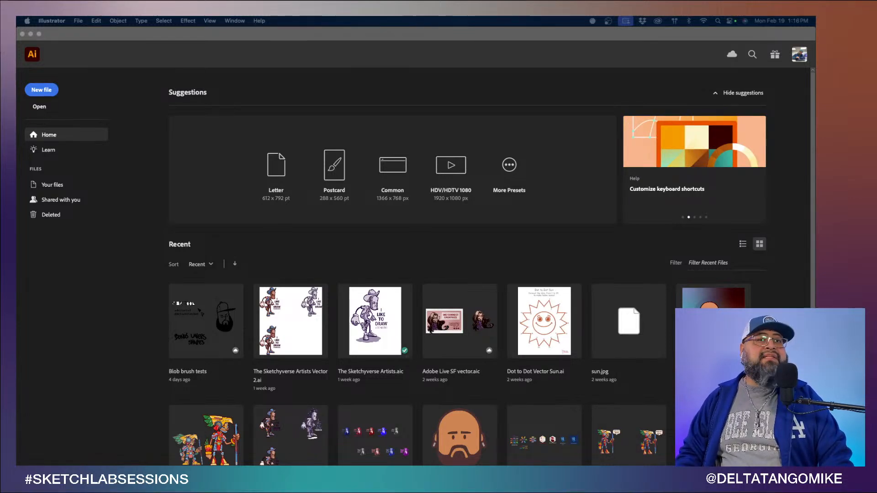
# Bring a Chrome window in, search nothinghappenstv, and open the channel's Twitch videos page
pyautogui.moveTo(356, 464); pyautogui.dragTo(221, 45)
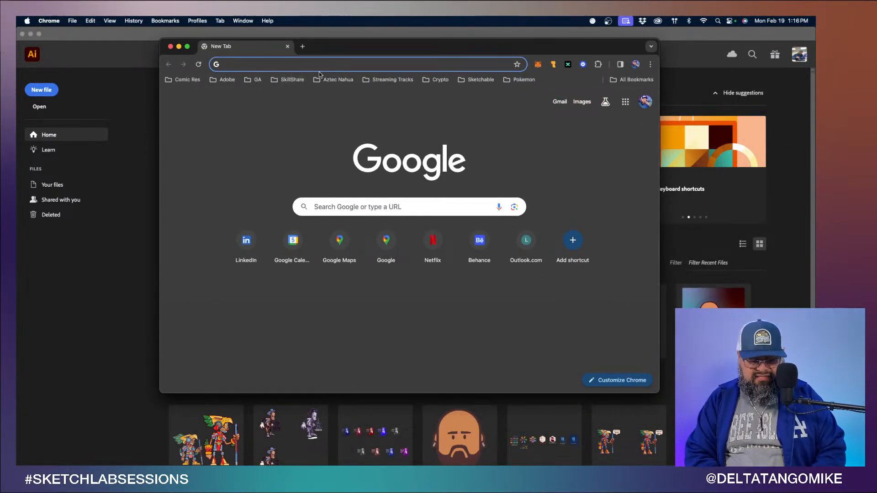
pyautogui.write('nothingha')
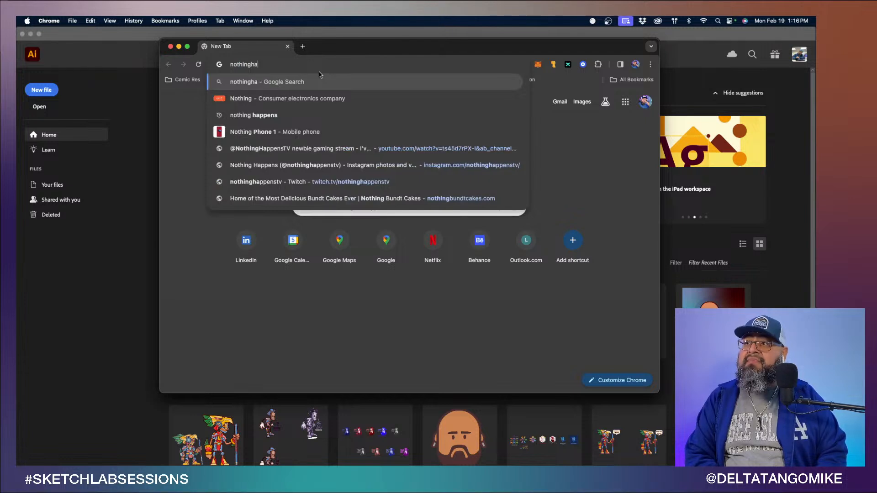
pyautogui.write('ppenstv')
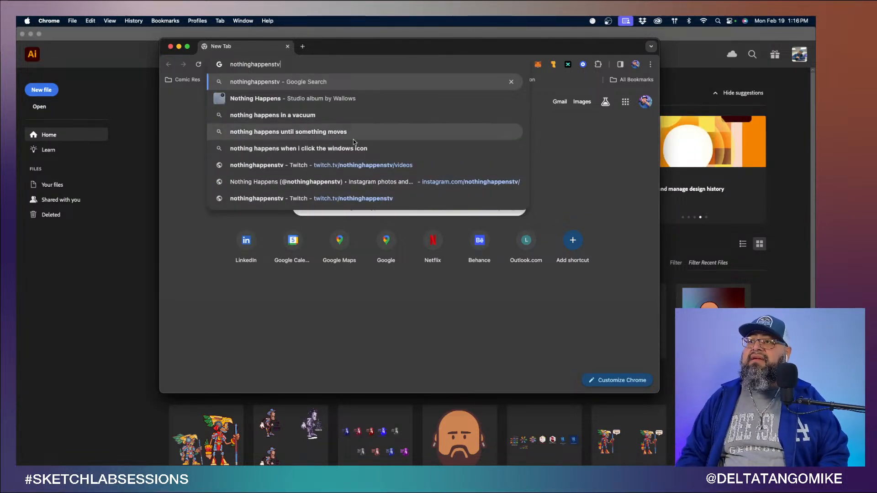
pyautogui.click(384, 165)
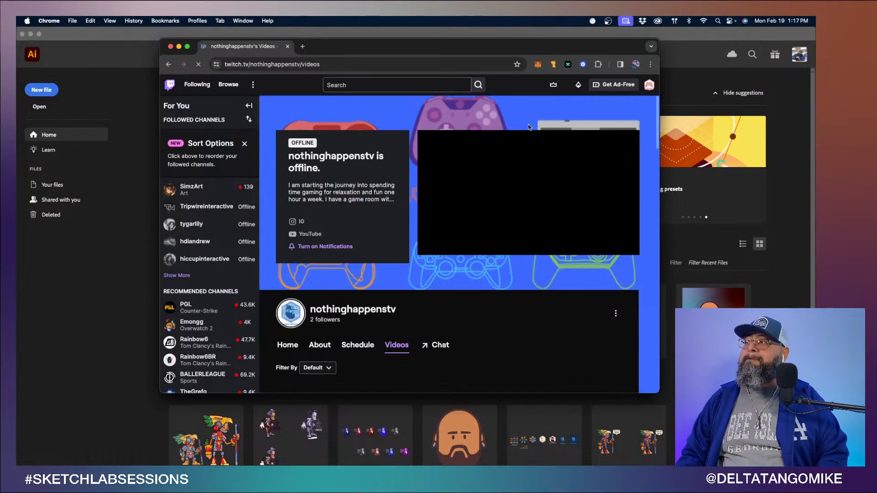
# Check the account menu, go to the channel's Twitch home page, and start a blank tab
pyautogui.click(648, 86)
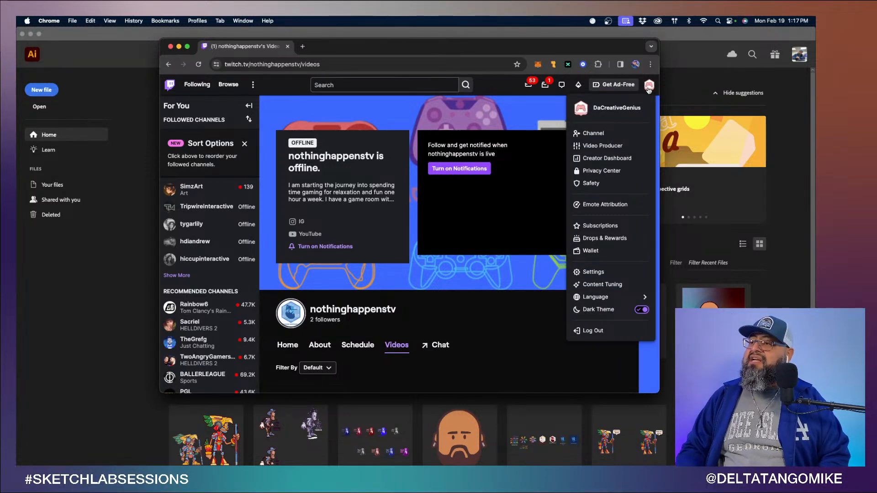
pyautogui.click(451, 92)
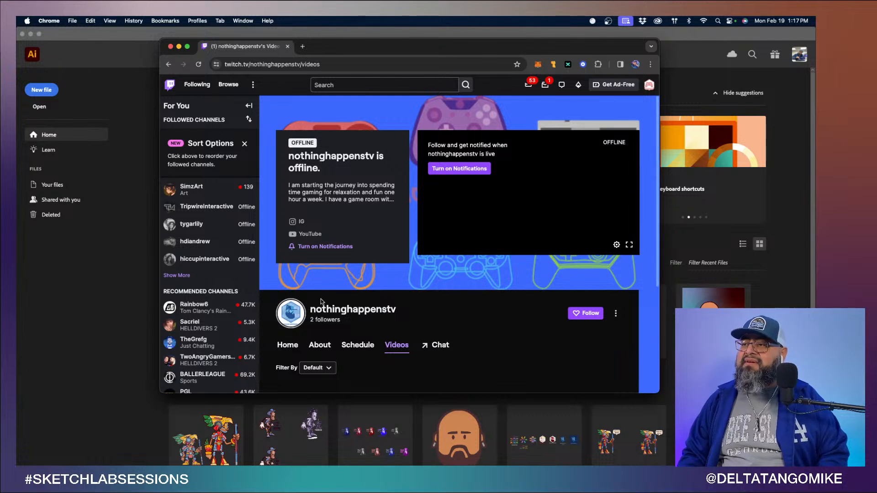
pyautogui.click(294, 319)
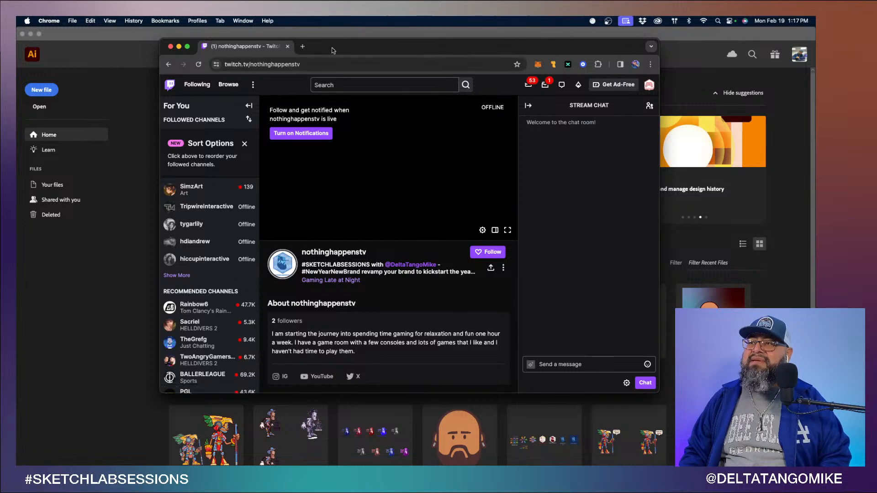
pyautogui.click(302, 47)
# Load the Nothing Happens Instagram profile at instagram.com/nothin…, then start another blank tab
pyautogui.write('in')
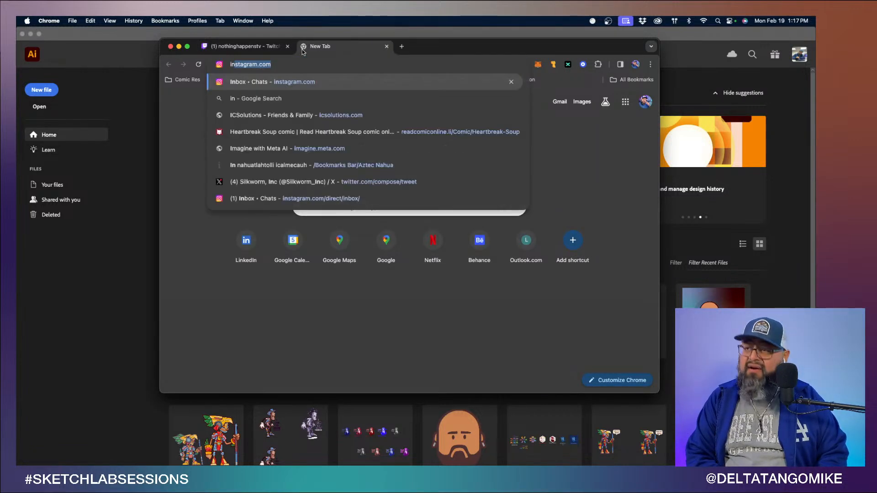
pyautogui.write('stagram.com/')
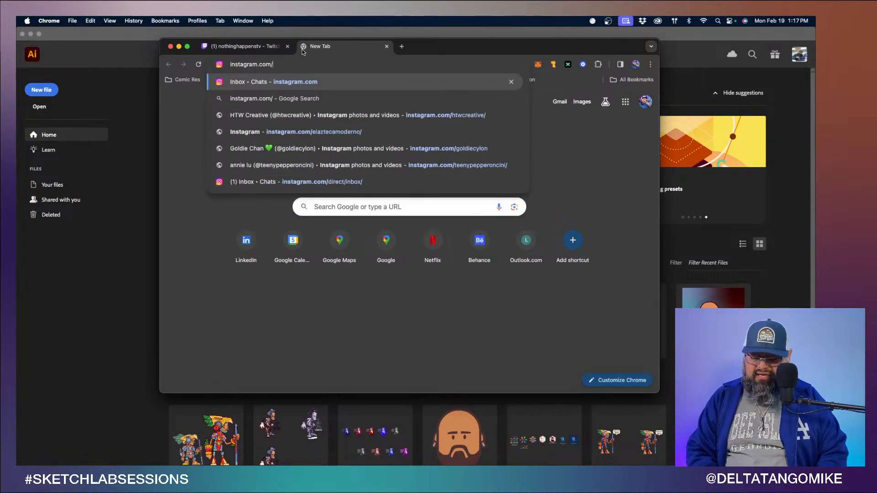
pyautogui.write('nothin')
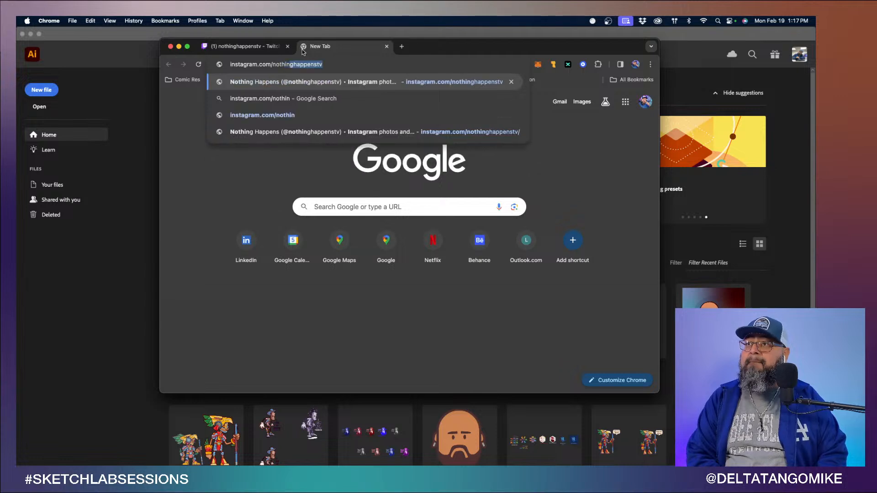
pyautogui.press('Return')
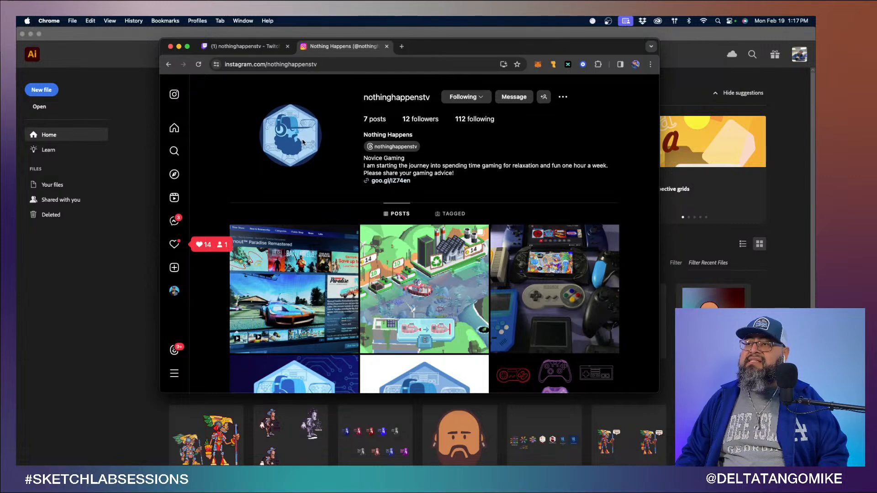
pyautogui.click(401, 47)
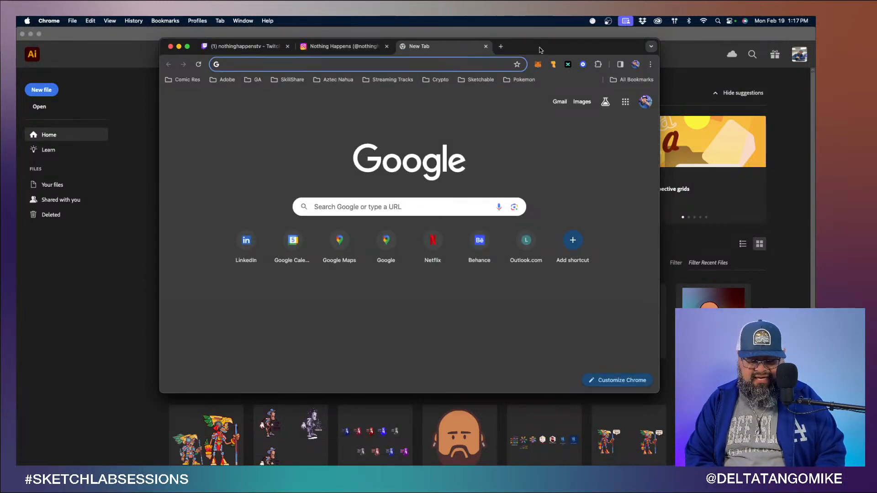
# Open the Nothing Happens TV YouTube channel from youtube.com and copy its handle
pyautogui.write('youtu')
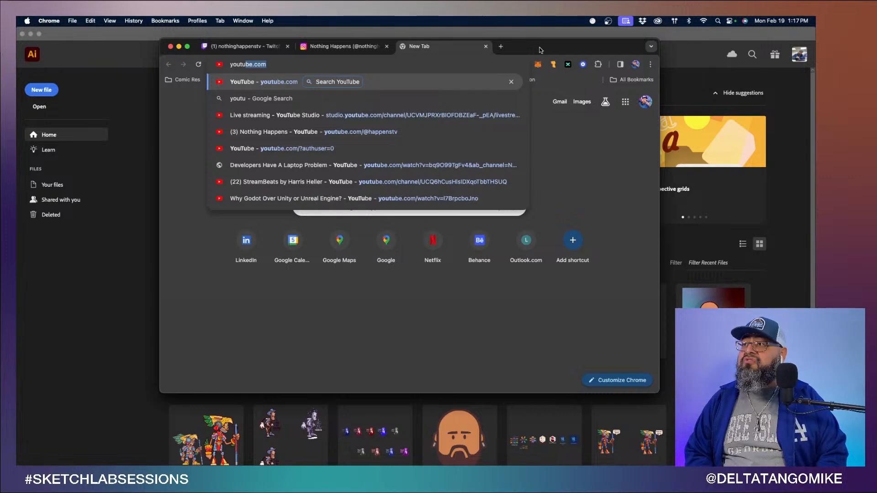
pyautogui.write('be.com')
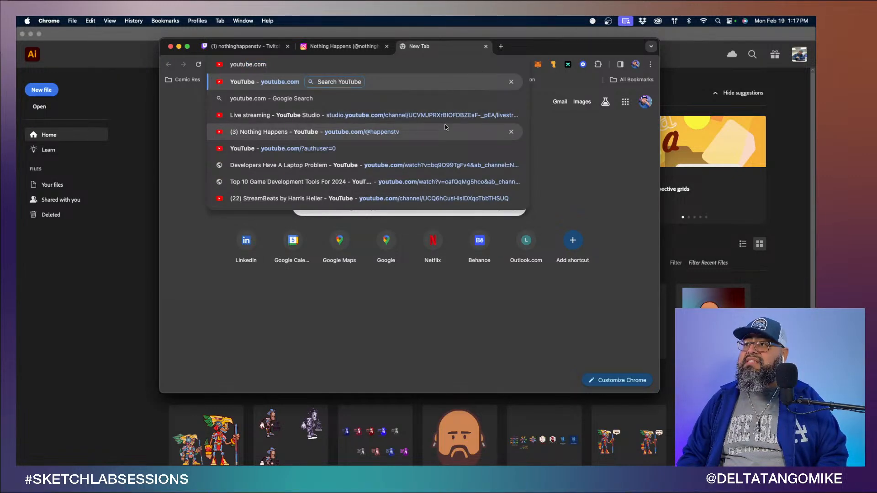
pyautogui.click(445, 128)
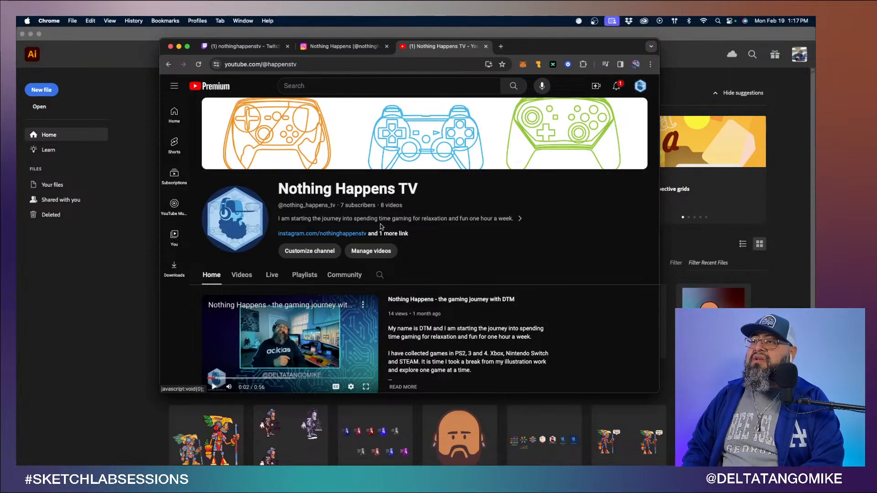
pyautogui.moveTo(334, 206); pyautogui.dragTo(296, 205)
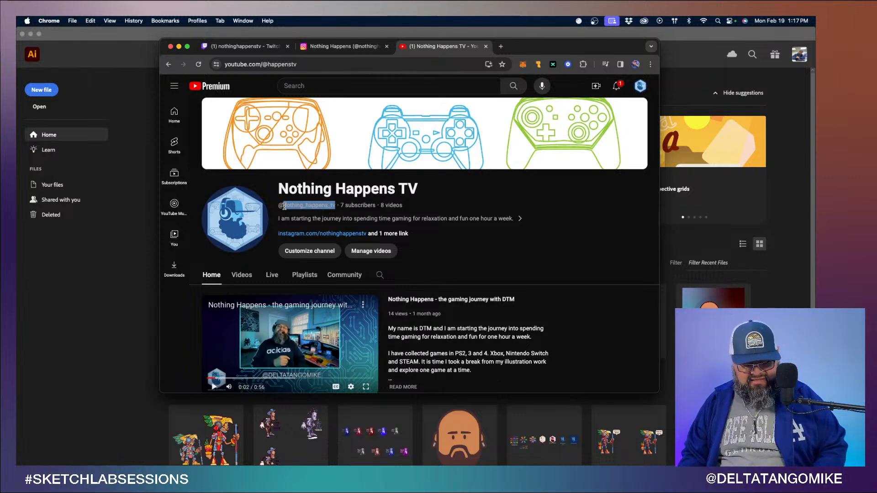
# Reload the channel at its full handle address, pause the featured video, and start a blank tab
pyautogui.moveTo(267, 65); pyautogui.dragTo(336, 68)
pyautogui.write('nothing_happens_tv')
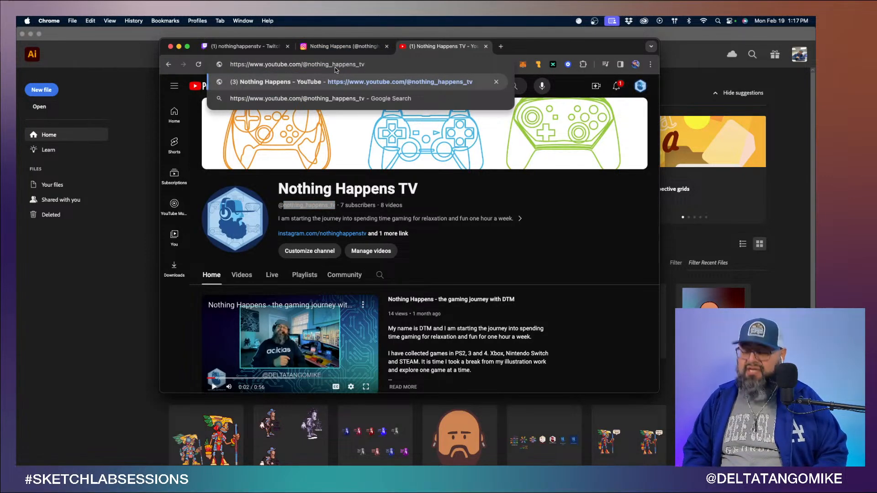
pyautogui.press('Return')
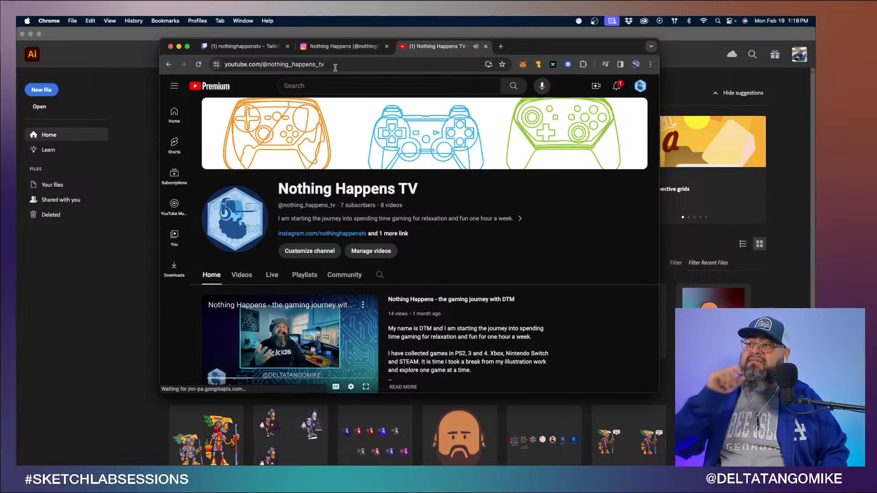
pyautogui.click(214, 387)
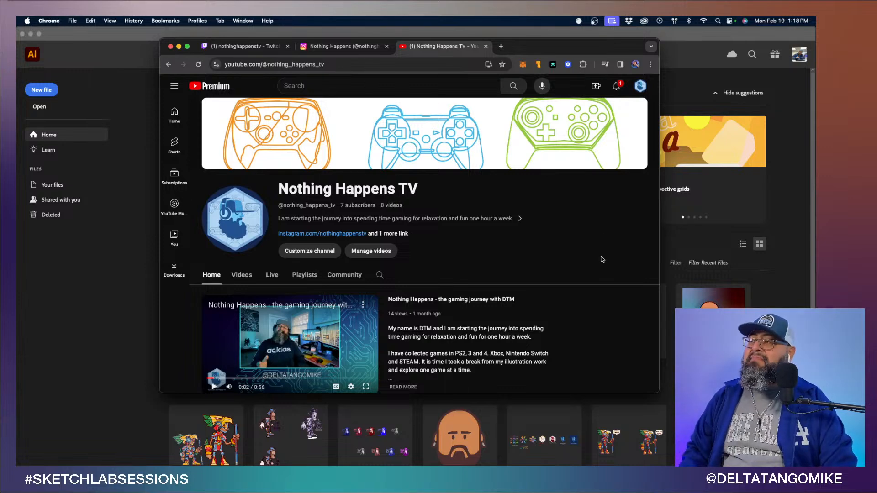
pyautogui.click(501, 46)
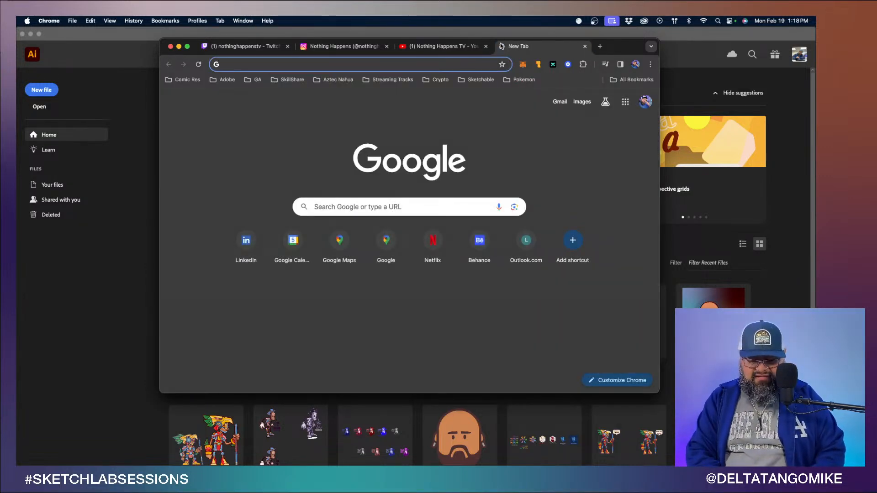
# Go to the Vector Maestros home page and make the browser window taller
pyautogui.write('vect')
pyautogui.press('Return')
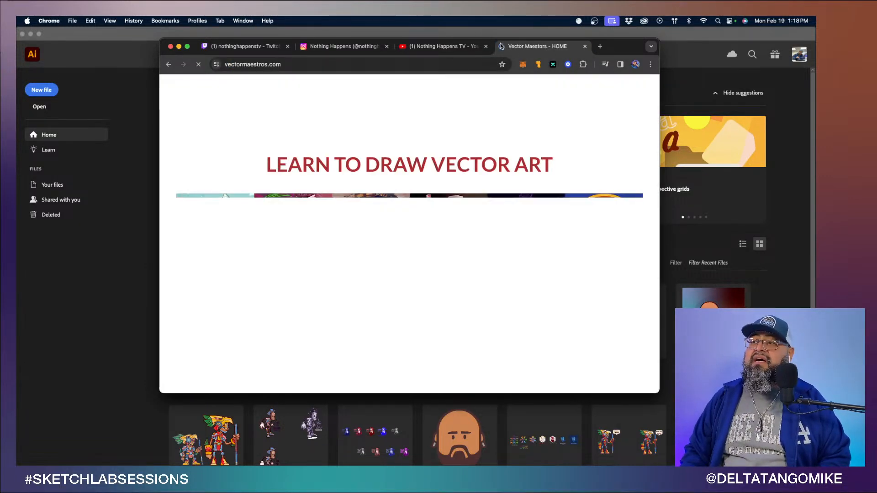
pyautogui.scroll(-5, 234, 238)
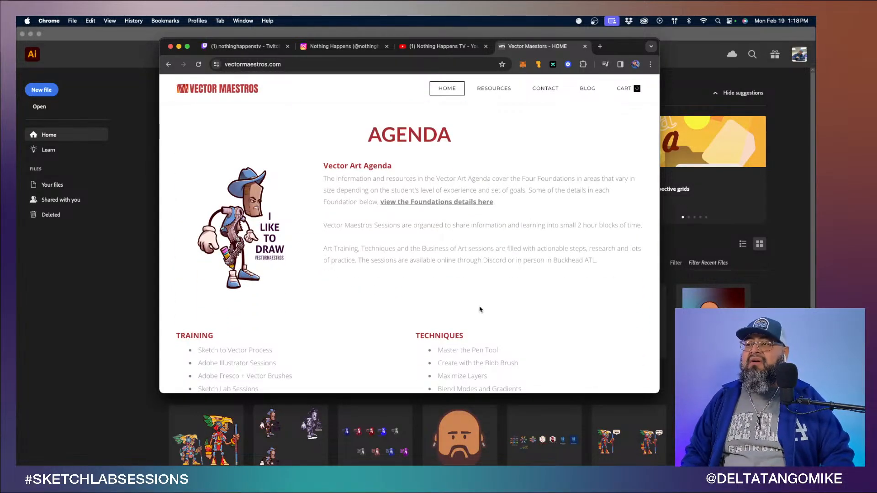
pyautogui.moveTo(655, 392); pyautogui.dragTo(645, 442)
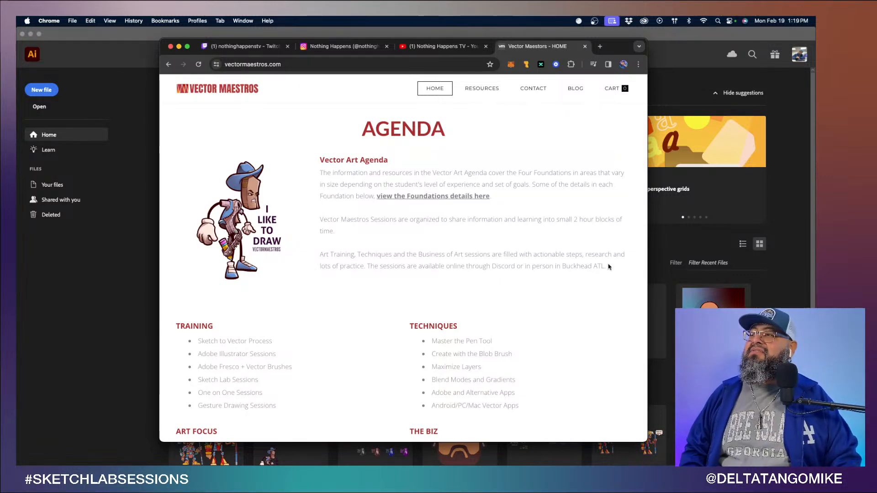
# Look over the home page's agenda and sessions, then go to the blog's Nothing Happens TV Logo post
pyautogui.scroll(-5, 627, 251)
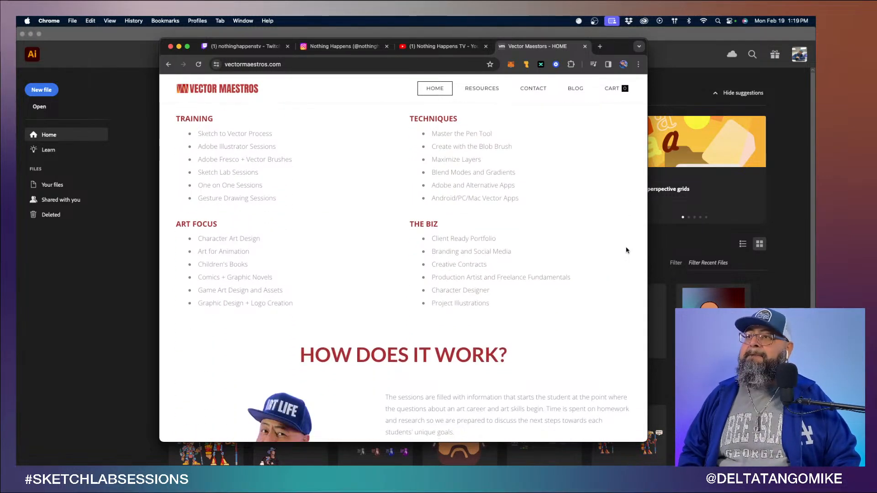
pyautogui.scroll(-10, 627, 251)
pyautogui.scroll(-2, 517, 308)
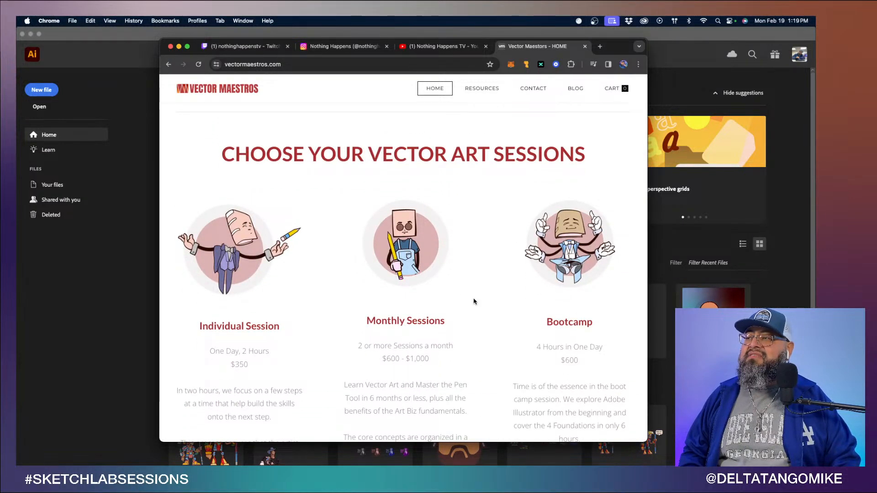
pyautogui.scroll(1, 474, 308)
pyautogui.scroll(15, 473, 309)
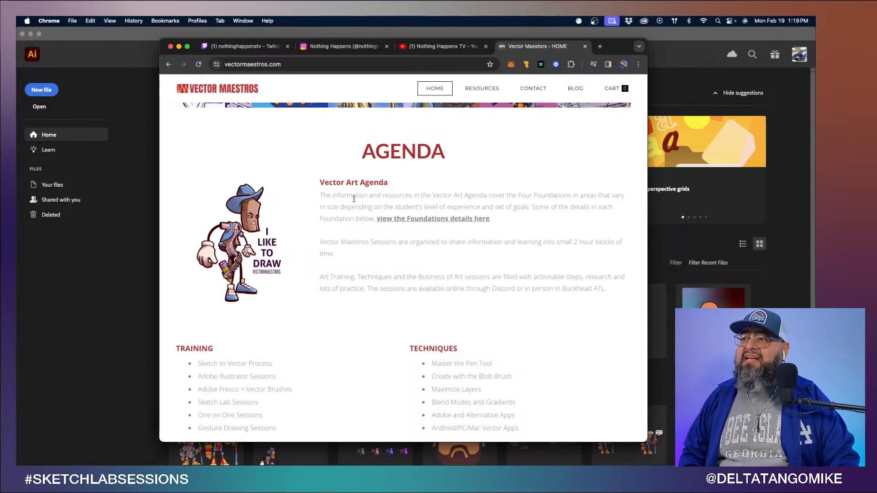
pyautogui.click(575, 88)
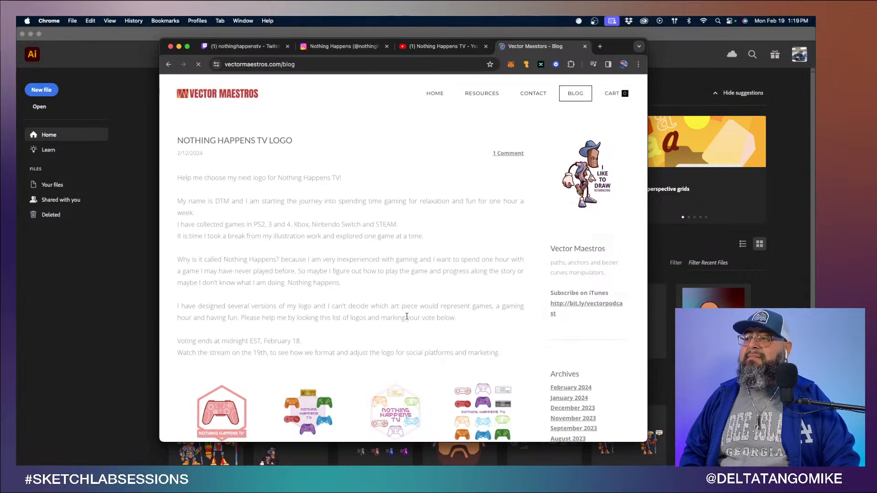
# Scroll the post to the twelve-logo grid and the 'choose your favorite logo' poll
pyautogui.scroll(-5, 408, 320)
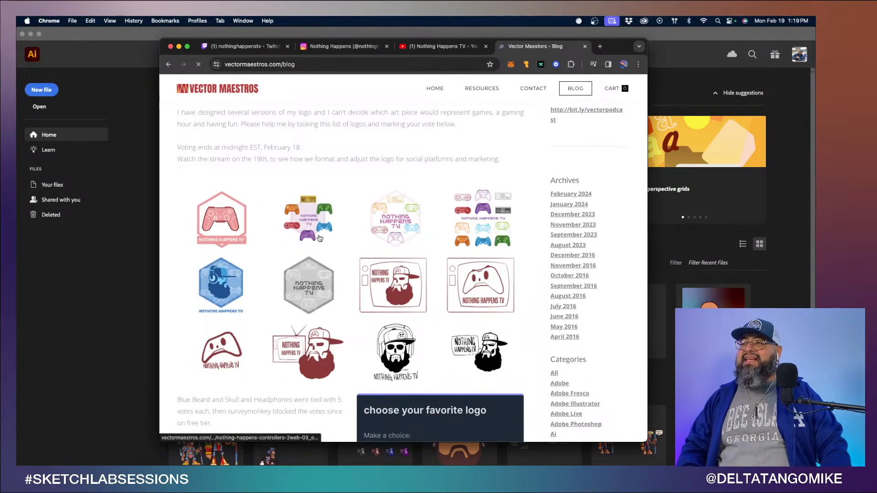
pyautogui.scroll(-2, 325, 189)
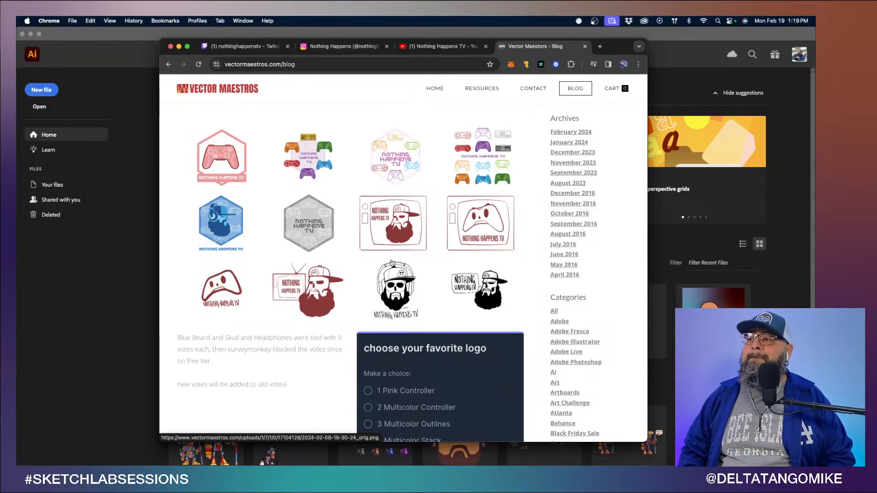
pyautogui.scroll(-2, 239, 227)
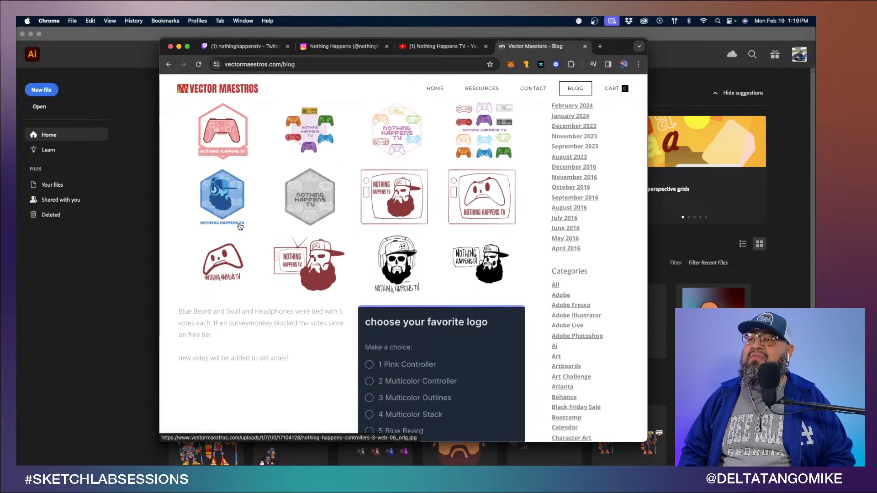
# Open the logo gallery enlarged and step back to the first, pink controller logo
pyautogui.click(225, 193)
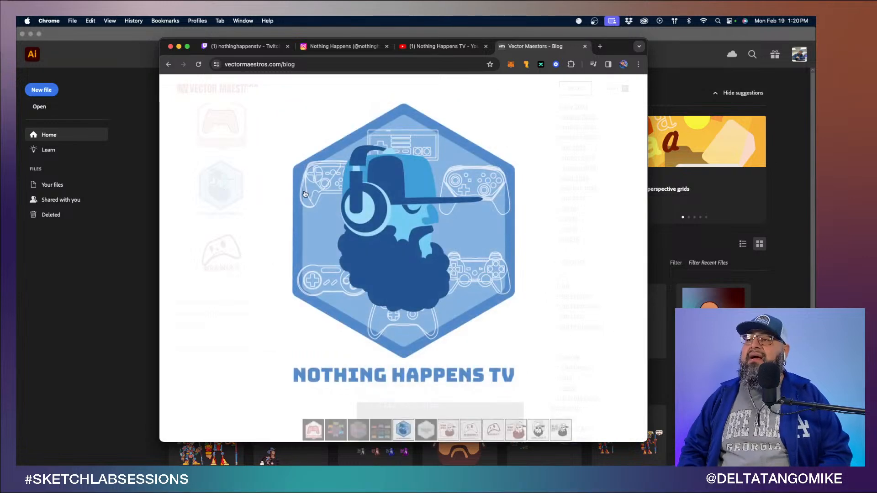
pyautogui.click(239, 199)
pyautogui.click(235, 198)
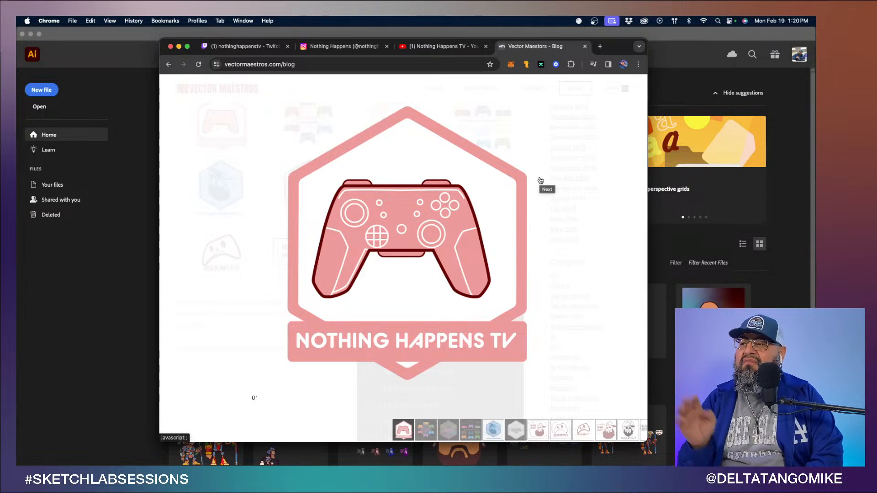
# Advance through the multicolor, outlined, stacked-grid and blue bearded headphones logos
pyautogui.click(540, 181)
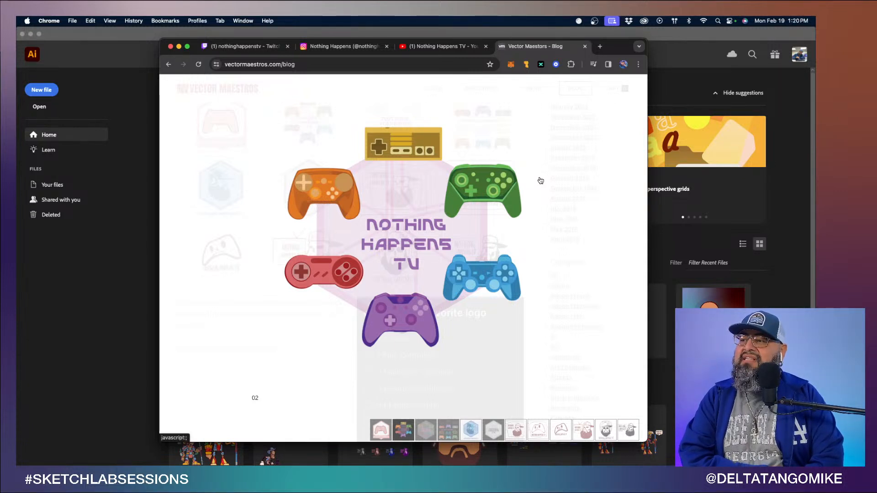
pyautogui.click(541, 181)
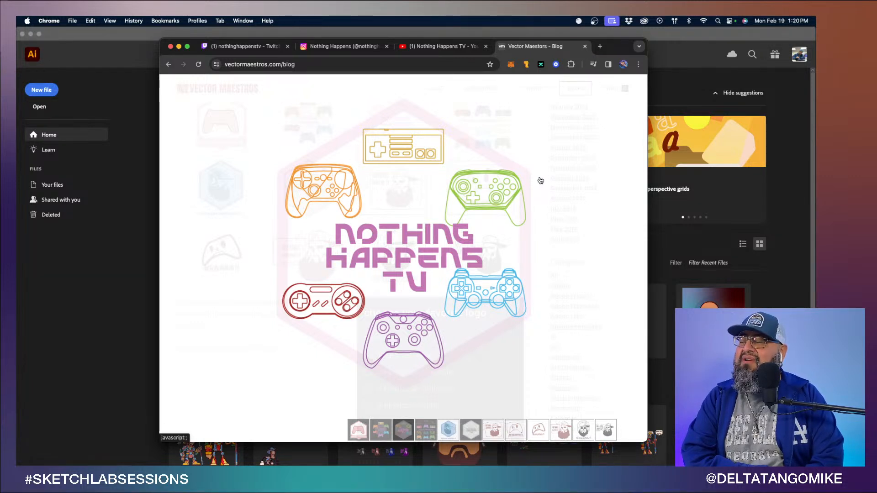
pyautogui.click(540, 181)
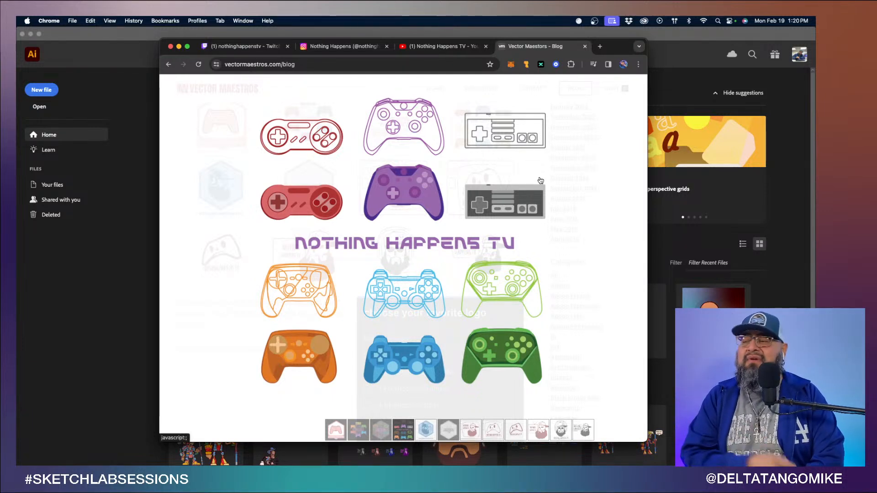
pyautogui.click(541, 181)
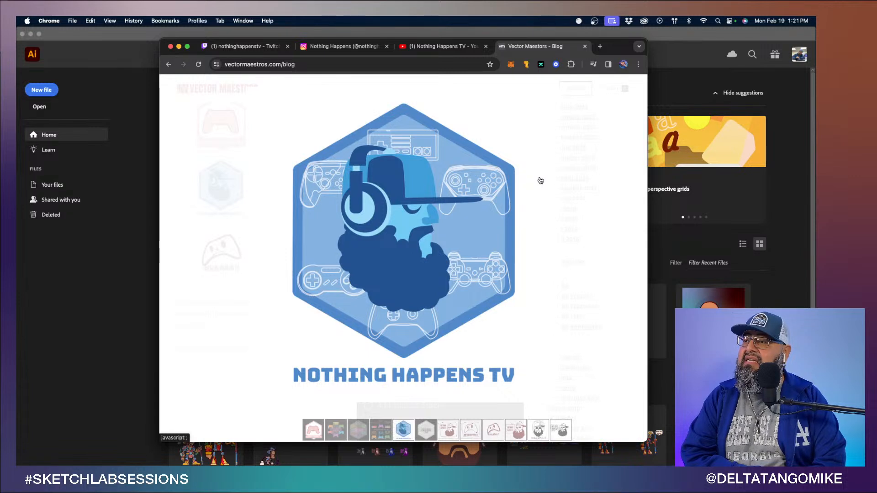
# Advance through the grey hexagon, bearded skull TV, controller-in-TV and hand-drawn controller logos
pyautogui.click(540, 181)
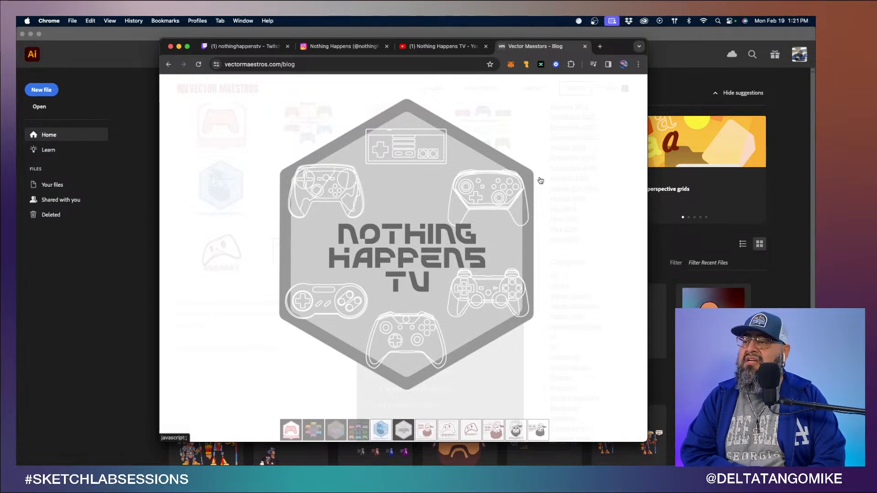
pyautogui.click(541, 181)
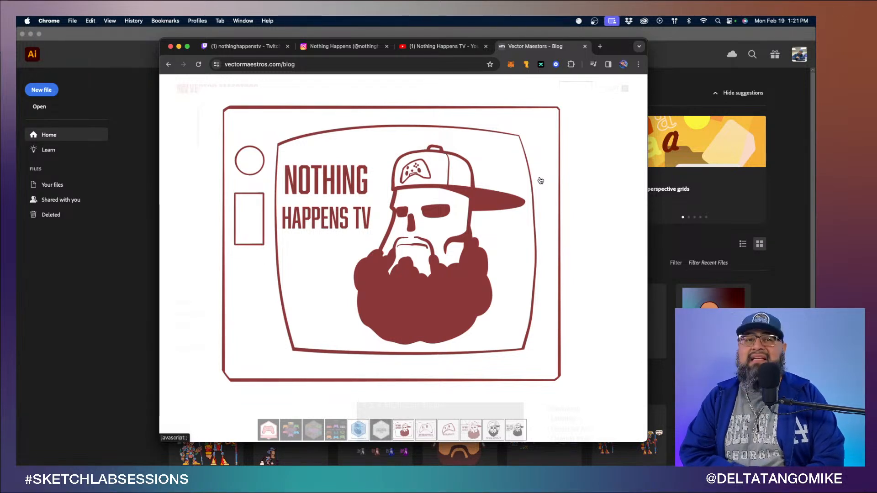
pyautogui.press('Right')
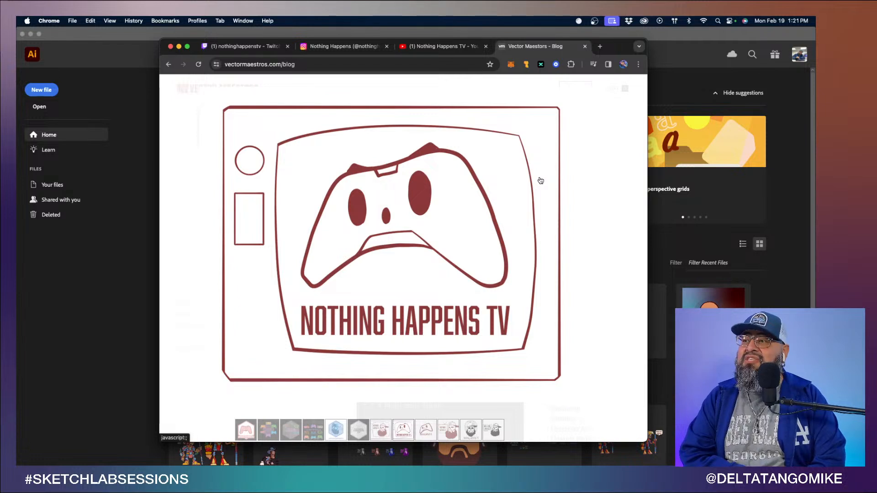
pyautogui.press('Left')
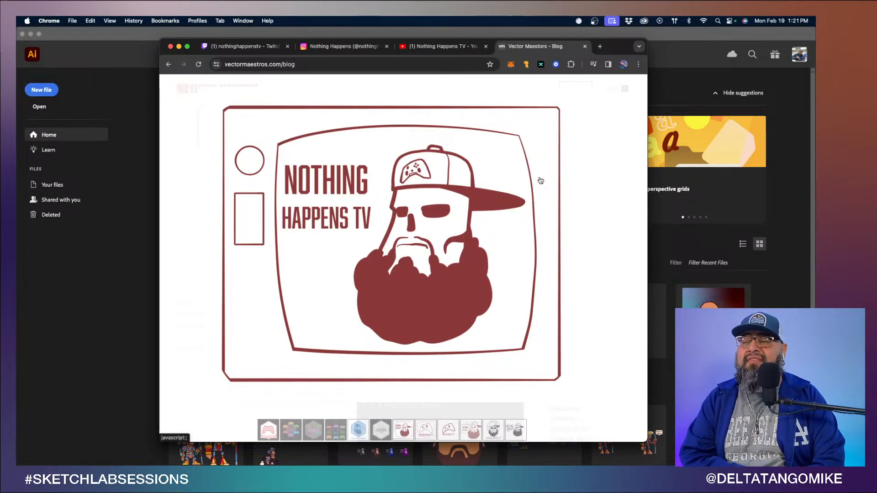
pyautogui.press('Right')
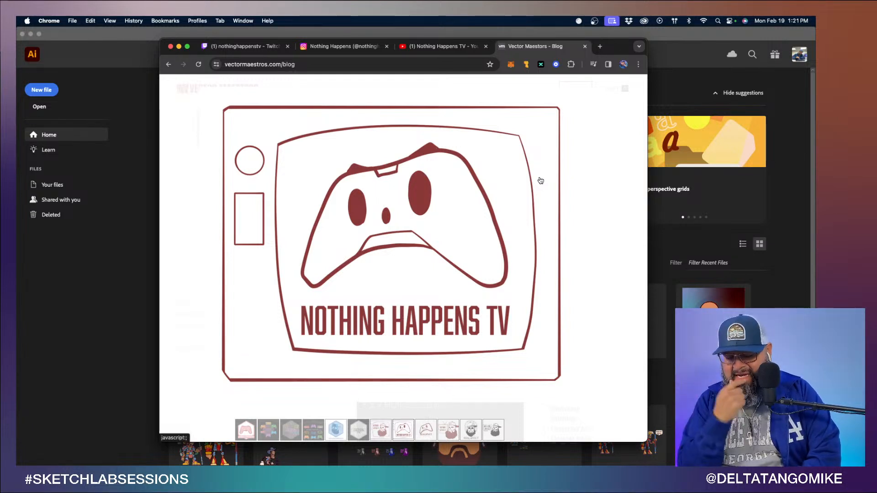
pyautogui.press('Right')
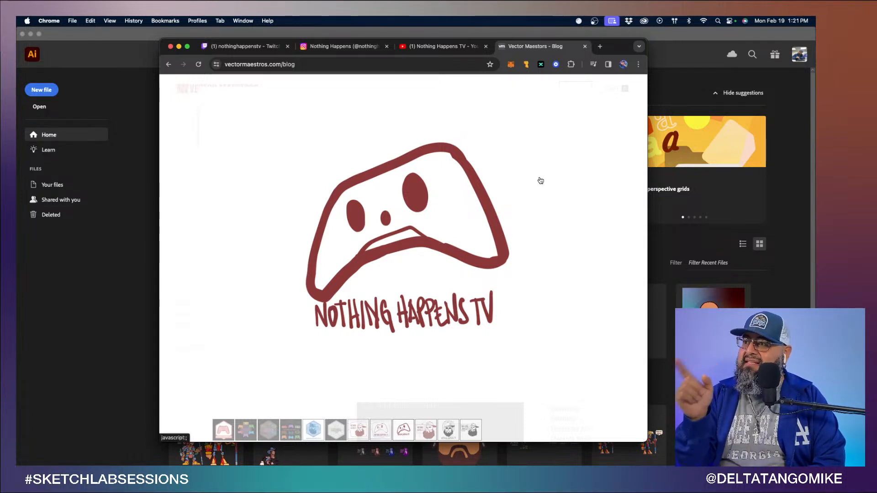
# View the skull-beside-TV, skull-with-headphones and speech-bubble logos, then close the gallery
pyautogui.click(541, 180)
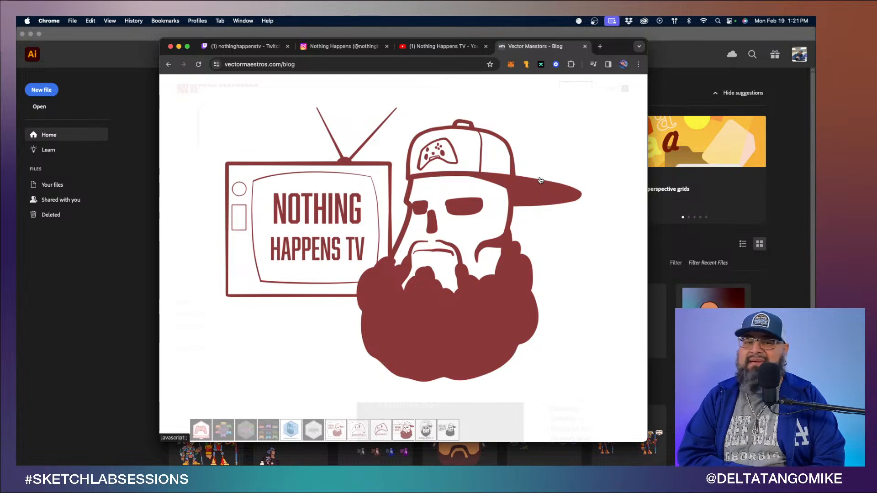
pyautogui.click(540, 180)
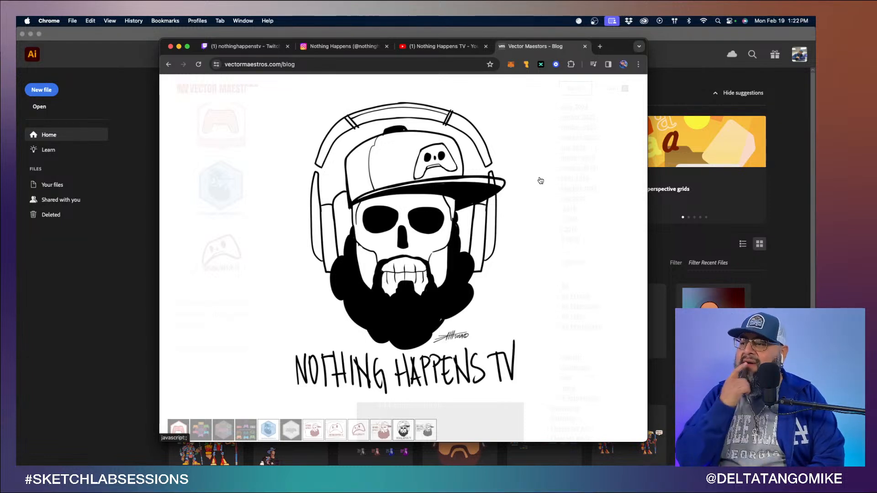
pyautogui.click(541, 180)
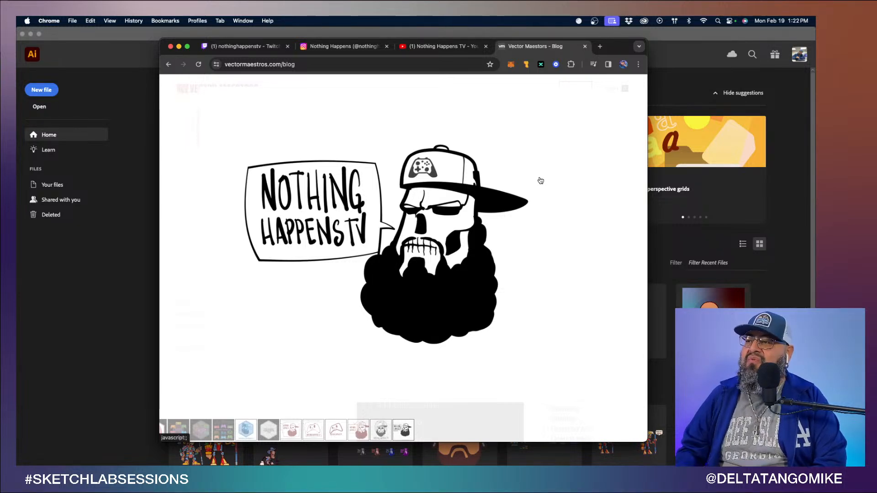
pyautogui.click(630, 111)
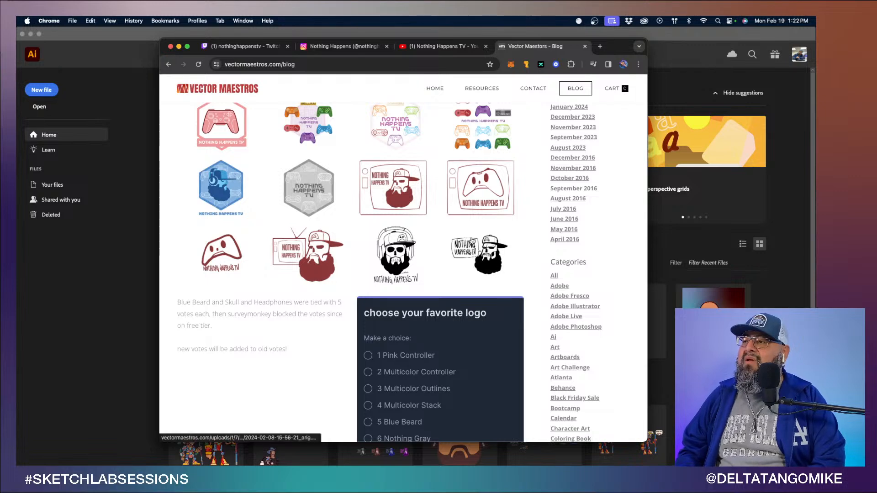
# Show the StrawPoll results, with Blue Beard leading at 60%
pyautogui.scroll(-5, 525, 239)
pyautogui.scroll(-4, 524, 238)
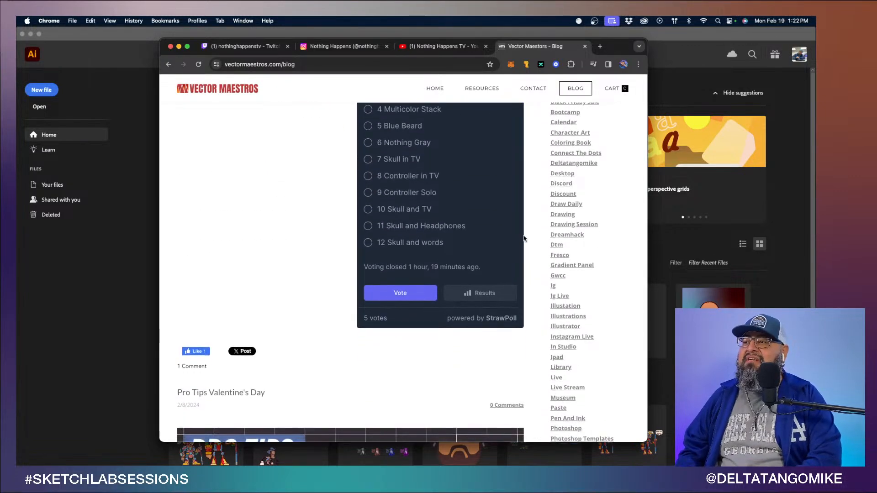
pyautogui.scroll(2, 522, 239)
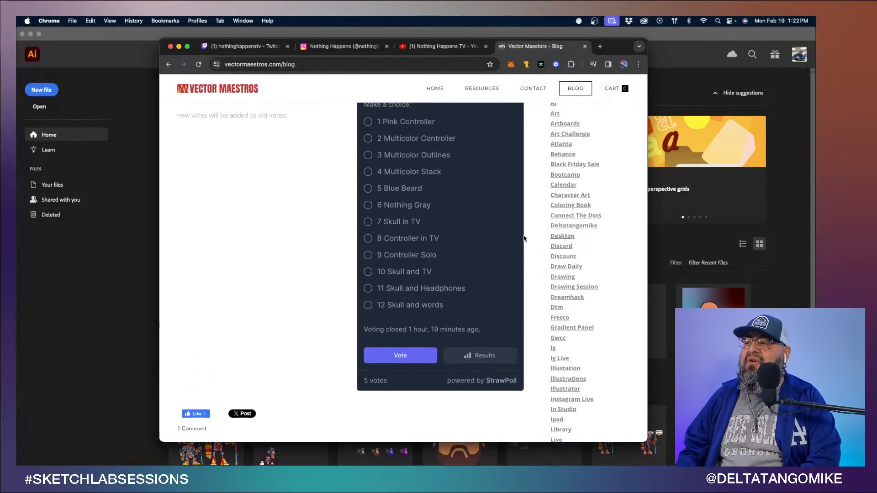
pyautogui.click(480, 356)
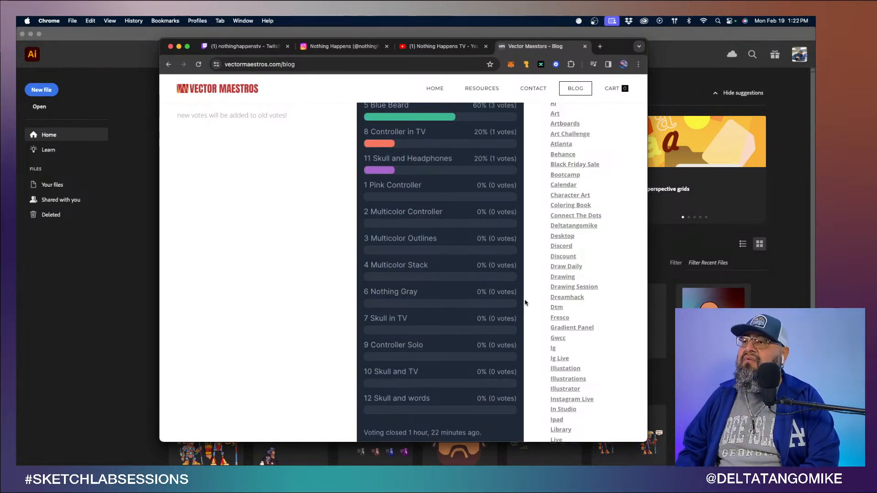
# Scroll around the post reviewing the poll results and logos, then start a blank tab
pyautogui.scroll(3, 523, 287)
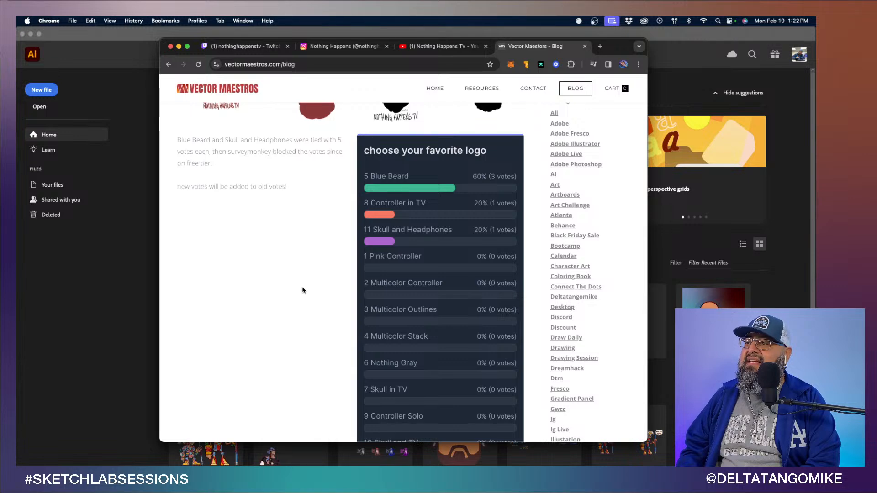
pyautogui.scroll(5, 303, 289)
pyautogui.scroll(2, 302, 292)
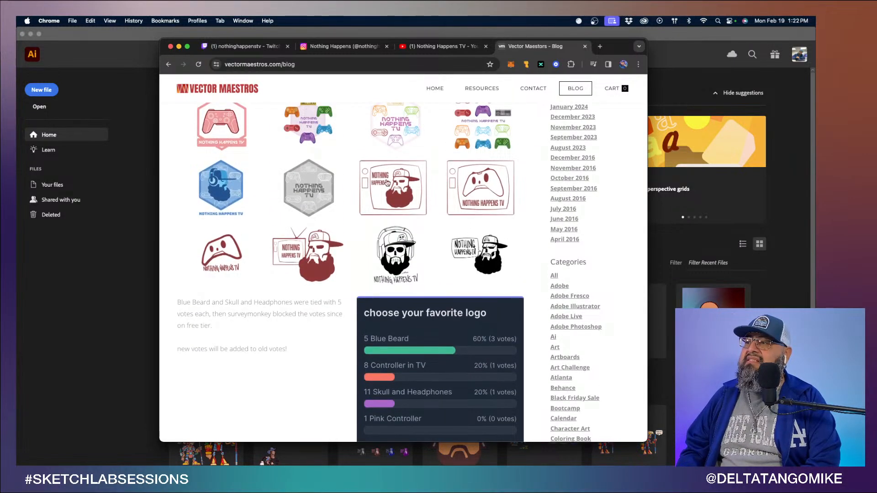
pyautogui.scroll(-6, 397, 196)
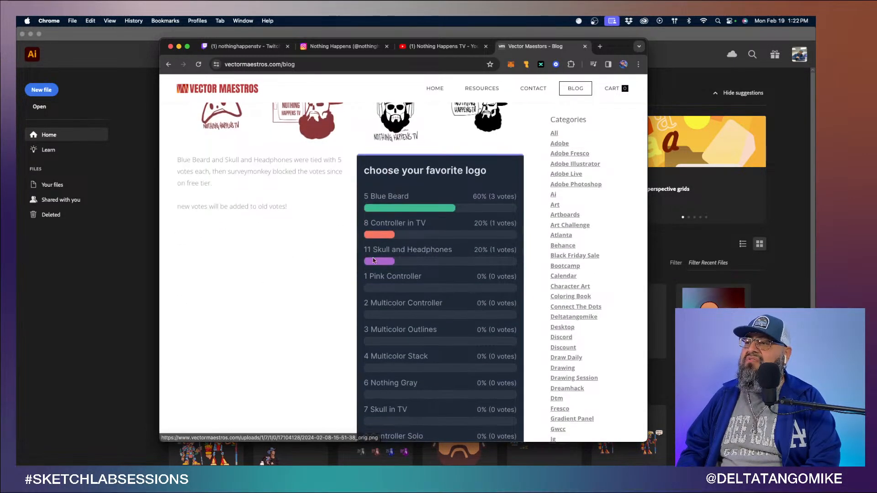
pyautogui.scroll(5, 328, 272)
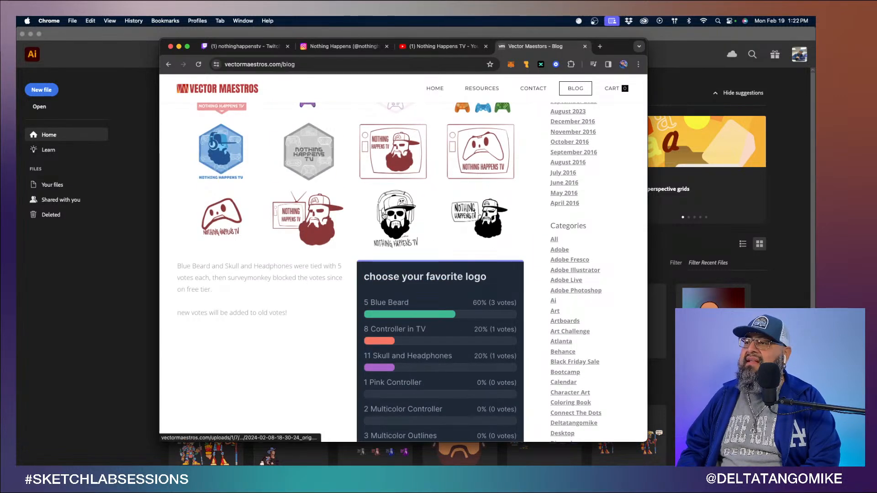
pyautogui.scroll(-1, 298, 333)
pyautogui.scroll(-4, 298, 333)
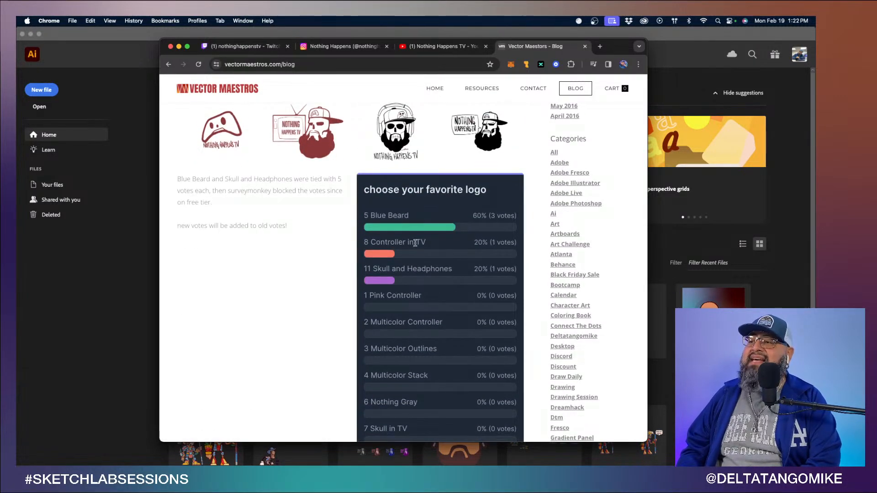
pyautogui.click(601, 46)
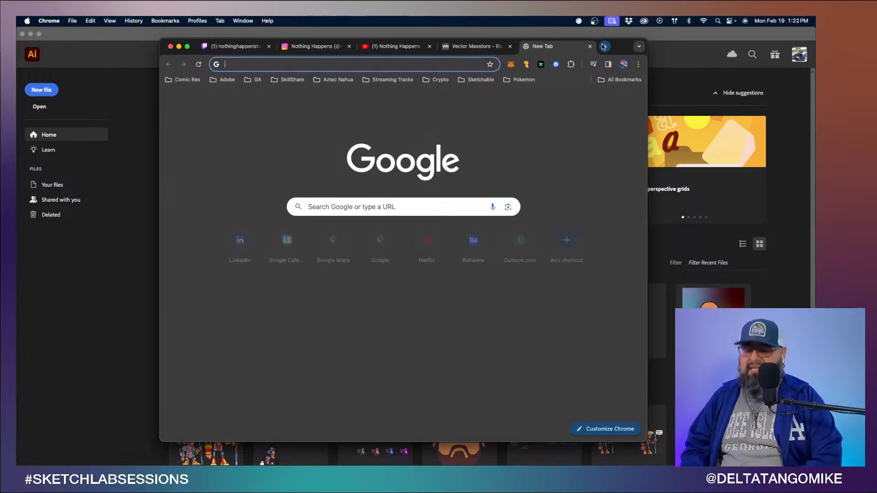
# Go to SurveyMonkey and log in with the autofilled e-mail and saved password
pyautogui.write('surveymonkey.com/home/')
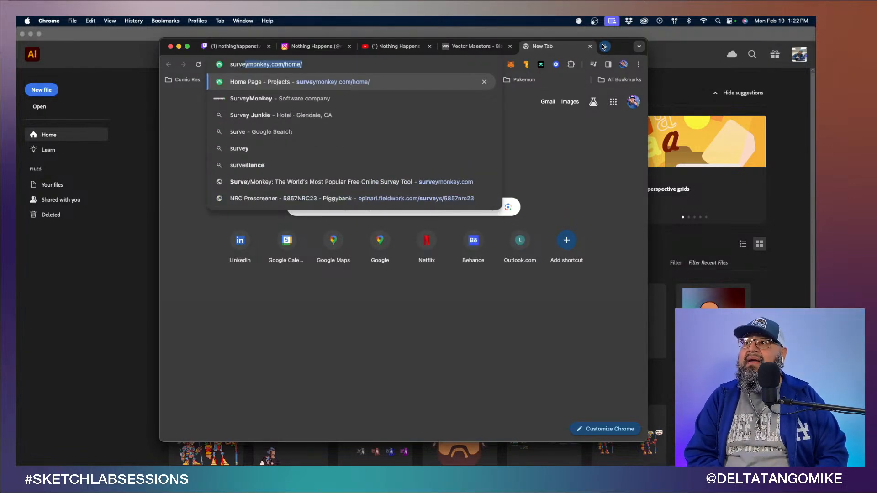
pyautogui.press('Return')
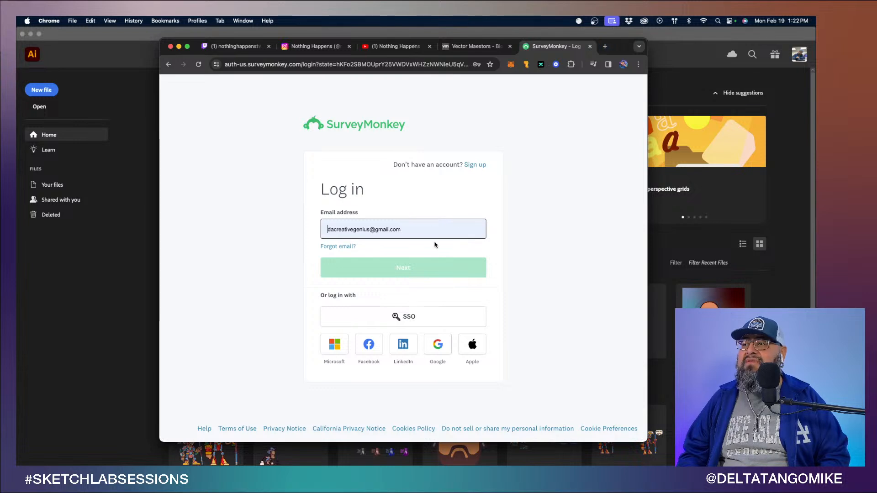
pyautogui.click(433, 274)
pyautogui.click(433, 274)
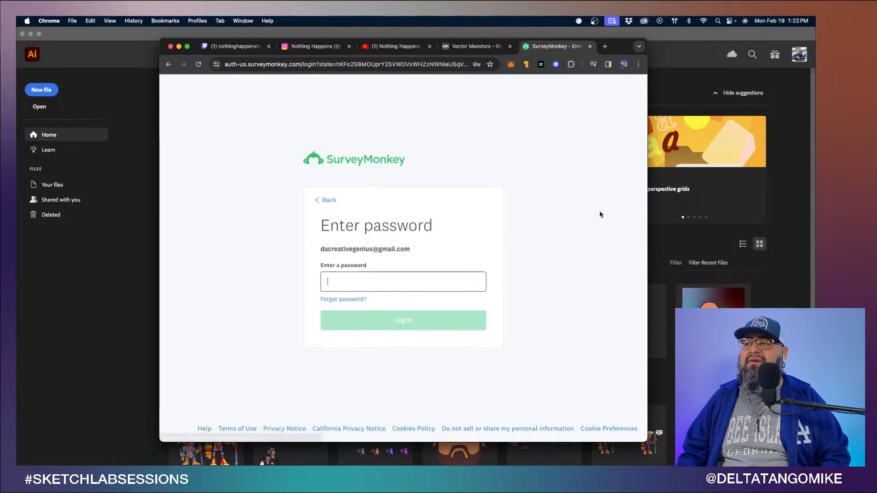
pyautogui.click(435, 274)
pyautogui.click(434, 307)
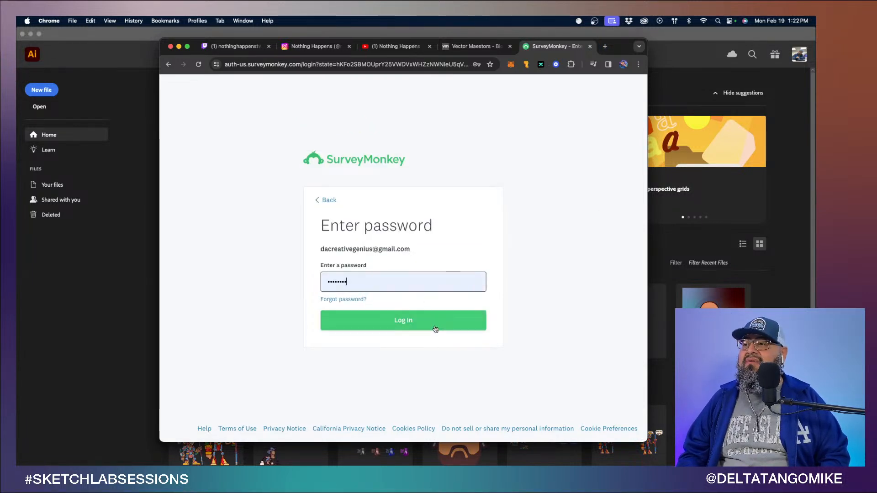
pyautogui.click(434, 327)
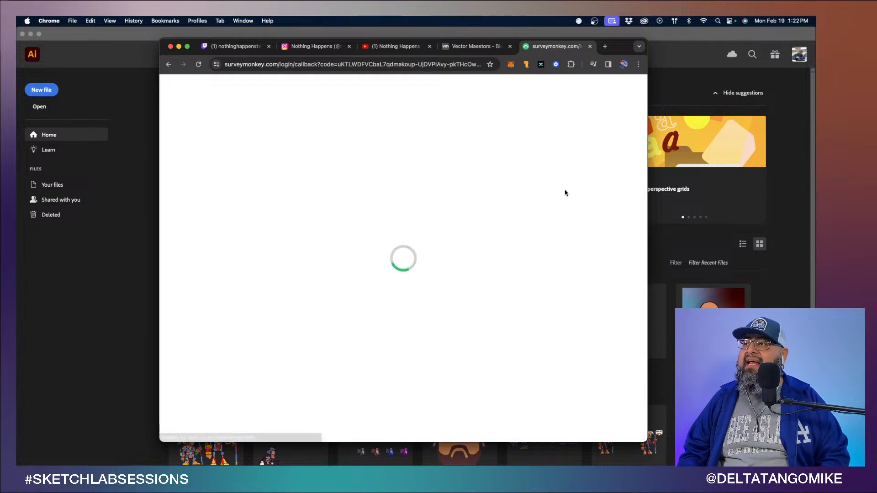
# Glance at the blog's poll, check the SurveyMonkey account menu, then close SurveyMonkey
pyautogui.click(460, 46)
pyautogui.scroll(-10, 466, 255)
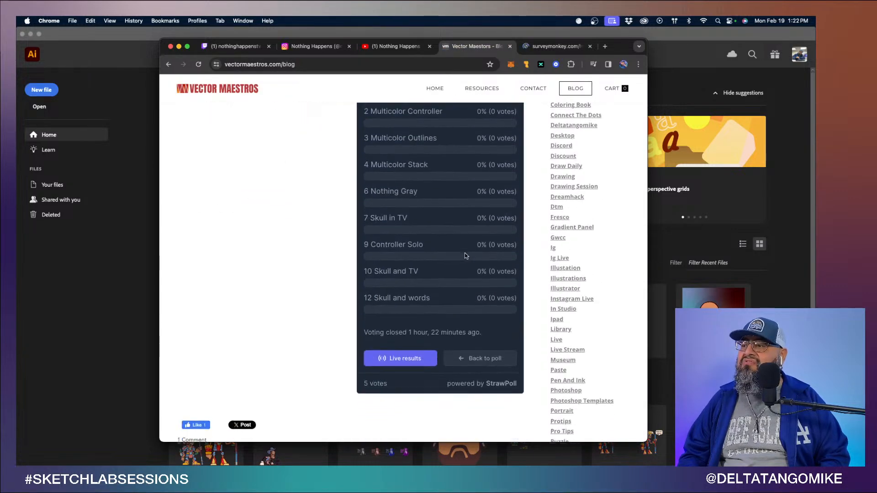
pyautogui.scroll(-1, 466, 255)
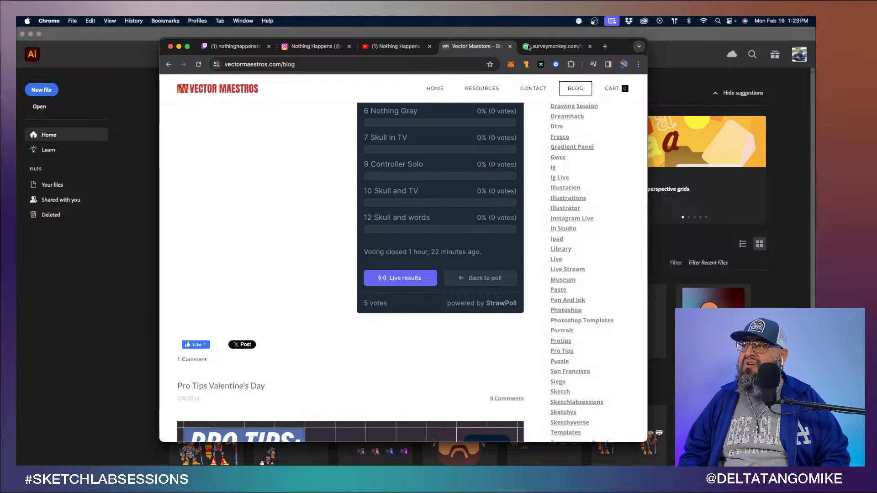
pyautogui.click(545, 47)
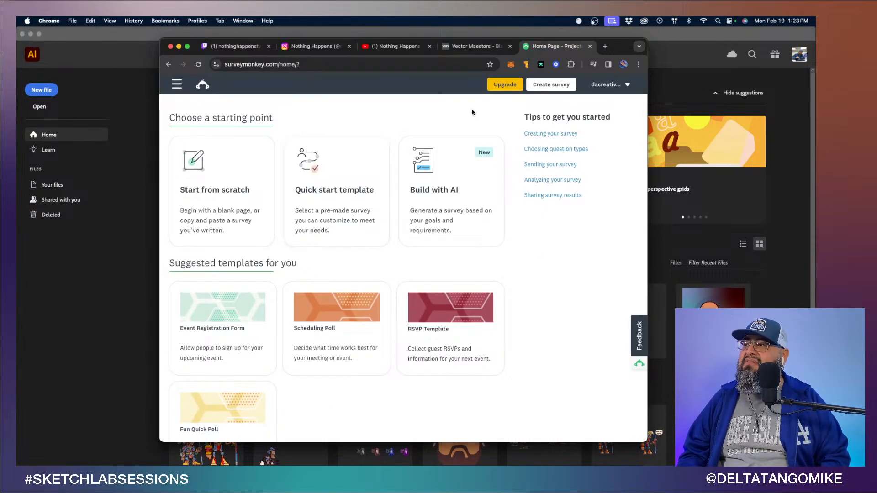
pyautogui.click(605, 86)
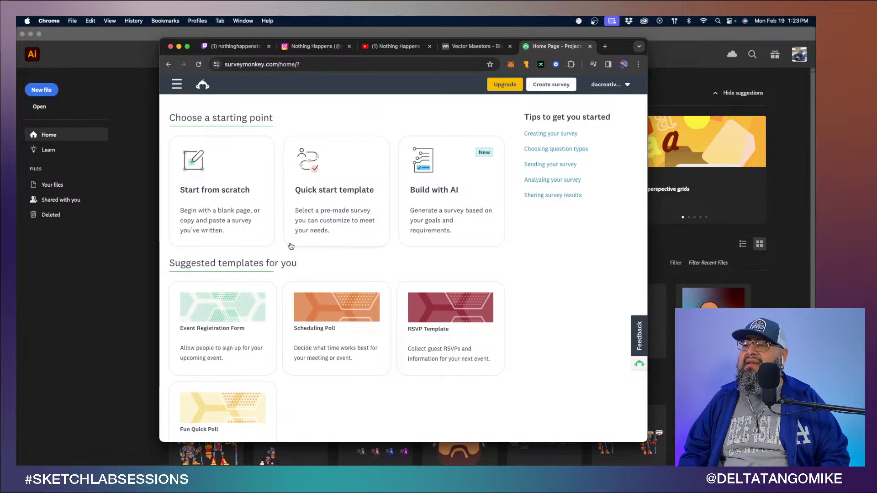
pyautogui.scroll(2, 290, 247)
pyautogui.click(590, 46)
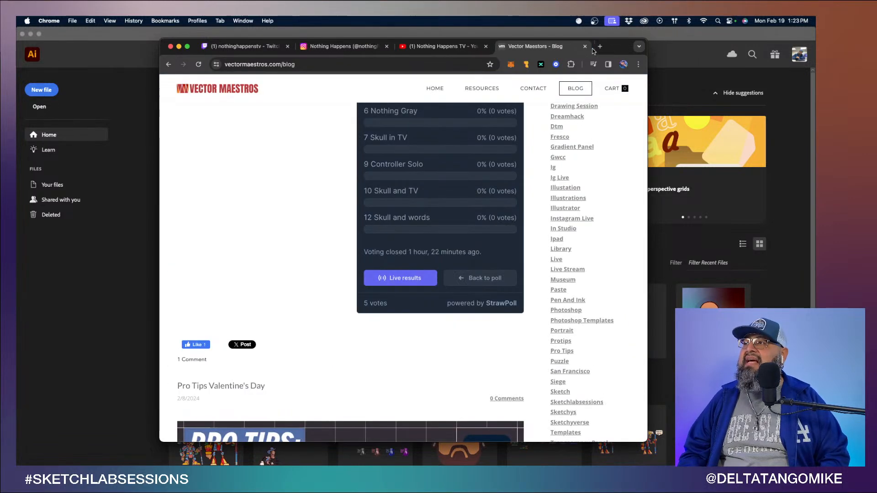
# Review the closed poll results and logo images on the blog post, then start a blank tab
pyautogui.scroll(5, 414, 235)
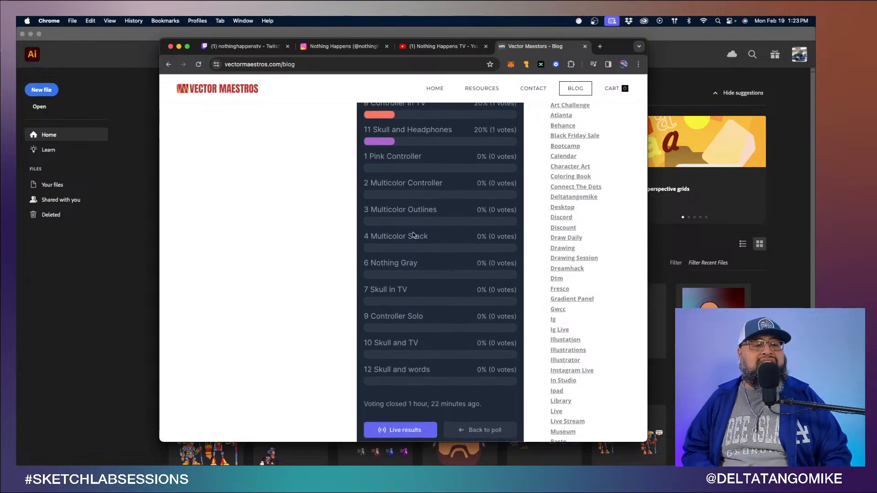
pyautogui.scroll(4, 413, 235)
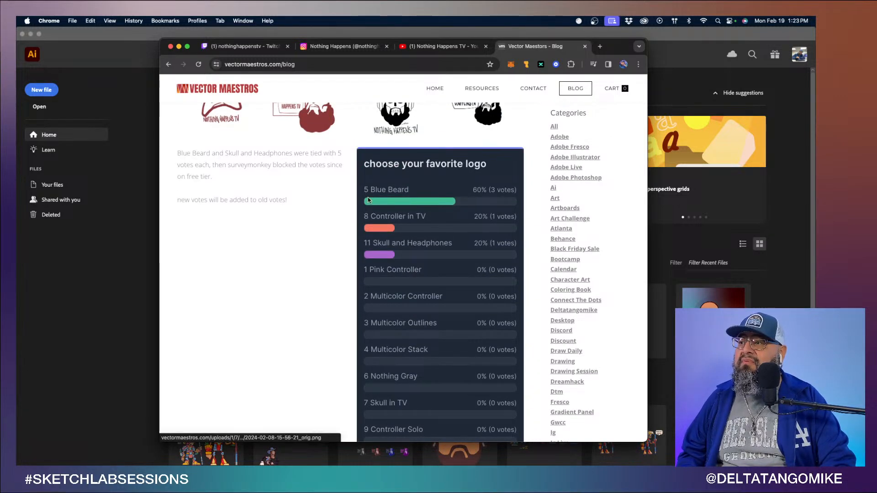
pyautogui.scroll(3, 401, 264)
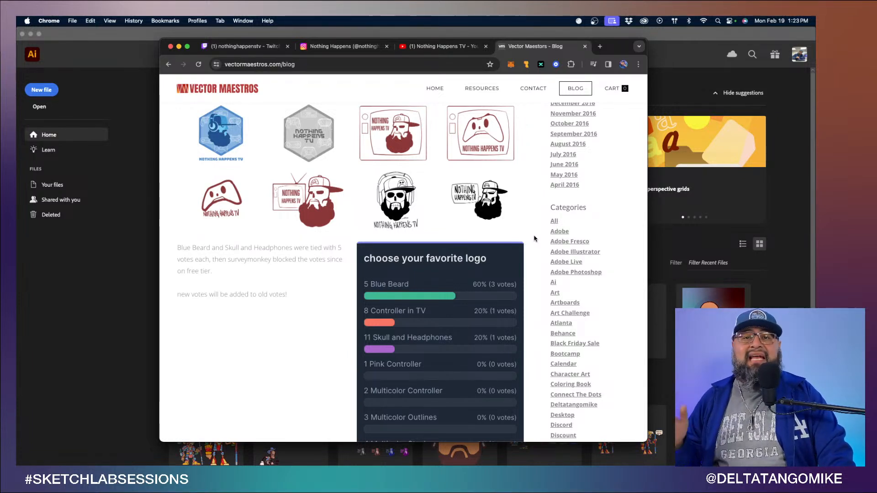
pyautogui.scroll(-10, 534, 238)
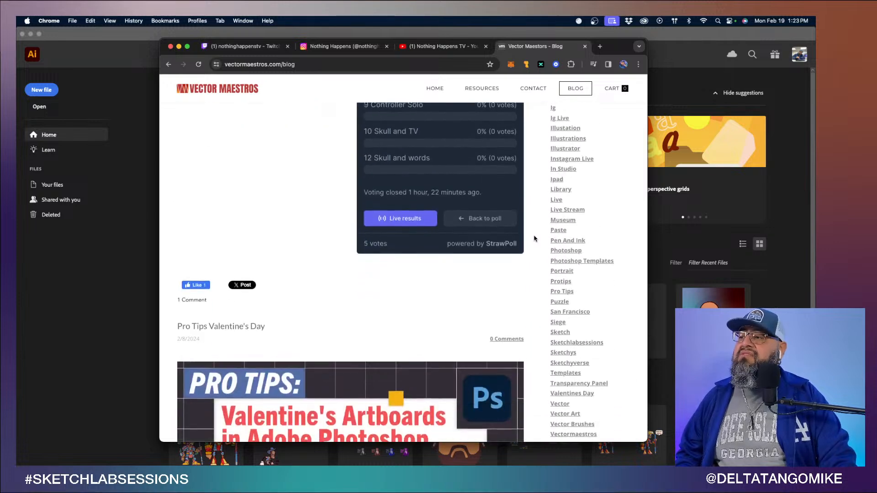
pyautogui.scroll(10, 534, 247)
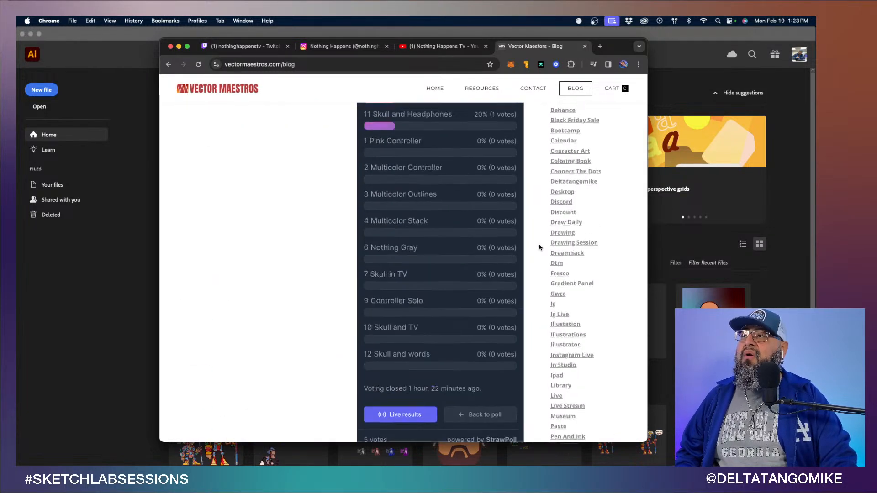
pyautogui.click(602, 48)
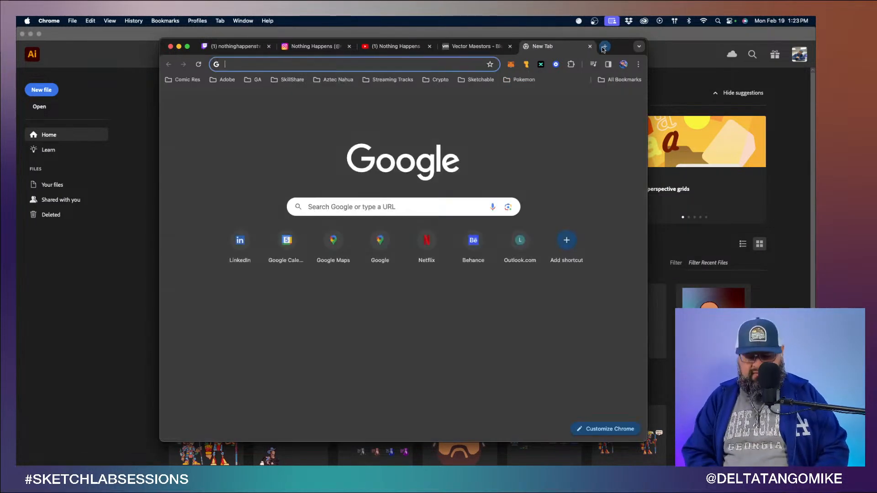
# Go to facebook.com and open your own profile page
pyautogui.write('fa')
pyautogui.press('Return')
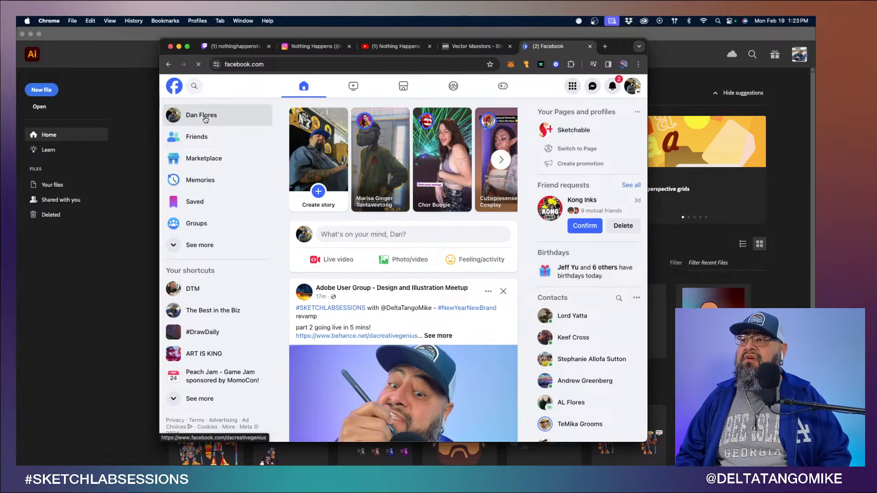
pyautogui.click(205, 119)
# View the NothingHappensTV post images full size, then close the photo viewer
pyautogui.scroll(-5, 371, 317)
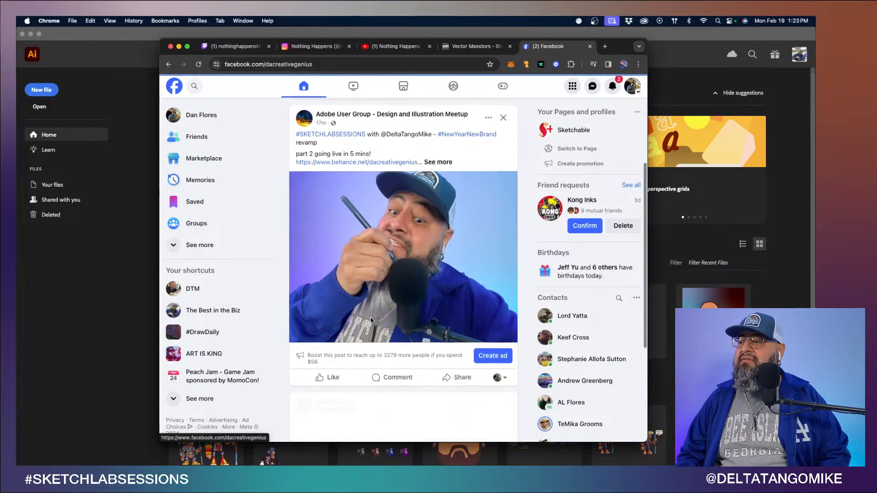
pyautogui.scroll(-15, 504, 227)
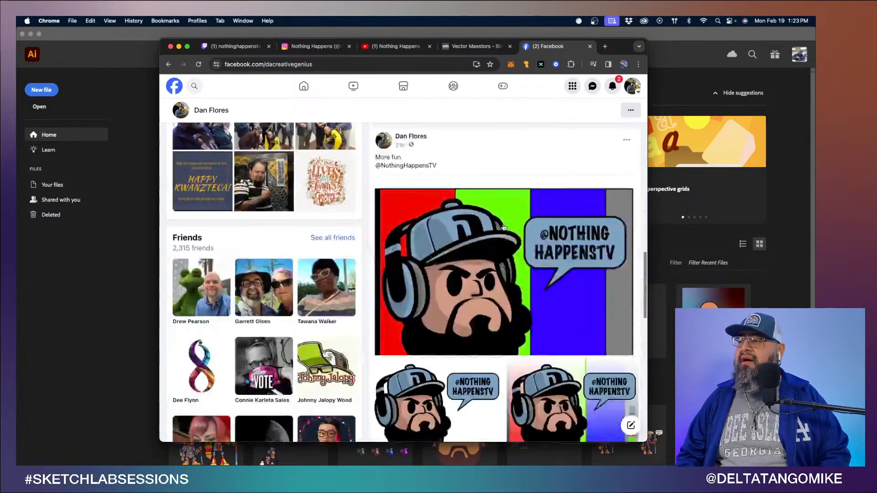
pyautogui.scroll(10, 504, 227)
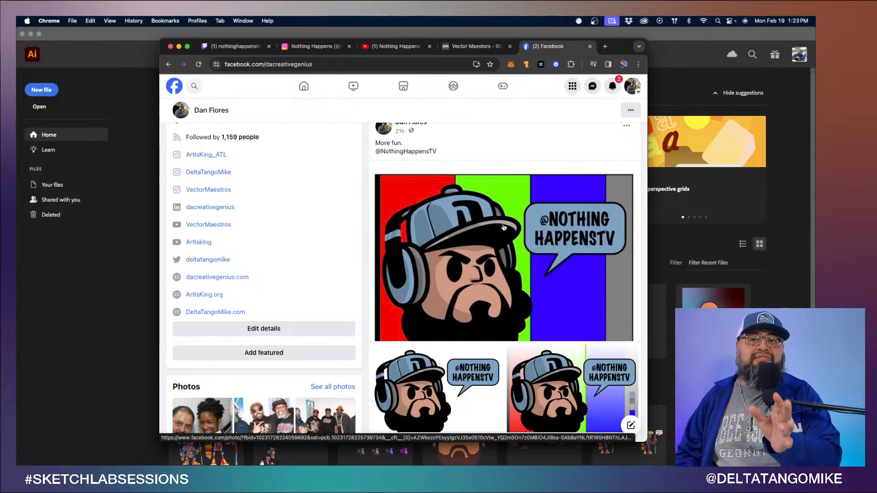
pyautogui.click(503, 227)
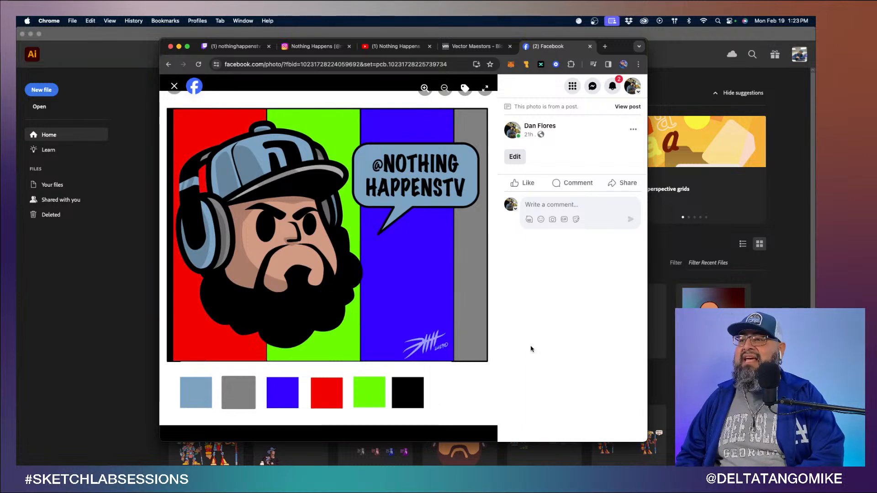
pyautogui.press('Right')
pyautogui.press('Right')
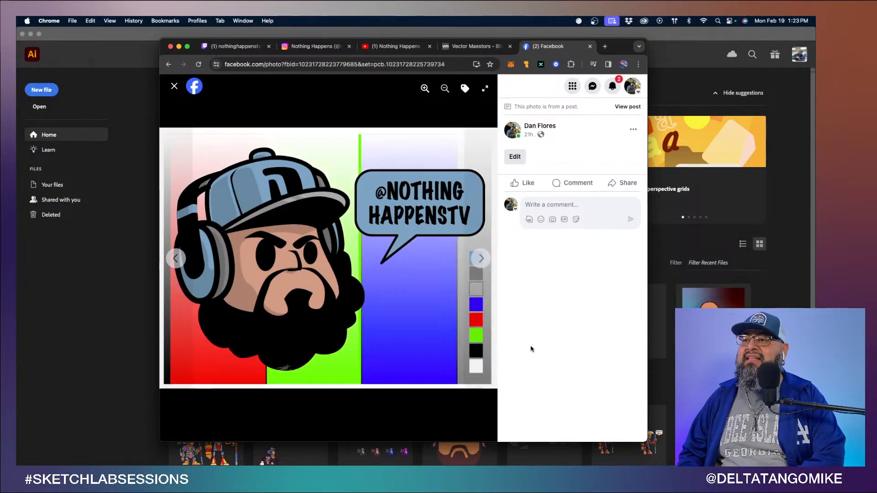
pyautogui.click(175, 258)
pyautogui.click(174, 86)
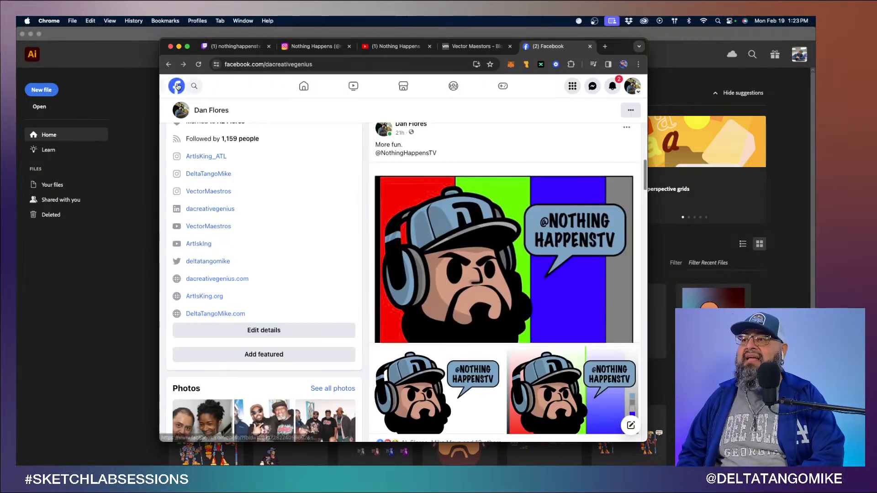
# Open the black-and-white logo image and step through its colour versions
pyautogui.scroll(-15, 539, 271)
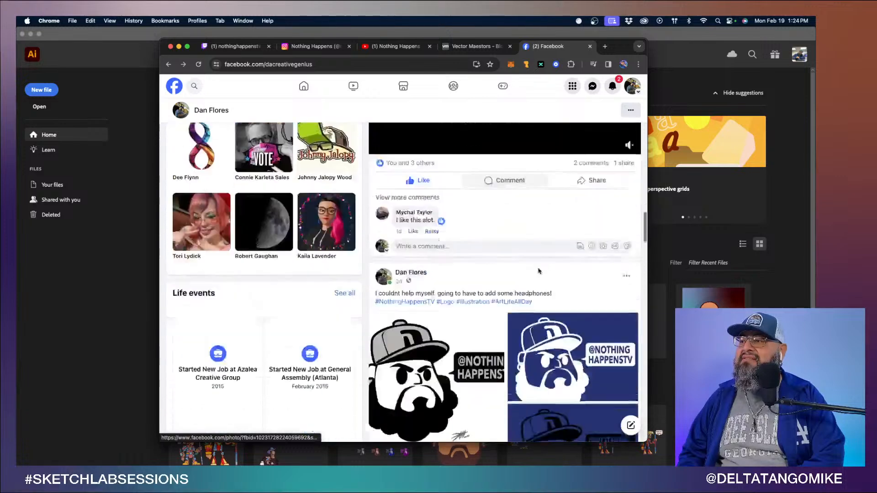
pyautogui.click(459, 203)
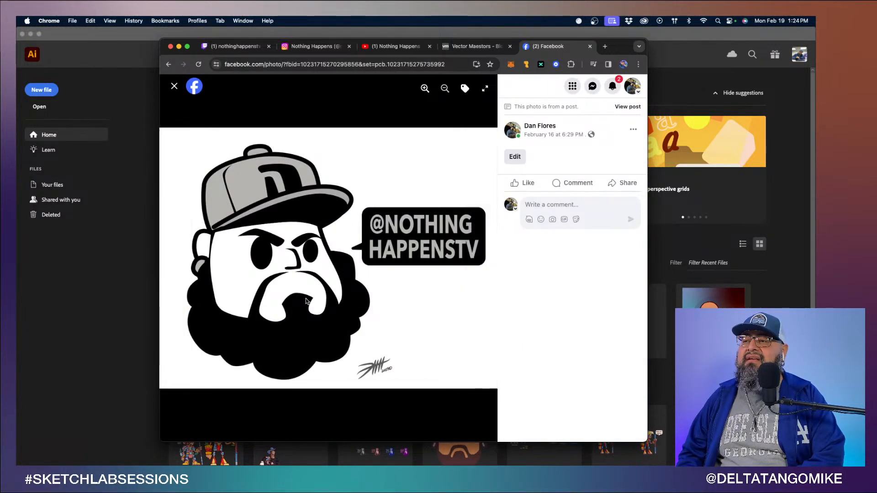
pyautogui.press('Right')
pyautogui.press('Right')
pyautogui.press('Right')
pyautogui.press('Right')
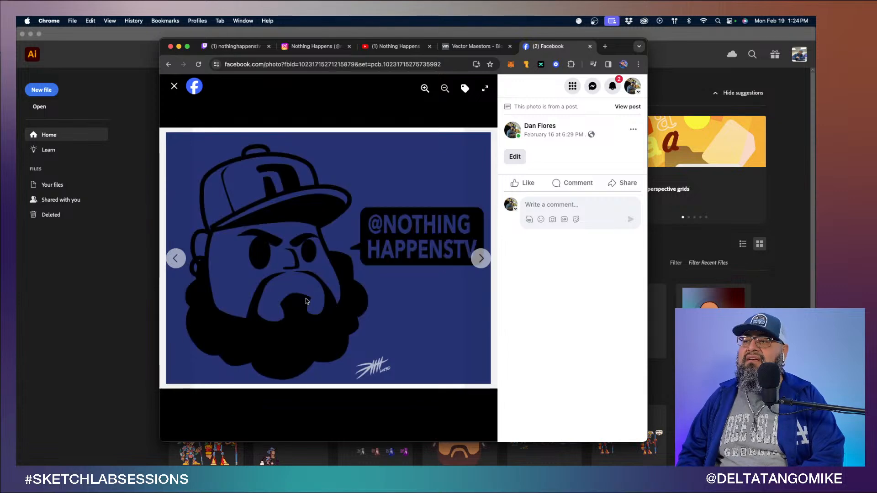
pyautogui.press('Right')
pyautogui.press('Right')
pyautogui.press('Right')
pyautogui.press('Right')
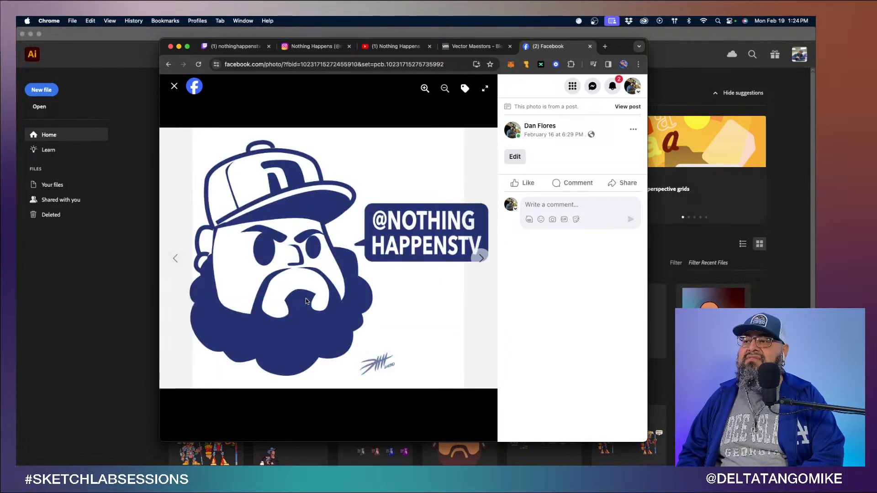
pyautogui.press('Right')
pyautogui.press('Right')
pyautogui.press('Escape')
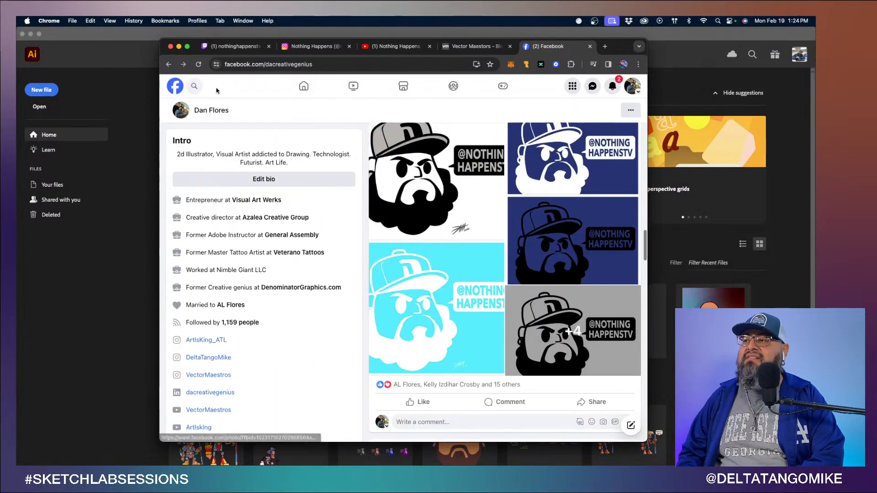
# Scroll down to the Nothing Happens sketch, view it full size, then close it
pyautogui.scroll(-15, 528, 234)
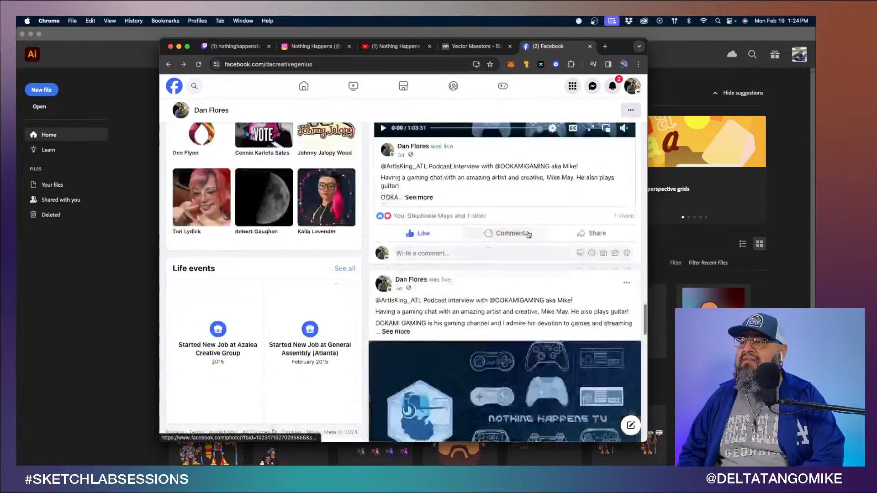
pyautogui.scroll(5, 528, 234)
pyautogui.scroll(-6, 528, 234)
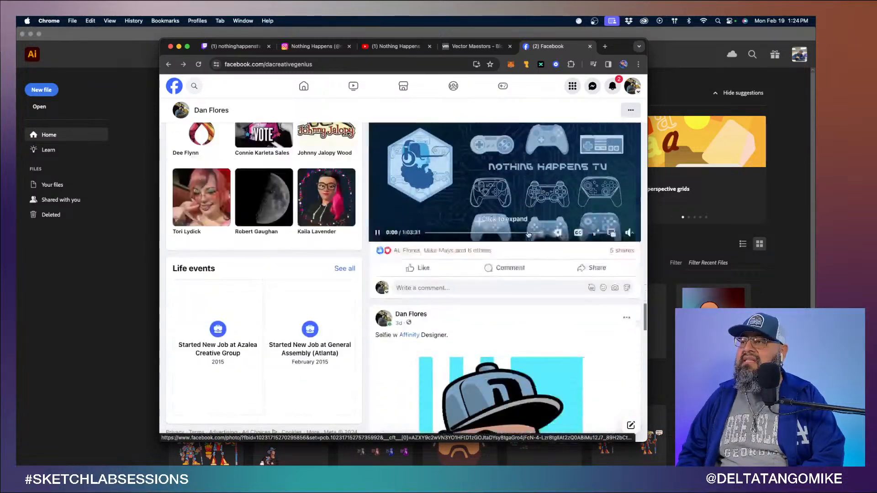
pyautogui.scroll(-4, 527, 232)
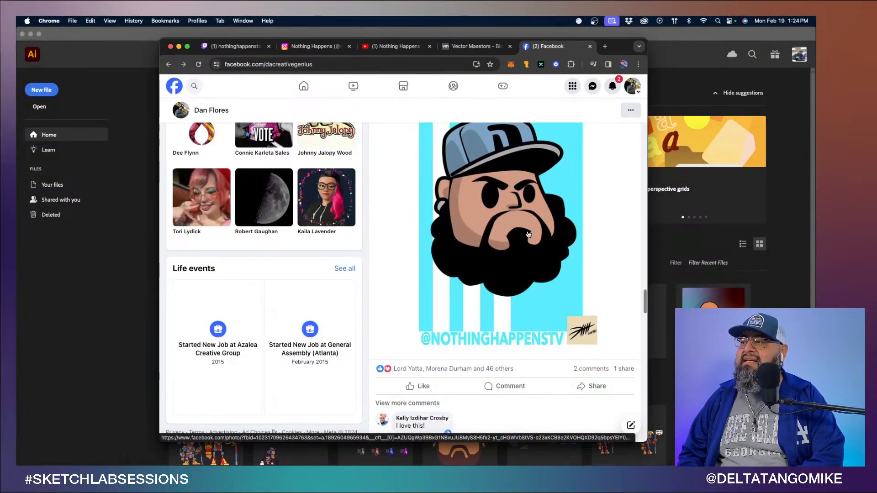
pyautogui.scroll(-10, 528, 235)
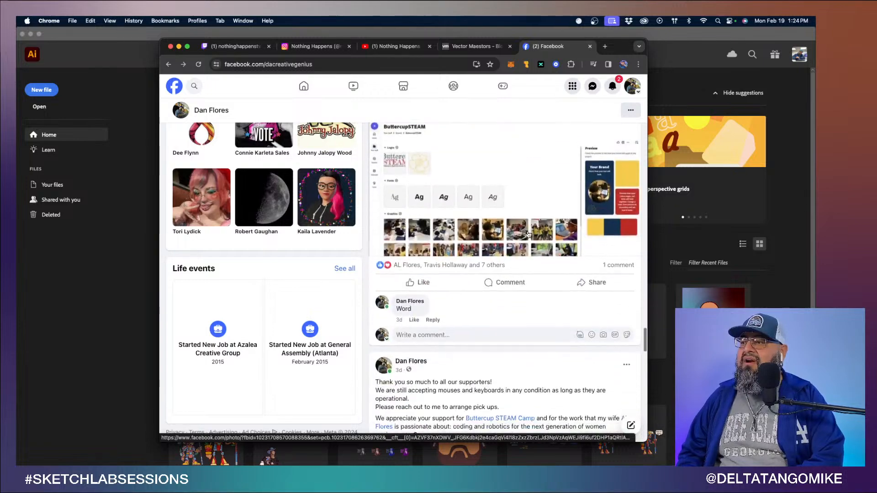
pyautogui.scroll(-10, 528, 234)
pyautogui.scroll(2, 528, 234)
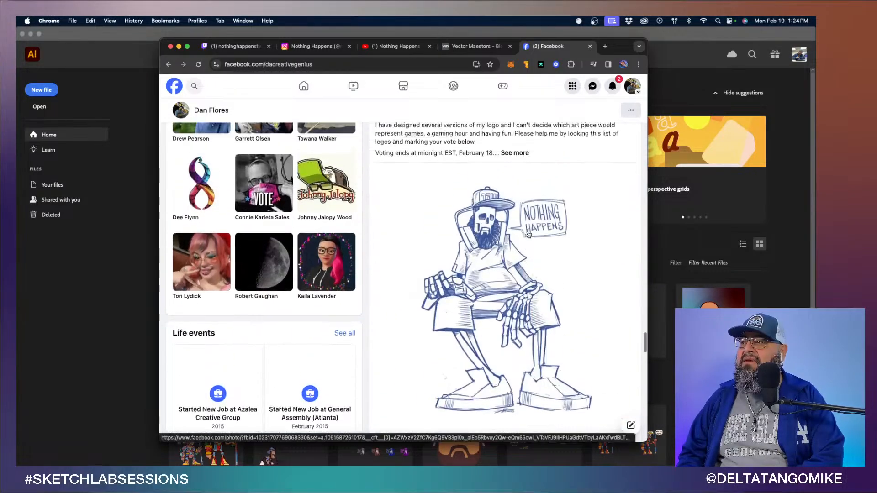
pyautogui.click(528, 234)
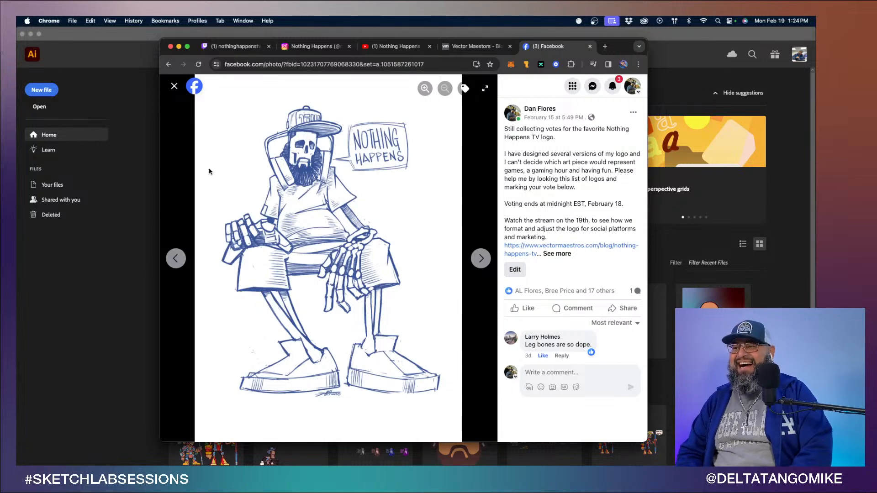
pyautogui.click(174, 88)
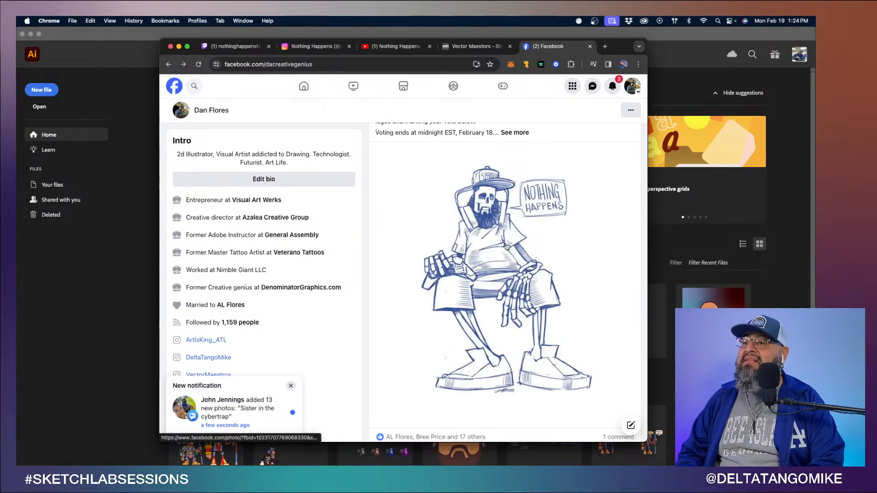
# Scroll down the profile feed to the Nothing Happens TV logo-vote post
pyautogui.scroll(-5, 506, 247)
pyautogui.scroll(-6, 506, 246)
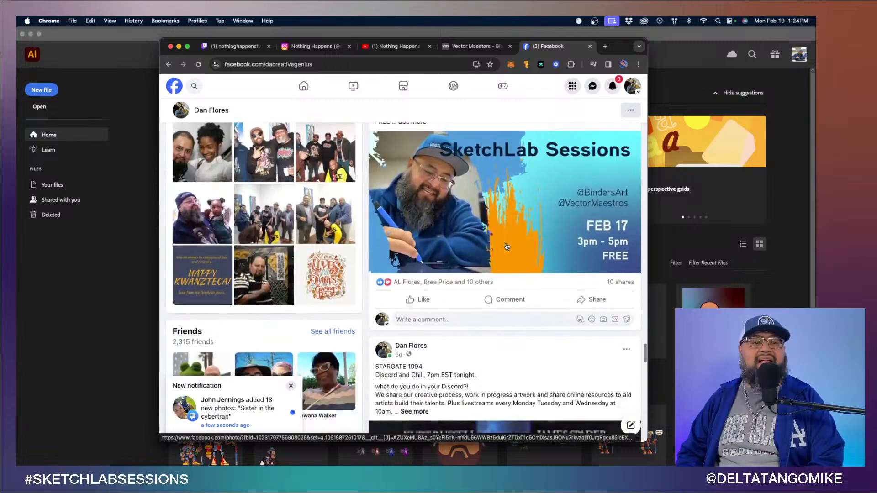
pyautogui.scroll(-3, 506, 247)
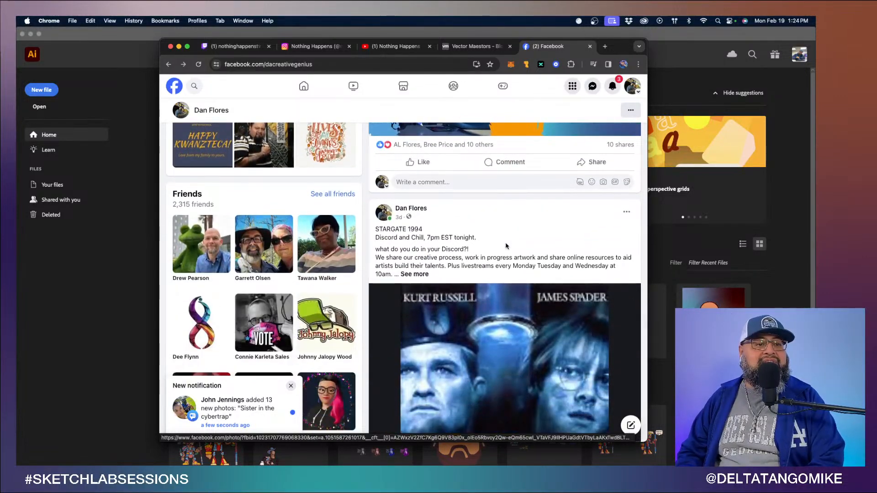
pyautogui.scroll(-1, 505, 246)
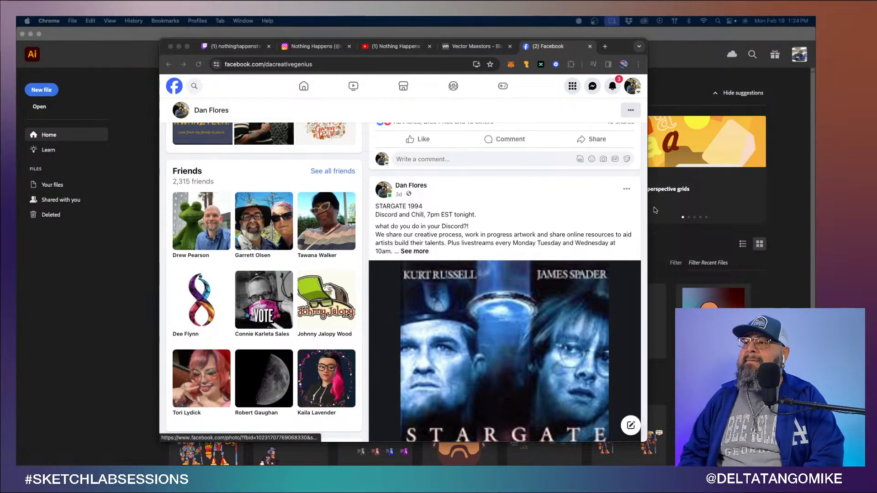
pyautogui.scroll(-5, 653, 207)
pyautogui.scroll(-10, 569, 251)
pyautogui.scroll(-15, 568, 250)
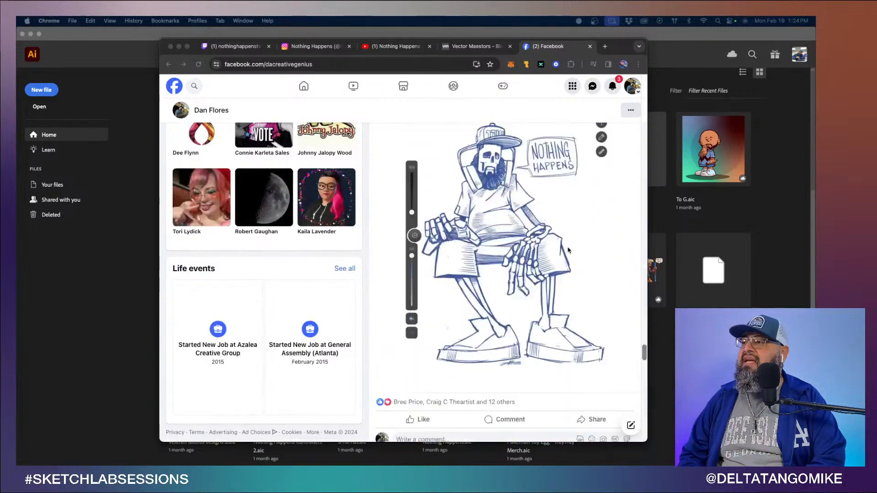
pyautogui.scroll(-15, 568, 250)
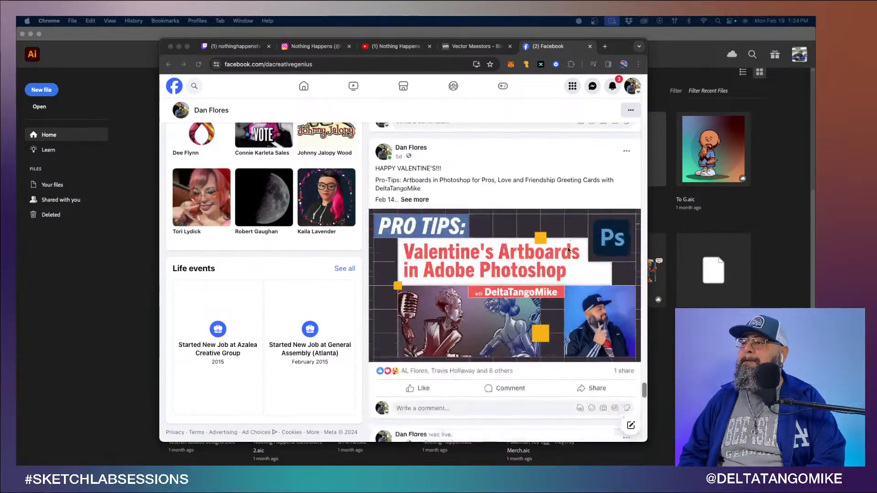
pyautogui.scroll(-15, 568, 250)
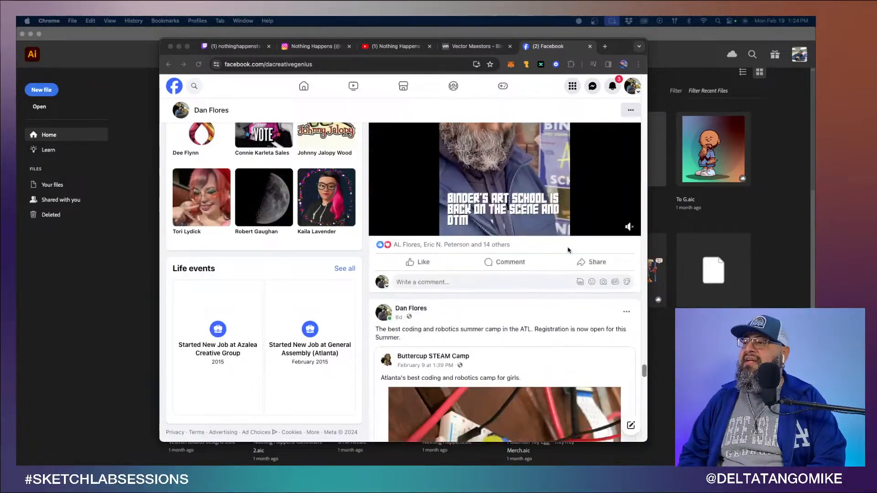
pyautogui.scroll(-15, 569, 250)
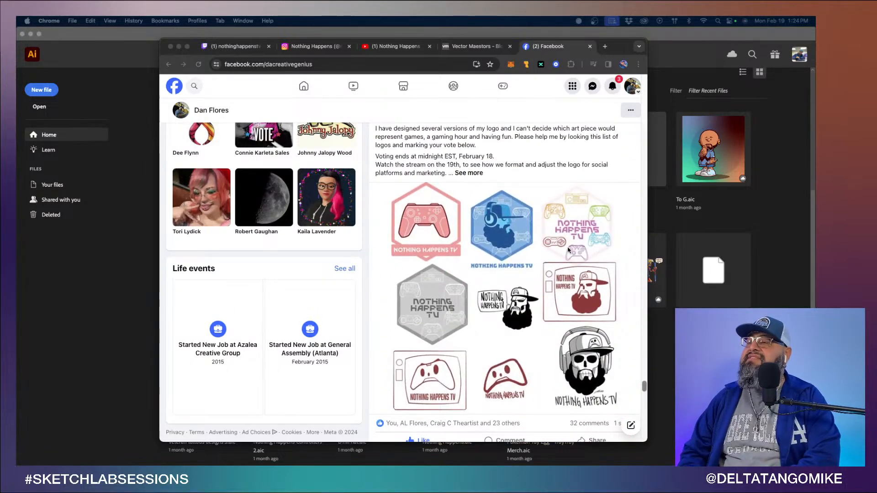
pyautogui.scroll(-3, 502, 253)
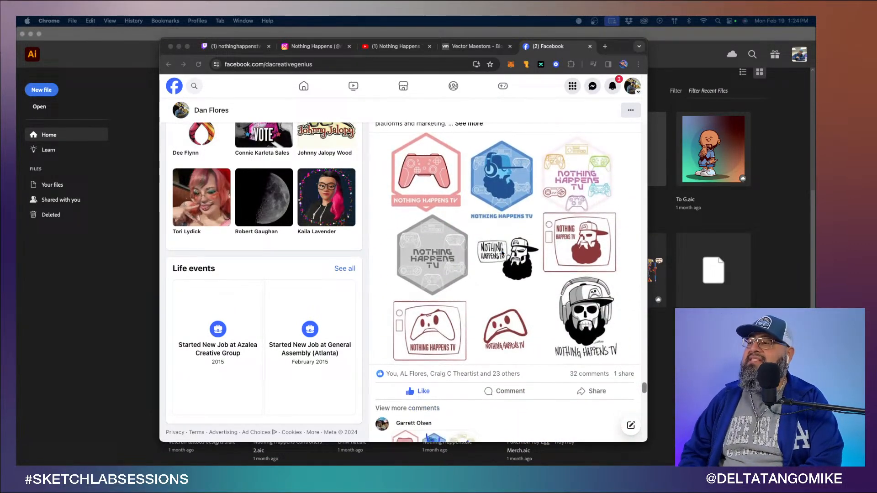
# Open the logo collage photo and scroll through its vote comments
pyautogui.click(471, 271)
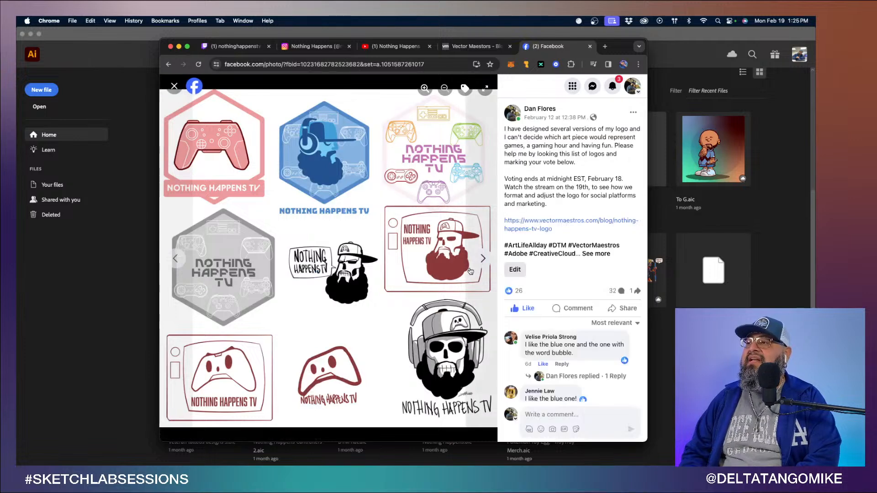
pyautogui.scroll(-3, 575, 276)
pyautogui.scroll(-3, 575, 277)
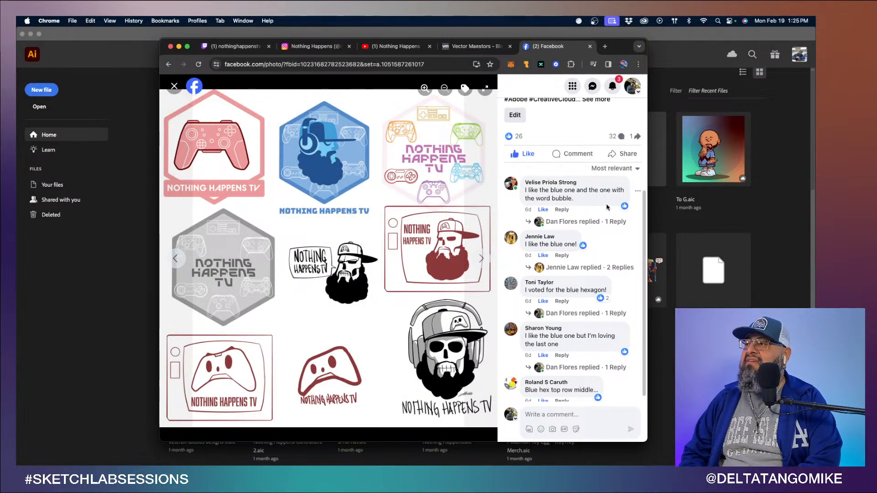
pyautogui.scroll(-3, 607, 207)
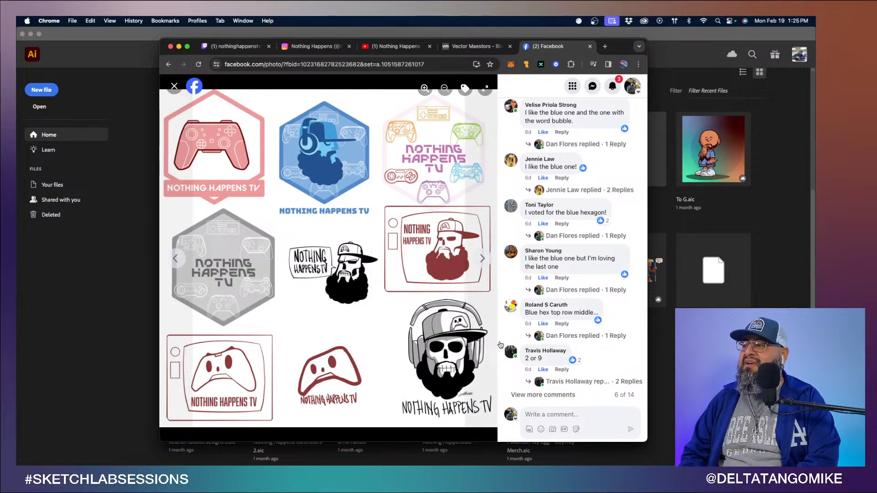
pyautogui.scroll(-5, 573, 361)
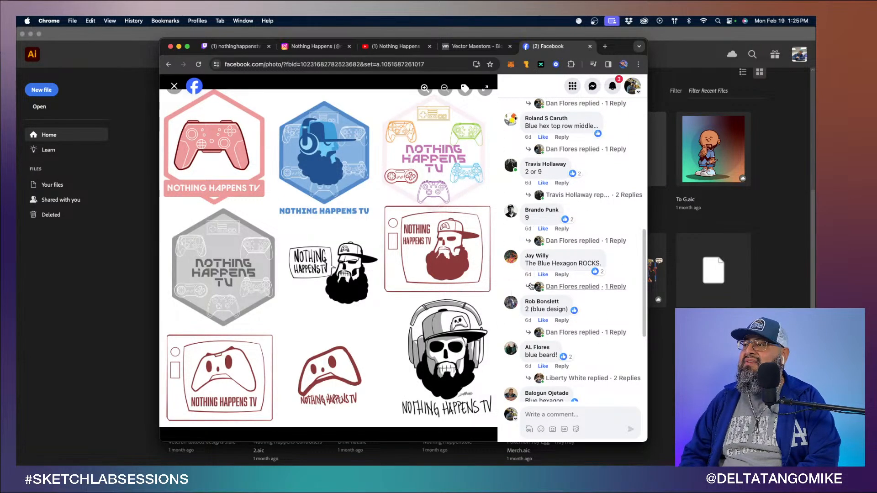
pyautogui.scroll(-2, 531, 224)
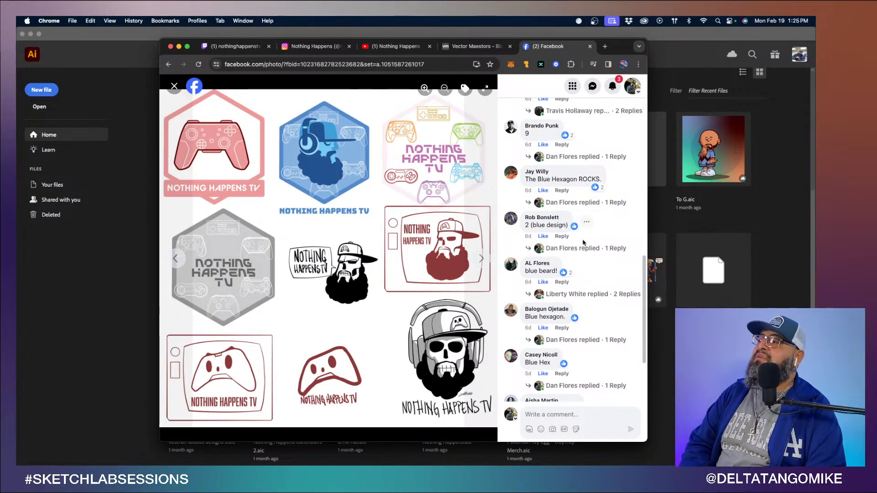
pyautogui.scroll(-3, 583, 269)
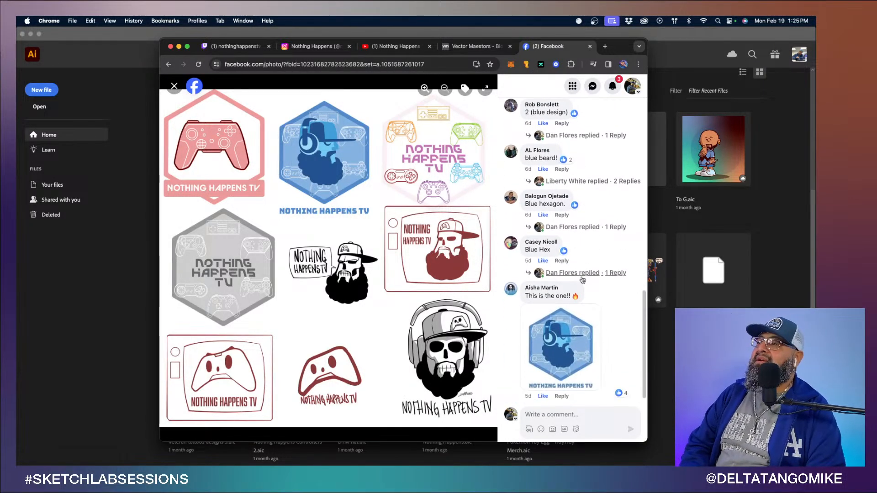
# Show the blue beard comment's replies, view the scribbled markup image, then switch to Illustrator
pyautogui.click(592, 183)
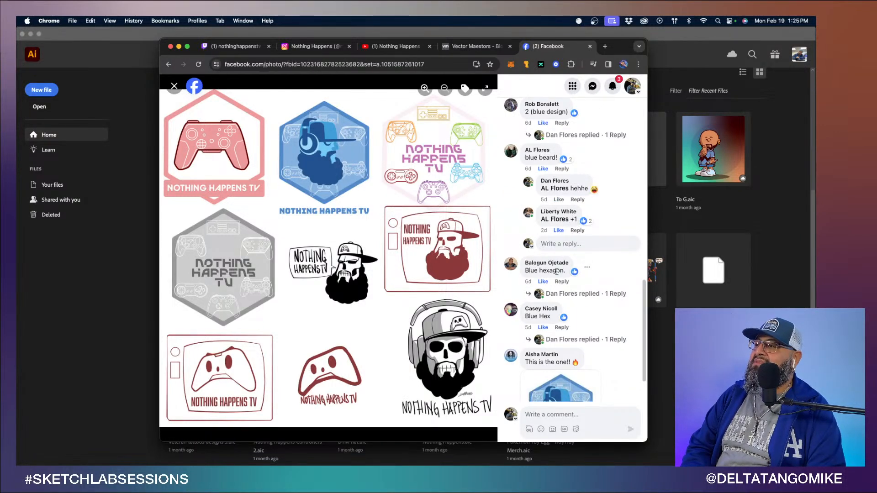
pyautogui.scroll(-5, 627, 269)
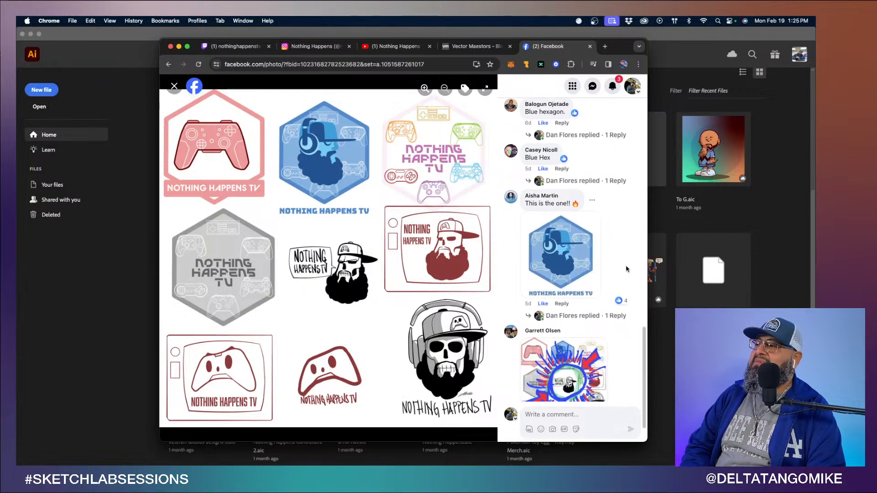
pyautogui.scroll(-2, 626, 269)
pyautogui.scroll(4, 554, 184)
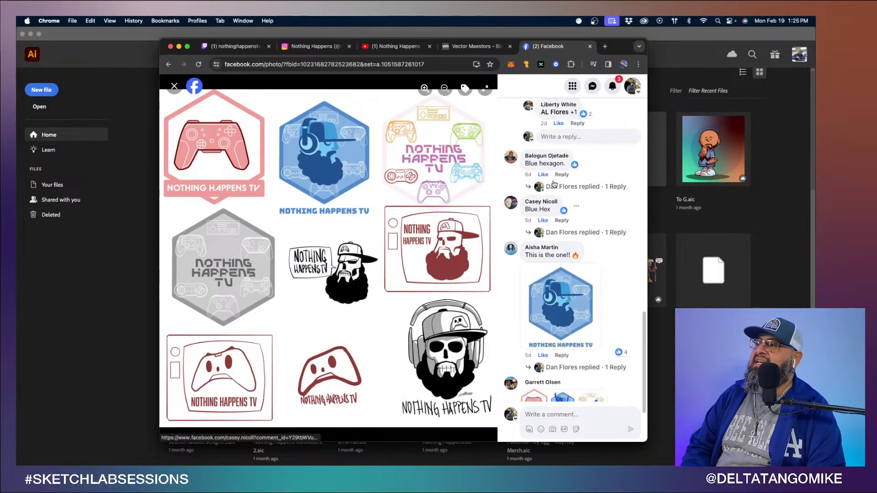
pyautogui.scroll(-3, 554, 184)
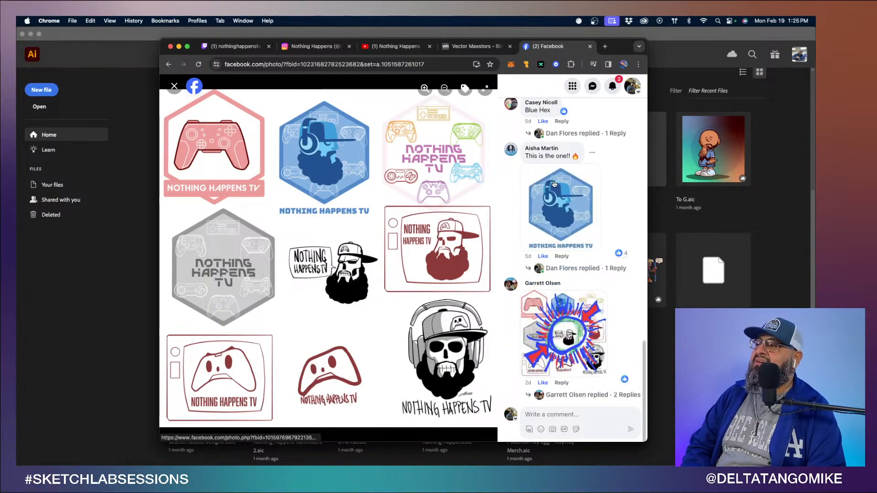
pyautogui.click(573, 342)
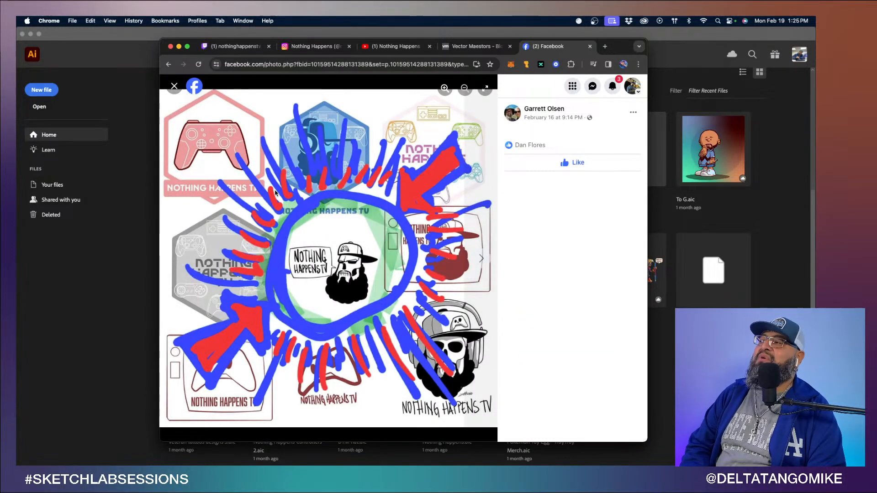
pyautogui.click(173, 94)
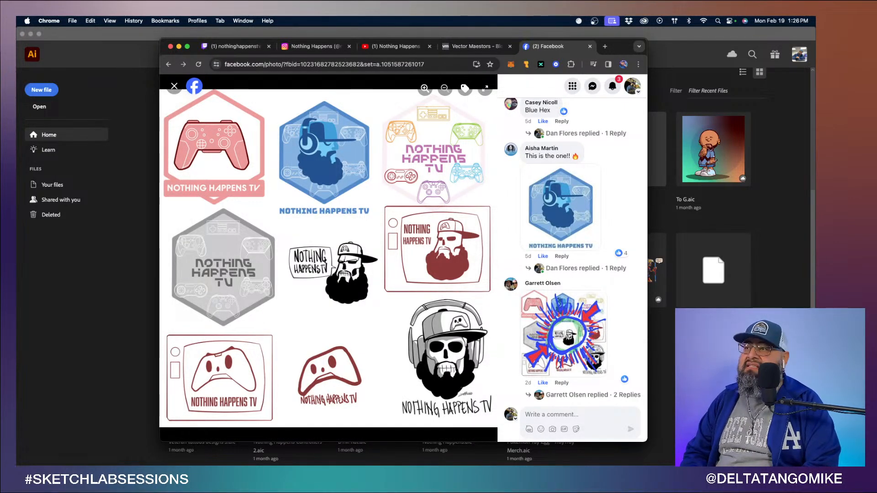
pyautogui.press('super+Tab')
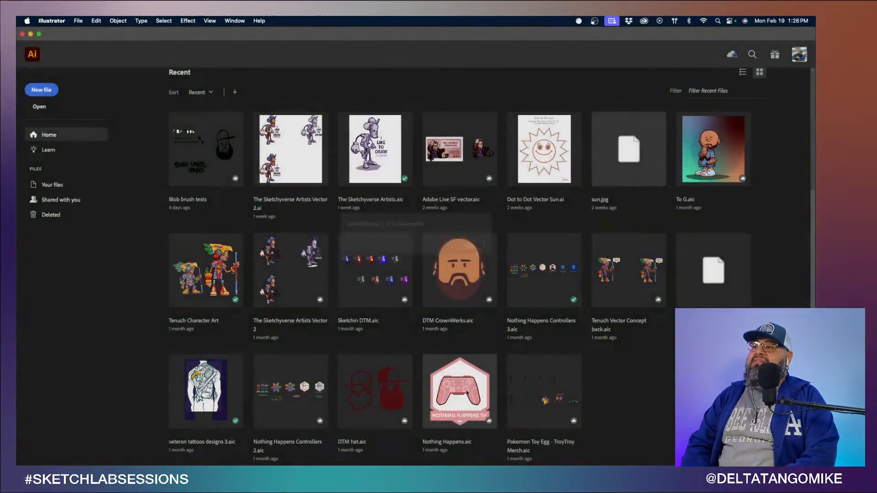
# Open Nothing Happens.aic, centre the badge, then shrink the window and bring Chrome forward
pyautogui.click(451, 385)
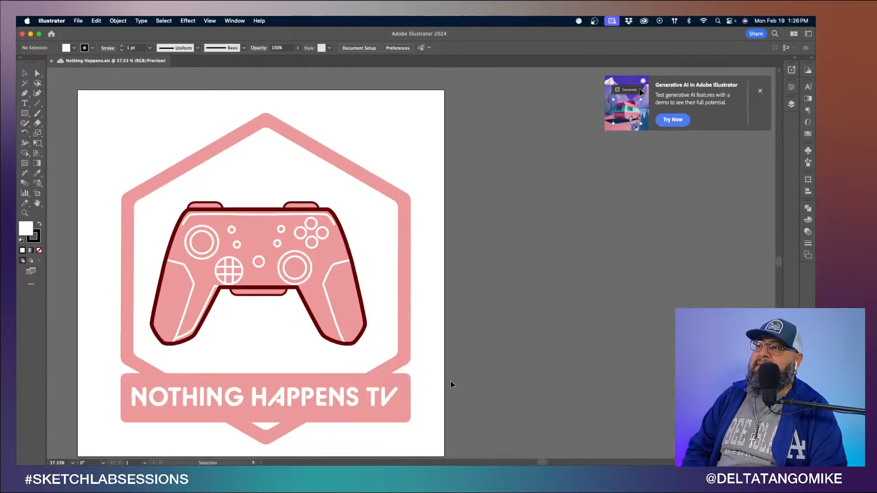
pyautogui.moveTo(452, 198); pyautogui.dragTo(536, 172)
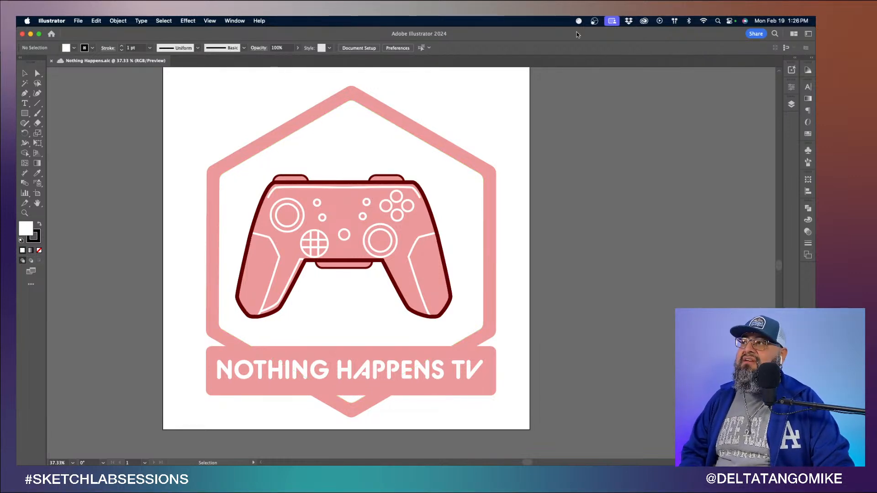
pyautogui.doubleClick(594, 31)
pyautogui.click(613, 48)
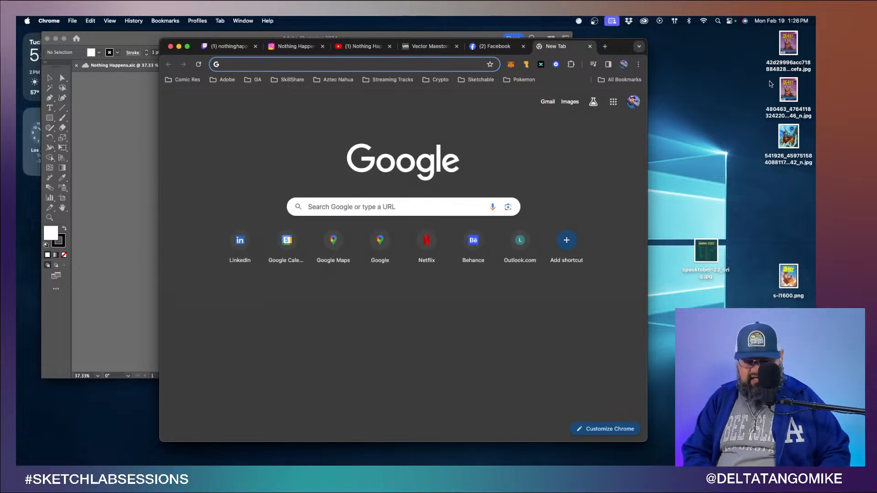
# Load Behance, open your Behance profile from the avatar menu, and widen the Chrome window
pyautogui.write('behance.net')
pyautogui.press('Return')
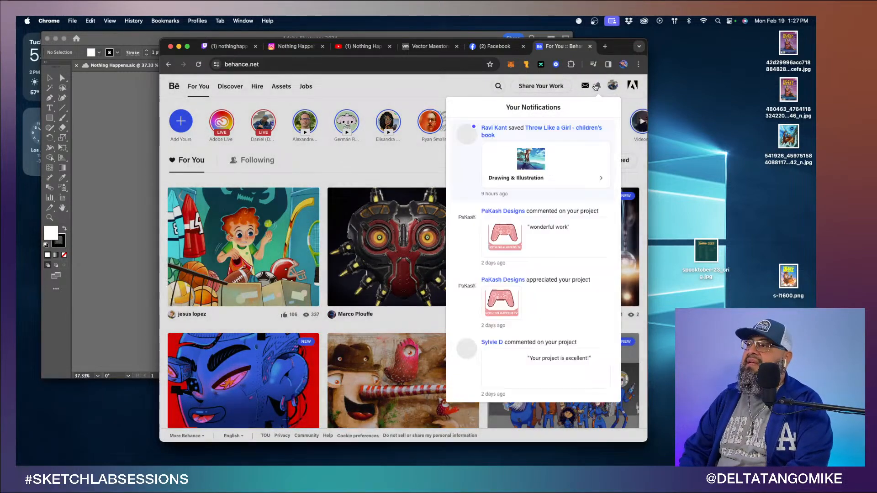
pyautogui.moveTo(522, 84)
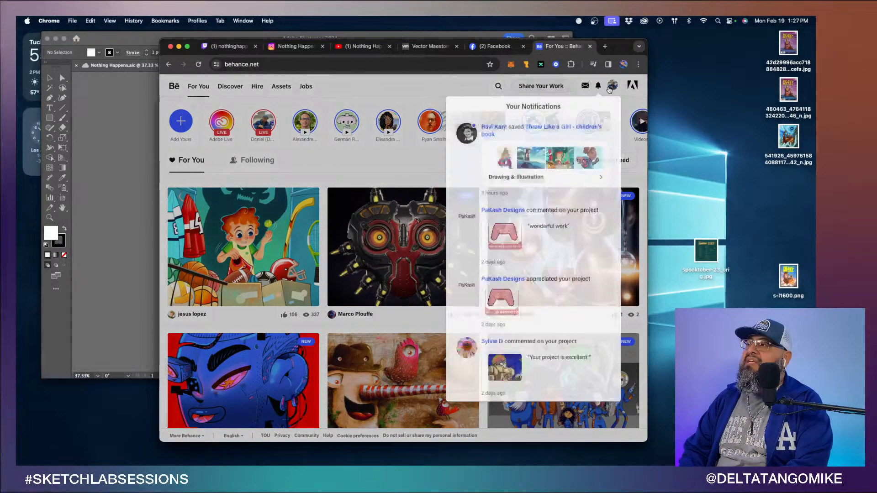
pyautogui.moveTo(606, 100)
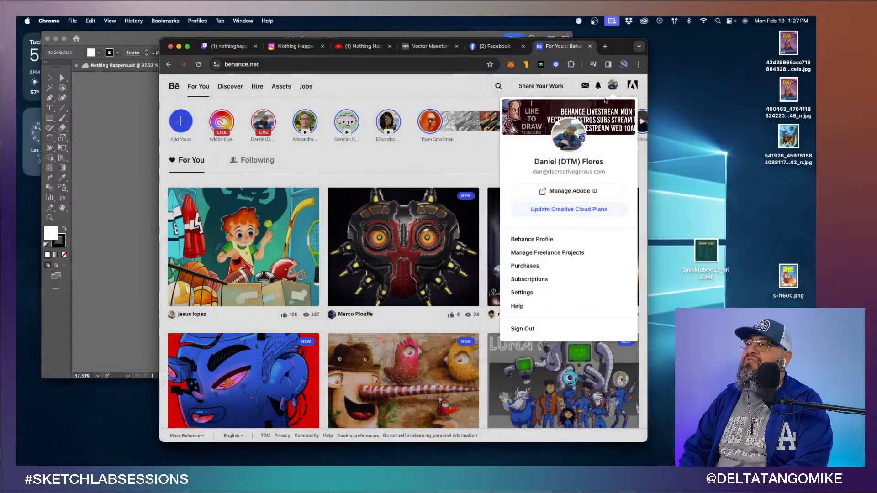
pyautogui.click(531, 239)
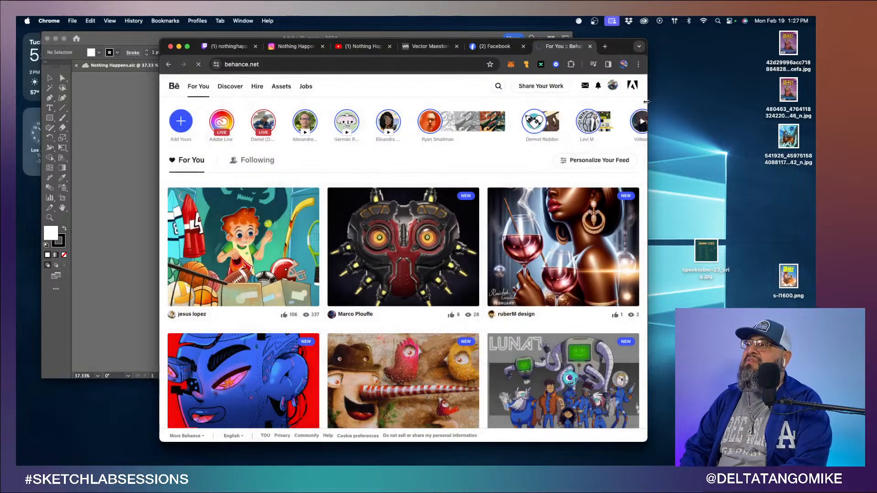
pyautogui.moveTo(648, 102); pyautogui.dragTo(742, 117)
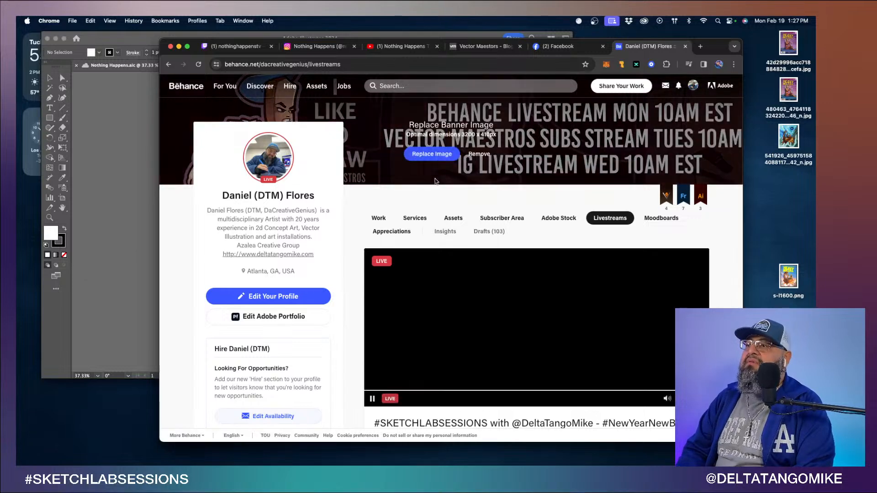
# Open the Nothing Happens TV Logo project from the Work list and choose Edit Project
pyautogui.click(379, 218)
pyautogui.scroll(-2, 612, 190)
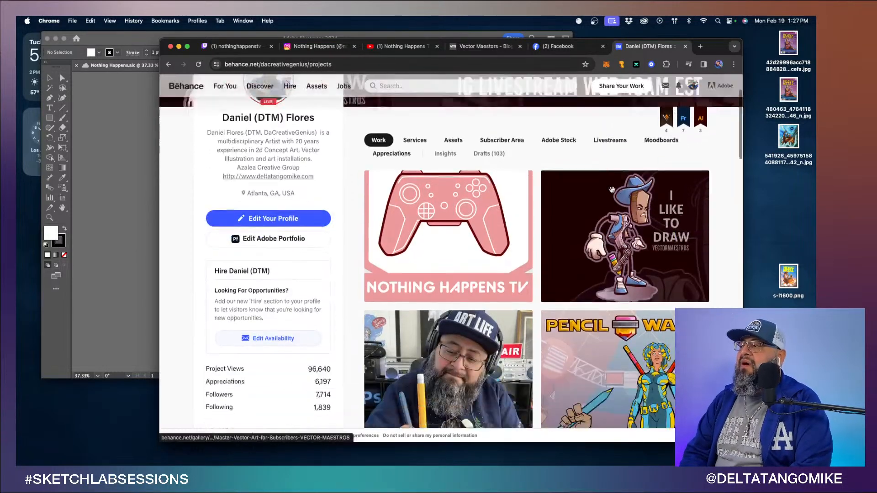
pyautogui.scroll(-1, 612, 190)
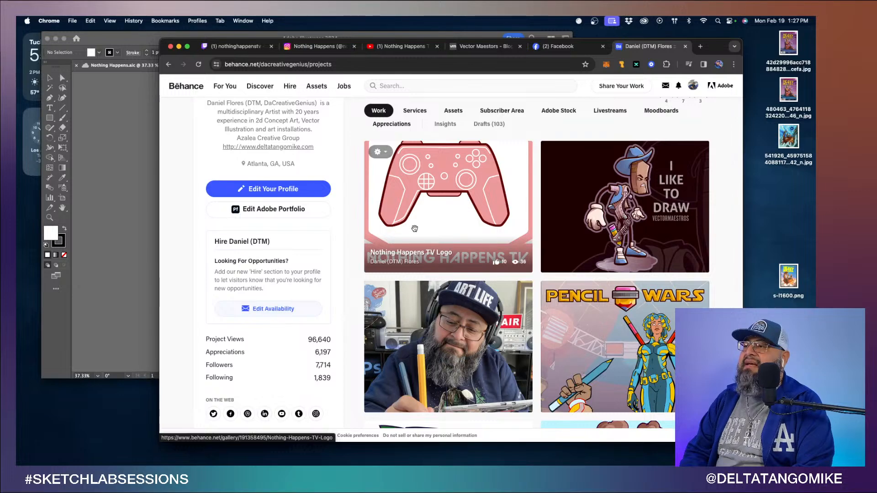
pyautogui.click(402, 190)
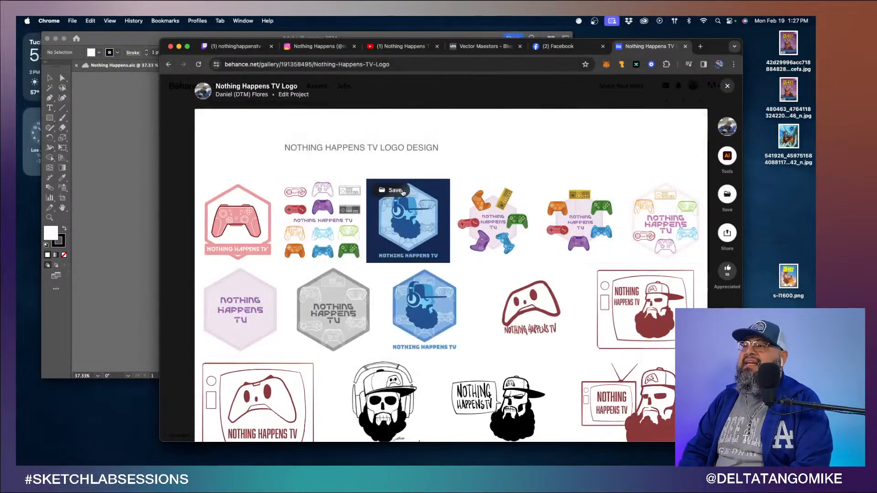
pyautogui.scroll(-3, 505, 174)
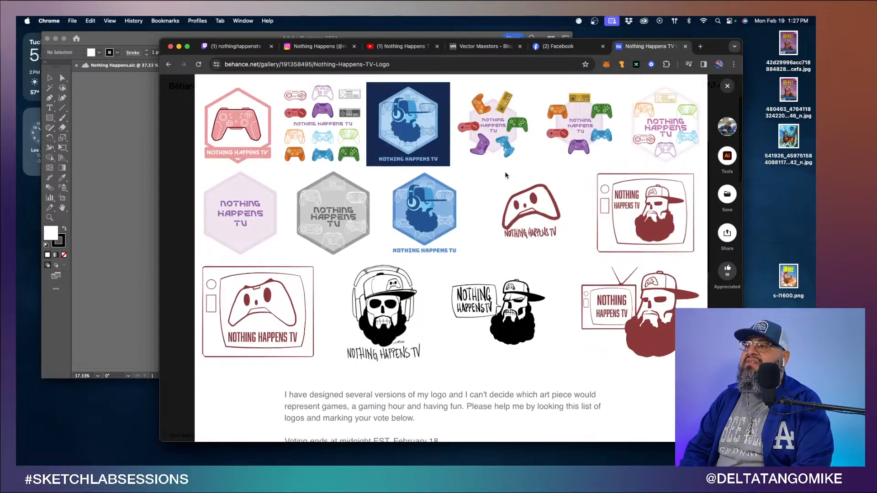
pyautogui.scroll(-6, 425, 228)
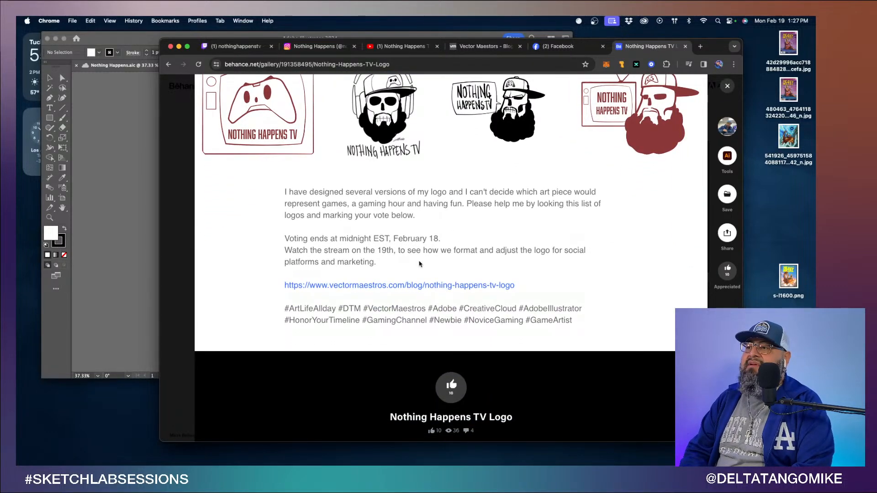
pyautogui.scroll(10, 419, 263)
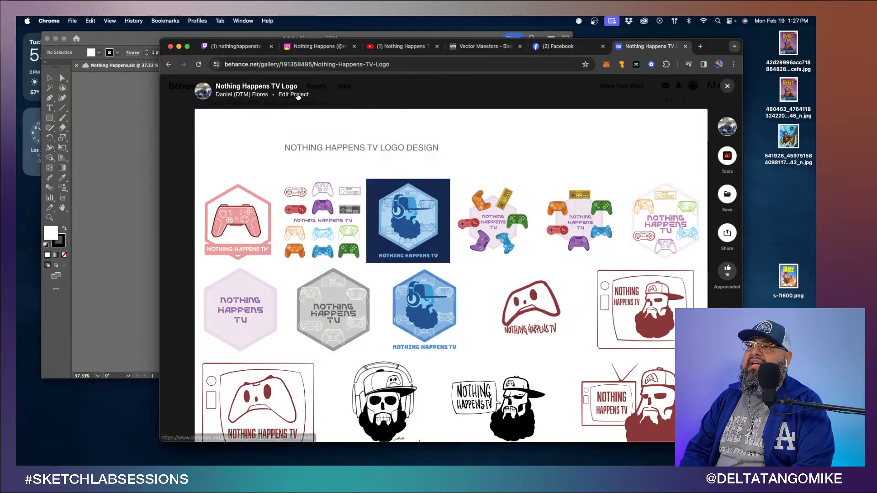
pyautogui.click(298, 94)
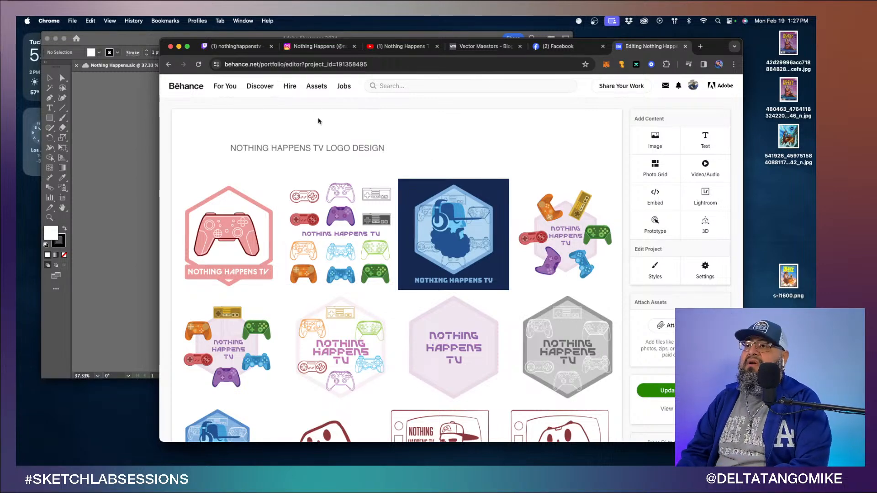
# Look over the Twitch, Instagram, YouTube and Vector Maestros blog poll tabs
pyautogui.click(262, 47)
pyautogui.click(318, 46)
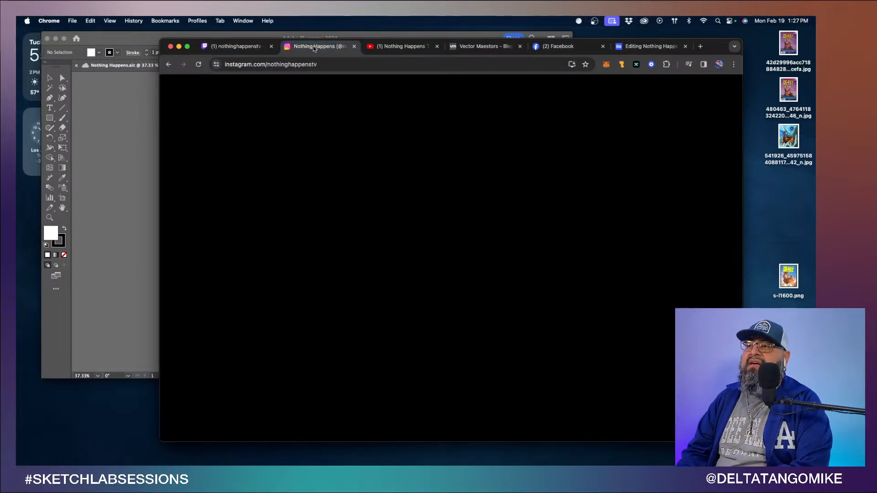
pyautogui.click(399, 46)
pyautogui.click(465, 50)
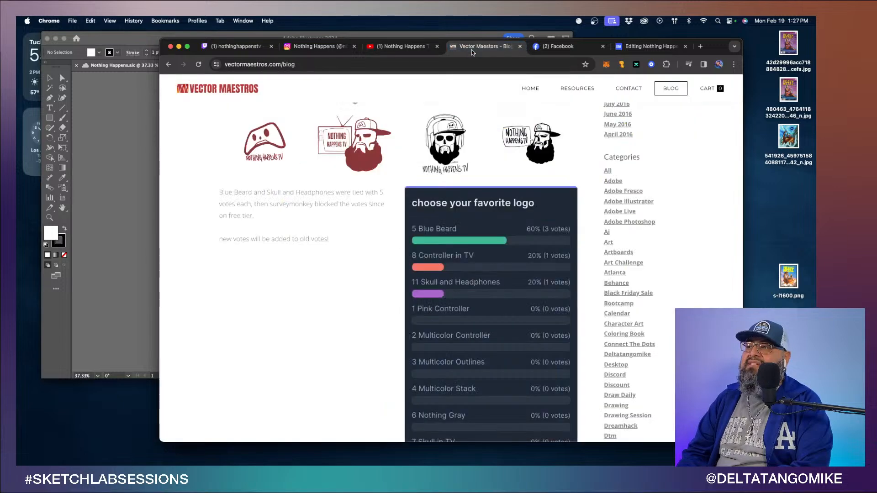
pyautogui.click(397, 46)
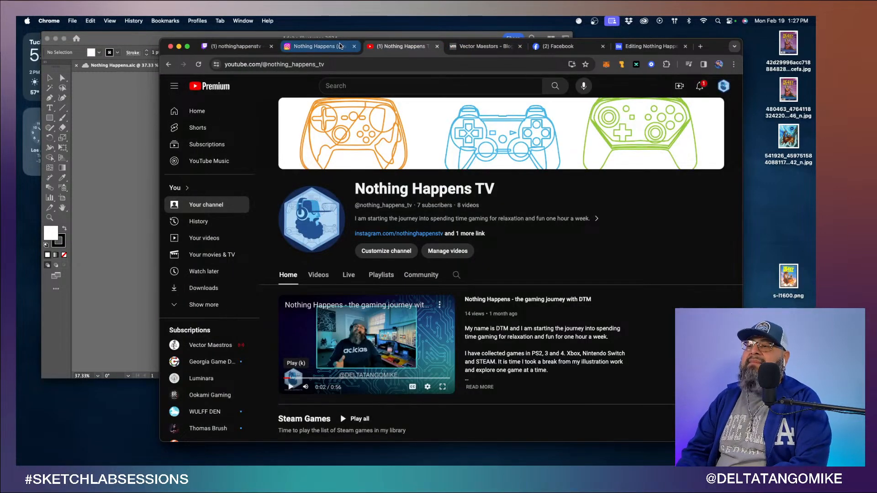
pyautogui.click(340, 46)
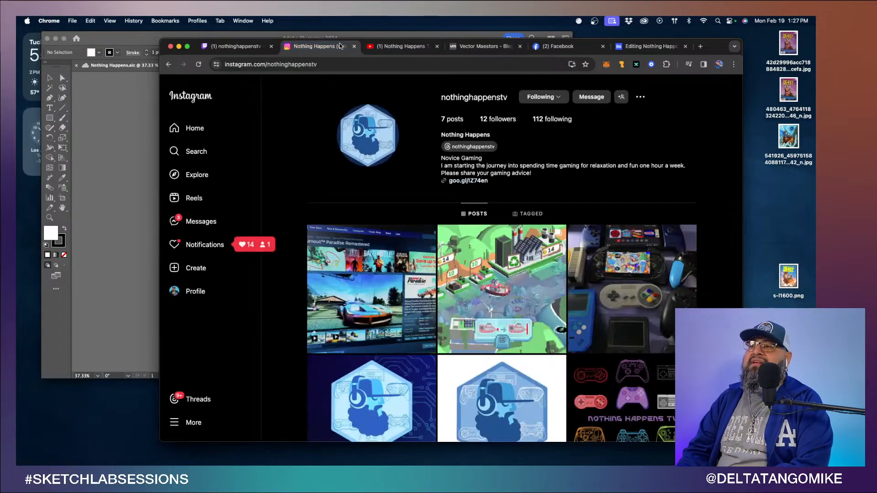
# Bring the Illustrator controller badge artwork back to the front
pyautogui.click(102, 312)
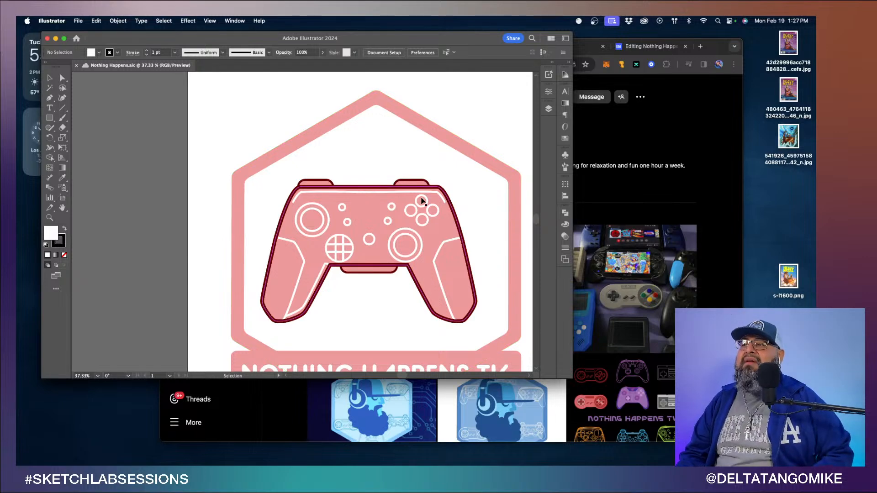
pyautogui.scroll(-3, 452, 182)
pyautogui.hscroll(3, 453, 182)
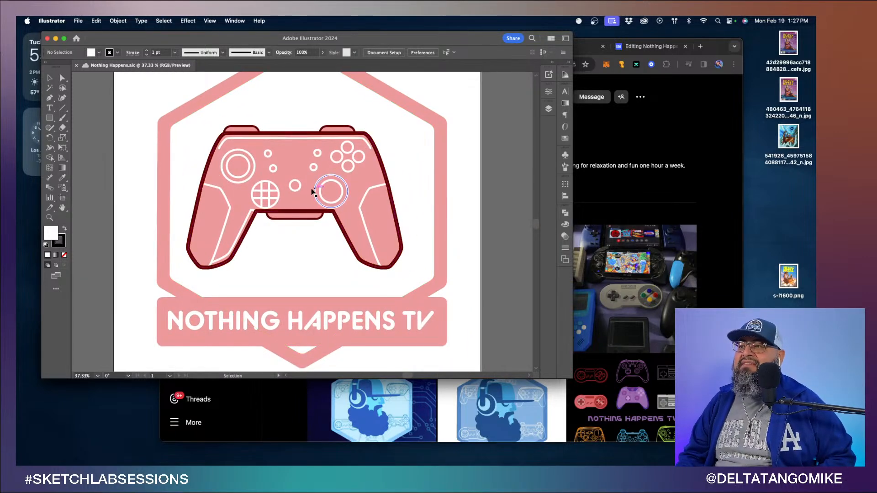
# Maximize Illustrator, centre the badge, and float and enlarge the Layers panel
pyautogui.click(549, 109)
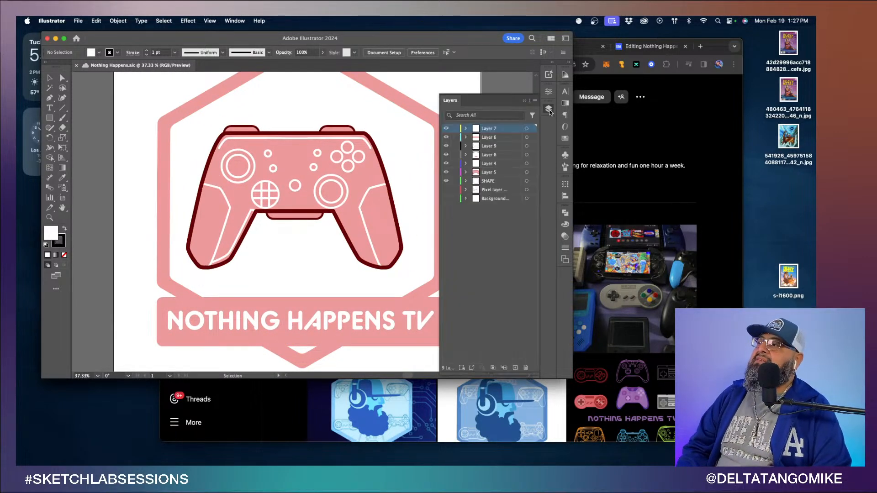
pyautogui.doubleClick(488, 40)
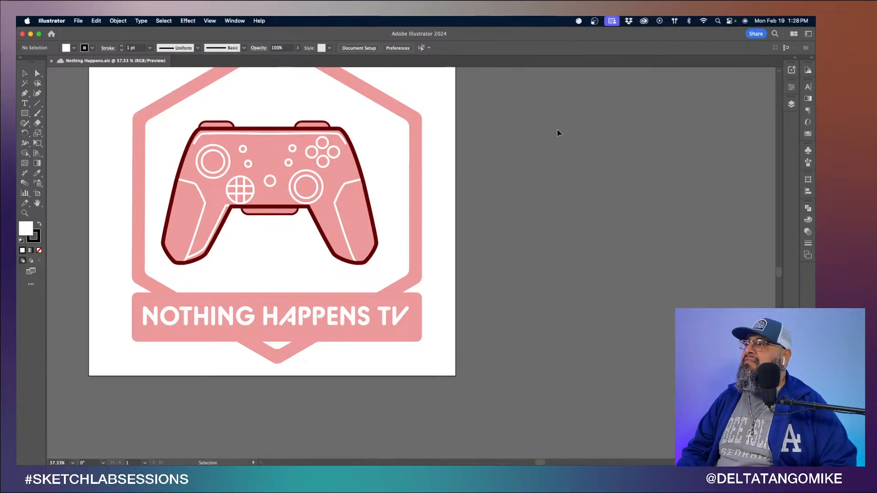
pyautogui.moveTo(556, 132); pyautogui.dragTo(661, 197)
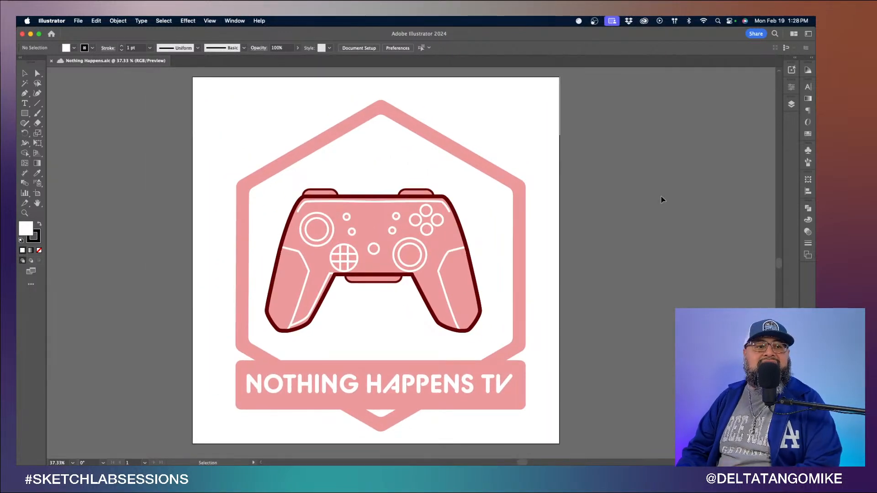
pyautogui.click(792, 104)
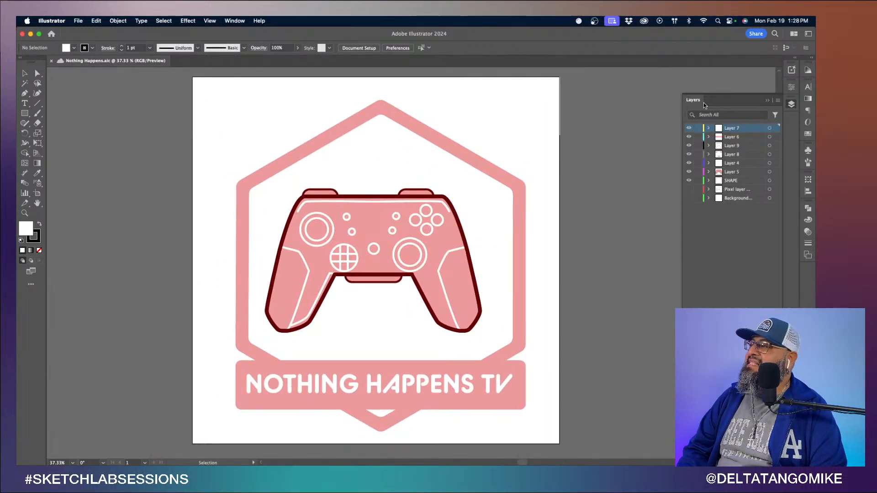
pyautogui.moveTo(697, 96); pyautogui.dragTo(646, 97)
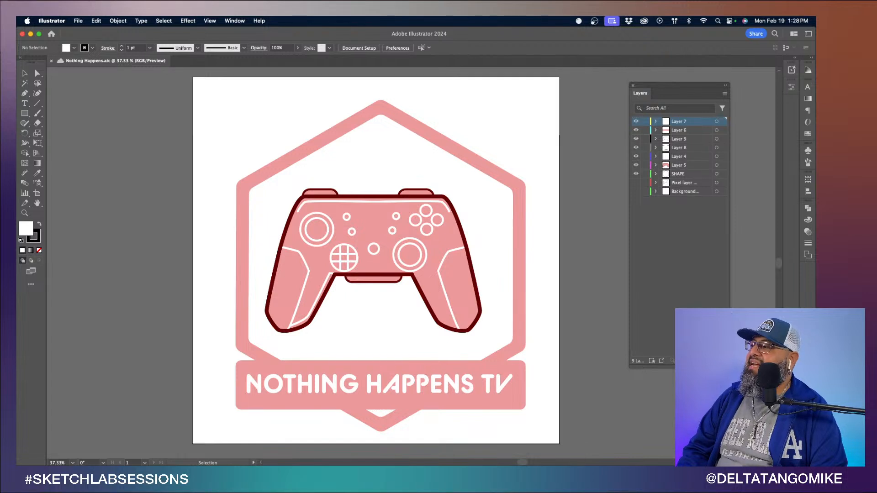
pyautogui.moveTo(729, 368); pyautogui.dragTo(760, 445)
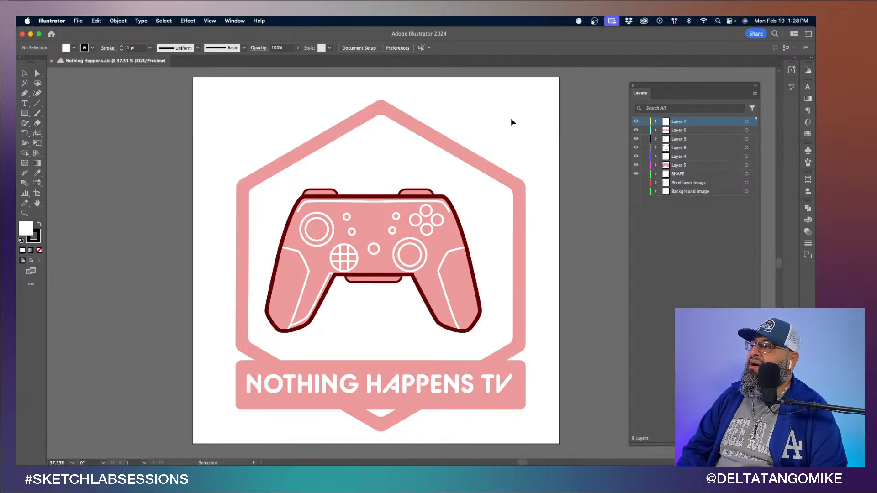
pyautogui.moveTo(565, 124); pyautogui.dragTo(539, 93)
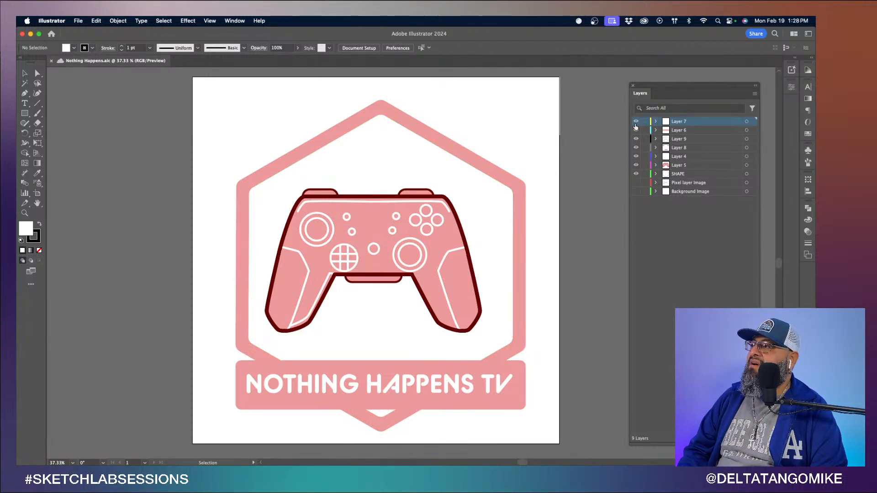
# Check the Pixel layer Image sketch, then hide and delete the Background Image layer
pyautogui.click(636, 184)
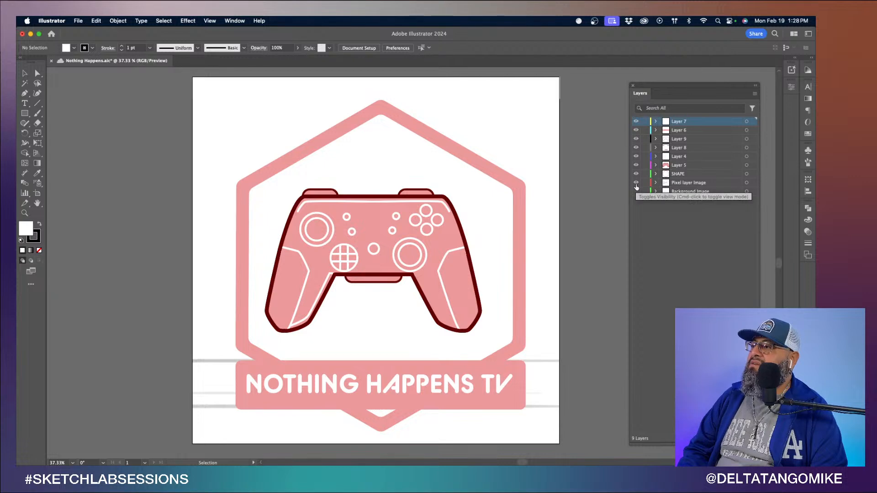
pyautogui.click(635, 184)
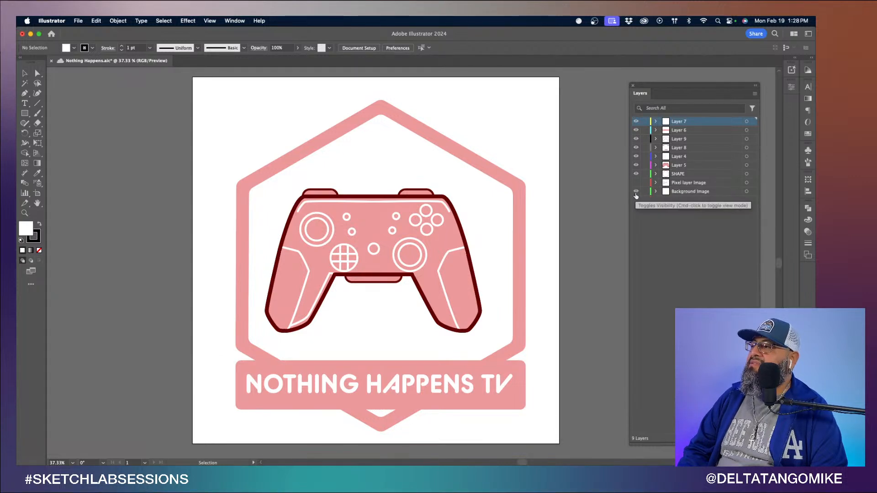
pyautogui.click(635, 191)
pyautogui.moveTo(675, 195); pyautogui.dragTo(683, 217)
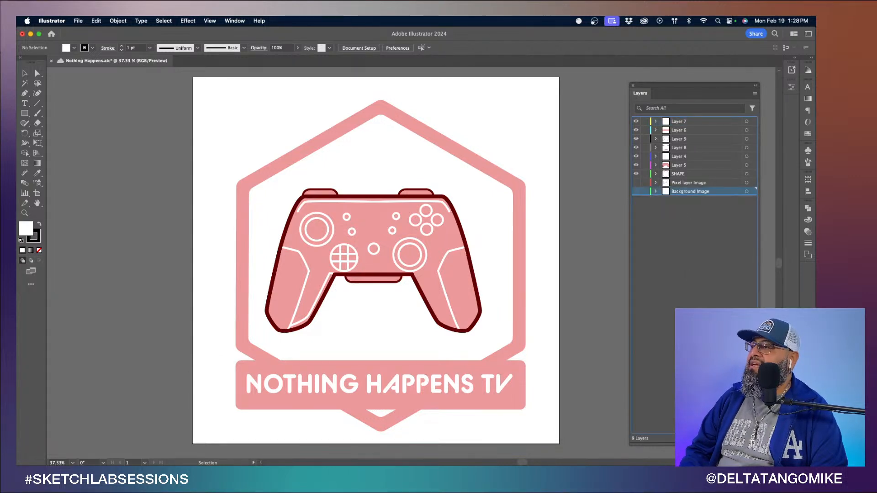
pyautogui.moveTo(731, 393); pyautogui.dragTo(752, 438)
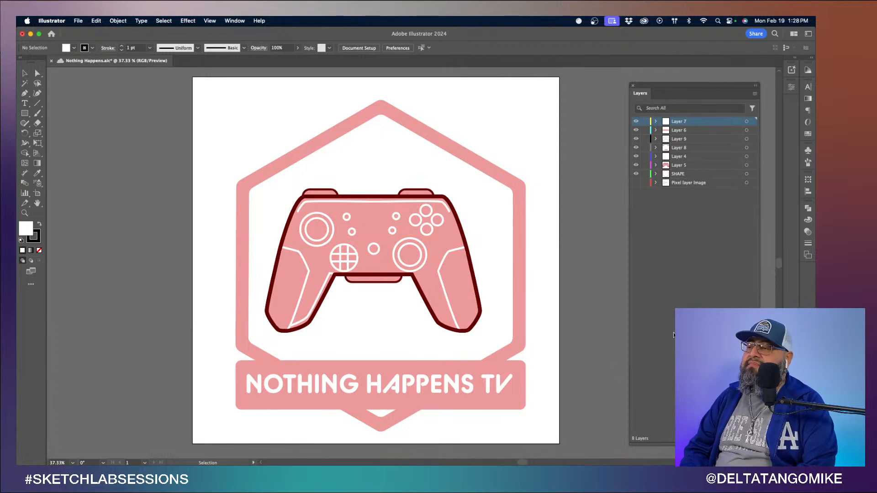
# In the Behance project editor, open Edit Grid on the logo grid and its Add Photos options
pyautogui.moveTo(566, 461)
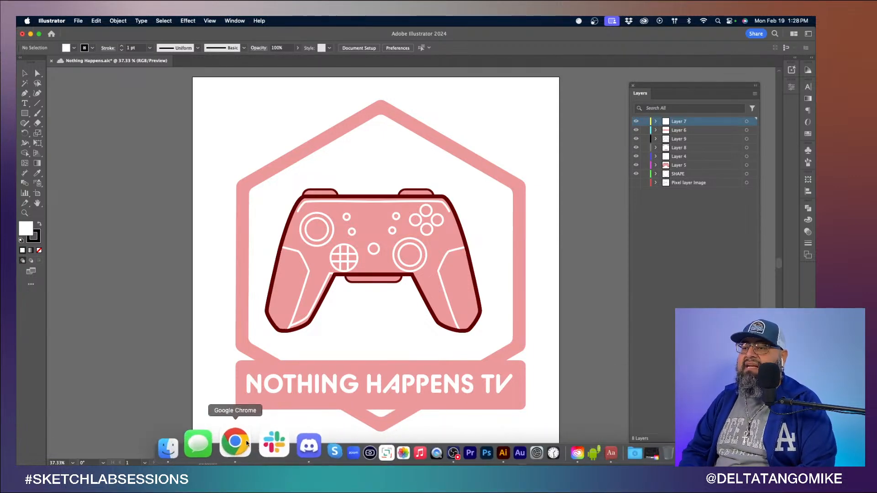
pyautogui.click(235, 443)
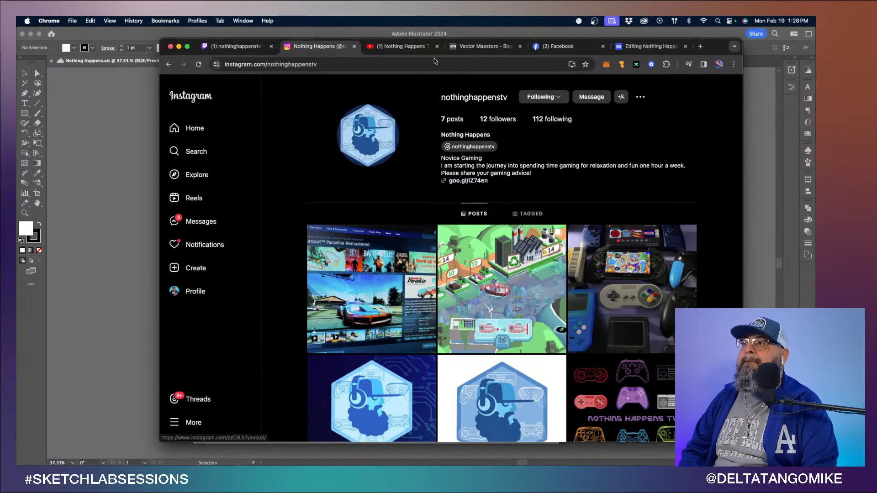
pyautogui.click(649, 46)
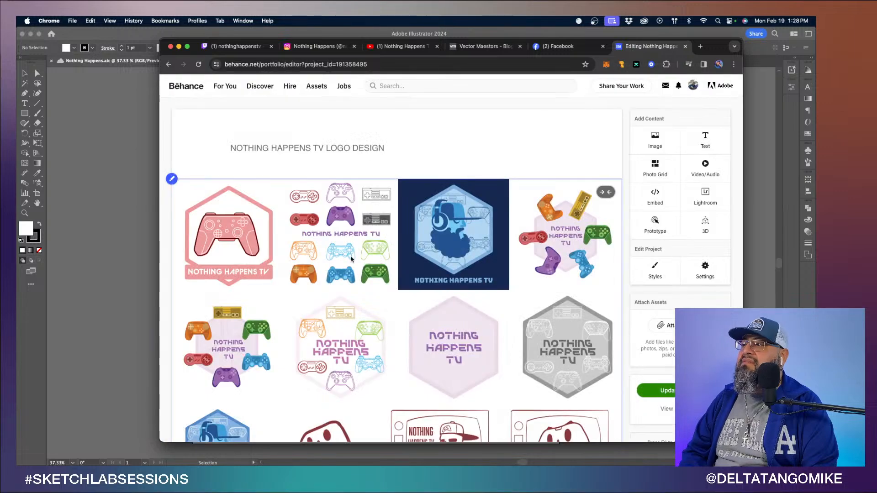
pyautogui.scroll(-5, 351, 259)
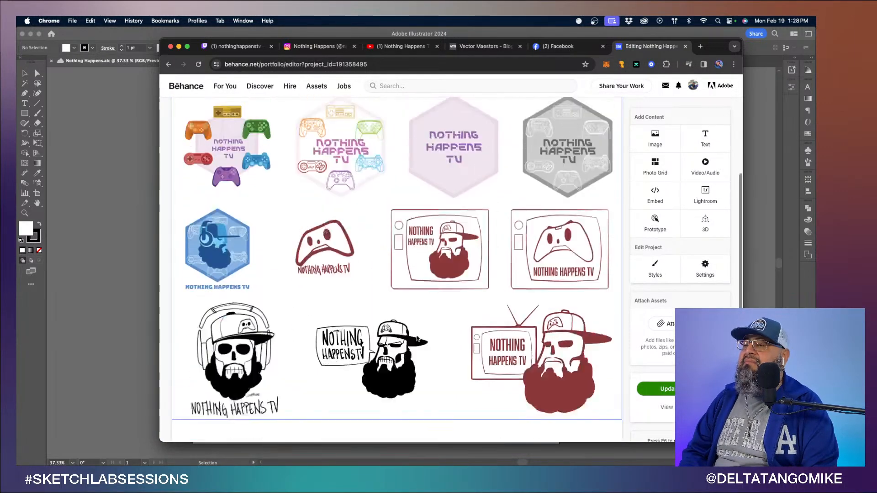
pyautogui.scroll(5, 416, 338)
pyautogui.click(171, 148)
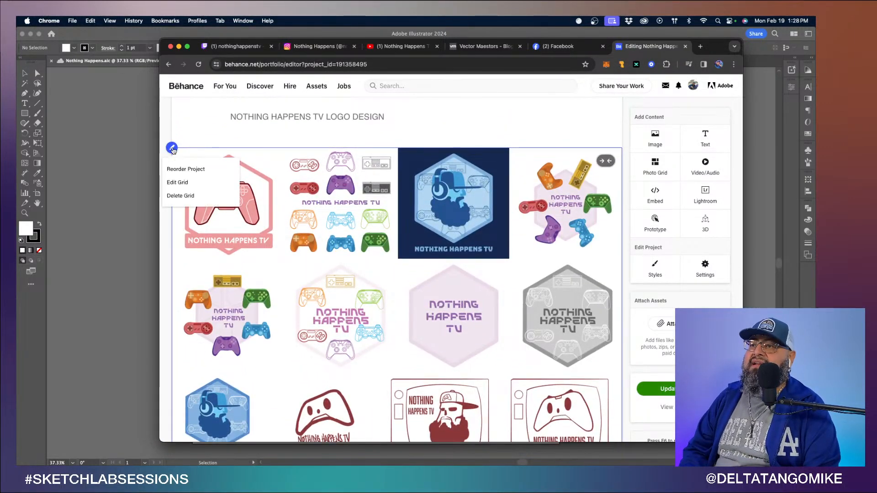
pyautogui.click(192, 182)
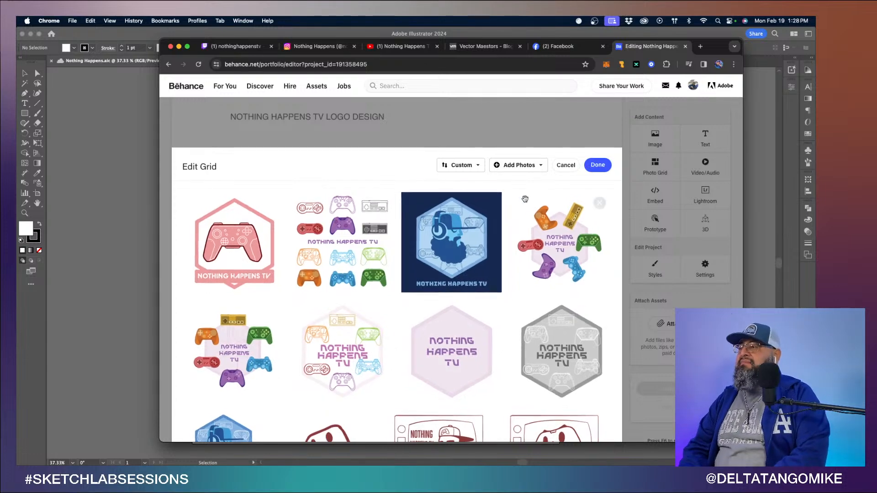
pyautogui.click(515, 168)
# Upload Files, browsing 2024 > Nothing Happens TV and previewing the Nothing Logo 3 files
pyautogui.click(512, 183)
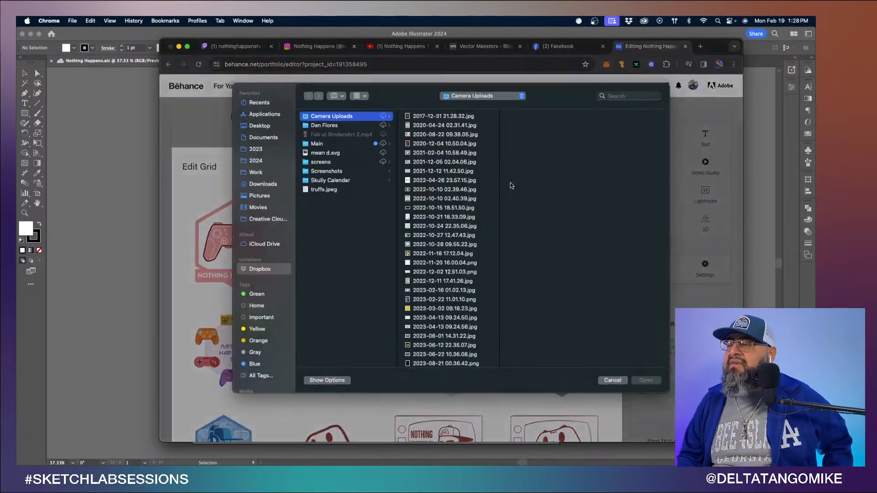
pyautogui.click(265, 164)
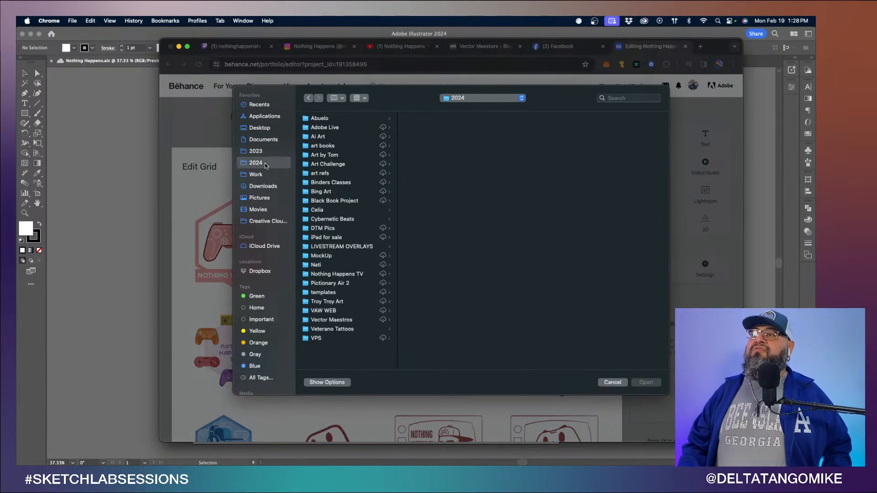
pyautogui.click(340, 275)
pyautogui.click(431, 193)
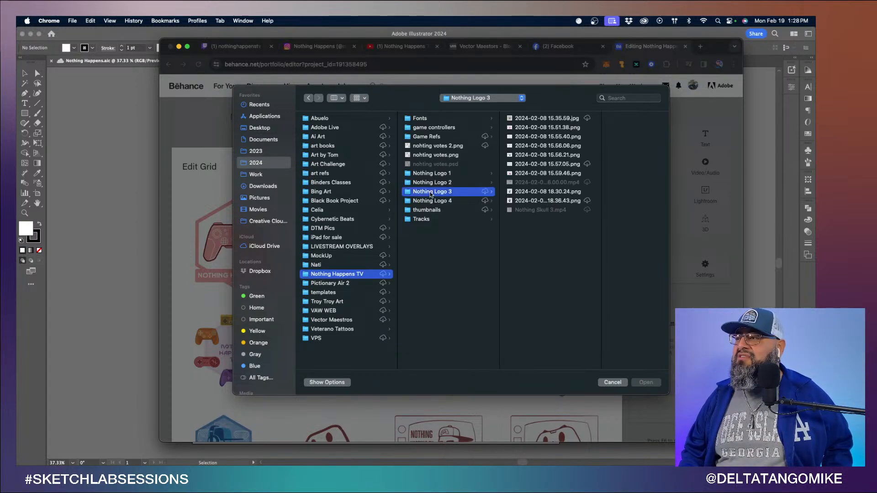
pyautogui.press('Right')
pyautogui.press('Down')
pyautogui.press('Down')
pyautogui.press('Down')
pyautogui.press('Down')
pyautogui.press('Down')
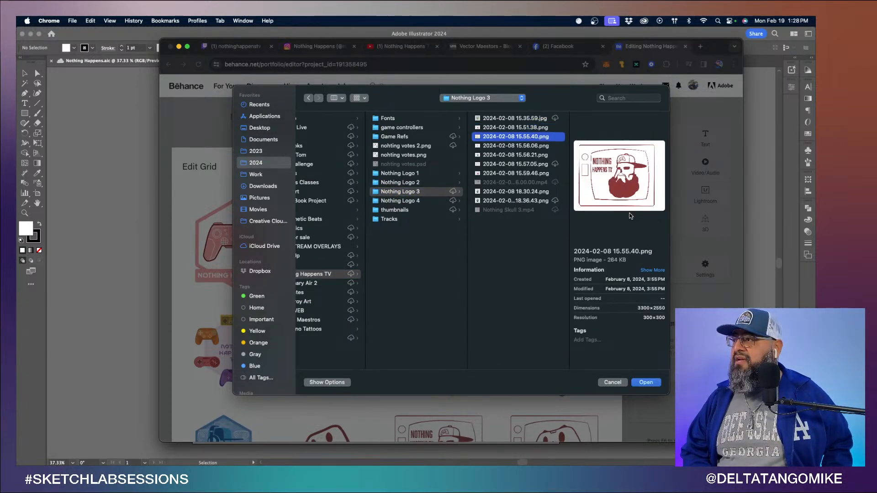
pyautogui.press('Down')
pyautogui.press('Down')
pyautogui.press('Down')
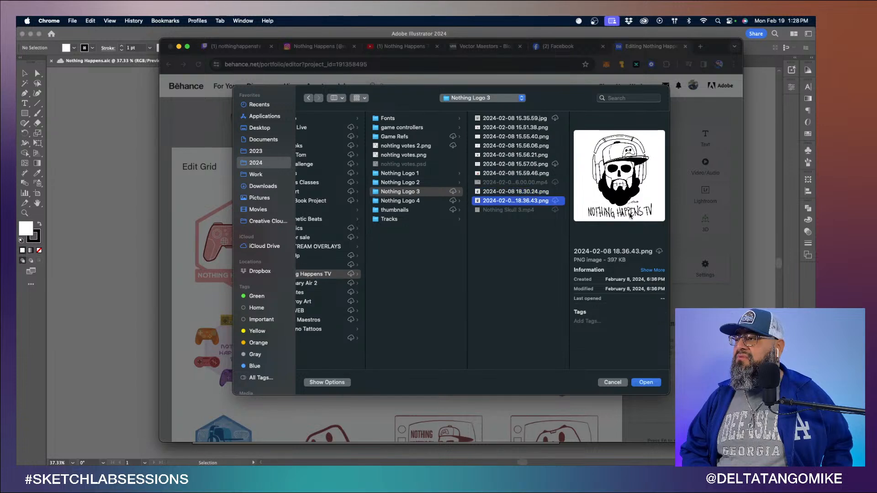
pyautogui.press('Left')
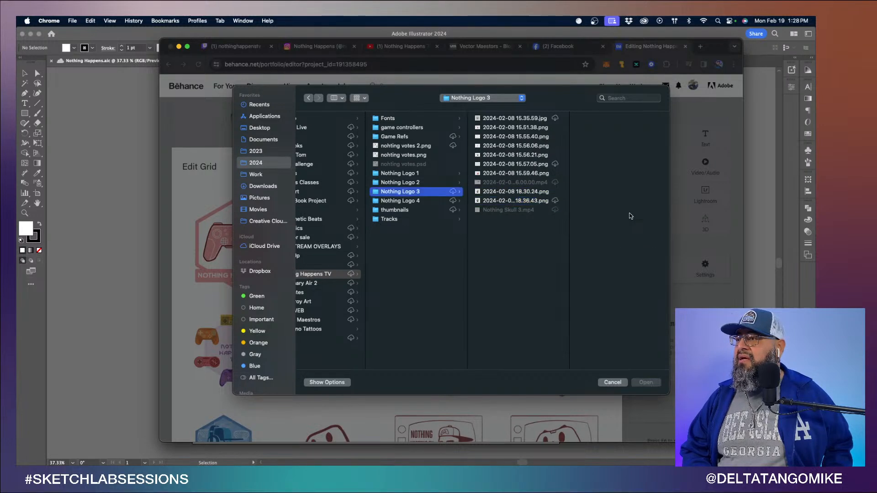
# Pick 2024-02-12 19.03.02.png from Nothing Logo 4 and upload it to the grid
pyautogui.press('Down')
pyautogui.press('Right')
pyautogui.press('Down')
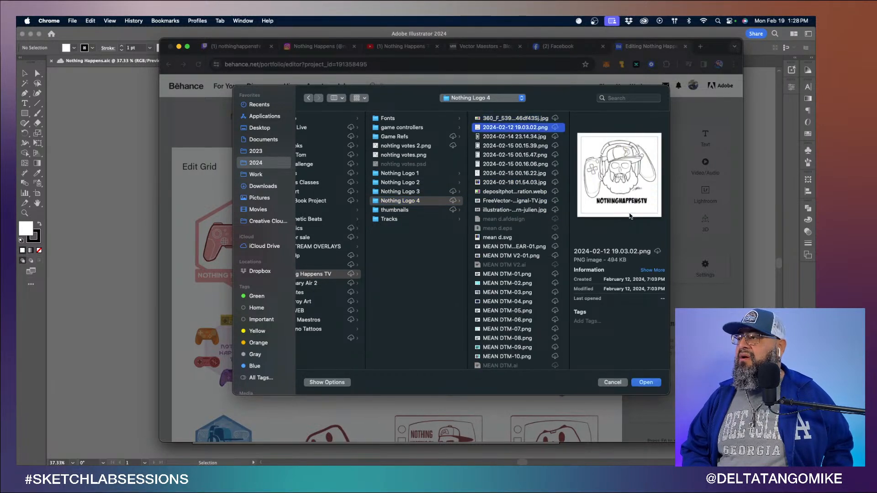
pyautogui.press('Down')
pyautogui.press('Up')
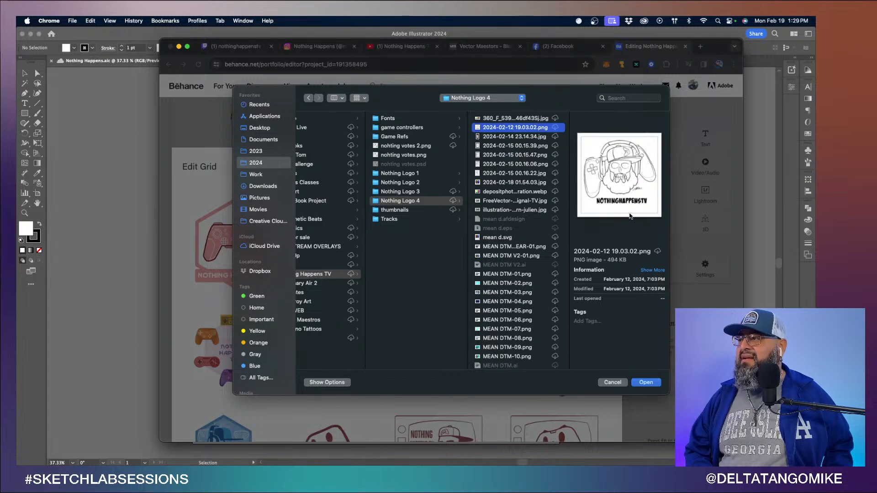
pyautogui.click(645, 382)
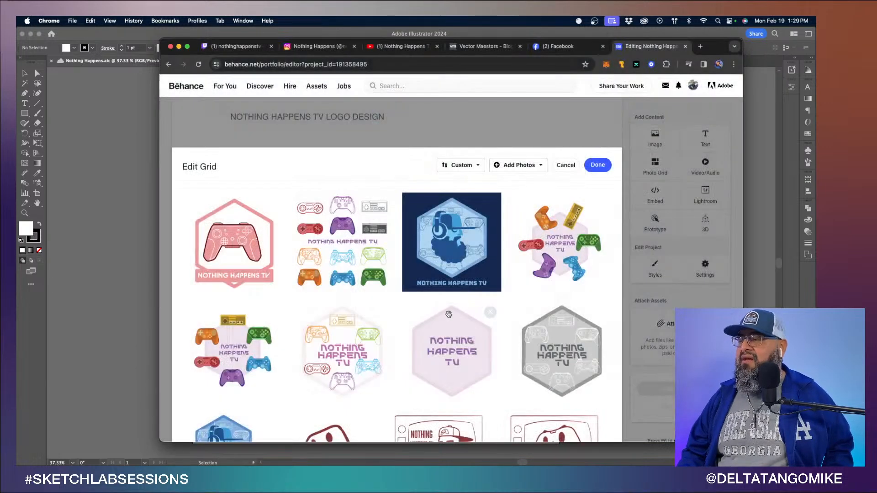
# Upload the seated skeleton sketch 2024-02-15 00.16.22.jpg into the logo grid
pyautogui.scroll(-3, 448, 314)
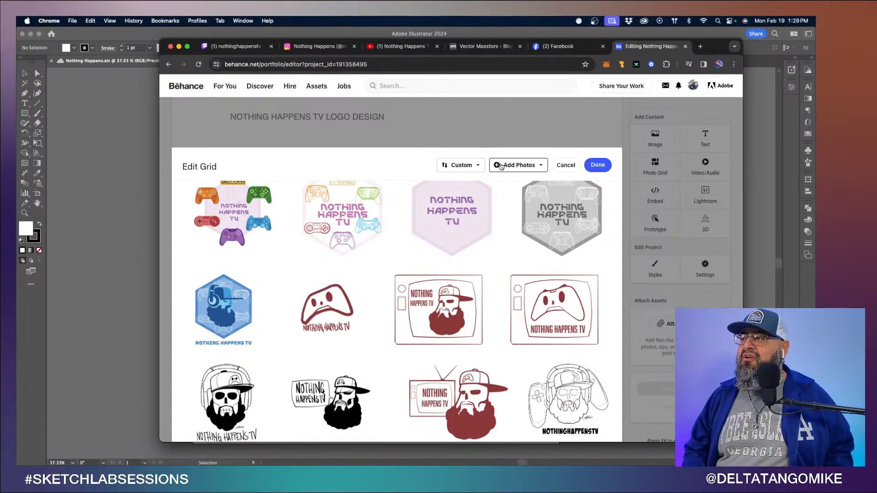
pyautogui.click(511, 165)
pyautogui.click(502, 182)
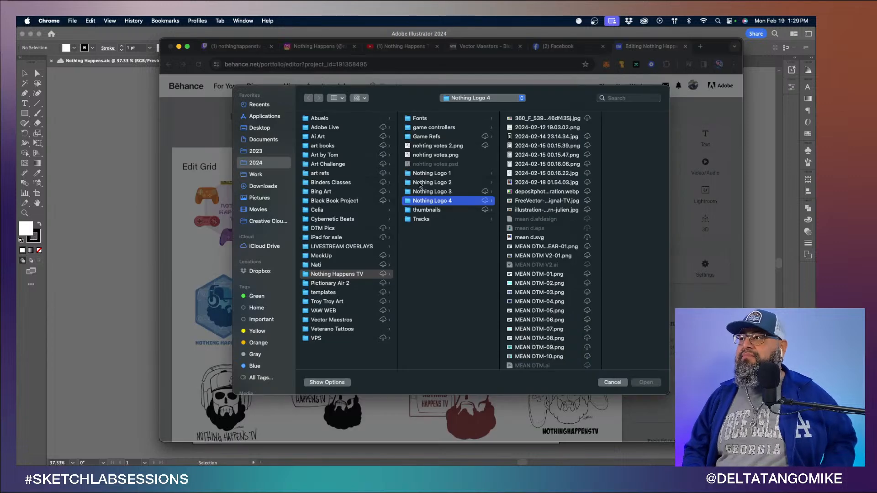
pyautogui.press('Right')
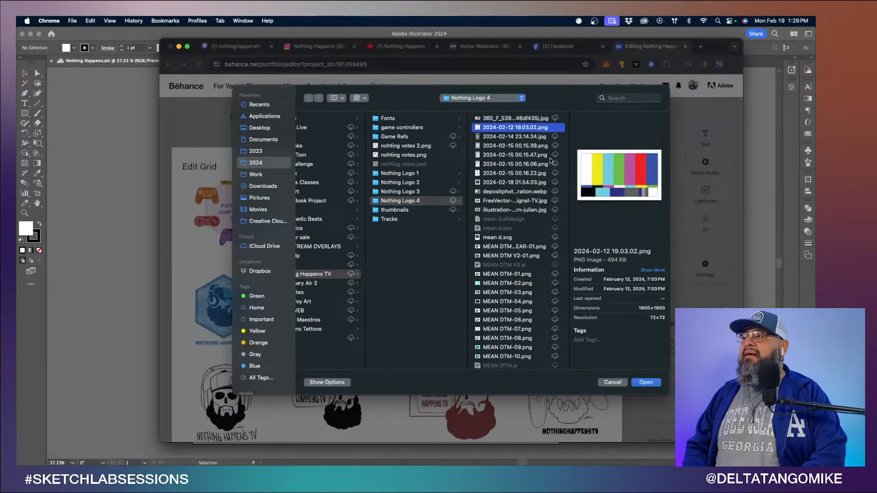
pyautogui.press('Down')
pyautogui.press('Down')
pyautogui.press('Down')
pyautogui.press('Down')
pyautogui.press('Down')
pyautogui.press('Down')
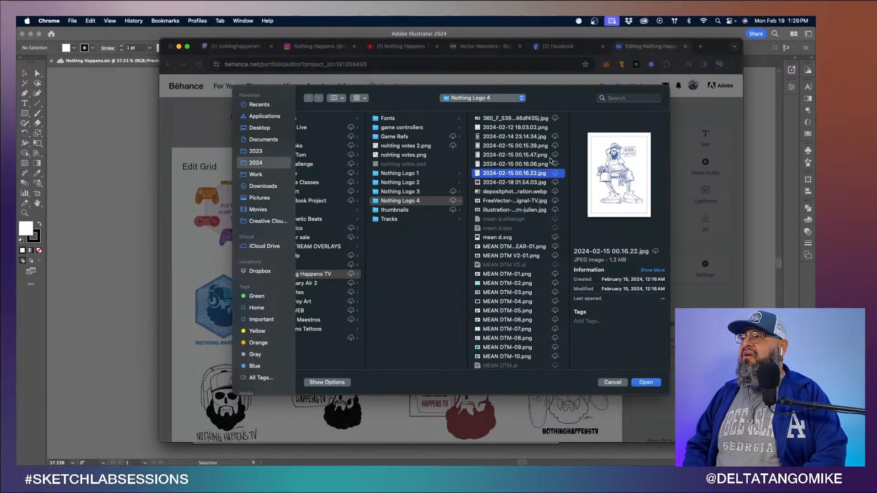
pyautogui.press('Return')
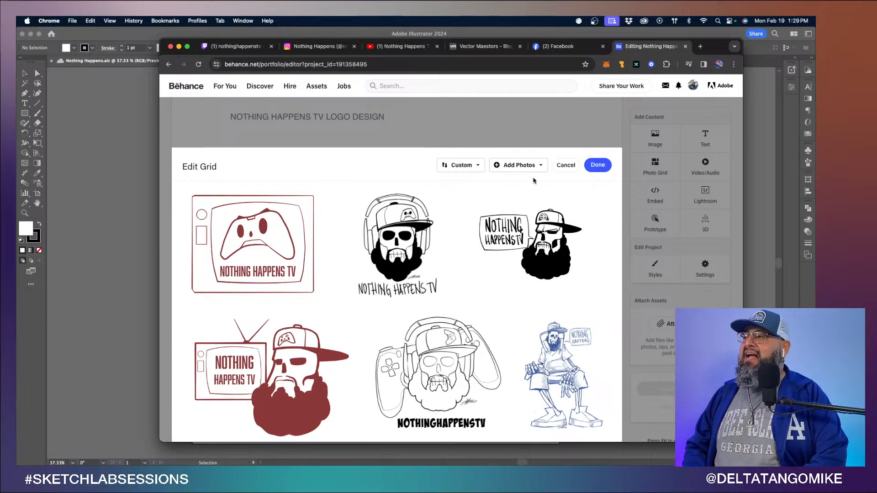
# Choose Add Photos > Upload Files again for another image
pyautogui.scroll(-4, 485, 246)
pyautogui.scroll(2, 485, 248)
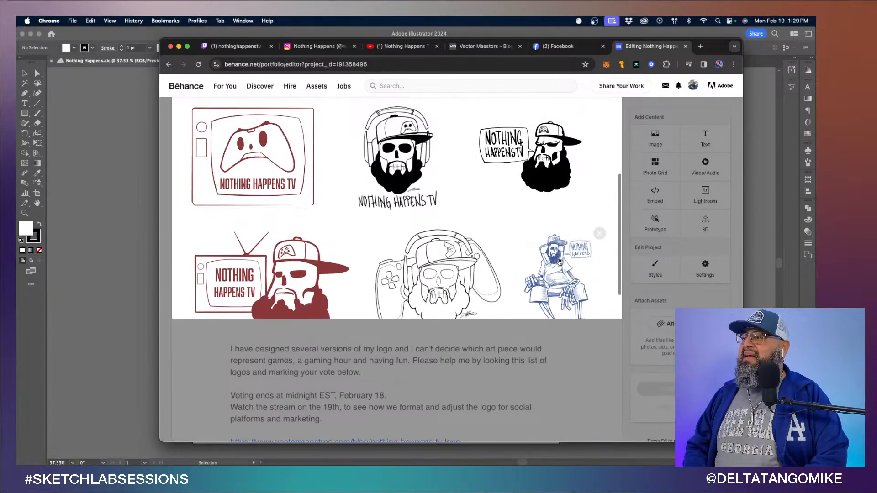
pyautogui.scroll(3, 459, 180)
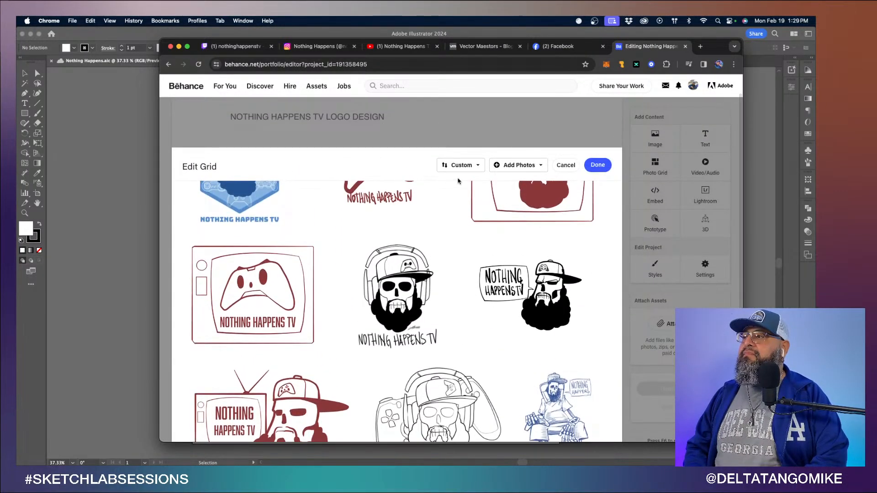
pyautogui.click(519, 165)
pyautogui.click(510, 179)
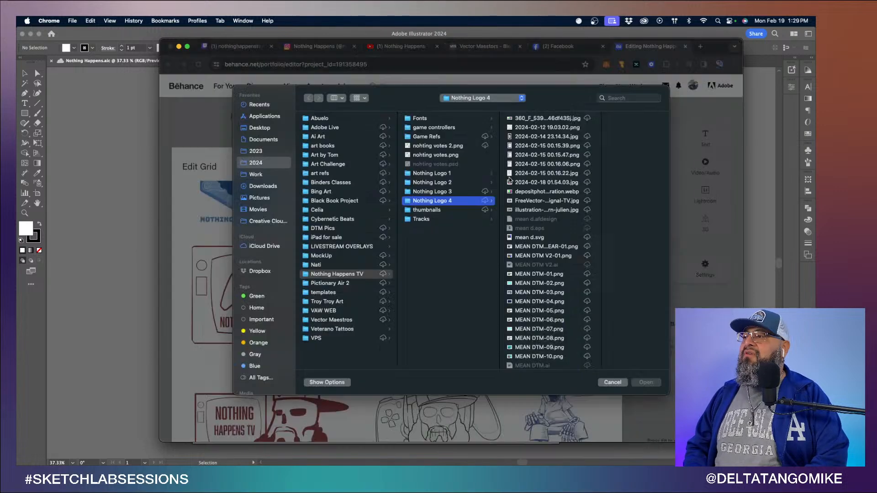
pyautogui.click(548, 176)
pyautogui.press('Down')
pyautogui.press('Down')
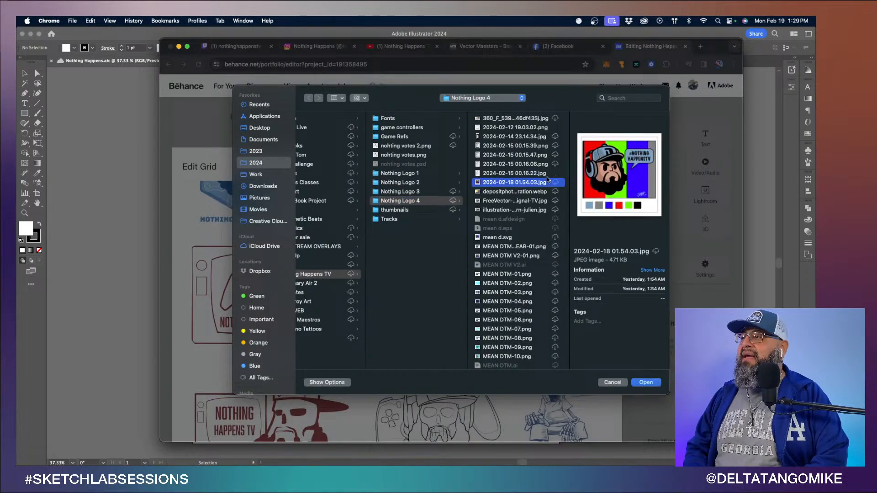
pyautogui.press('Up')
pyautogui.press('Return')
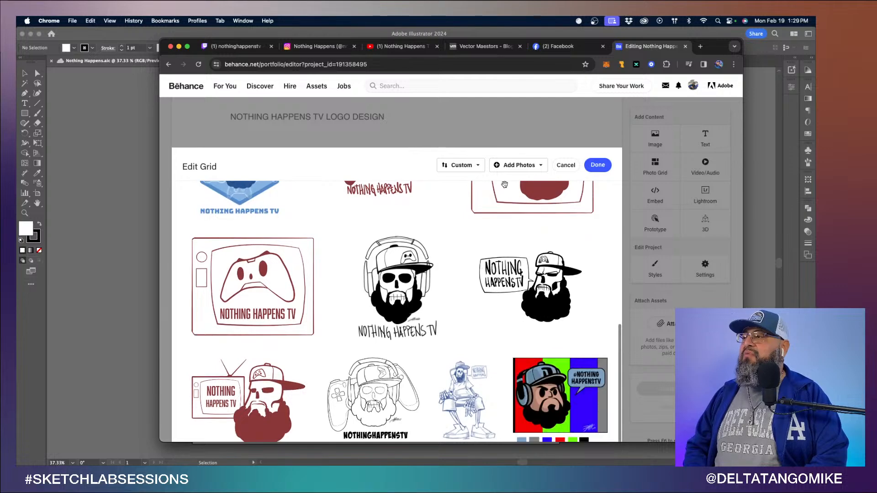
pyautogui.click(513, 168)
pyautogui.click(519, 180)
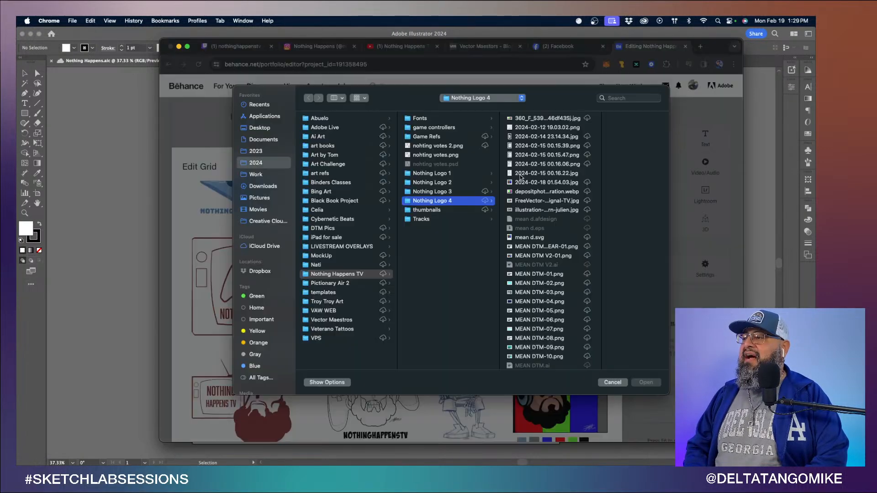
pyautogui.click(541, 247)
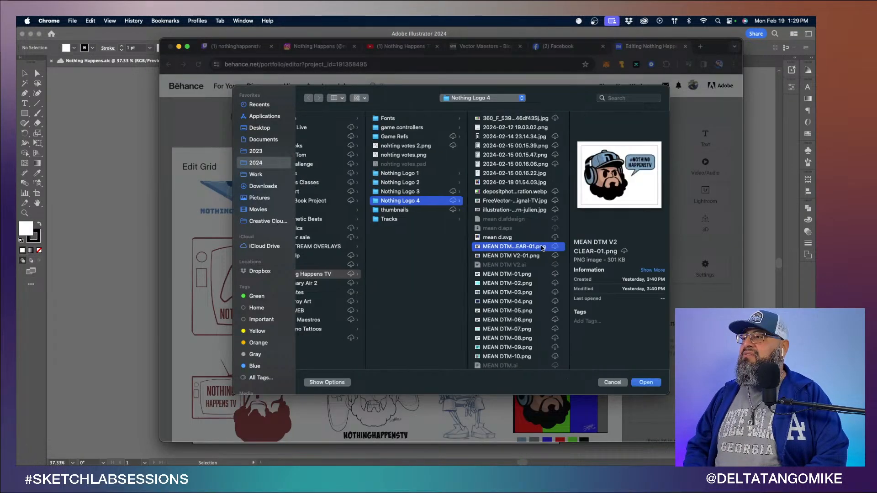
pyautogui.press('Down')
pyautogui.press('Down')
pyautogui.press('Down')
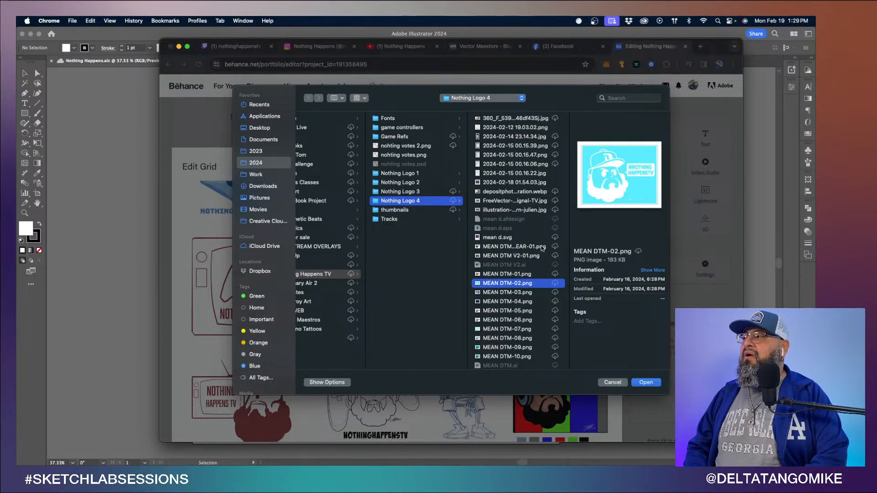
pyautogui.press('Up')
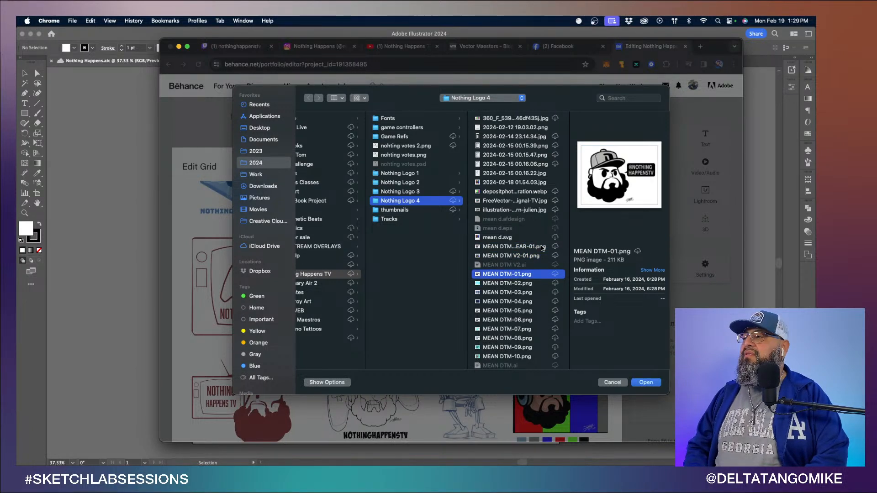
pyautogui.press('Down')
pyautogui.press('Down')
pyautogui.press('Down')
pyautogui.press('Down')
pyautogui.press('Down')
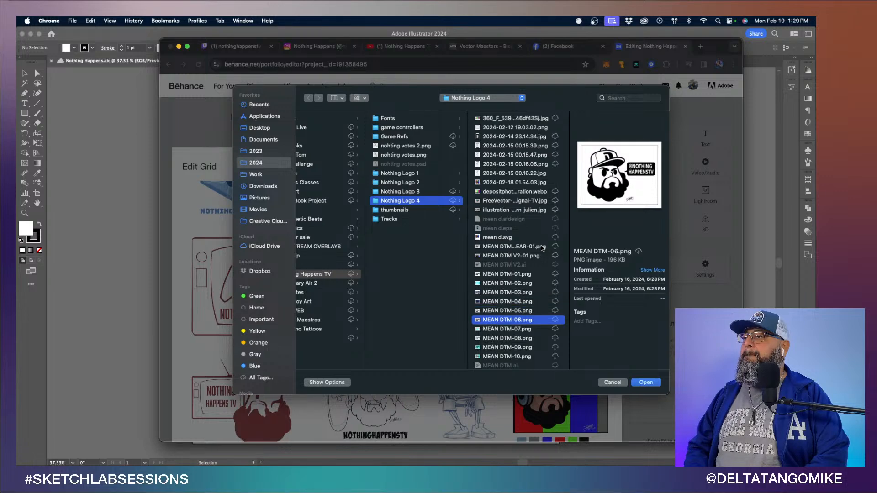
pyautogui.press('Return')
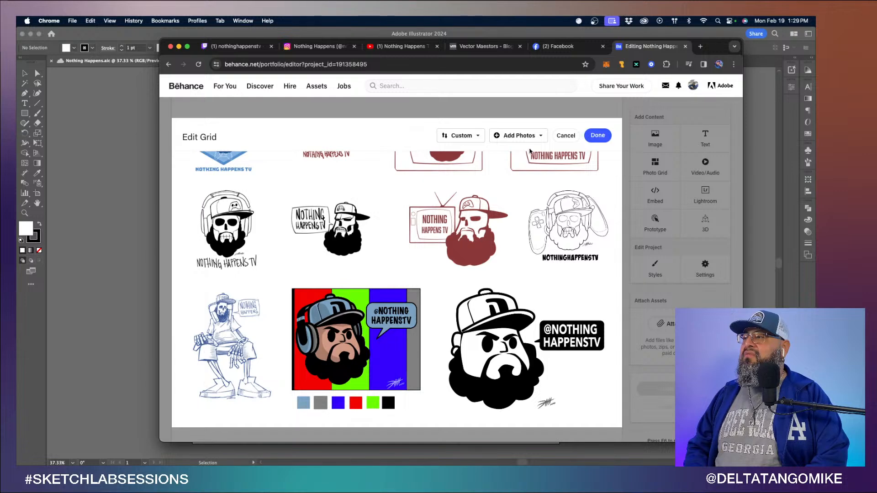
pyautogui.click(523, 139)
pyautogui.click(524, 150)
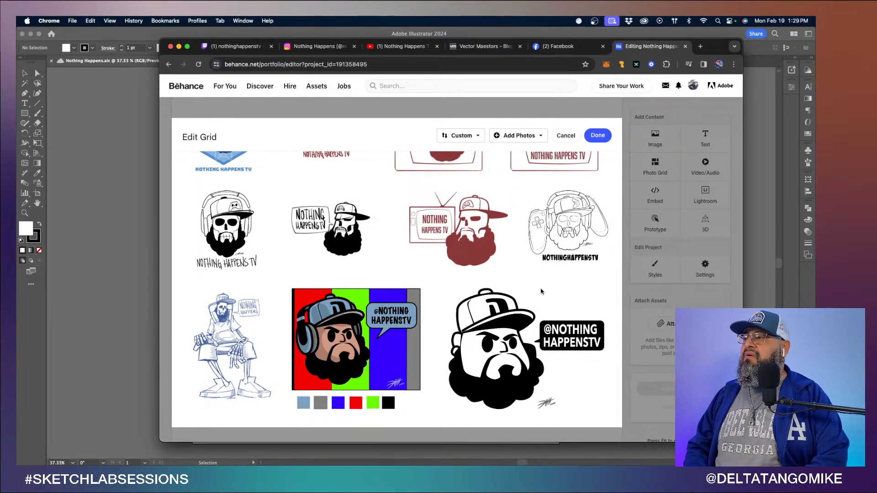
pyautogui.click(536, 332)
pyautogui.press('Down')
pyautogui.press('Down')
pyautogui.press('Down')
pyautogui.press('Down')
pyautogui.press('Down')
pyautogui.press('Down')
pyautogui.press('Down')
pyautogui.press('Down')
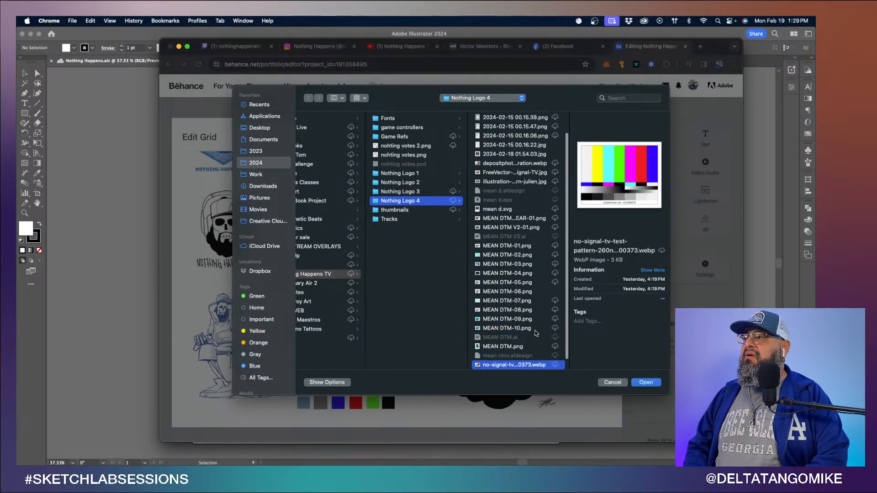
pyautogui.press('Up')
pyautogui.press('Up')
pyautogui.press('Up')
pyautogui.press('Up')
pyautogui.press('Up')
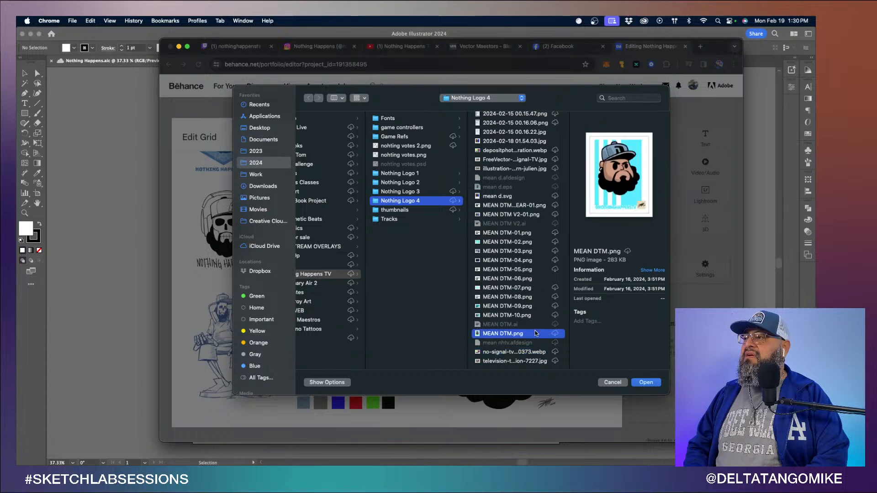
pyautogui.press('Up')
pyautogui.press('Up')
pyautogui.press('Up')
pyautogui.press('Up')
pyautogui.press('Up')
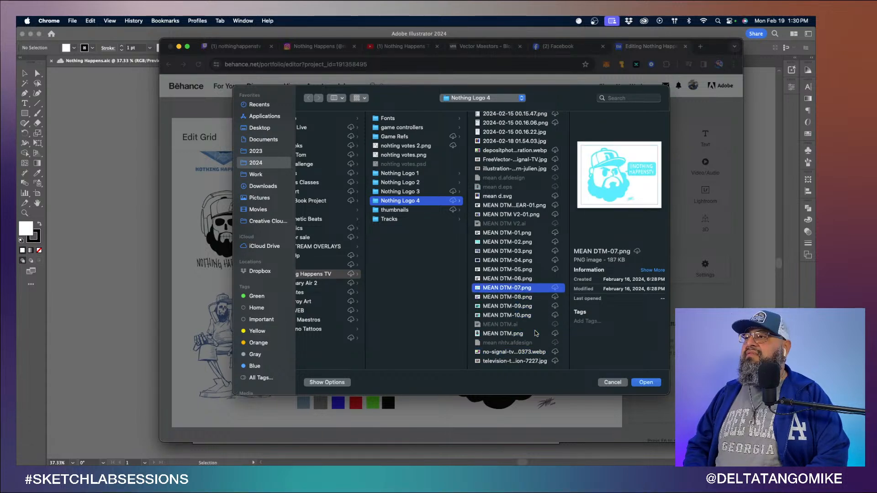
pyautogui.press('Up')
pyautogui.press('Up')
pyautogui.press('Up')
pyautogui.press('Up')
pyautogui.press('Up')
pyautogui.press('Up')
pyautogui.press('Up')
pyautogui.press('Up')
pyautogui.press('Up')
pyautogui.press('Up')
pyautogui.press('Up')
pyautogui.press('Up')
pyautogui.press('Up')
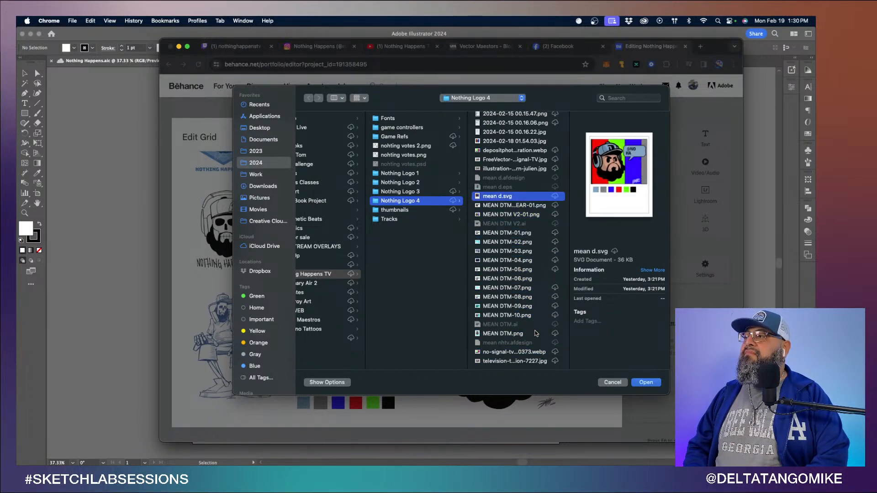
pyautogui.press('Up')
pyautogui.press('Up')
pyautogui.press('Up')
pyautogui.press('Up')
pyautogui.press('Up')
pyautogui.press('Up')
pyautogui.press('Up')
pyautogui.press('Up')
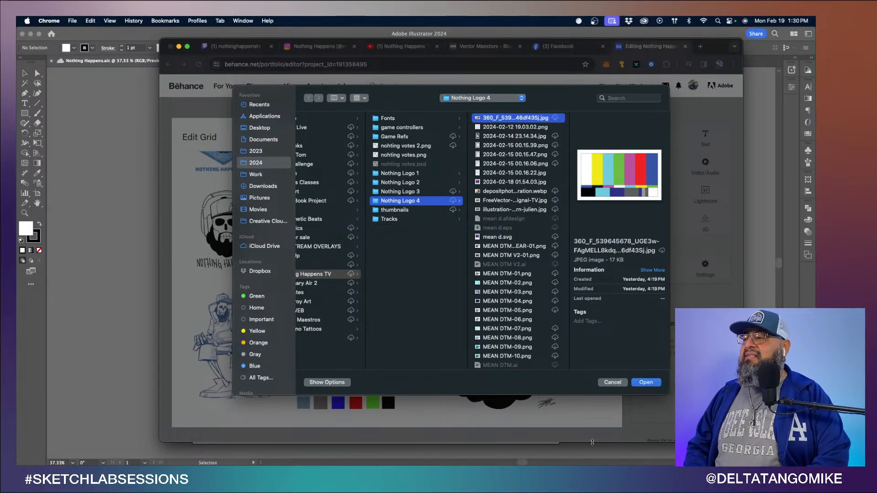
pyautogui.click(617, 384)
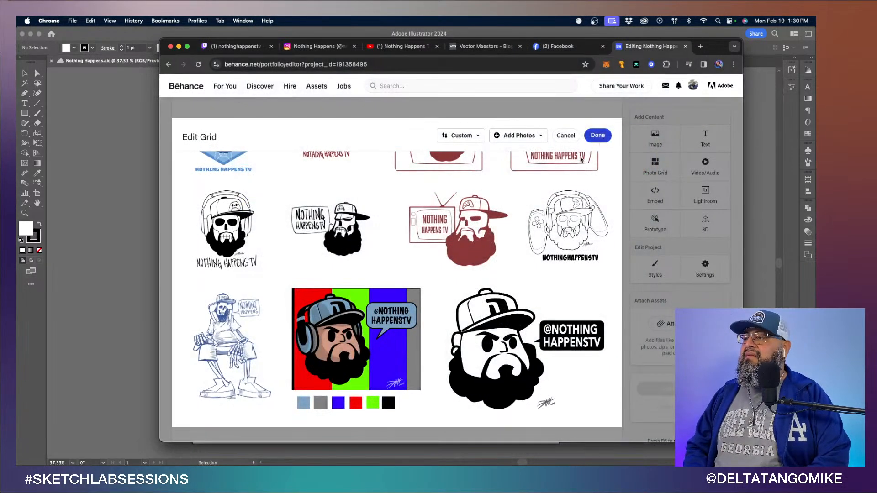
# Finish the Behance logo grid edit, review the project page, and return to Illustrator
pyautogui.click(597, 136)
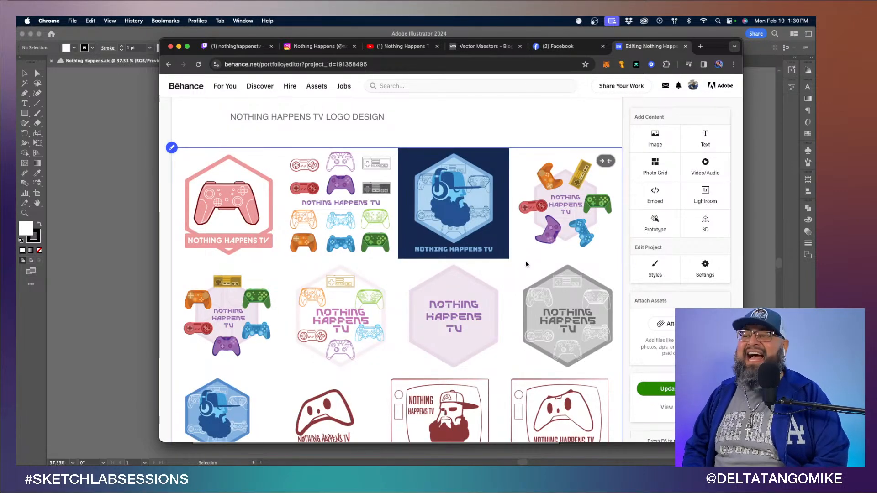
pyautogui.scroll(-10, 430, 280)
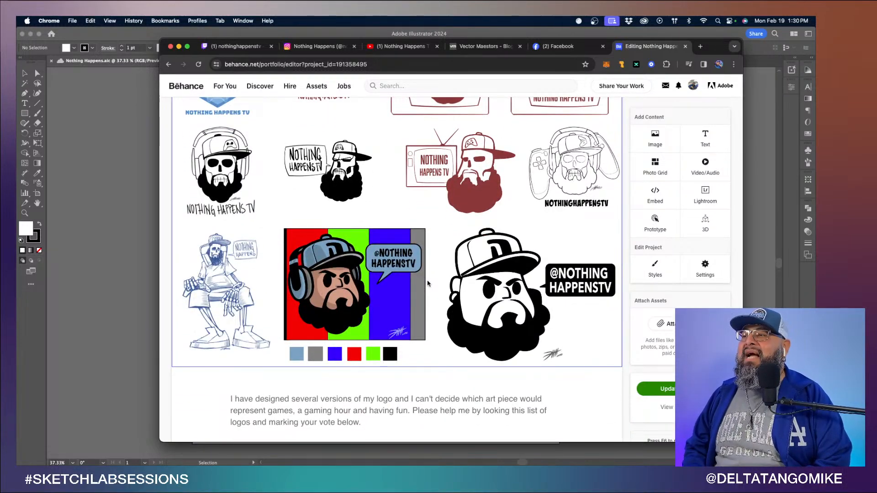
pyautogui.scroll(9, 428, 284)
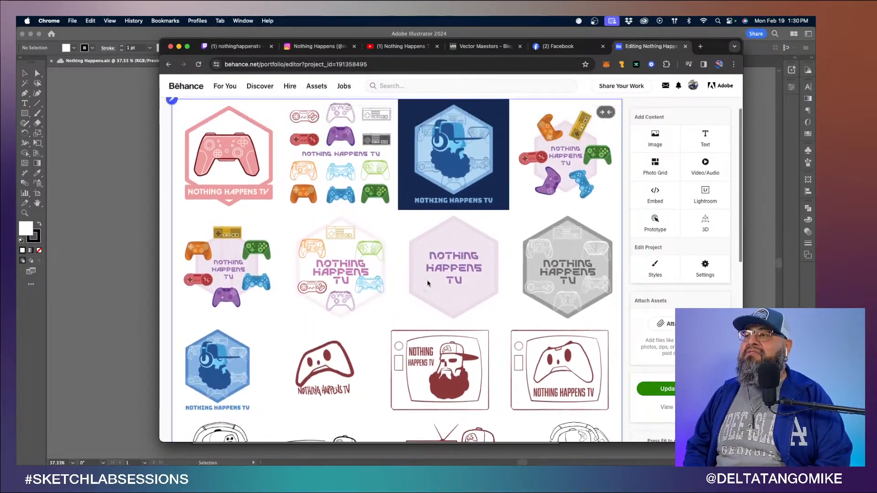
pyautogui.scroll(2, 428, 284)
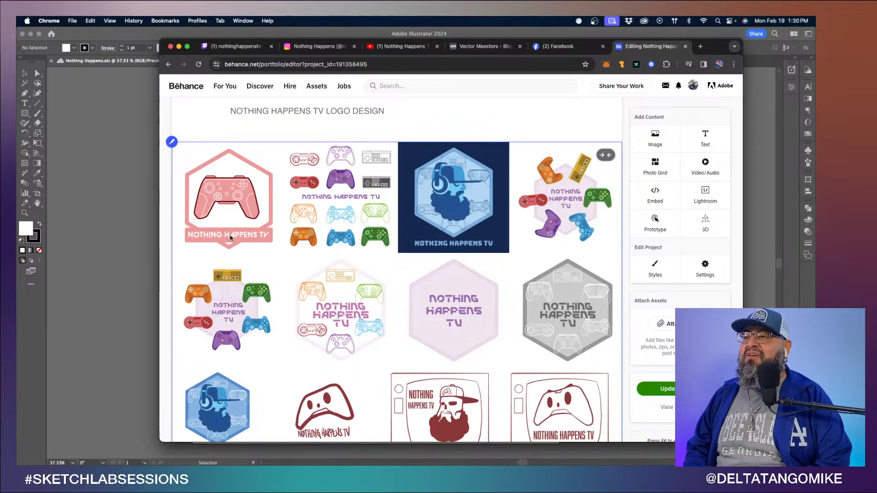
pyautogui.click(114, 237)
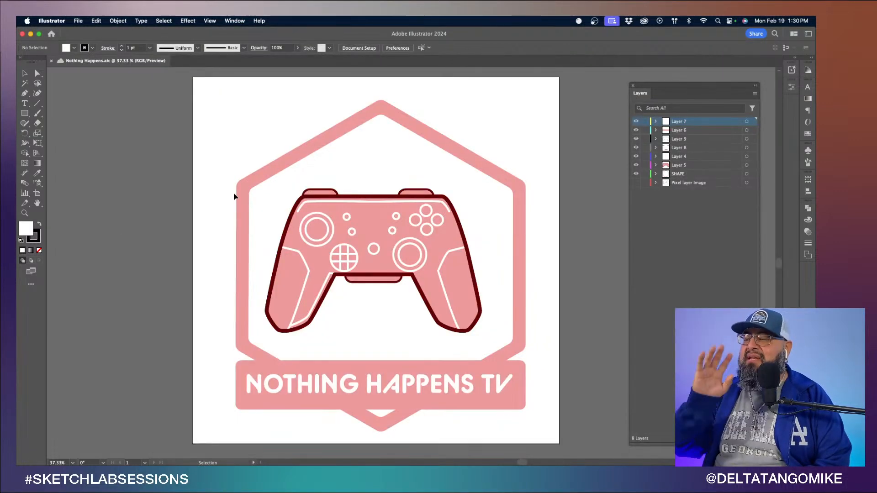
# Toggle each layer's visibility to identify which artwork it holds, leaving all layers visible except Layer 9
pyautogui.click(636, 166)
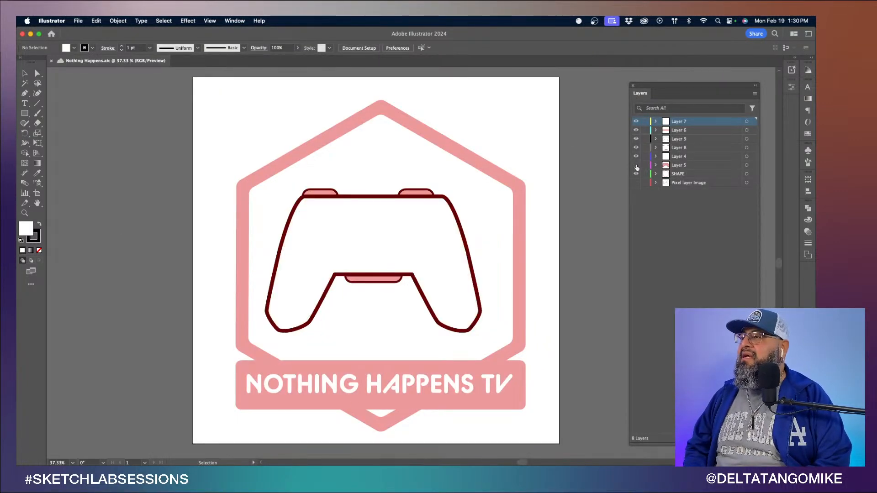
pyautogui.click(636, 166)
pyautogui.click(637, 157)
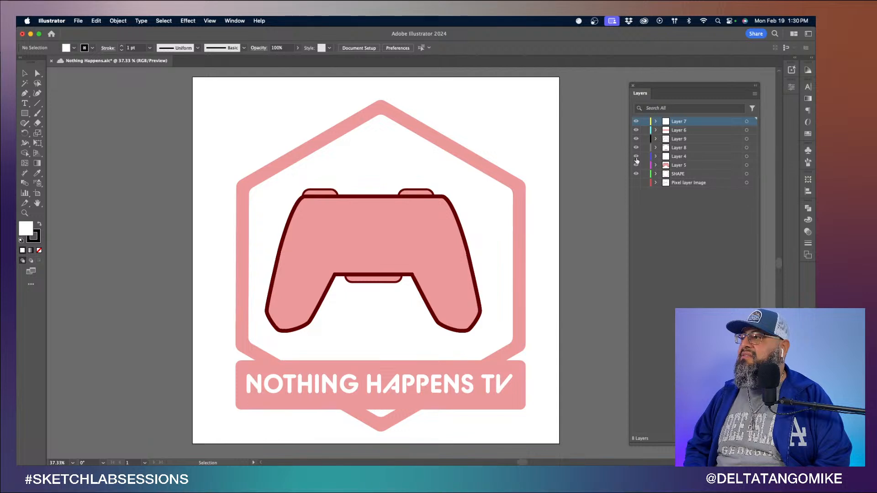
pyautogui.click(636, 158)
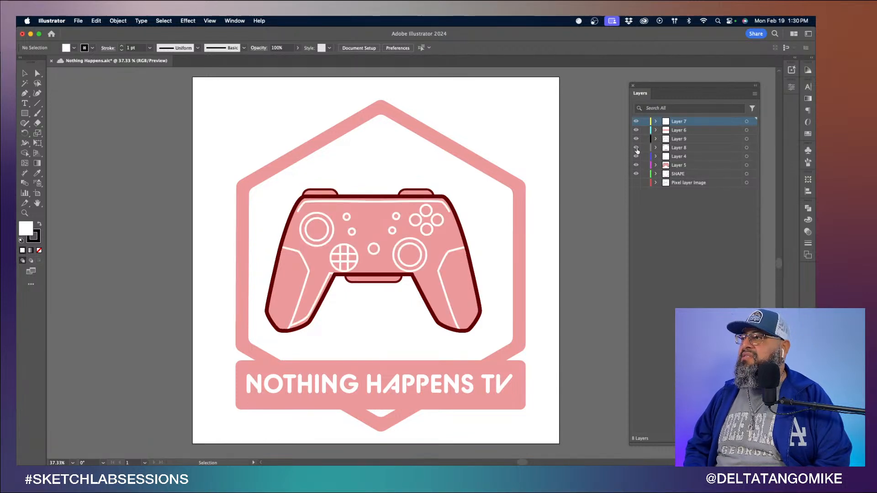
pyautogui.click(636, 148)
pyautogui.click(636, 148)
pyautogui.click(636, 139)
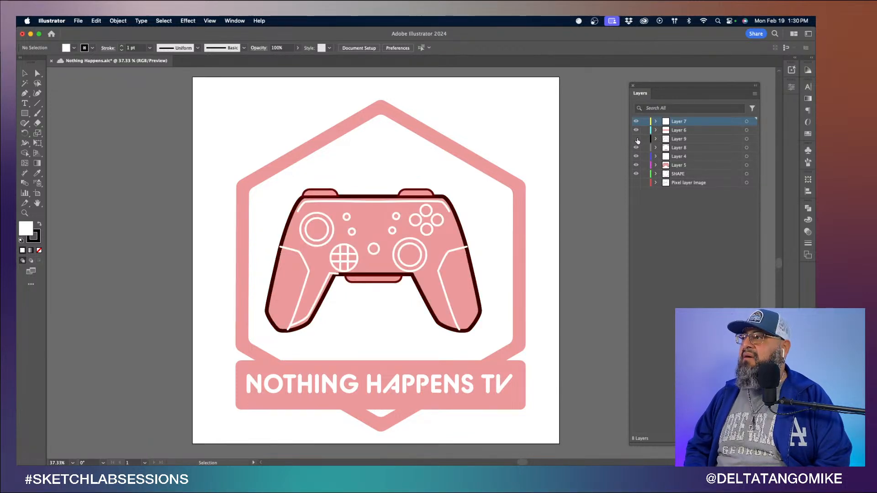
pyautogui.click(636, 131)
pyautogui.click(637, 131)
pyautogui.click(636, 130)
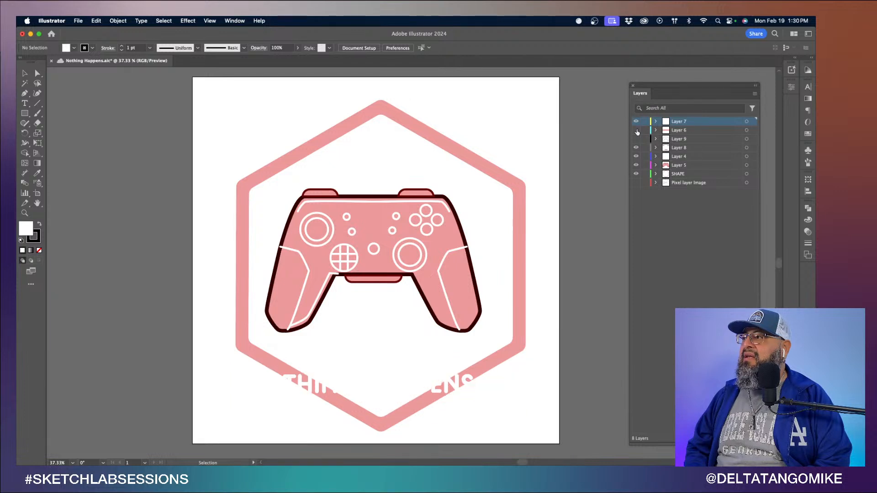
pyautogui.click(636, 131)
pyautogui.click(635, 122)
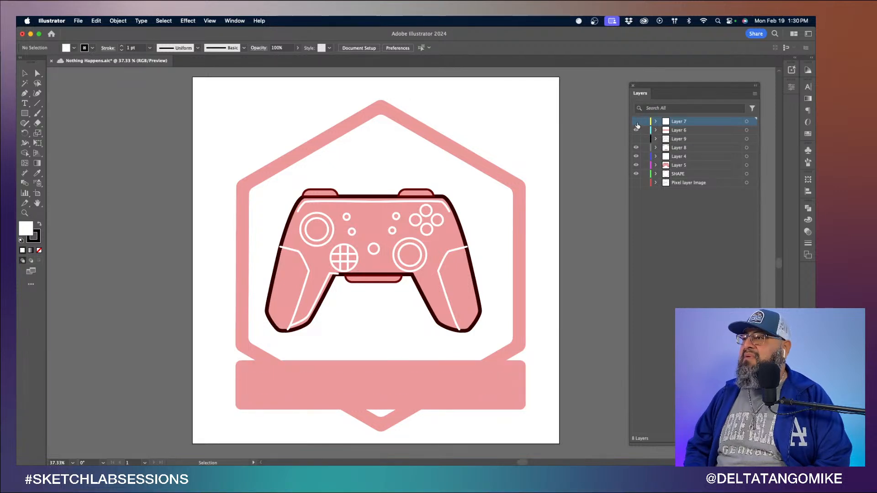
pyautogui.click(635, 123)
# Rename the banner text layer to 'title' and the pink banner layer to 'bottom bar'
pyautogui.doubleClick(675, 122)
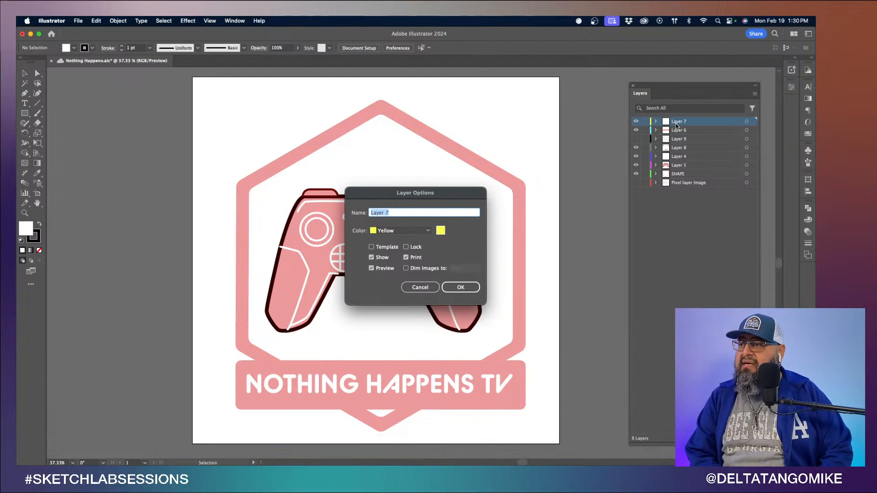
pyautogui.write('title')
pyautogui.press('Return')
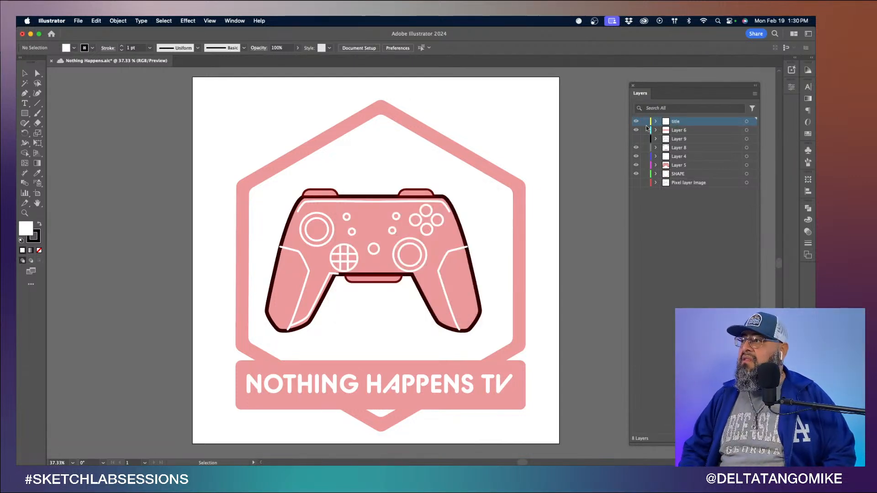
pyautogui.doubleClick(677, 130)
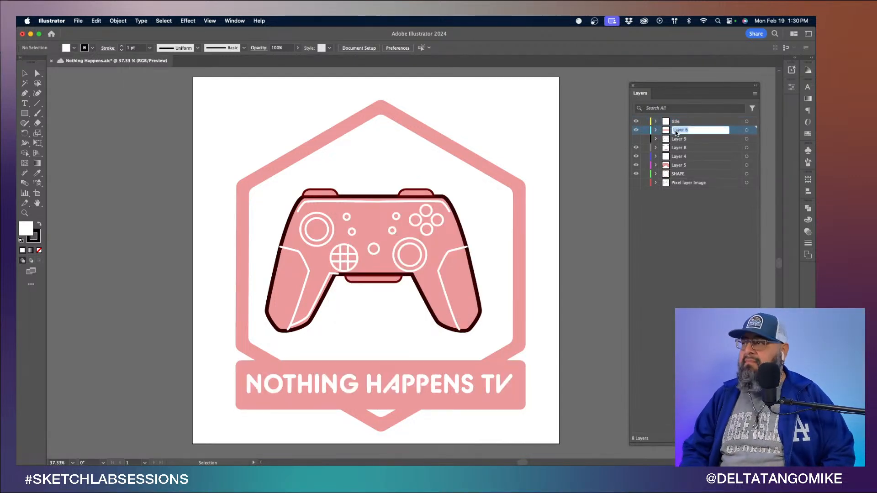
pyautogui.write('bottom bar')
pyautogui.press('Return')
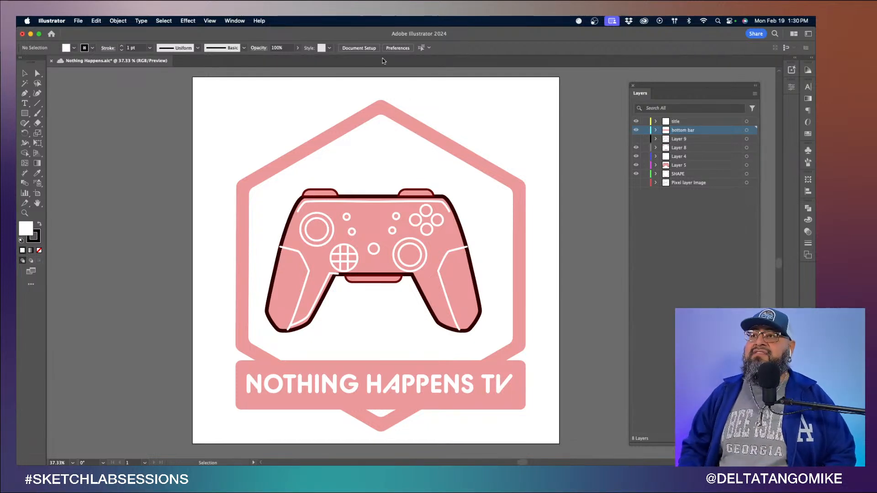
# Select the controller body path inside Layer 5's group in the Layers panel
pyautogui.moveTo(266, 84); pyautogui.dragTo(566, 325)
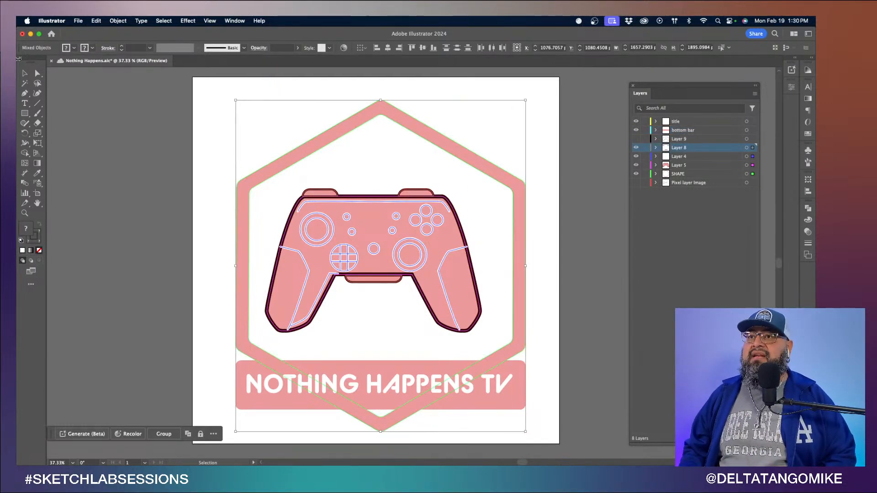
pyautogui.click(36, 73)
pyautogui.click(506, 155)
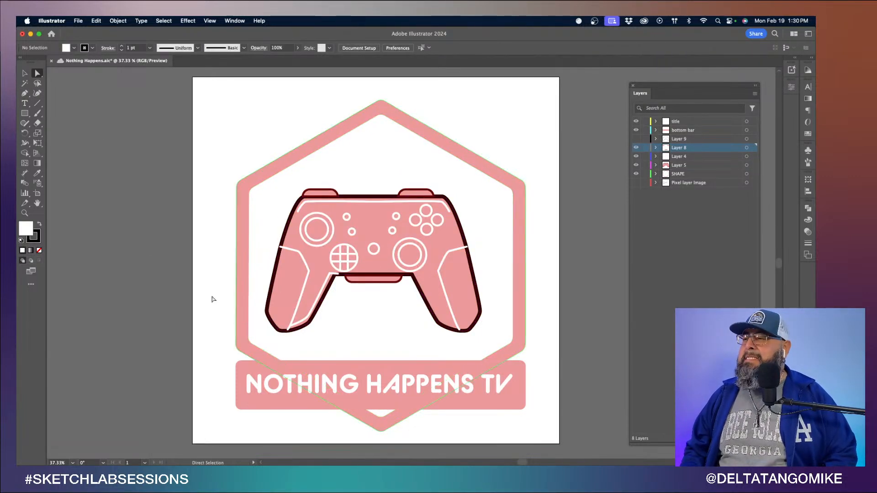
pyautogui.click(479, 310)
pyautogui.click(655, 166)
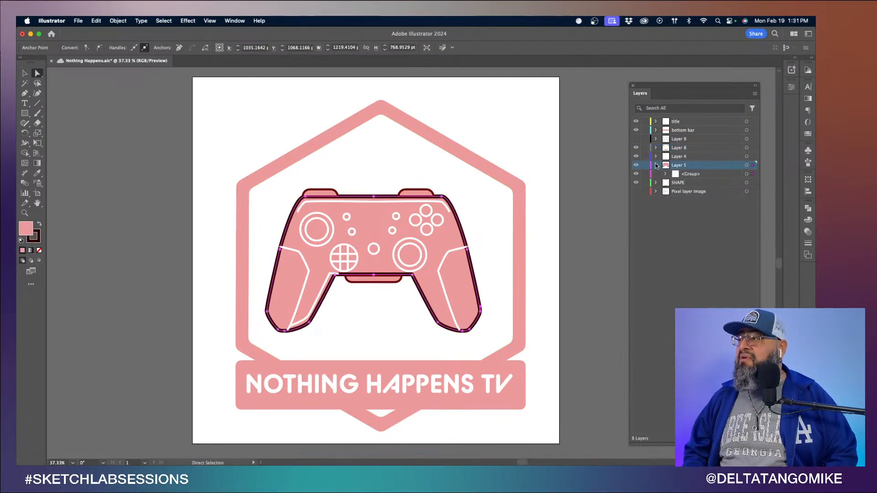
pyautogui.click(668, 174)
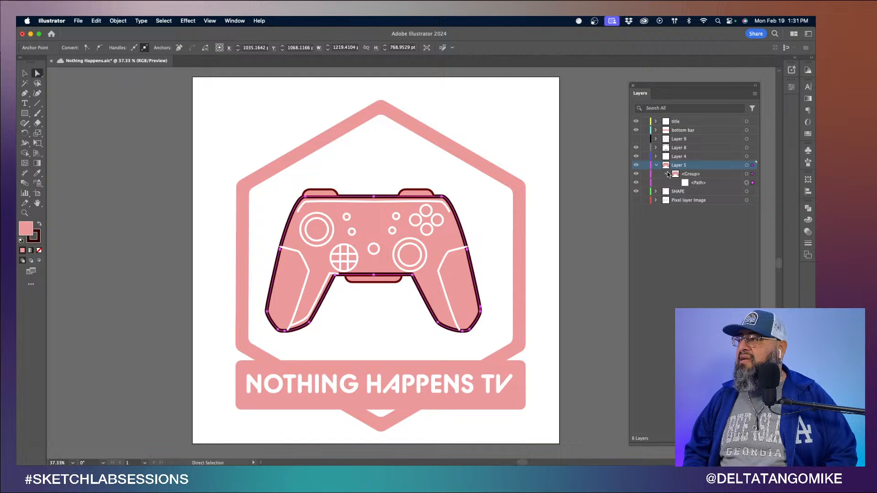
pyautogui.click(721, 184)
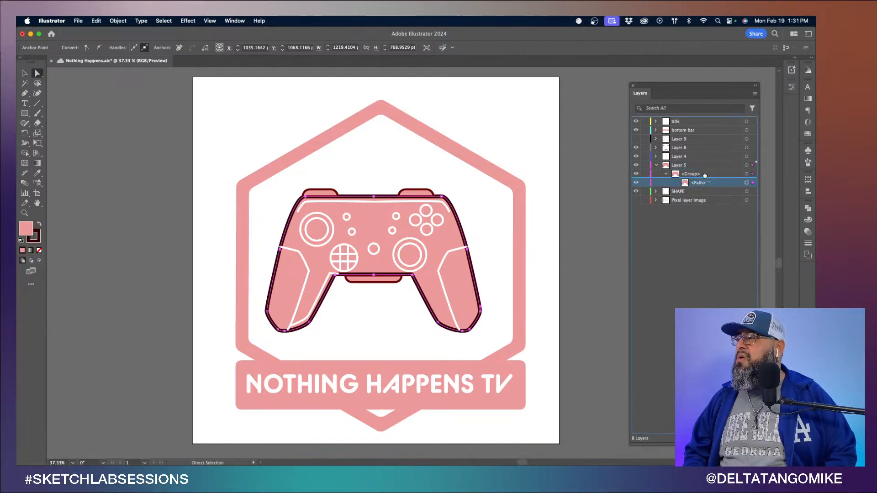
# Ungroup and save, paste a copy of the controller body in front with no fill, then hide it
pyautogui.press('super+shift+g')
pyautogui.press('super+s')
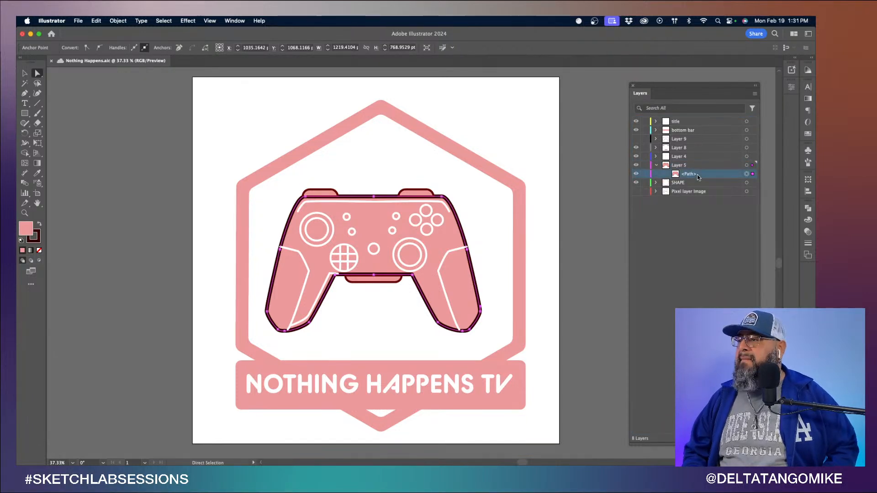
pyautogui.press('super+c')
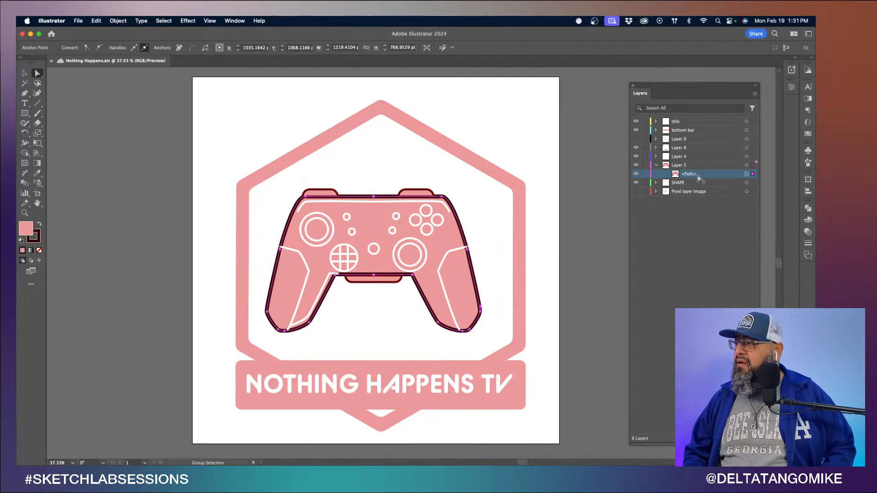
pyautogui.press('super+f')
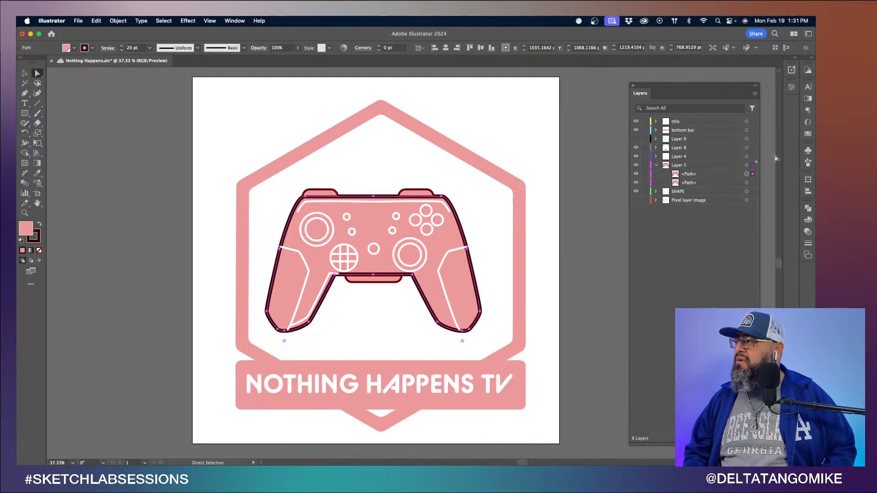
pyautogui.click(808, 220)
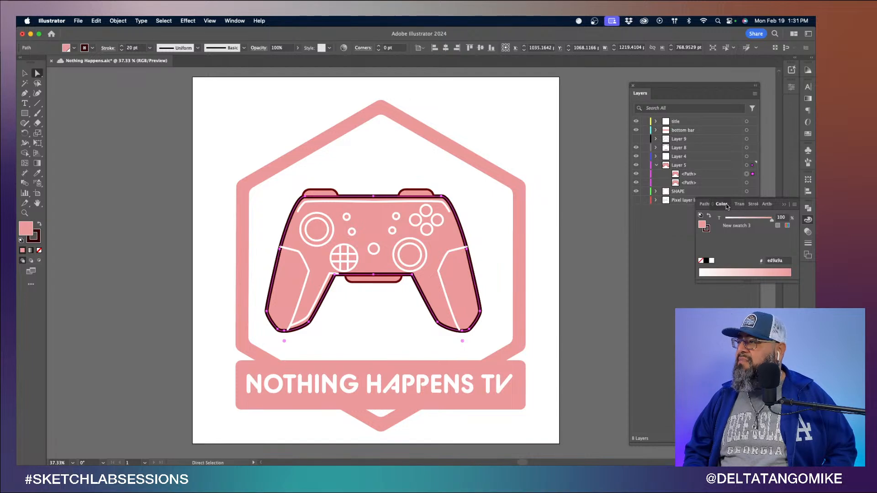
pyautogui.moveTo(707, 203); pyautogui.dragTo(493, 93)
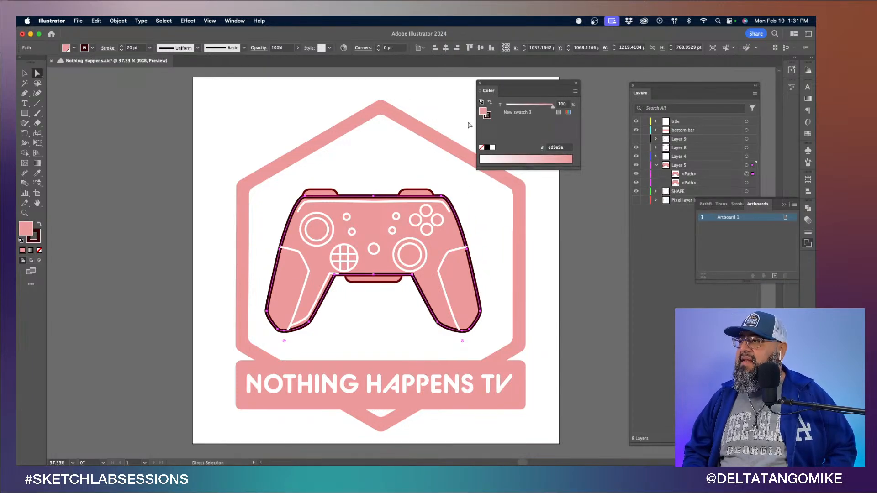
pyautogui.click(482, 147)
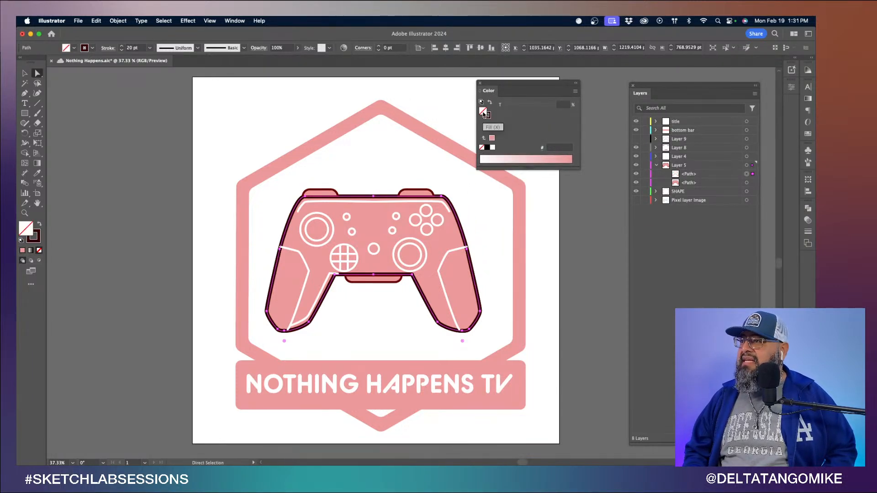
pyautogui.click(636, 173)
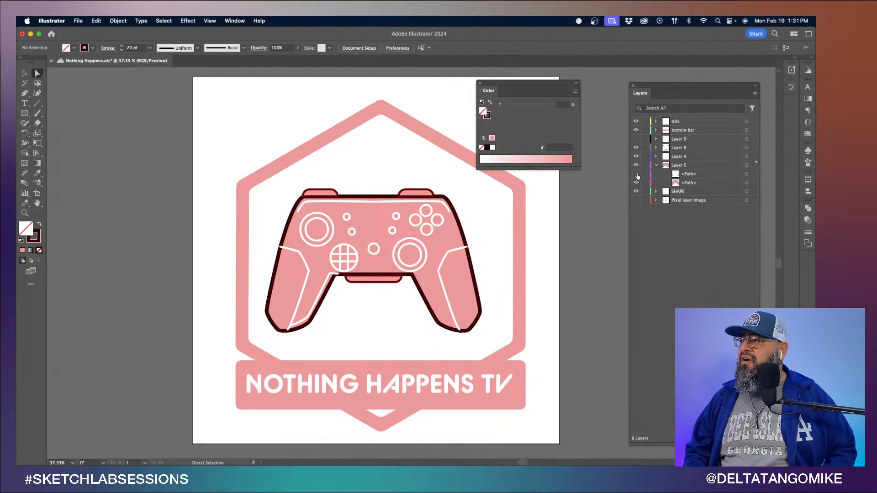
# Set the original pink controller body's stroke to None and deselect
pyautogui.click(703, 182)
pyautogui.click(747, 182)
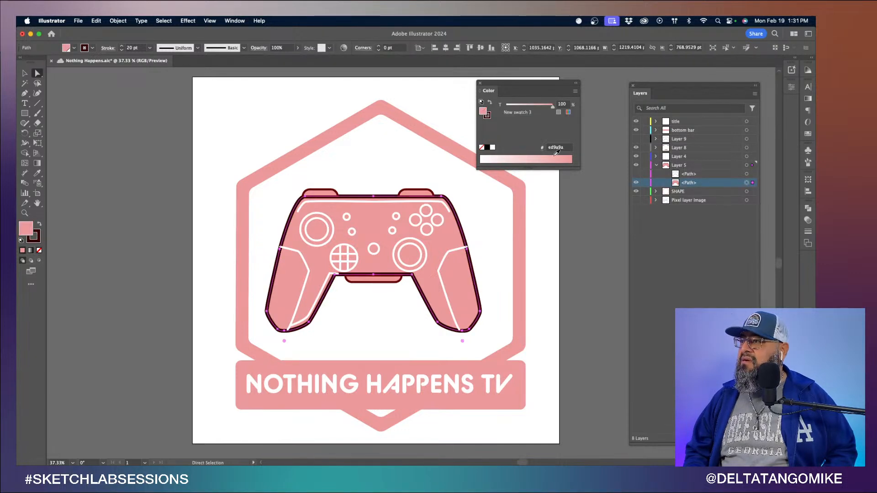
pyautogui.click(487, 115)
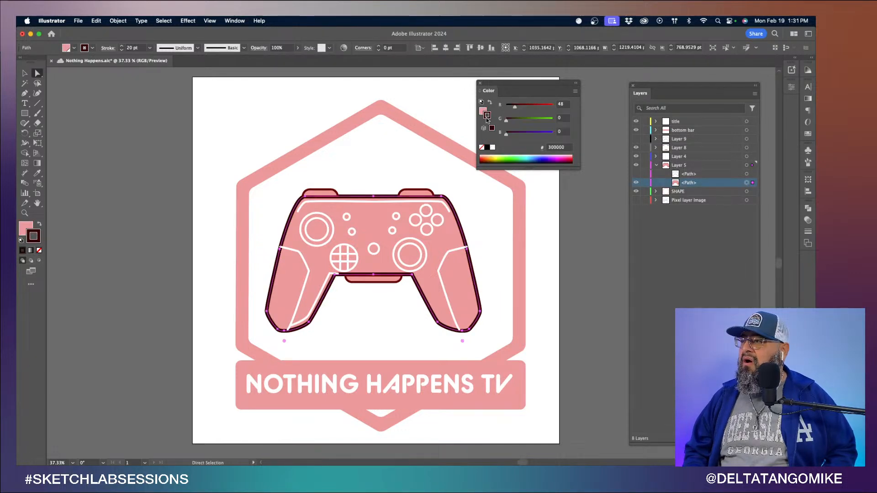
pyautogui.click(482, 147)
pyautogui.click(588, 245)
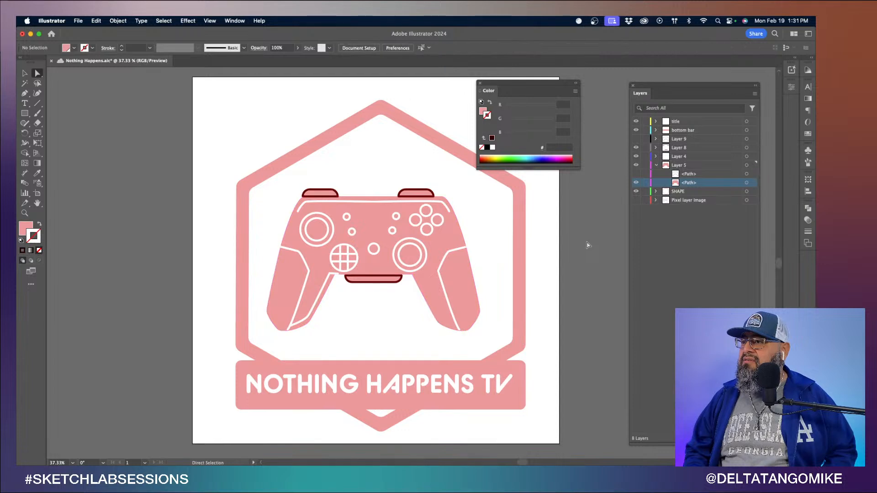
# Rename Layer 5 to 'body' and Layer 4 to 'details'
pyautogui.doubleClick(678, 166)
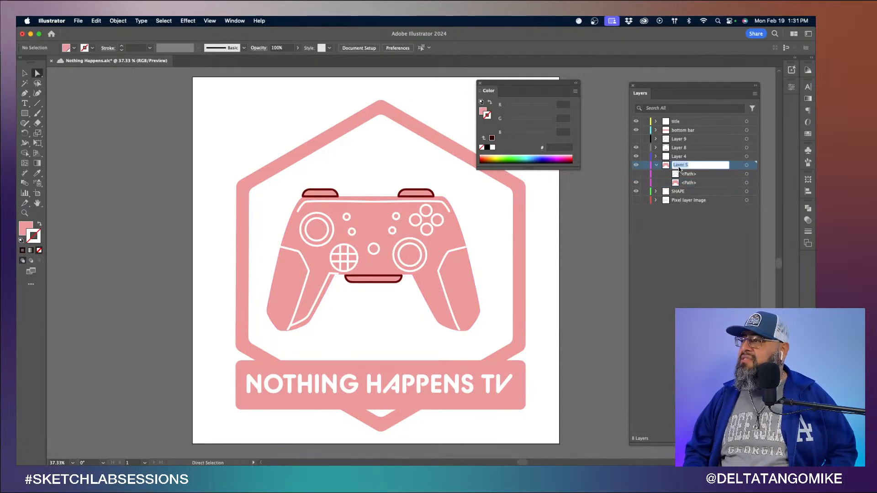
pyautogui.write('body')
pyautogui.press('Return')
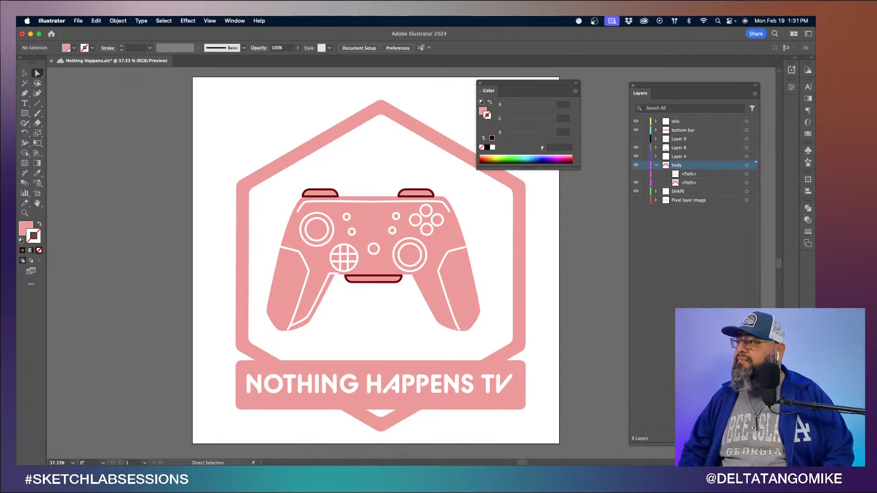
pyautogui.click(637, 156)
pyautogui.click(637, 156)
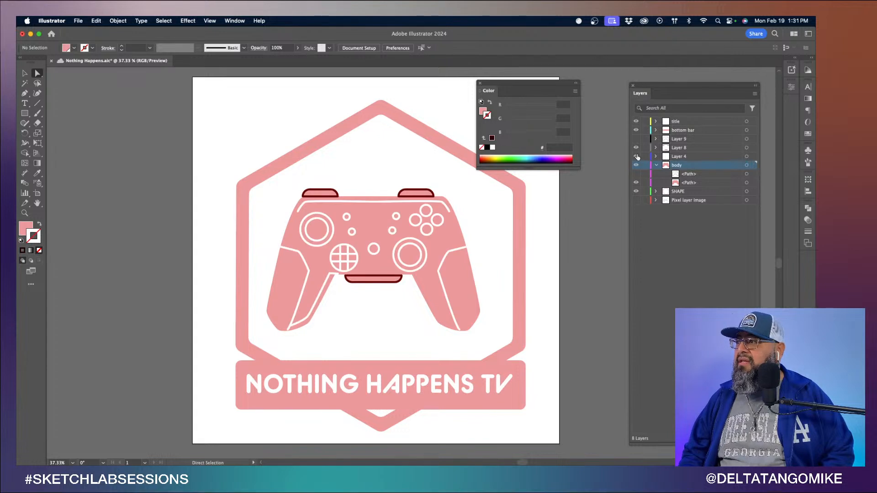
pyautogui.doubleClick(677, 156)
pyautogui.write('d')
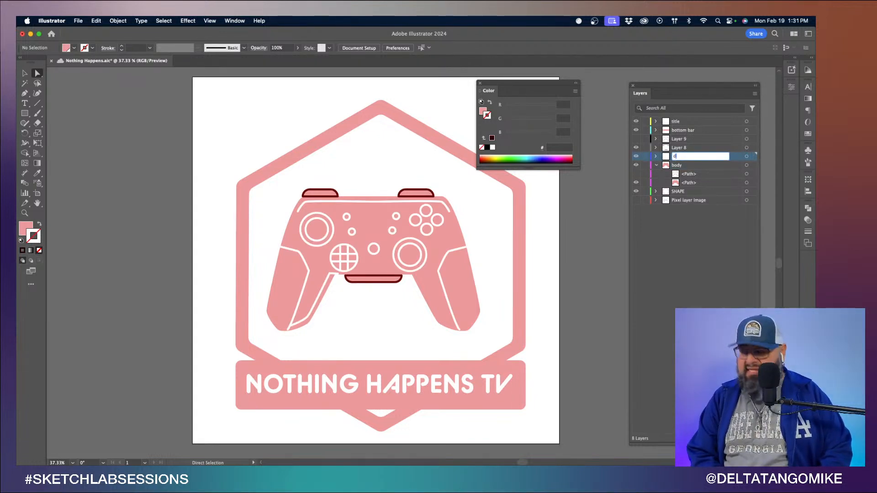
pyautogui.write('etails')
pyautogui.press('Return')
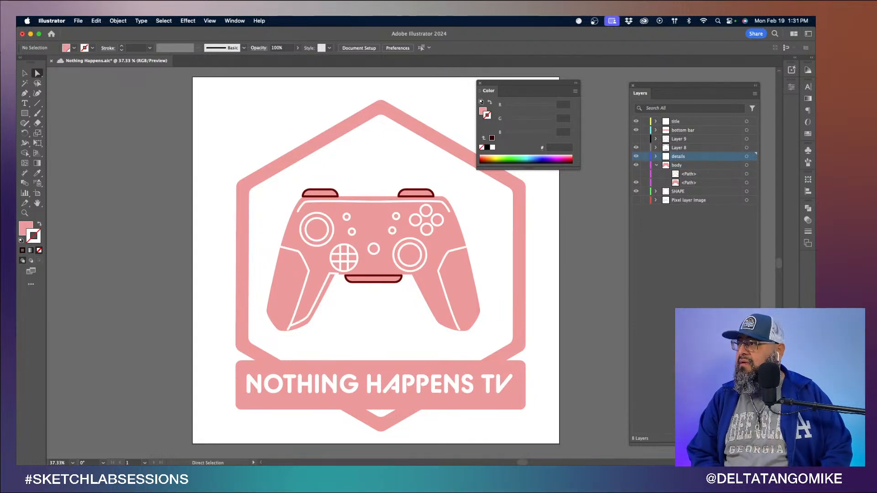
# Rename Layer 8 to 'extra butons' and expand it to show its rectangles
pyautogui.click(636, 148)
pyautogui.click(635, 147)
pyautogui.click(679, 147)
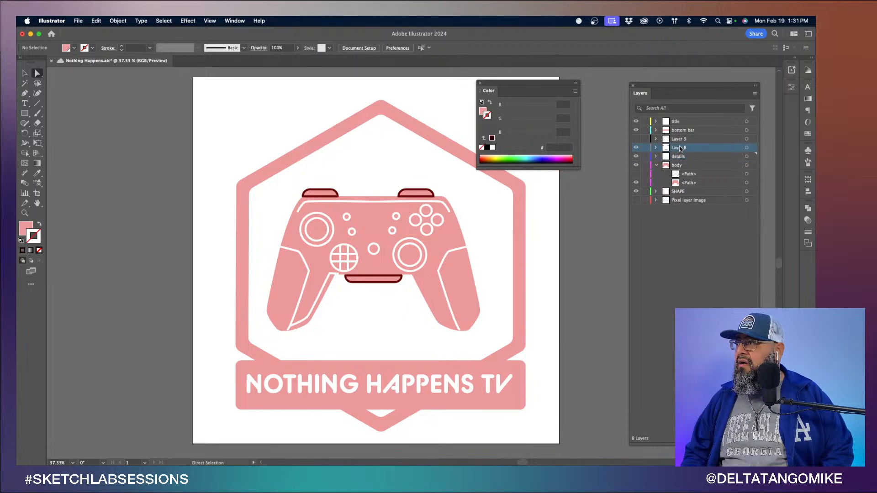
pyautogui.doubleClick(679, 147)
pyautogui.write('extra butons')
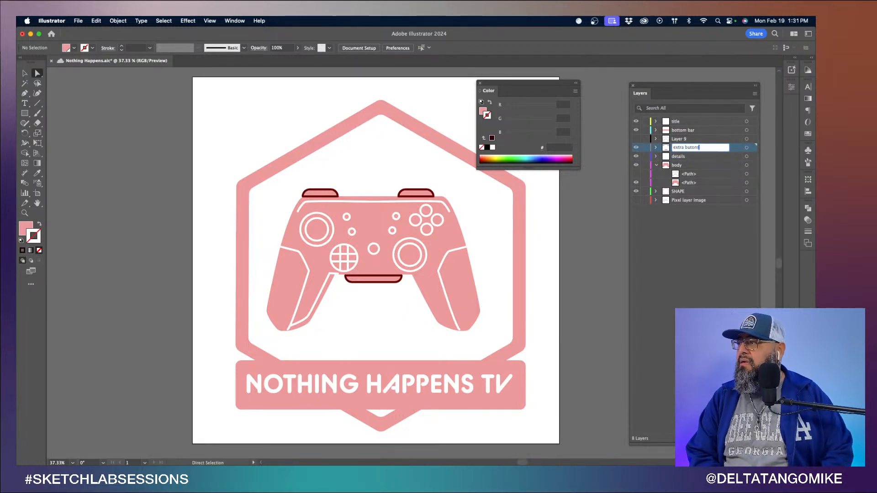
pyautogui.press('Return')
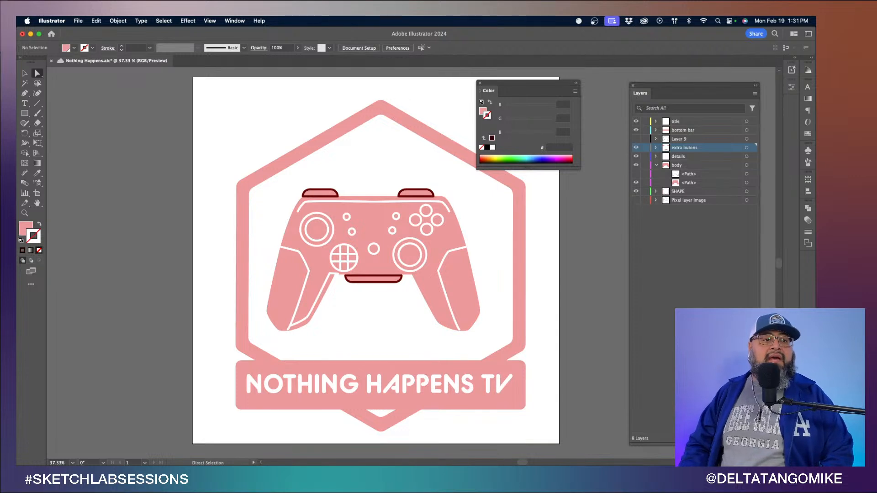
pyautogui.click(656, 148)
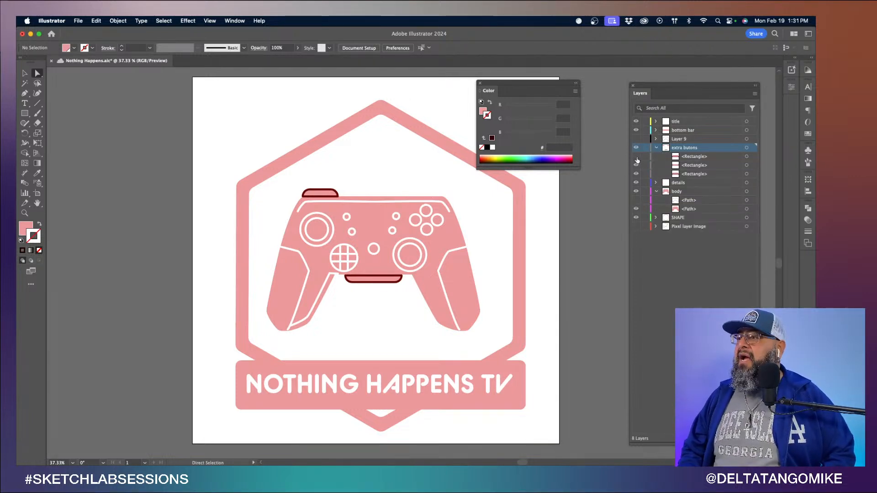
# Duplicate the three button rectangles in 'extra butons' and hide the originals
pyautogui.click(688, 157)
pyautogui.keyDown('shift'); pyautogui.click(688, 174); pyautogui.keyUp('shift')
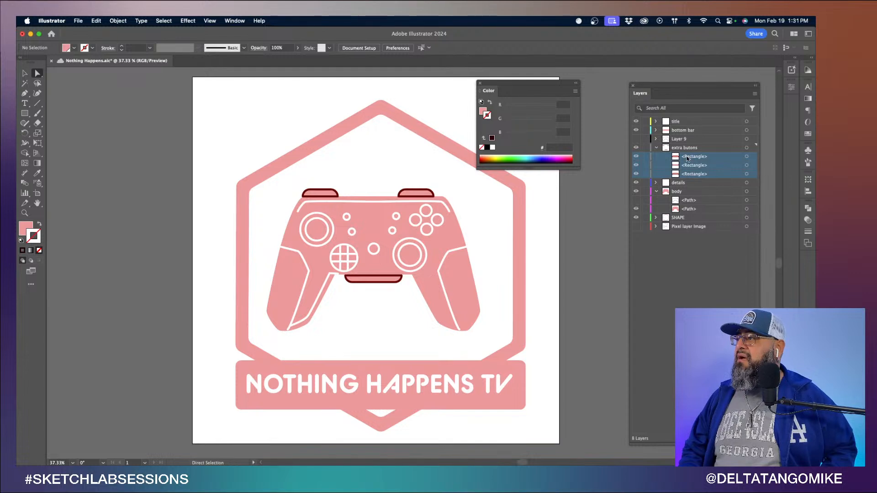
pyautogui.moveTo(687, 159); pyautogui.dragTo(699, 154)
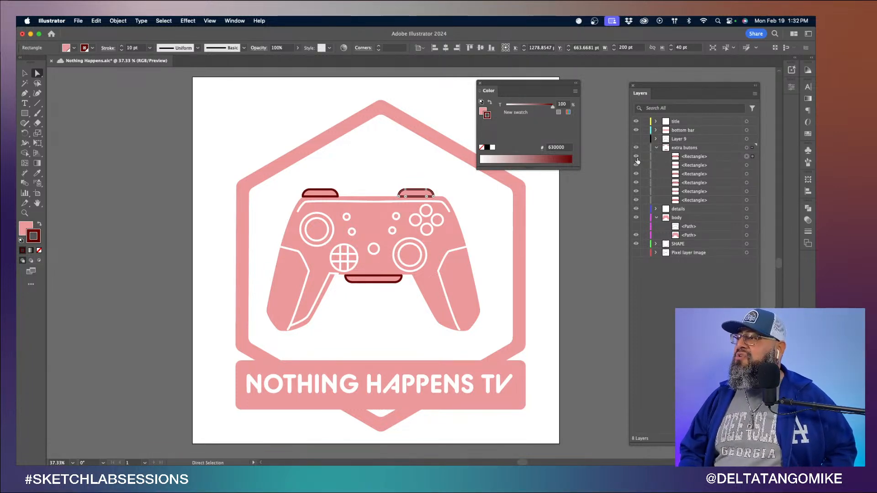
pyautogui.moveTo(638, 177); pyautogui.dragTo(637, 176)
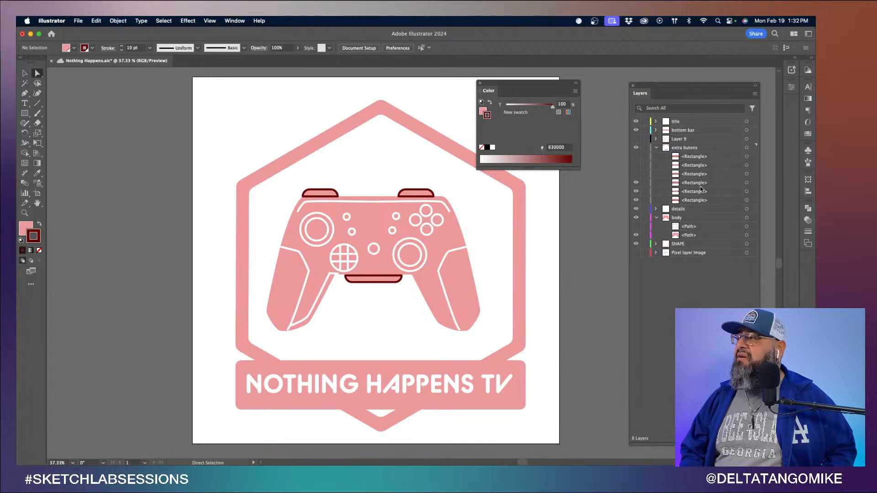
# Set the stroke of the three visible rectangle copies to None and deselect
pyautogui.click(747, 183)
pyautogui.keyDown('shift'); pyautogui.click(747, 192); pyautogui.keyUp('shift')
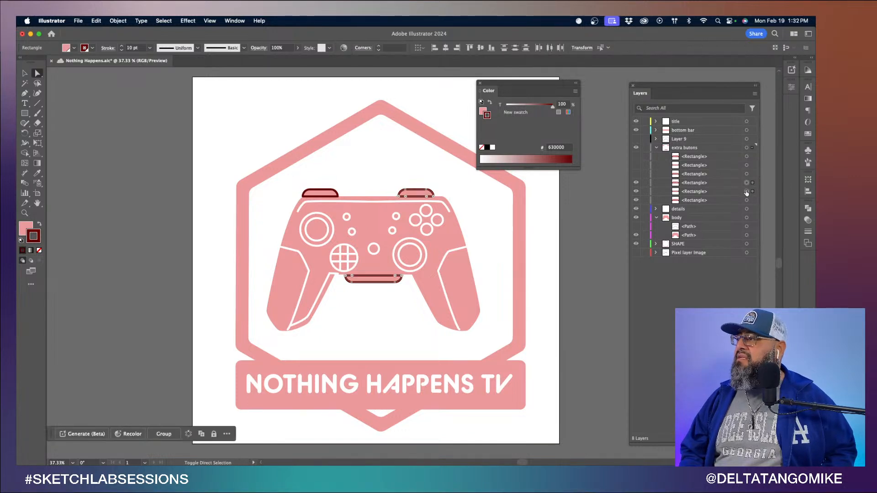
pyautogui.keyDown('shift'); pyautogui.click(746, 201); pyautogui.keyUp('shift')
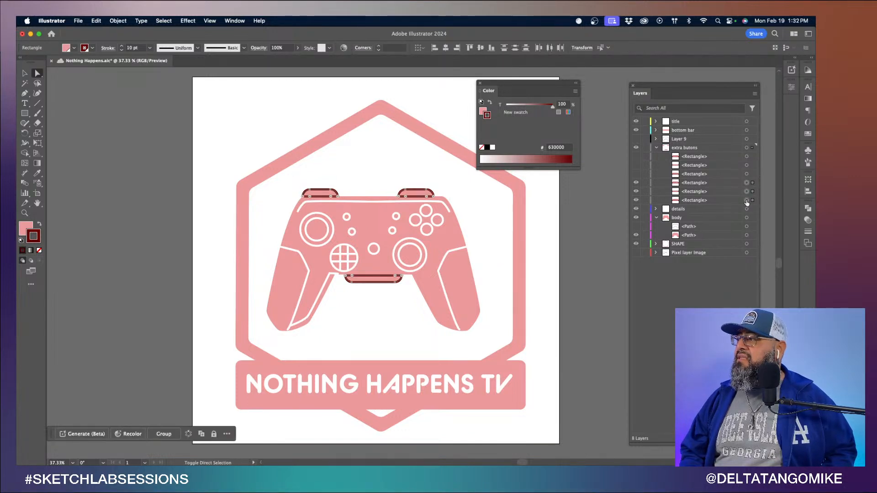
pyautogui.click(481, 149)
pyautogui.click(569, 229)
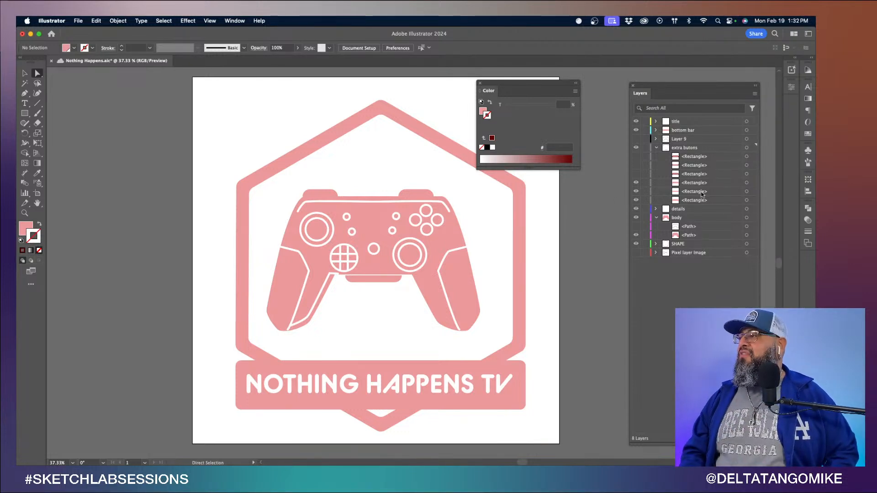
# Collapse and lock the 'extra butons' and 'body' layers, and lock the SHAPE layer
pyautogui.click(657, 148)
pyautogui.click(645, 148)
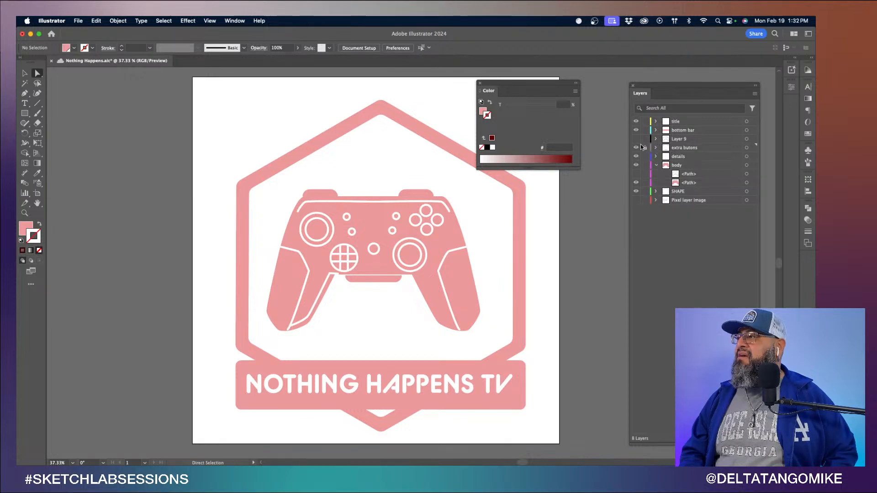
pyautogui.click(655, 165)
pyautogui.click(645, 165)
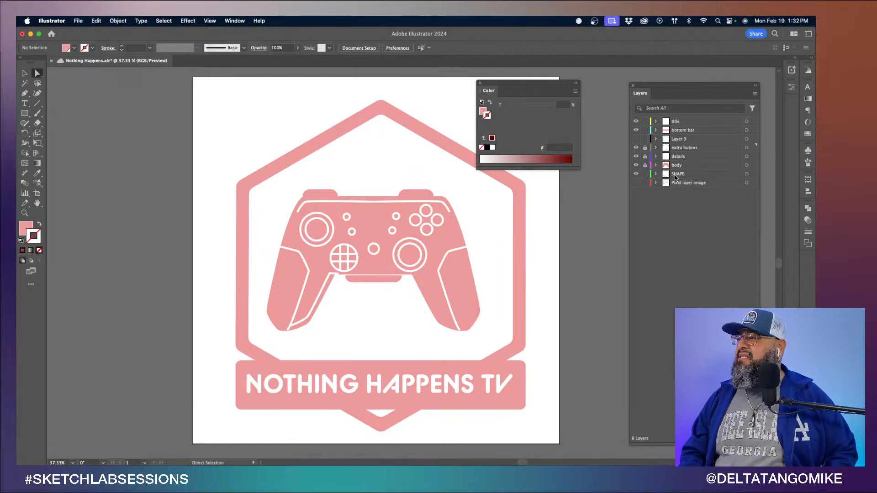
pyautogui.click(645, 174)
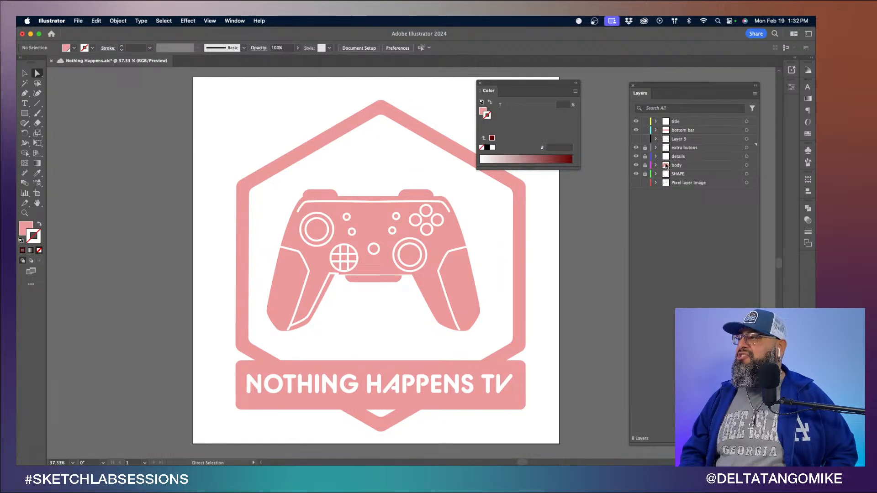
# Add a new empty Layer 10 above the 'details' layer
pyautogui.click(697, 164)
pyautogui.click(693, 158)
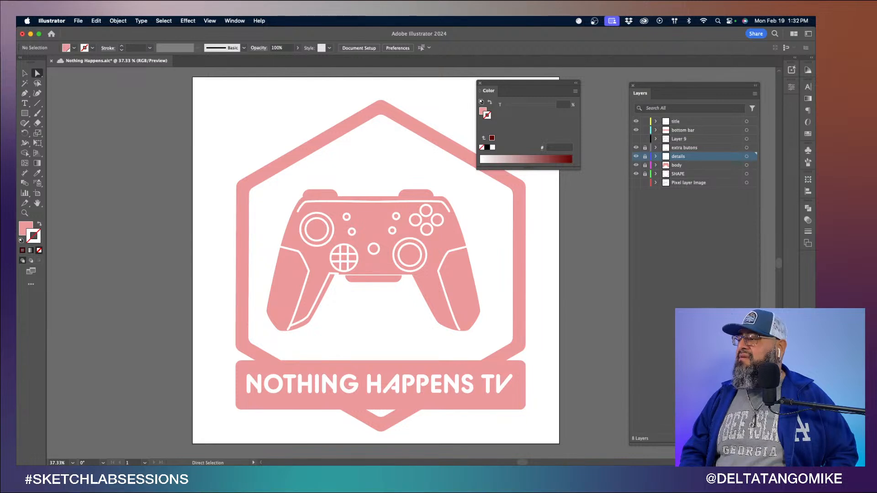
pyautogui.click(743, 438)
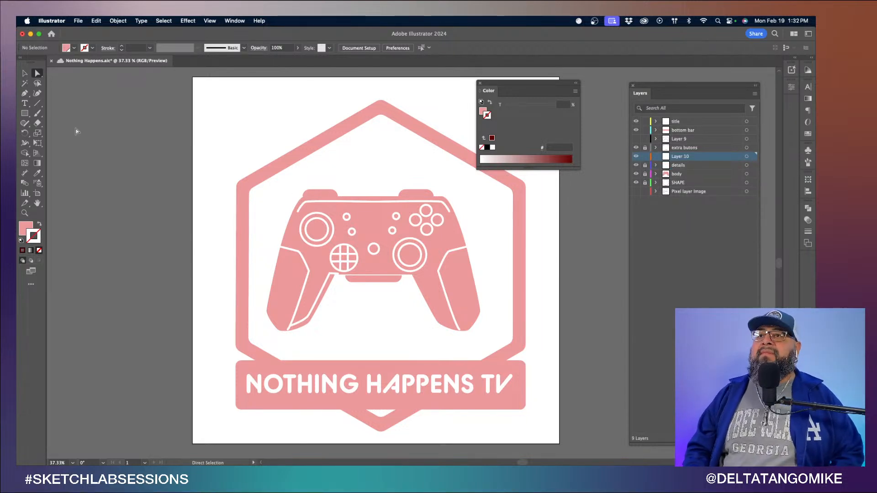
# Draw a white-filled circle over the controller's left thumbstick with the Ellipse tool
pyautogui.click(25, 114)
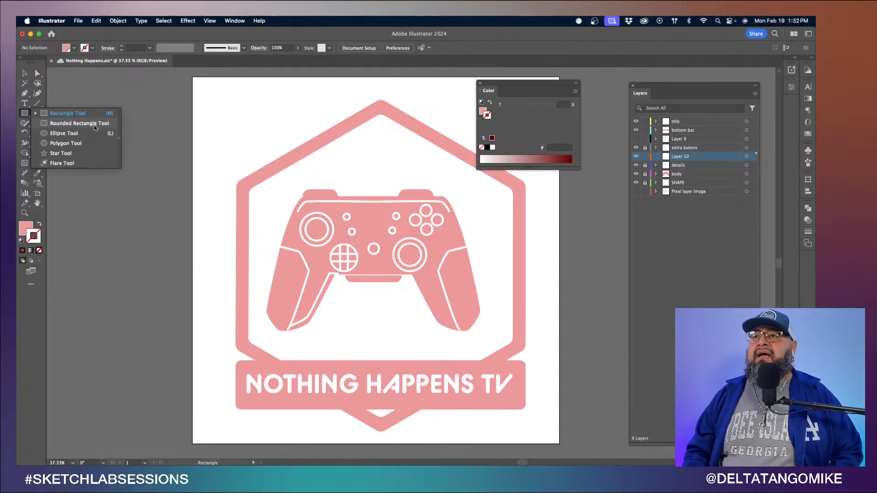
pyautogui.click(120, 152)
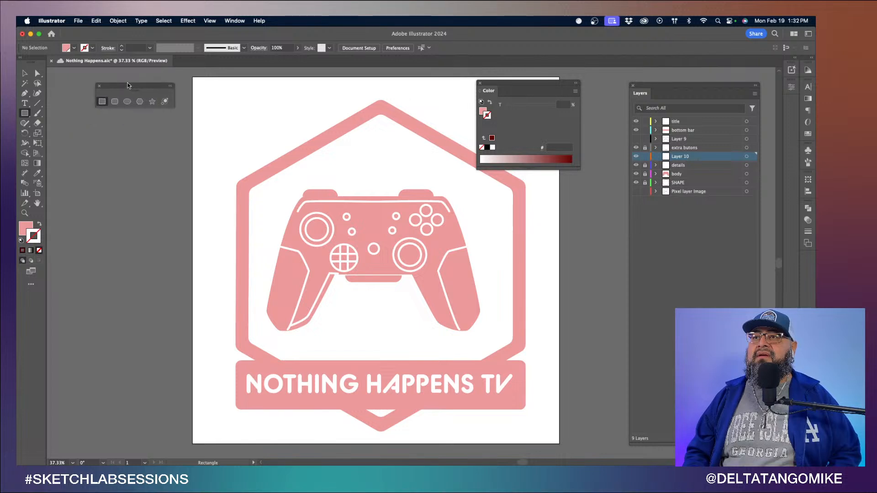
pyautogui.click(127, 101)
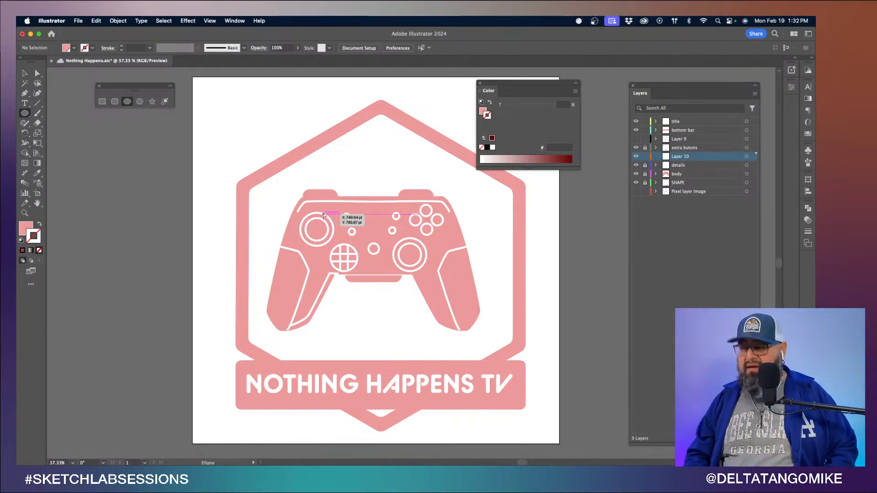
pyautogui.moveTo(323, 217); pyautogui.dragTo(355, 249)
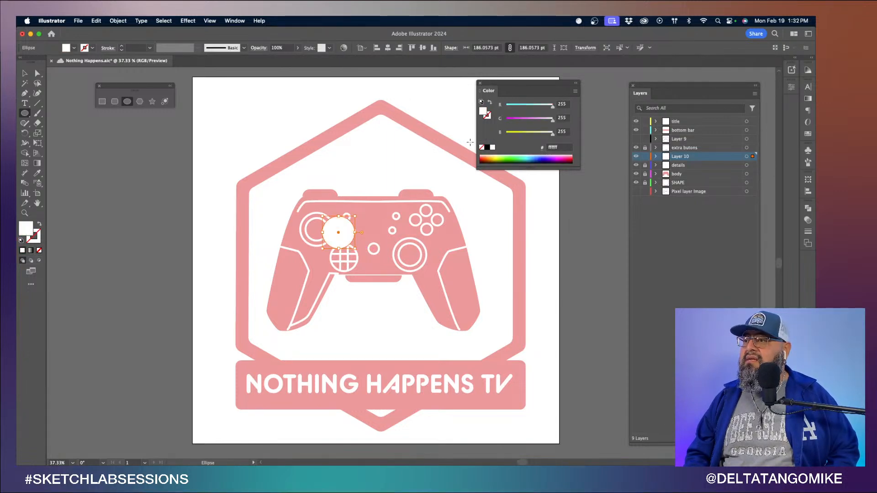
pyautogui.click(492, 147)
# Center the circle on the thumbstick, swap it to a white outline, and enlarge it to about 245.7 pt
pyautogui.click(24, 74)
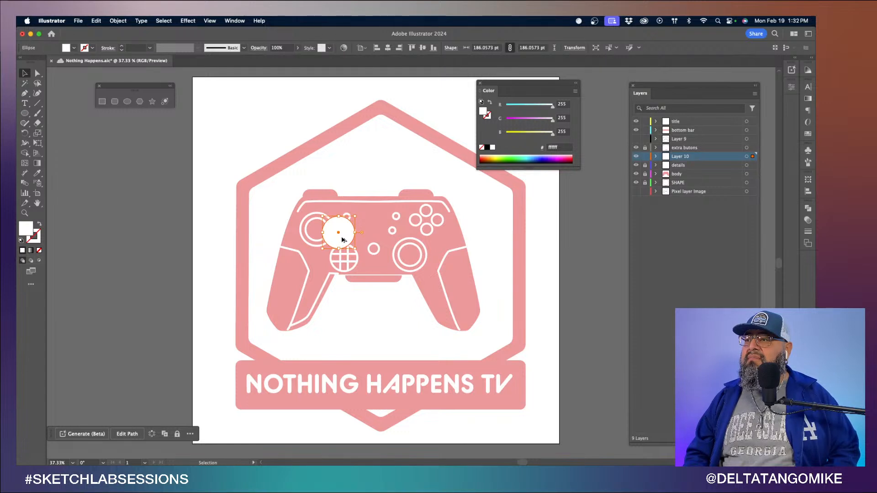
pyautogui.moveTo(343, 240); pyautogui.dragTo(348, 245)
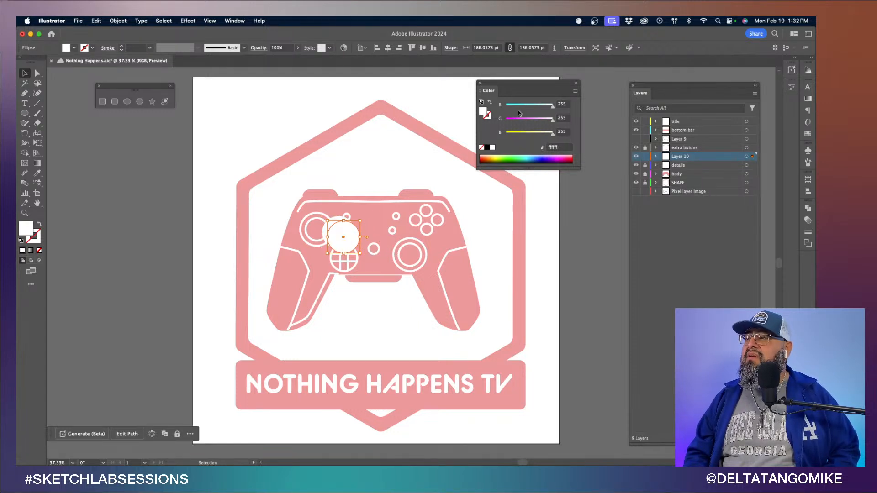
pyautogui.click(489, 103)
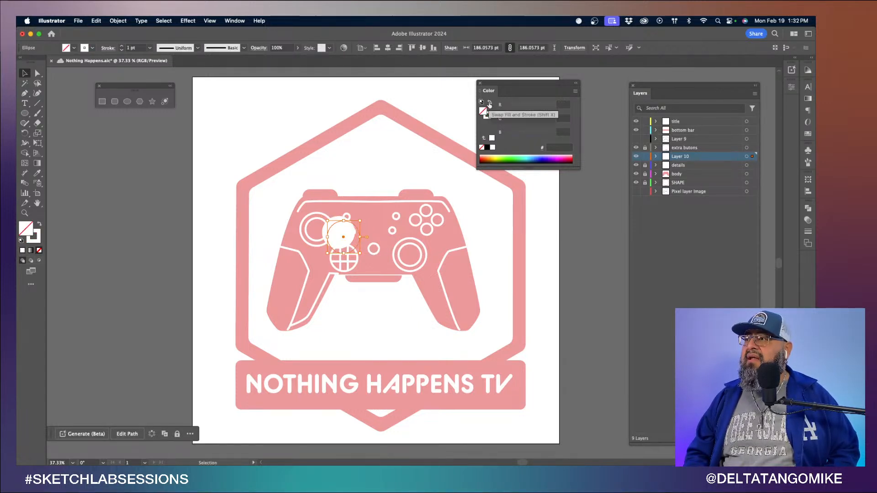
pyautogui.moveTo(327, 221); pyautogui.dragTo(317, 210)
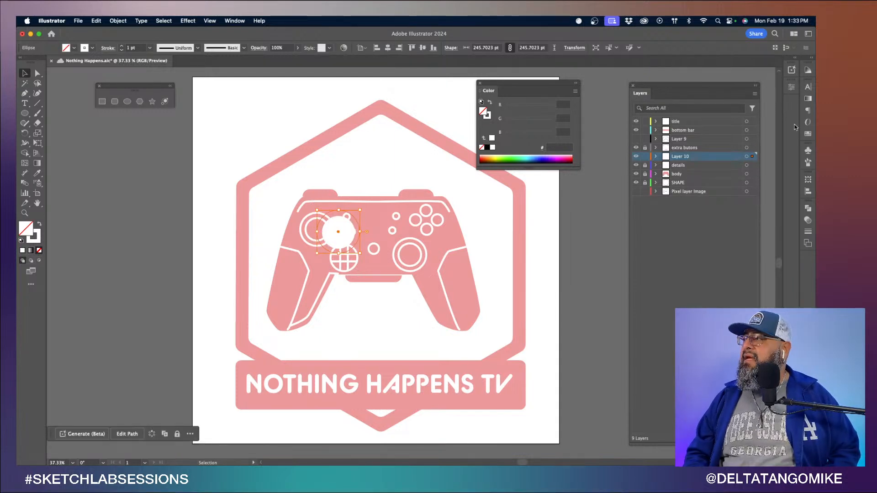
# In a floating Stroke panel, raise the ring's stroke weight to 12 pt, then deselect
pyautogui.click(806, 231)
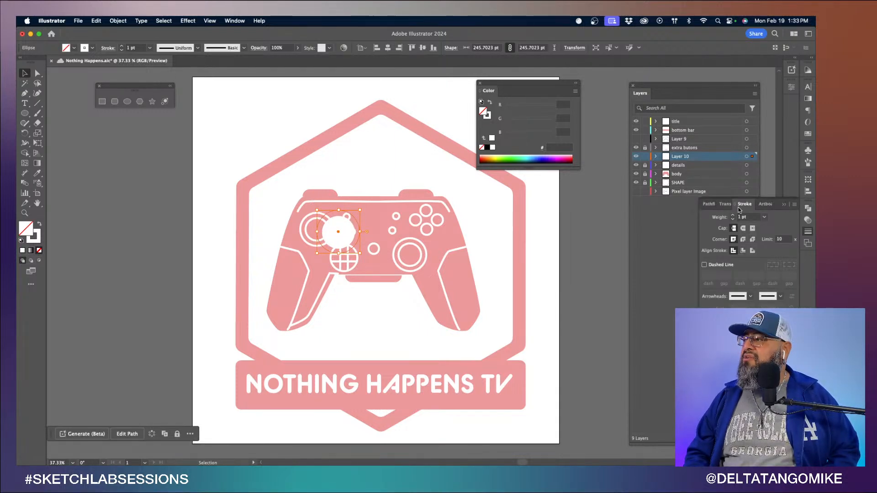
pyautogui.moveTo(744, 204)
pyautogui.mouseDown()
pyautogui.moveTo(437, 94)
pyautogui.moveTo(334, 95)
pyautogui.moveTo(88, 149)
pyautogui.mouseUp()
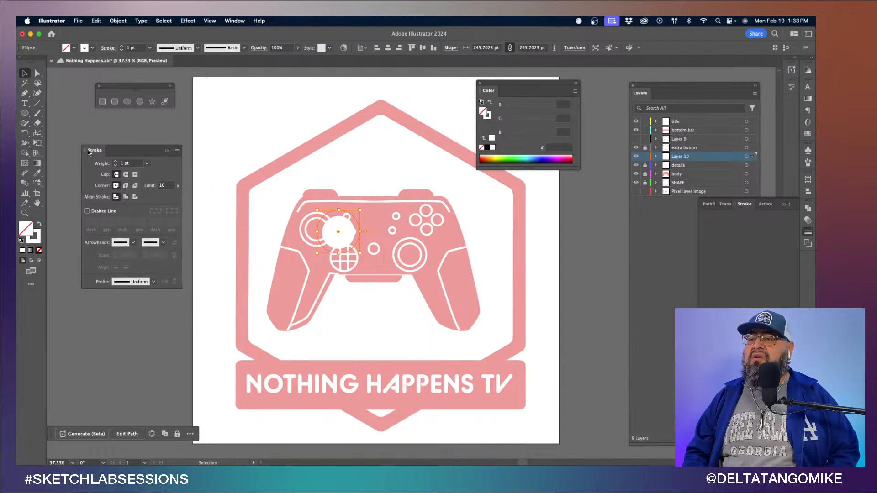
pyautogui.click(146, 164)
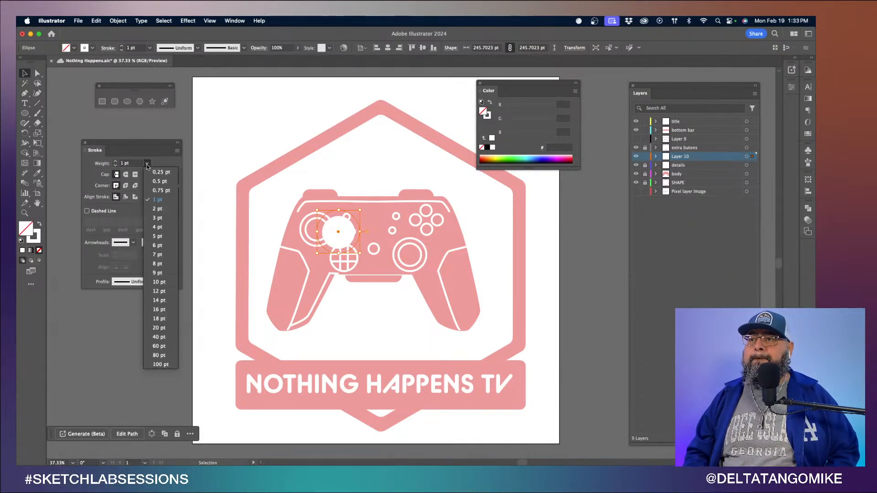
pyautogui.click(157, 228)
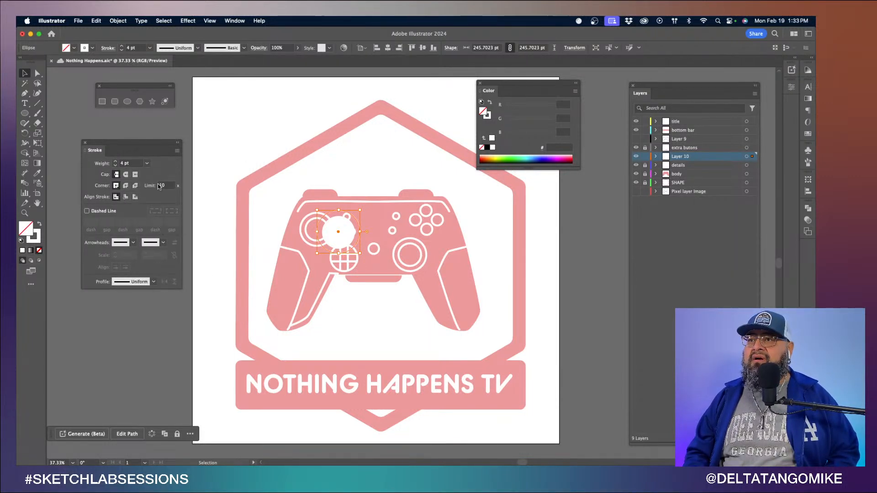
pyautogui.click(147, 163)
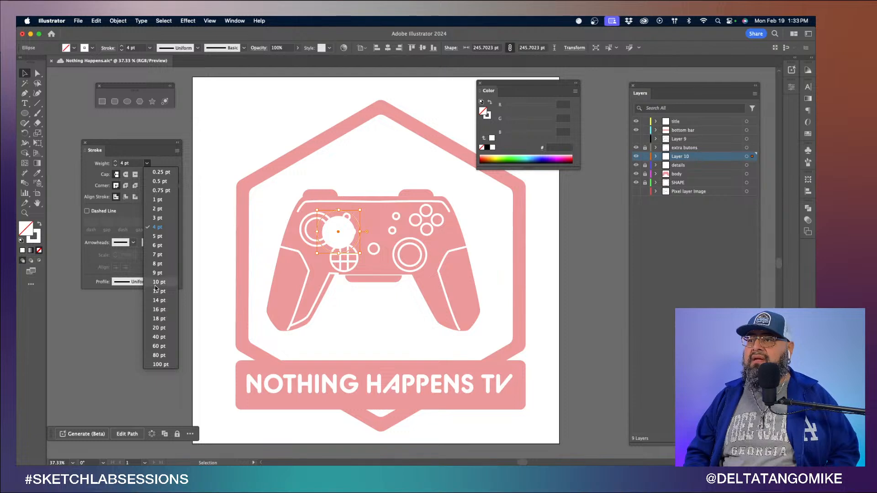
pyautogui.click(155, 286)
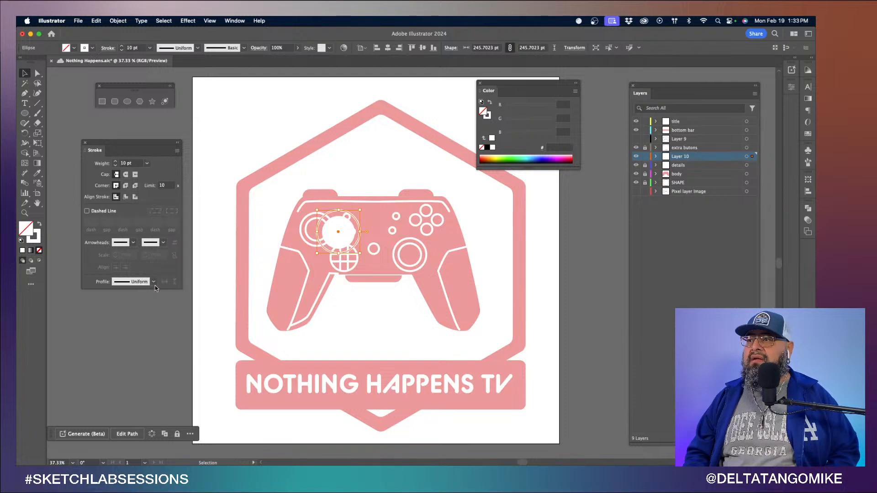
pyautogui.click(147, 164)
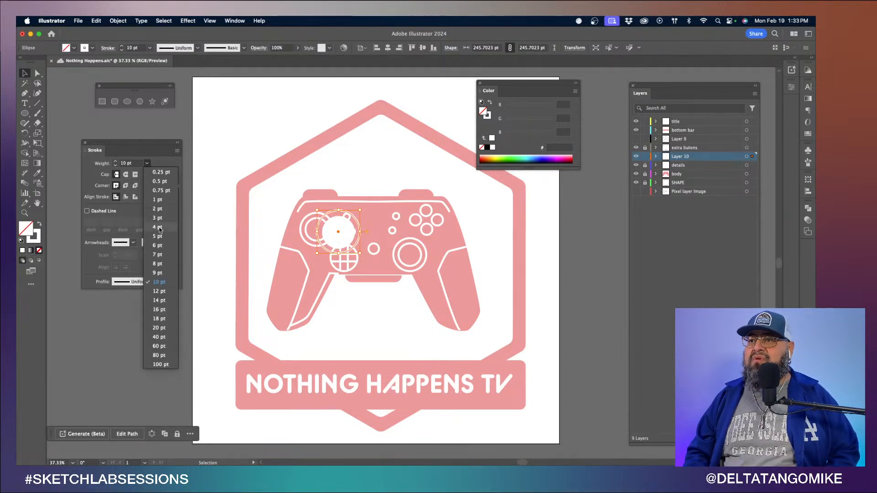
pyautogui.click(159, 292)
pyautogui.click(368, 160)
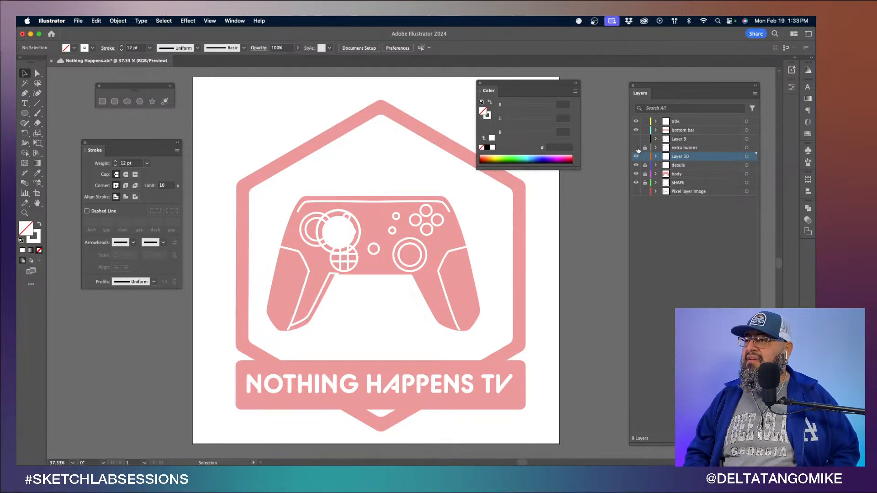
# Hide the 'details' layer and place a level copy of the left thumbstick ring on the right
pyautogui.click(636, 165)
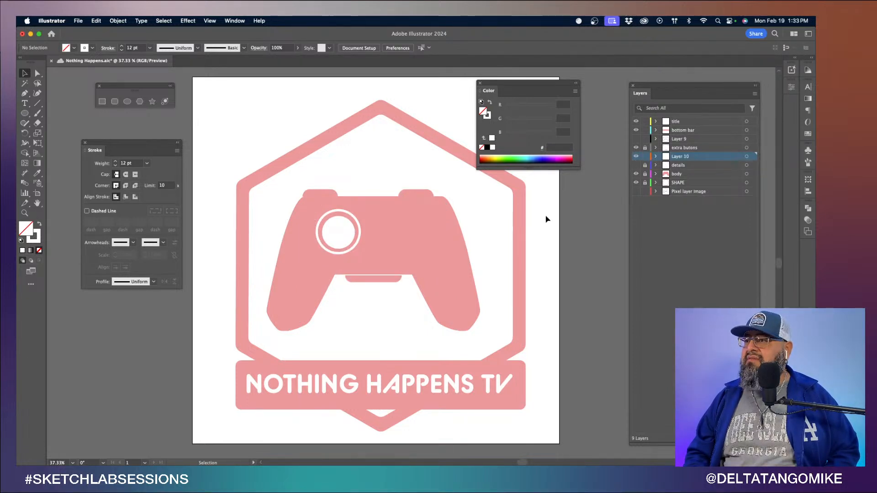
pyautogui.moveTo(308, 196); pyautogui.dragTo(388, 290)
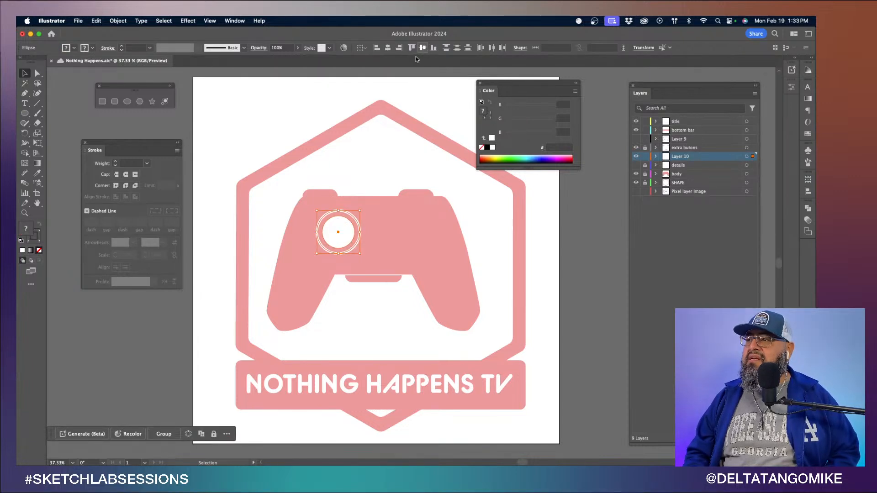
pyautogui.moveTo(394, 244); pyautogui.dragTo(417, 247)
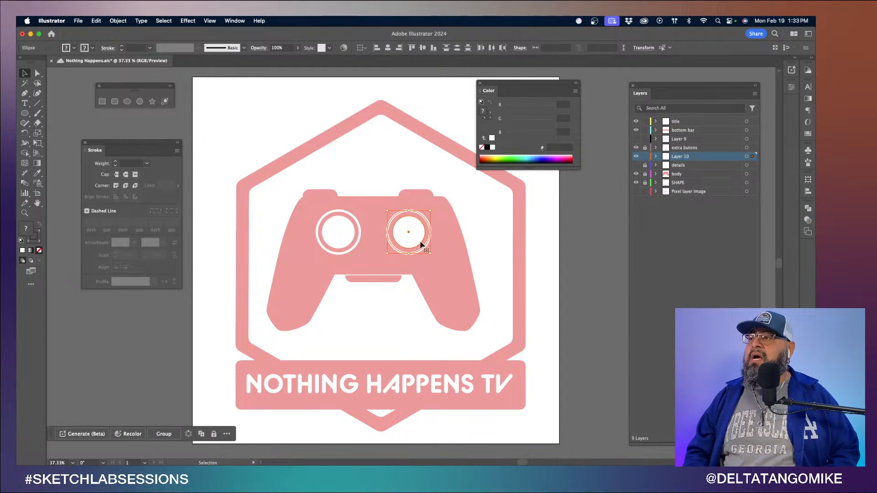
pyautogui.click(498, 235)
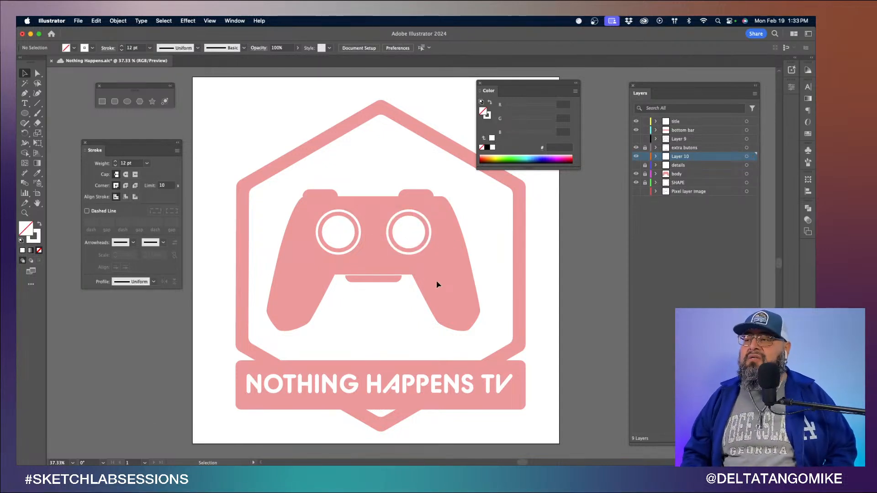
# Nudge the left ring left and the right ring right so both are evenly spaced, undoing one stray move
pyautogui.moveTo(354, 199); pyautogui.dragTo(322, 261)
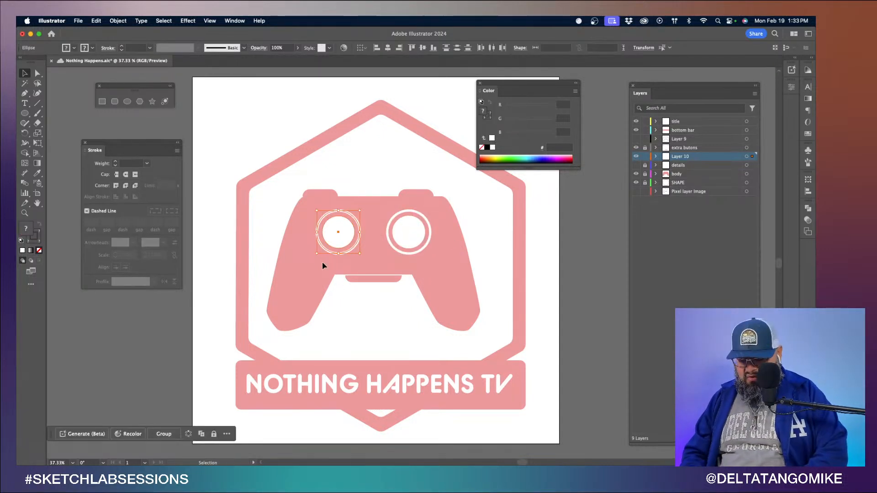
pyautogui.press('Left')
pyautogui.press('Left')
pyautogui.press('Left')
pyautogui.press('Left')
pyautogui.press('Left')
pyautogui.press('Left')
pyautogui.press('Left')
pyautogui.press('Left')
pyautogui.press('Left')
pyautogui.press('Left')
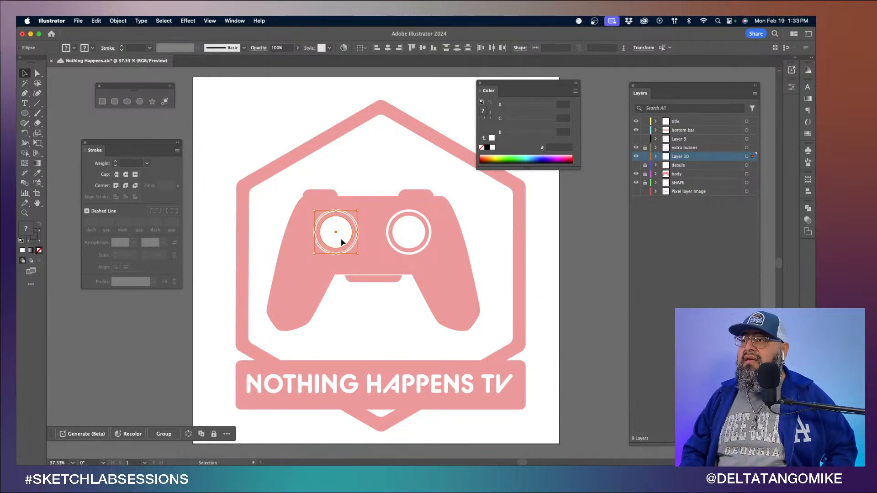
pyautogui.moveTo(342, 238); pyautogui.dragTo(337, 242)
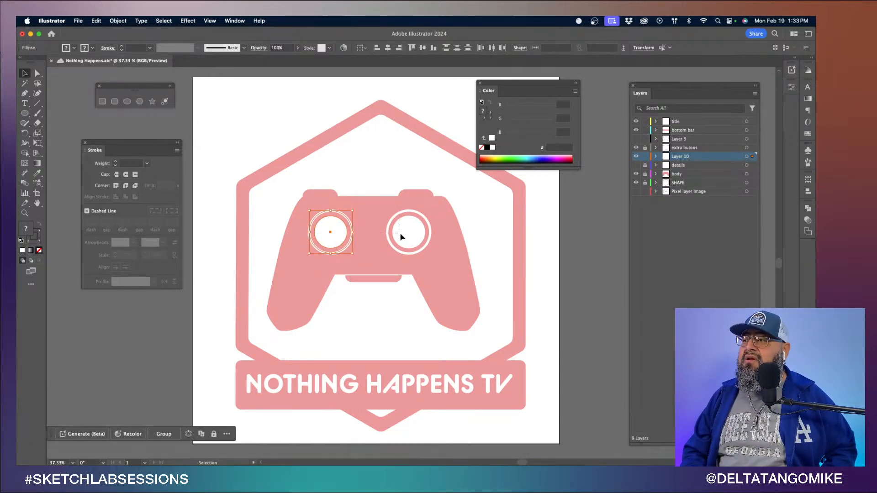
pyautogui.click(410, 243)
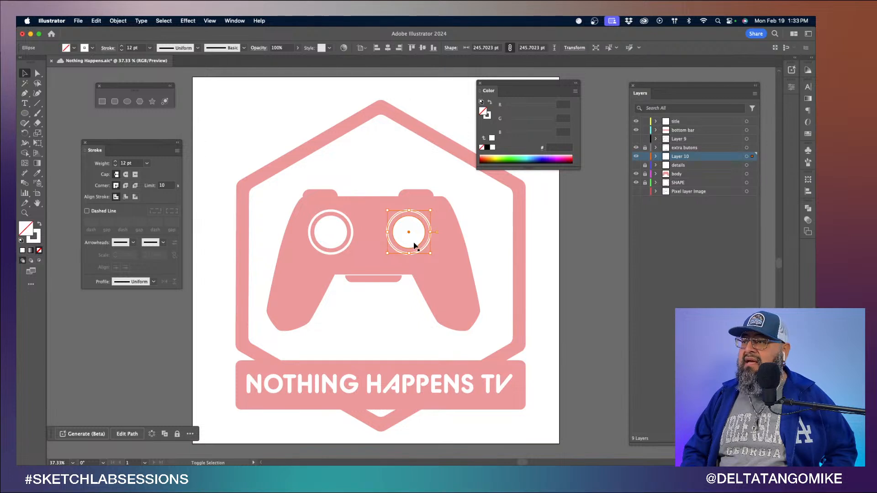
pyautogui.moveTo(408, 232); pyautogui.dragTo(415, 232)
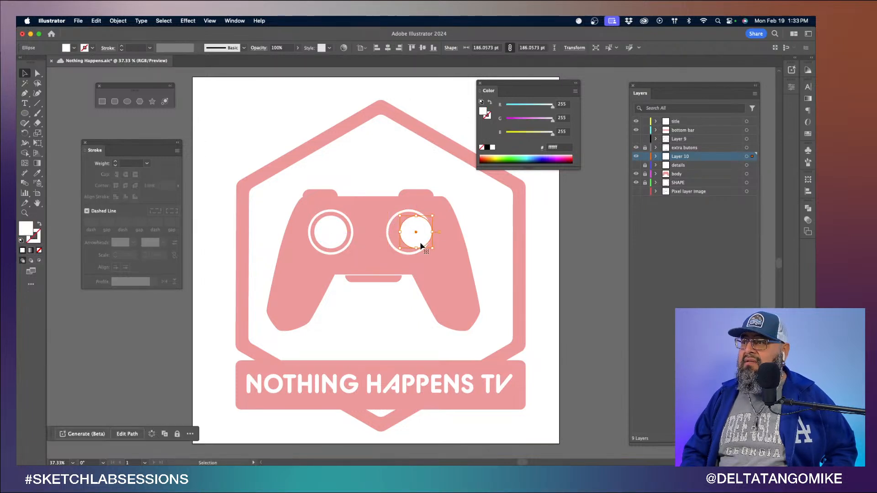
pyautogui.press('super+z')
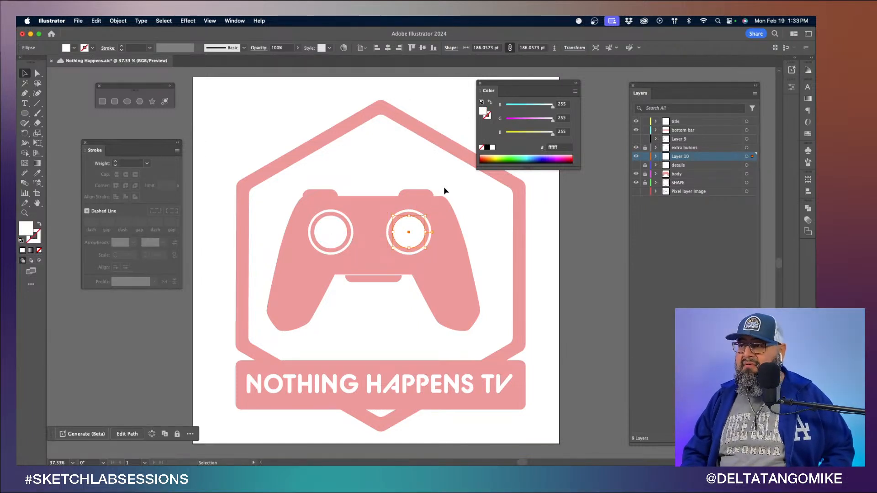
pyautogui.moveTo(406, 243); pyautogui.dragTo(413, 245)
pyautogui.click(503, 235)
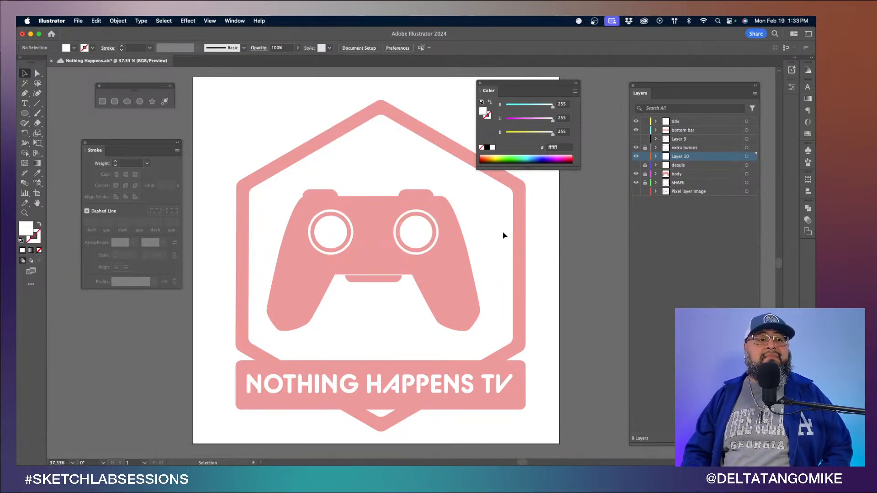
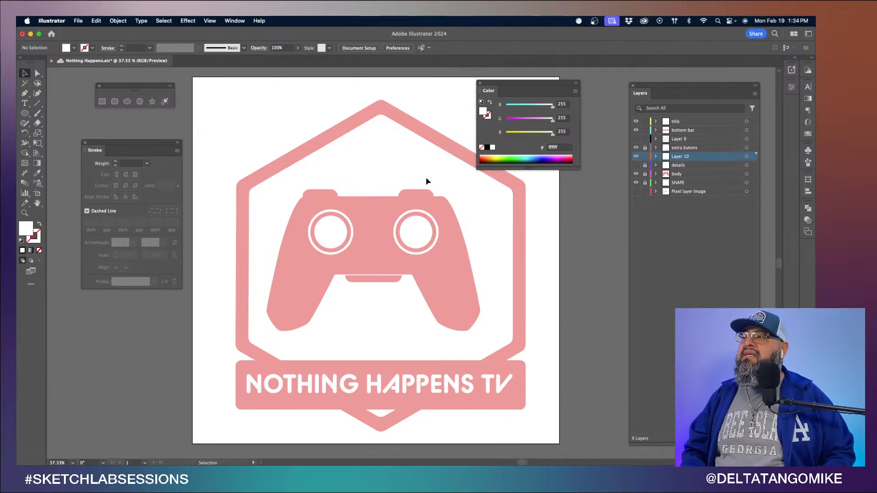
# Nudge the controller's two eye circles two steps to the left
pyautogui.moveTo(444, 172); pyautogui.dragTo(281, 289)
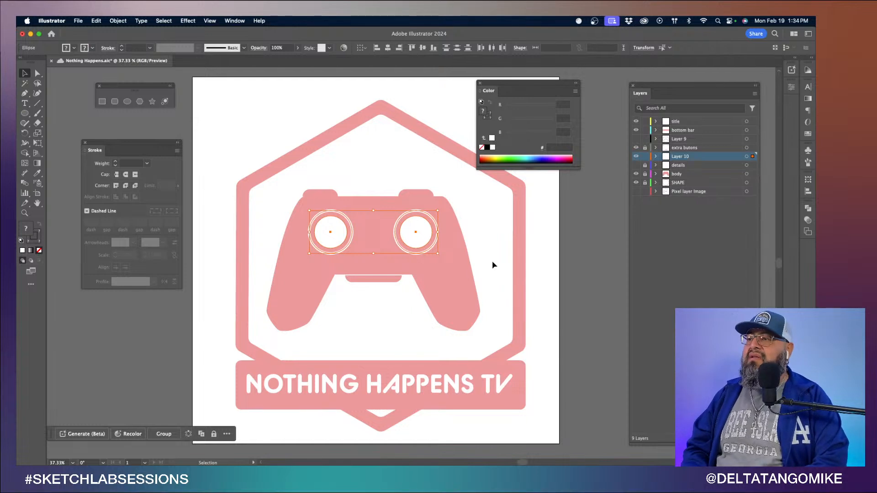
pyautogui.press('Left')
pyautogui.press('Left')
pyautogui.press('Left')
pyautogui.press('Left')
pyautogui.press('Left')
pyautogui.press('Left')
pyautogui.press('Left')
pyautogui.press('Left')
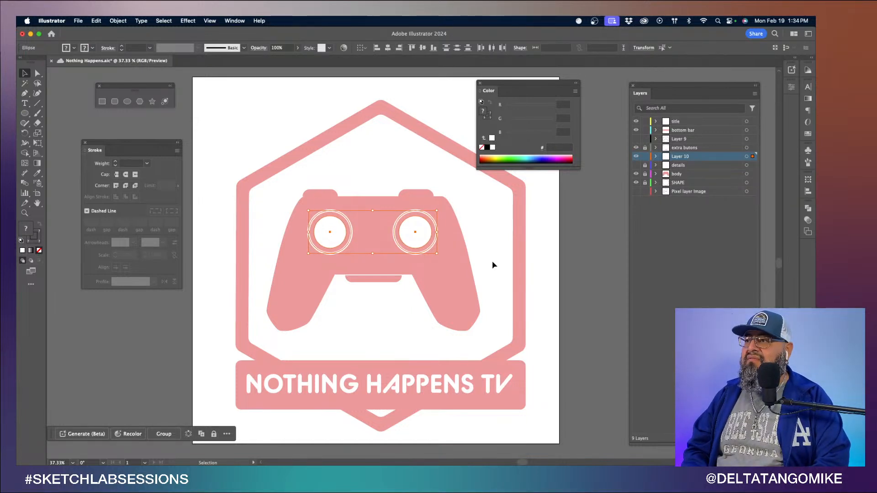
pyautogui.press('Left')
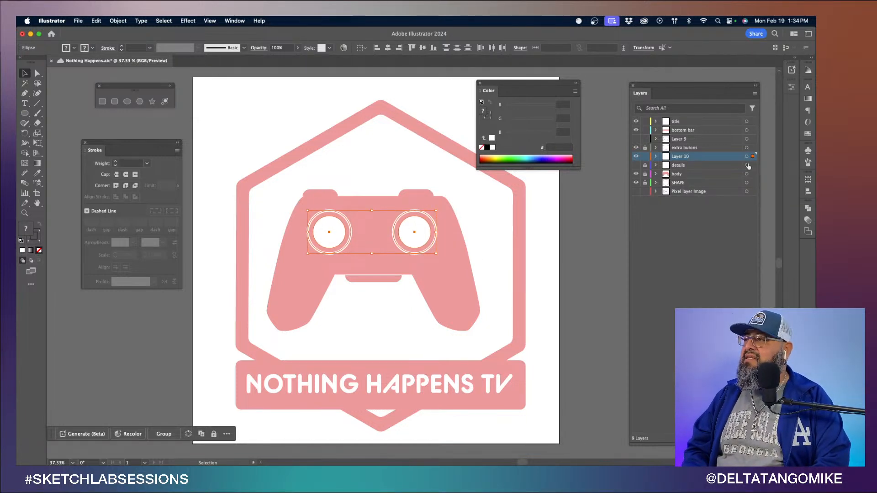
# Unlock extra butons, nudge the right shoulder button two steps right, then relock the layer
pyautogui.click(645, 148)
pyautogui.click(417, 192)
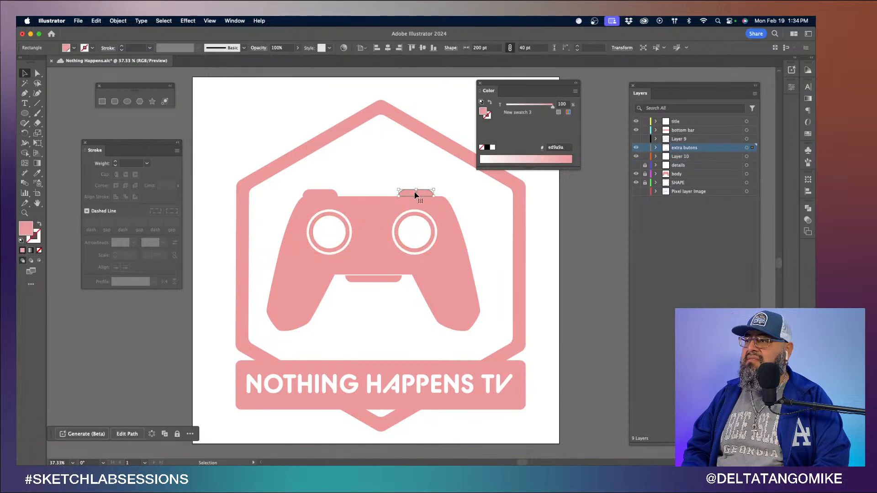
pyautogui.press('Right')
pyautogui.press('Right')
pyautogui.press('Right')
pyautogui.press('Right')
pyautogui.press('Right')
pyautogui.press('Right')
pyautogui.press('Right')
pyautogui.press('Right')
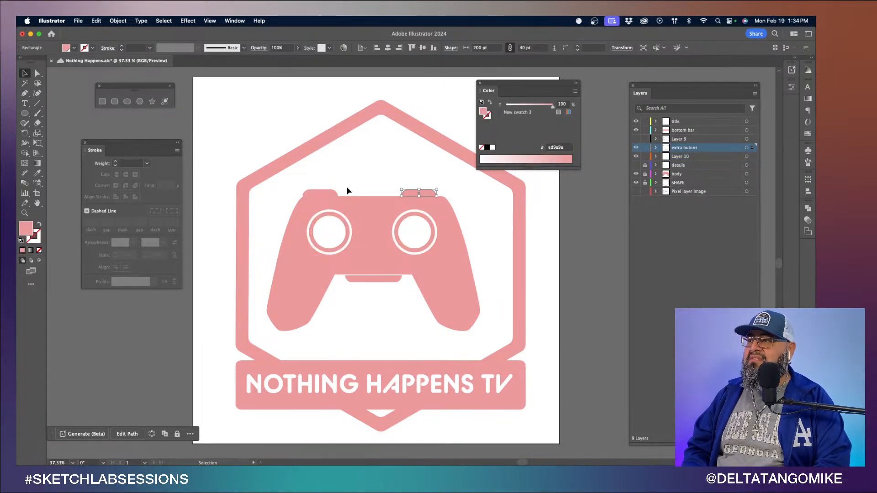
pyautogui.press('Right')
pyautogui.press('Right')
pyautogui.press('Right')
pyautogui.press('Right')
pyautogui.press('Right')
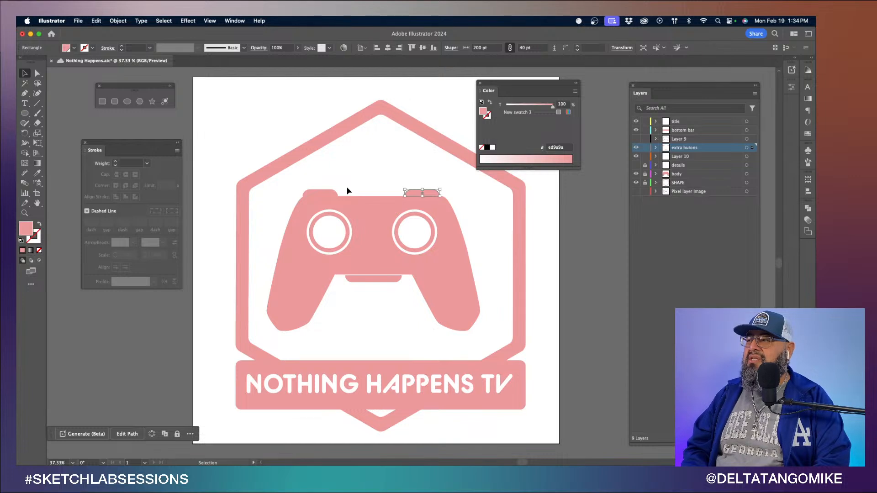
pyautogui.click(645, 147)
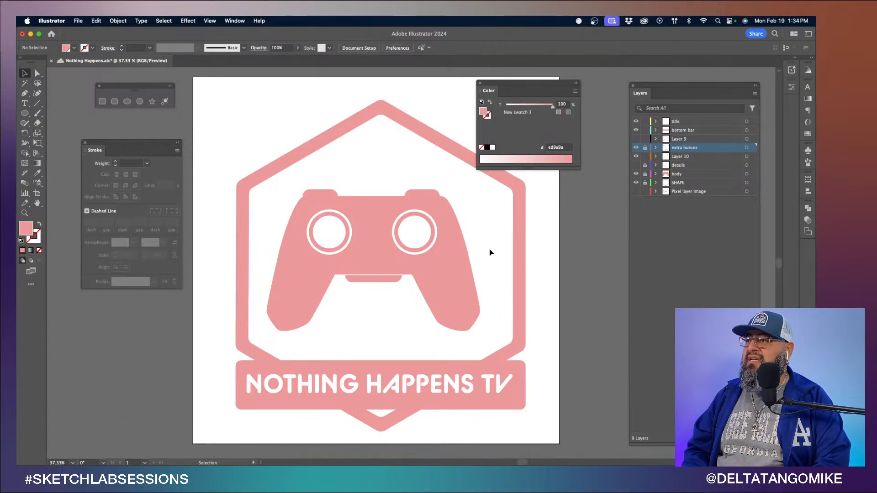
# Check the two eye ring circles, then switch over to Chrome
pyautogui.moveTo(446, 233); pyautogui.dragTo(251, 165)
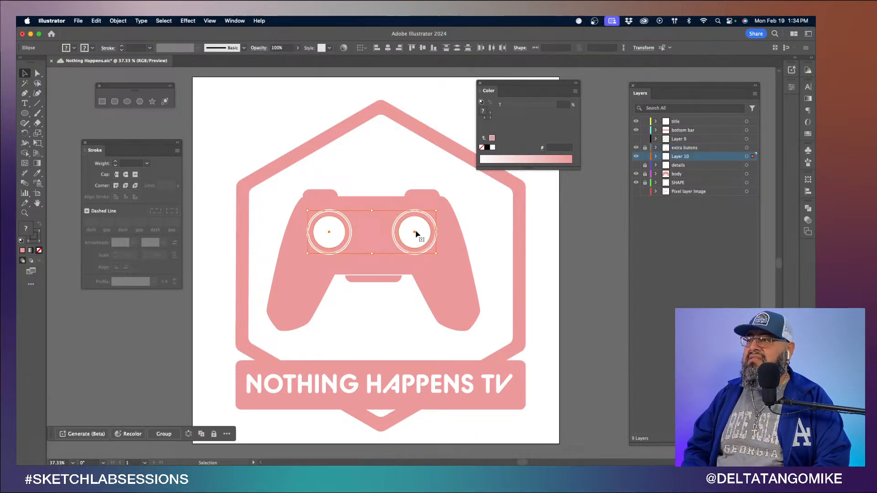
pyautogui.click(484, 256)
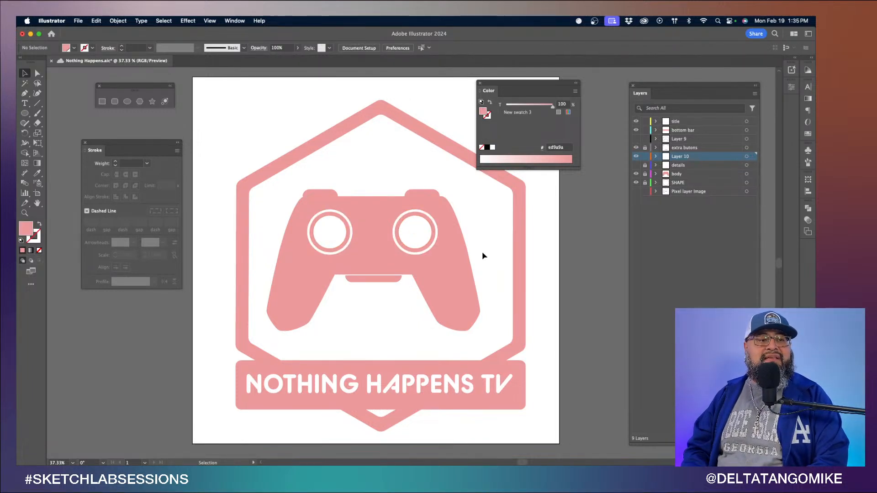
pyautogui.press('super+Tab')
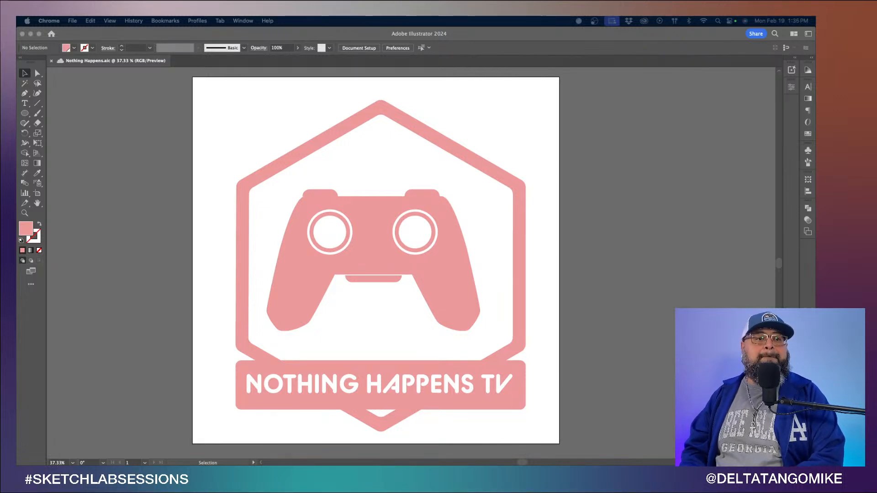
# Draw a small white square in the controller's centre and move it down
pyautogui.click(608, 229)
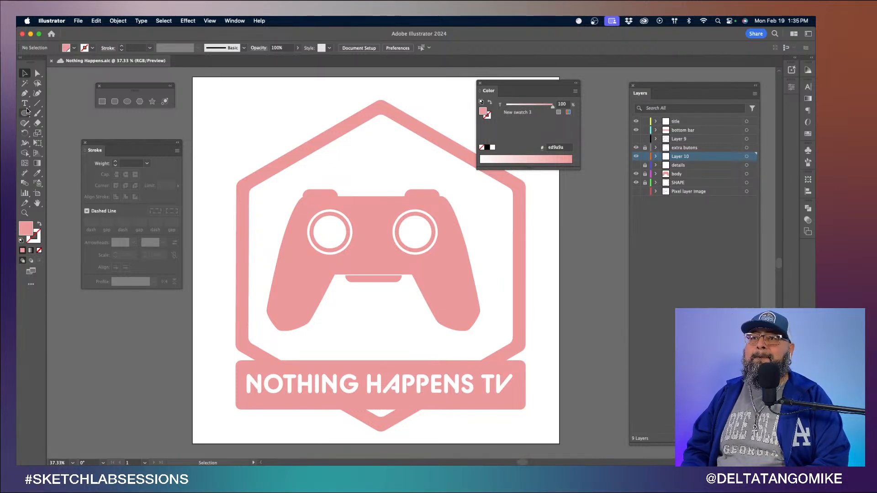
pyautogui.click(102, 102)
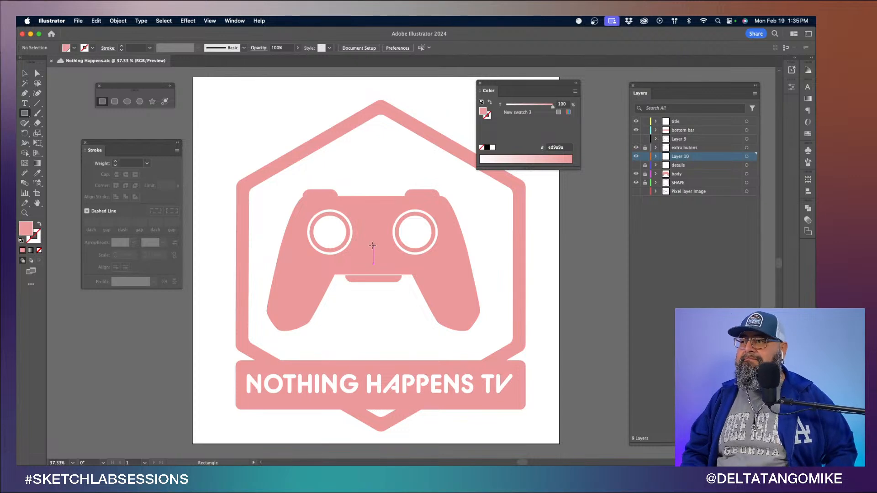
pyautogui.moveTo(366, 239); pyautogui.dragTo(380, 254)
pyautogui.press('v')
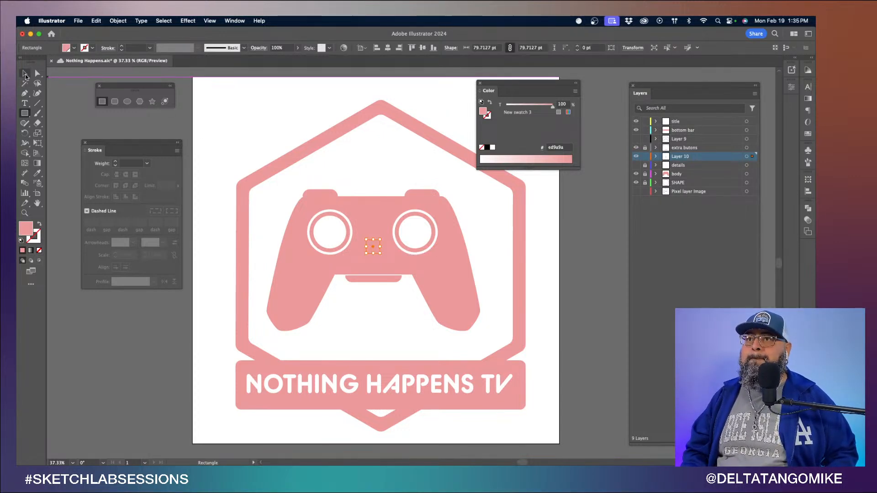
pyautogui.click(492, 147)
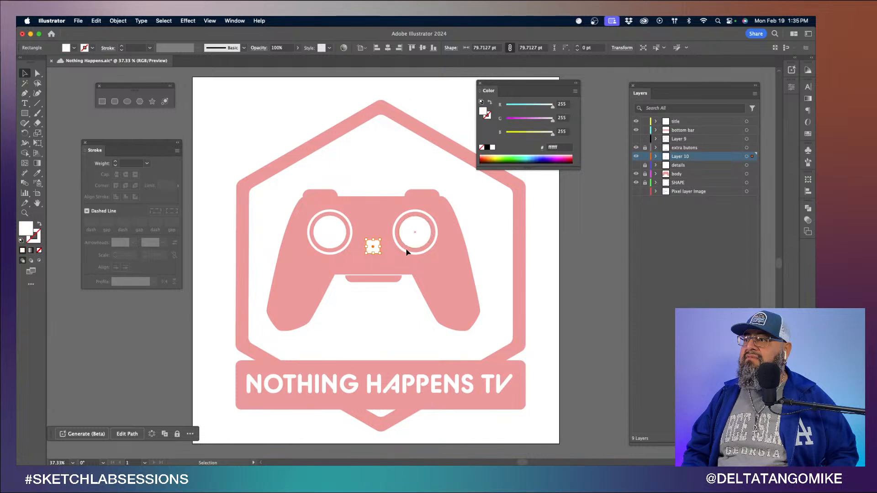
pyautogui.click(371, 174)
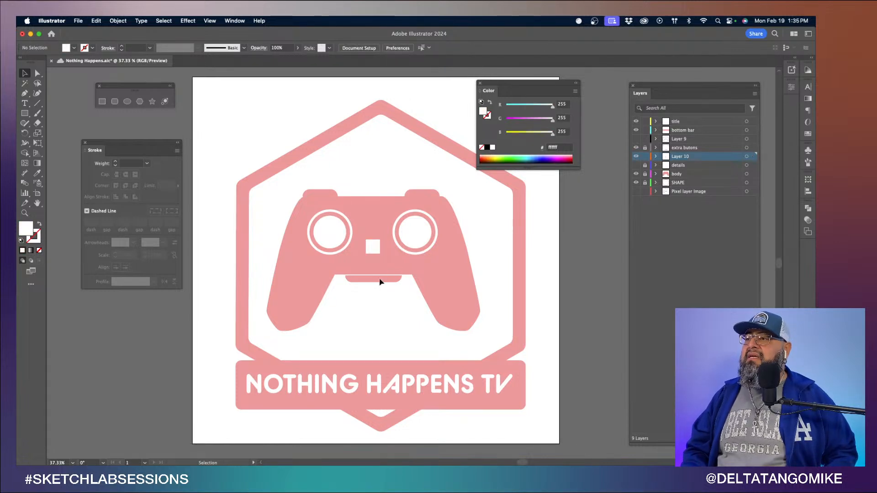
pyautogui.moveTo(374, 254); pyautogui.dragTo(427, 263)
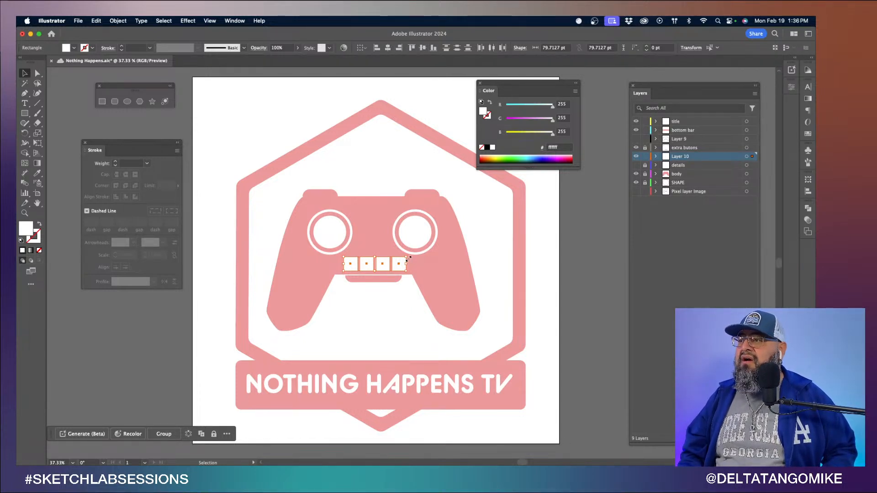
# Narrow the row of four squares to 57.97 pt and nudge it three steps right and down
pyautogui.moveTo(406, 257); pyautogui.dragTo(400, 262)
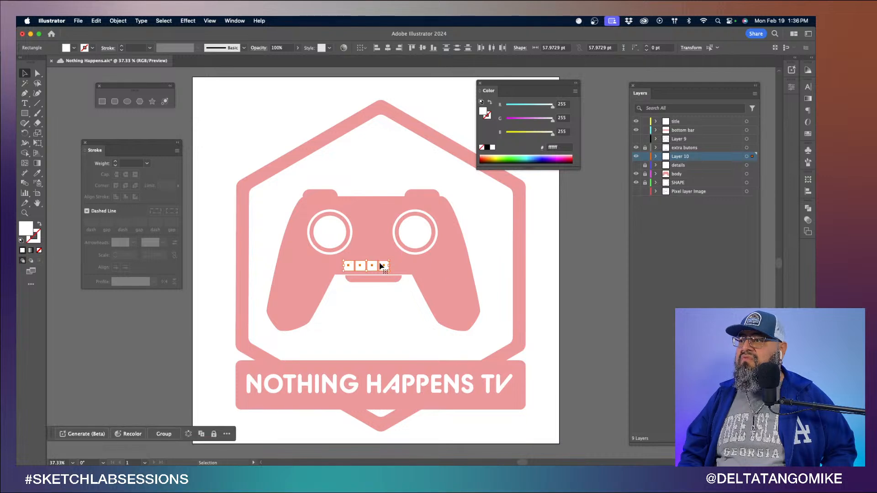
pyautogui.press('Right')
pyautogui.press('Right')
pyautogui.press('Right')
pyautogui.press('Right')
pyautogui.press('Right')
pyautogui.press('Right')
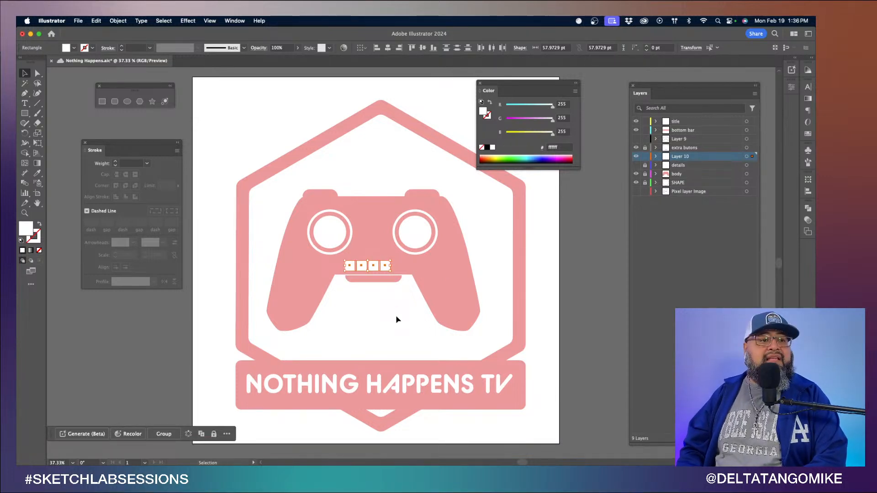
pyautogui.press('Right')
pyautogui.press('Right')
pyautogui.press('Right')
pyautogui.press('Right')
pyautogui.press('Right')
pyautogui.press('Right')
pyautogui.press('Right')
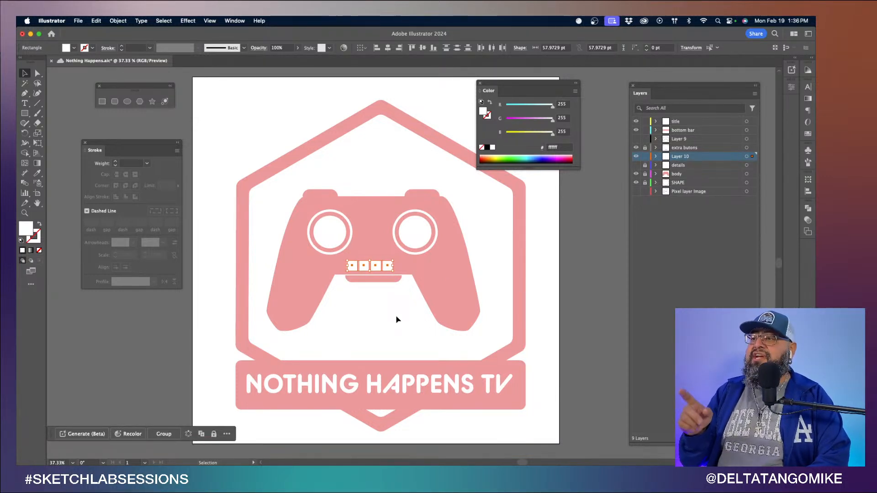
pyautogui.press('Right')
pyautogui.press('Right')
pyautogui.press('Right')
pyautogui.press('Right')
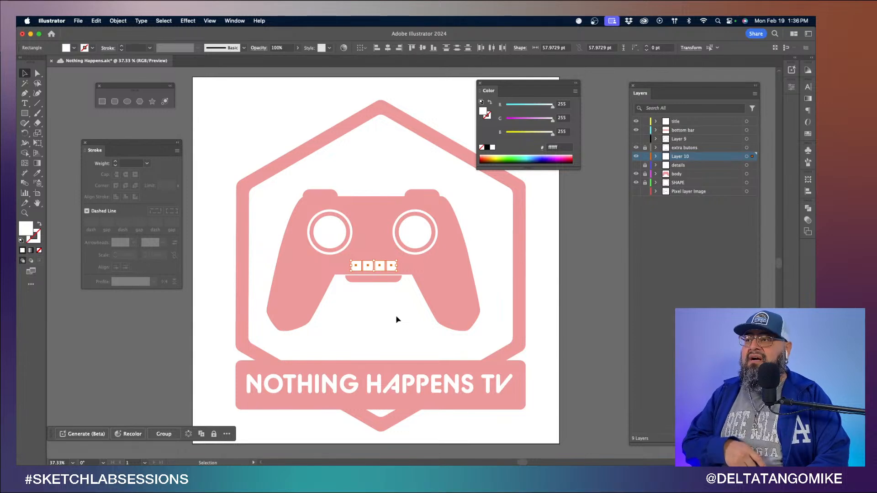
pyautogui.press('Down')
pyautogui.press('Down')
pyautogui.press('Down')
pyautogui.press('Down')
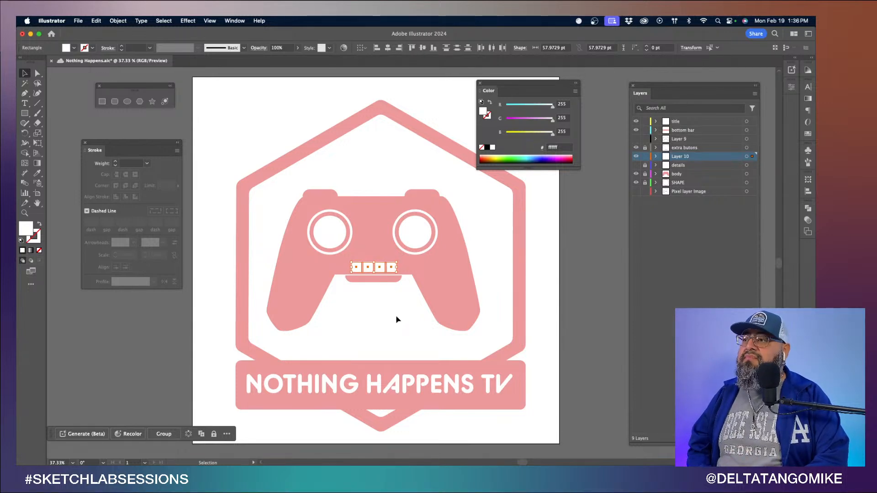
pyautogui.press('Down')
pyautogui.press('Down')
pyautogui.press('Down')
pyautogui.press('Down')
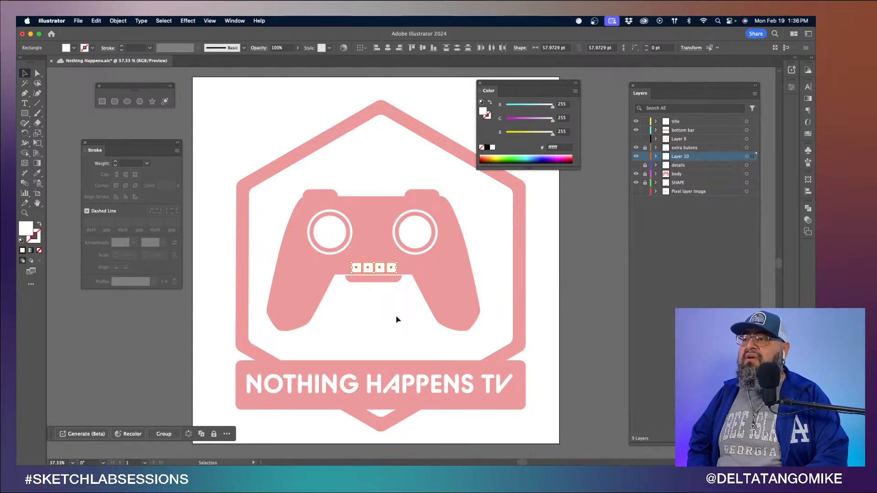
pyautogui.press('Down')
pyautogui.press('Down')
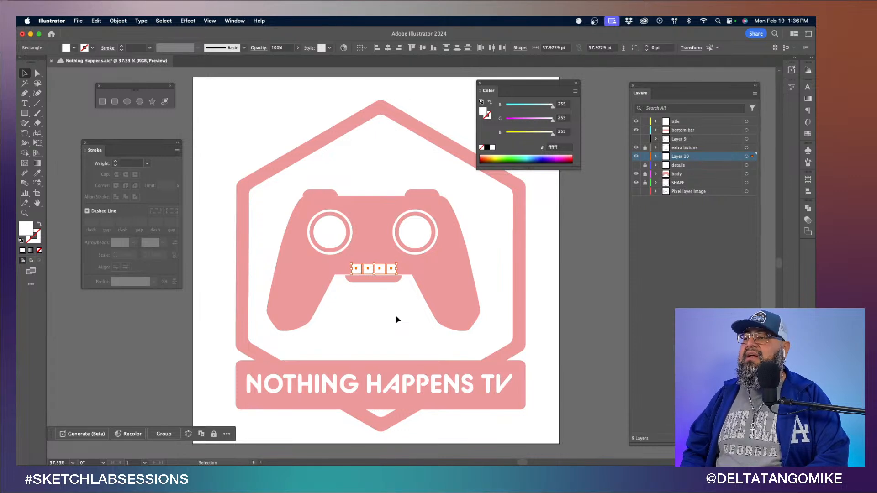
pyautogui.click(396, 320)
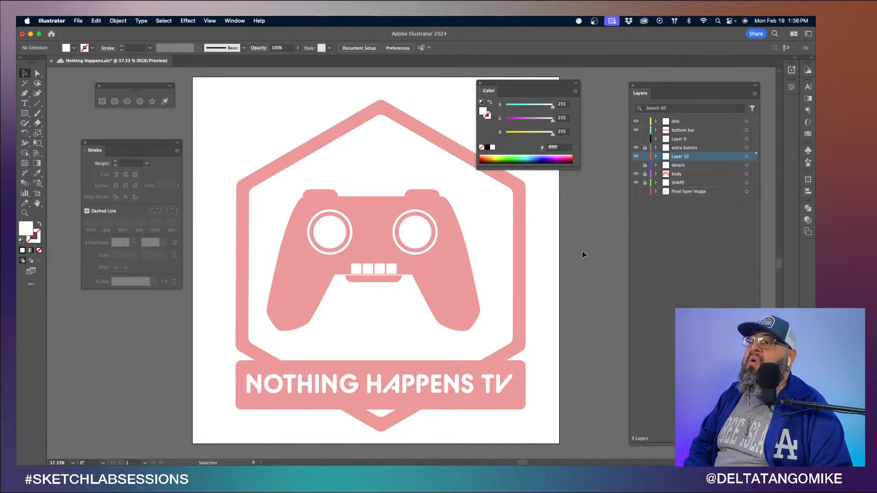
# Draw a tall rectangle between the eye circles and round its top into an arch
pyautogui.click(103, 101)
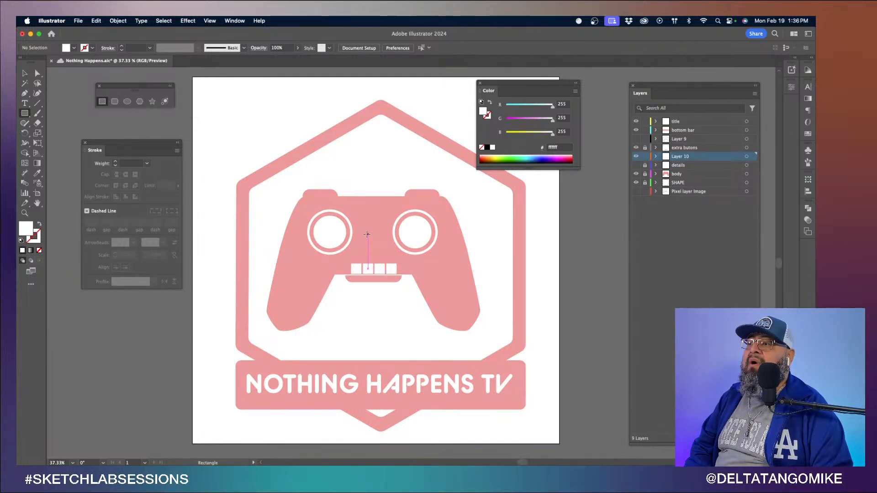
pyautogui.moveTo(365, 232); pyautogui.dragTo(376, 254)
pyautogui.press('v')
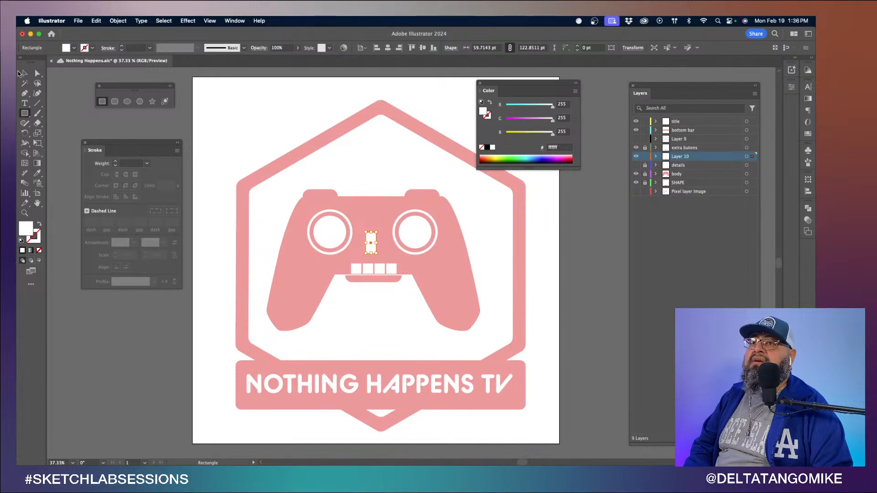
pyautogui.press('a')
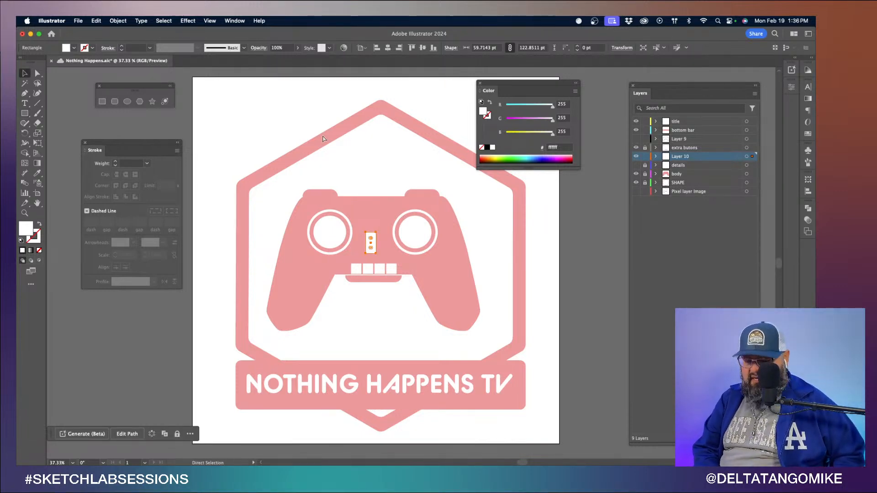
pyautogui.press('super+1')
pyautogui.press('super+equal')
pyautogui.press('super+equal')
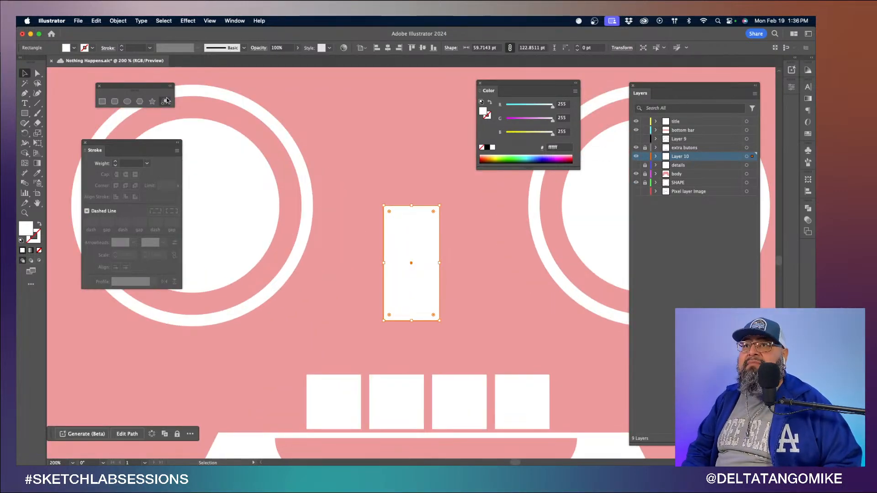
pyautogui.click(38, 73)
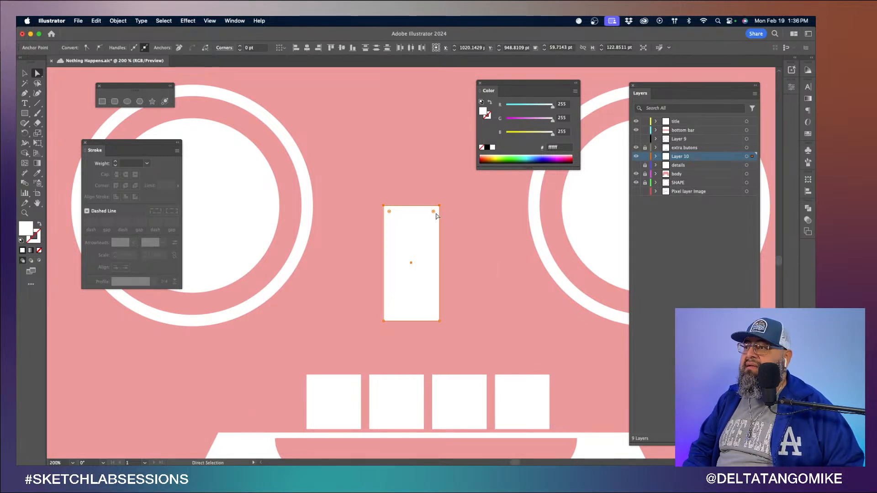
pyautogui.moveTo(434, 212); pyautogui.dragTo(416, 257)
pyautogui.click(500, 271)
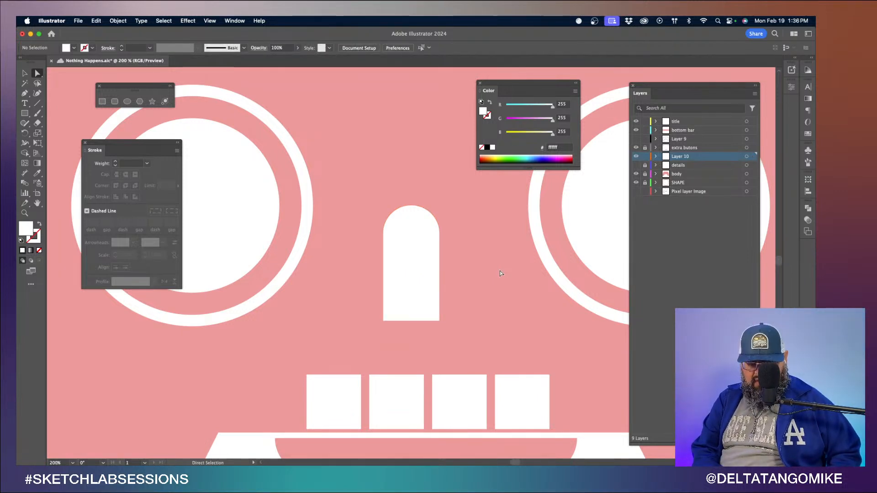
# Shorten the nose to 59.71 by 91.85 pt and move it slightly right and down
pyautogui.press('super+0')
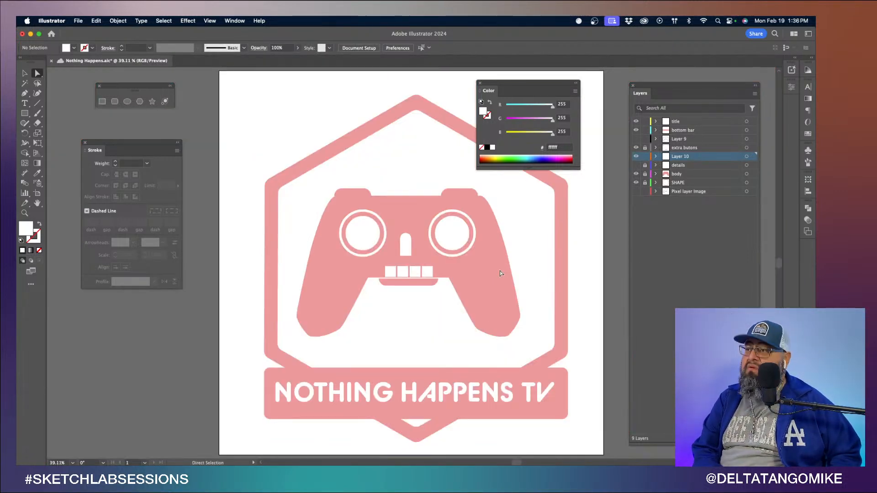
pyautogui.click(405, 243)
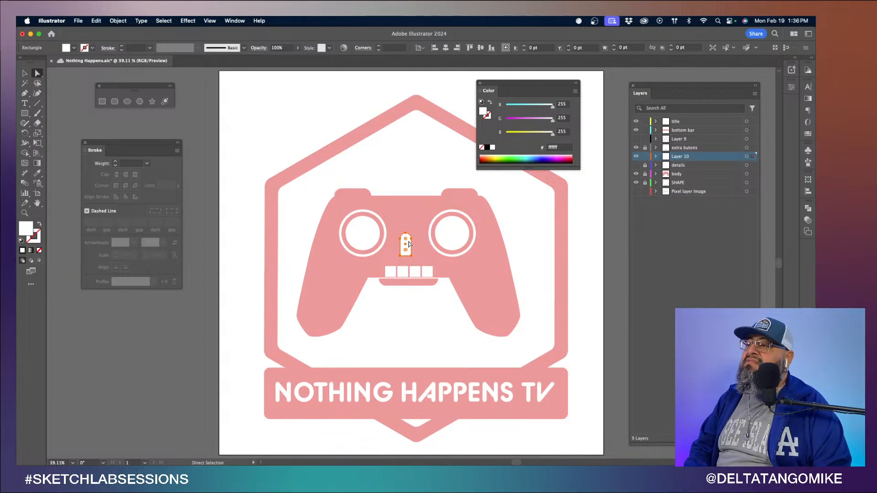
pyautogui.press('Right')
pyautogui.press('Right')
pyautogui.press('Right')
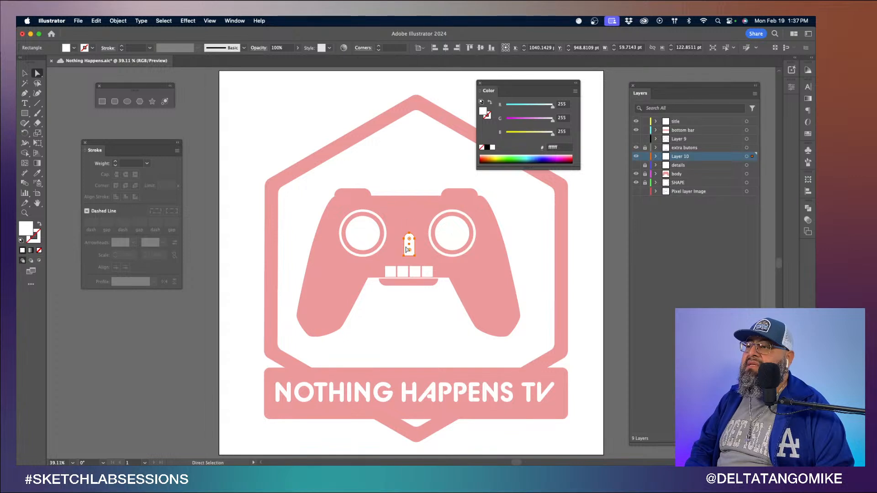
pyautogui.moveTo(401, 260); pyautogui.dragTo(427, 253)
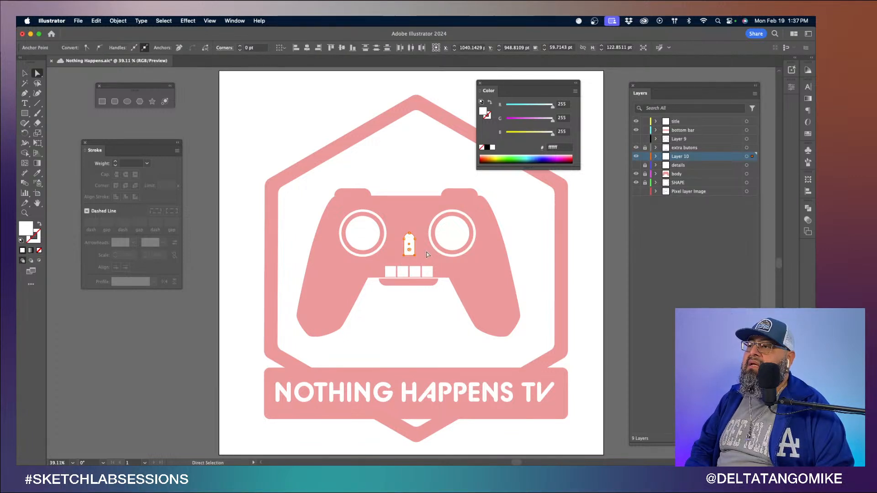
pyautogui.press('Up')
pyautogui.press('Up')
pyautogui.press('Up')
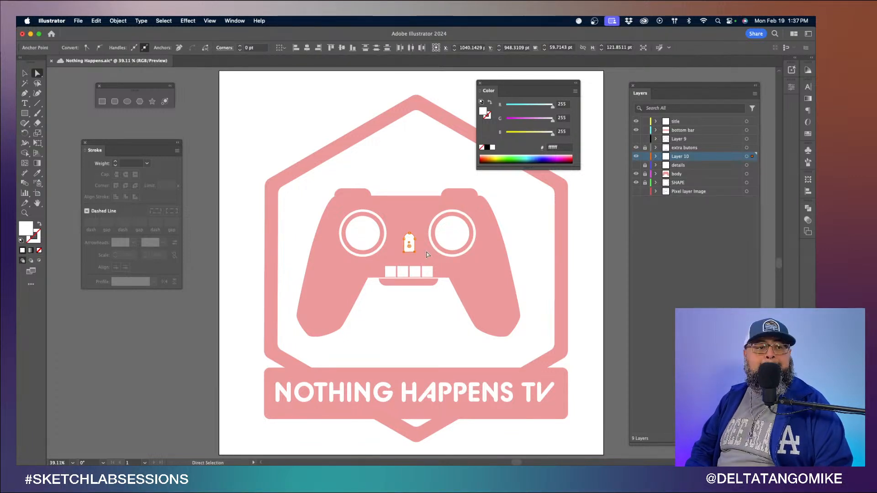
pyautogui.click(408, 245)
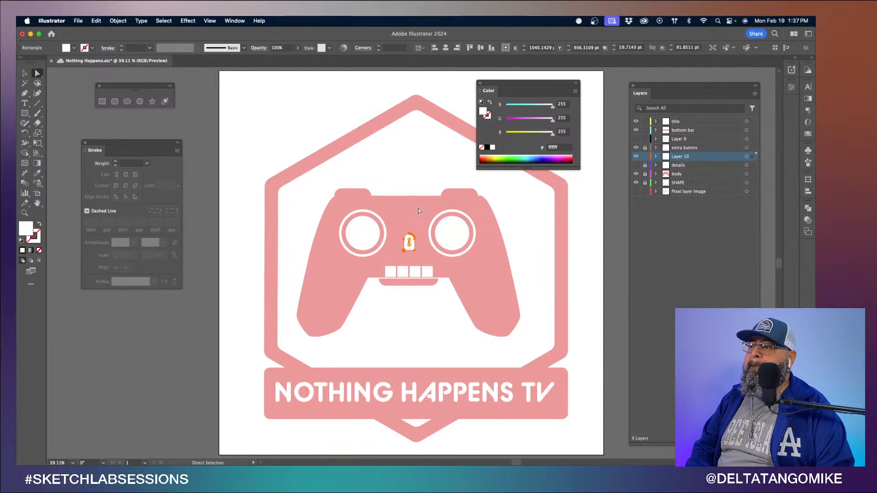
pyautogui.press('Down')
pyautogui.press('Down')
pyautogui.press('Down')
pyautogui.press('Down')
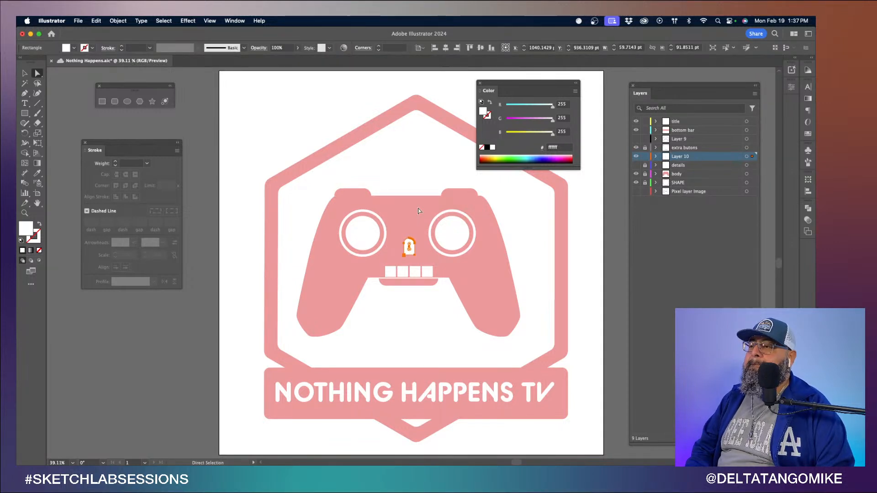
pyautogui.press('Down')
pyautogui.press('Down')
pyautogui.press('Down')
pyautogui.press('Down')
pyautogui.press('Down')
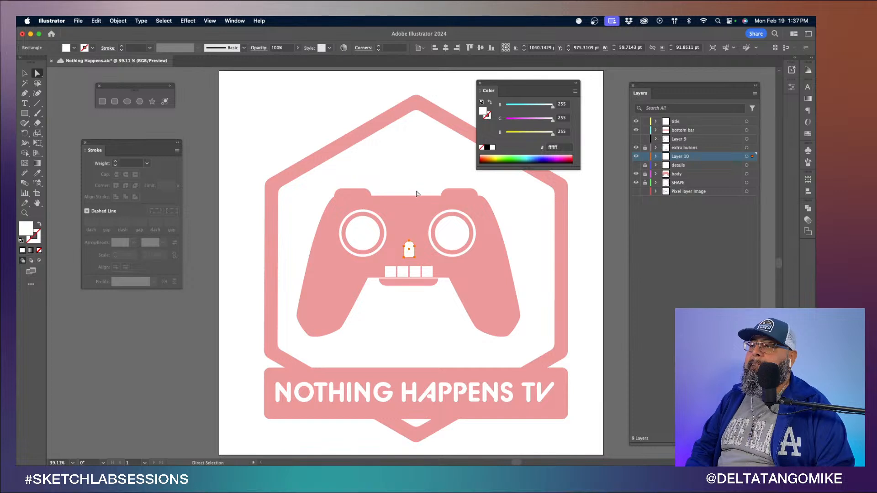
pyautogui.click(417, 194)
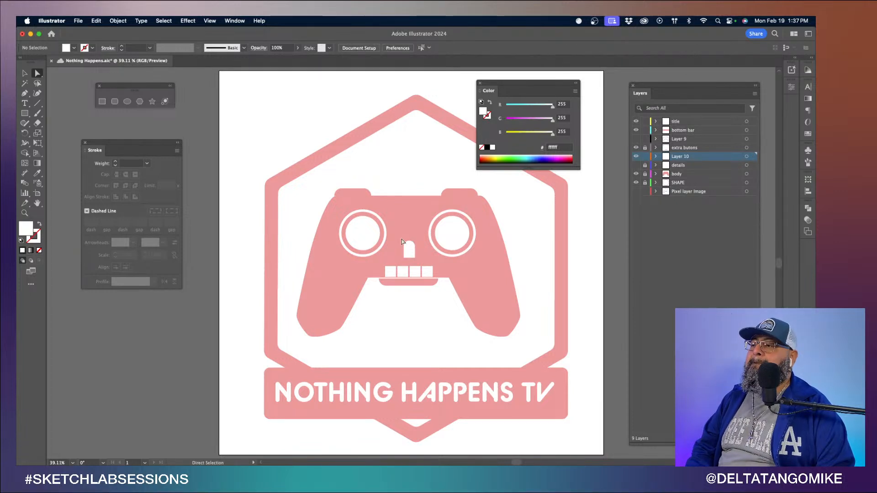
# Round the bottom corners of the four white teeth with the live-corner widget
pyautogui.press('super+1')
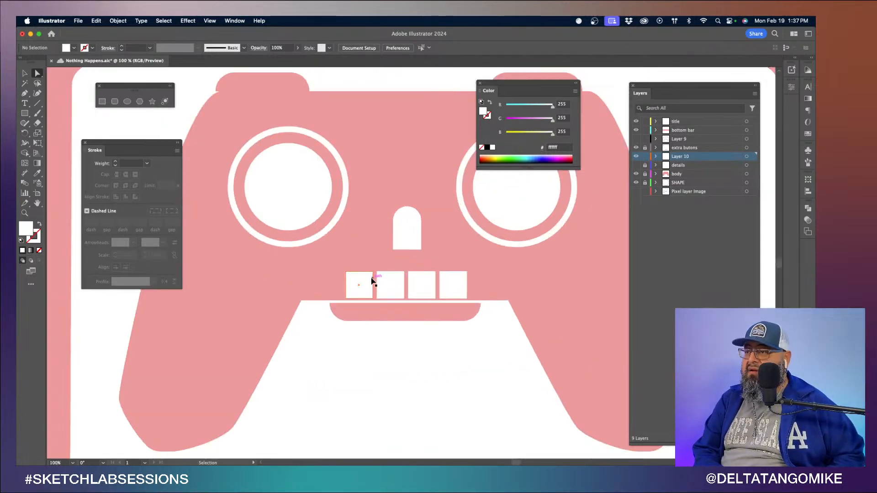
pyautogui.moveTo(456, 313); pyautogui.dragTo(502, 300)
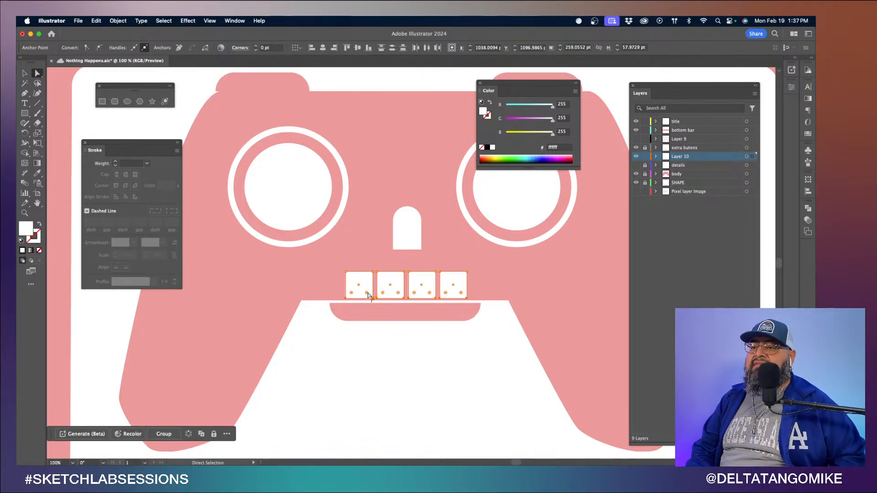
pyautogui.moveTo(368, 292); pyautogui.dragTo(368, 295)
pyautogui.click(473, 377)
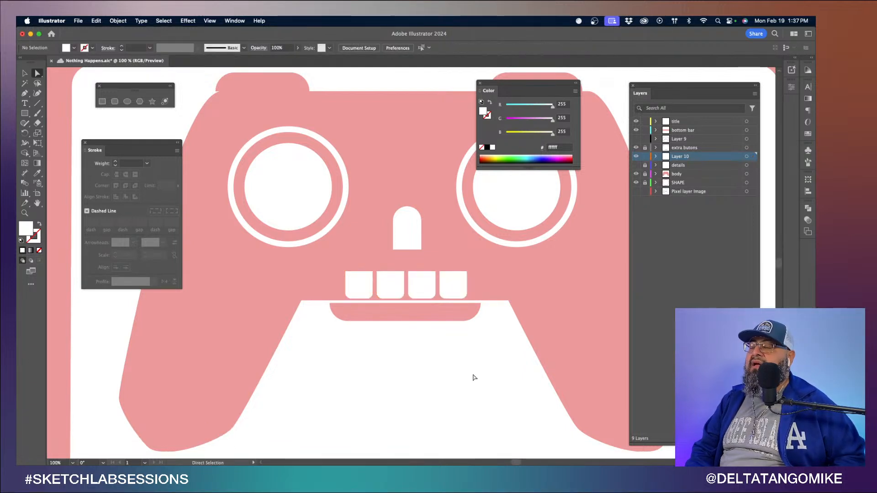
# Soften the nose's top corners, then unlock the extra butons layer
pyautogui.scroll(1, 473, 376)
pyautogui.hscroll(2, 473, 376)
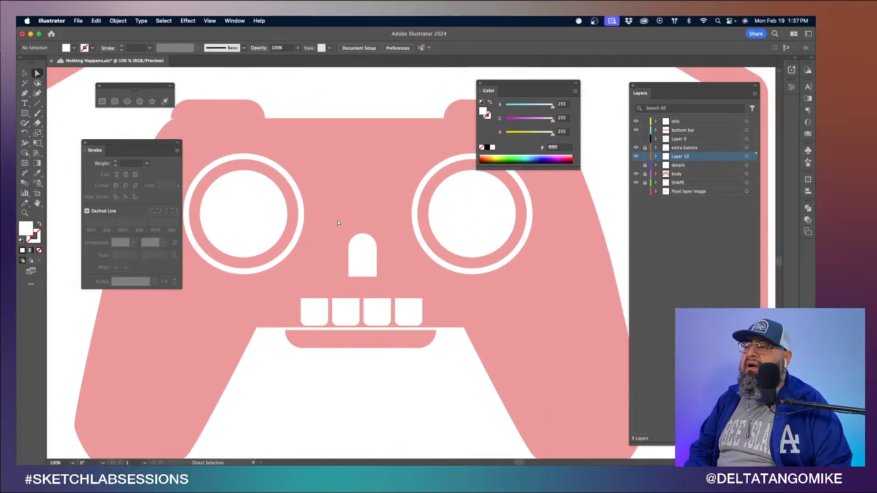
pyautogui.moveTo(338, 221); pyautogui.dragTo(366, 245)
pyautogui.click(404, 271)
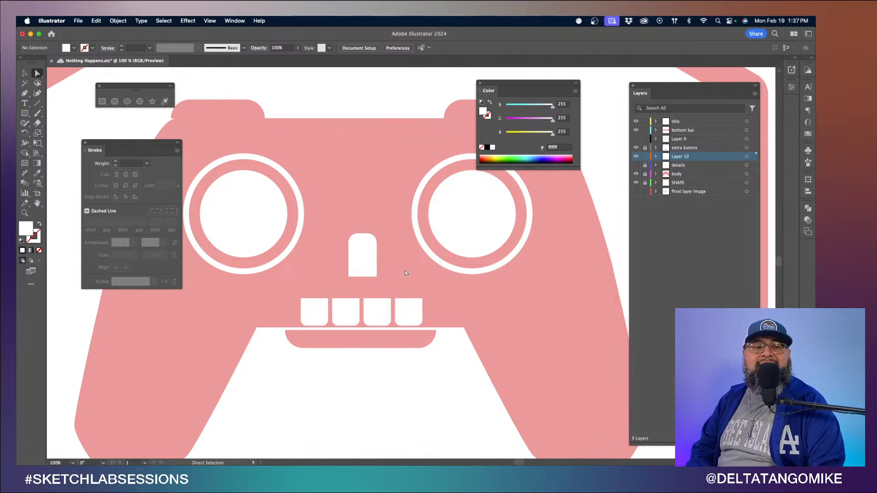
pyautogui.scroll(-5, 404, 270)
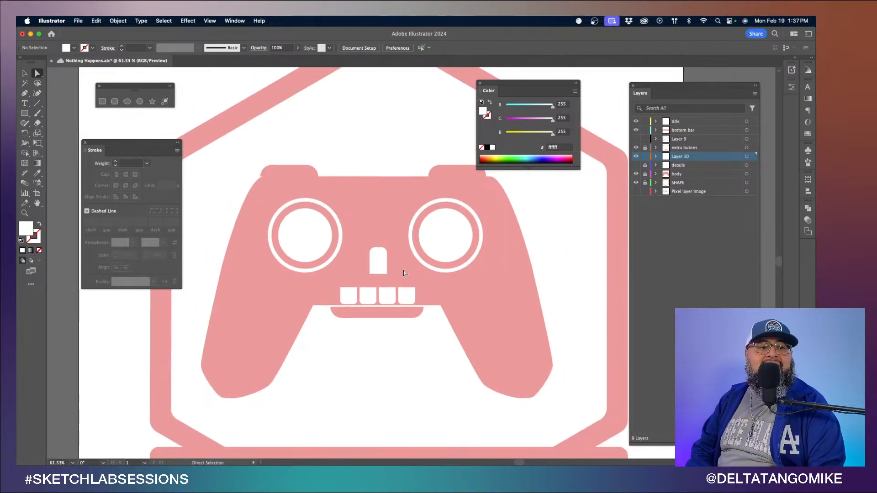
pyautogui.hscroll(1, 403, 270)
pyautogui.scroll(1, 404, 270)
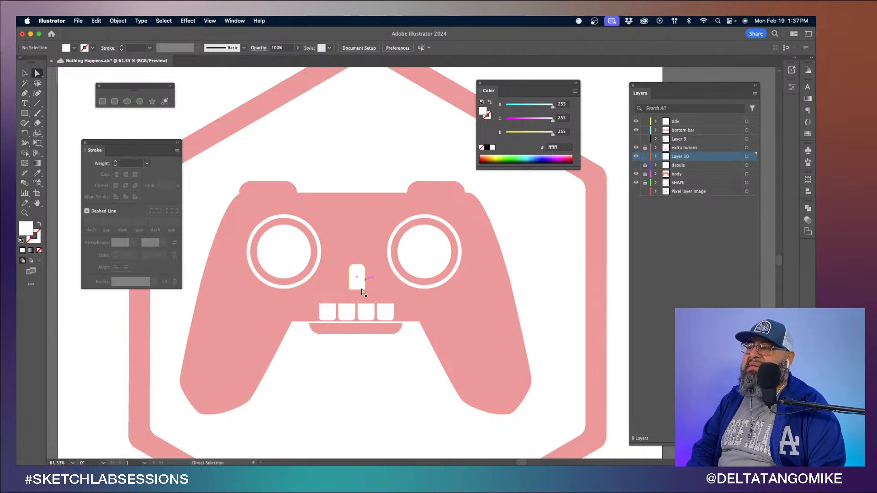
pyautogui.click(645, 148)
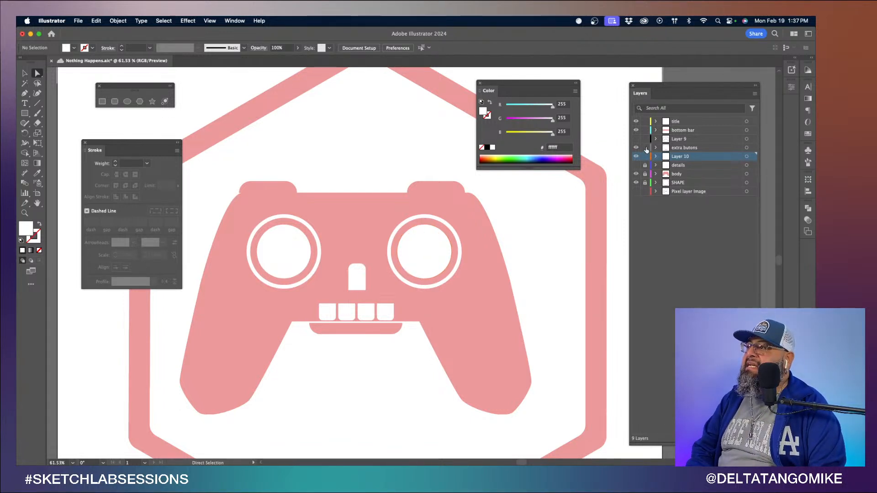
# Nudge the whole top bumpers shape one step right, then fit the artboard in view
pyautogui.moveTo(249, 165); pyautogui.dragTo(456, 187)
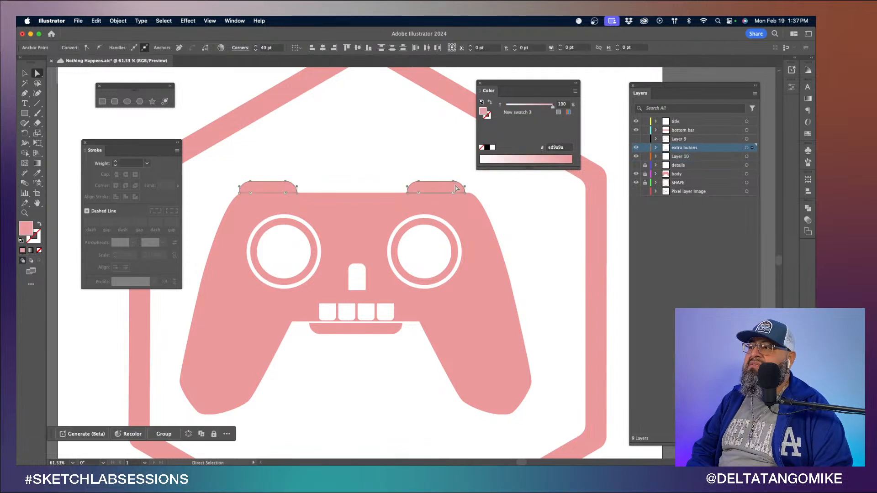
pyautogui.click(25, 73)
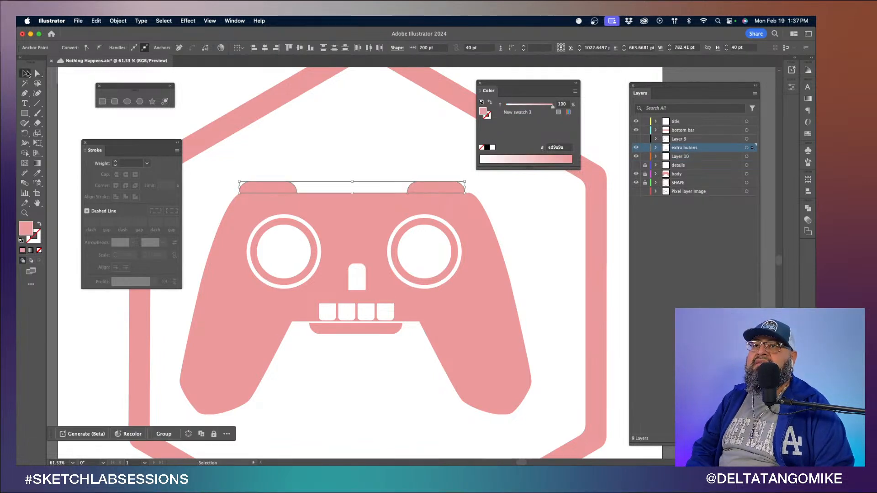
pyautogui.click(360, 130)
pyautogui.moveTo(249, 157); pyautogui.dragTo(437, 188)
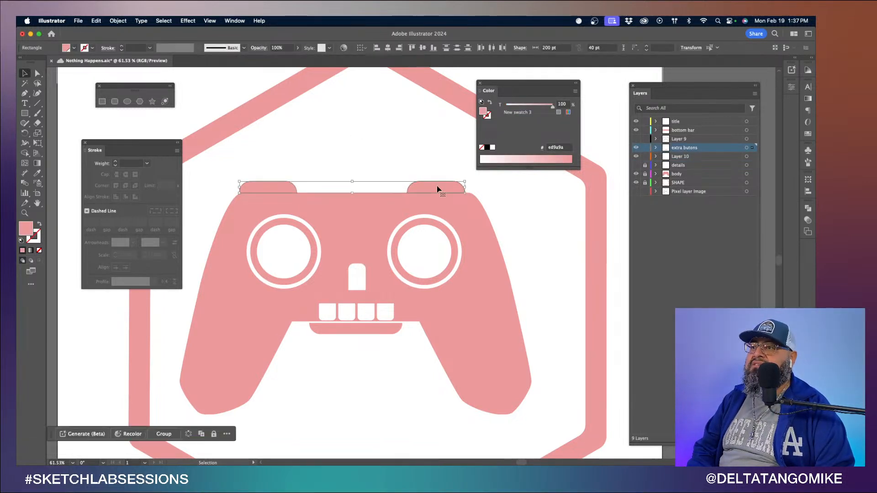
pyautogui.press('Right')
pyautogui.press('Right')
pyautogui.press('Right')
pyautogui.press('Right')
pyautogui.press('Right')
pyautogui.press('Right')
pyautogui.press('Right')
pyautogui.press('Right')
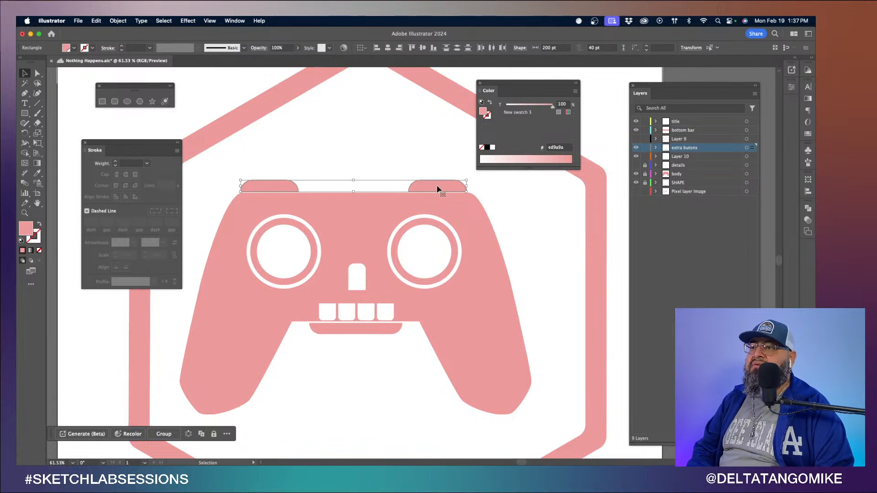
pyautogui.click(414, 153)
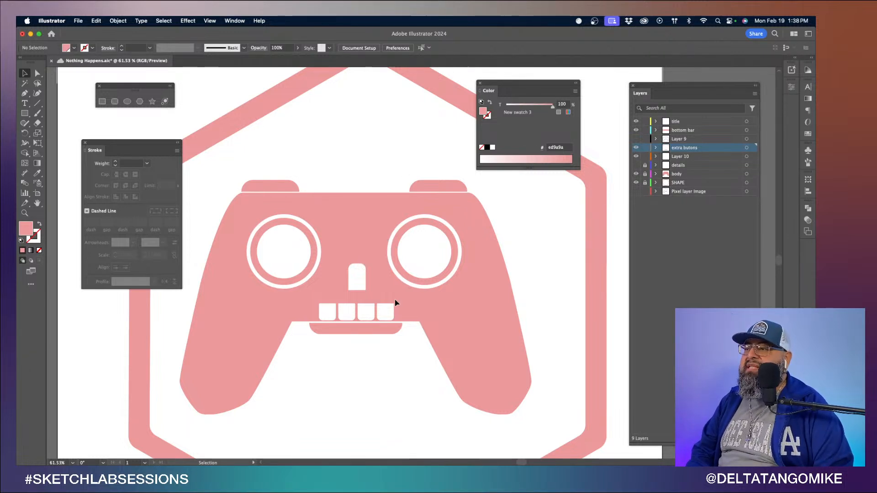
pyautogui.click(381, 327)
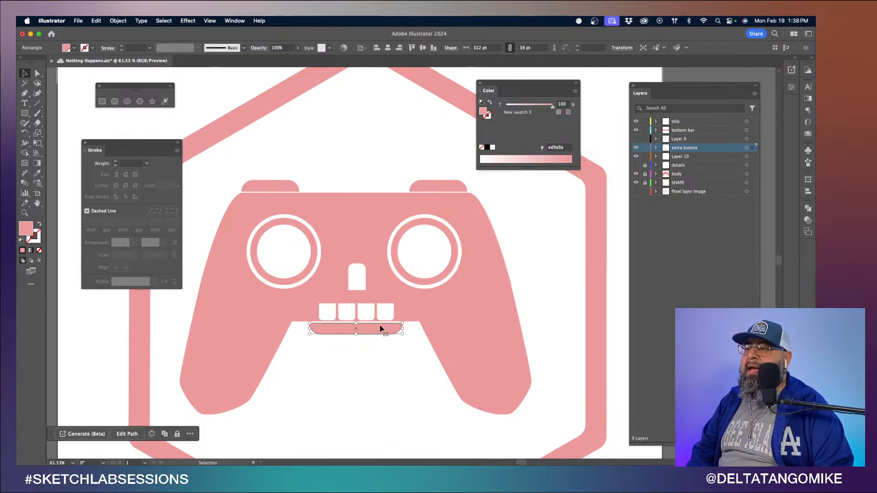
pyautogui.click(386, 363)
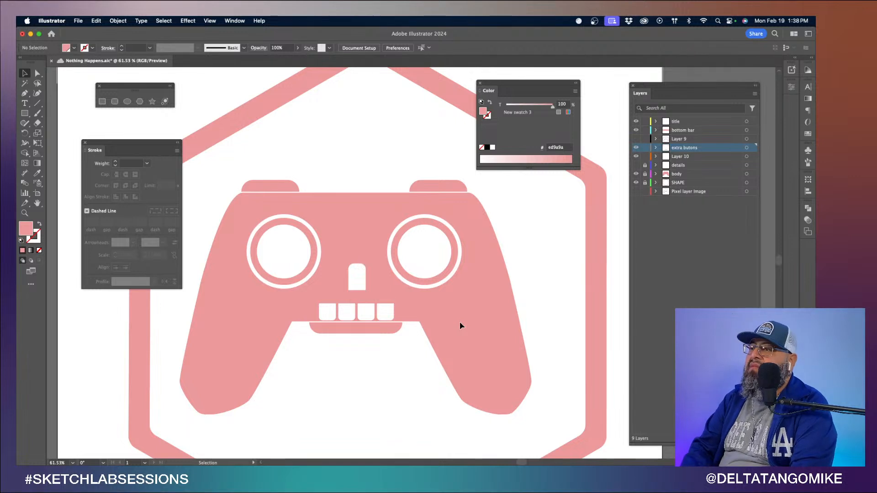
pyautogui.press('super+0')
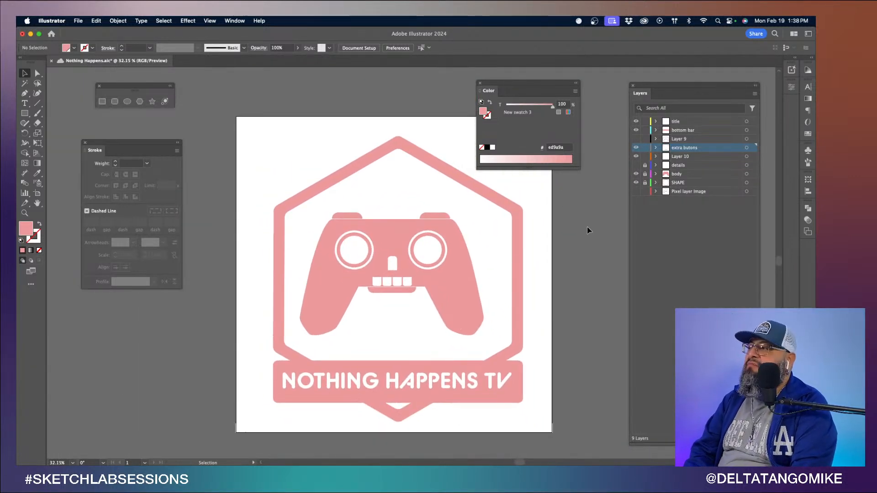
# Toggle the SHAPE layer's hexagon on and off to compare versions, leaving it visible
pyautogui.click(636, 183)
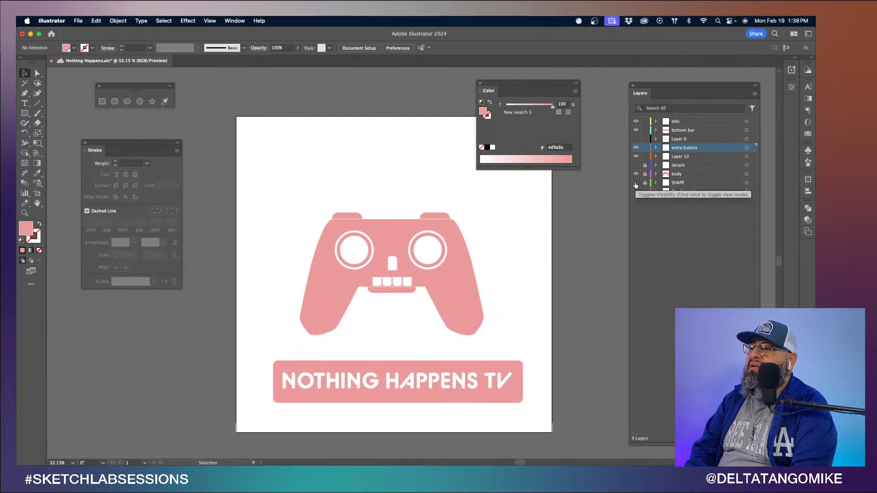
pyautogui.moveTo(644, 184); pyautogui.dragTo(645, 157)
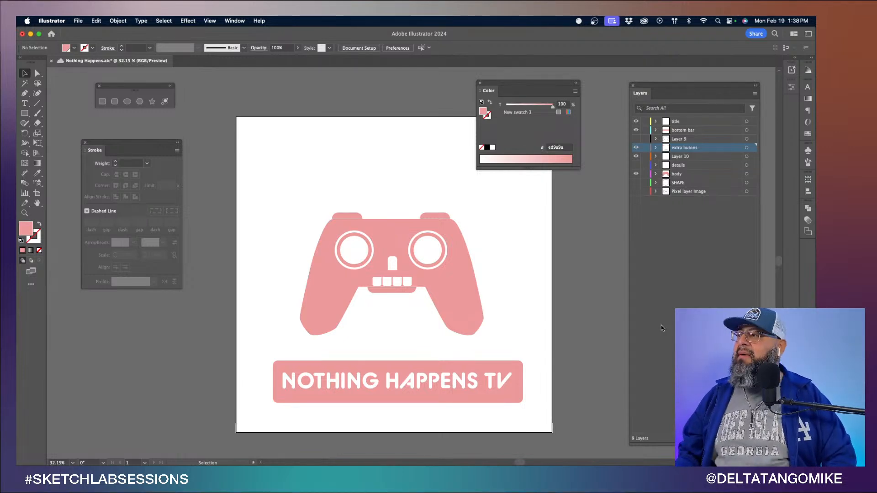
pyautogui.click(637, 183)
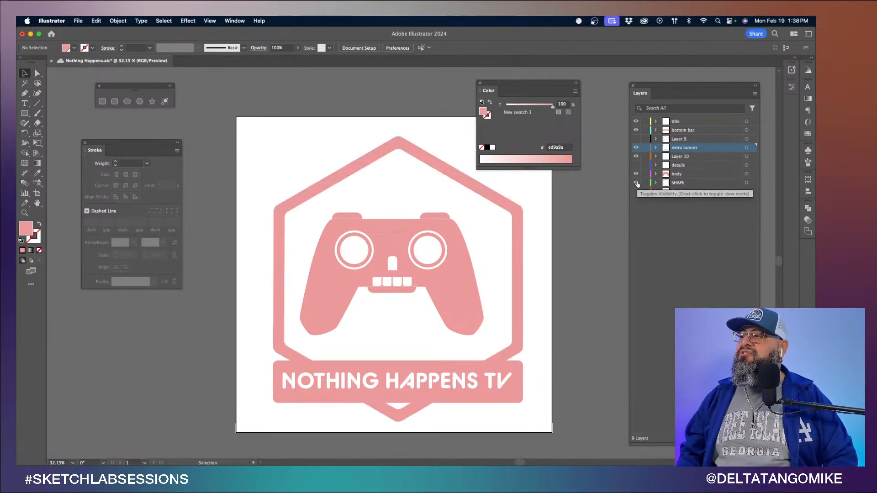
pyautogui.click(636, 183)
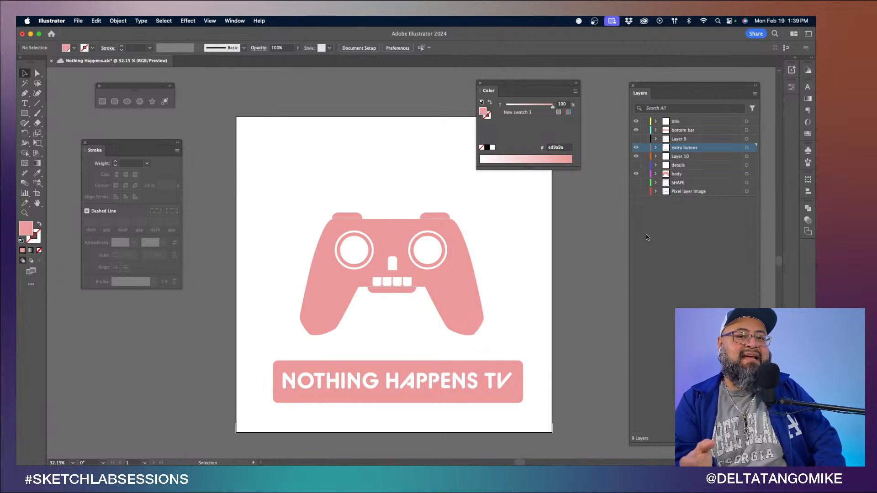
pyautogui.click(636, 182)
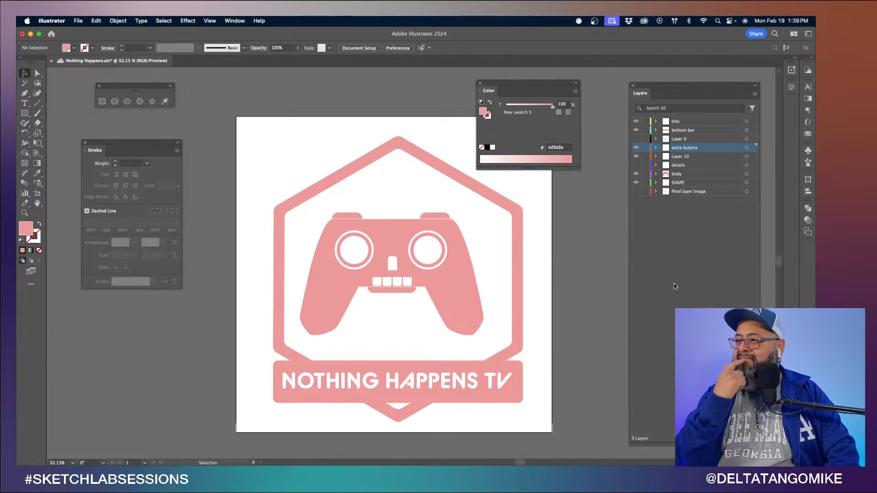
pyautogui.click(636, 182)
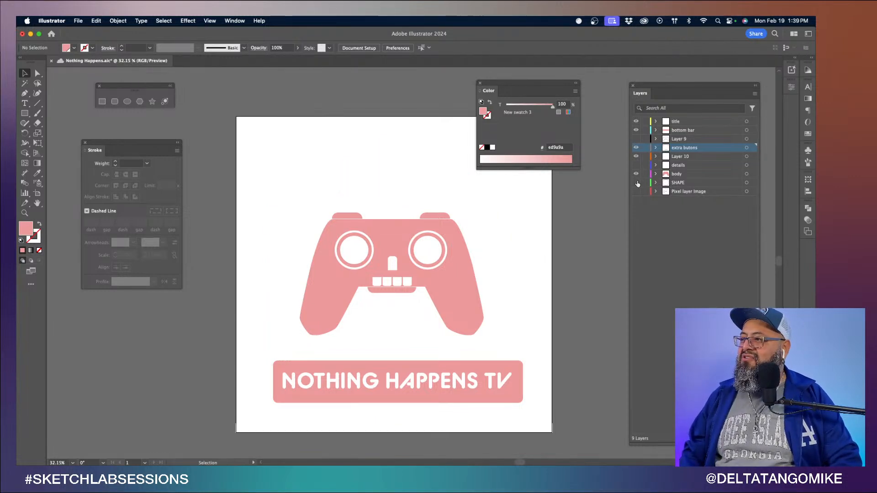
pyautogui.click(637, 182)
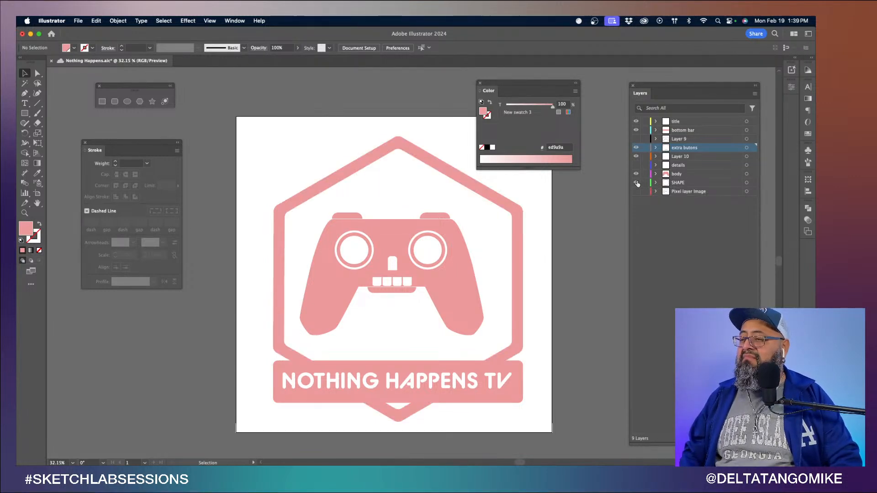
pyautogui.click(636, 183)
pyautogui.click(637, 183)
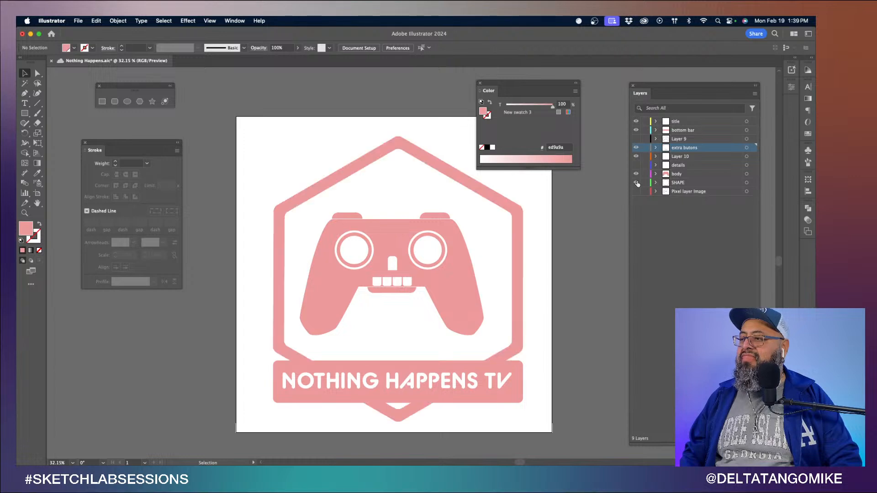
pyautogui.click(638, 183)
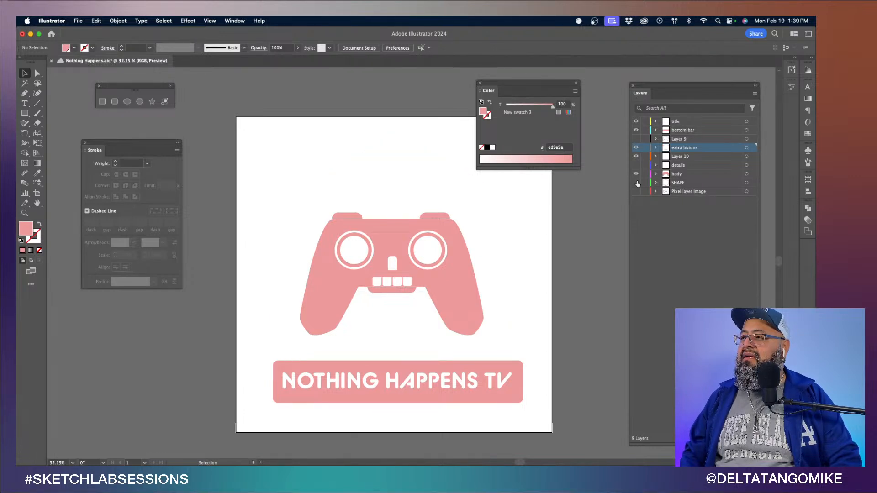
pyautogui.click(637, 184)
pyautogui.scroll(-5, 598, 221)
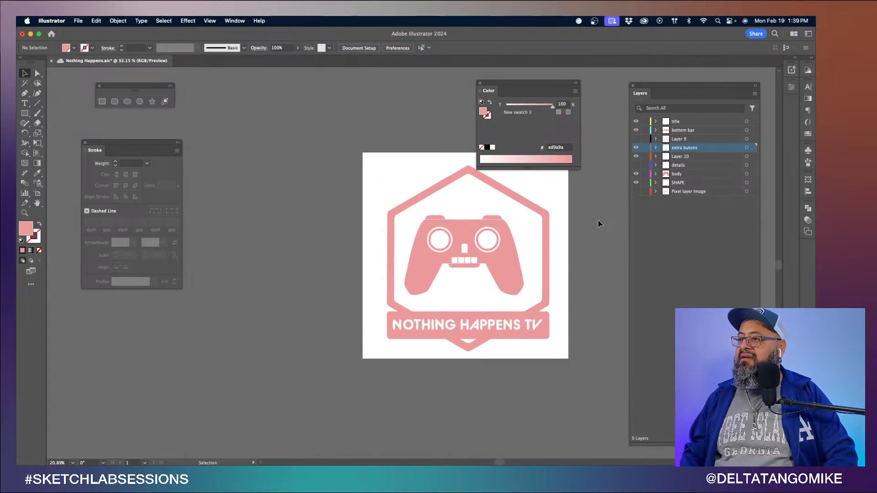
# Move the Color panel out of the way and save the badge document
pyautogui.hscroll(5, 599, 221)
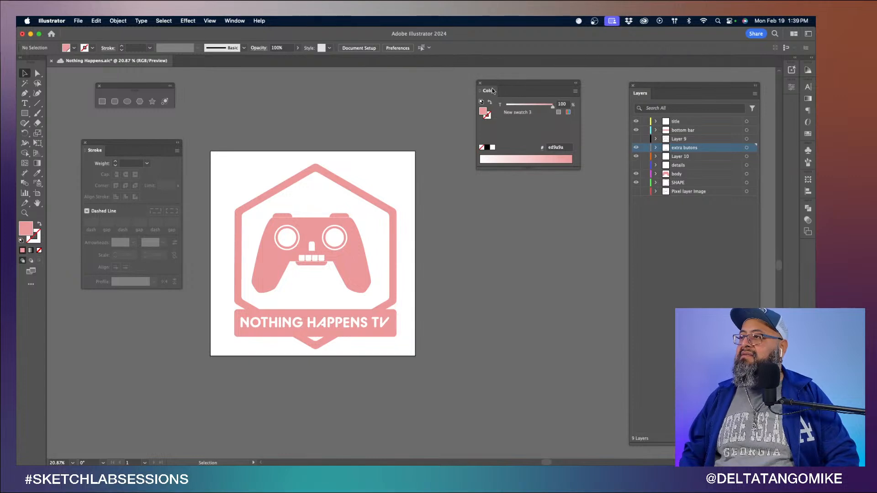
pyautogui.moveTo(479, 91)
pyautogui.mouseDown()
pyautogui.moveTo(354, 94)
pyautogui.moveTo(89, 129)
pyautogui.moveTo(98, 151)
pyautogui.moveTo(111, 153)
pyautogui.moveTo(806, 191)
pyautogui.mouseUp()
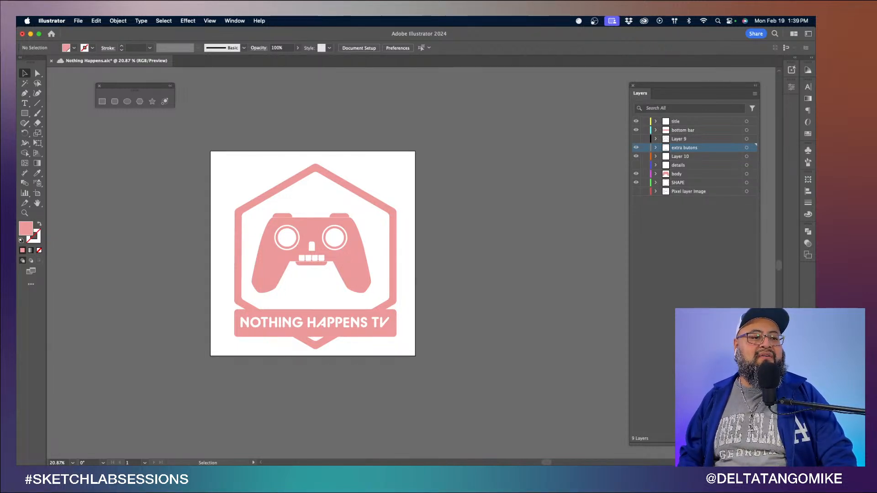
pyautogui.press('super+Tab')
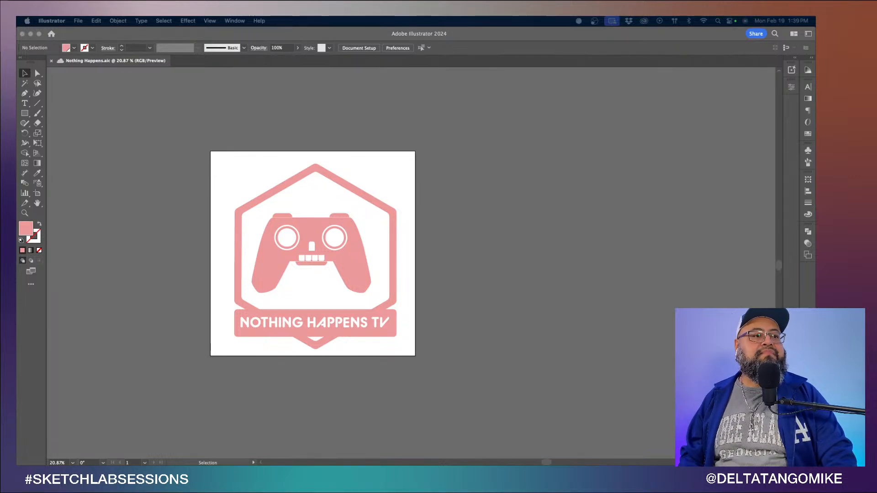
pyautogui.click(497, 247)
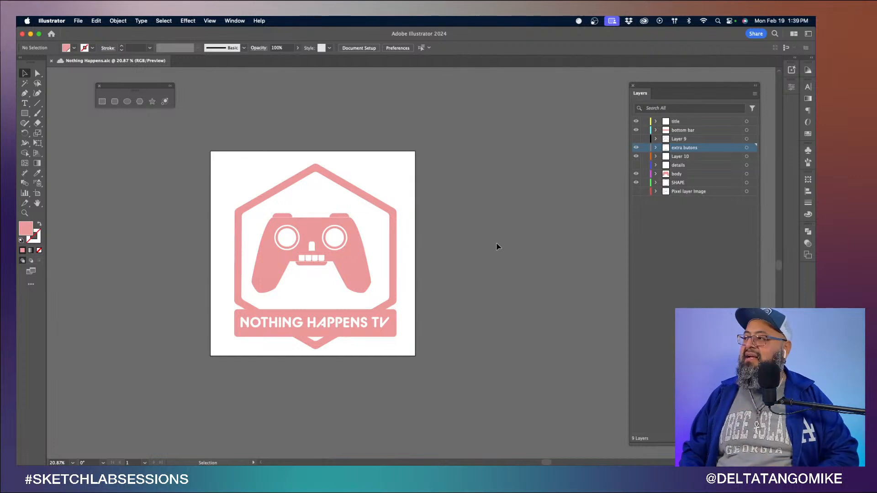
# Shift the view left and lock every layer in the Layers panel
pyautogui.scroll(1, 497, 247)
pyautogui.hscroll(1, 497, 247)
pyautogui.scroll(1, 497, 247)
pyautogui.hscroll(1, 497, 247)
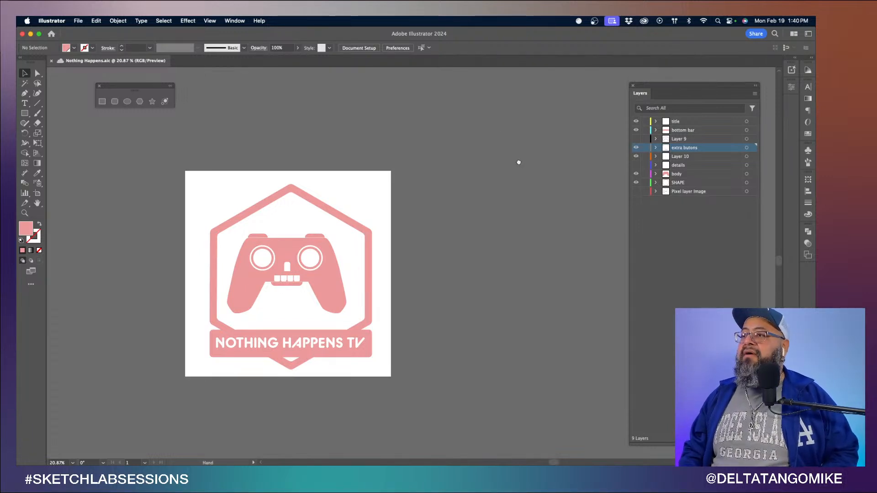
pyautogui.moveTo(519, 163); pyautogui.dragTo(451, 127)
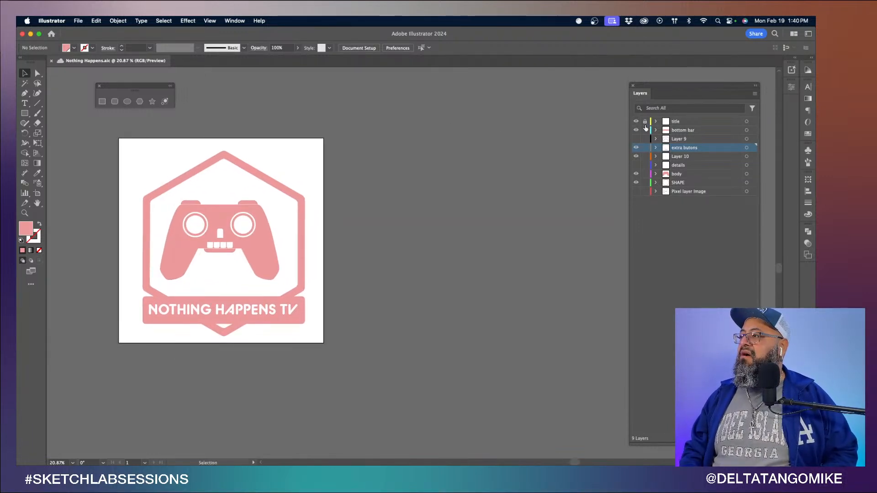
pyautogui.moveTo(645, 128); pyautogui.dragTo(646, 194)
# Create a blank Artboard 1 copy to the right, then unlock all layers
pyautogui.click(38, 193)
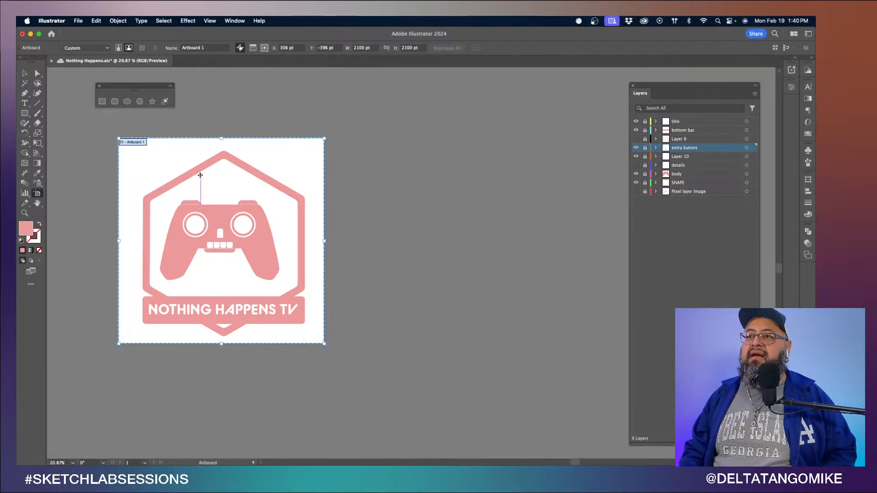
pyautogui.moveTo(200, 175); pyautogui.dragTo(465, 186)
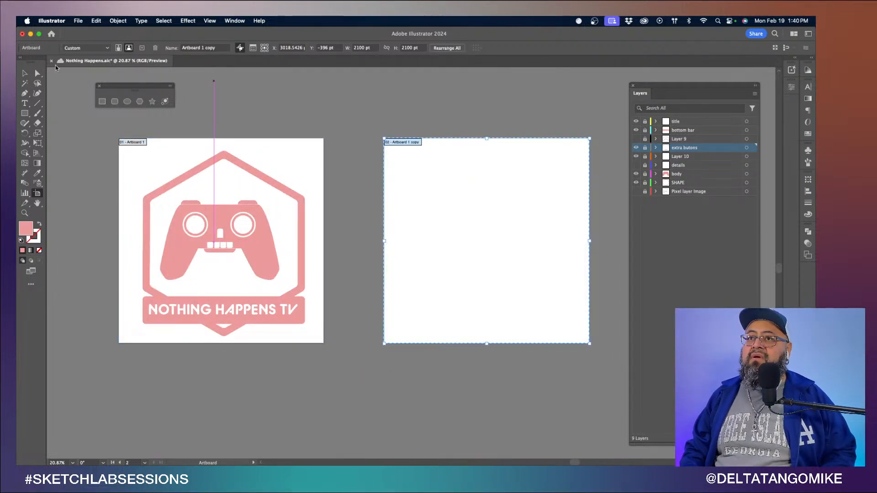
pyautogui.click(25, 73)
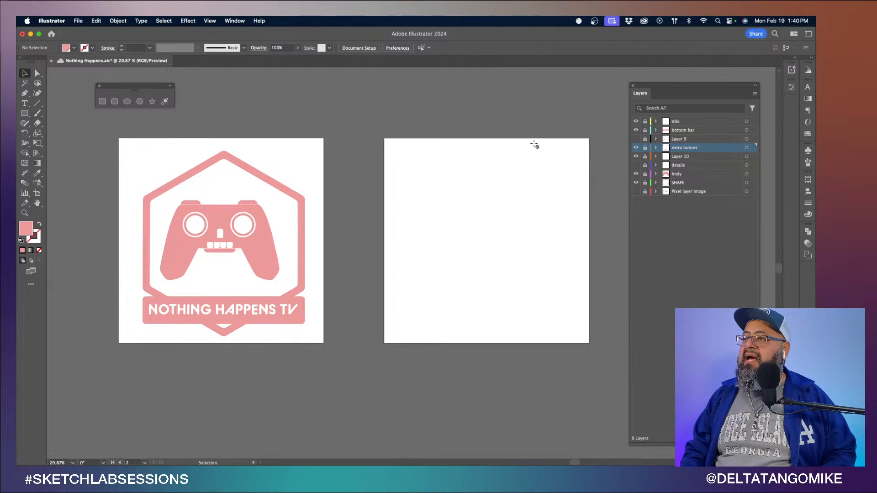
pyautogui.moveTo(645, 121); pyautogui.dragTo(646, 223)
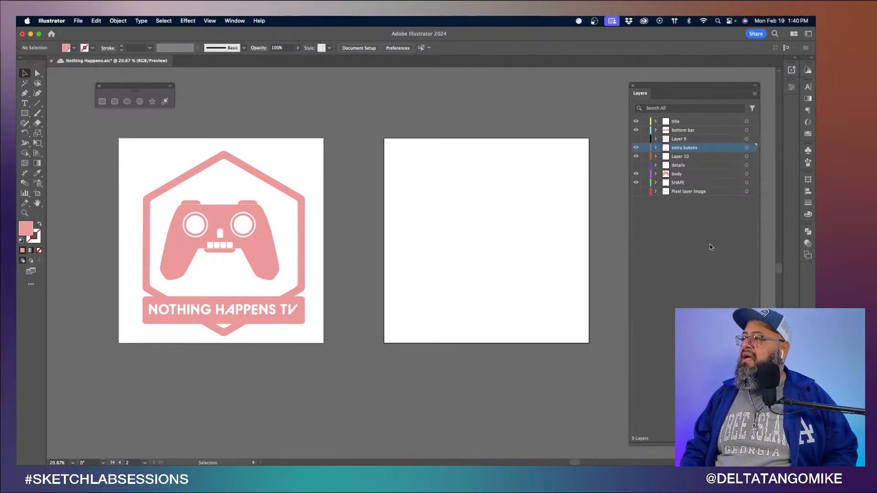
# Create Layer 11 and move title, bottom bar, extra butons, Layer 10, body and SHAPE into it
pyautogui.click(686, 123)
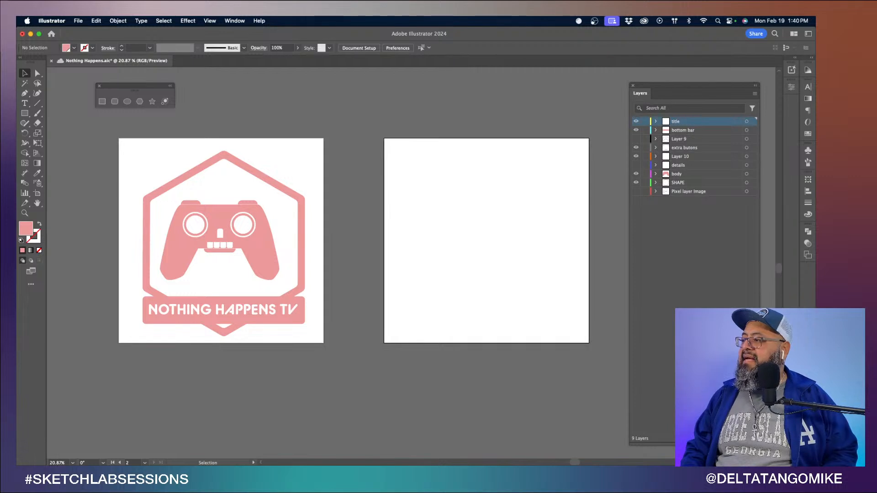
pyautogui.click(743, 439)
pyautogui.click(677, 131)
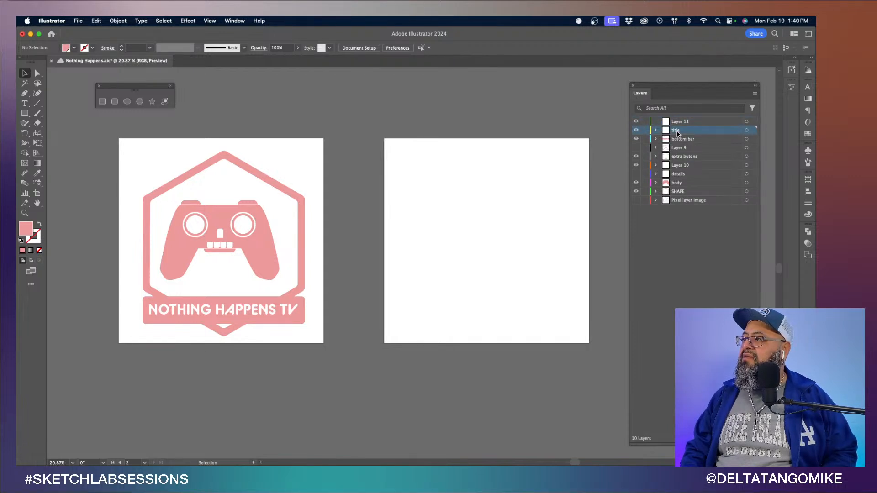
pyautogui.keyDown('shift'); pyautogui.click(681, 140); pyautogui.keyUp('shift')
pyautogui.moveTo(678, 136); pyautogui.dragTo(690, 122)
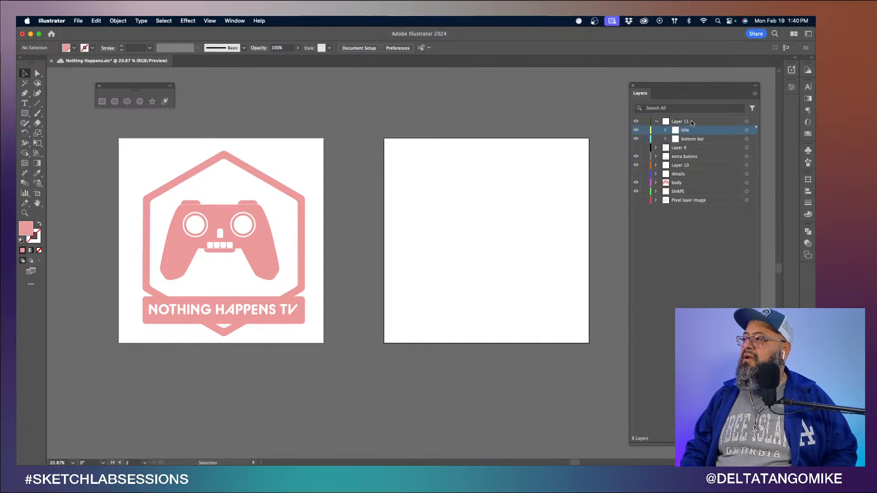
pyautogui.click(681, 157)
pyautogui.keyDown('shift'); pyautogui.click(679, 164); pyautogui.keyUp('shift')
pyautogui.moveTo(679, 164); pyautogui.dragTo(703, 142)
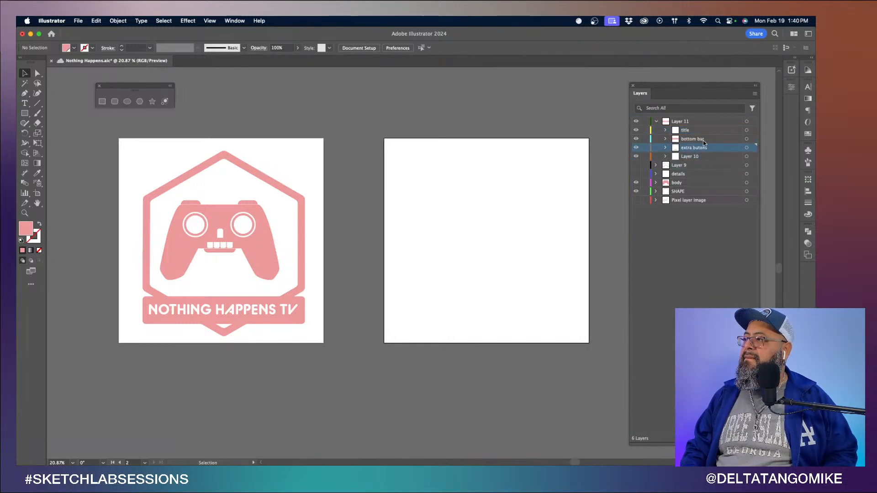
pyautogui.click(681, 184)
pyautogui.keyDown('shift'); pyautogui.click(681, 192); pyautogui.keyUp('shift')
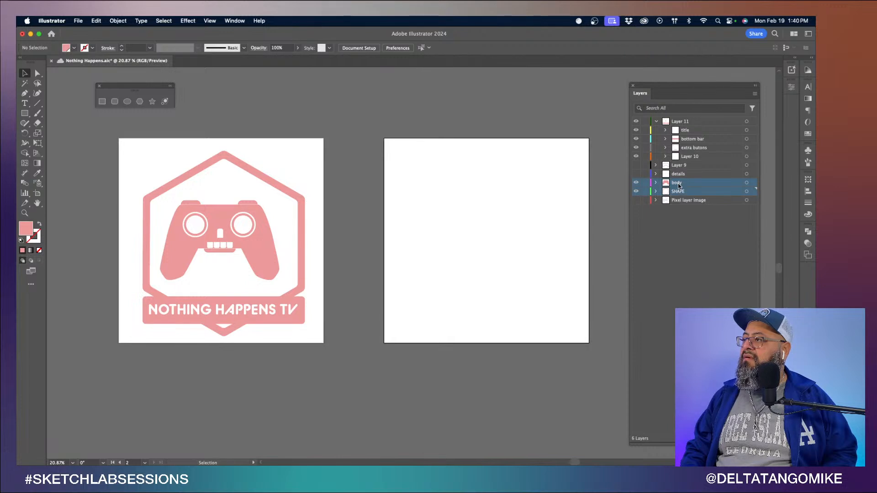
pyautogui.moveTo(681, 186); pyautogui.dragTo(700, 160)
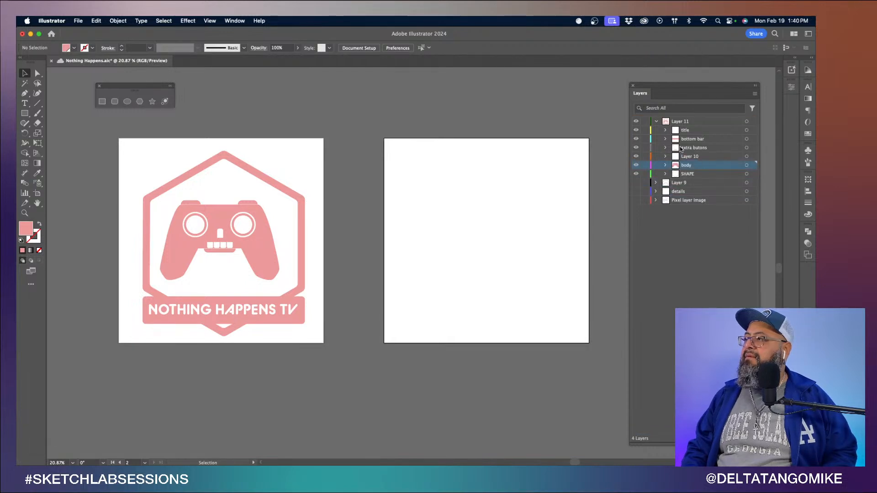
# Rename Layer 11 to NOTHING HEX
pyautogui.doubleClick(679, 121)
pyautogui.write('H')
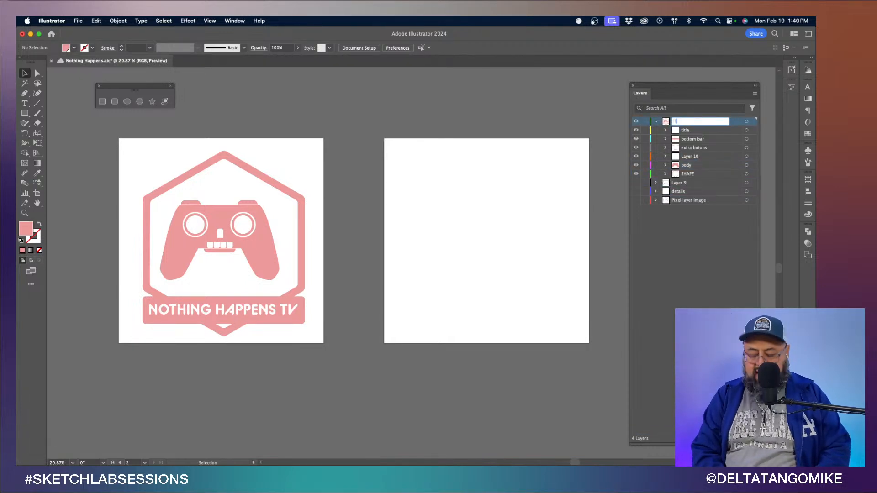
pyautogui.write('EX')
pyautogui.press('Return')
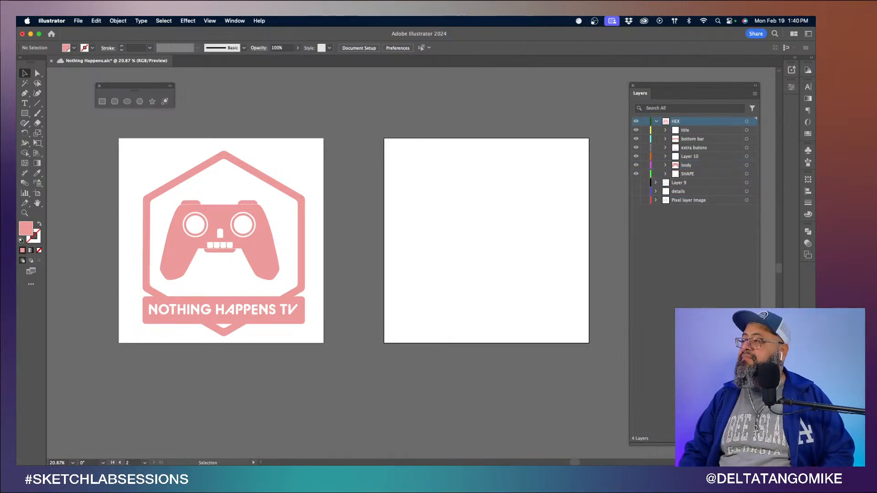
pyautogui.doubleClick(676, 122)
pyautogui.write('NOHTING')
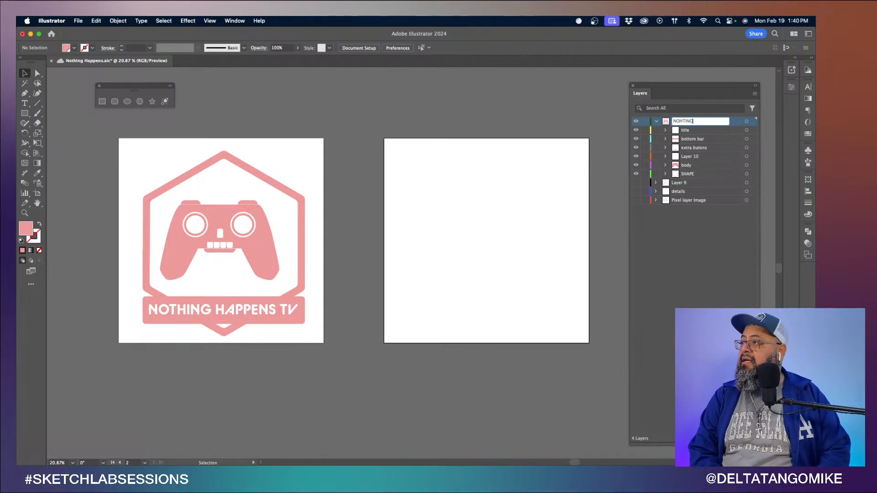
pyautogui.press('BackSpace')
pyautogui.press('BackSpace')
pyautogui.press('BackSpace')
pyautogui.press('BackSpace')
pyautogui.press('BackSpace')
pyautogui.write('TH')
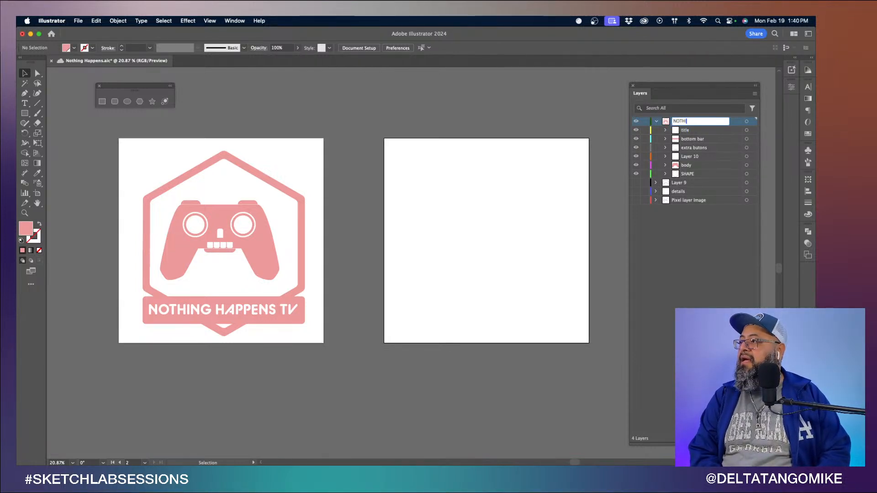
pyautogui.press('Return')
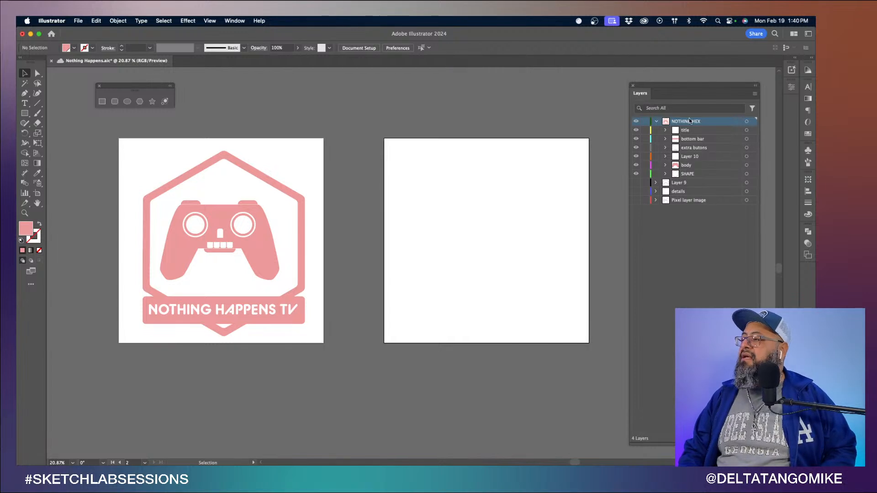
# Duplicate NOTHING HEX and rename the copy NOTHING CONTROLLER
pyautogui.click(656, 122)
pyautogui.click(747, 122)
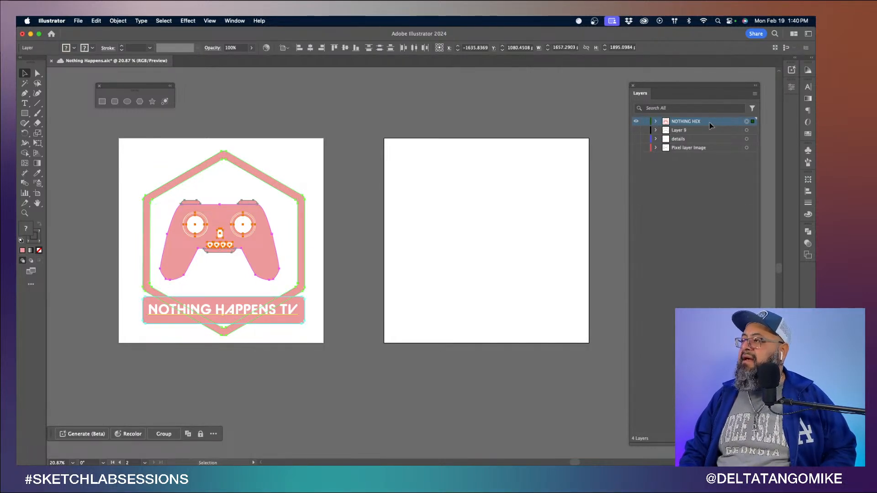
pyautogui.moveTo(710, 123); pyautogui.dragTo(716, 119)
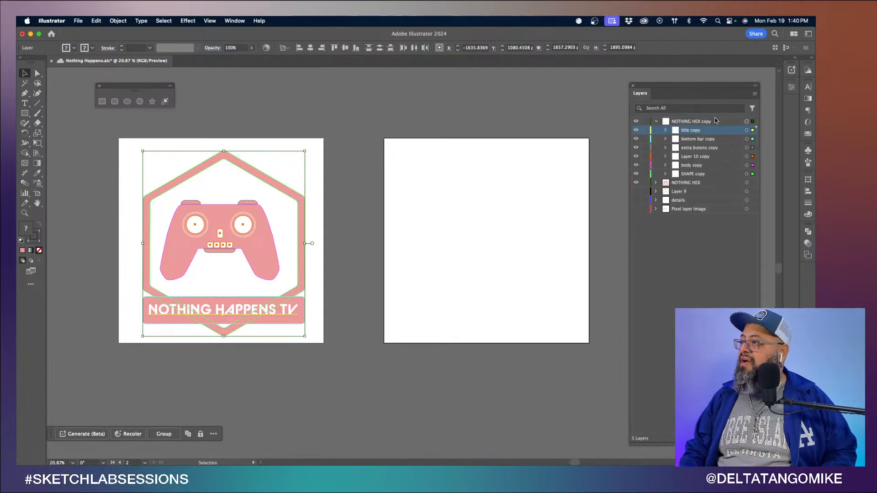
pyautogui.click(655, 122)
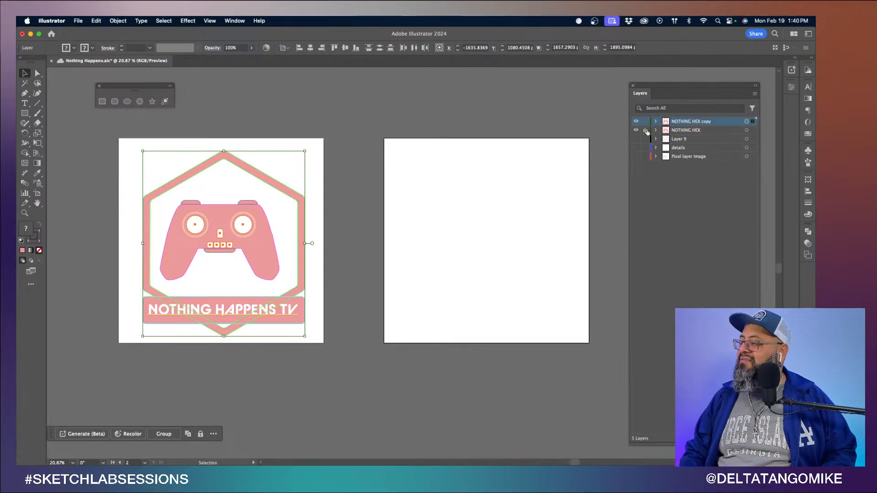
pyautogui.doubleClick(702, 123)
pyautogui.click(695, 122)
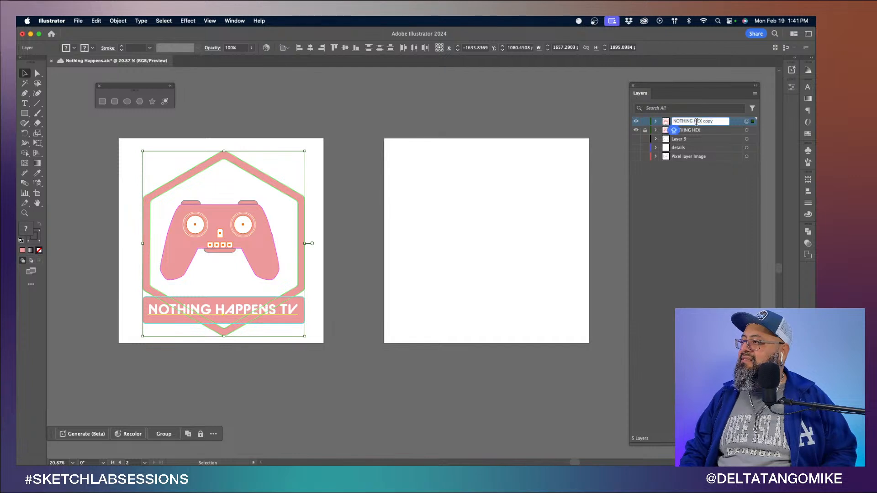
pyautogui.moveTo(694, 122); pyautogui.dragTo(725, 122)
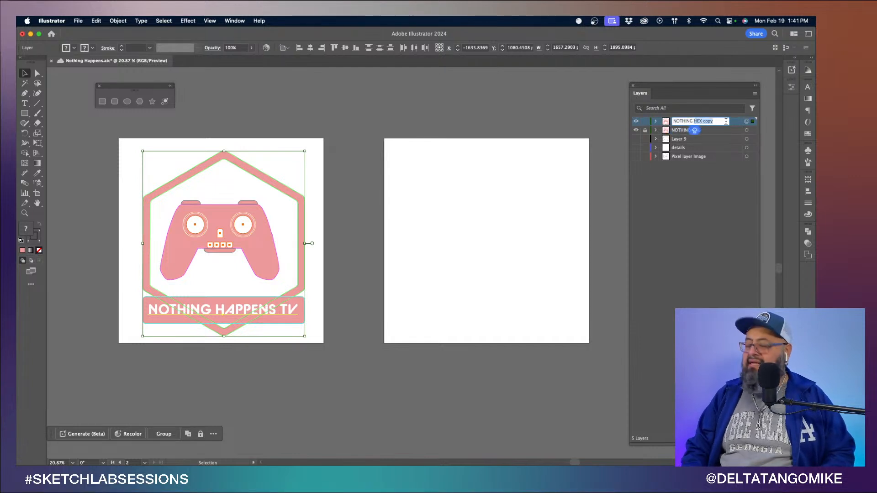
pyautogui.write('CONTROLLER')
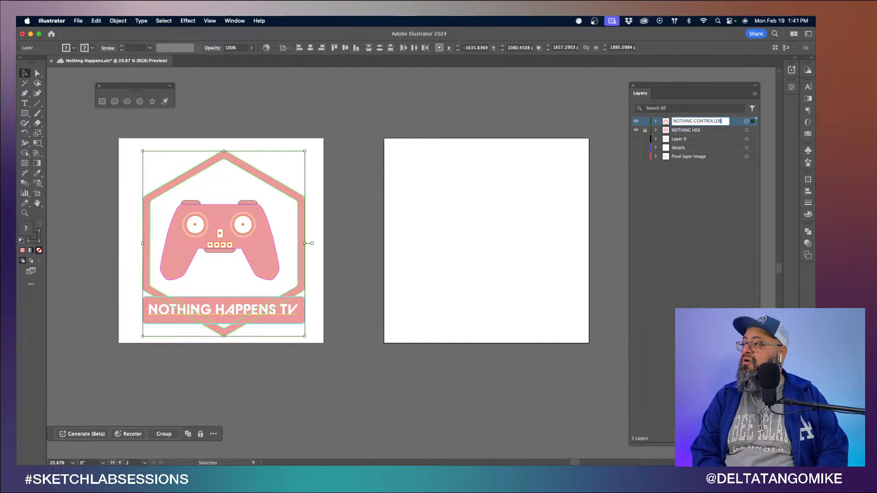
pyautogui.press('Return')
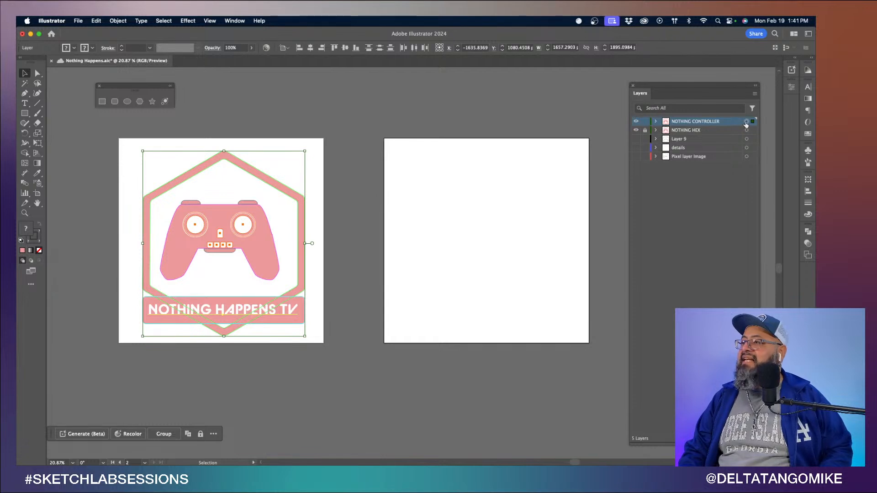
# Move the badge copy onto the right artboard and delete its SHAPE copy hexagon sublayer
pyautogui.moveTo(252, 260); pyautogui.dragTo(515, 259)
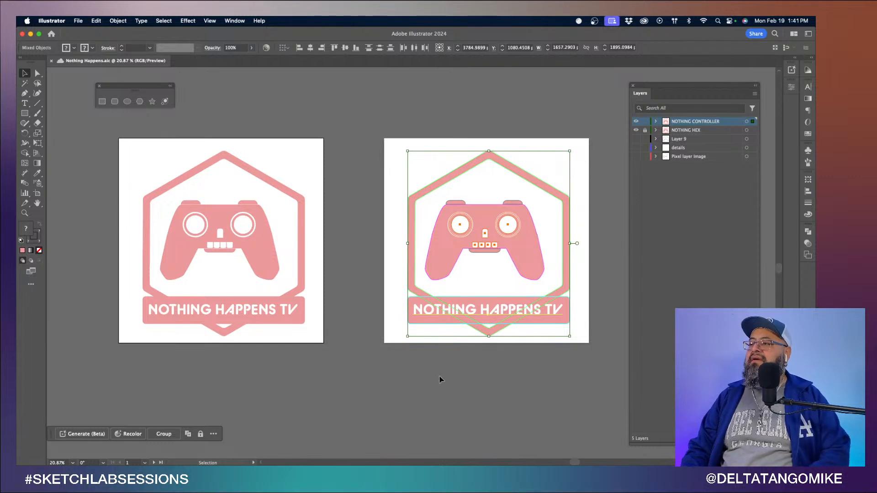
pyautogui.click(655, 122)
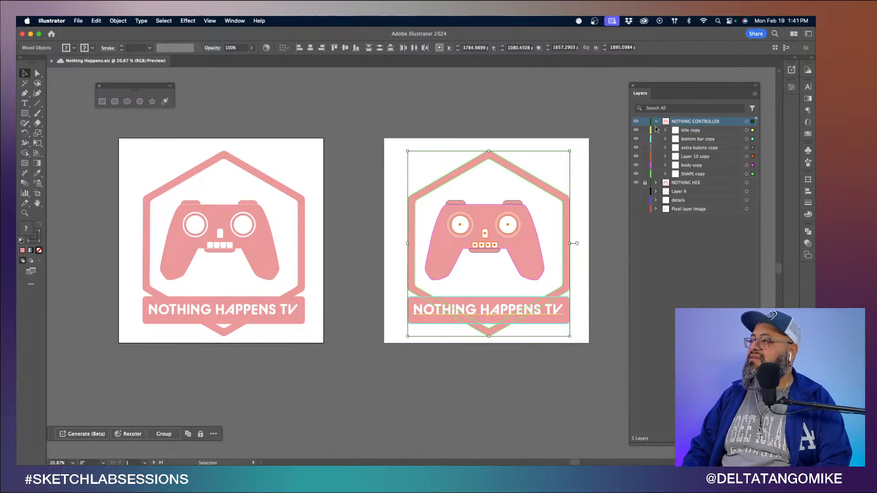
pyautogui.click(636, 174)
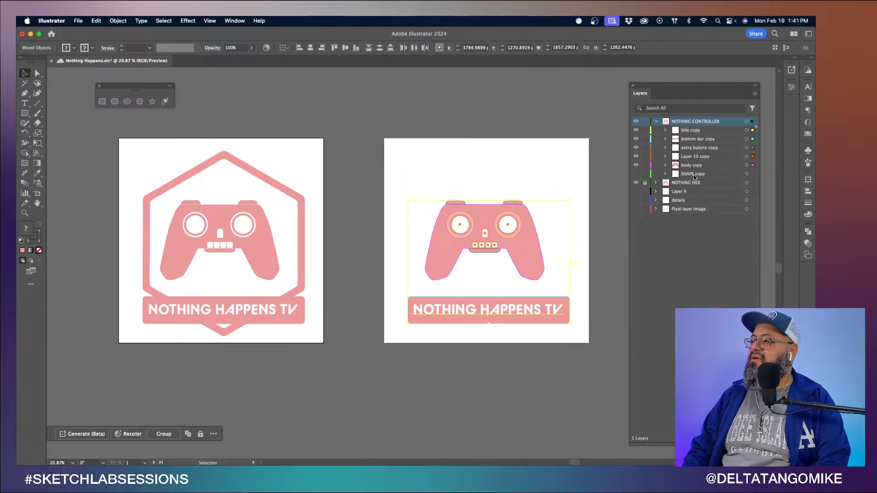
pyautogui.click(696, 175)
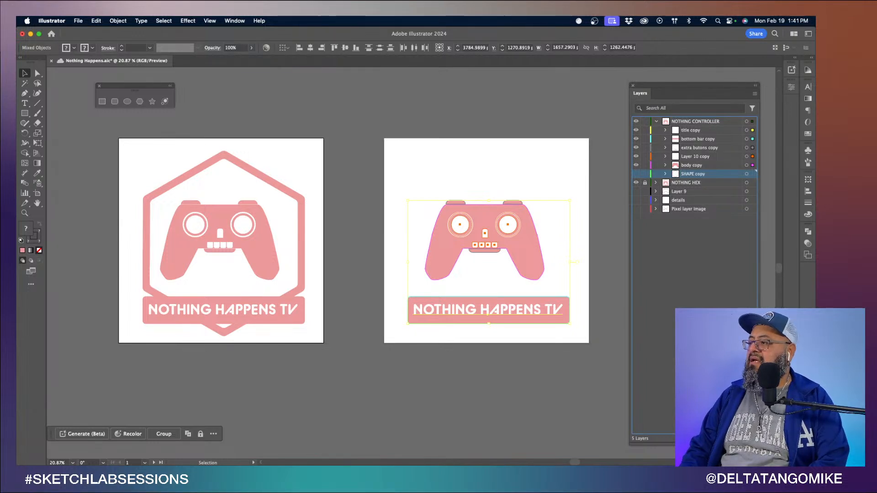
pyautogui.press('Delete')
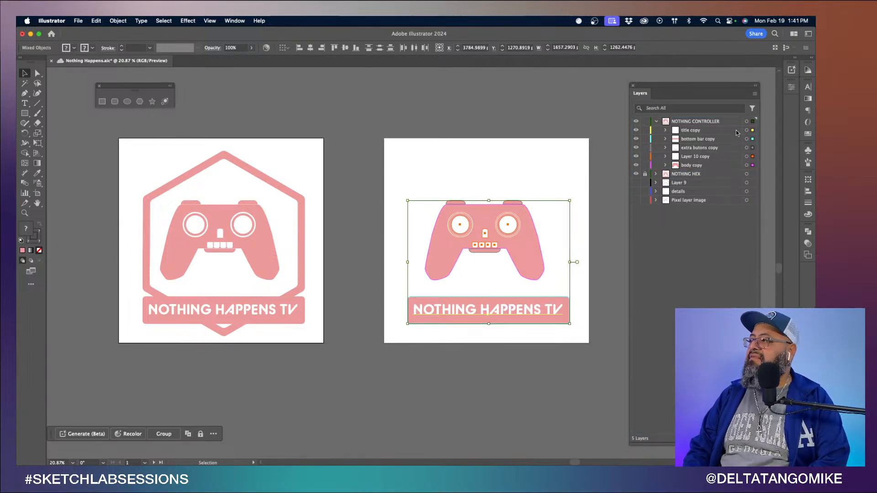
# Shift all NOTHING CONTROLLER artwork upward on the right artboard
pyautogui.click(746, 121)
pyautogui.moveTo(523, 256); pyautogui.dragTo(522, 231)
pyautogui.click(524, 339)
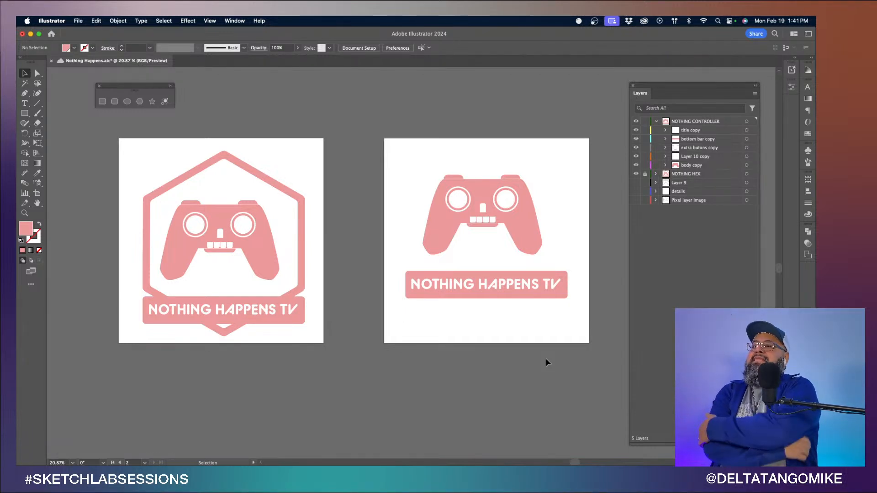
# Unlock the NOTHING HEX layer and nudge the whole hex badge a little left and up
pyautogui.click(644, 173)
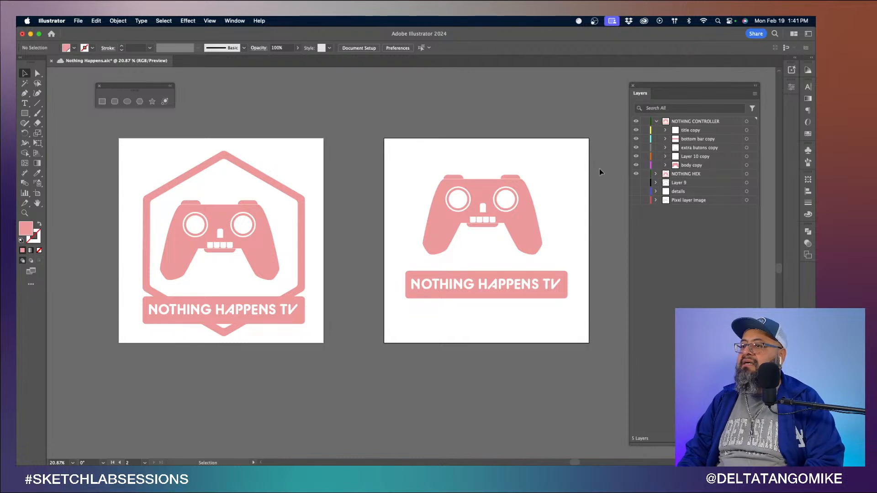
pyautogui.press('super+a')
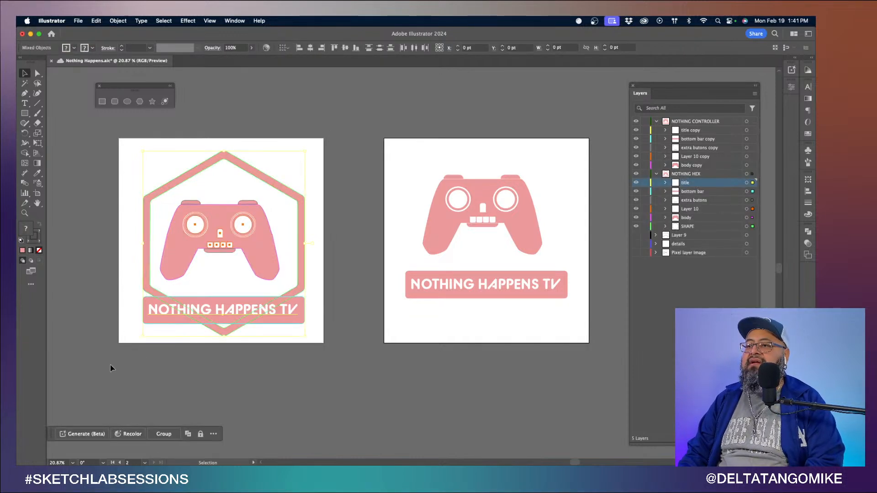
pyautogui.press('Left')
pyautogui.press('Left')
pyautogui.press('Left')
pyautogui.press('Left')
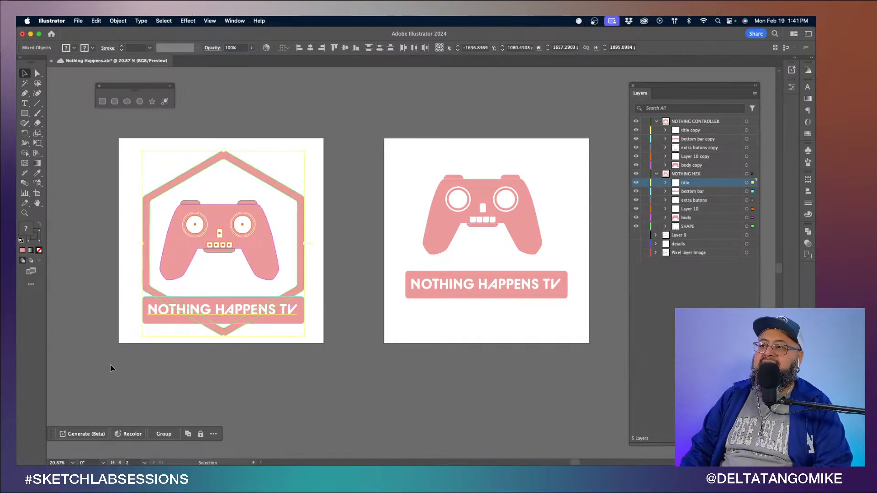
pyautogui.press('Left')
pyautogui.press('Left')
pyautogui.press('Left')
pyautogui.press('Left')
pyautogui.press('Left')
pyautogui.press('Left')
pyautogui.press('Left')
pyautogui.press('Left')
pyautogui.press('Left')
pyautogui.press('Left')
pyautogui.press('Left')
pyautogui.press('Left')
pyautogui.press('Left')
pyautogui.press('Left')
pyautogui.press('Left')
pyautogui.press('Left')
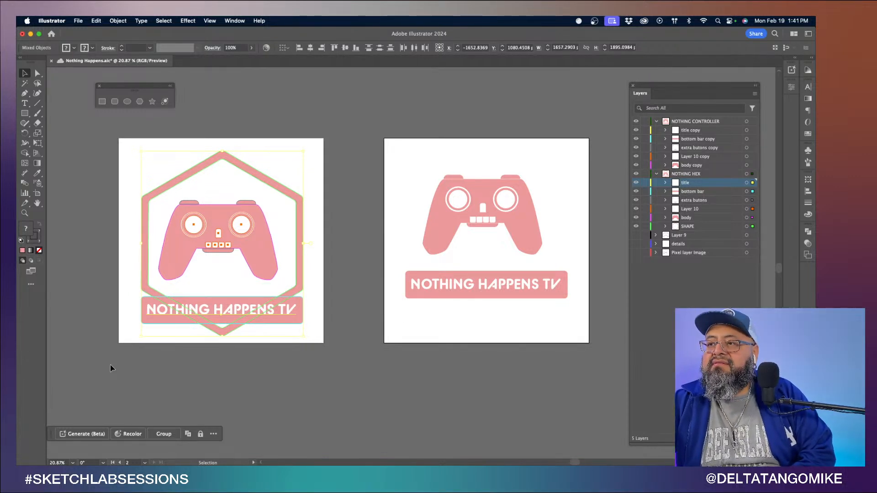
pyautogui.press('Up')
pyautogui.press('Up')
pyautogui.press('Up')
pyautogui.press('Up')
pyautogui.press('Up')
pyautogui.press('Up')
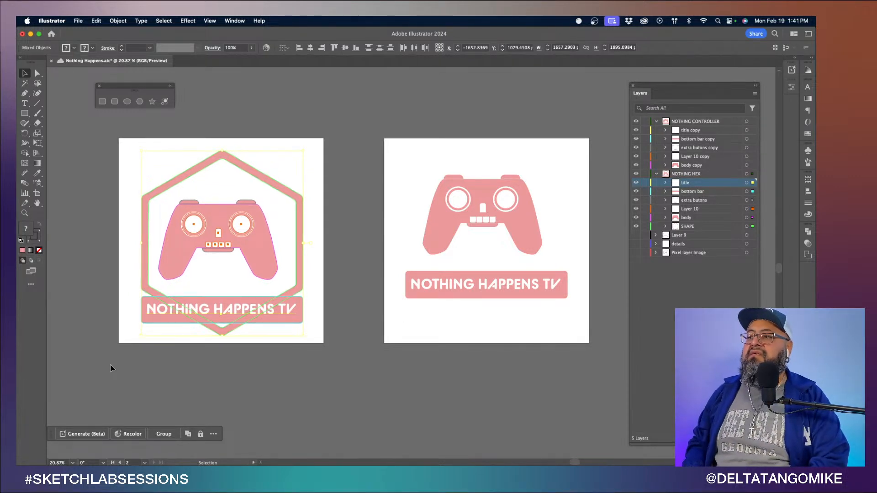
pyautogui.moveTo(218, 309); pyautogui.dragTo(214, 307)
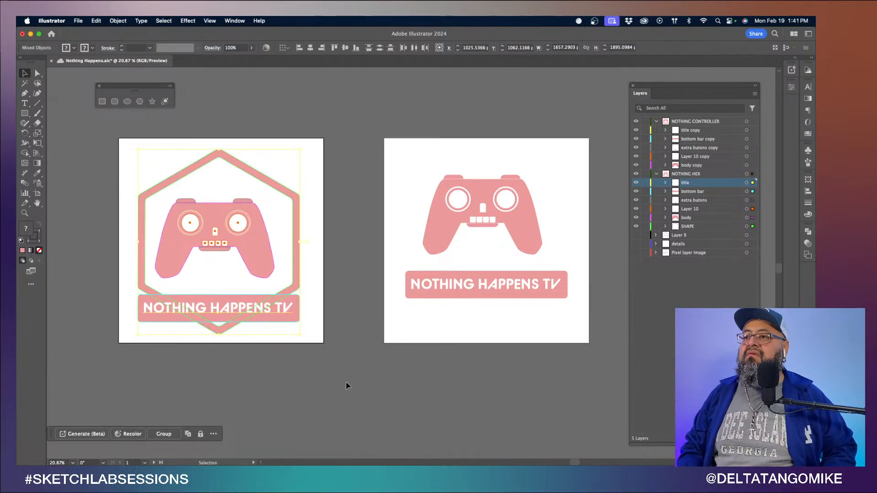
pyautogui.press('Up')
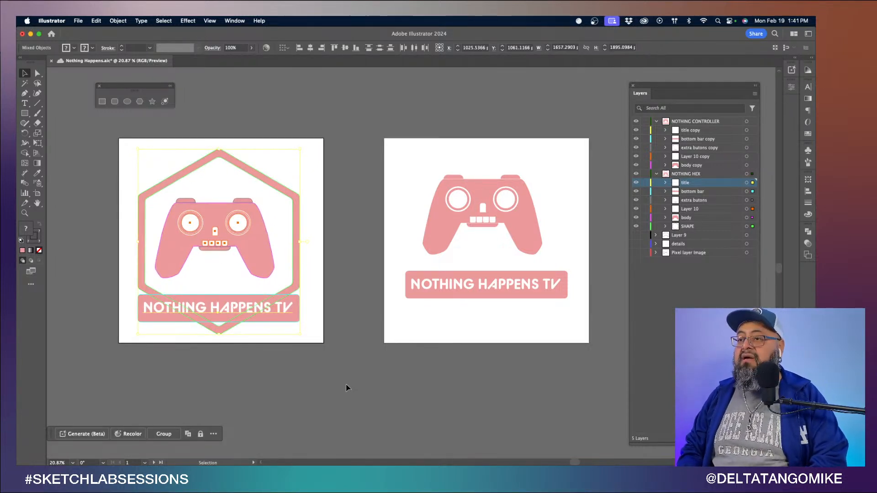
pyautogui.press('Up')
pyautogui.press('Up')
pyautogui.press('Up')
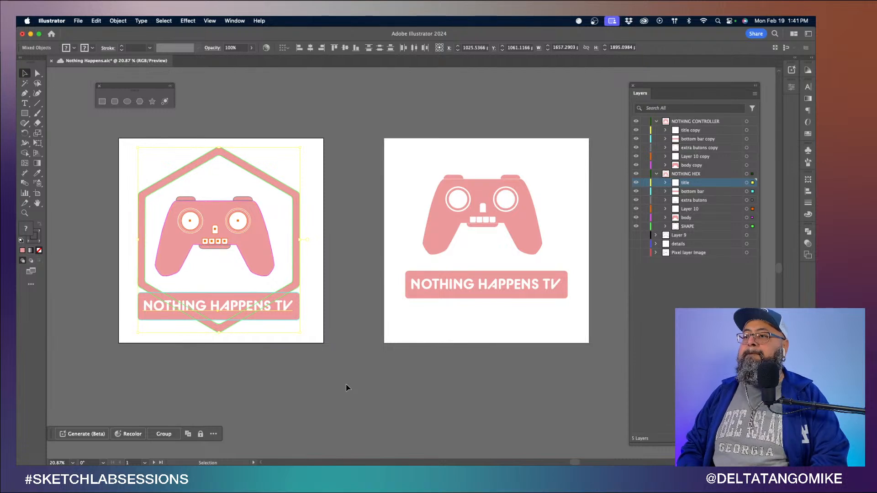
pyautogui.click(347, 388)
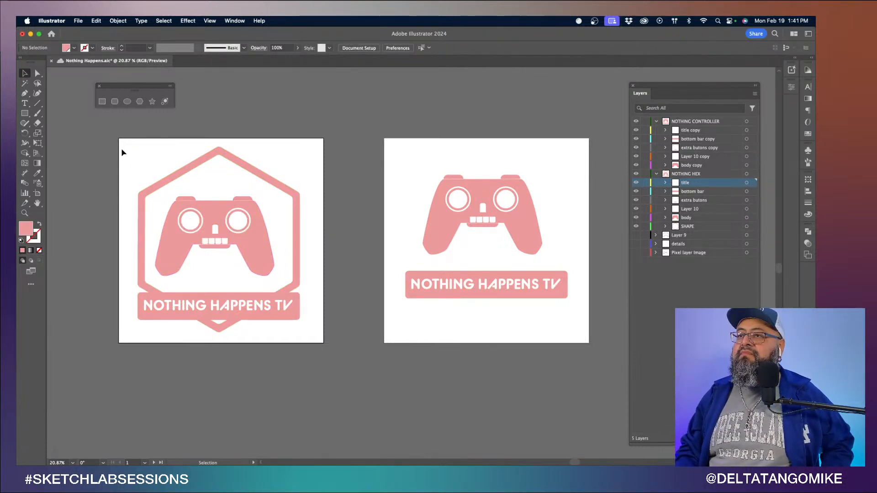
# Select both logos and convert their strokes to filled shapes with Outline Stroke
pyautogui.moveTo(109, 122); pyautogui.dragTo(589, 386)
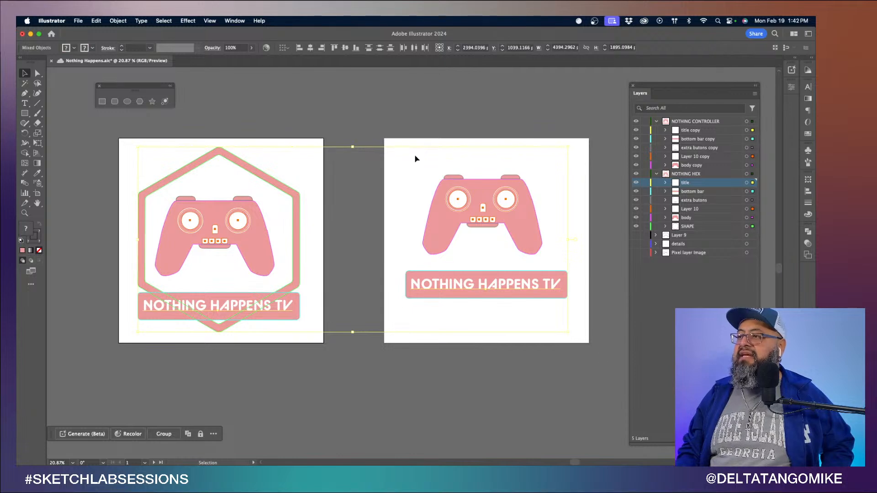
pyautogui.click(118, 21)
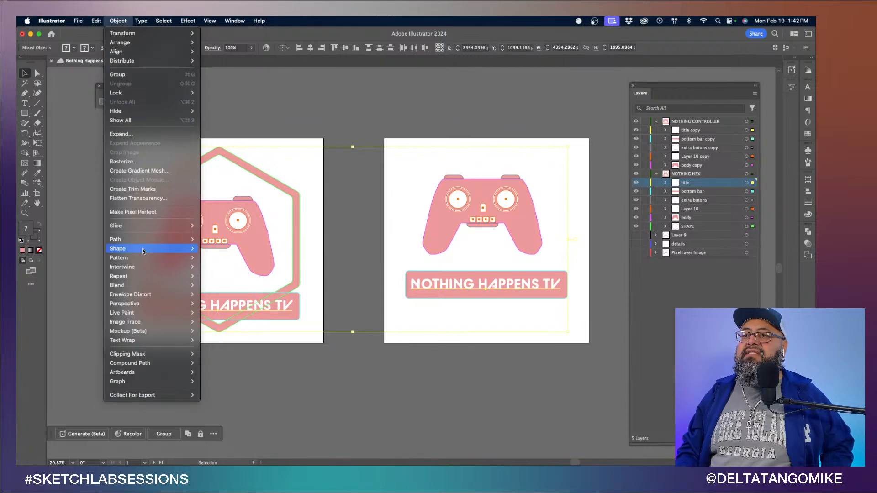
pyautogui.moveTo(148, 240)
pyautogui.click(226, 264)
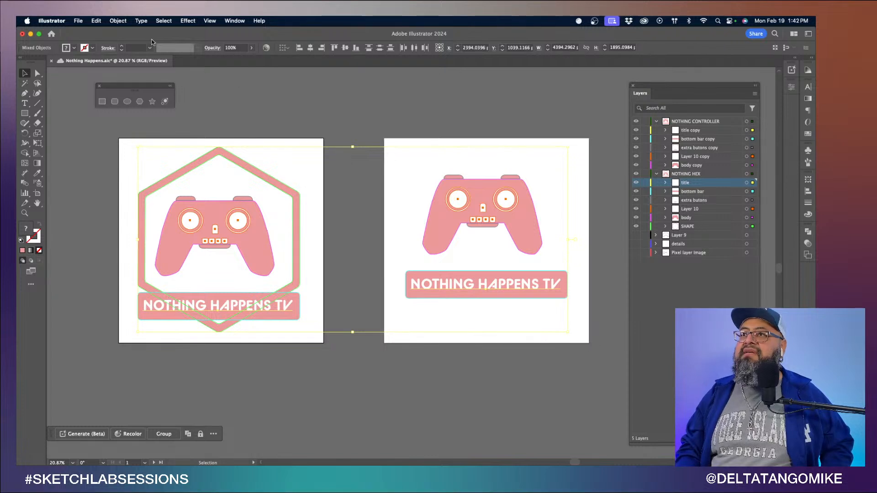
# Convert the NOTHING HAPPENS TV text on both logos to outlines
pyautogui.click(137, 21)
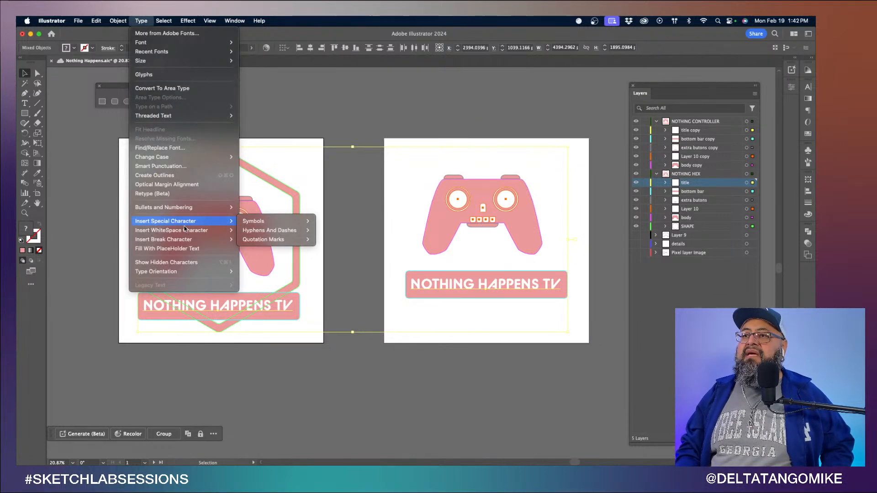
pyautogui.click(174, 176)
pyautogui.click(347, 268)
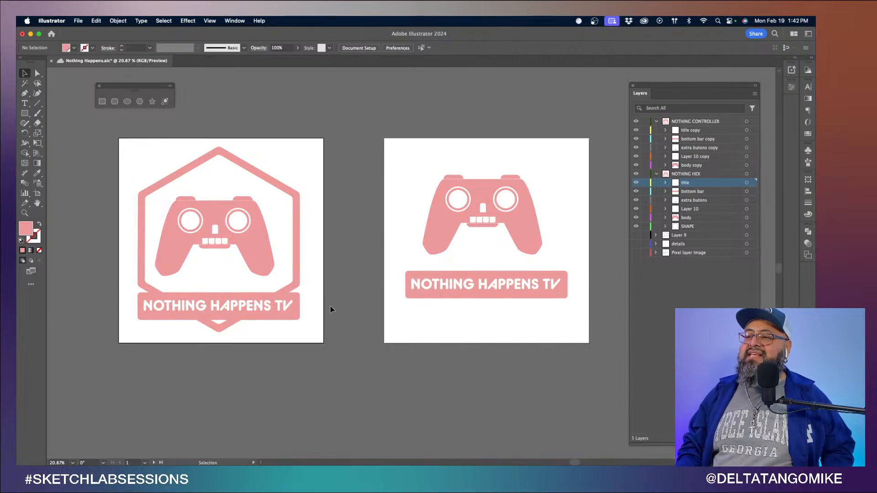
pyautogui.press('super+a')
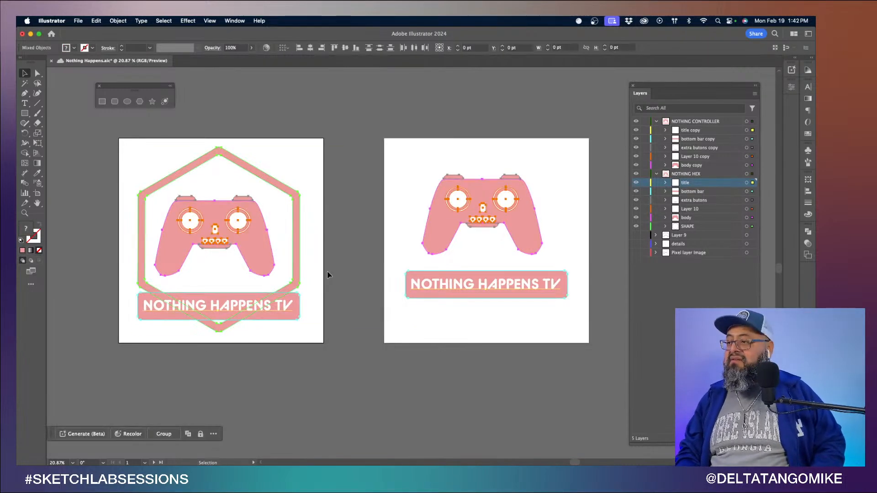
pyautogui.click(334, 275)
# Add Lorem ipsum placeholder text below the right artboard at 72 pt
pyautogui.click(451, 292)
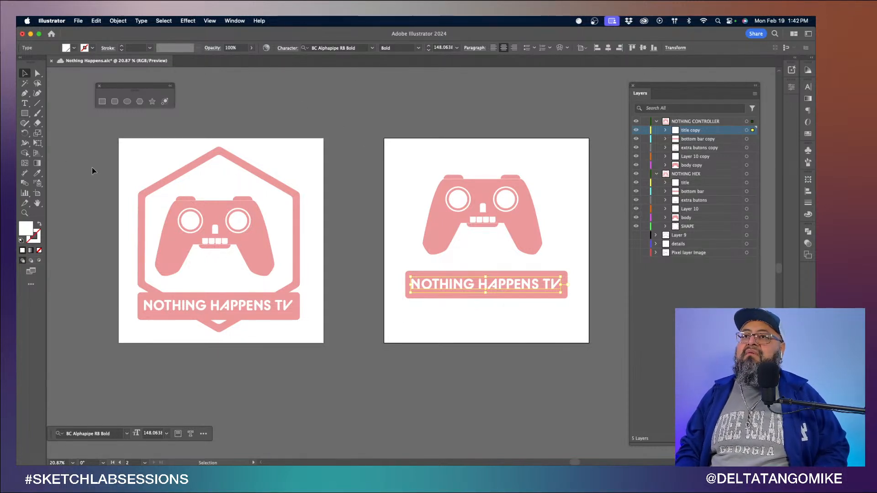
pyautogui.click(24, 103)
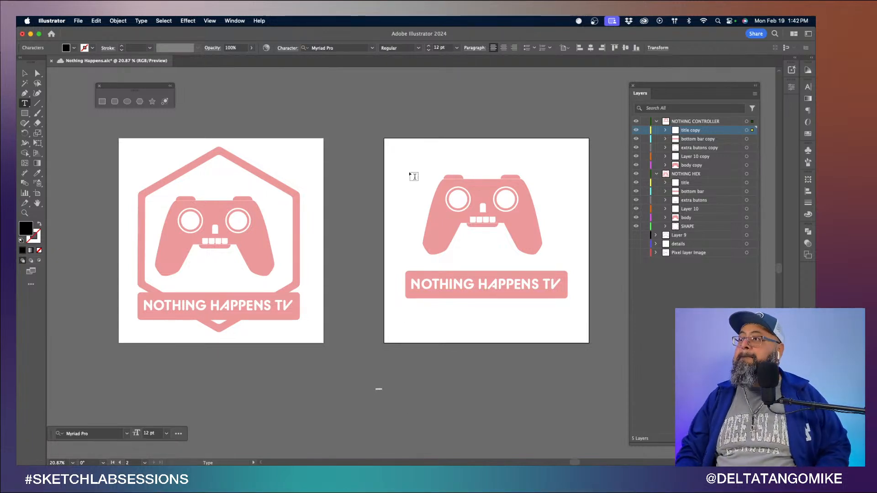
pyautogui.click(457, 48)
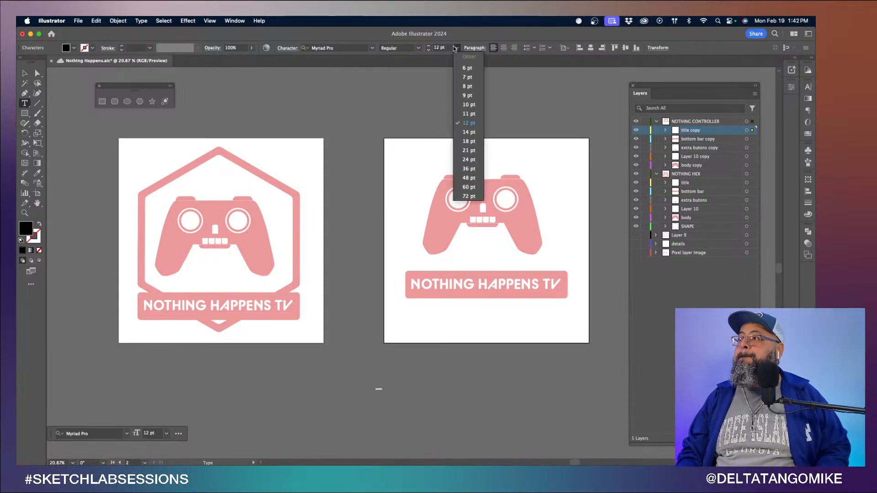
pyautogui.click(468, 196)
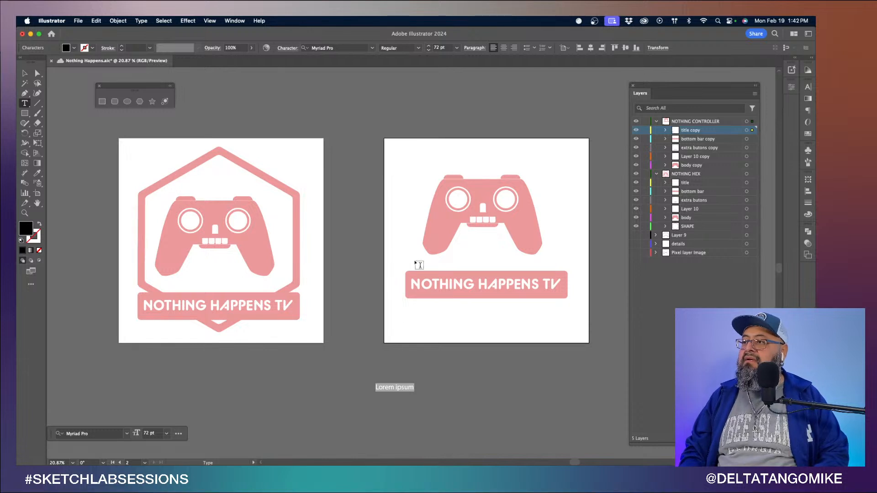
pyautogui.click(425, 282)
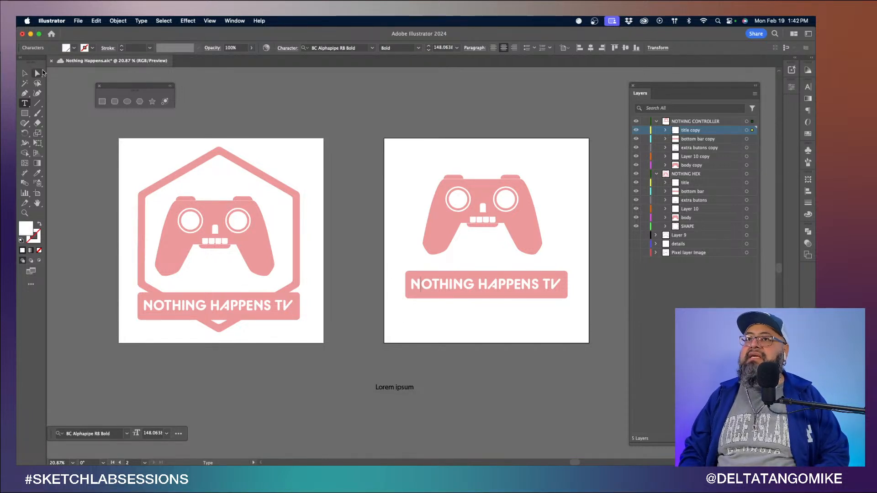
pyautogui.press('Escape')
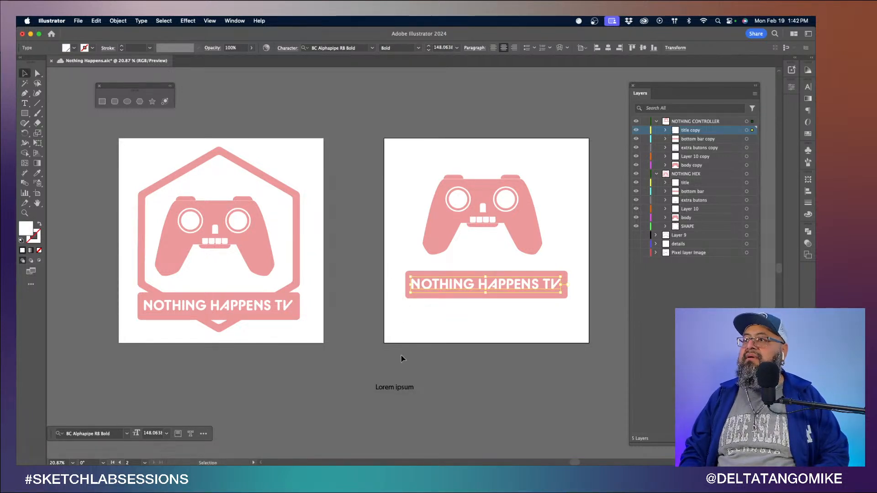
# Set the placeholder text's font to BC Alphapipe RB Bold
pyautogui.click(403, 383)
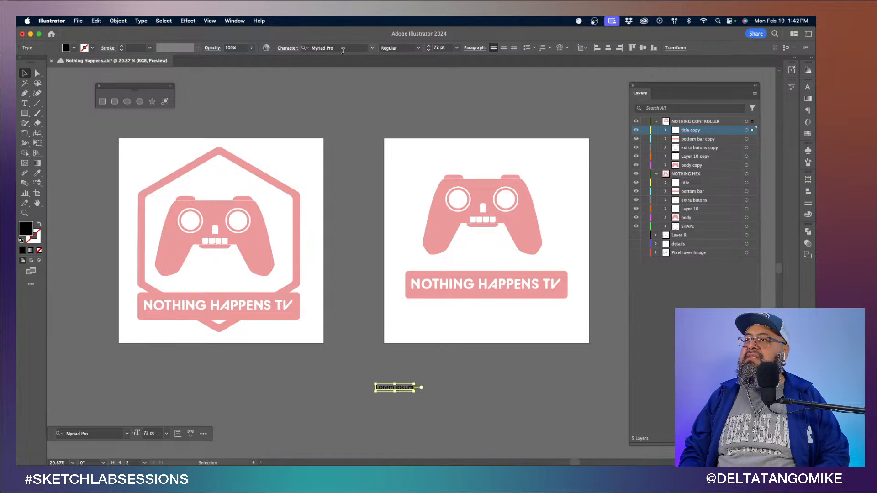
pyautogui.click(344, 48)
pyautogui.write('BC A')
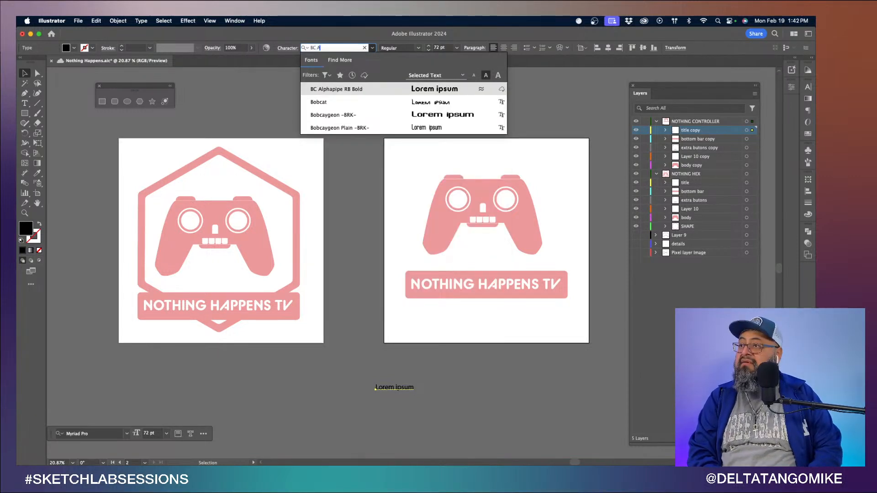
pyautogui.write('l')
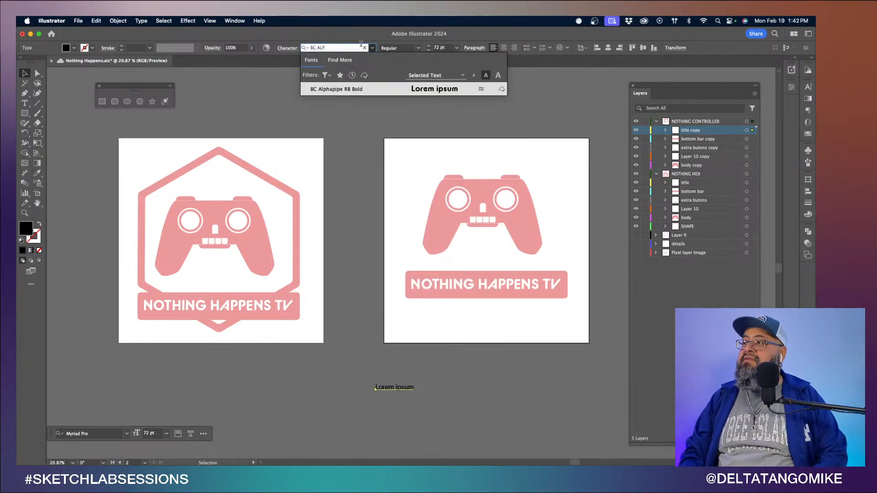
pyautogui.click(428, 90)
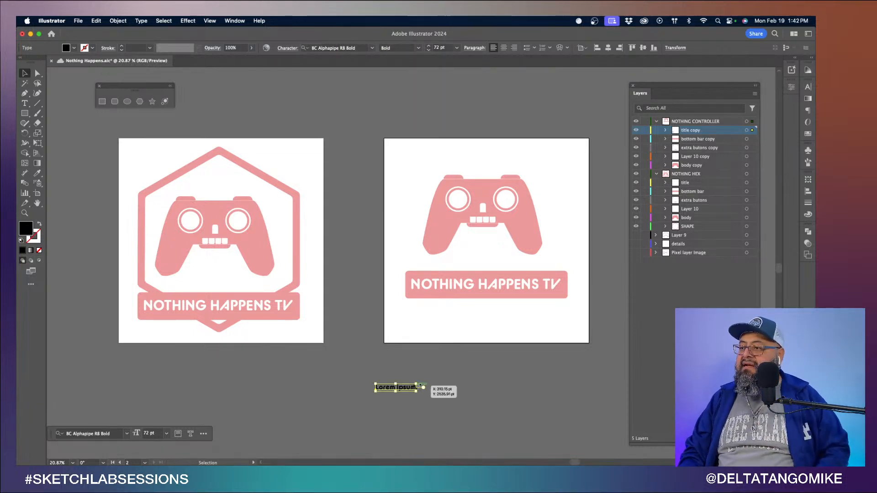
# Enlarge the placeholder and replace its wording with 'BC Alphapipe RB Bold'
pyautogui.moveTo(416, 383); pyautogui.dragTo(516, 361)
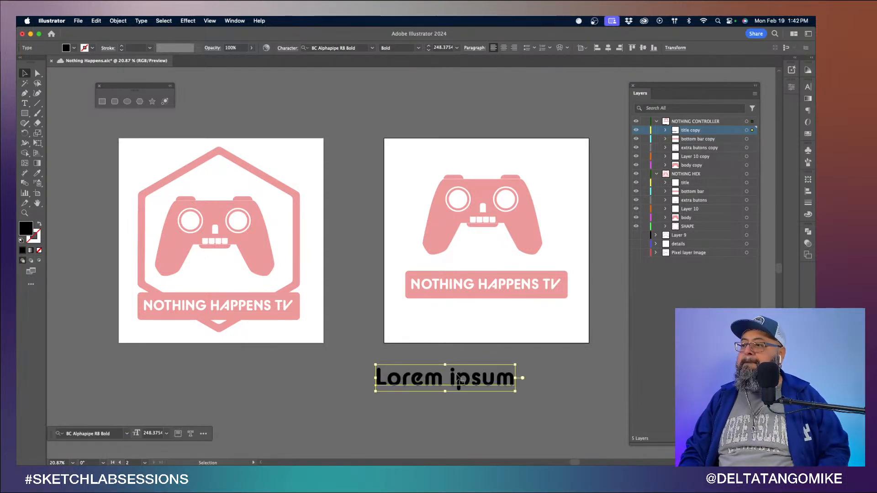
pyautogui.doubleClick(443, 378)
pyautogui.press('super+a')
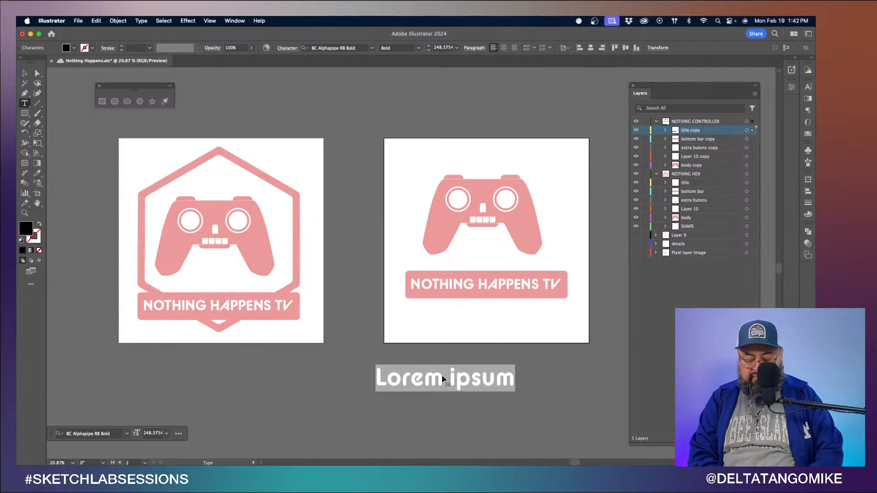
pyautogui.write('BC Al')
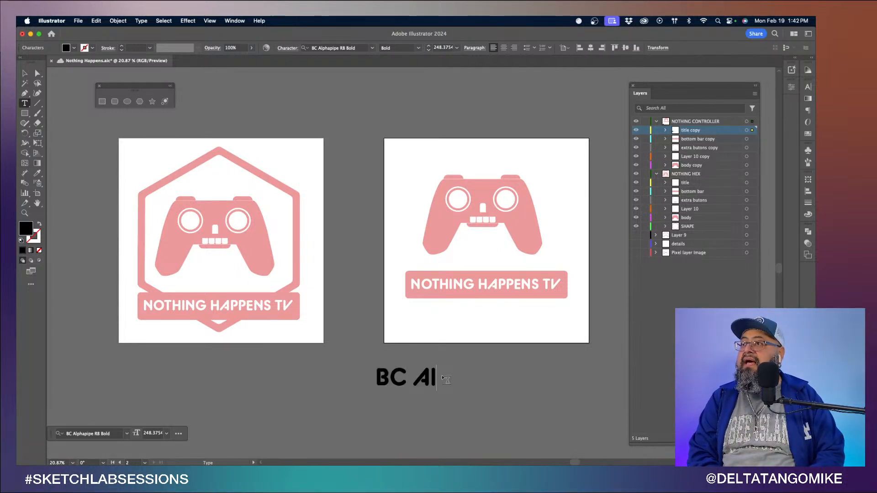
pyautogui.write('phap')
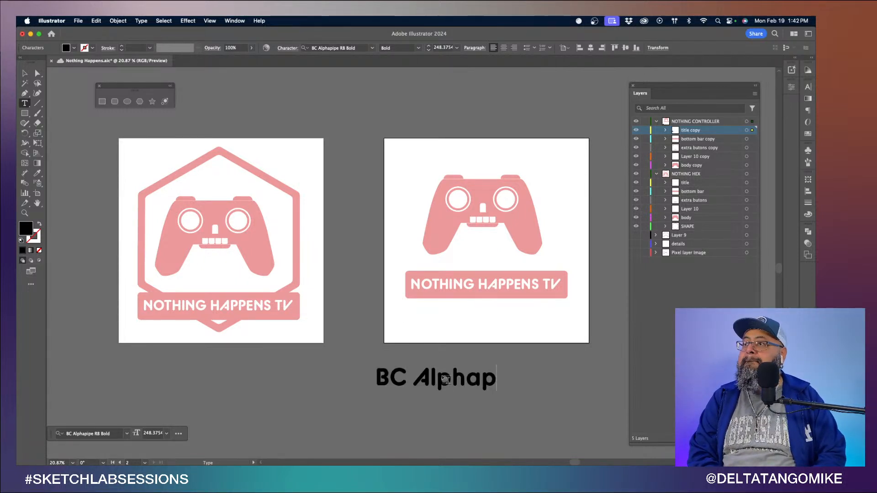
pyautogui.write('i;e')
pyautogui.press('BackSpace')
pyautogui.press('BackSpace')
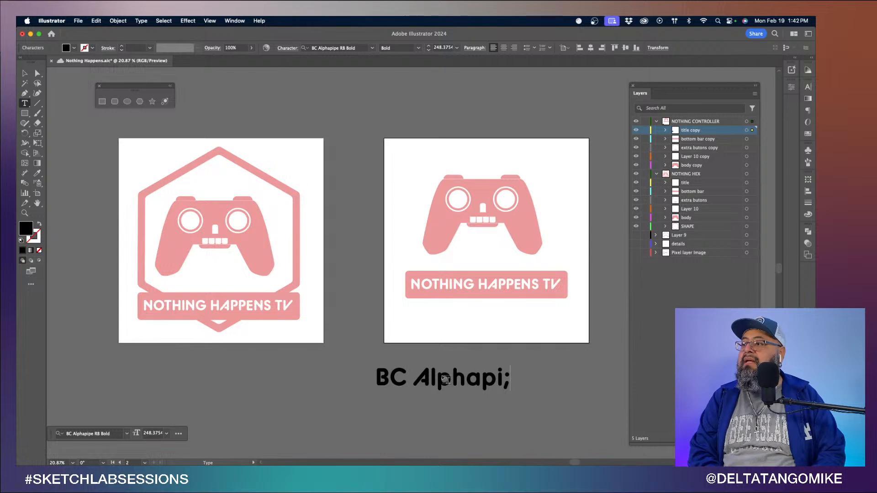
pyautogui.write('pe RB')
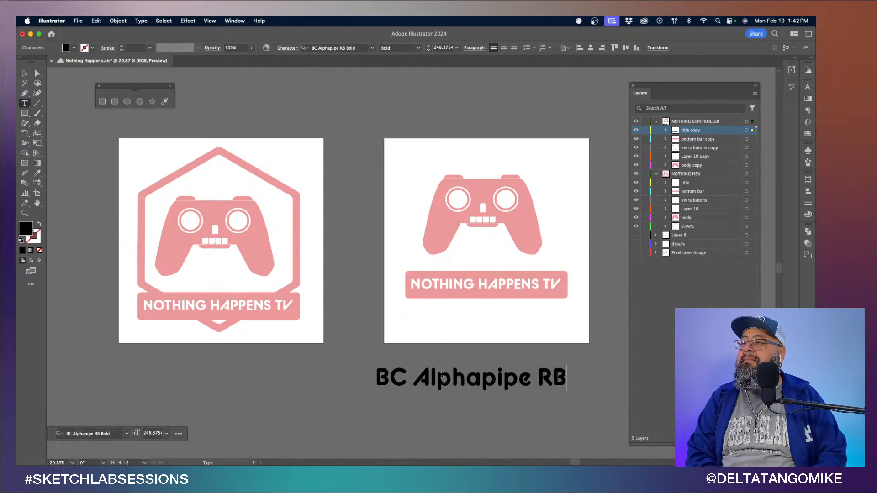
pyautogui.write(' Bold')
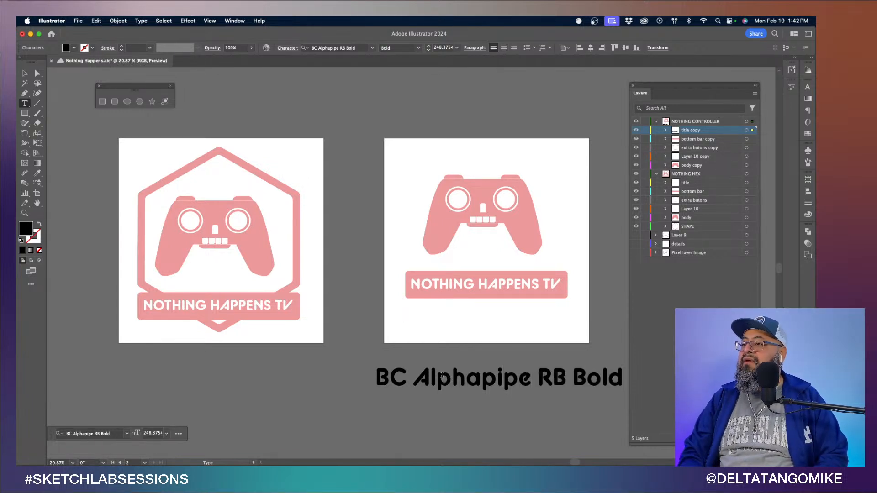
pyautogui.click(24, 73)
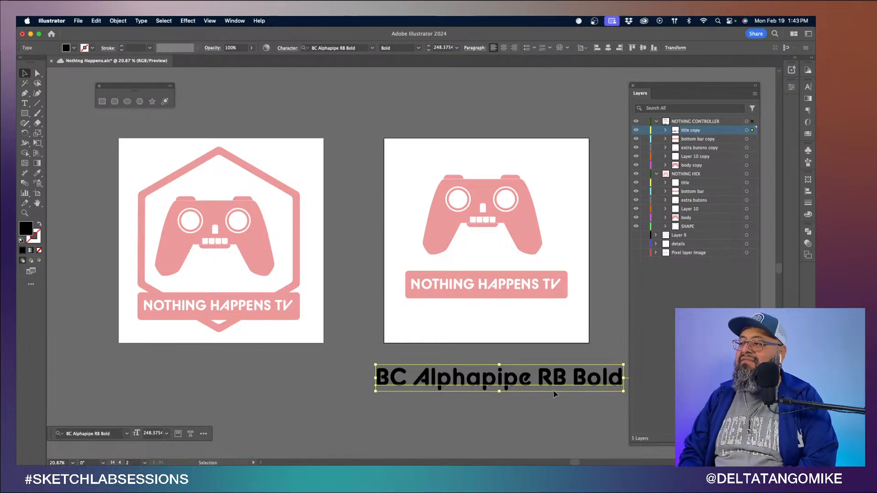
# Move the font label under the left artboard, shrink it to fit, and save
pyautogui.moveTo(571, 386); pyautogui.dragTo(306, 374)
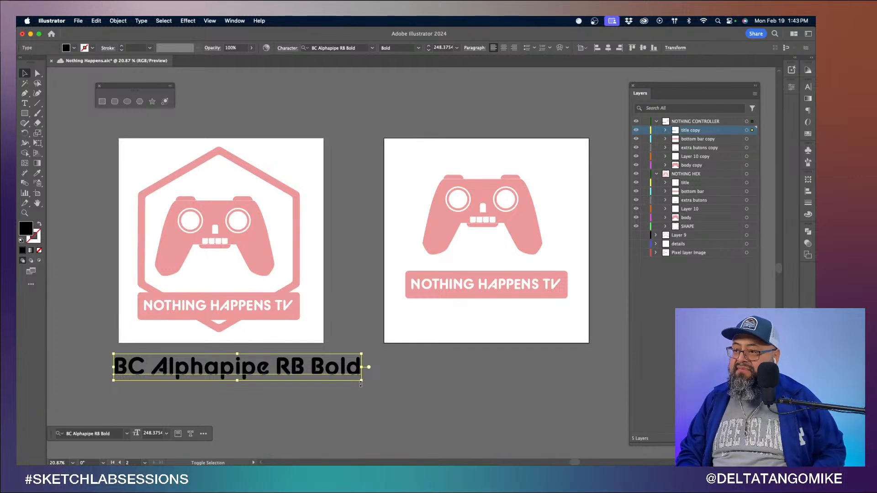
pyautogui.moveTo(362, 383); pyautogui.dragTo(345, 380)
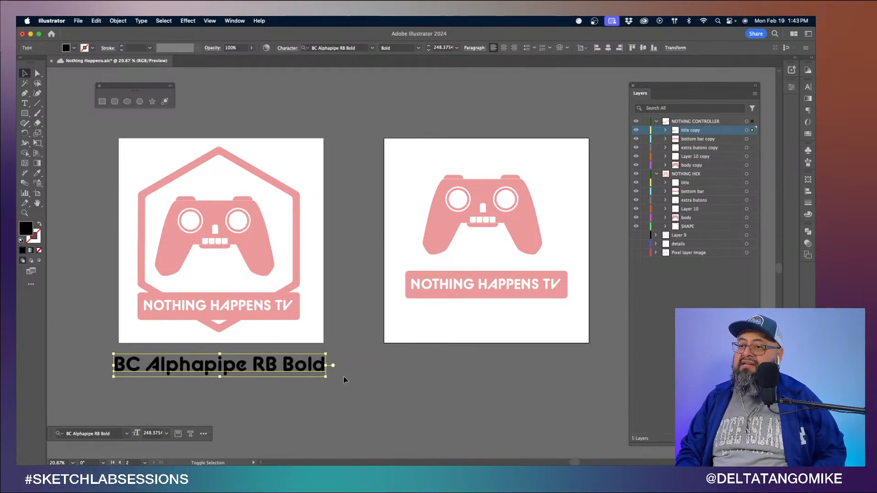
pyautogui.click(345, 380)
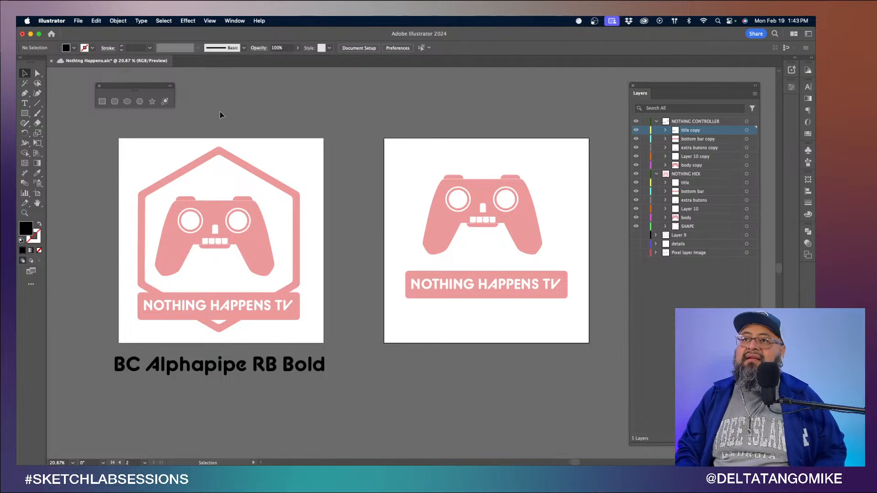
pyautogui.press('super+s')
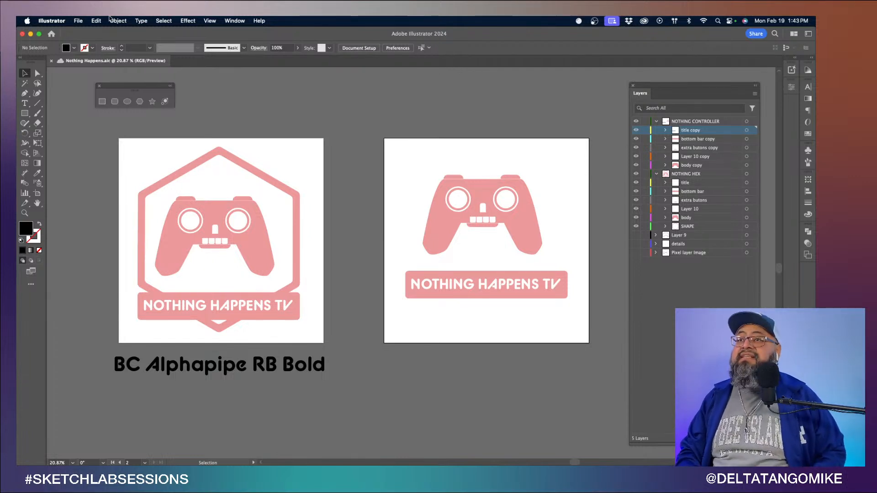
# Convert all text, including the font label, to outlines and check its anchor points
pyautogui.press('super+a')
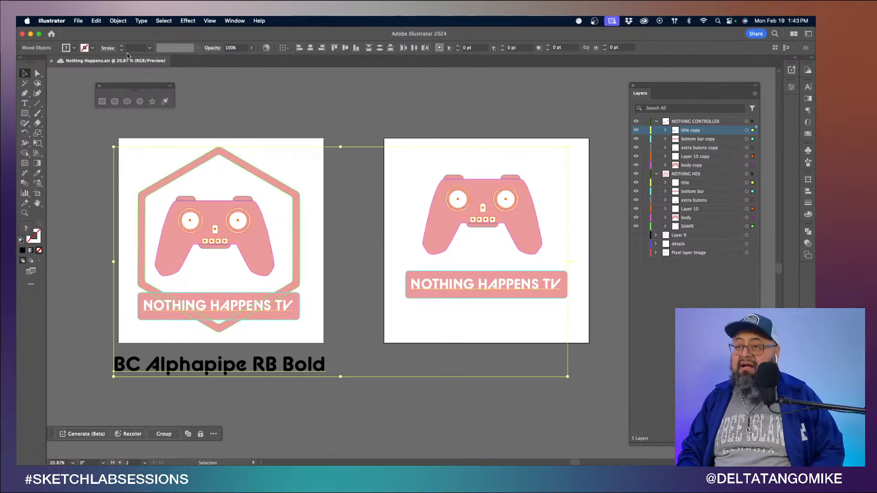
pyautogui.click(138, 21)
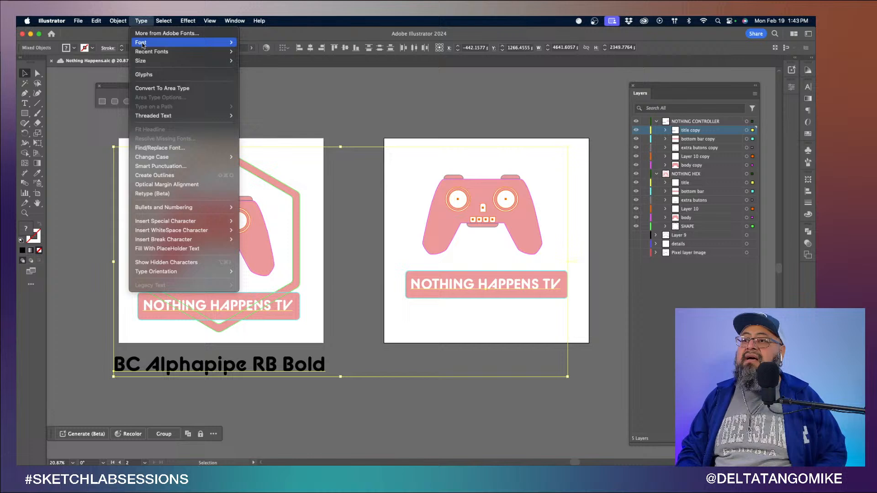
pyautogui.click(182, 175)
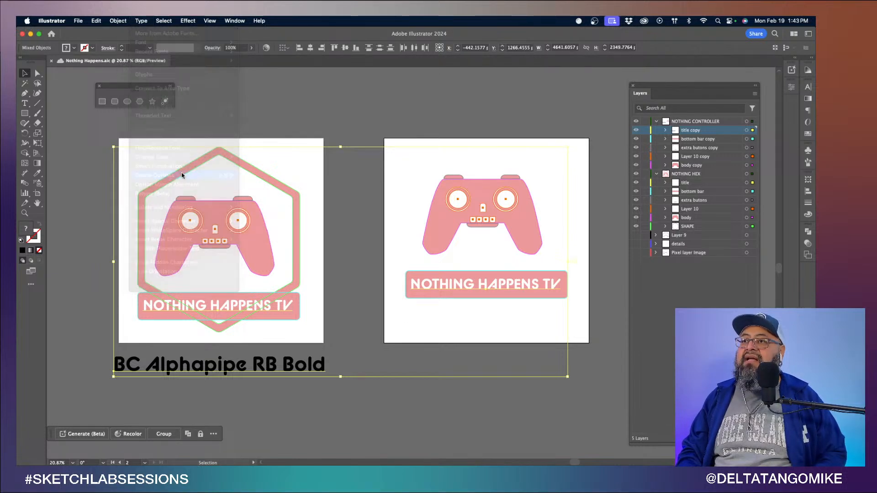
pyautogui.click(324, 122)
pyautogui.click(300, 366)
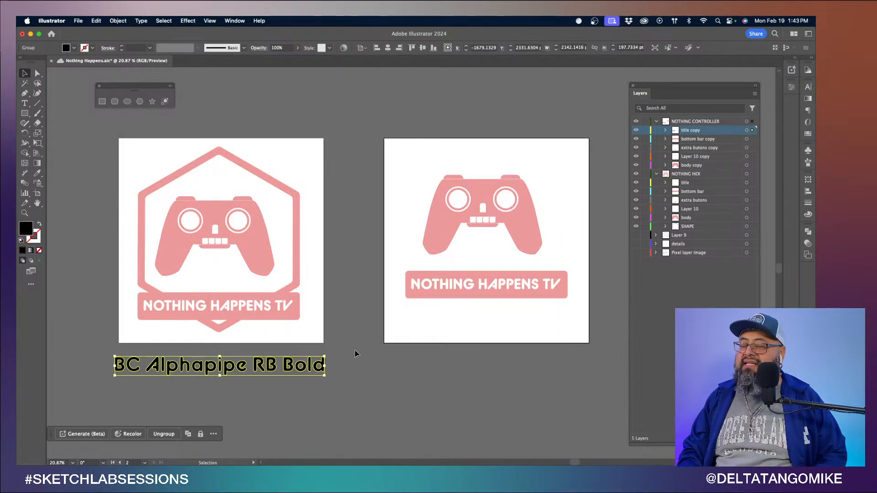
pyautogui.press('a')
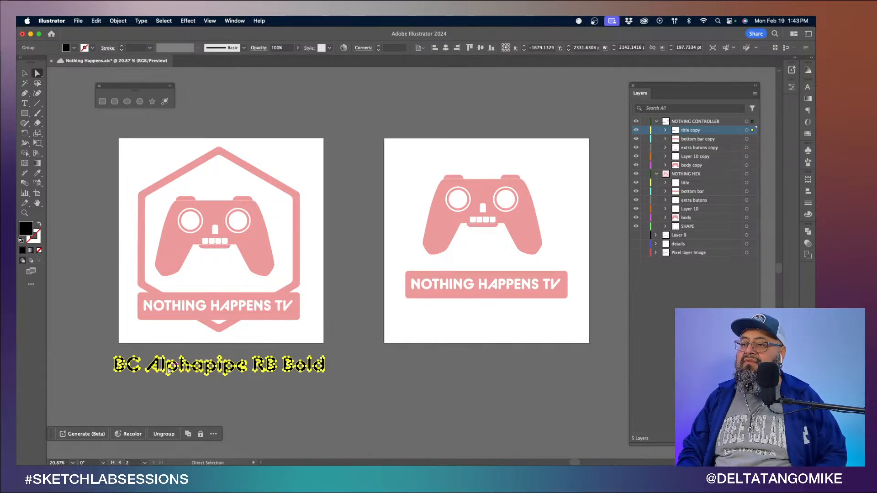
pyautogui.click(383, 376)
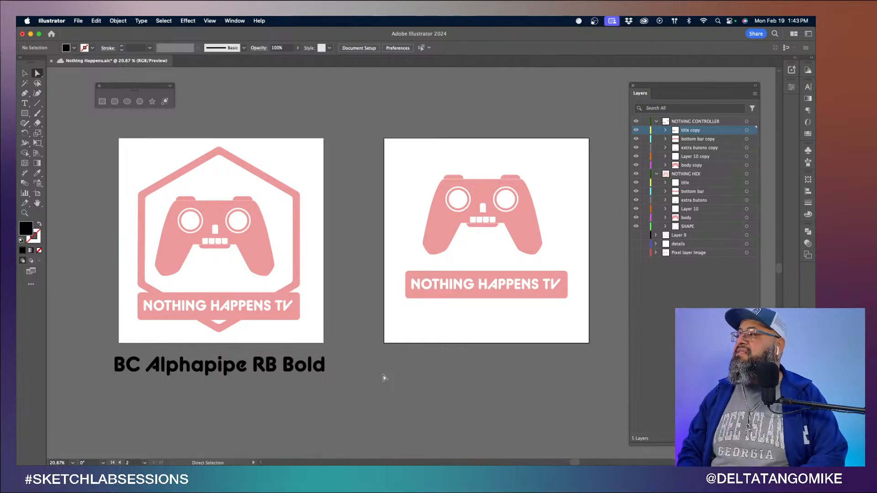
# Scale up the right artboard's controller and NOTHING HAPPENS TV banner to fill most of it
pyautogui.click(656, 174)
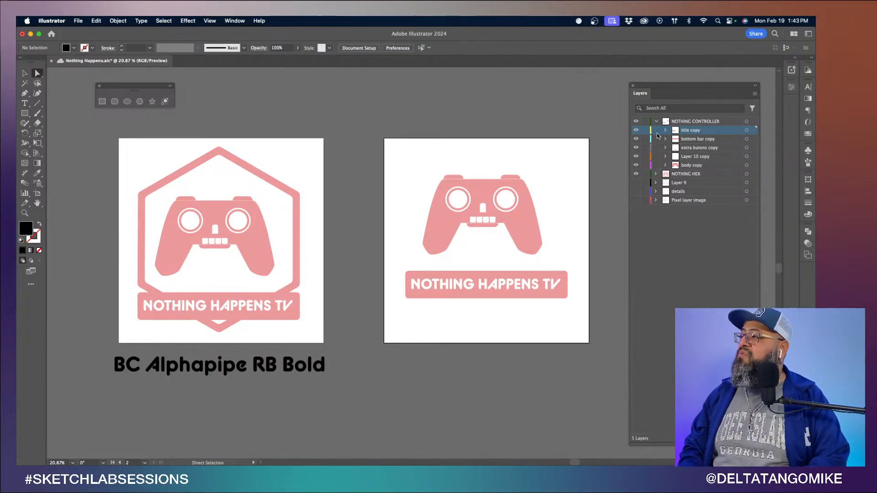
pyautogui.click(656, 122)
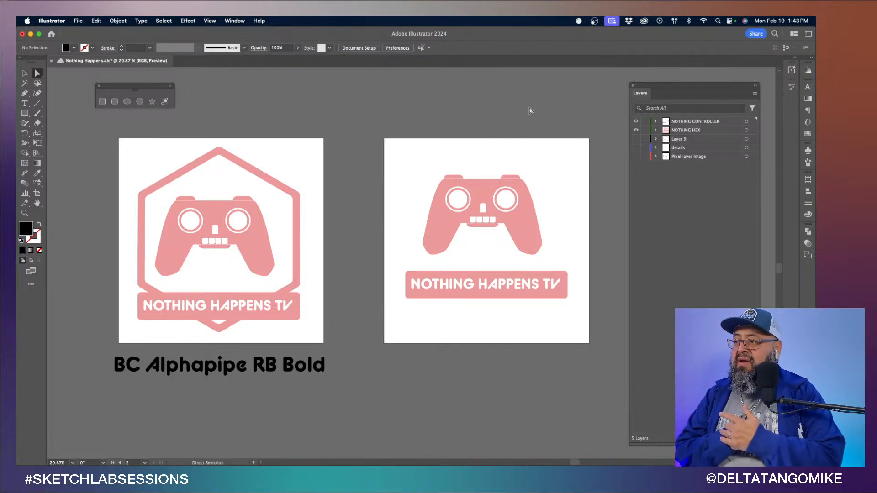
pyautogui.moveTo(601, 123); pyautogui.dragTo(384, 324)
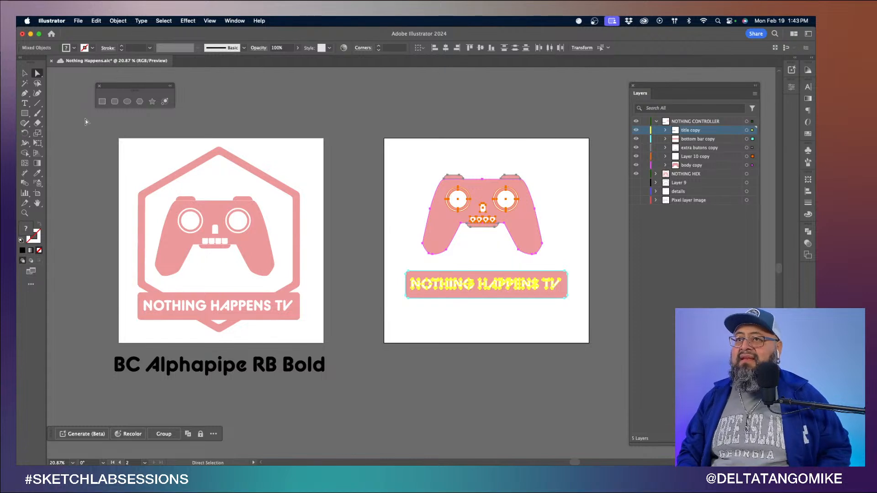
pyautogui.click(25, 73)
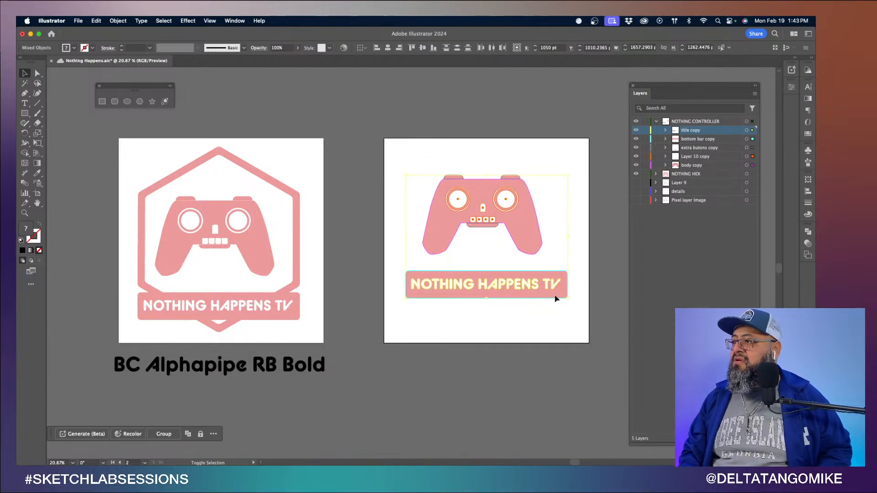
pyautogui.moveTo(567, 298); pyautogui.dragTo(585, 324)
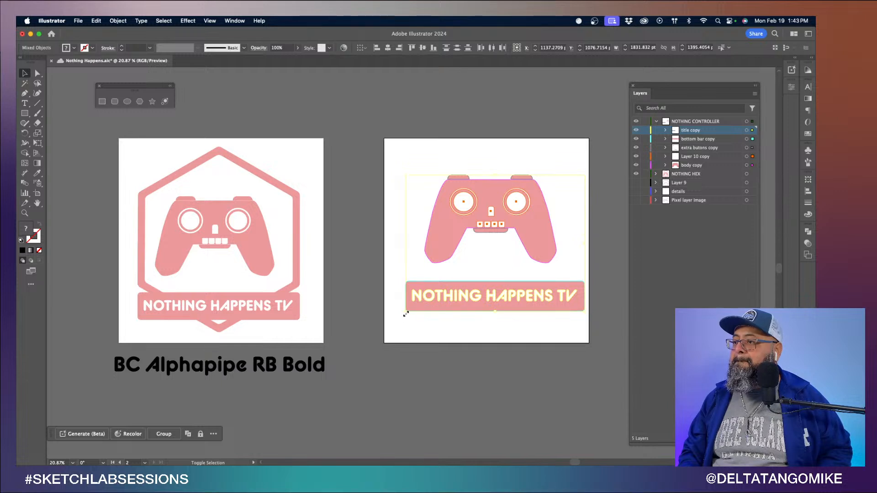
pyautogui.moveTo(406, 312); pyautogui.dragTo(386, 324)
pyautogui.click(558, 405)
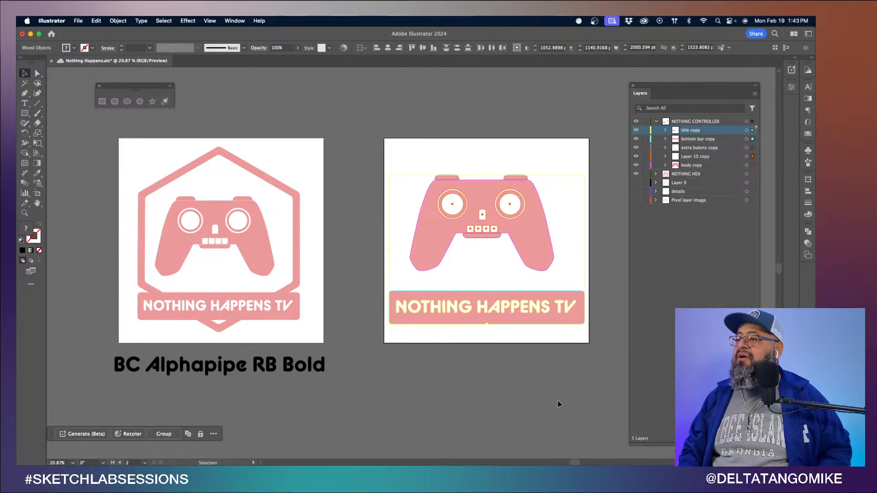
pyautogui.hscroll(2, 558, 405)
pyautogui.scroll(-3, 558, 405)
pyautogui.hscroll(5, 558, 405)
pyautogui.scroll(-3, 558, 405)
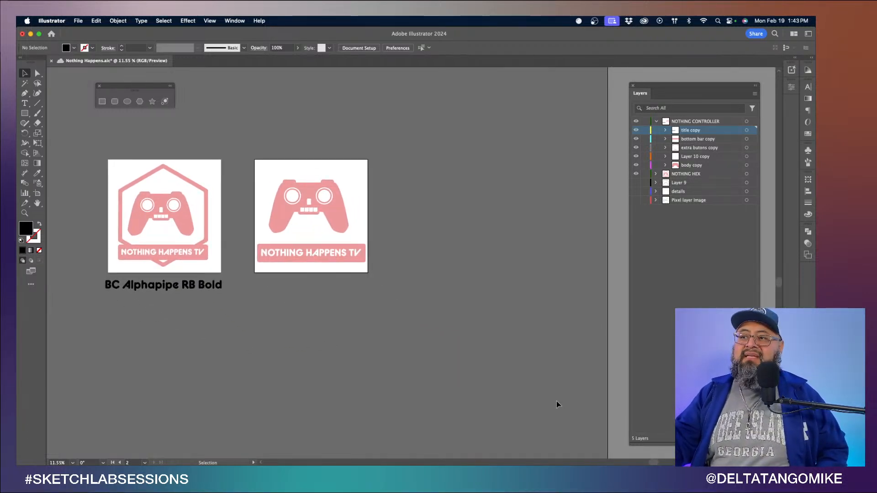
pyautogui.scroll(-5, 548, 342)
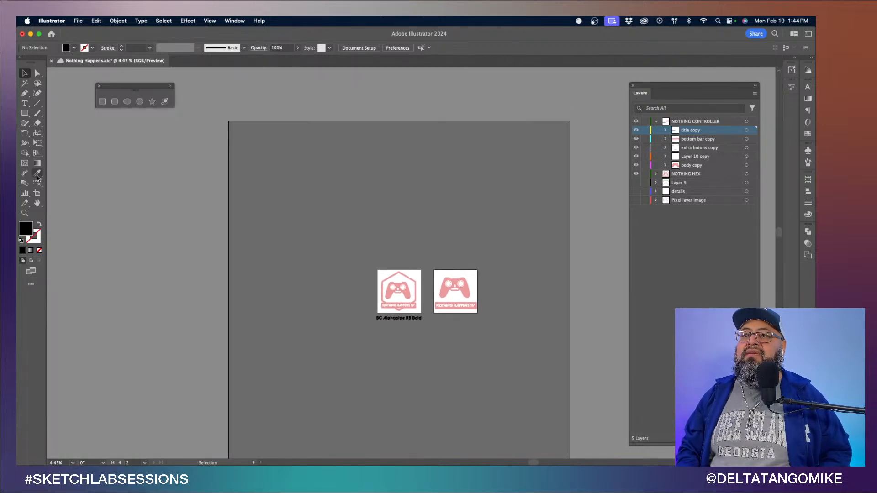
# Move both the hex badge and hexless artboards up and to the left
pyautogui.click(37, 193)
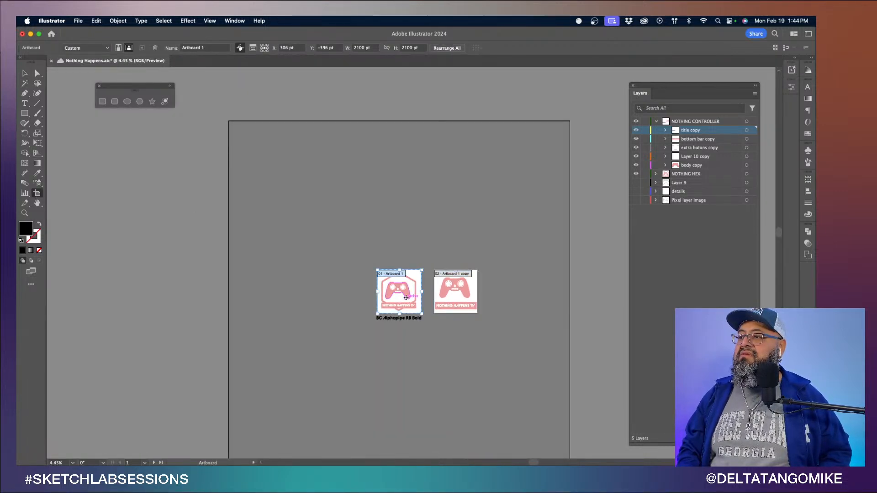
pyautogui.moveTo(405, 297); pyautogui.dragTo(309, 232)
pyautogui.moveTo(459, 296); pyautogui.dragTo(366, 227)
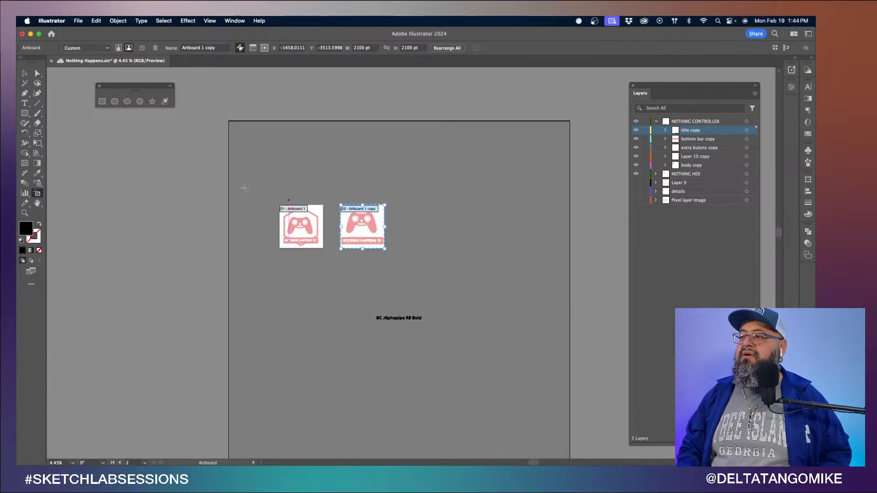
# Place the BC Alphapipe RB Bold caption beneath the hex badge and select the NOTHING CONTROLLER layer
pyautogui.click(26, 74)
pyautogui.moveTo(400, 320); pyautogui.dragTo(300, 262)
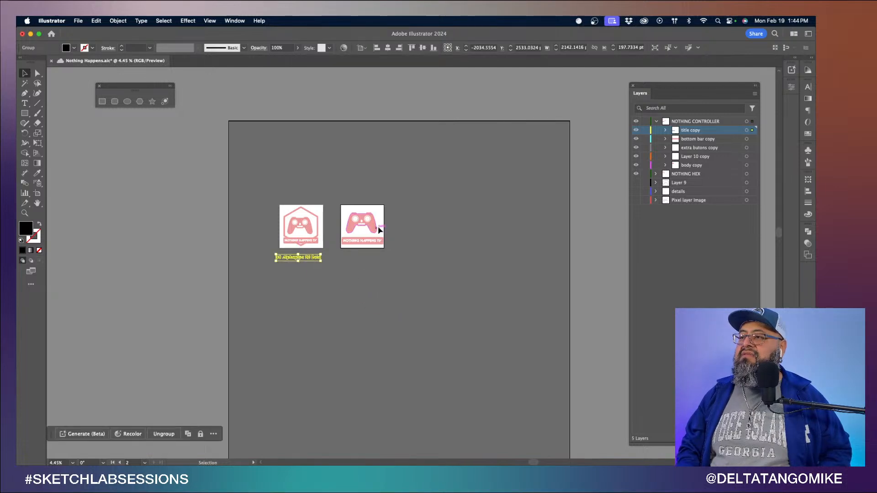
pyautogui.click(413, 208)
pyautogui.scroll(3, 413, 208)
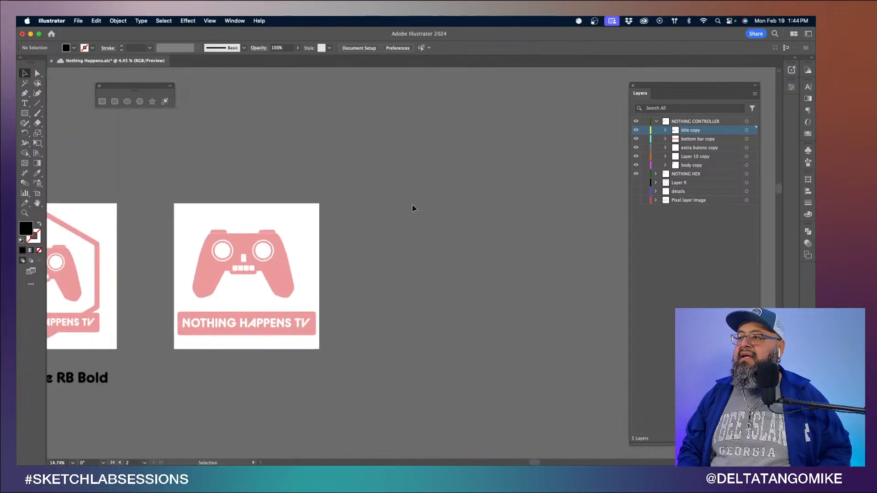
pyautogui.click(656, 122)
pyautogui.click(701, 122)
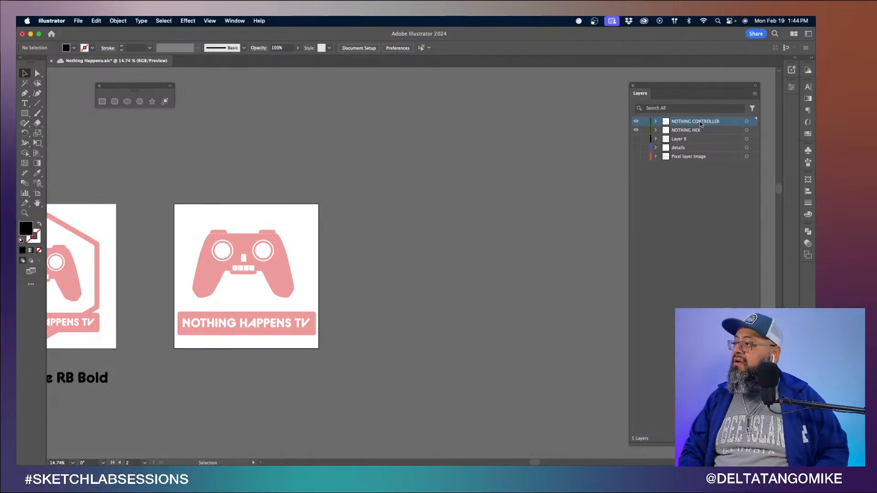
# Duplicate the NOTHING CONTROLLER layer, move its artwork off the artboard, and delete the copied caption
pyautogui.moveTo(700, 123); pyautogui.dragTo(706, 120)
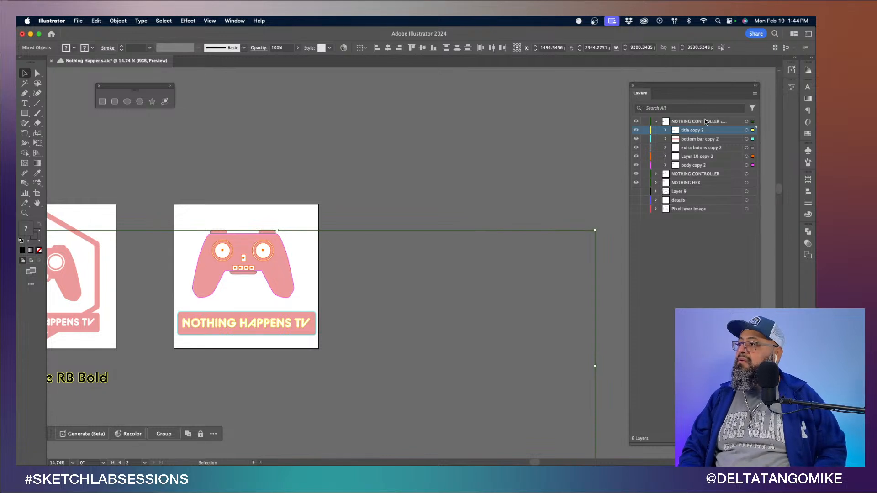
pyautogui.click(656, 122)
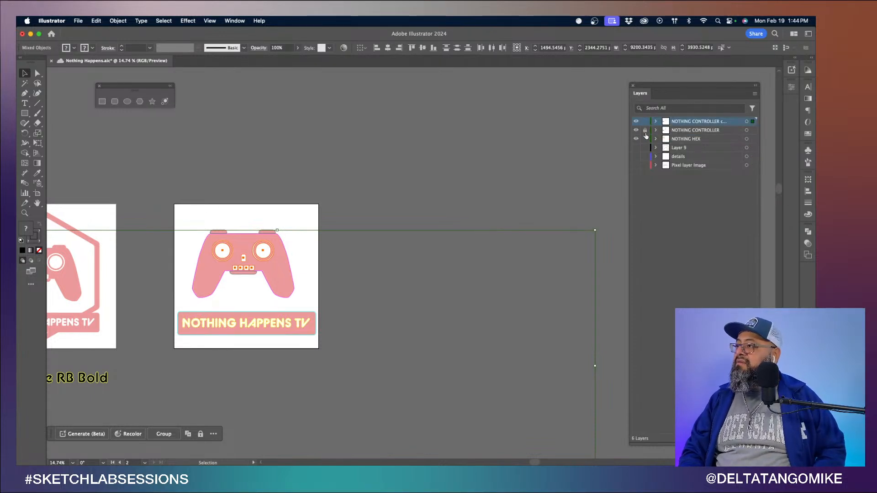
pyautogui.click(745, 122)
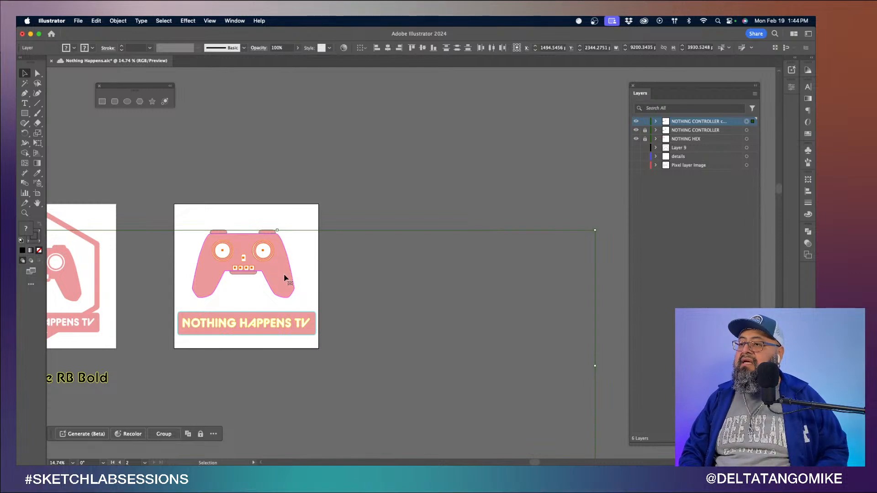
pyautogui.moveTo(283, 277); pyautogui.dragTo(499, 296)
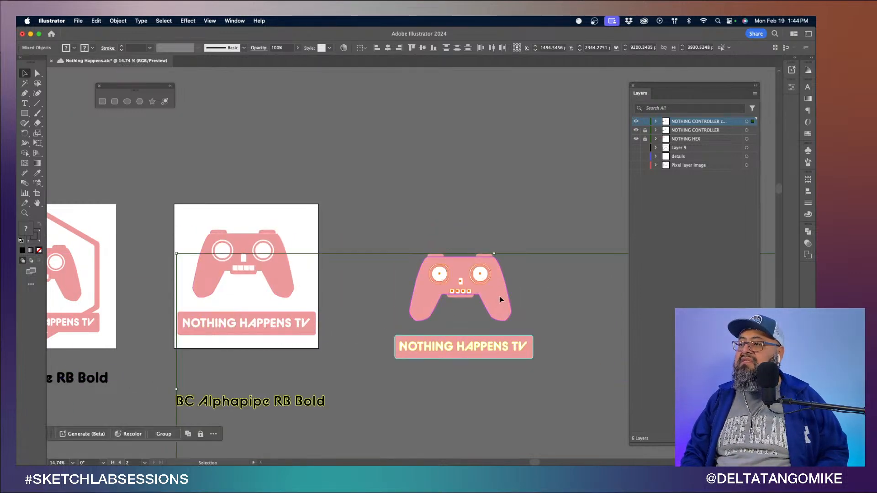
pyautogui.click(309, 380)
pyautogui.click(314, 405)
pyautogui.press('Delete')
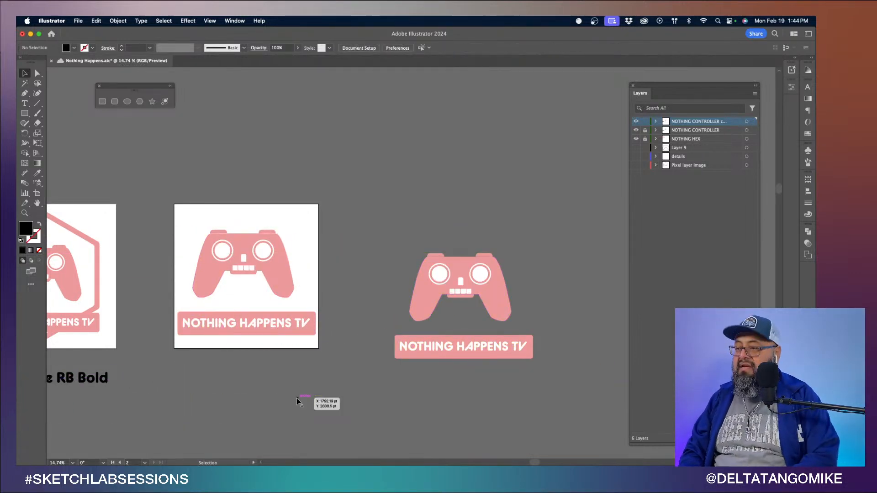
# Shift the loose controller and label slightly left, then select the NOTHING HAPPENS TV label
pyautogui.hscroll(6, 413, 321)
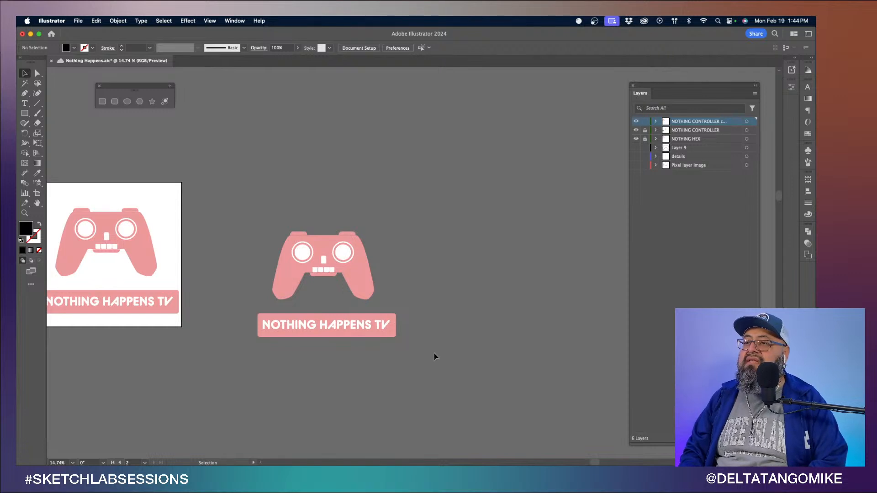
pyautogui.press('super+a')
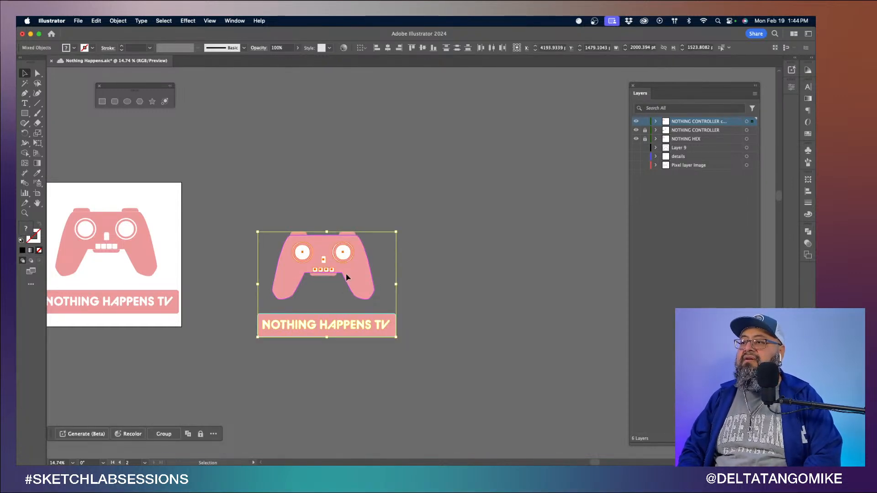
pyautogui.moveTo(347, 278); pyautogui.dragTo(316, 250)
pyautogui.click(479, 307)
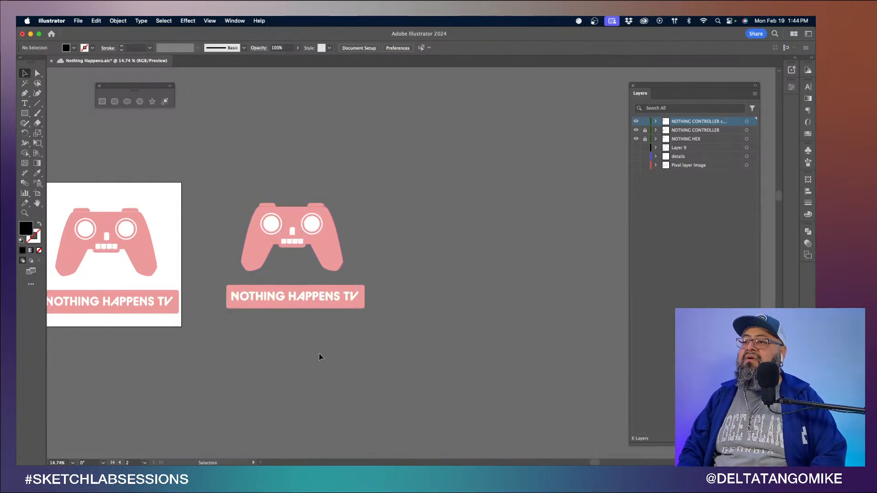
pyautogui.click(247, 294)
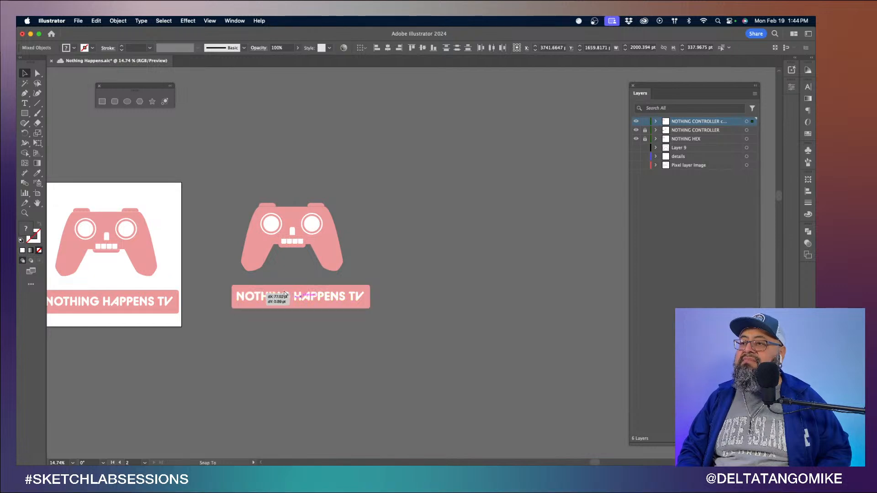
# Move the NOTHING HAPPENS TV label right of the controller and scale it about 2.4 times
pyautogui.moveTo(248, 295); pyautogui.dragTo(377, 257)
pyautogui.hscroll(5, 384, 274)
pyautogui.scroll(2, 384, 274)
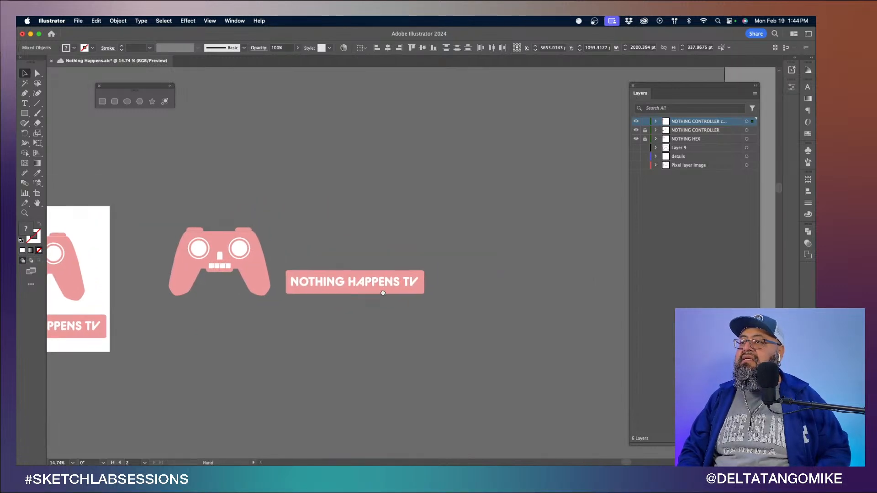
pyautogui.moveTo(391, 294); pyautogui.dragTo(612, 240)
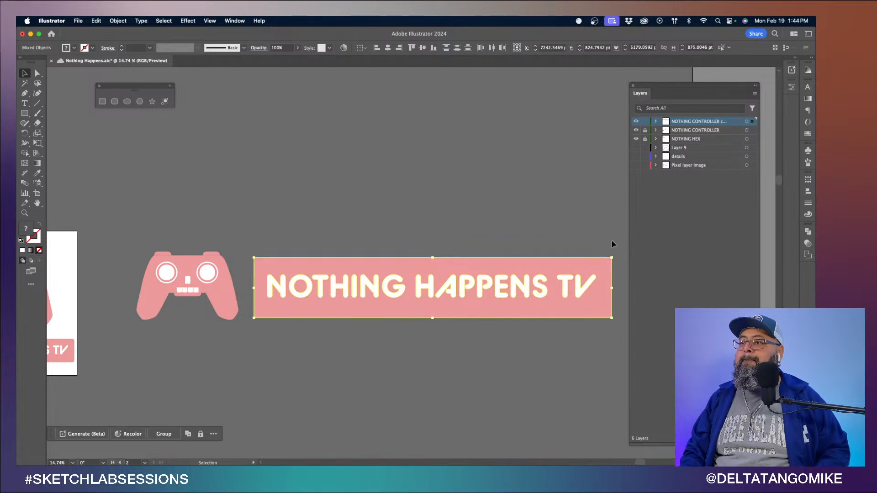
pyautogui.click(370, 418)
# Pull the pink bar away and fit the white title text beneath the loose controller
pyautogui.moveTo(369, 310); pyautogui.dragTo(339, 419)
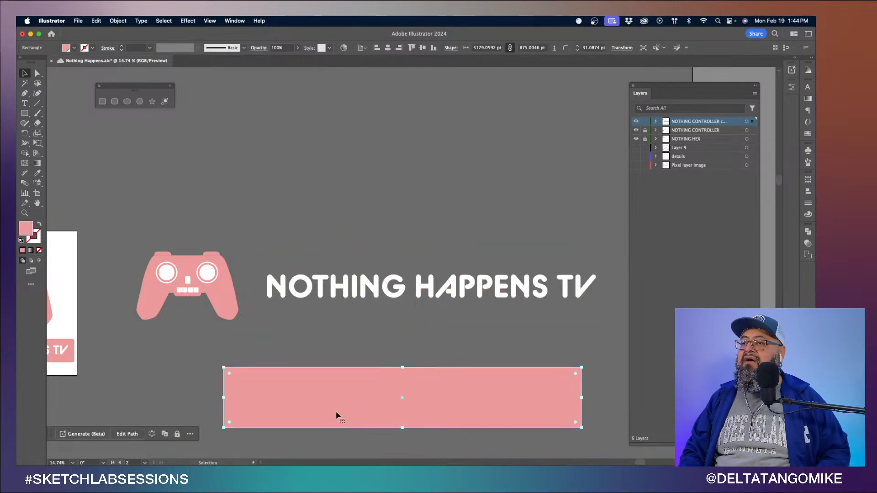
pyautogui.moveTo(385, 292); pyautogui.dragTo(250, 356)
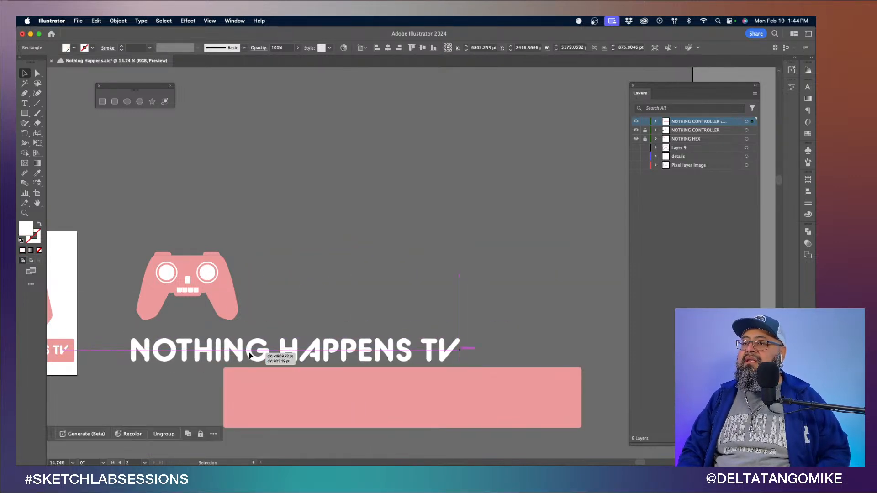
pyautogui.moveTo(459, 364); pyautogui.dragTo(218, 336)
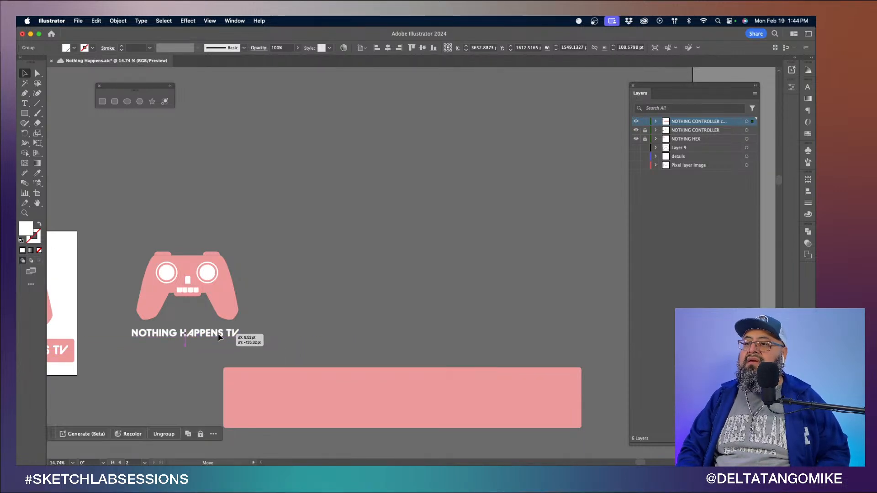
pyautogui.scroll(2, 219, 336)
pyautogui.press('+')
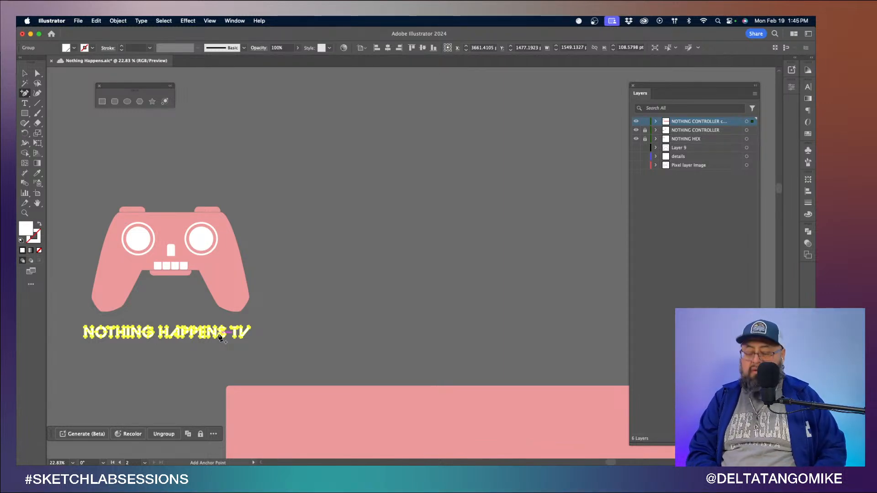
pyautogui.press('v')
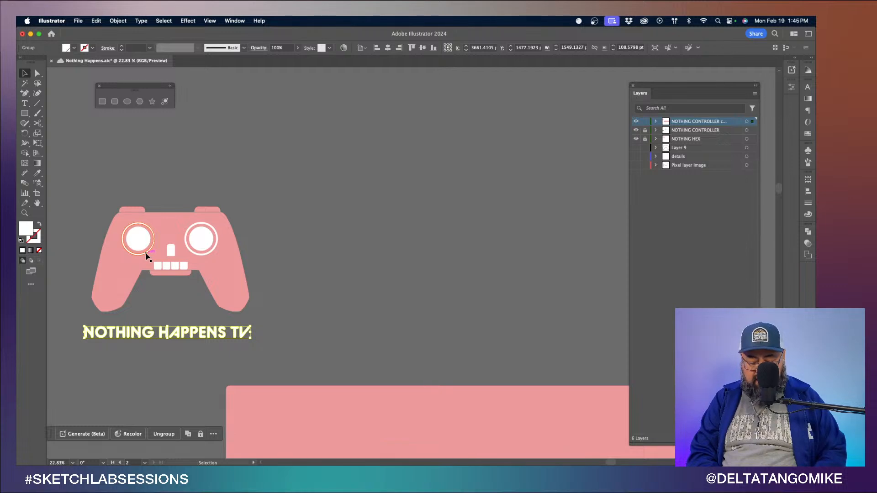
pyautogui.press('super+equal')
pyautogui.press('super+equal')
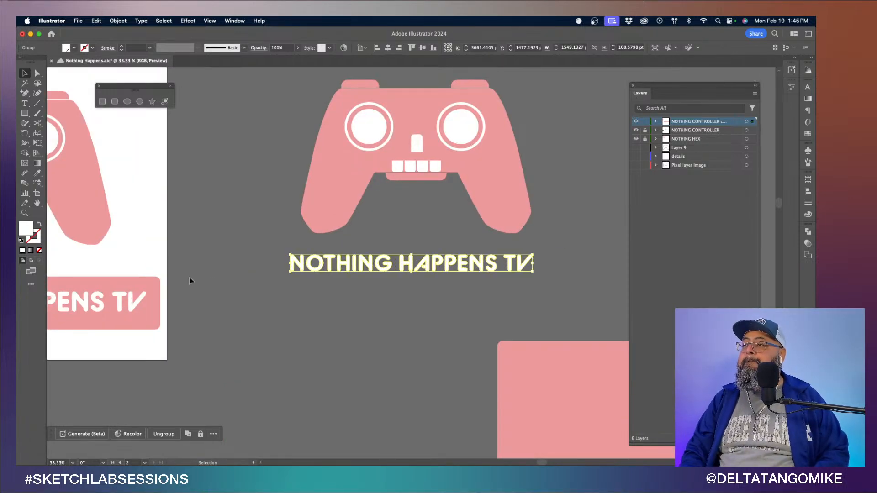
pyautogui.click(211, 278)
pyautogui.moveTo(212, 279); pyautogui.dragTo(170, 296)
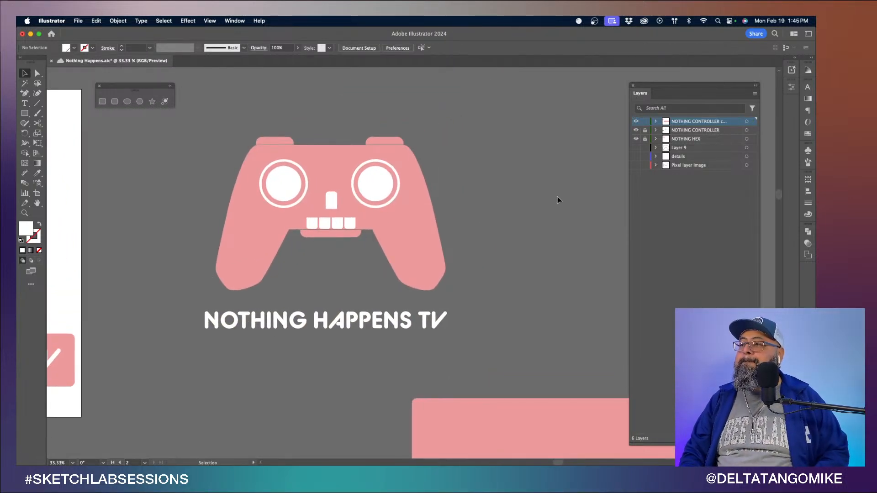
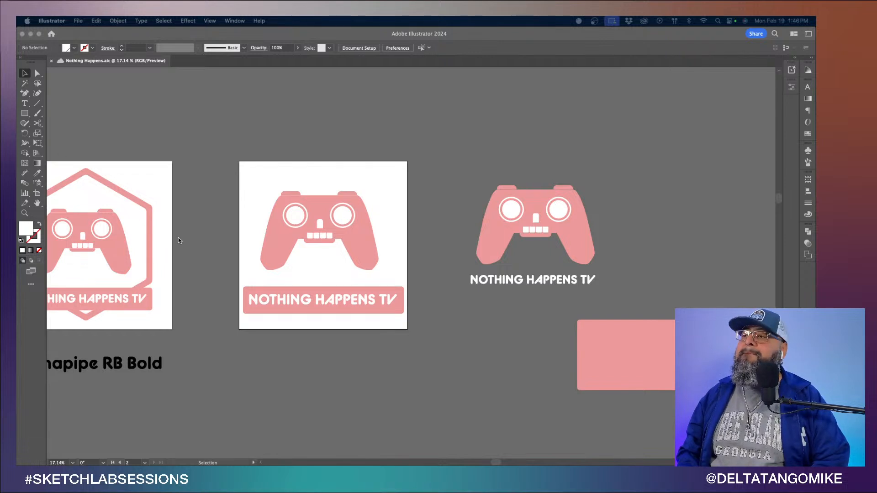
# Unlock the NOTHING HEX layer and delete the middle controller's three white teeth
pyautogui.click(505, 163)
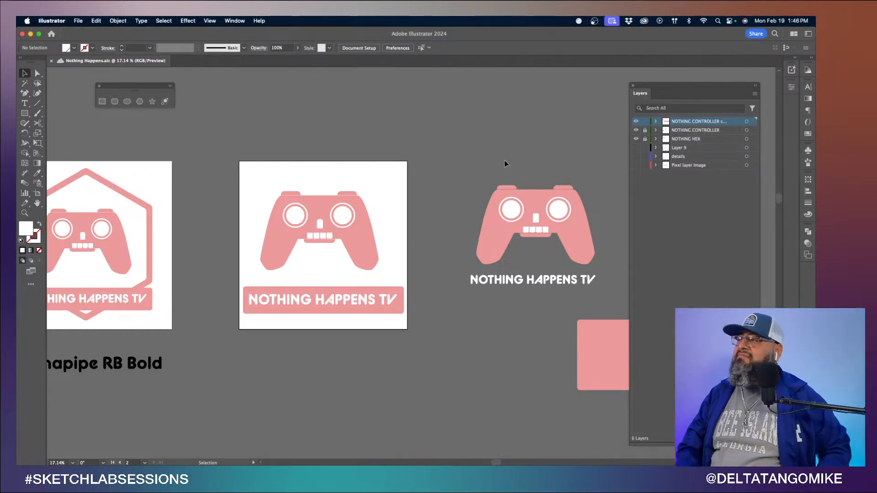
pyautogui.click(645, 139)
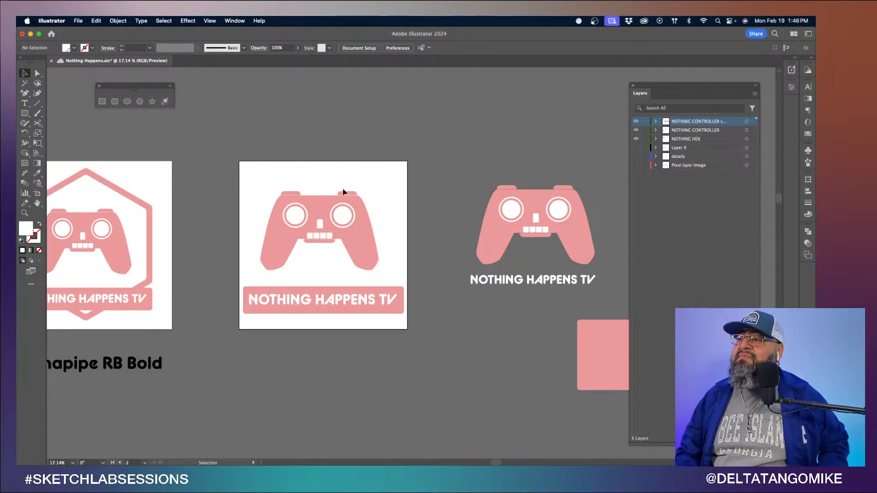
pyautogui.hscroll(-5, 327, 254)
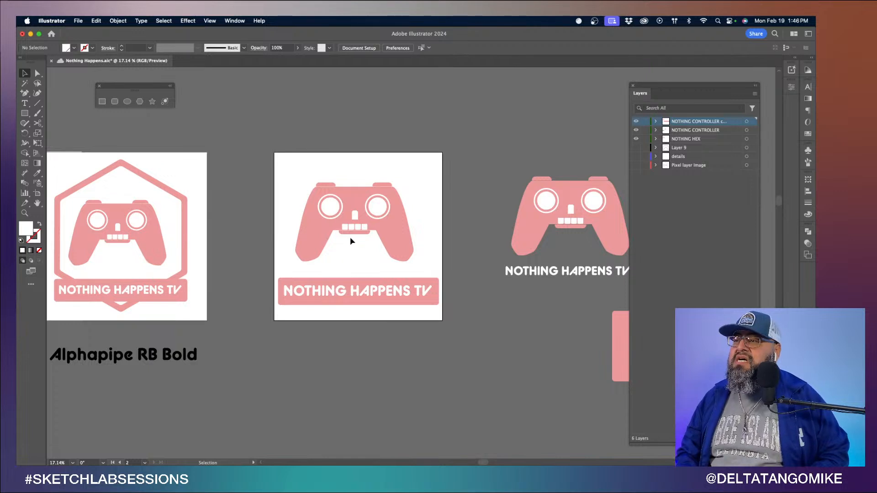
pyautogui.click(359, 227)
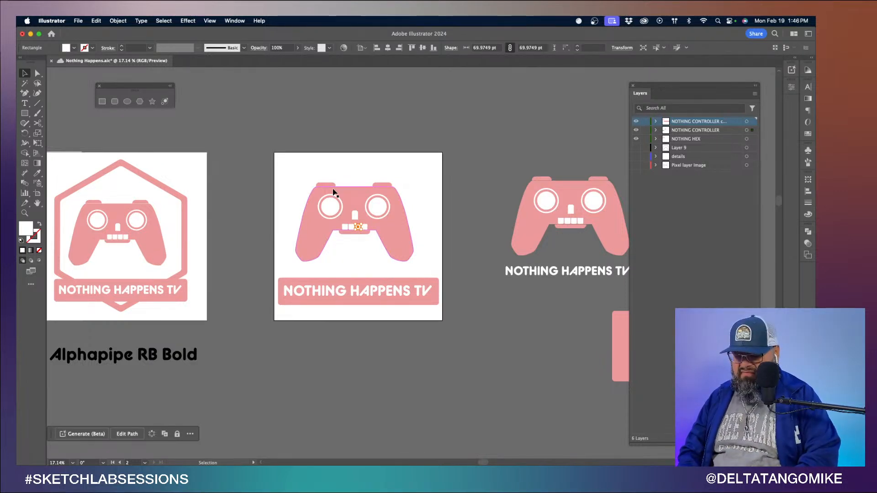
pyautogui.press('Delete')
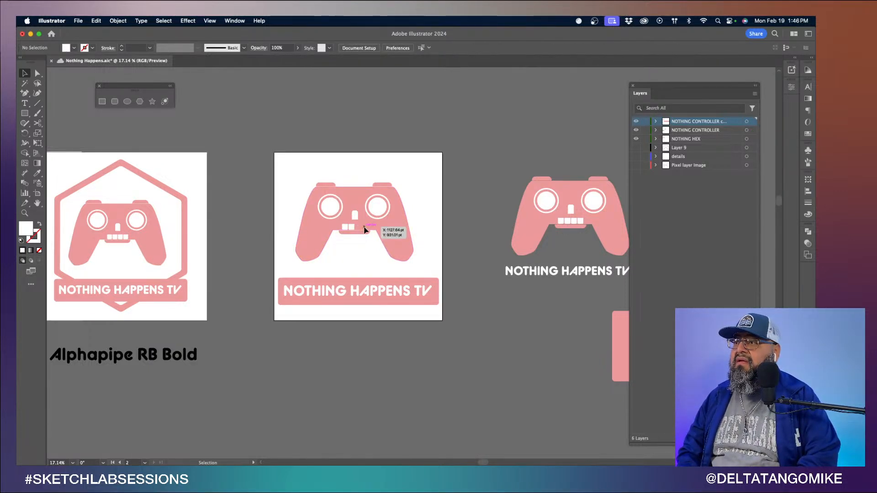
pyautogui.click(350, 227)
pyautogui.press('Delete')
pyautogui.click(345, 227)
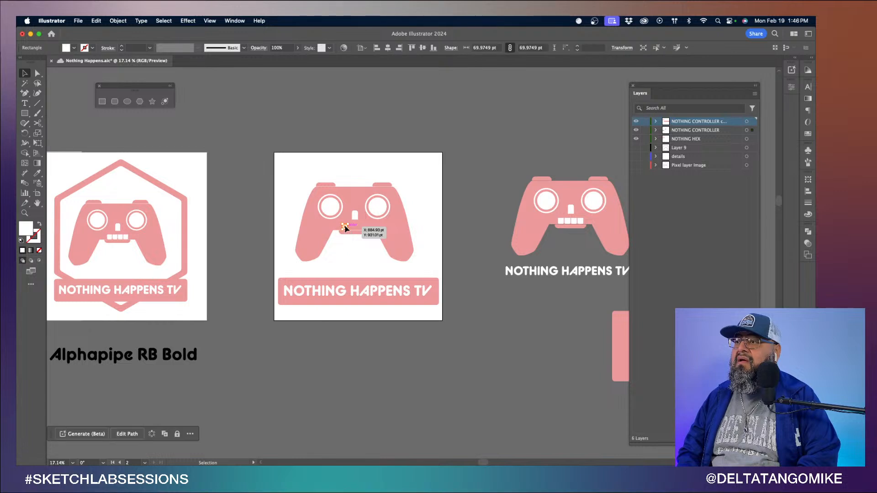
pyautogui.press('Delete')
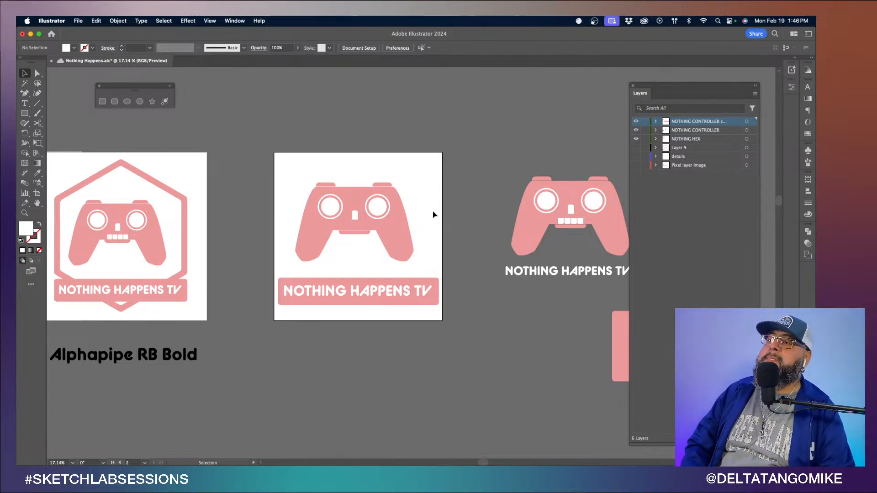
# Nudge the middle controller's nose slightly down, then deselect it
pyautogui.click(355, 218)
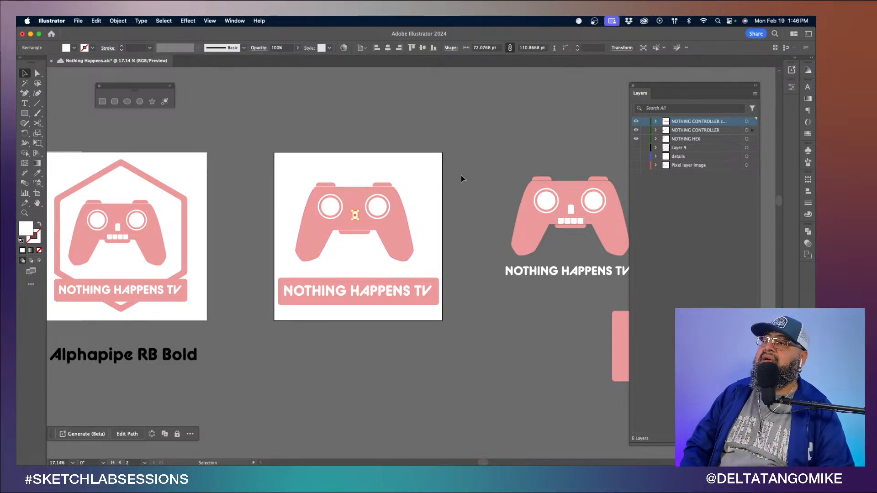
pyautogui.hotkey('shift', 'Down')
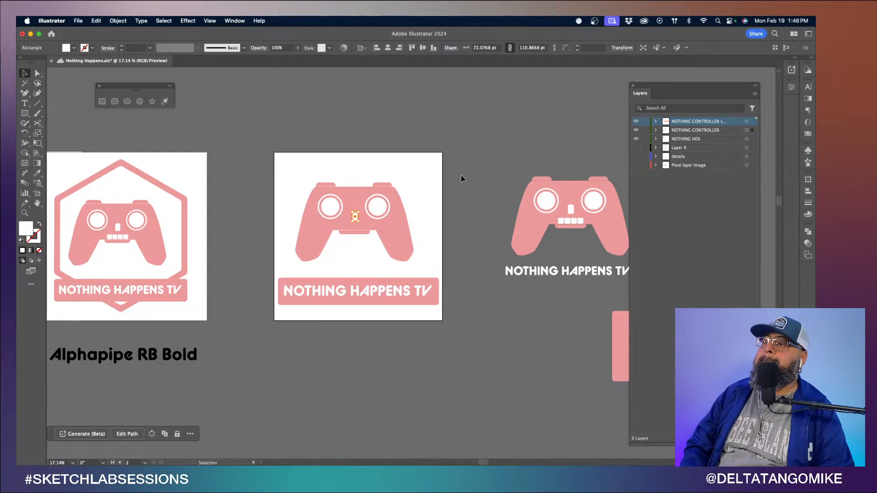
pyautogui.click(462, 176)
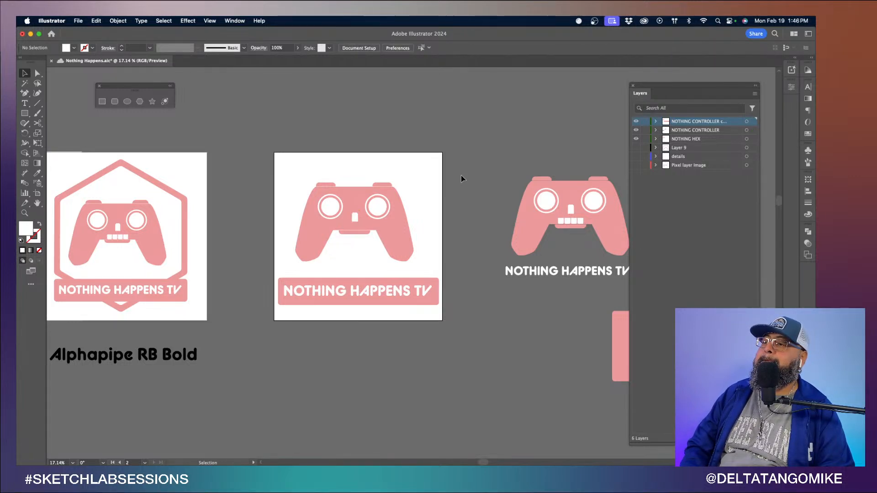
pyautogui.hscroll(-5, 462, 178)
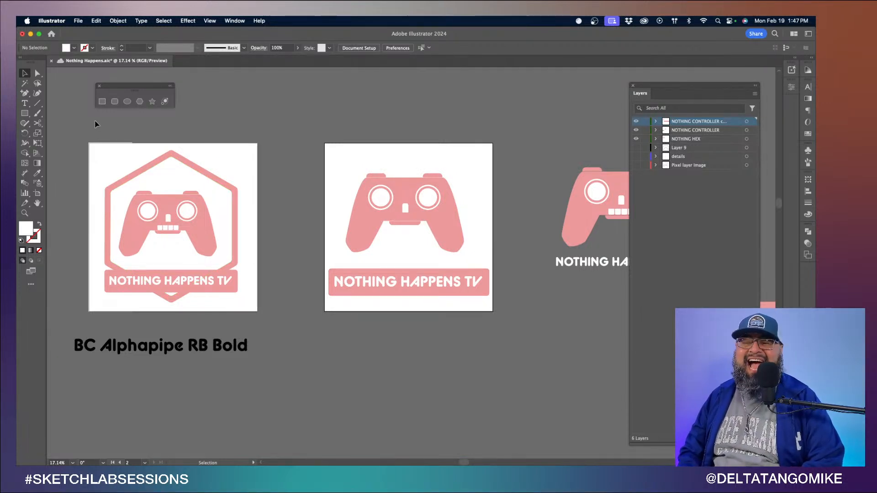
pyautogui.click(77, 20)
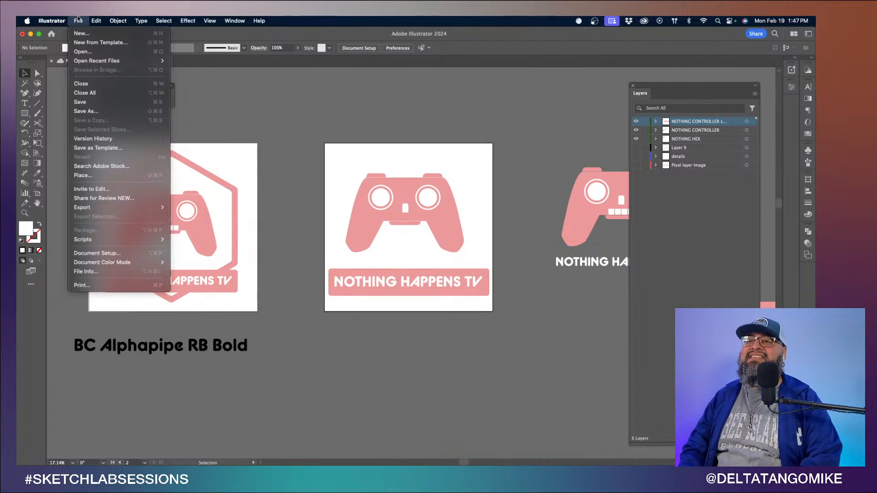
pyautogui.moveTo(137, 208)
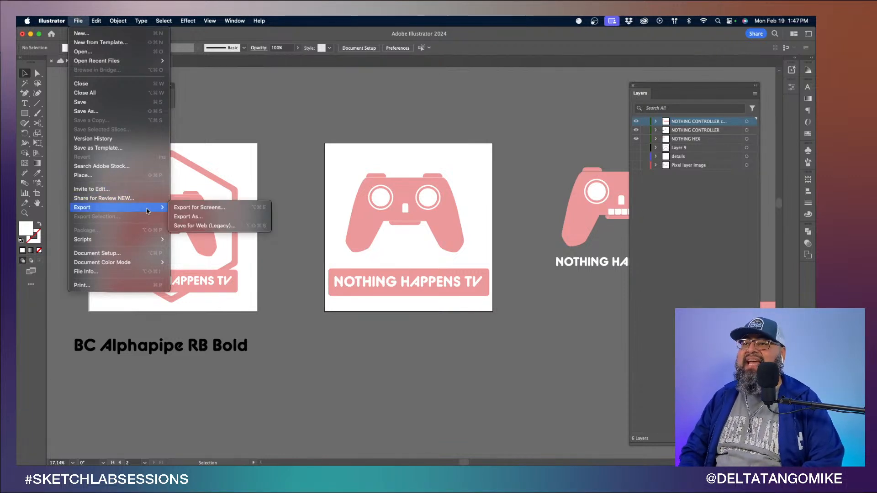
pyautogui.click(197, 216)
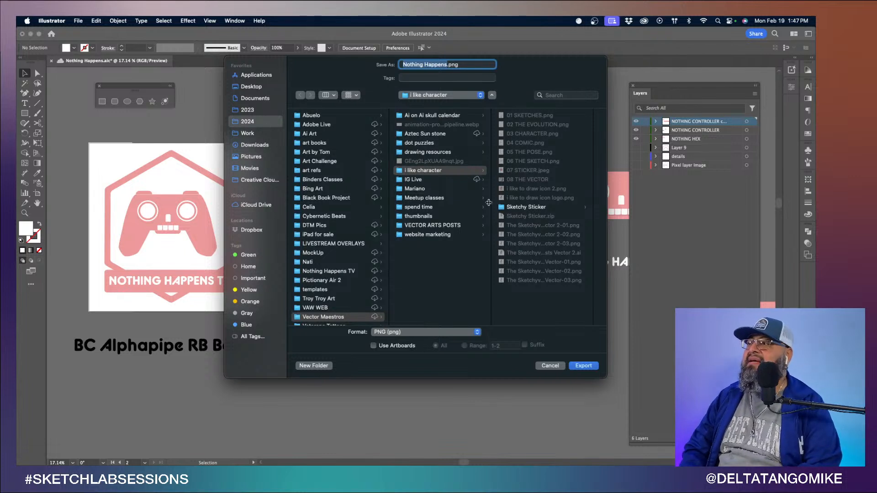
pyautogui.click(427, 332)
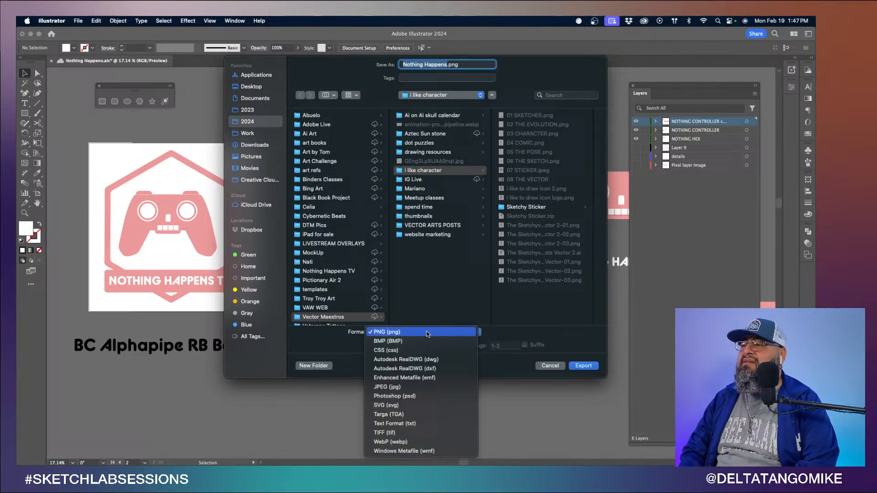
pyautogui.click(411, 388)
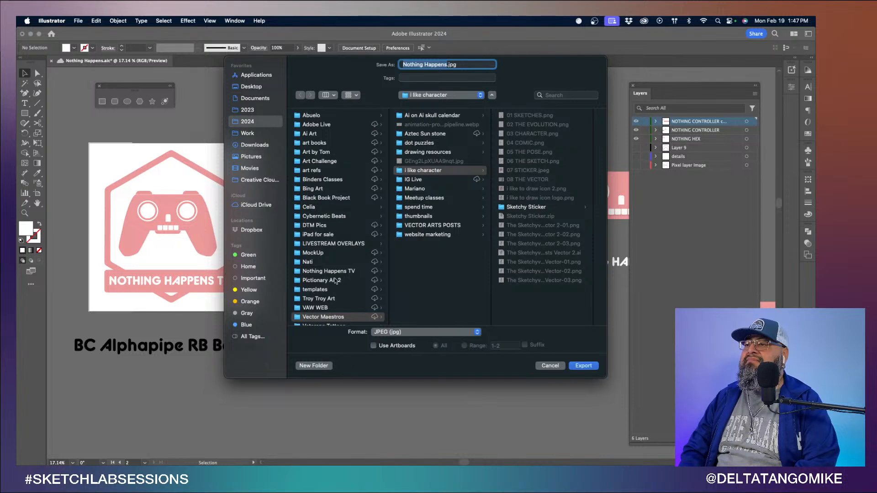
pyautogui.click(331, 244)
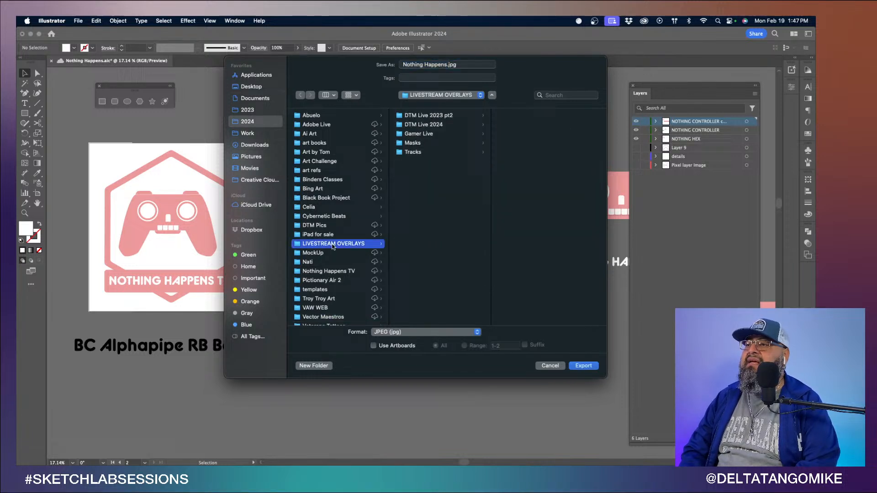
pyautogui.click(327, 271)
pyautogui.click(429, 170)
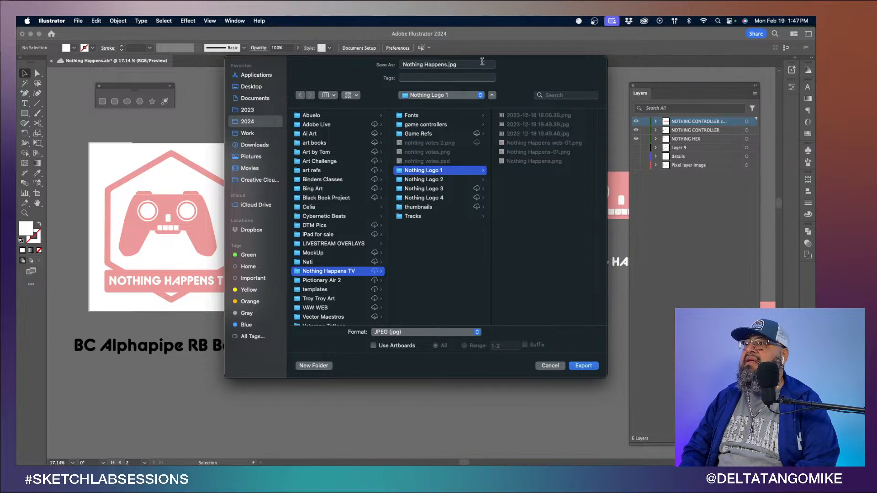
pyautogui.click(448, 65)
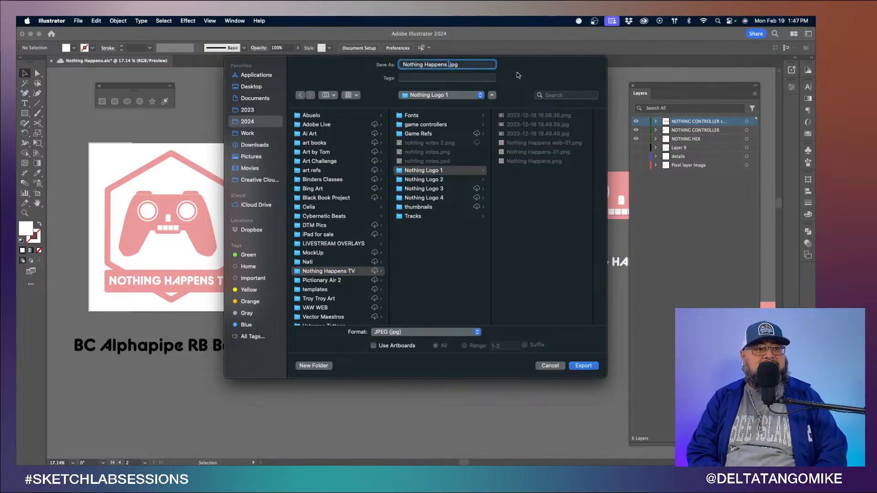
pyautogui.write('Skull')
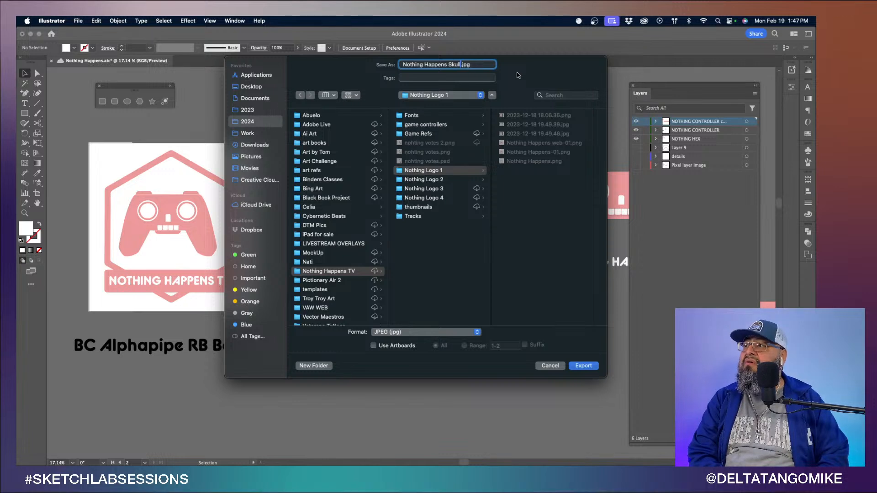
pyautogui.write('Controller')
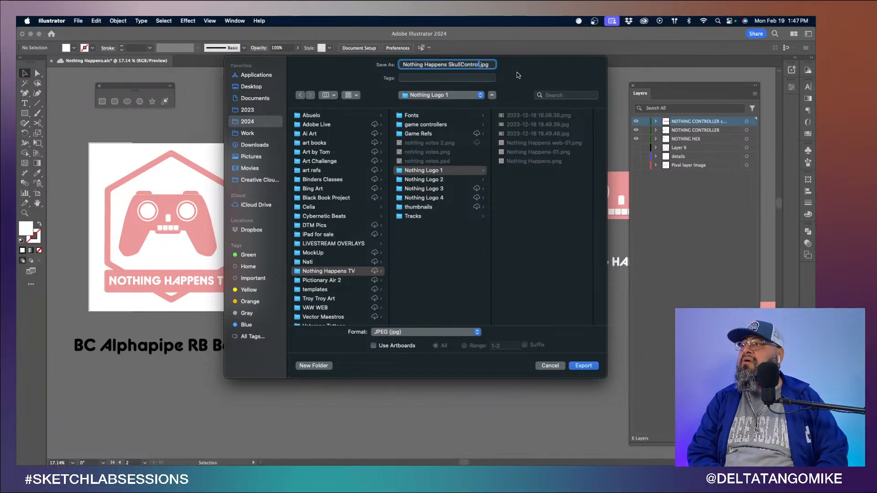
pyautogui.press('Return')
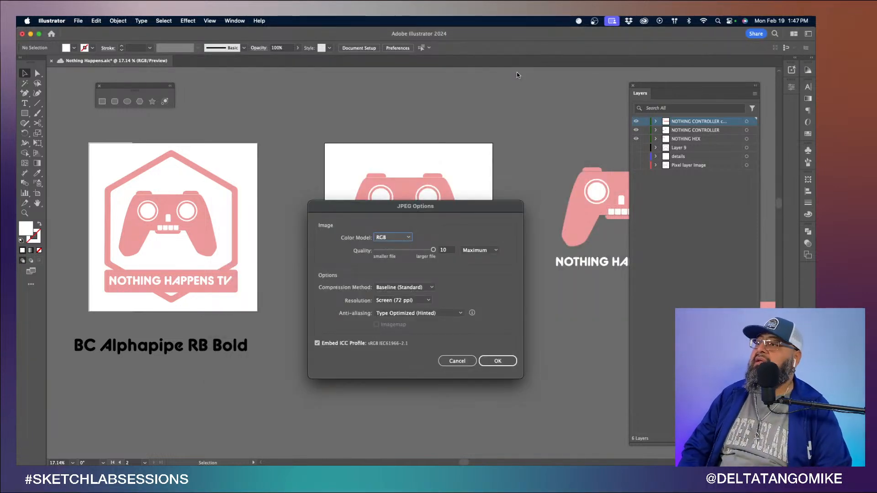
pyautogui.click(405, 302)
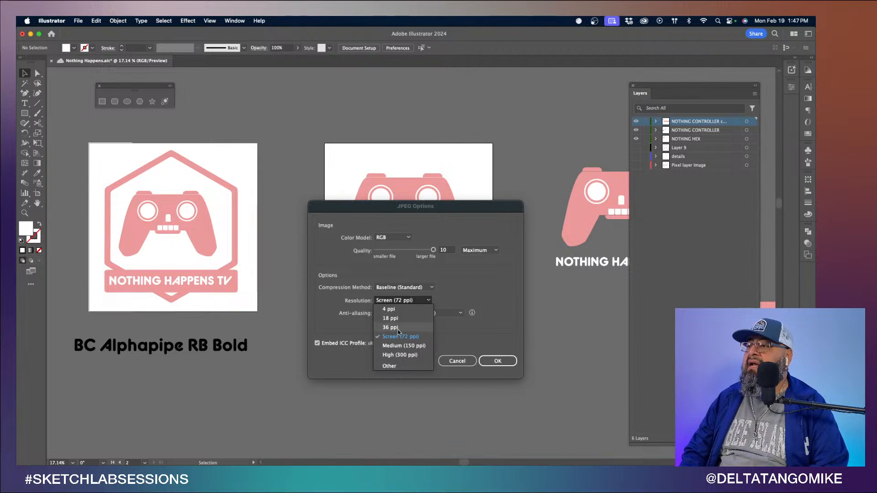
pyautogui.click(407, 356)
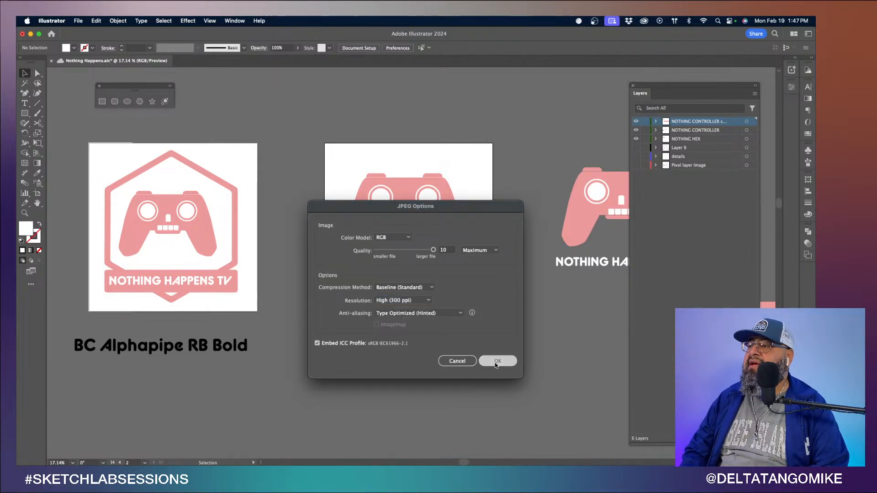
pyautogui.click(497, 361)
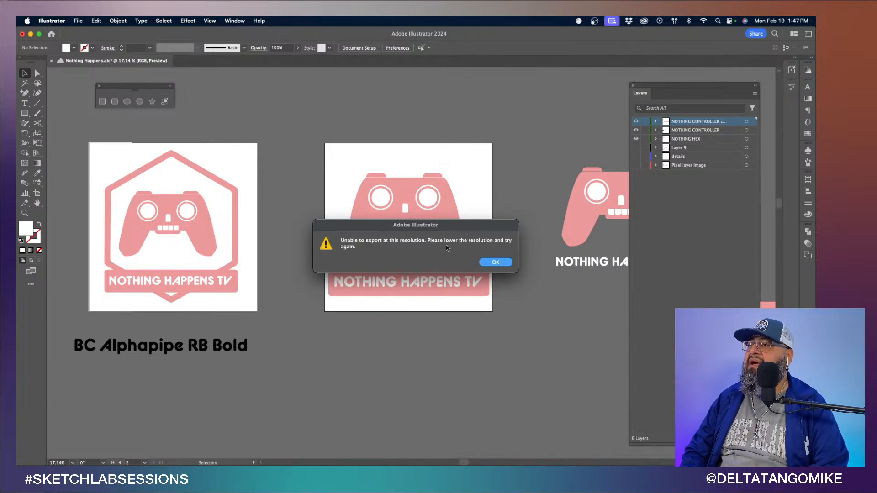
pyautogui.click(499, 262)
# Show the canvas rulers and switch the ruler units to inches
pyautogui.click(209, 20)
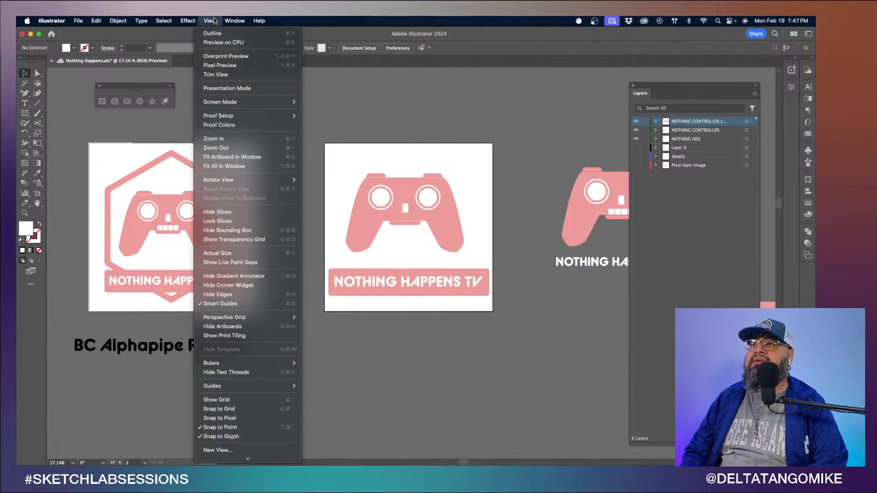
pyautogui.moveTo(210, 363)
pyautogui.click(319, 364)
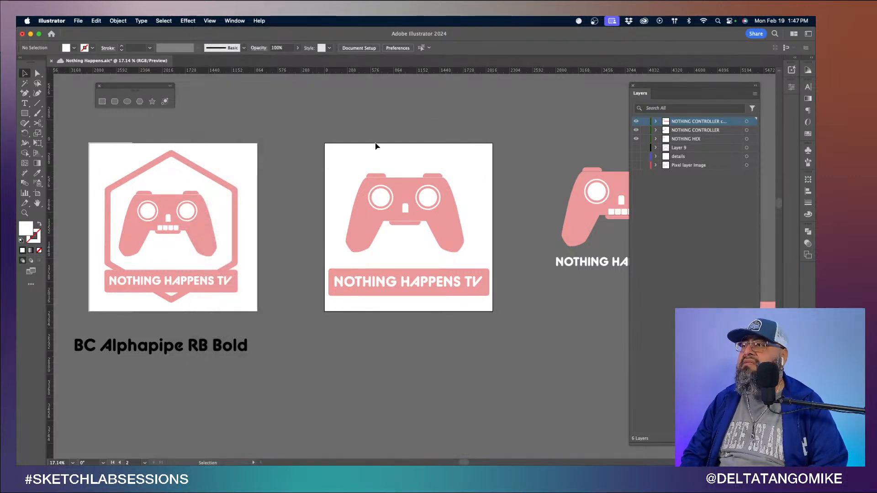
pyautogui.rightClick(428, 71)
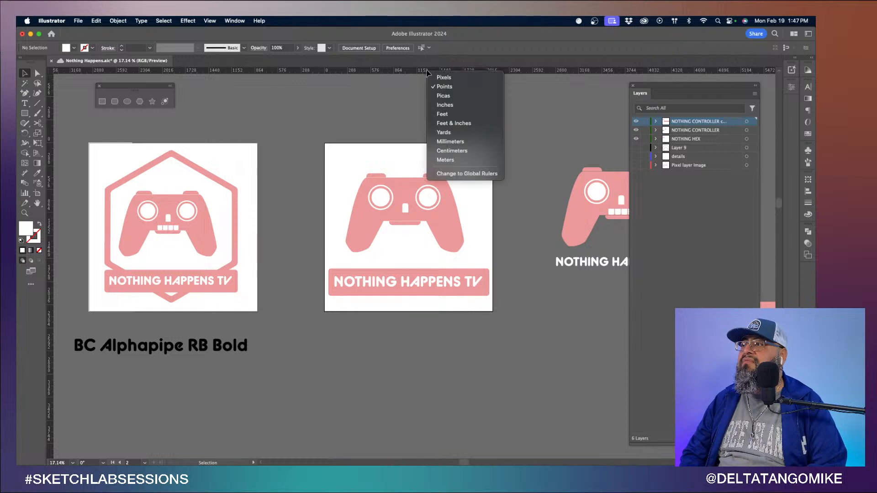
pyautogui.click(444, 105)
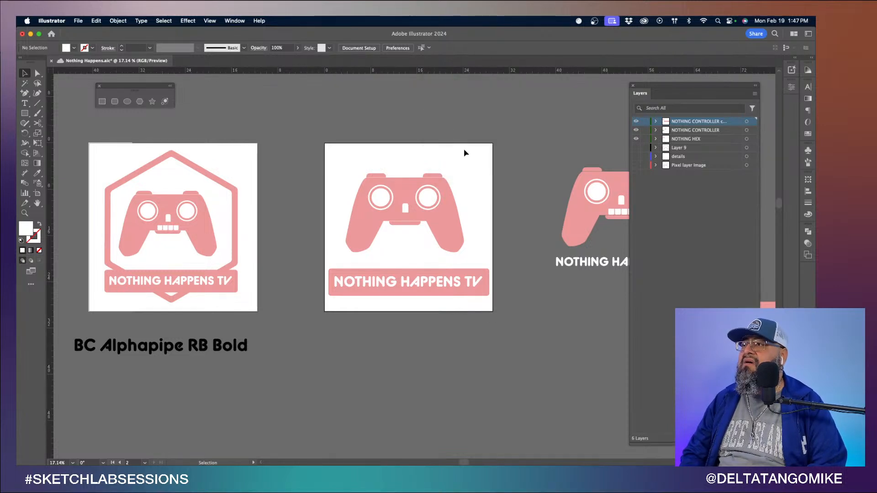
# Set up an artboard export as JPEG named Nothing Happens SkullController
pyautogui.click(82, 20)
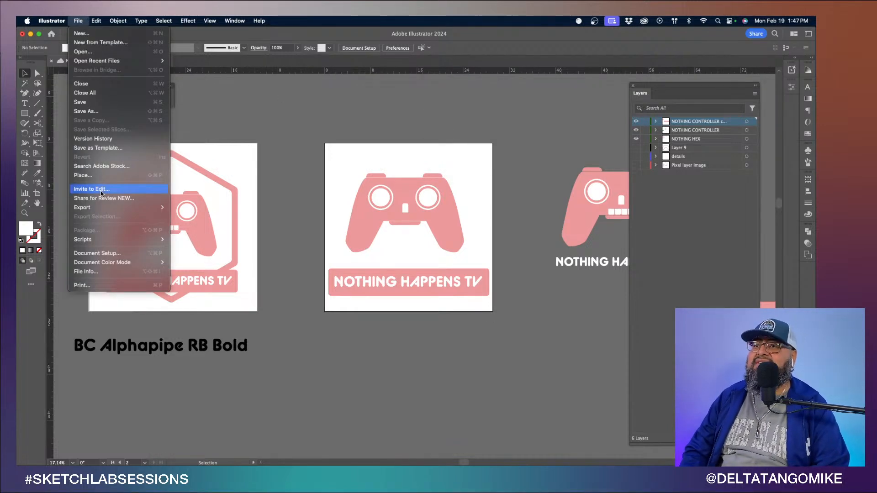
pyautogui.moveTo(112, 208)
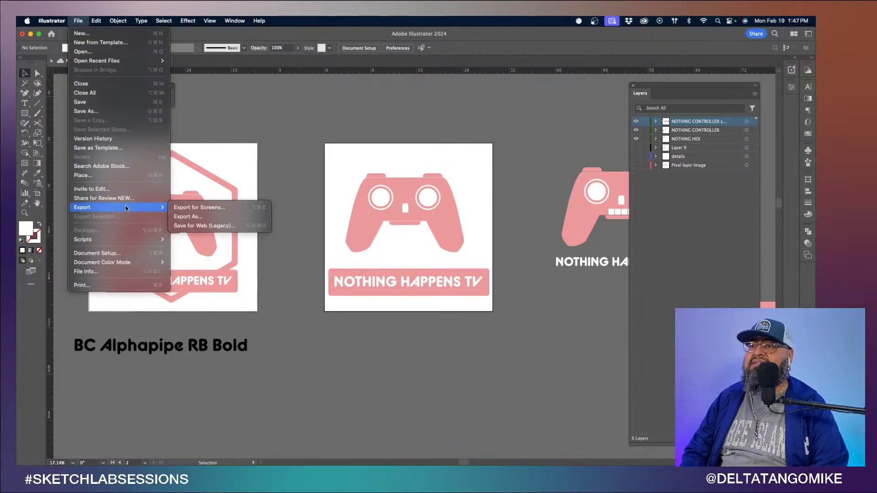
pyautogui.click(218, 217)
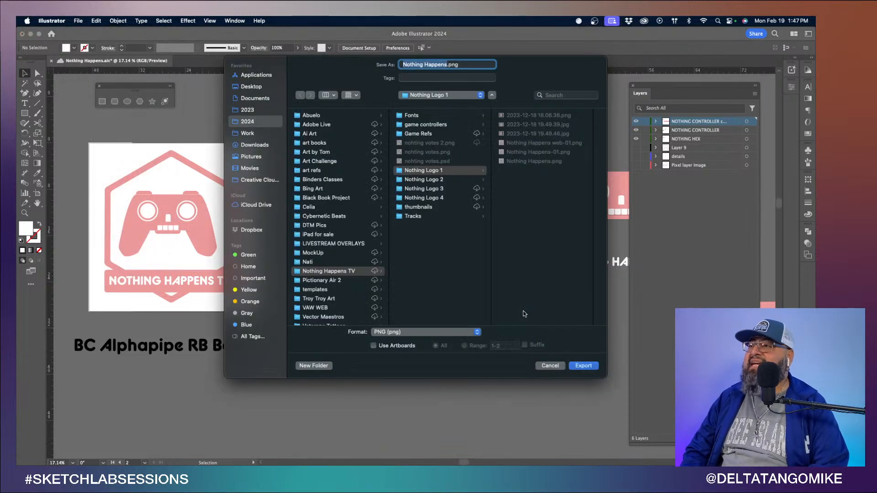
pyautogui.click(406, 347)
pyautogui.click(422, 334)
pyautogui.click(422, 333)
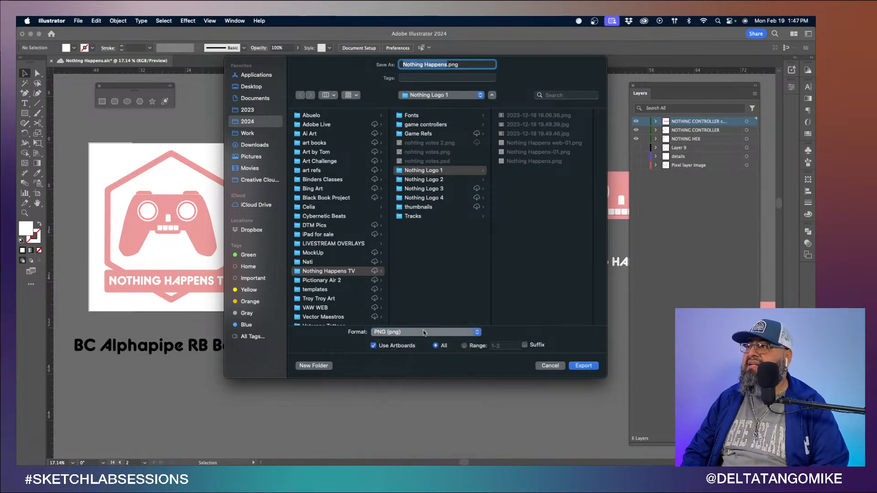
pyautogui.press('Right')
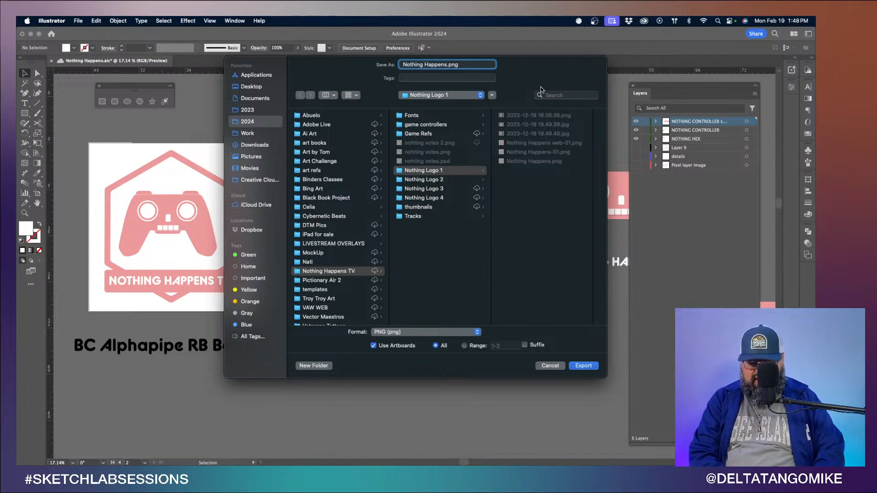
pyautogui.click(444, 332)
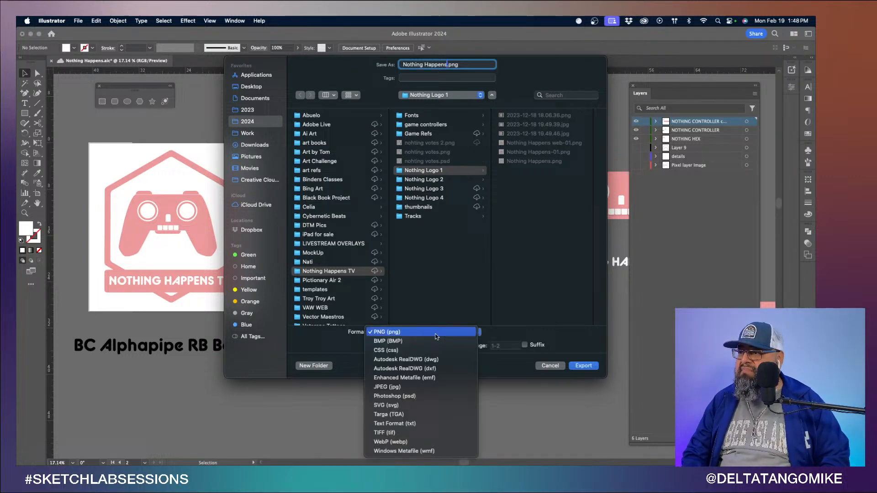
pyautogui.click(408, 386)
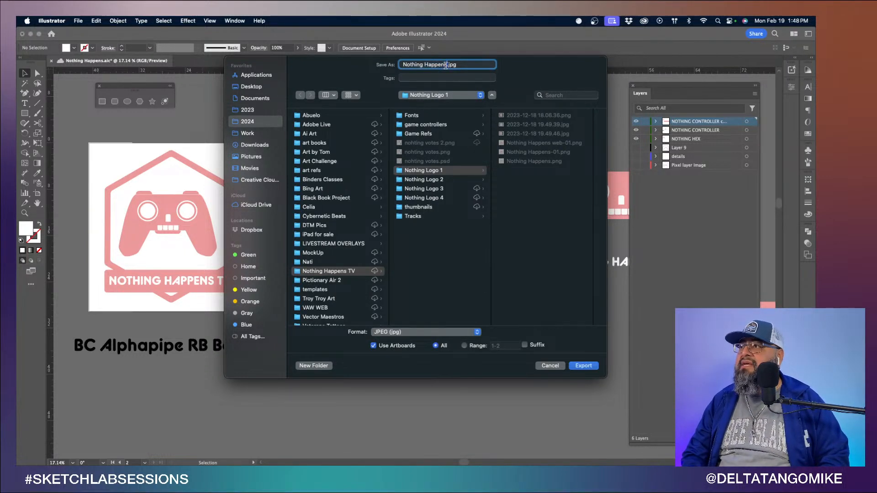
pyautogui.write('SkullCont')
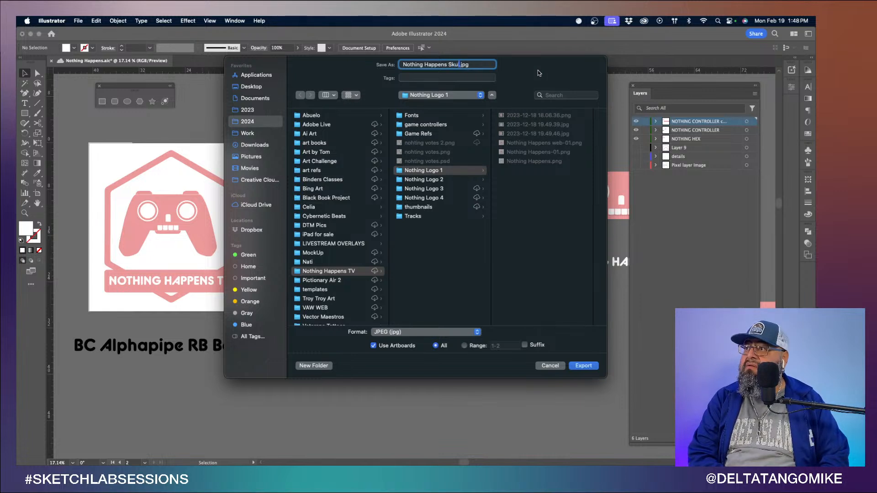
pyautogui.write('roller')
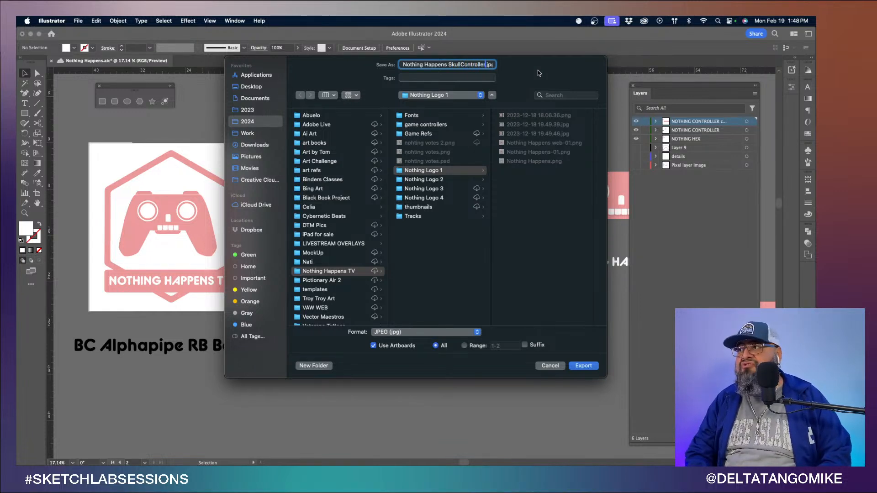
# Export the JPEGs at Screen (72 ppi) resolution
pyautogui.click(584, 365)
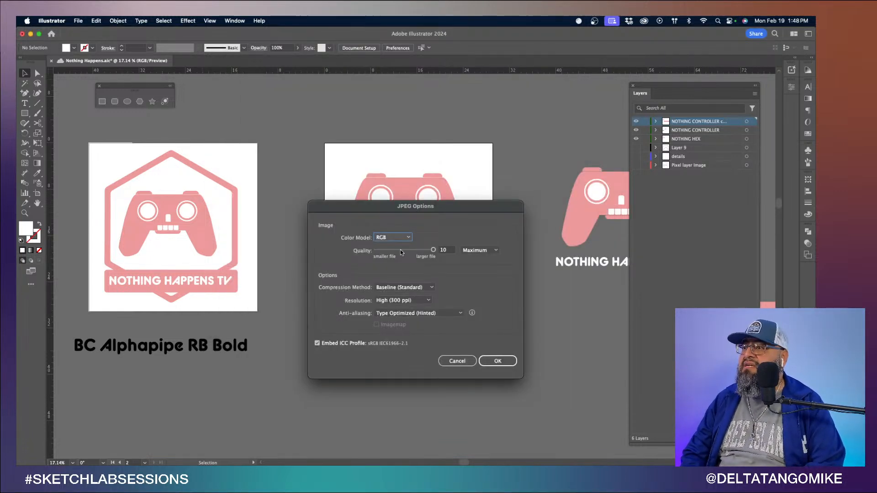
pyautogui.click(404, 300)
pyautogui.click(410, 337)
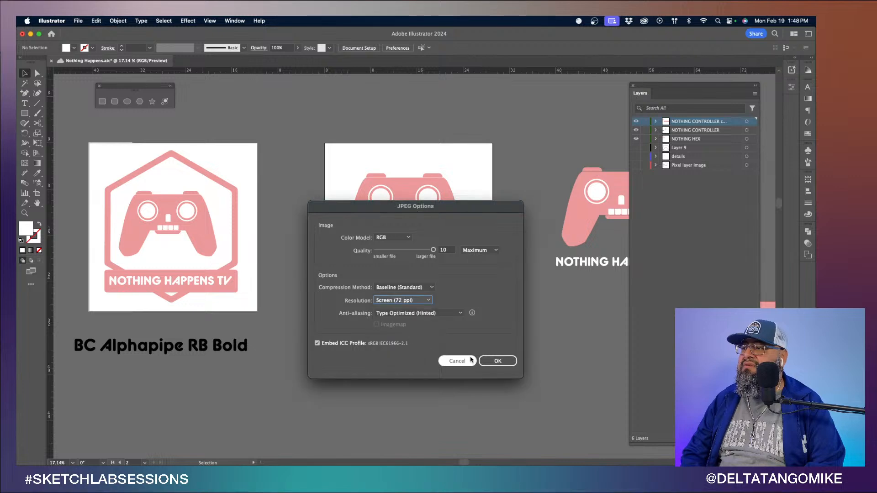
pyautogui.click(498, 364)
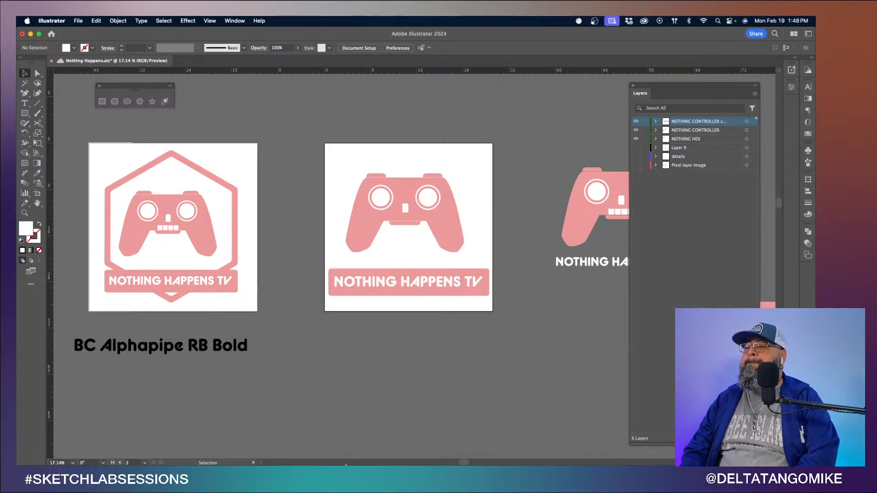
# In the Behance project editor, edit the photo grid to upload files from the computer
pyautogui.moveTo(340, 450)
pyautogui.click(246, 450)
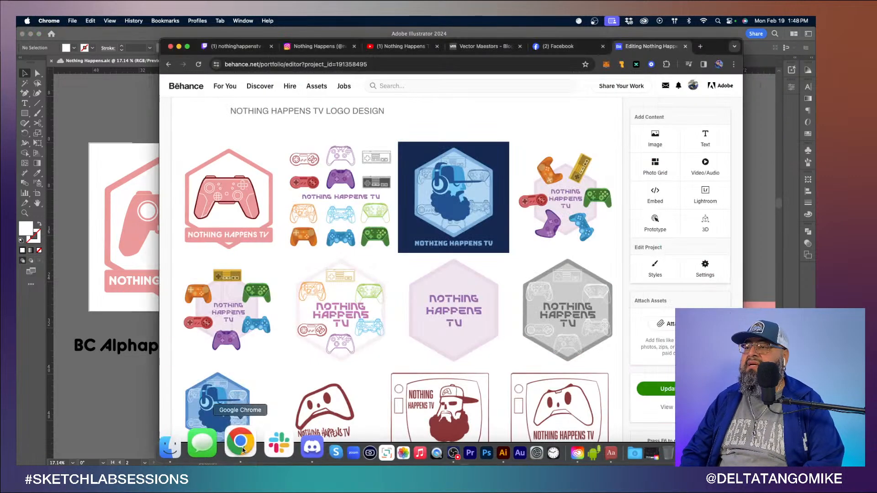
pyautogui.scroll(-1, 349, 242)
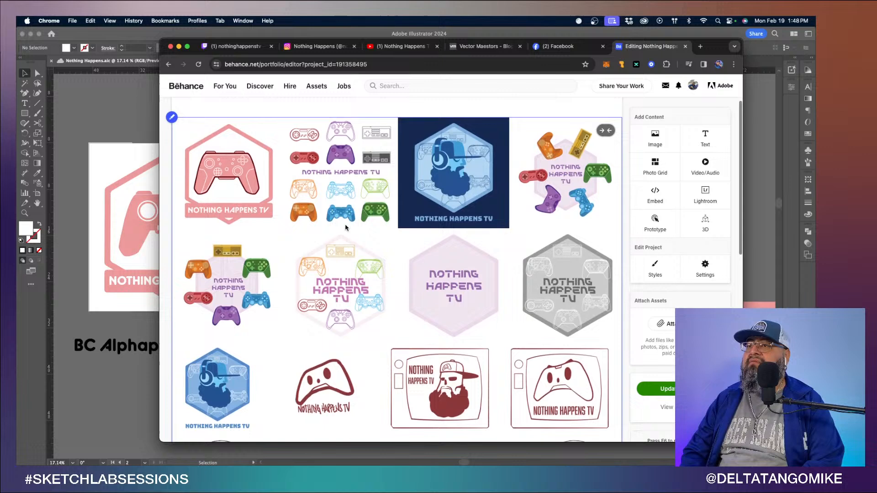
pyautogui.click(172, 117)
pyautogui.click(186, 152)
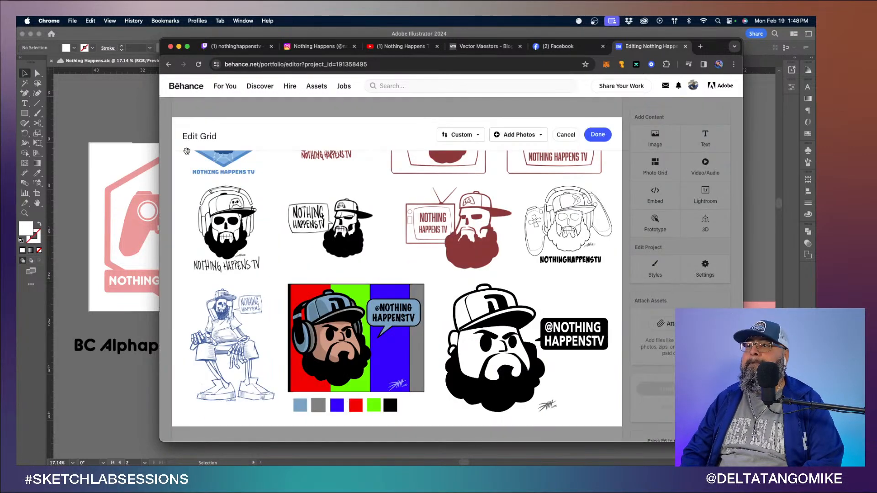
pyautogui.click(510, 140)
pyautogui.click(517, 151)
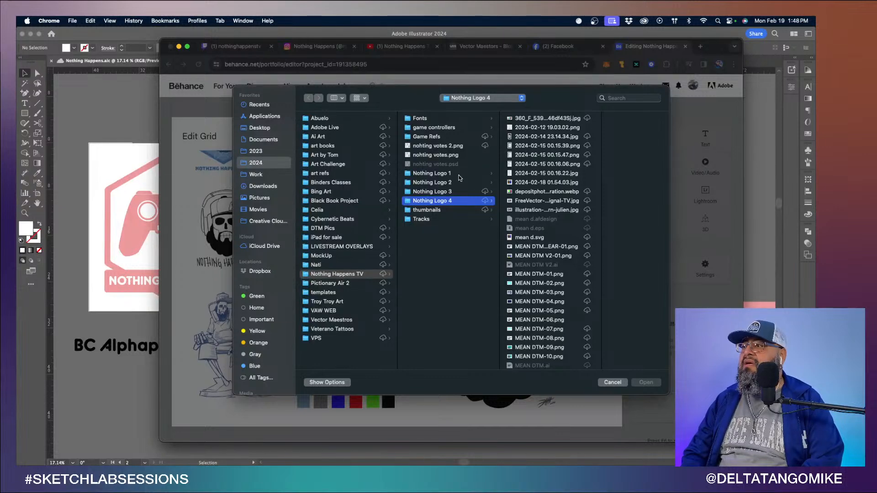
# Upload both SkullController JPEGs from the Nothing Logo 1 folder
pyautogui.click(458, 175)
pyautogui.press('Right')
pyautogui.press('Down')
pyautogui.press('Down')
pyautogui.press('Down')
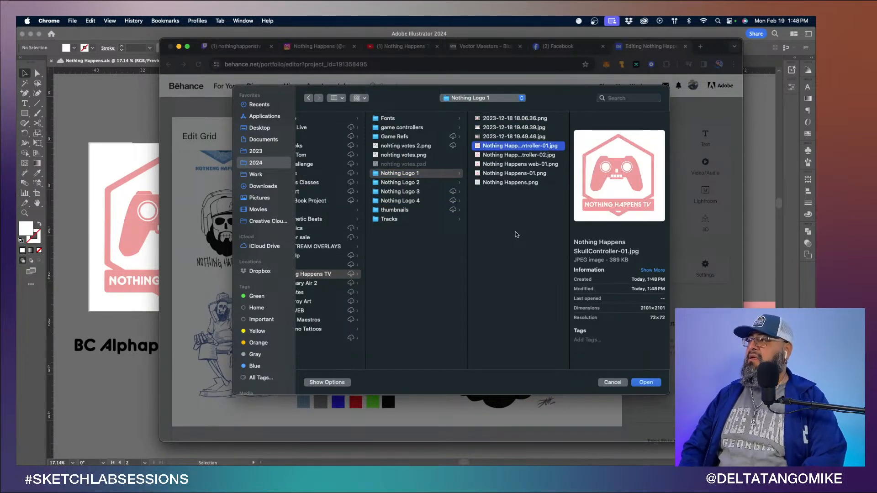
pyautogui.press('Down')
pyautogui.press('Up')
pyautogui.keyDown('shift'); pyautogui.click(532, 155); pyautogui.keyUp('shift')
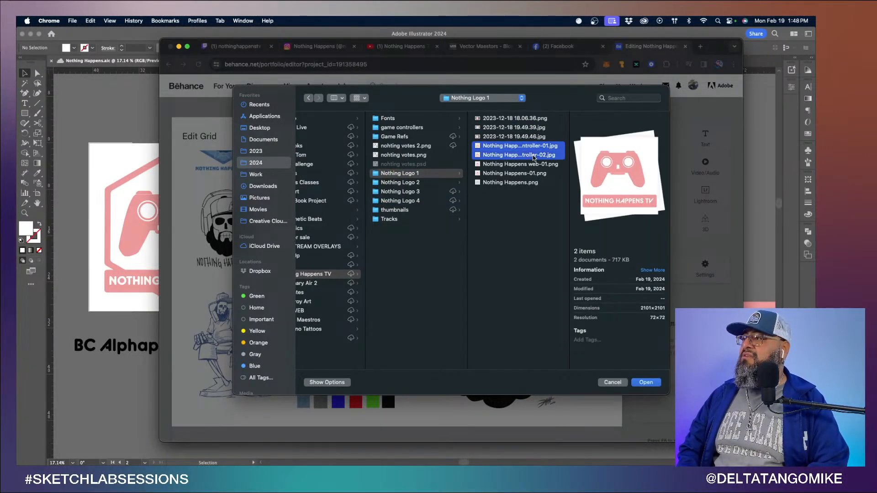
pyautogui.click(643, 384)
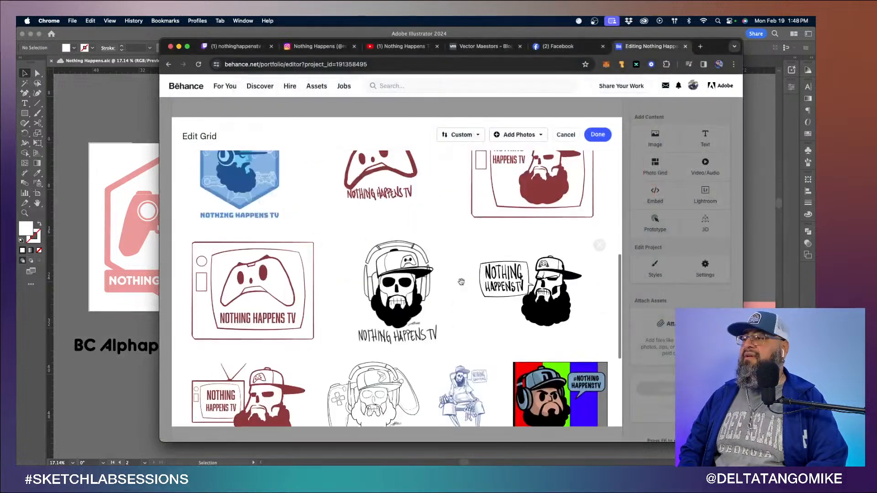
# Finish editing the grid and update the Nothing Happens TV project
pyautogui.scroll(-6, 461, 282)
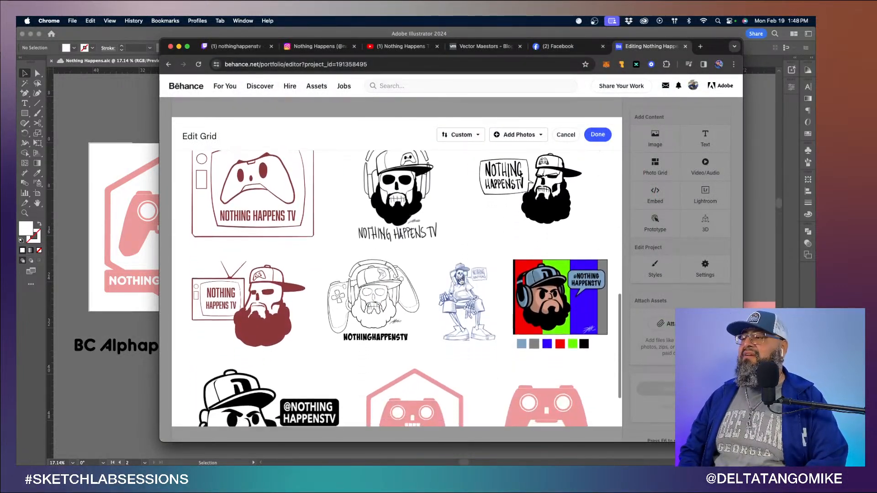
pyautogui.click(599, 135)
pyautogui.click(654, 388)
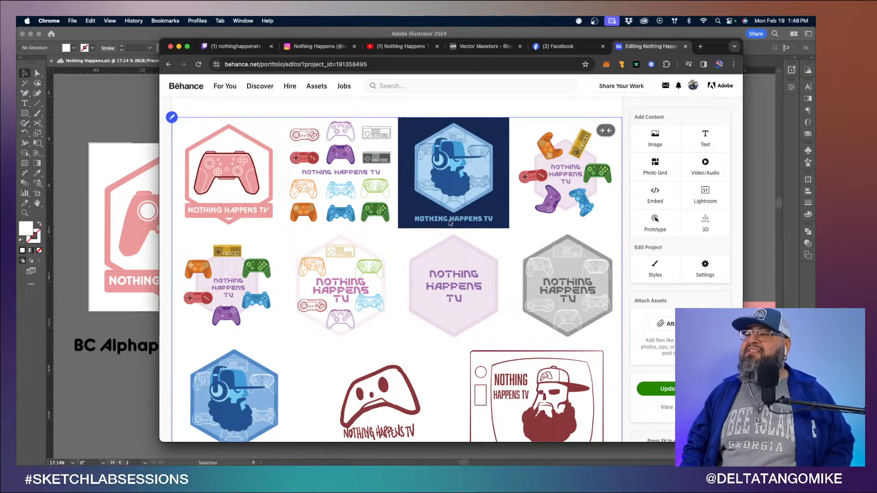
# Close Nothing Happens.aic and open Nothing Happens Controllers 3 from Your files
pyautogui.click(136, 120)
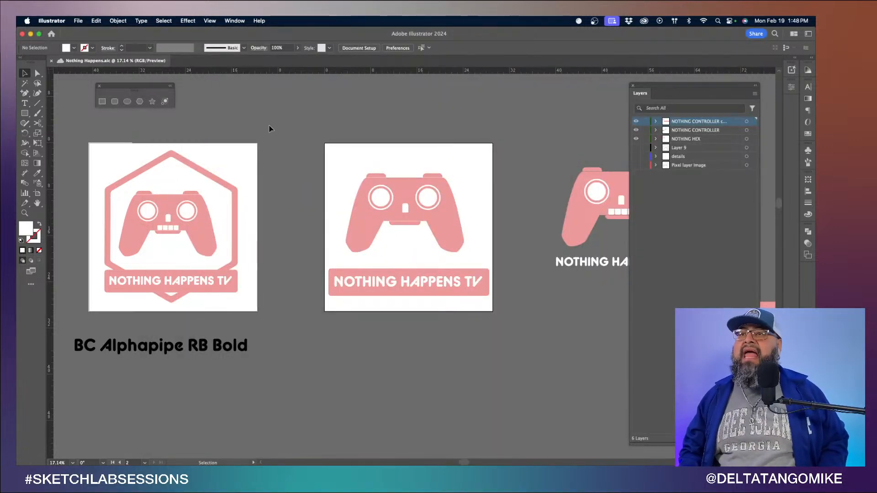
pyautogui.click(51, 60)
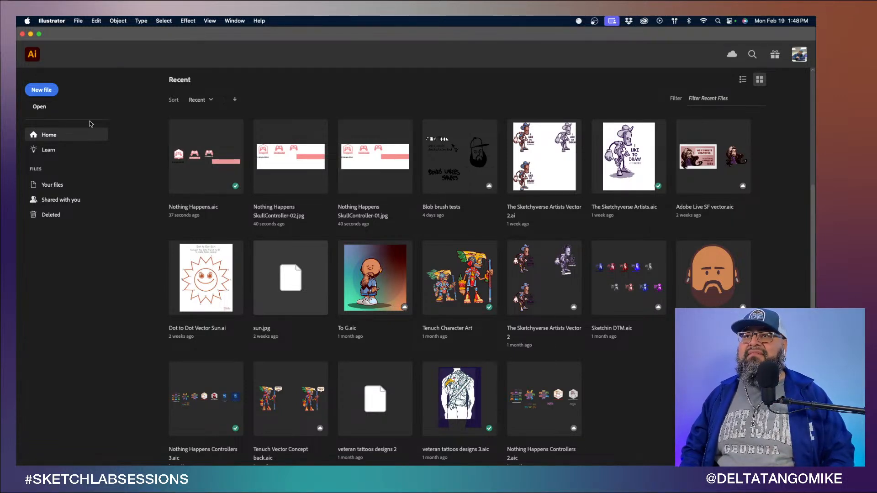
pyautogui.scroll(-1, 382, 259)
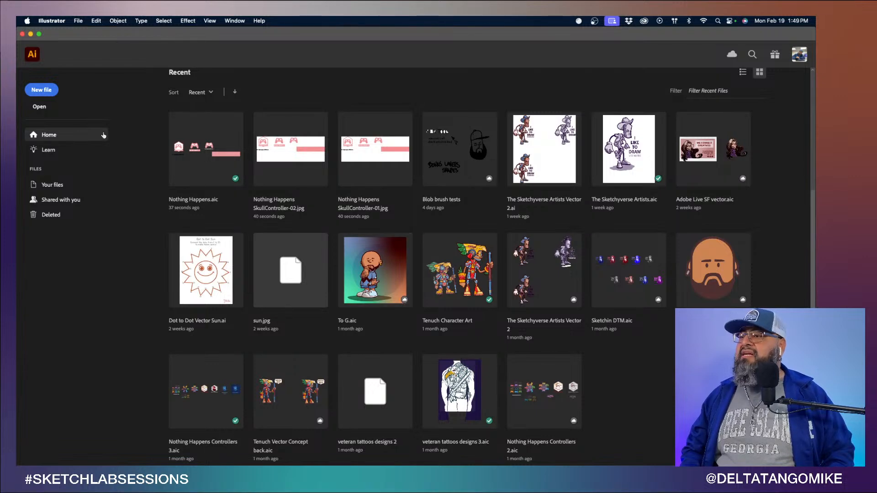
pyautogui.click(45, 185)
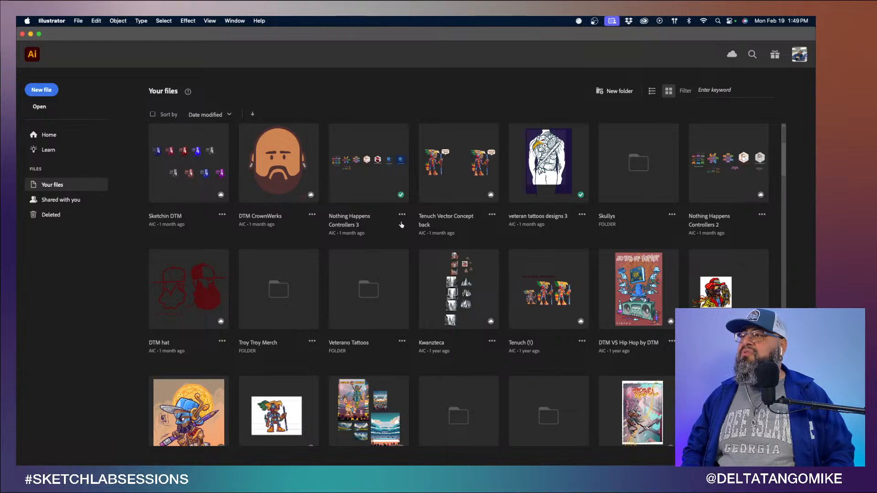
pyautogui.click(385, 184)
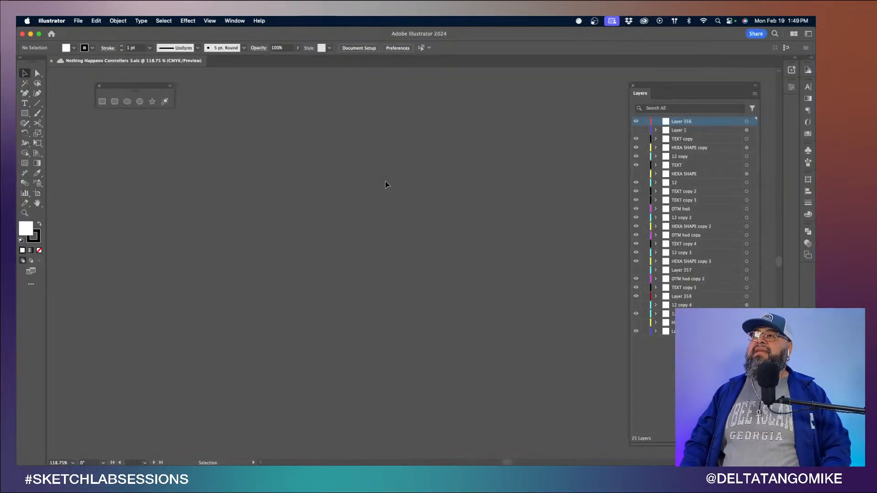
# Dismiss the missing fonts warning and scroll across the artboards
pyautogui.click(449, 291)
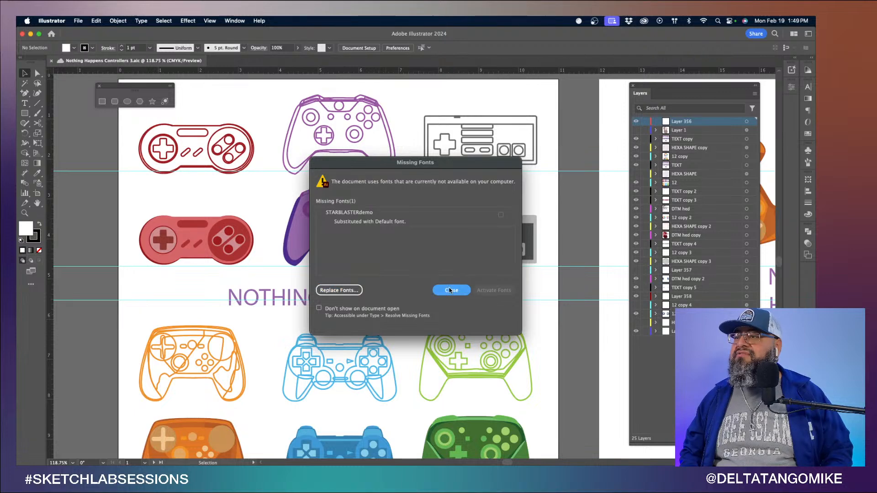
pyautogui.scroll(-3, 569, 244)
pyautogui.hscroll(10, 567, 242)
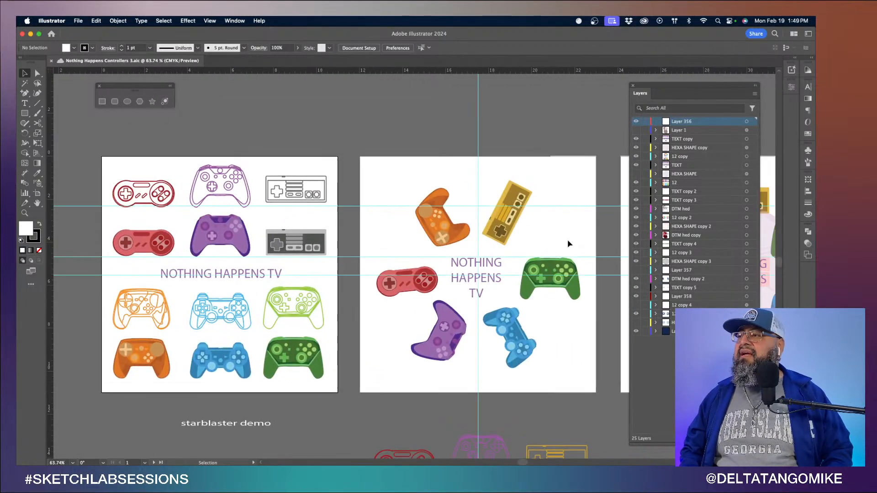
pyautogui.hscroll(6, 561, 241)
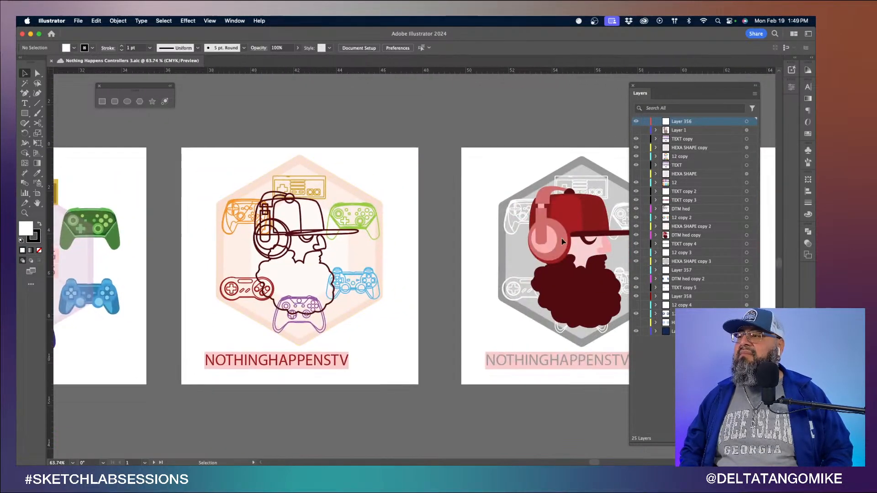
pyautogui.hscroll(-2, 562, 241)
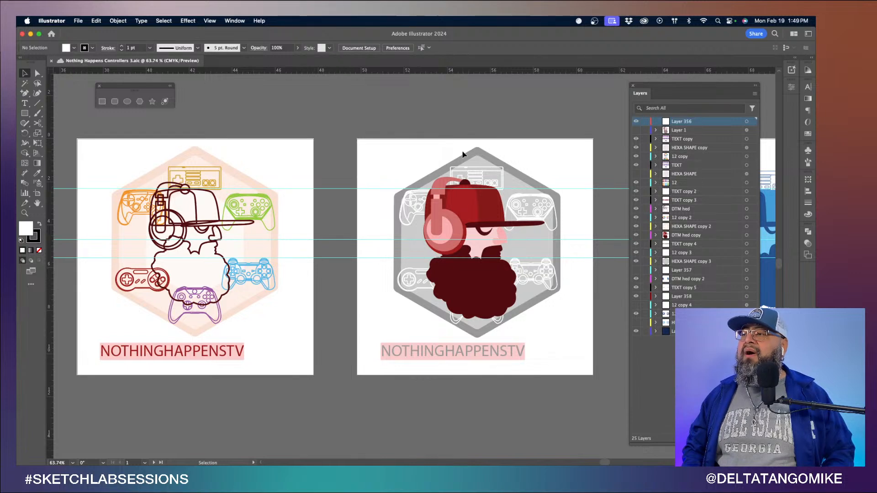
pyautogui.hscroll(5, 462, 153)
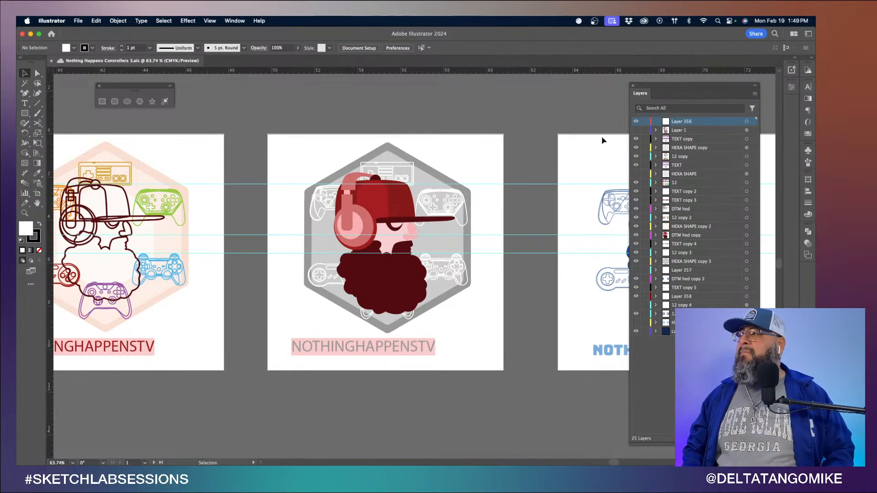
# Hide Layer 356 and Layer 358's artwork, then view all six artboards
pyautogui.click(635, 121)
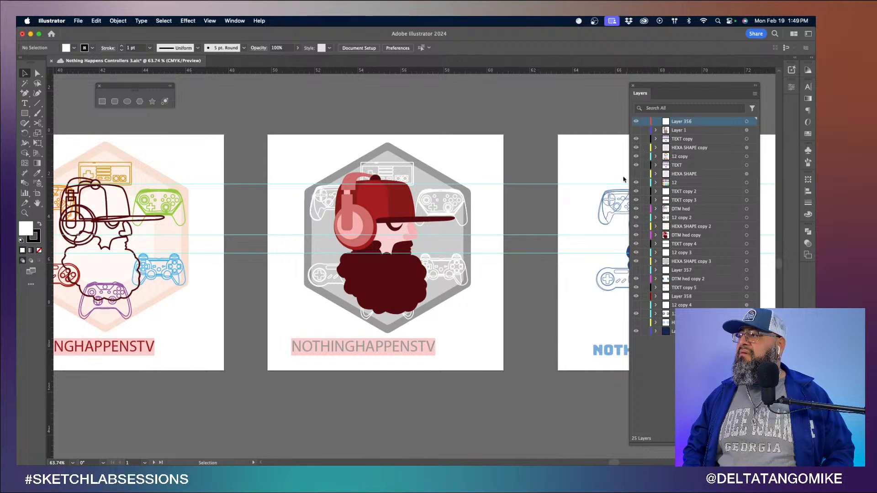
pyautogui.moveTo(522, 173); pyautogui.dragTo(549, 243)
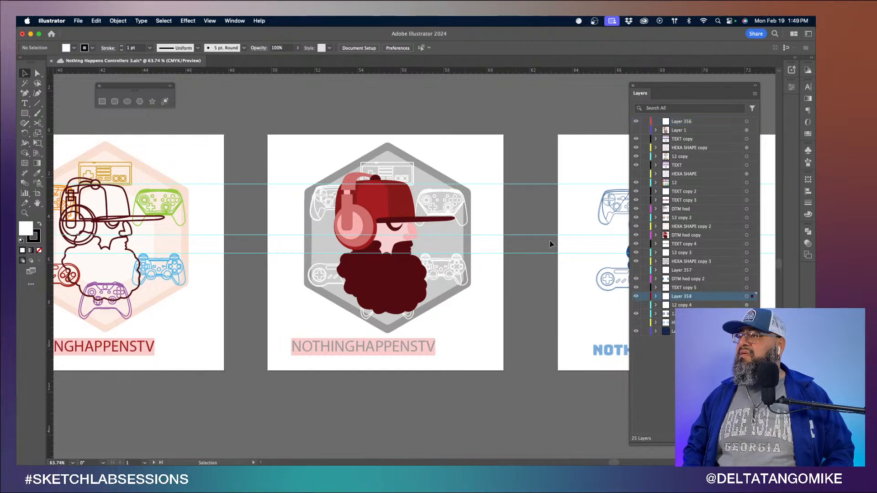
pyautogui.click(636, 297)
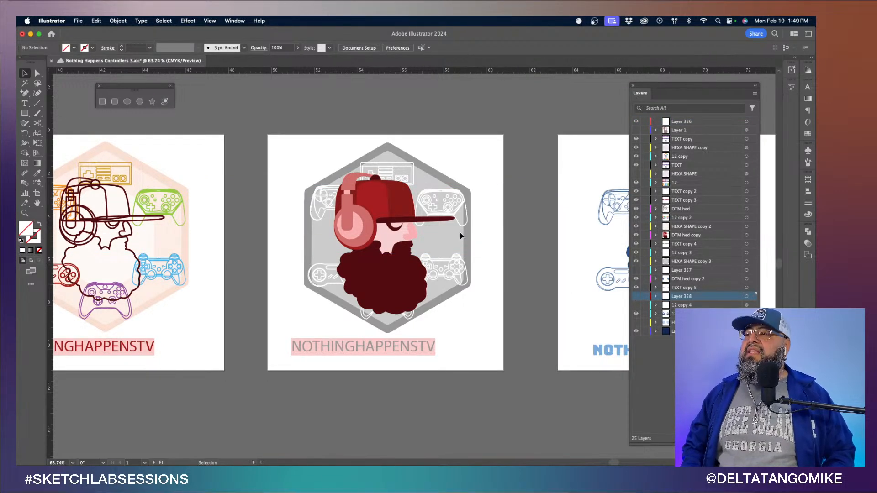
pyautogui.hscroll(3, 530, 234)
pyautogui.hscroll(10, 530, 237)
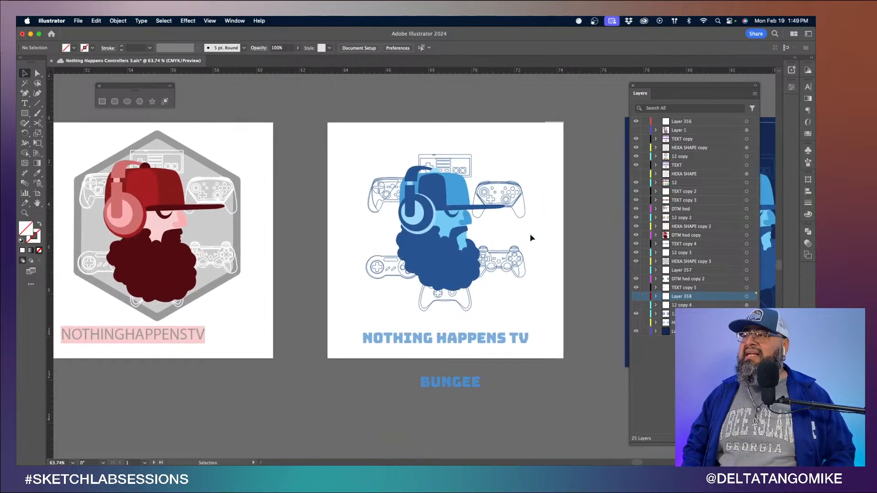
pyautogui.hscroll(10, 531, 238)
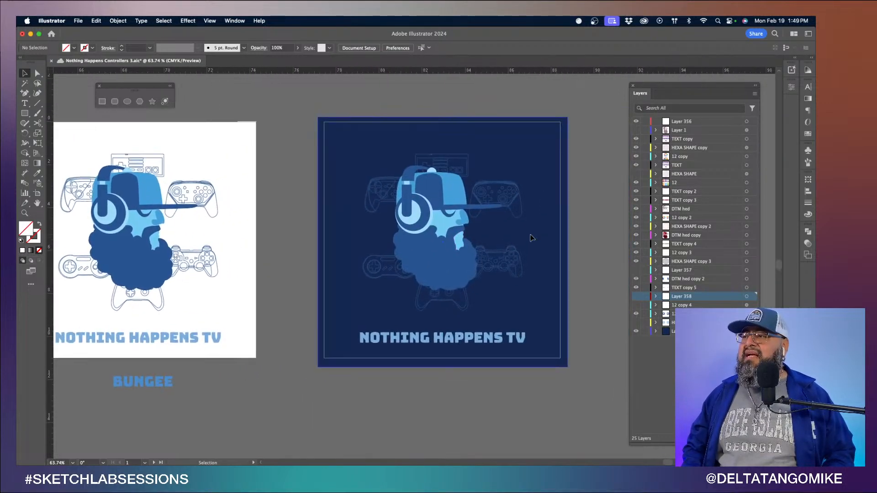
pyautogui.scroll(-6, 531, 238)
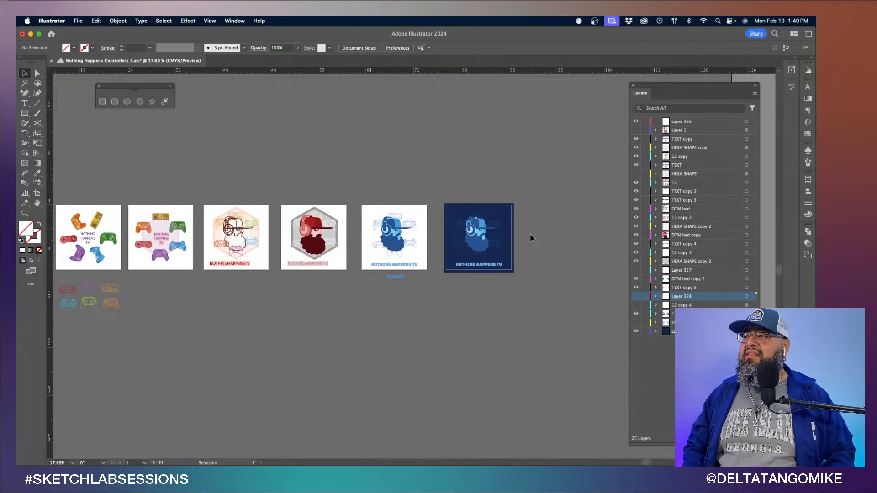
pyautogui.scroll(5, 531, 237)
pyautogui.click(461, 286)
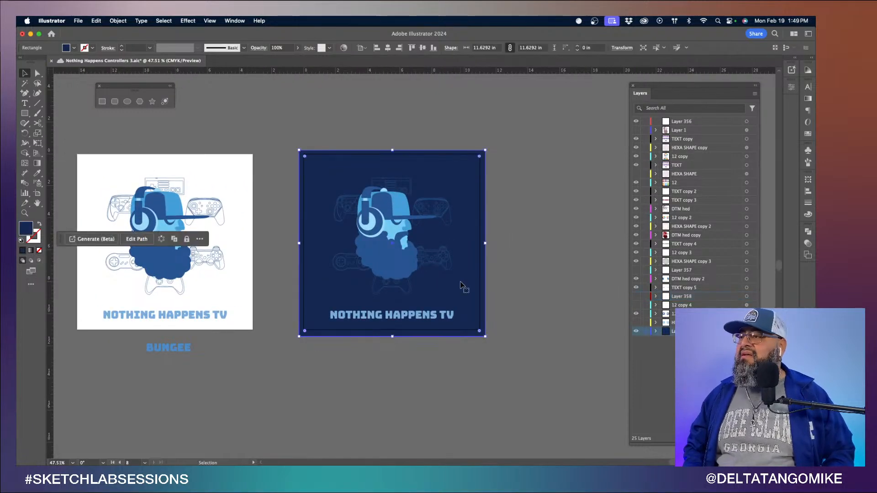
pyautogui.click(221, 300)
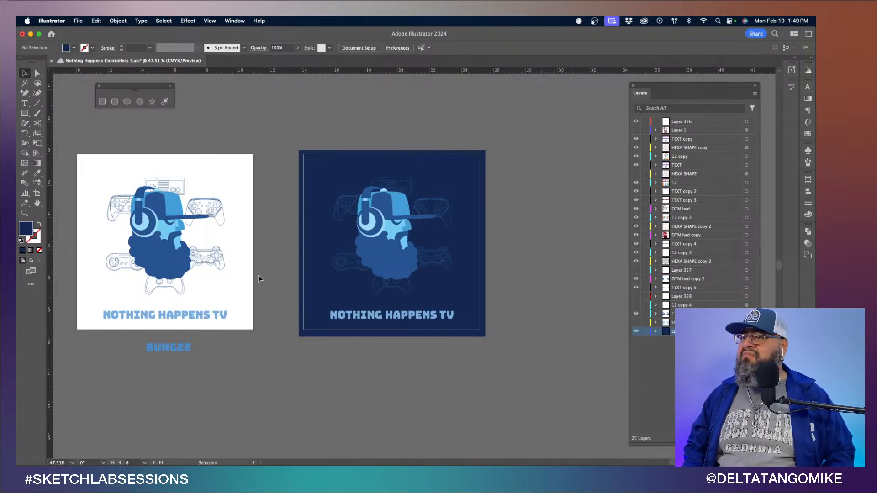
pyautogui.moveTo(258, 275); pyautogui.dragTo(203, 222)
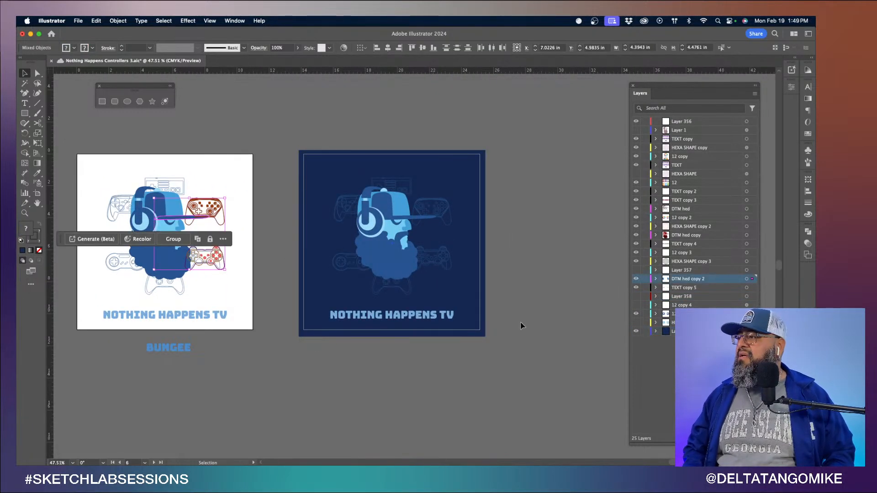
pyautogui.click(636, 323)
pyautogui.hscroll(-5, 509, 369)
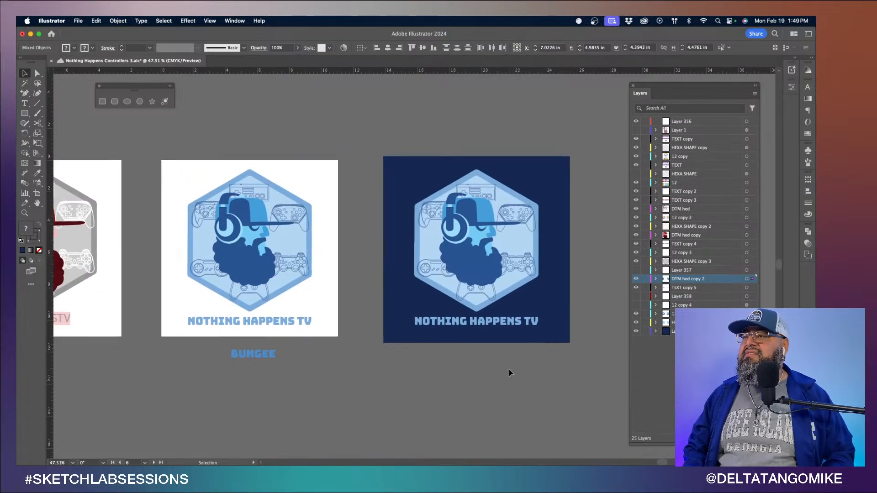
pyautogui.hscroll(-4, 415, 386)
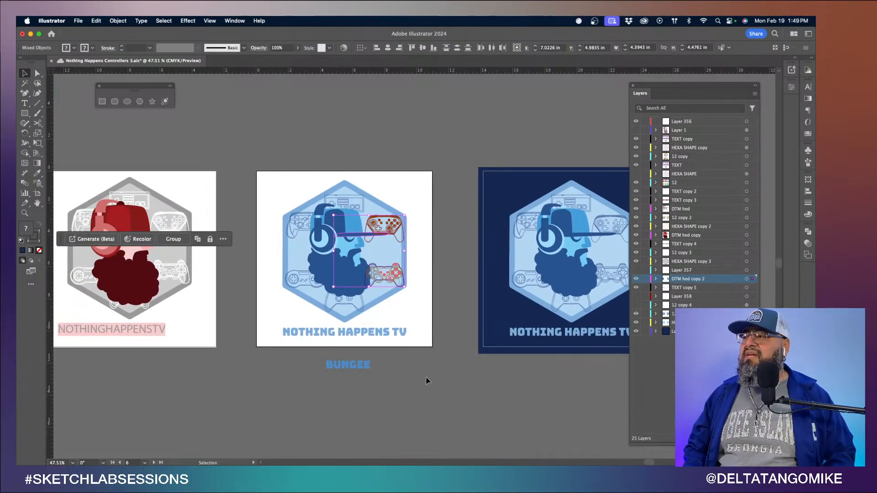
pyautogui.click(426, 380)
pyautogui.hscroll(5, 395, 346)
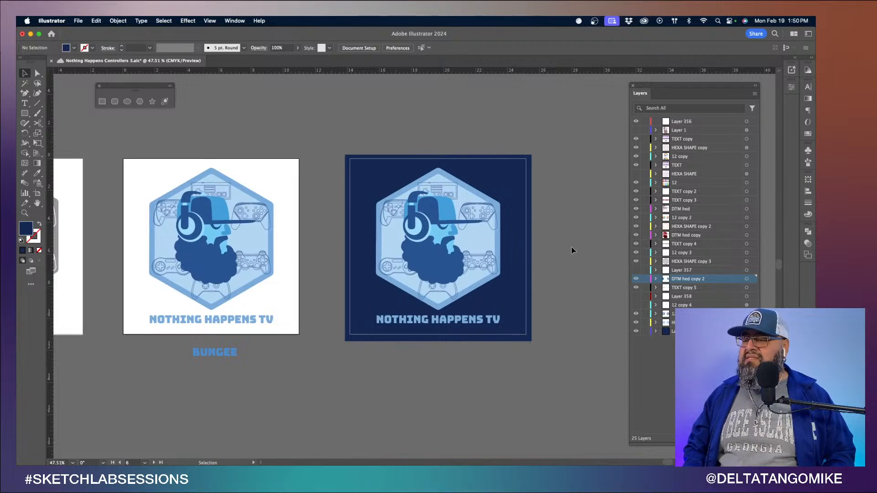
pyautogui.scroll(2, 555, 210)
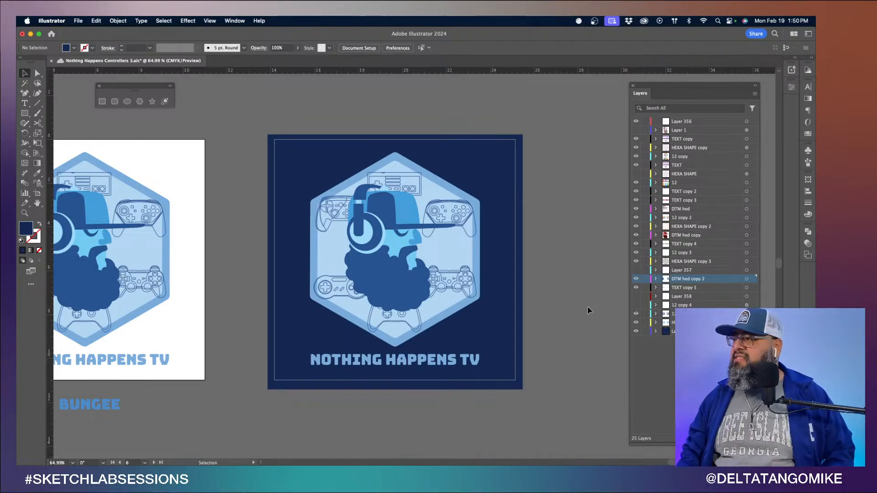
pyautogui.click(636, 322)
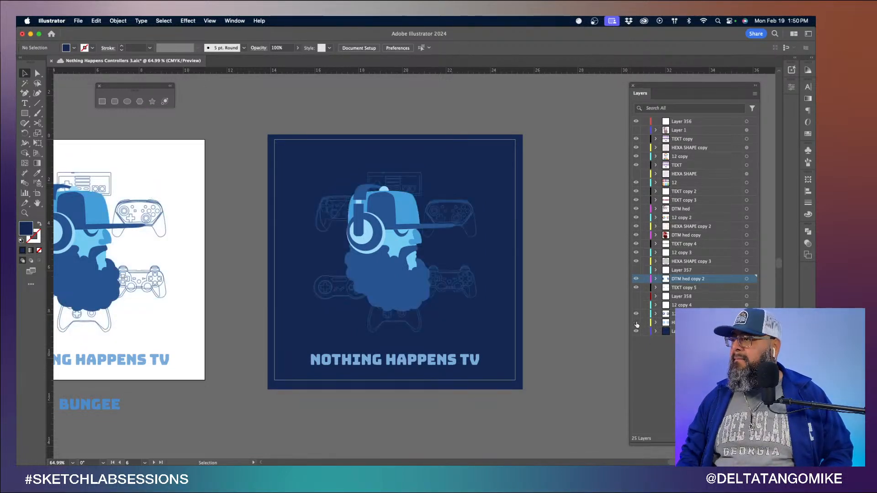
pyautogui.click(636, 322)
pyautogui.click(636, 322)
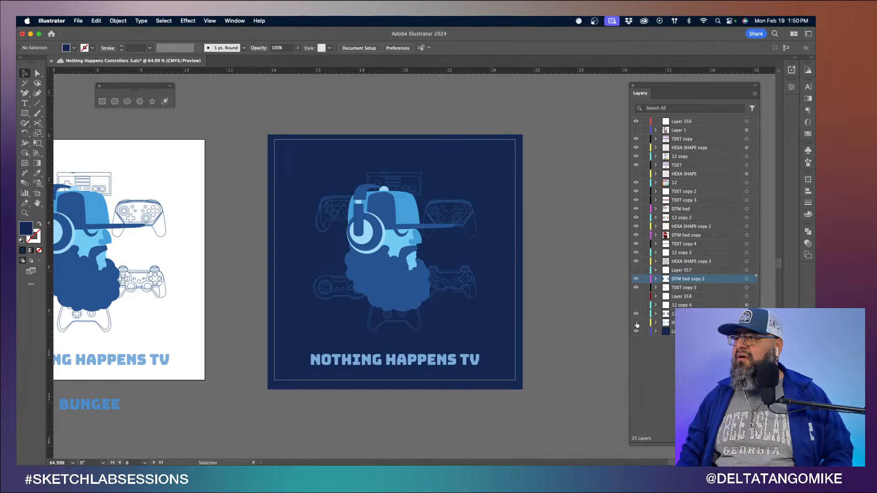
pyautogui.click(636, 323)
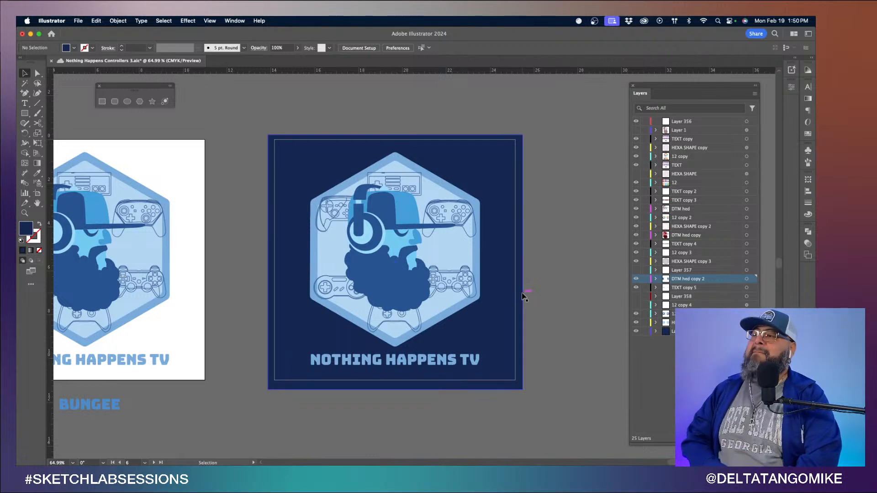
pyautogui.hscroll(-5, 522, 297)
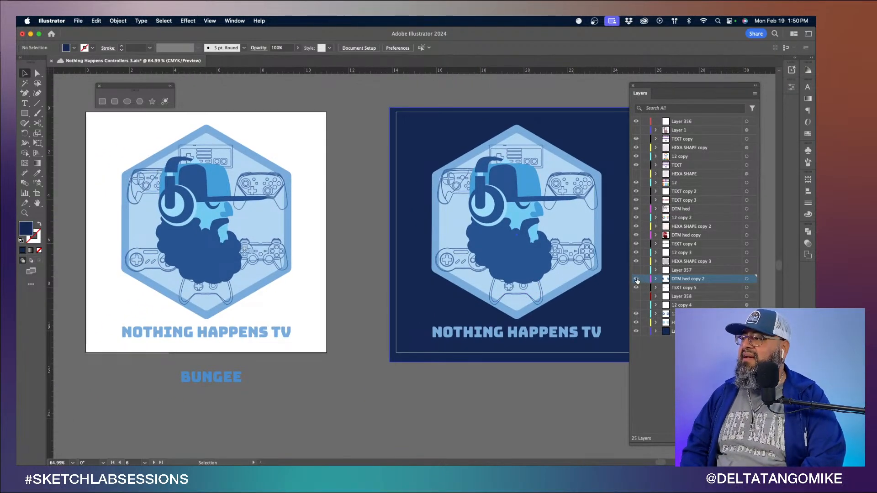
pyautogui.click(636, 323)
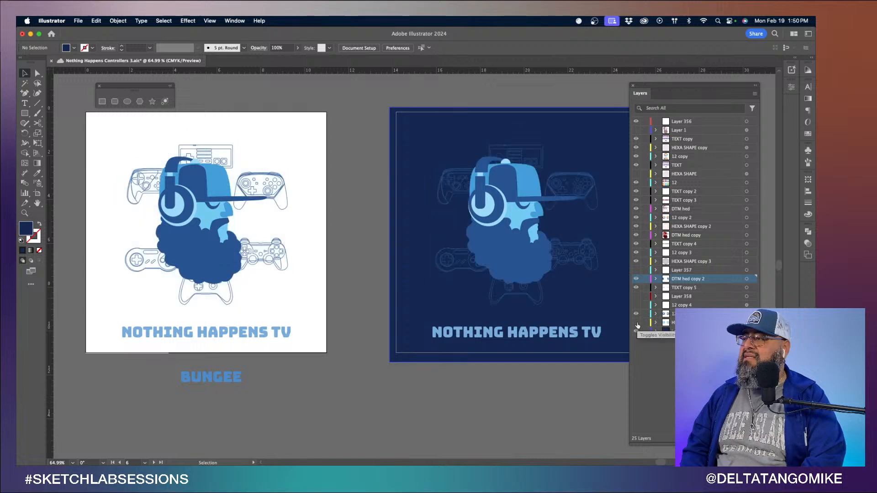
pyautogui.click(672, 332)
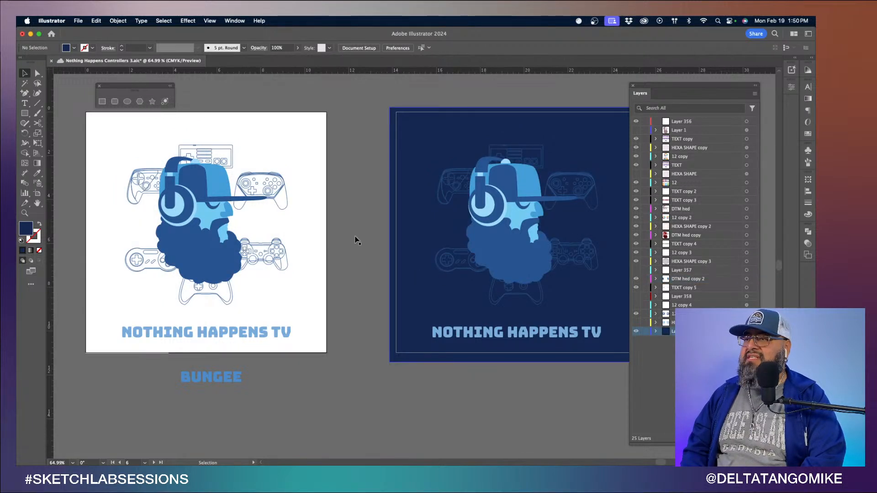
# Draw a rectangle over the white artboard and fill it with the hexagon's lighter blue
pyautogui.click(102, 102)
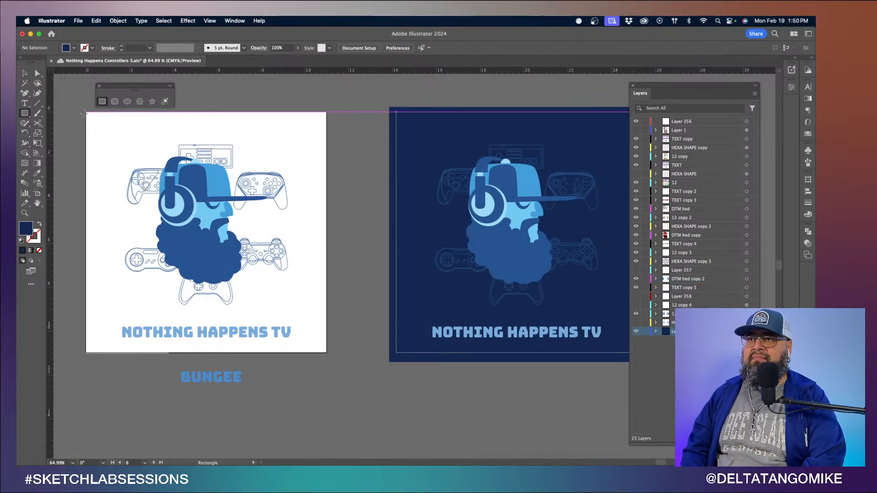
pyautogui.moveTo(86, 113); pyautogui.dragTo(327, 353)
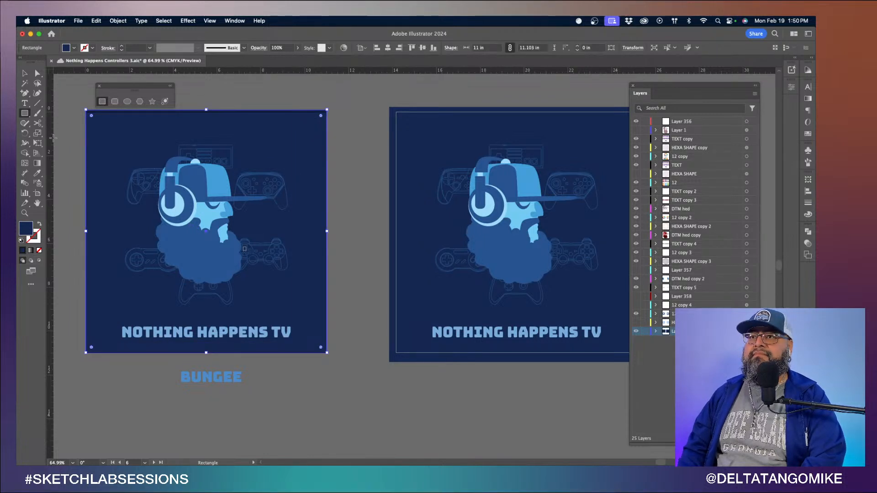
pyautogui.click(38, 173)
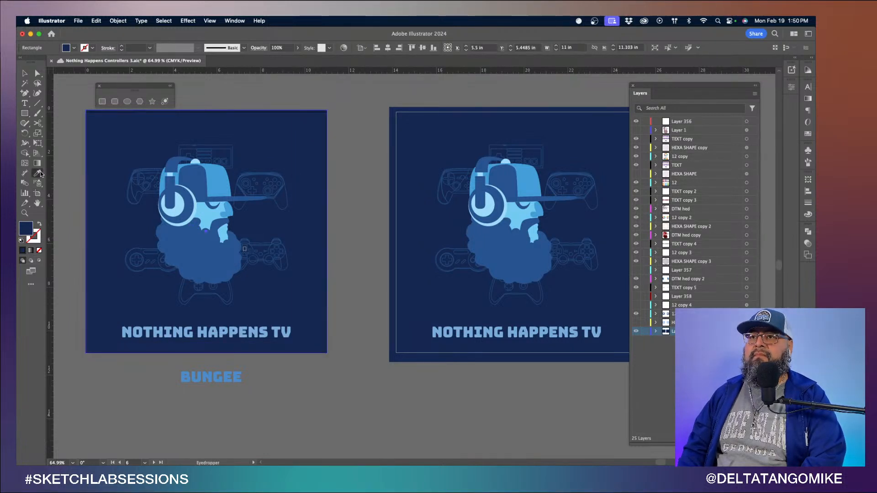
pyautogui.click(214, 216)
pyautogui.click(37, 74)
pyautogui.click(38, 74)
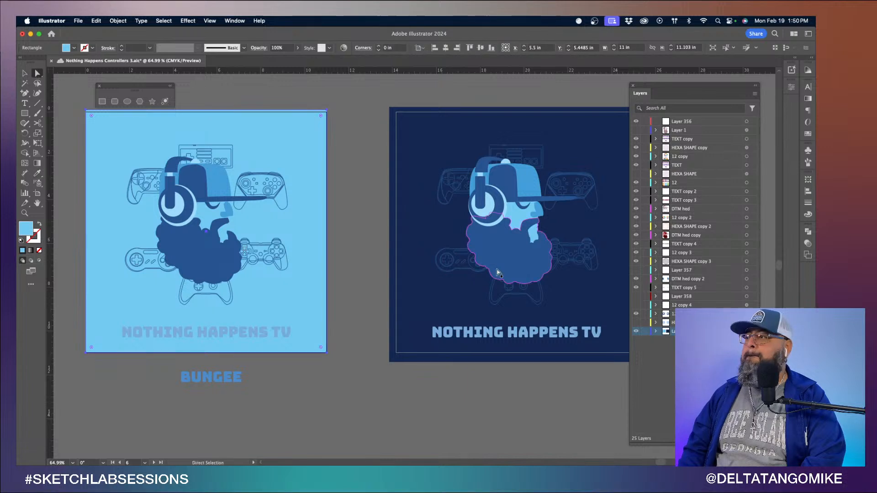
pyautogui.click(636, 323)
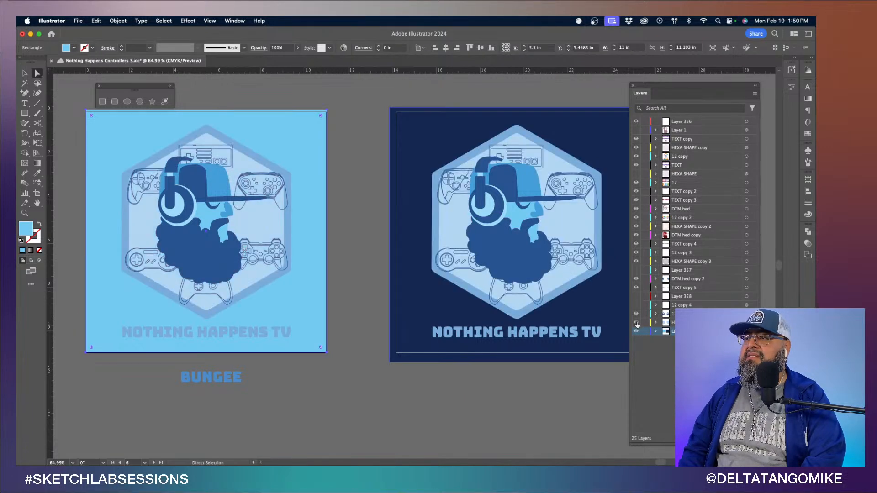
pyautogui.click(38, 173)
pyautogui.click(250, 162)
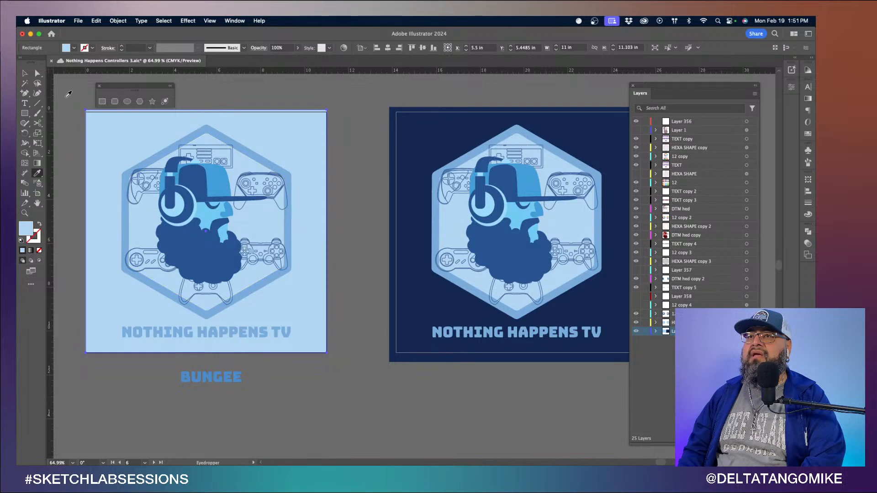
pyautogui.press('a')
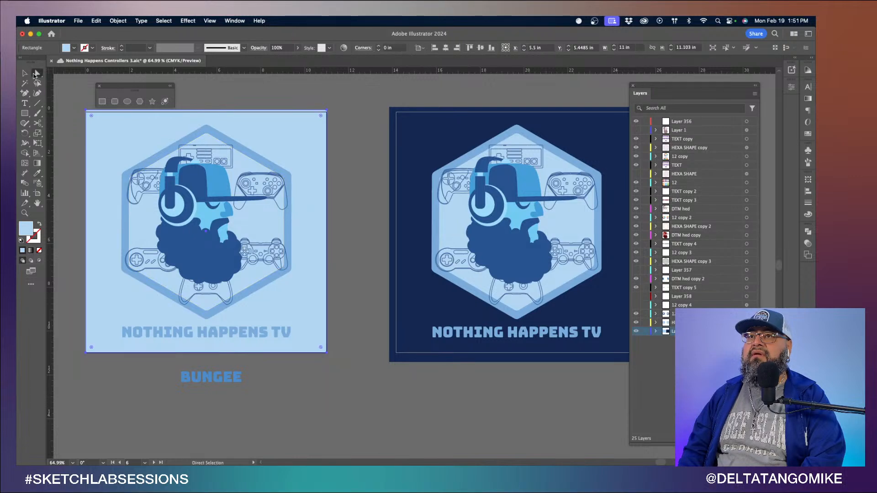
pyautogui.click(636, 323)
pyautogui.click(356, 291)
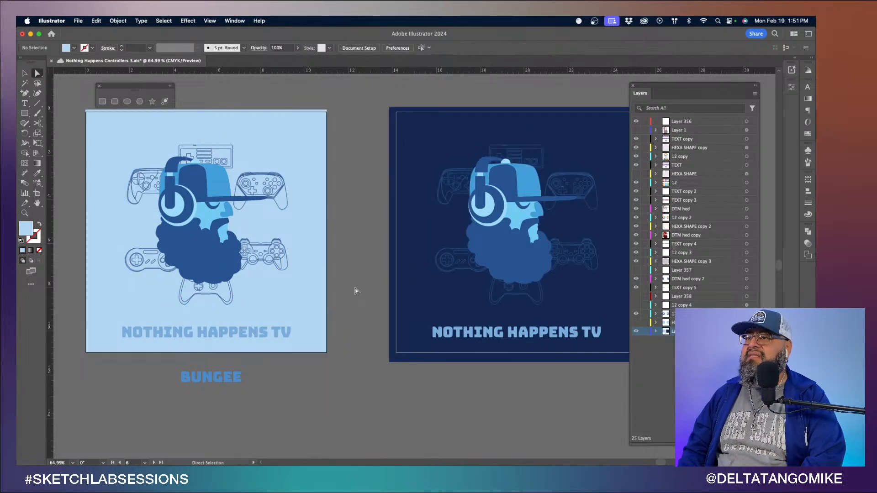
# Hide the controllers sublayer so the outlines vanish from both artboards
pyautogui.scroll(2, 355, 290)
pyautogui.hscroll(2, 355, 290)
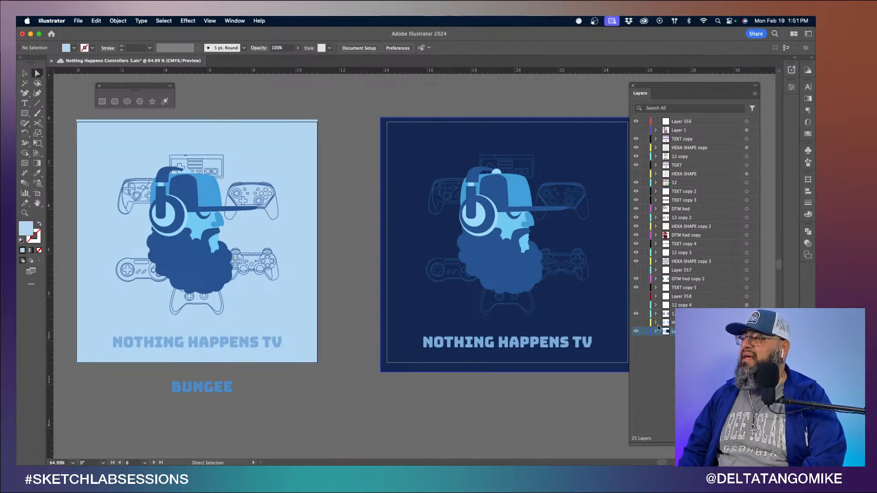
pyautogui.click(277, 211)
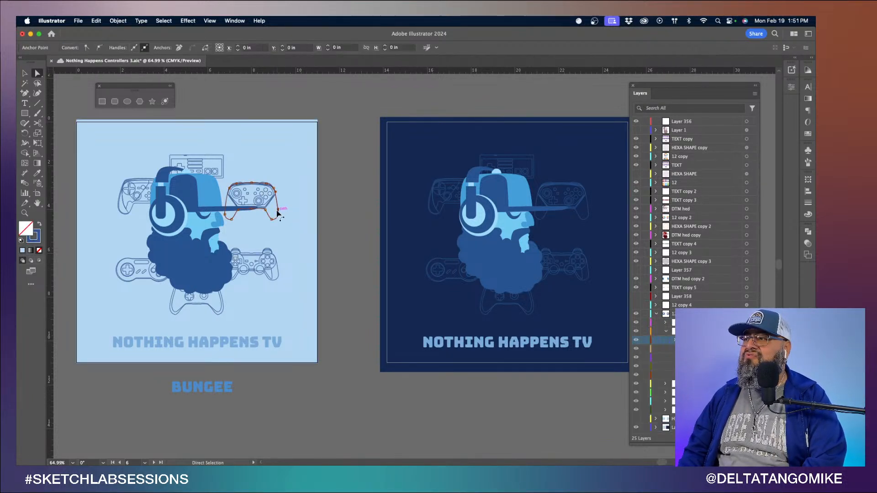
pyautogui.click(636, 332)
pyautogui.click(636, 332)
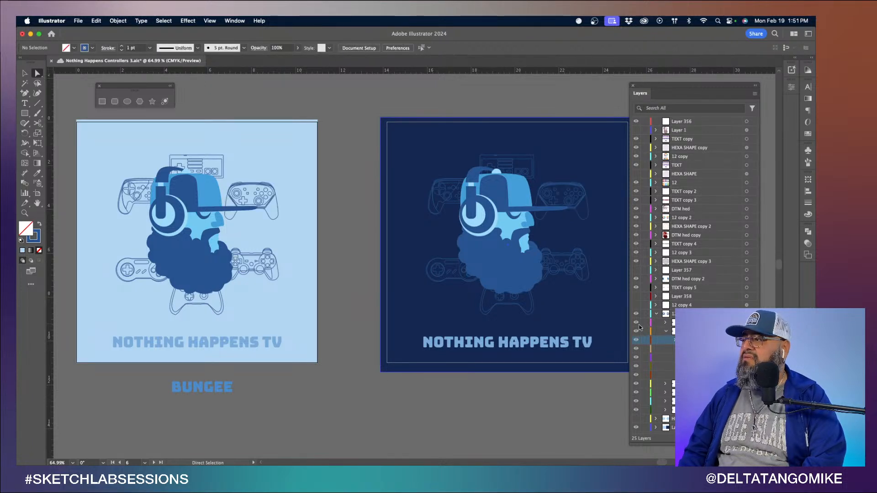
pyautogui.click(636, 315)
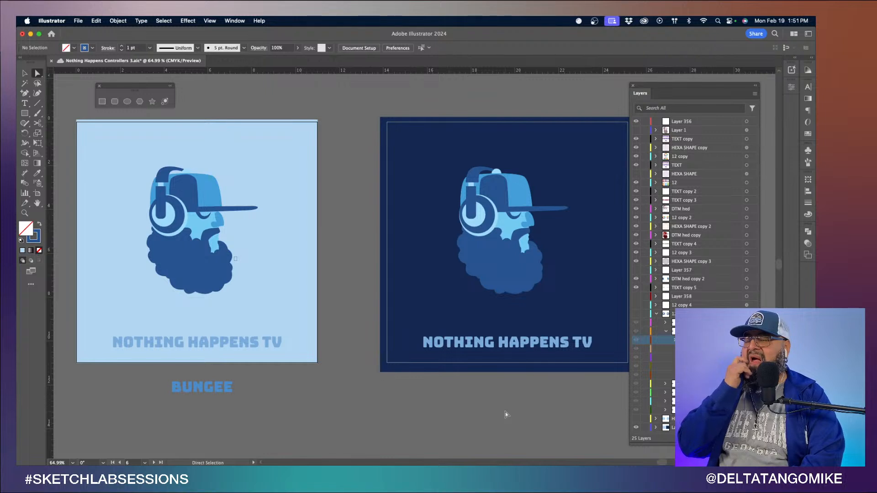
pyautogui.click(234, 342)
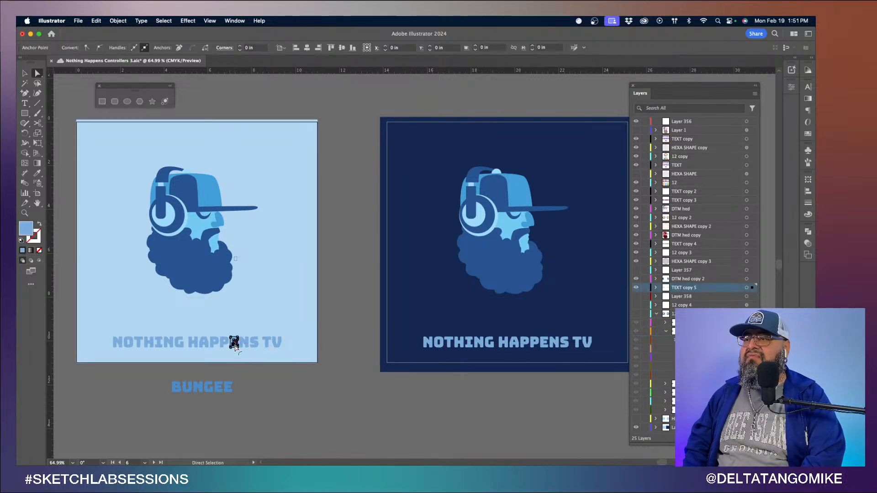
pyautogui.click(68, 223)
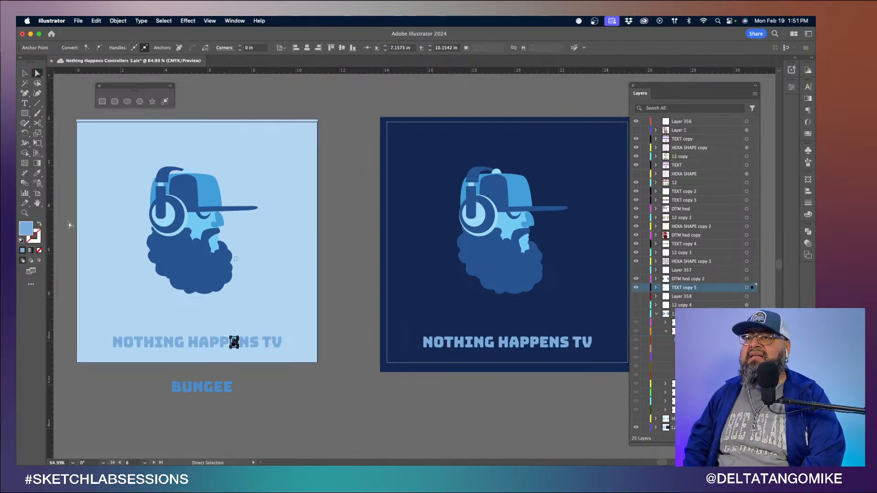
pyautogui.click(25, 104)
pyautogui.click(186, 409)
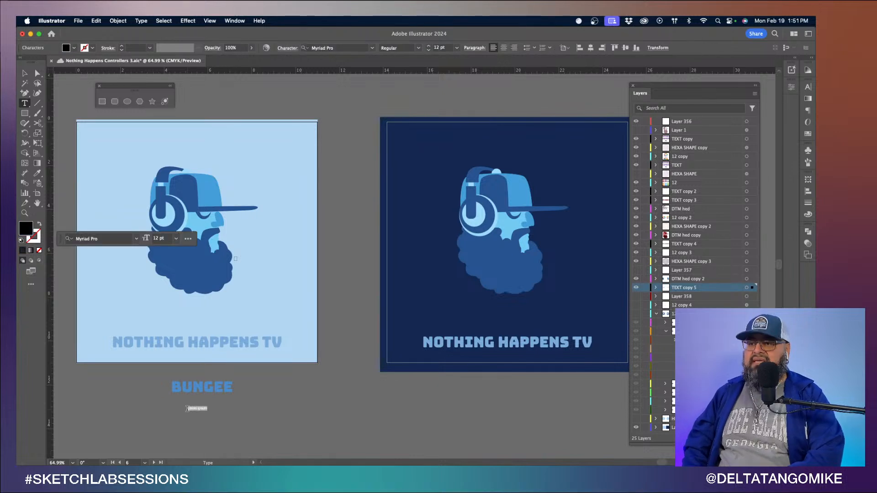
pyautogui.press('BackSpace')
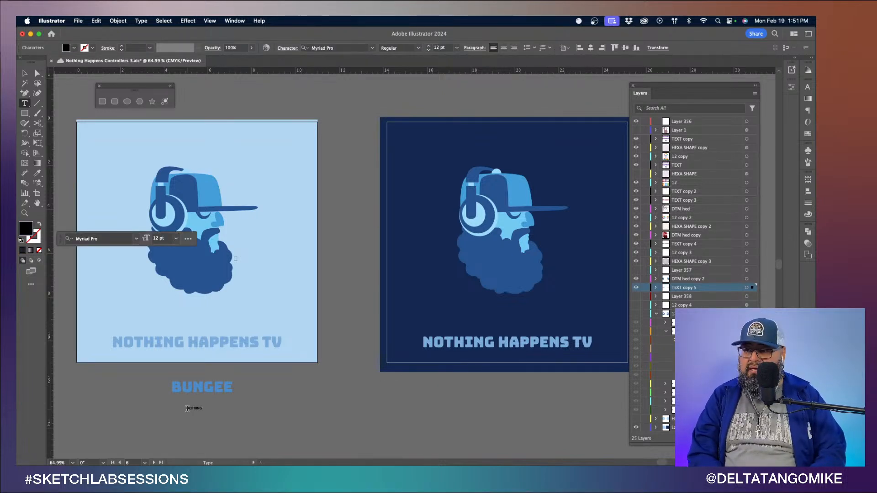
pyautogui.write('NOTHINGHAPPENSTV')
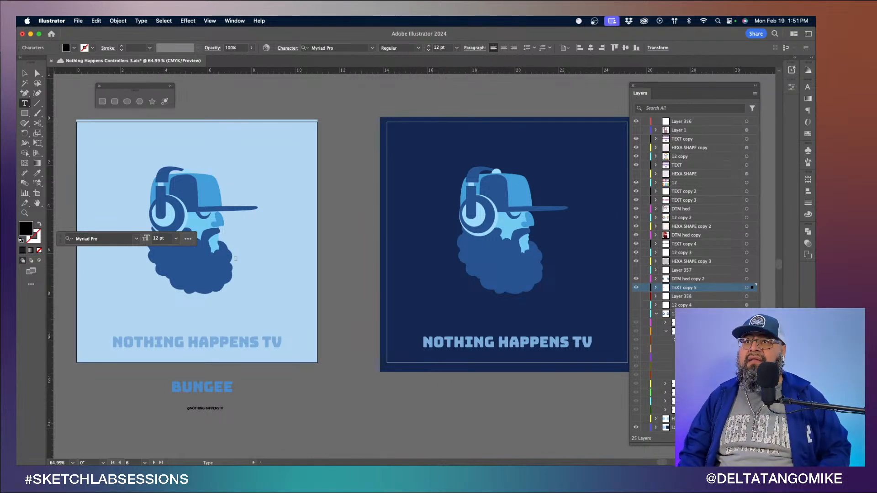
pyautogui.click(29, 76)
pyautogui.click(457, 48)
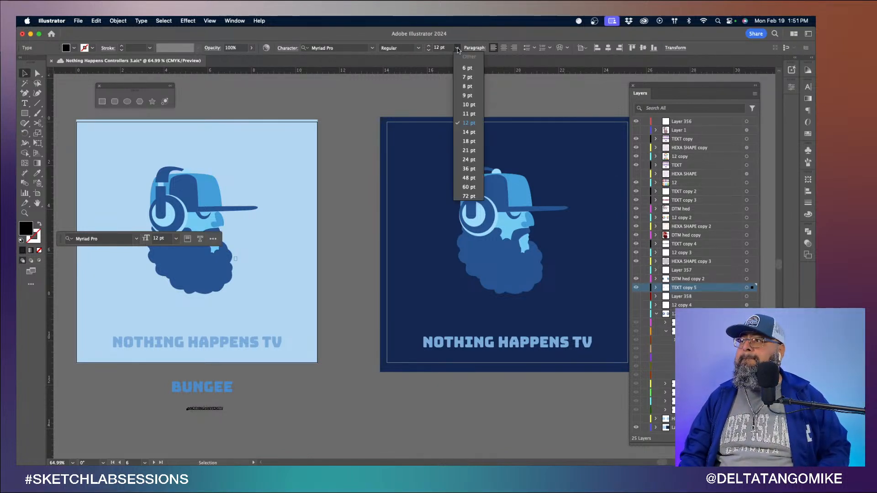
pyautogui.click(466, 196)
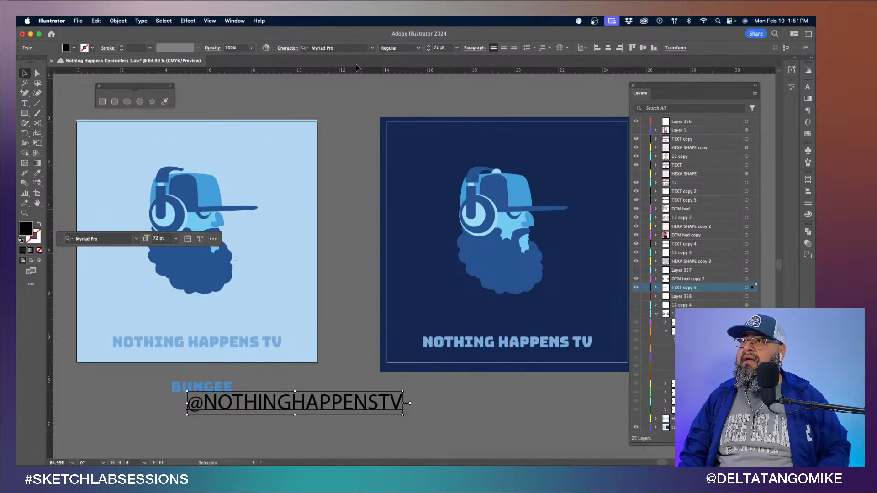
pyautogui.click(340, 47)
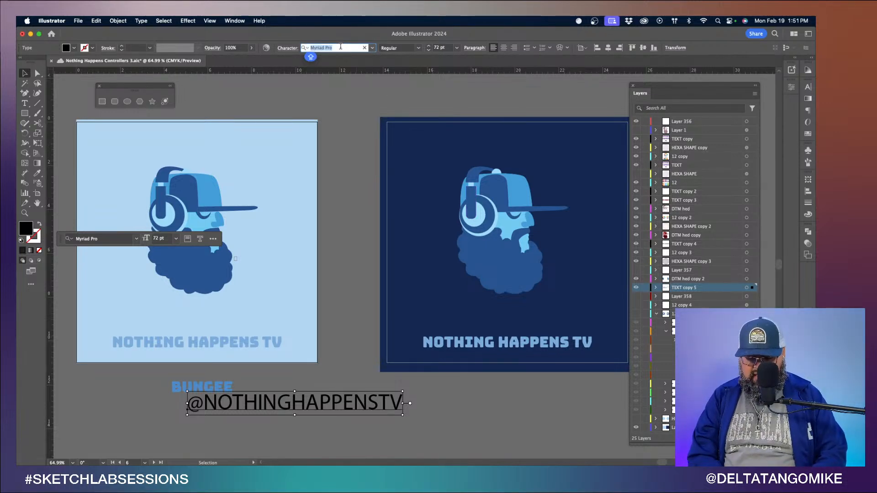
pyautogui.write('ALPHA')
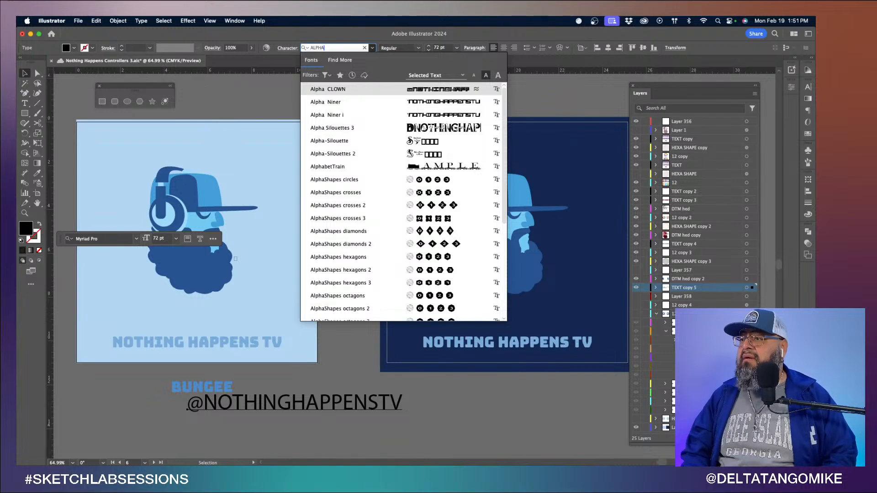
# Refine the font search to 'Alphap' and apply BC Alphapipe RB Bold to the handle
pyautogui.press('BackSpace')
pyautogui.press('BackSpace')
pyautogui.press('BackSpace')
pyautogui.press('BackSpace')
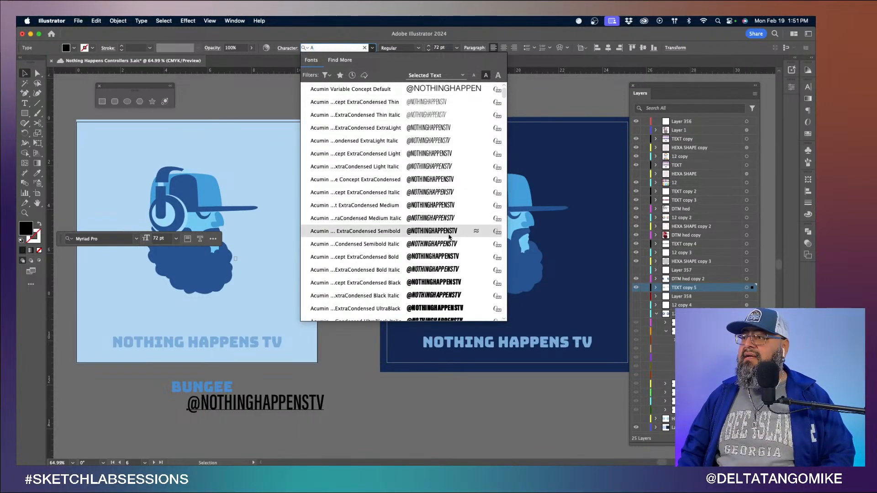
pyautogui.scroll(-5, 450, 236)
pyautogui.scroll(-15, 450, 237)
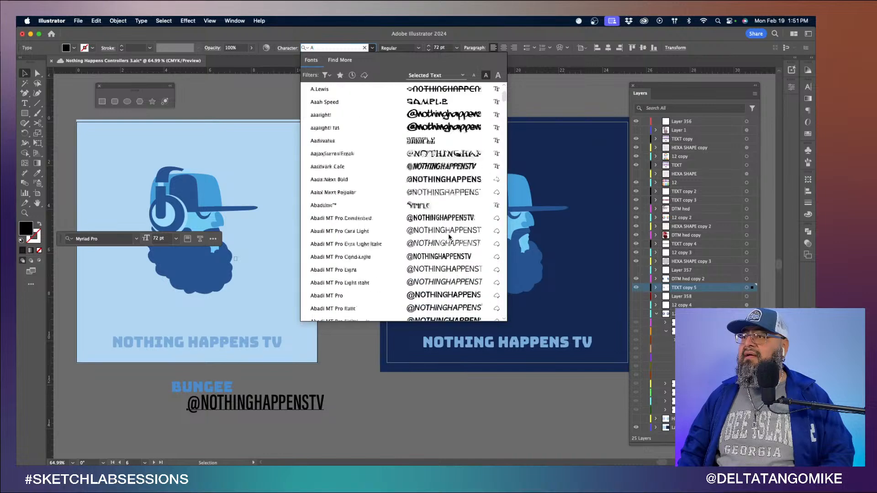
pyautogui.scroll(1, 450, 237)
pyautogui.scroll(5, 450, 237)
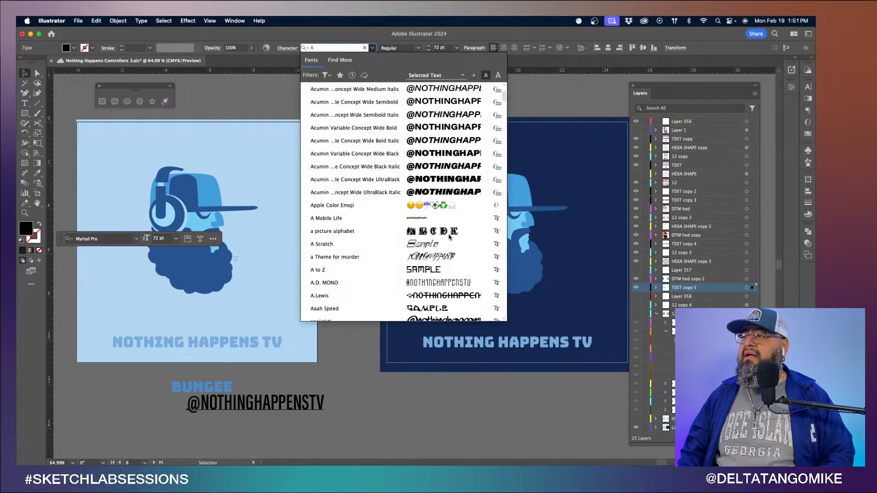
pyautogui.scroll(15, 450, 237)
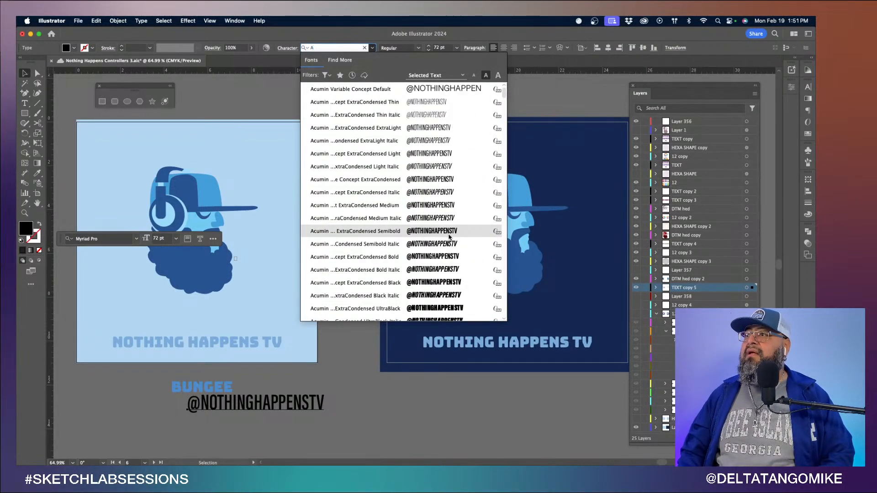
pyautogui.write('lpha')
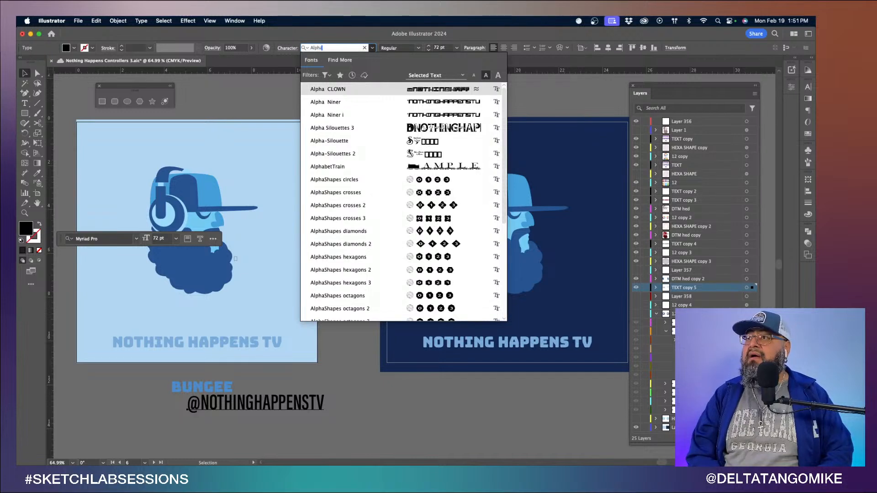
pyautogui.write('p')
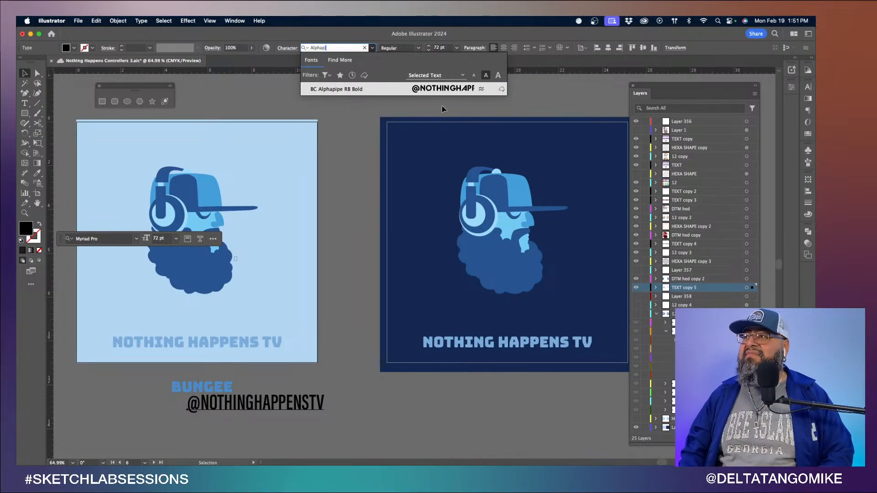
pyautogui.click(450, 91)
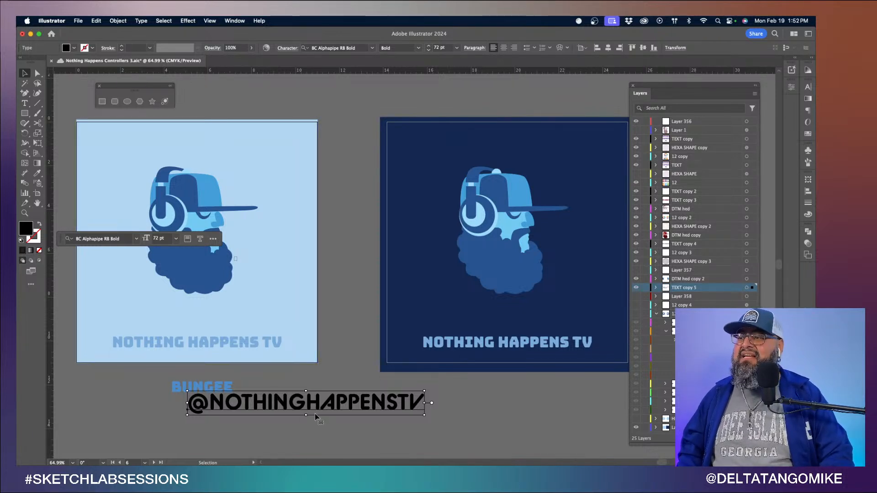
# Move the handle onto the light-blue artboard, shrink it to fit, and fill it with the beard's blue
pyautogui.moveTo(323, 405); pyautogui.dragTo(230, 346)
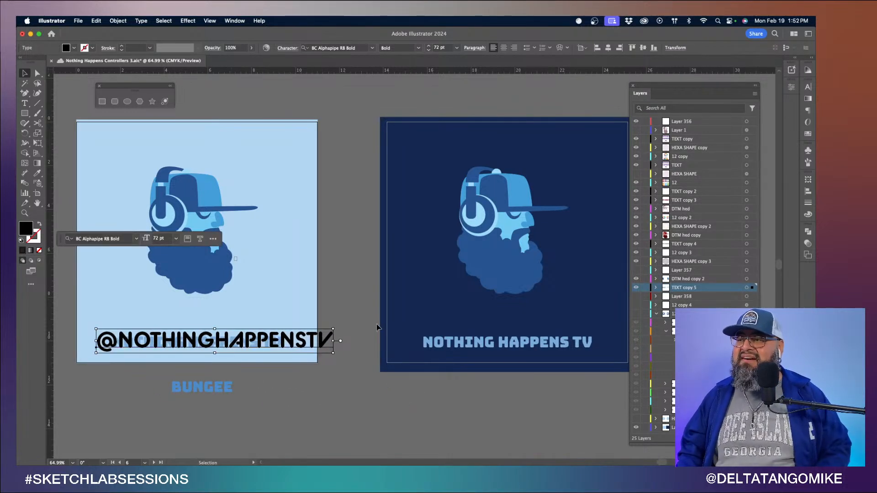
pyautogui.moveTo(332, 328); pyautogui.dragTo(294, 334)
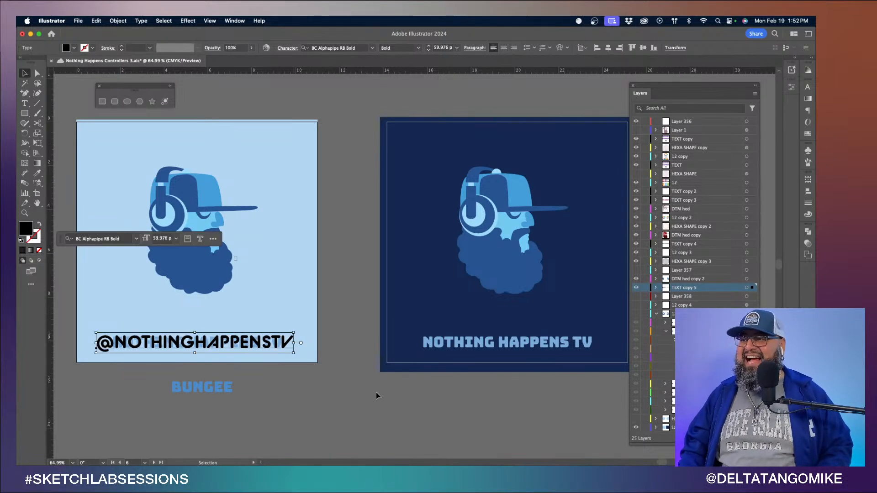
pyautogui.click(802, 216)
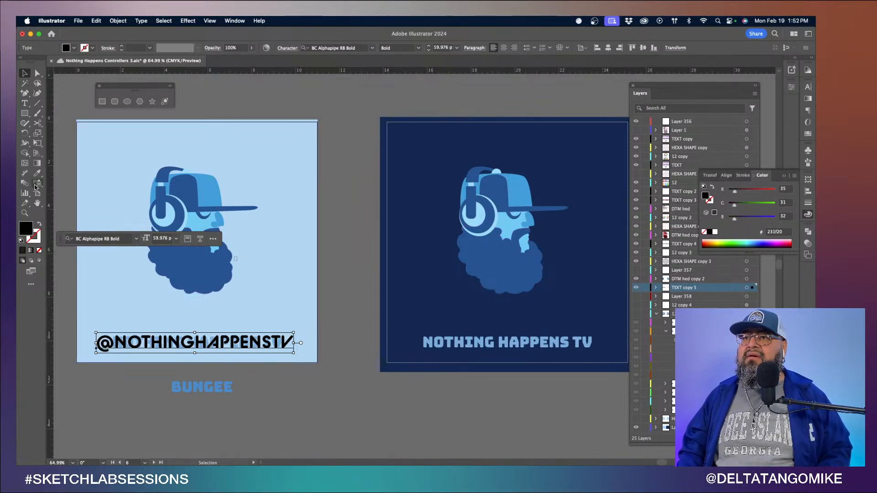
pyautogui.click(37, 173)
pyautogui.click(197, 259)
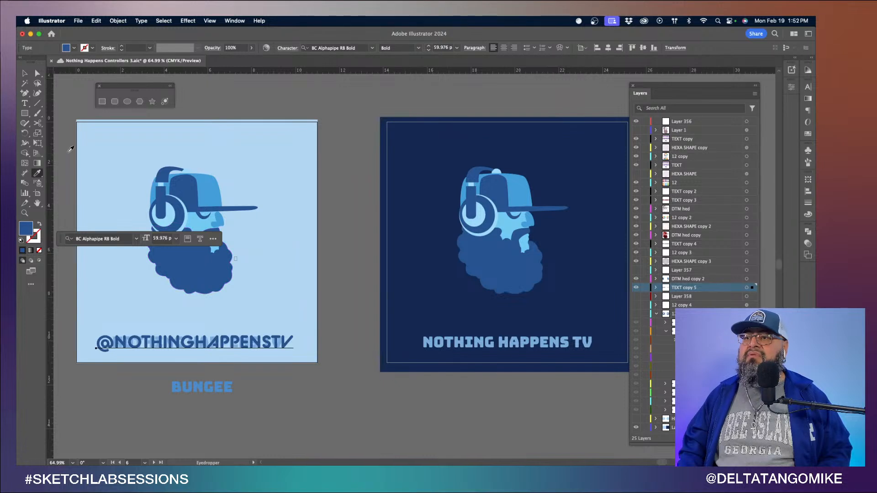
pyautogui.press('a')
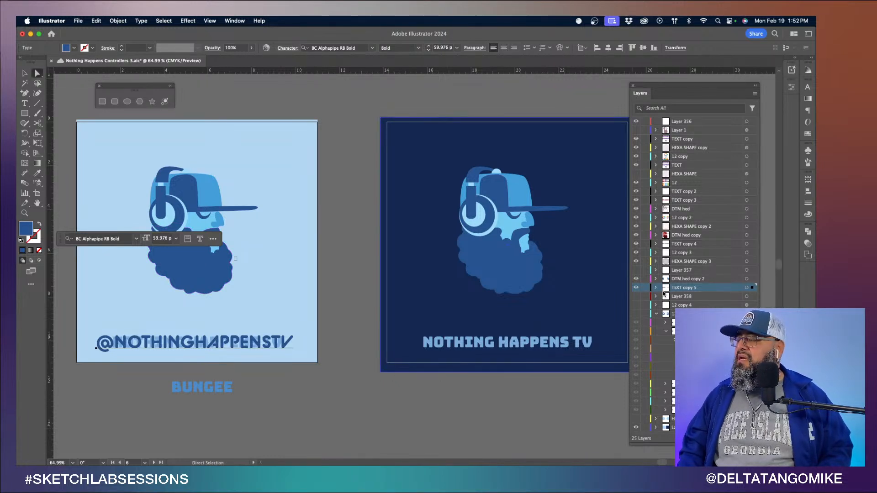
# Hide the BUNGEE label and the navy artboard's title in Layers
pyautogui.click(655, 288)
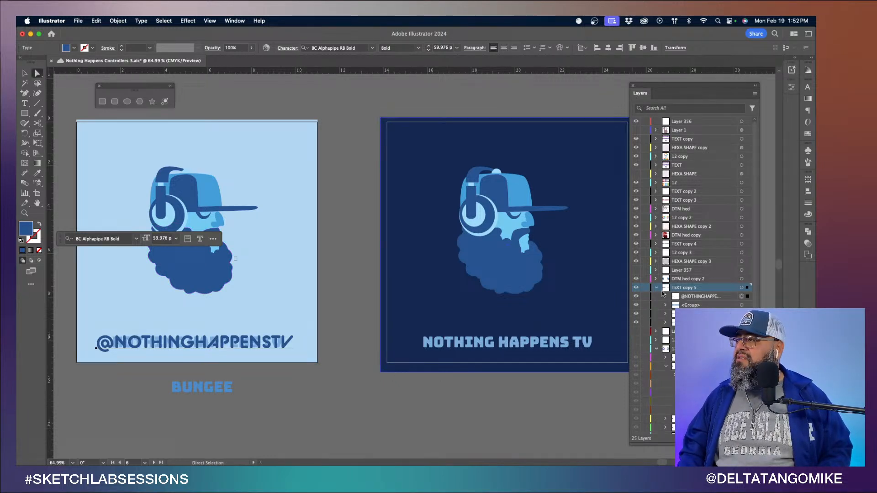
pyautogui.click(635, 314)
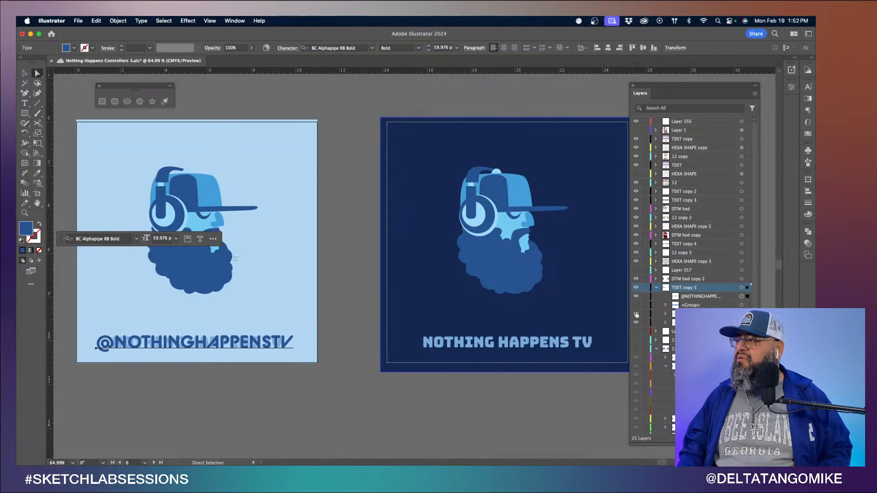
pyautogui.click(636, 322)
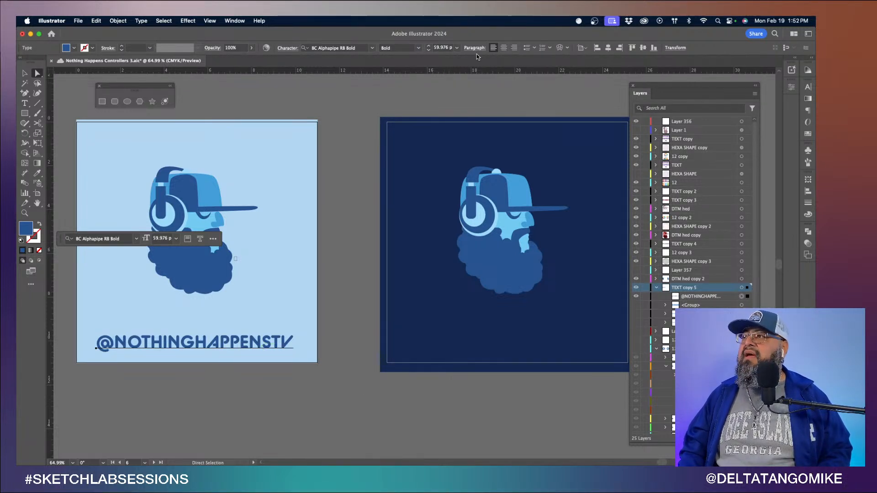
# Center-align the handle and duplicate it onto the navy artboard in light blue
pyautogui.press('super+shift+c')
pyautogui.moveTo(150, 332); pyautogui.dragTo(572, 357)
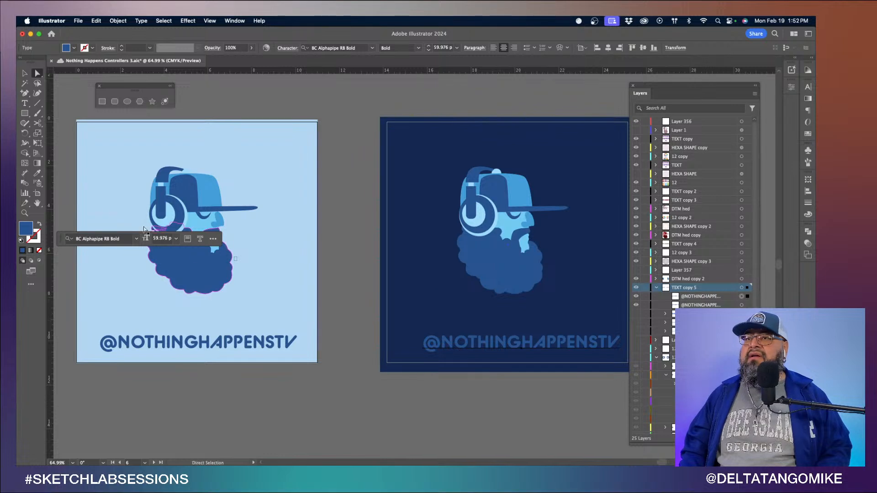
pyautogui.click(38, 173)
pyautogui.click(302, 145)
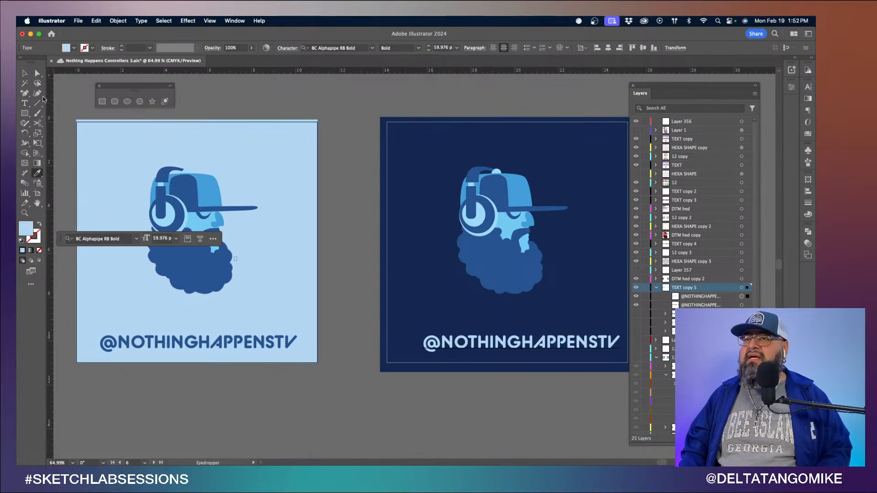
pyautogui.click(25, 73)
pyautogui.click(341, 210)
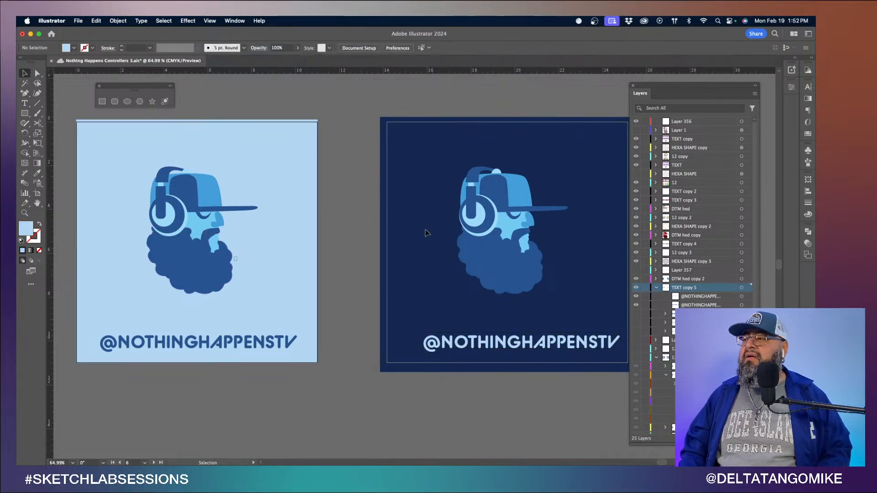
# Shift the navy artboard's handle left to centre it beneath the logo
pyautogui.hscroll(3, 455, 251)
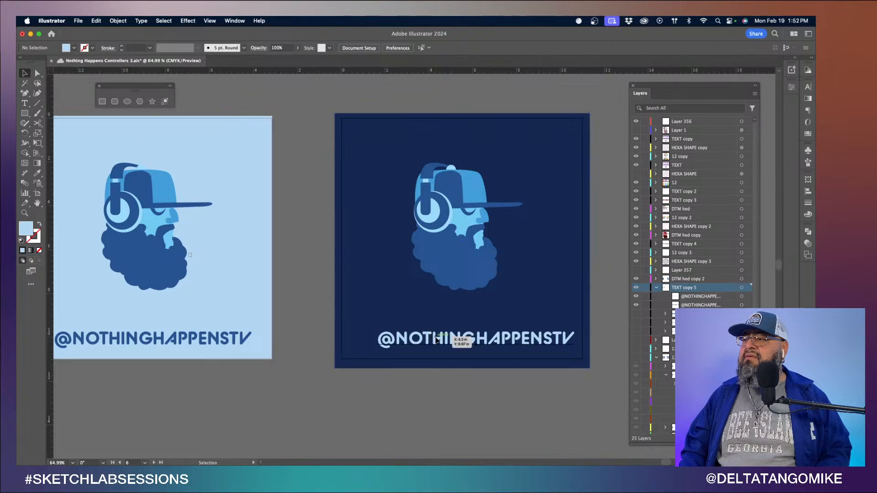
pyautogui.moveTo(436, 339); pyautogui.dragTo(423, 340)
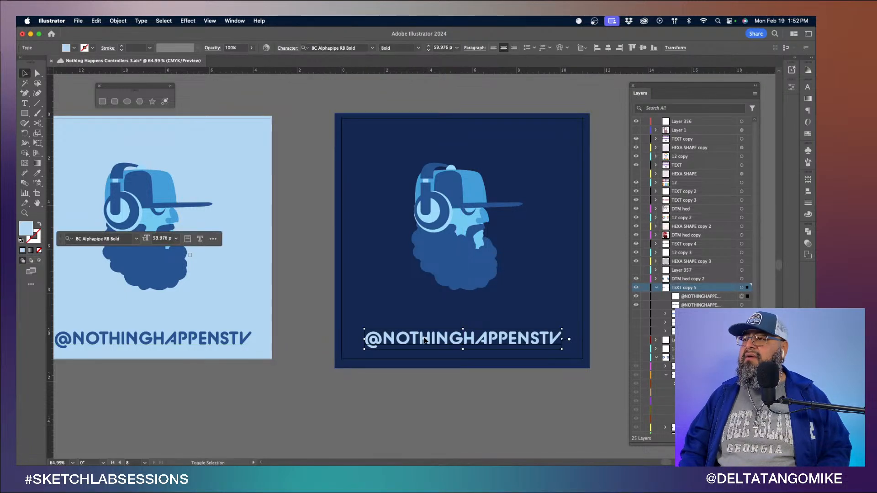
pyautogui.click(427, 409)
pyautogui.scroll(-2, 427, 410)
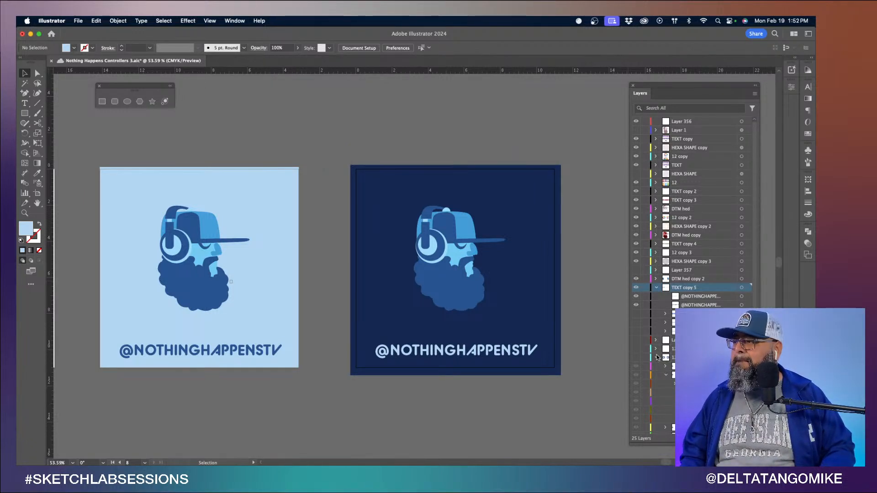
# Toggle the HEXA layer's visibility to compare, leaving the hexagon badges shown on both artboards
pyautogui.click(635, 366)
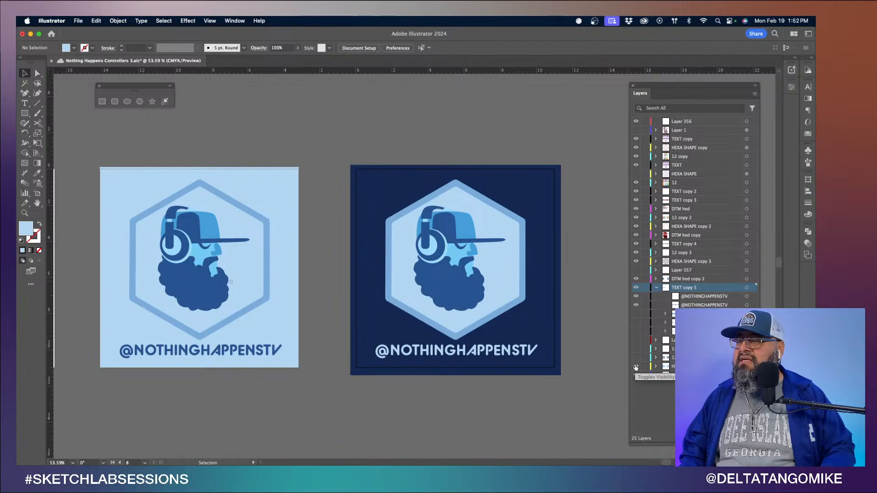
pyautogui.click(636, 366)
pyautogui.click(635, 366)
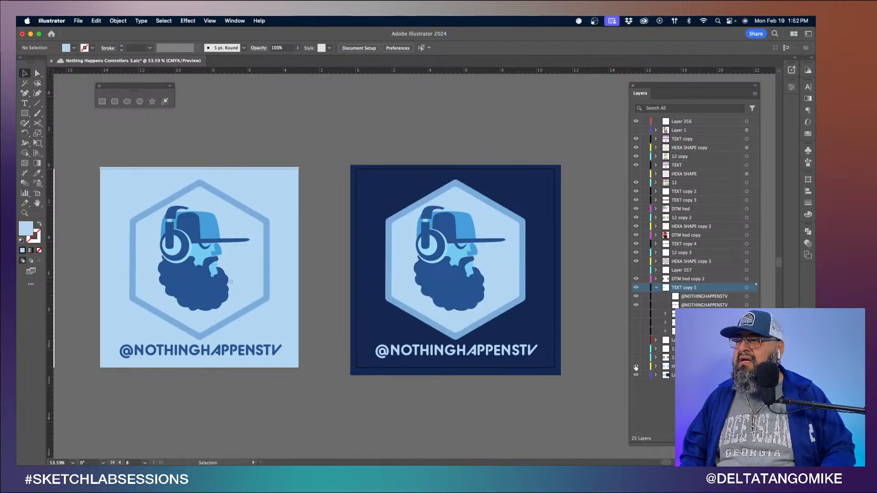
pyautogui.click(635, 367)
pyautogui.click(635, 367)
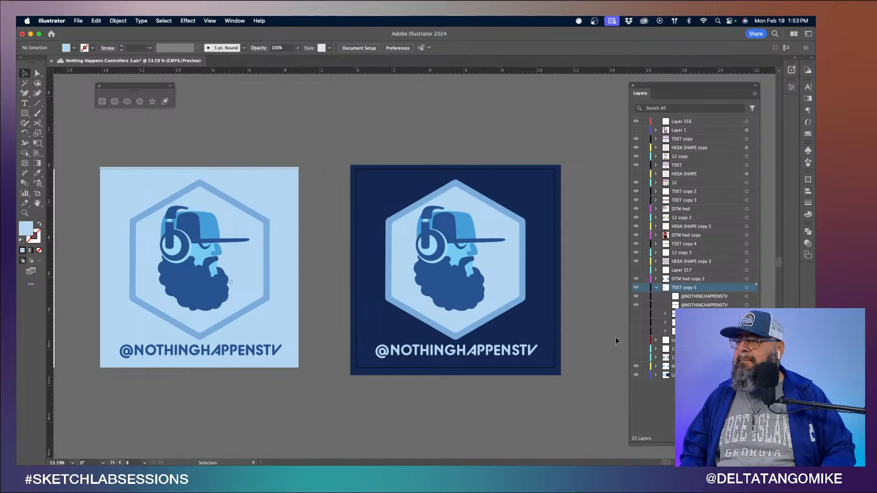
pyautogui.scroll(-4, 611, 338)
pyautogui.hscroll(-3, 611, 338)
pyautogui.scroll(-2, 611, 337)
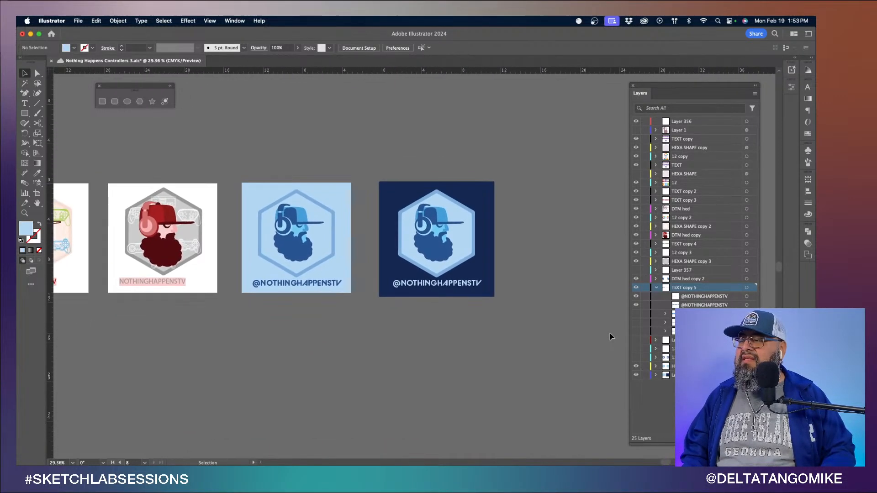
# Duplicate the navy and light-blue hexagon logo artboards into a new row below the originals
pyautogui.click(37, 194)
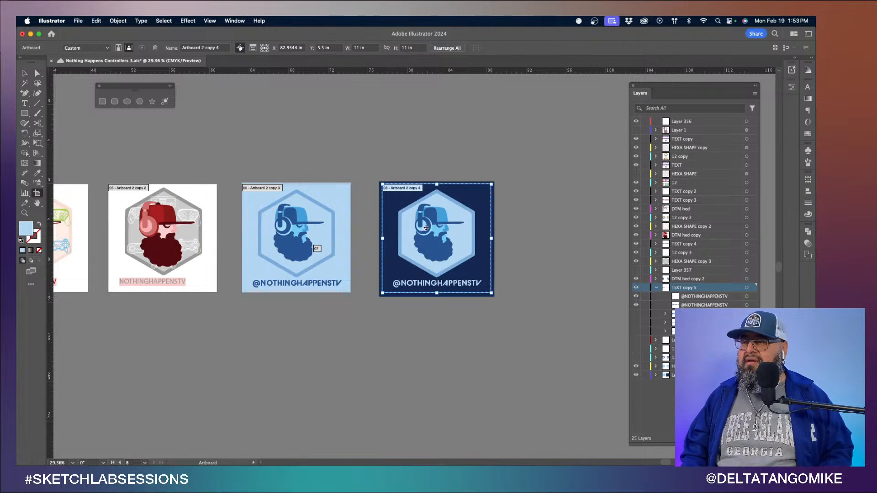
pyautogui.moveTo(427, 228); pyautogui.dragTo(421, 365)
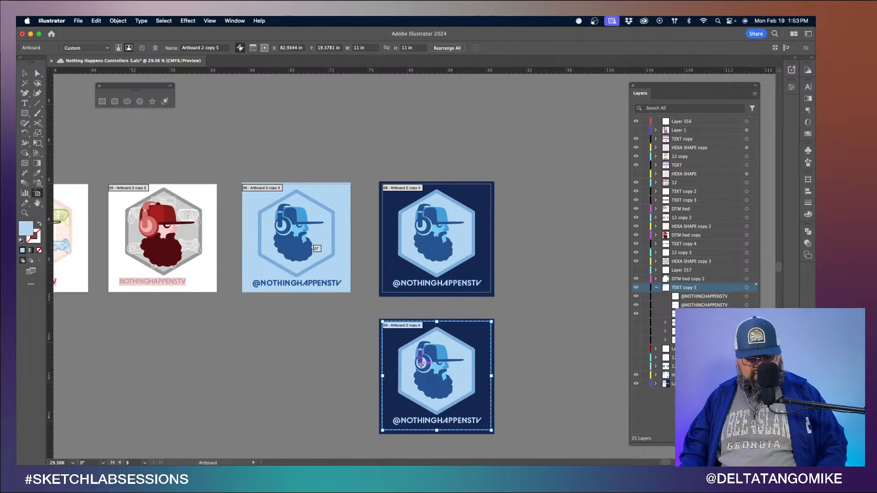
pyautogui.click(291, 263)
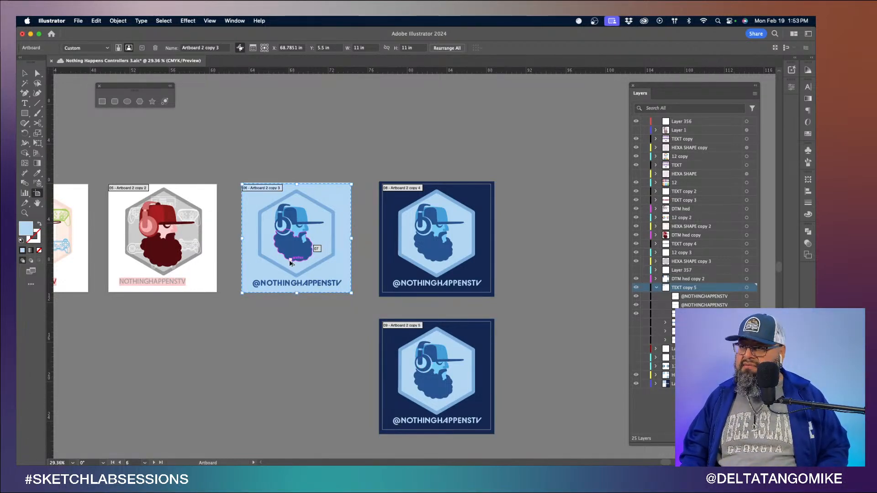
pyautogui.moveTo(290, 263); pyautogui.dragTo(291, 399)
pyautogui.click(38, 73)
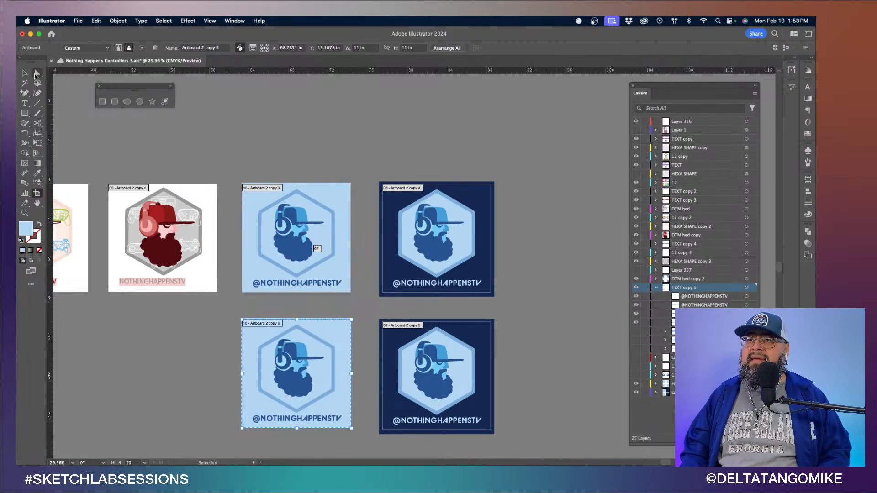
# Delete the inner hexagons on the light-blue and navy top-row artboards
pyautogui.click(330, 213)
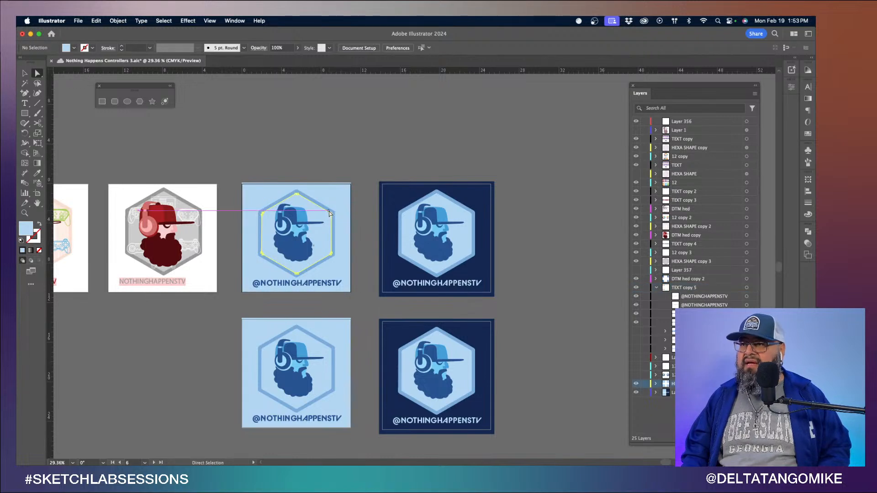
pyautogui.press('Delete')
pyautogui.press('Delete')
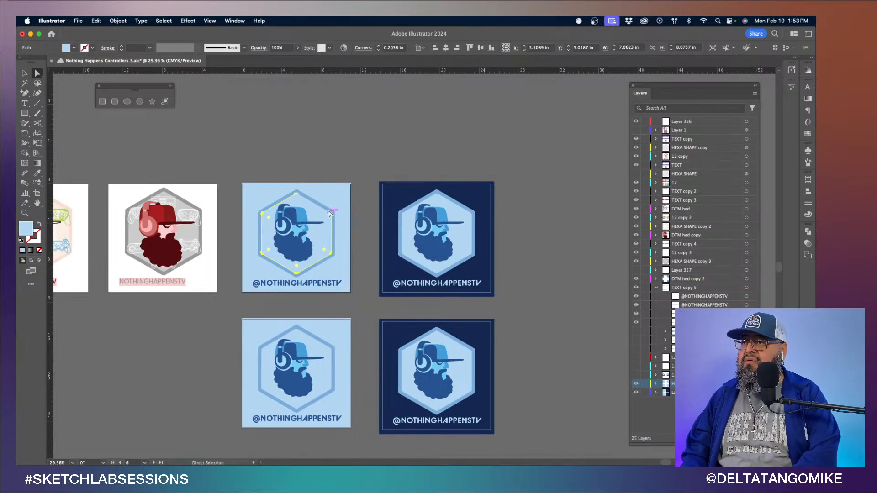
pyautogui.click(330, 213)
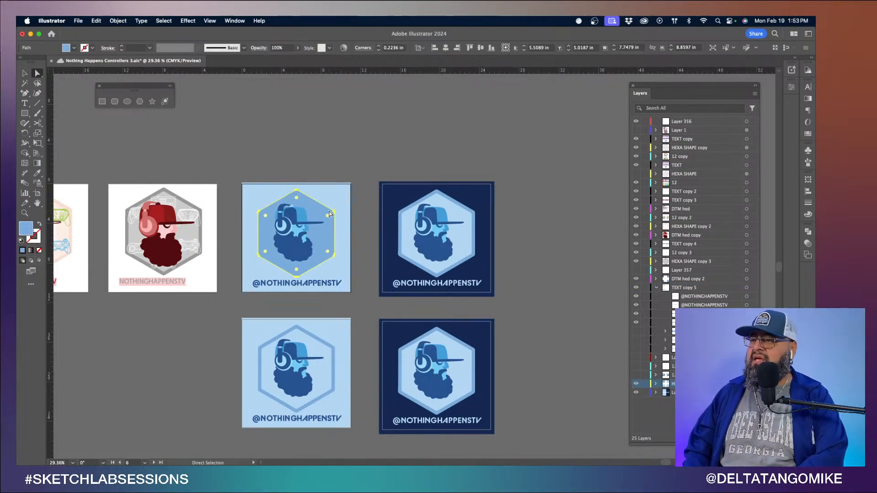
pyautogui.click(464, 213)
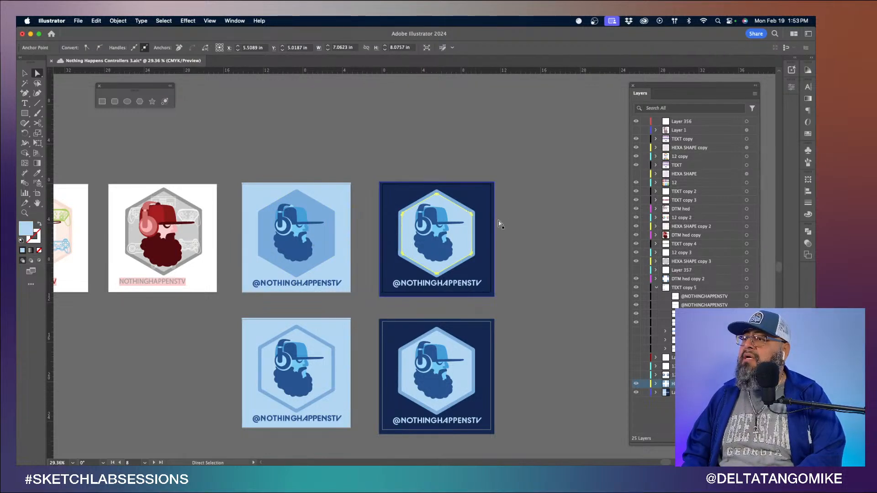
pyautogui.press('Delete')
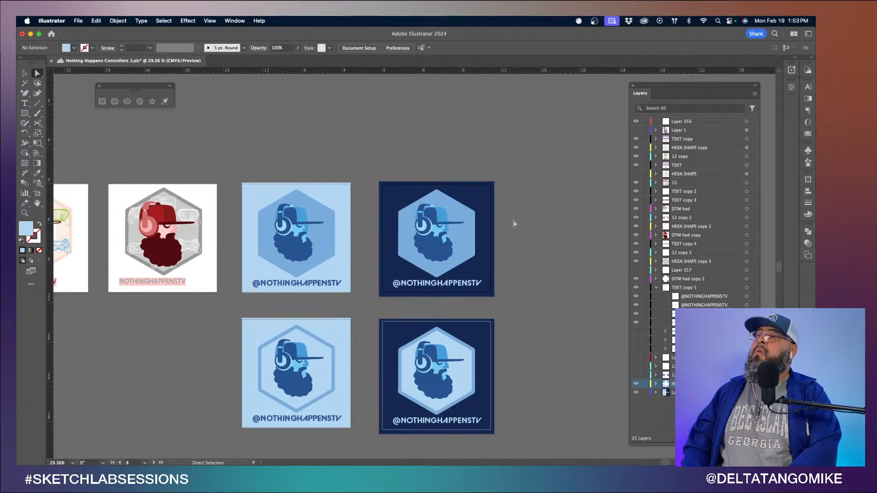
pyautogui.scroll(-3, 514, 224)
# Try deleting the navy and light-blue background rectangles, then restore both
pyautogui.click(477, 224)
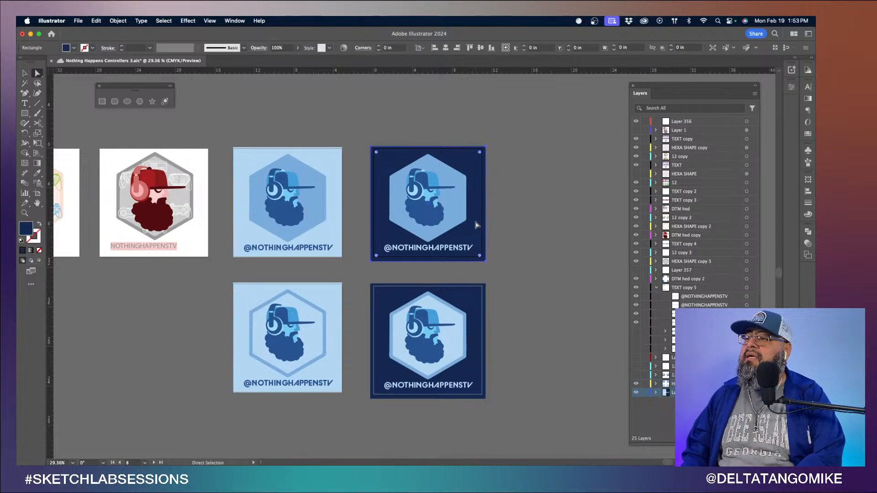
pyautogui.press('Delete')
pyautogui.click(338, 235)
pyautogui.press('Delete')
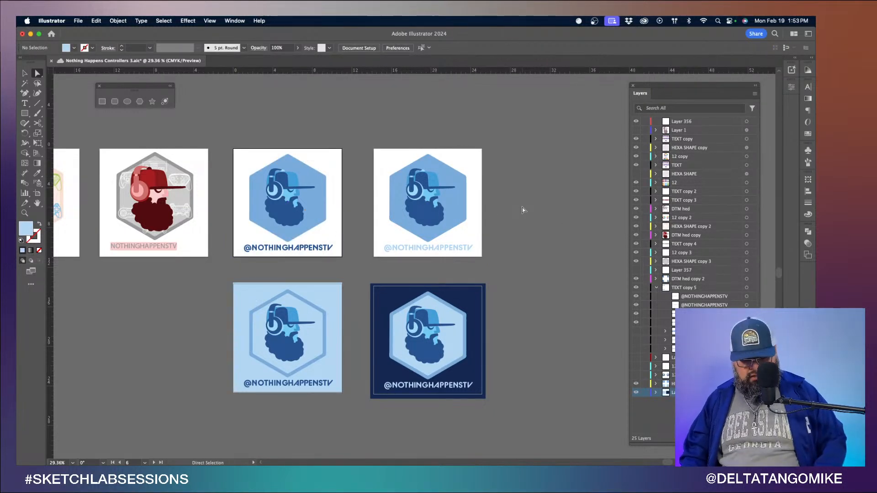
pyautogui.press('super+z')
pyautogui.press('super+z')
pyautogui.click(522, 220)
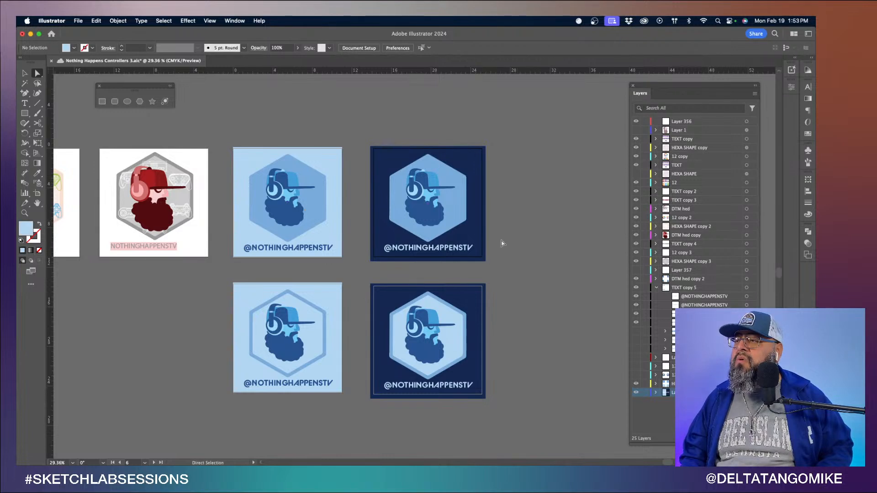
# Fill the navy artboard's hexagon with pale blue sampled by eyedropper
pyautogui.moveTo(457, 213); pyautogui.dragTo(576, 214)
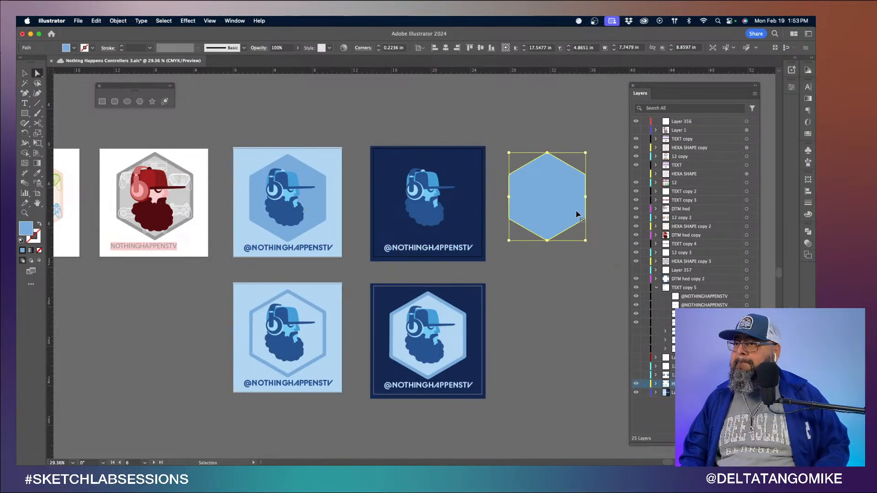
pyautogui.press('super+z')
pyautogui.press('a')
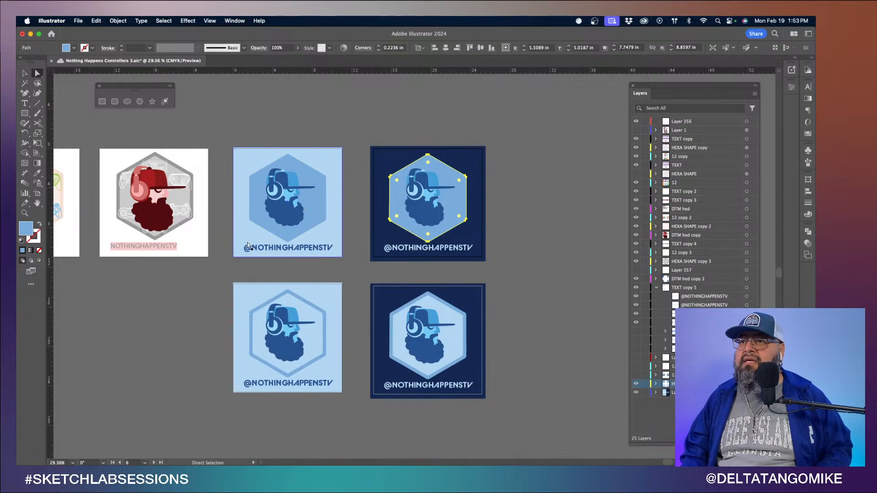
pyautogui.click(37, 173)
pyautogui.click(330, 151)
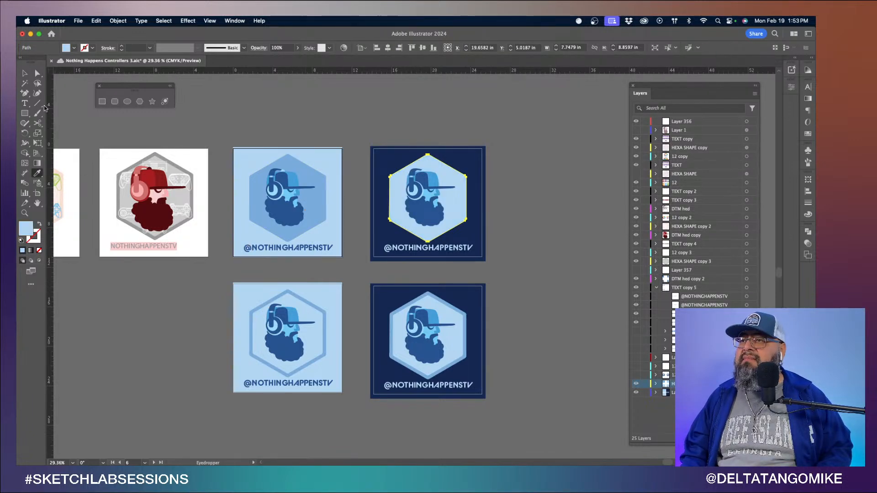
pyautogui.click(37, 73)
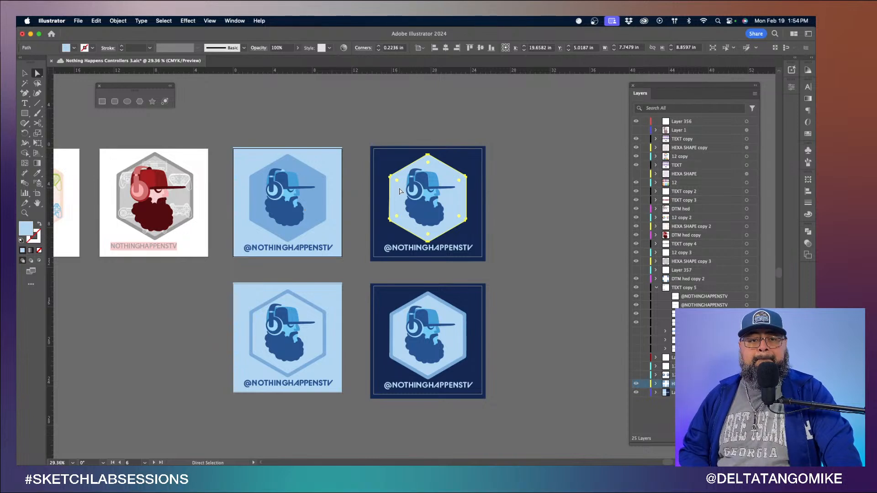
pyautogui.click(528, 184)
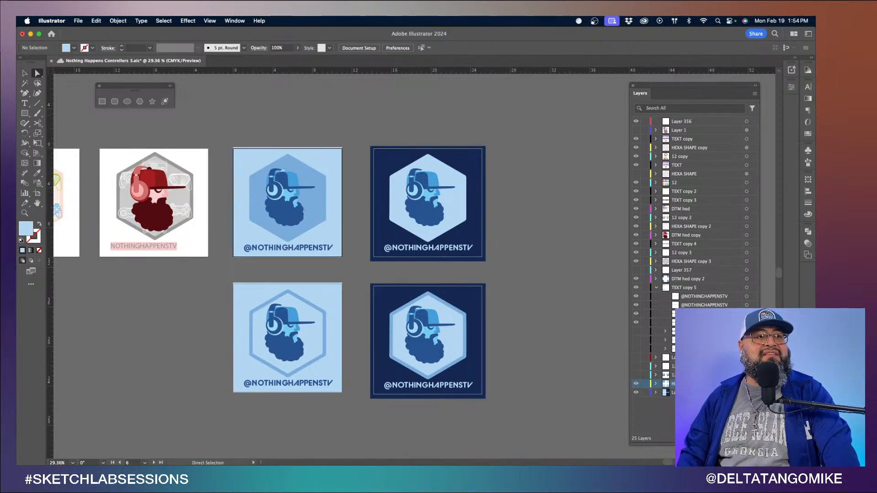
pyautogui.press('super+Tab')
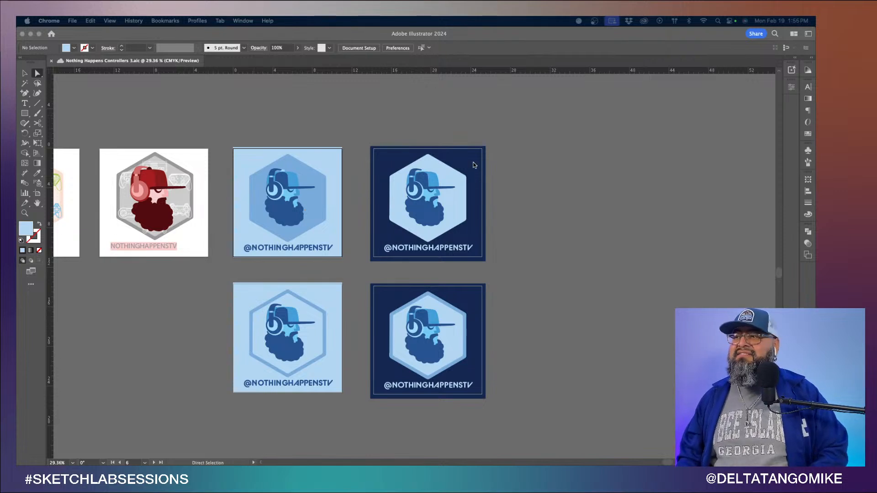
pyautogui.click(582, 156)
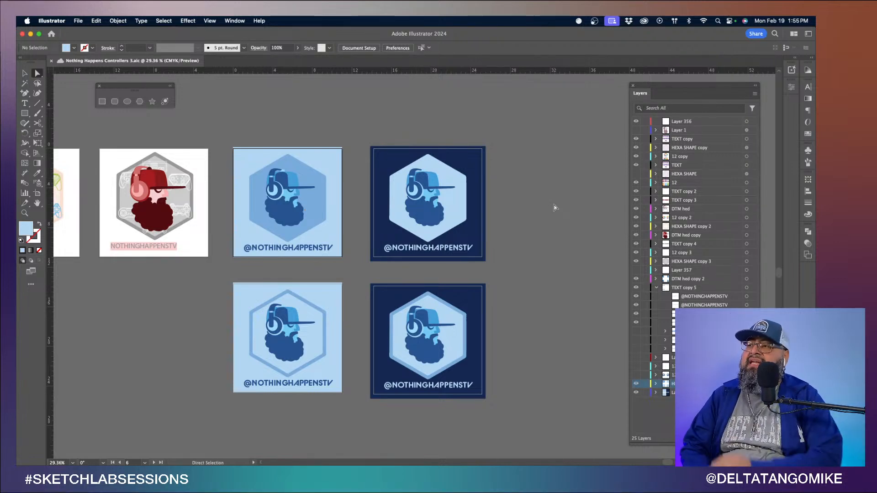
# Delete the navy hexagon plus the outlined and filled light-blue hexagons from the bottom-row artboards
pyautogui.click(454, 318)
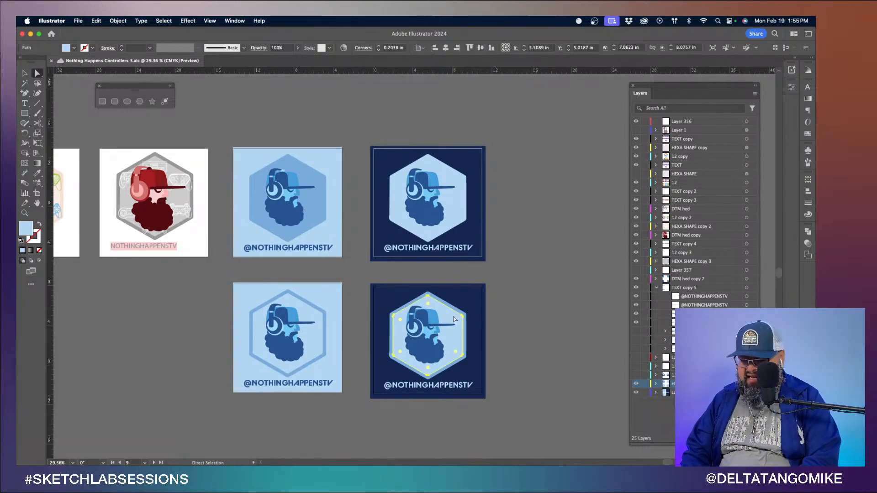
pyautogui.press('Delete')
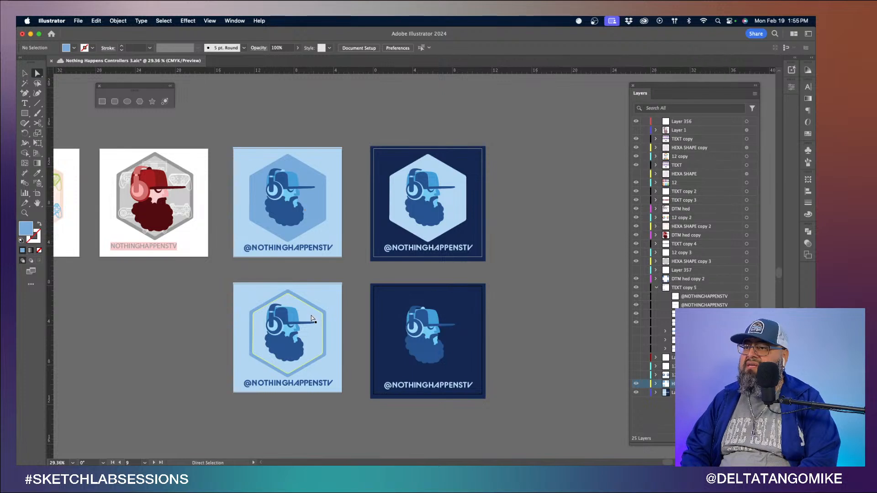
pyautogui.click(312, 317)
pyautogui.press('Delete')
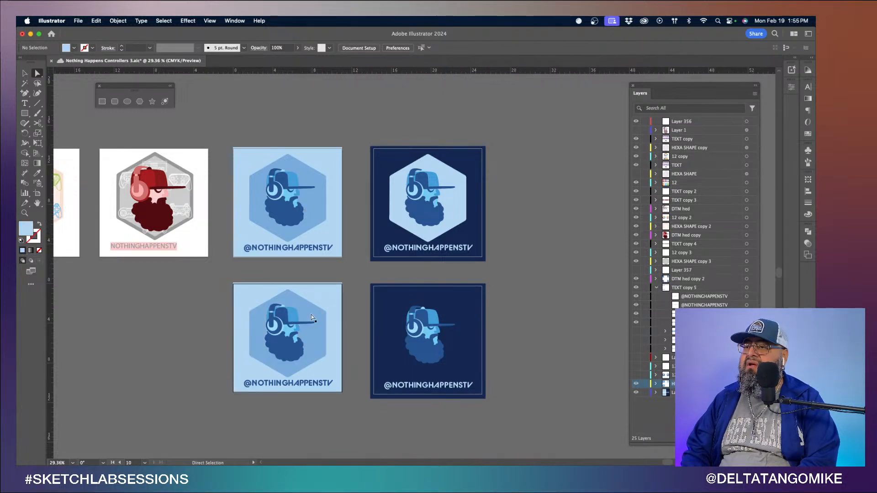
pyautogui.click(312, 316)
pyautogui.press('Delete')
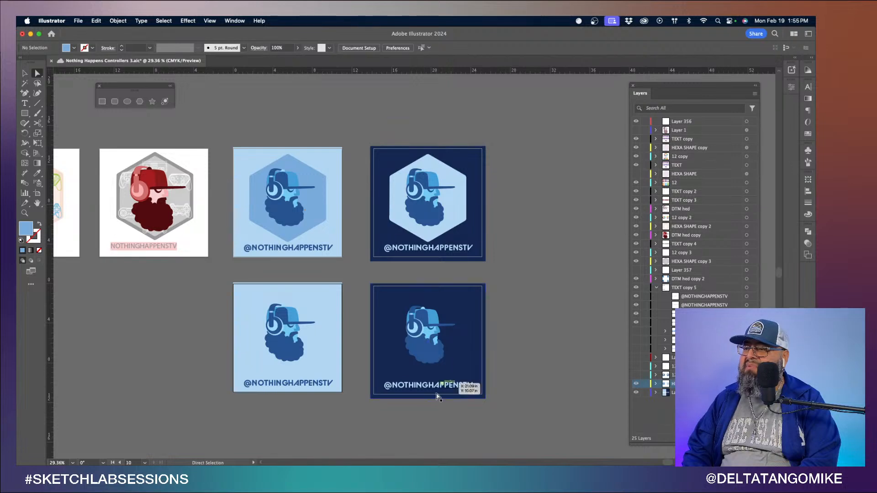
# Lock the bottom layer, then scale up both lower bearded heads together
pyautogui.scroll(5, 424, 325)
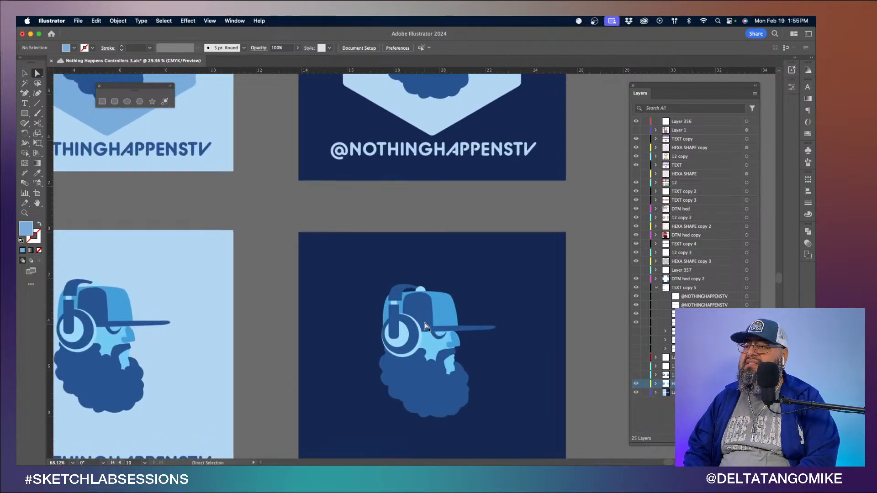
pyautogui.scroll(-4, 425, 326)
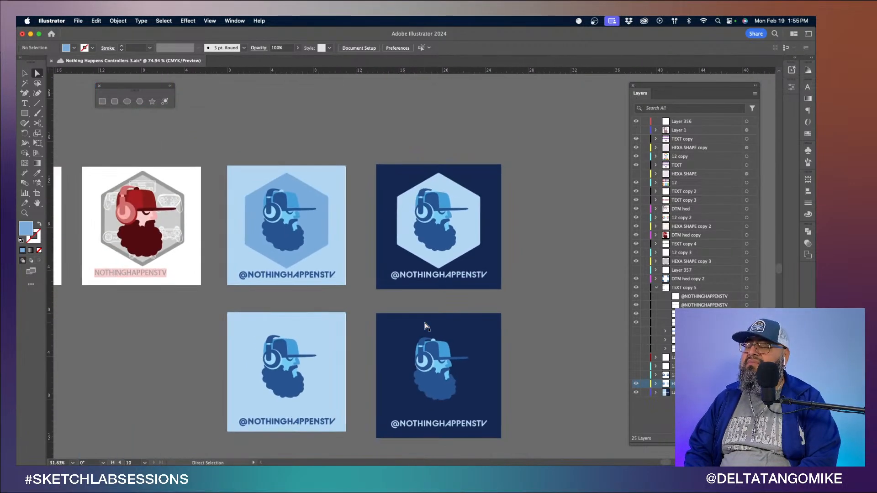
pyautogui.click(645, 393)
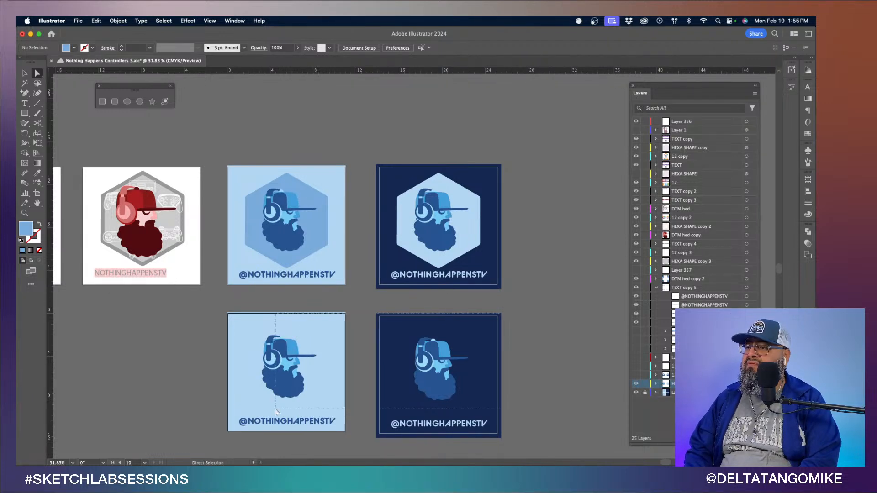
pyautogui.click(270, 347)
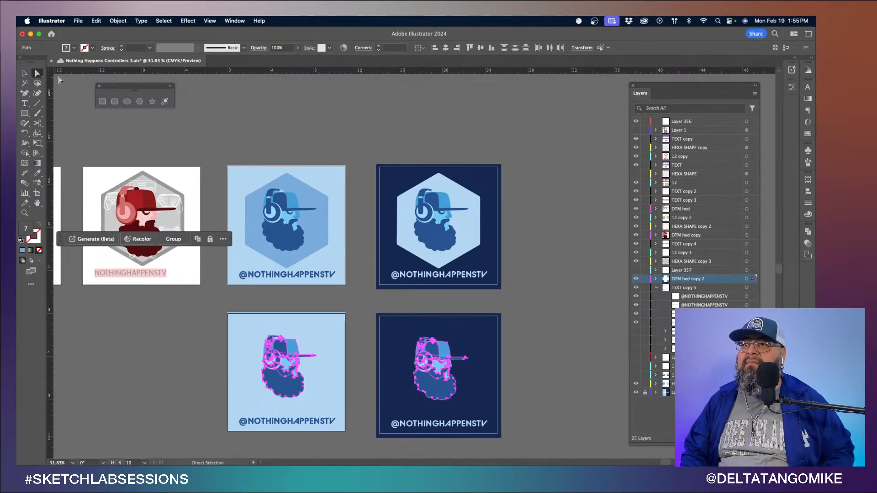
pyautogui.press('v')
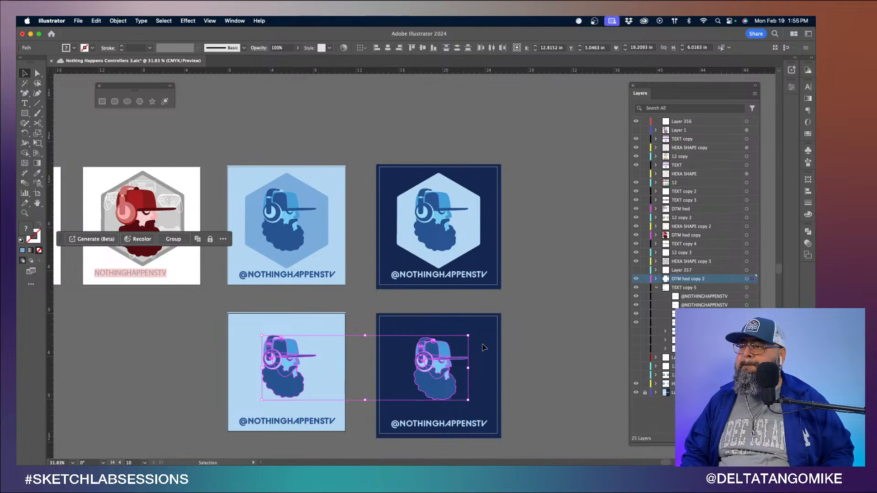
pyautogui.moveTo(468, 336); pyautogui.dragTo(574, 299)
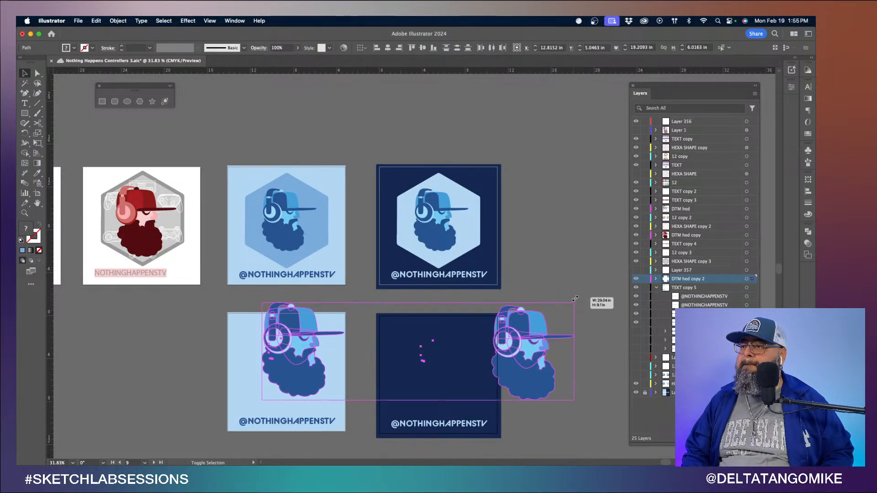
pyautogui.moveTo(508, 370); pyautogui.dragTo(494, 385)
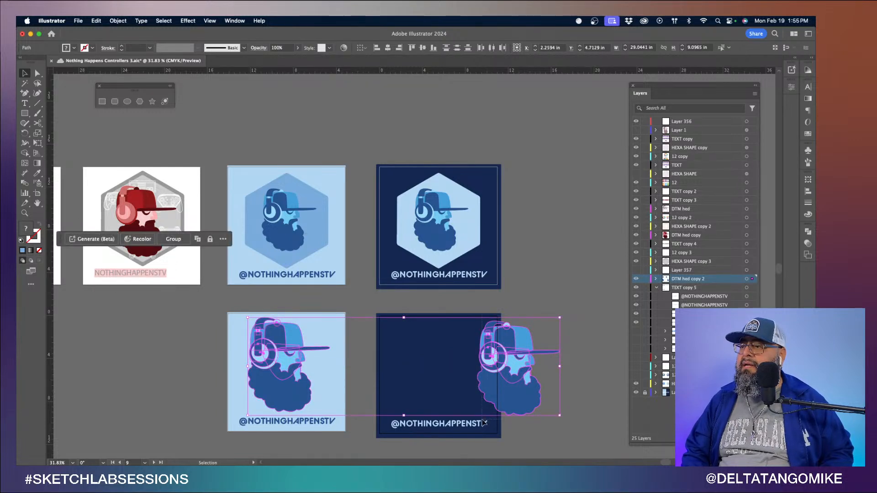
# Move the right-hand enlarged head back into the center of the navy square
pyautogui.click(520, 403)
pyautogui.moveTo(520, 404); pyautogui.dragTo(448, 400)
pyautogui.click(536, 346)
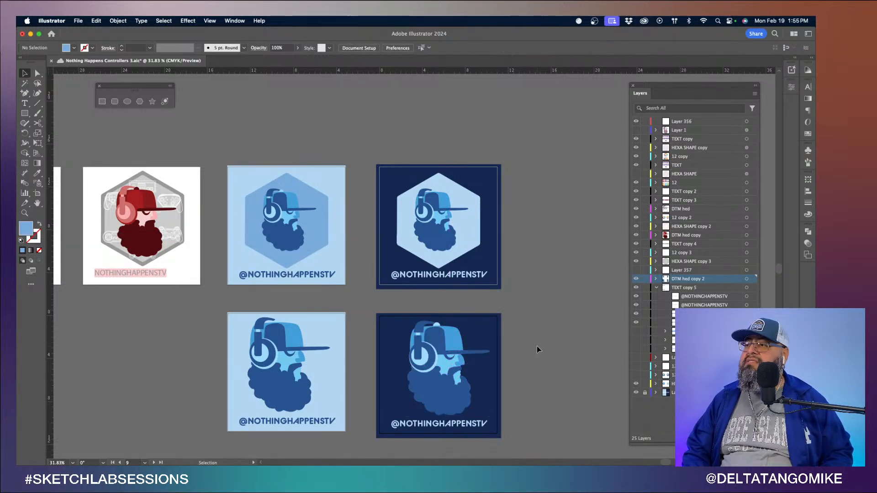
pyautogui.scroll(-3, 536, 346)
pyautogui.hscroll(2, 537, 347)
pyautogui.scroll(-1, 536, 346)
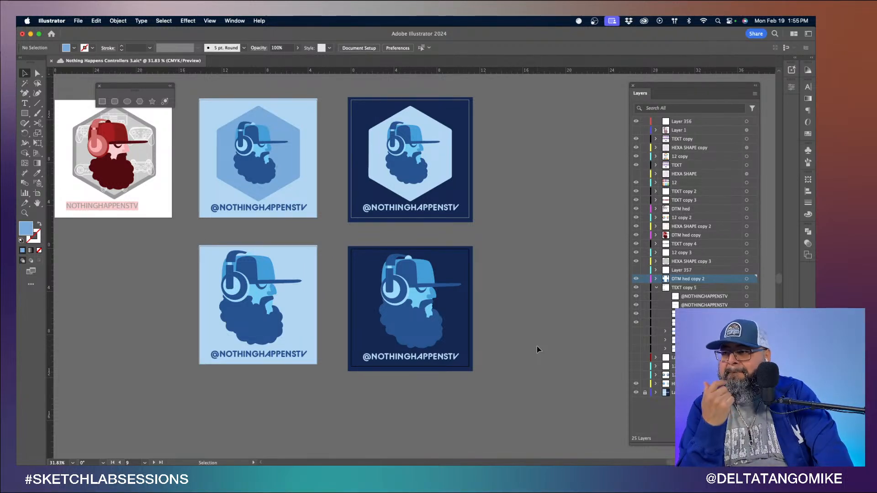
# Shorten both lower beards vertically and shift both heads slightly lower
pyautogui.click(418, 328)
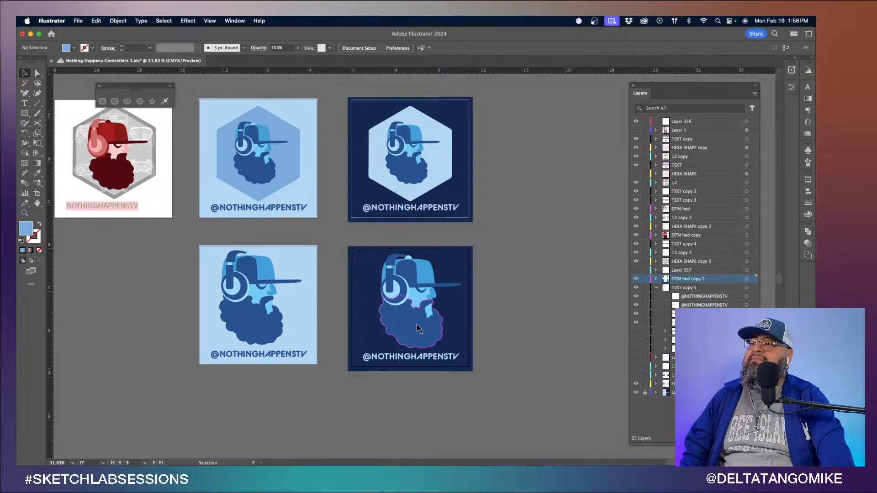
pyautogui.keyDown('shift'); pyautogui.click(254, 327); pyautogui.keyUp('shift')
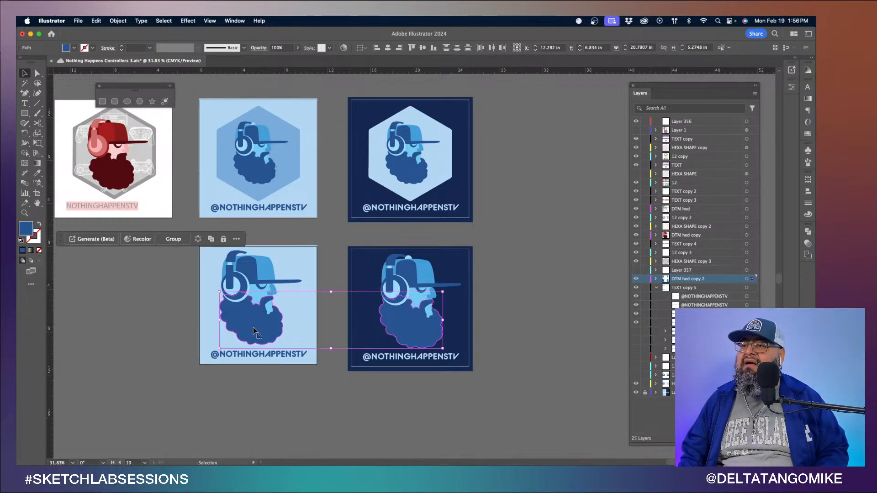
pyautogui.moveTo(332, 349); pyautogui.dragTo(331, 342)
pyautogui.click(565, 297)
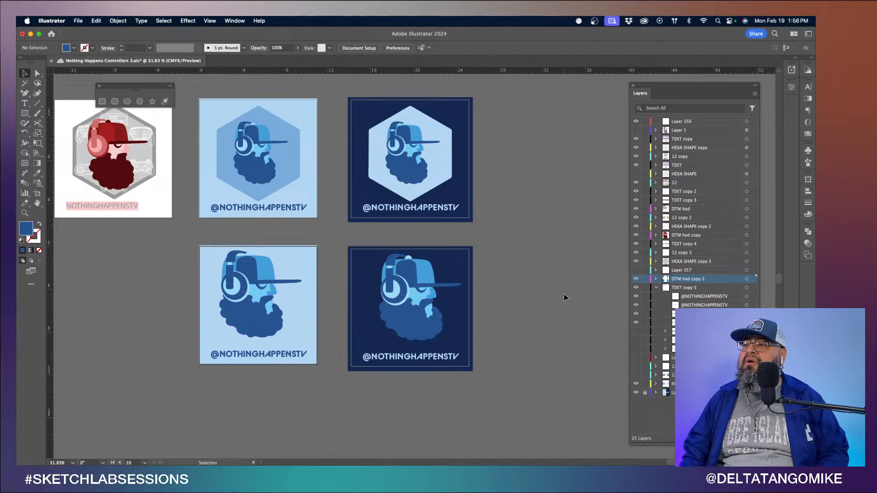
pyautogui.moveTo(511, 240); pyautogui.dragTo(200, 336)
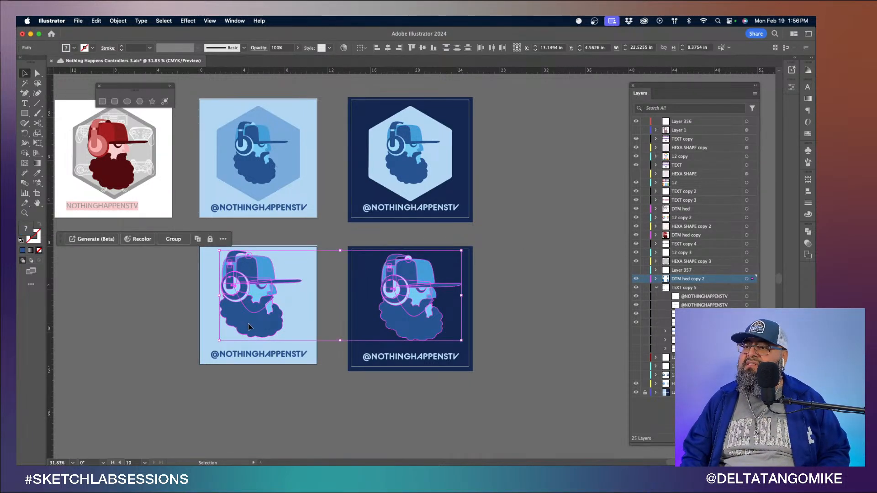
pyautogui.moveTo(247, 323); pyautogui.dragTo(248, 329)
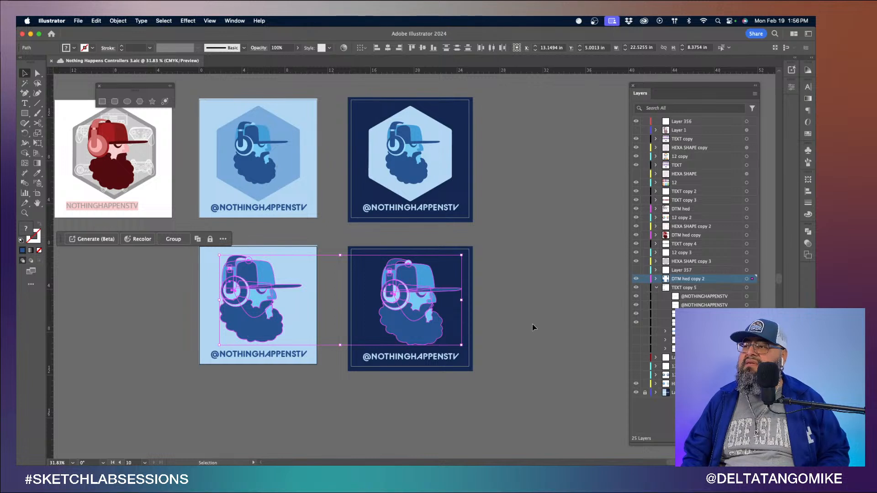
pyautogui.click(546, 325)
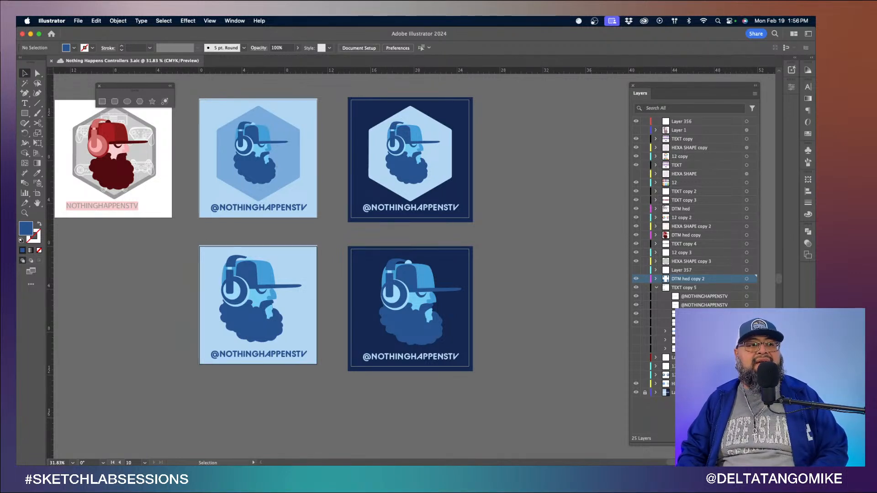
# Return to Illustrator and zoom in to inspect the cap brims
pyautogui.press('super+Tab')
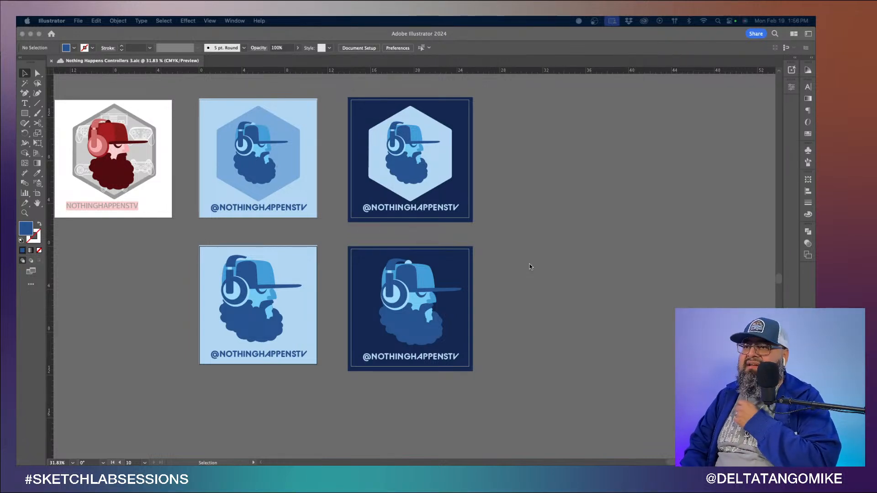
pyautogui.click(176, 312)
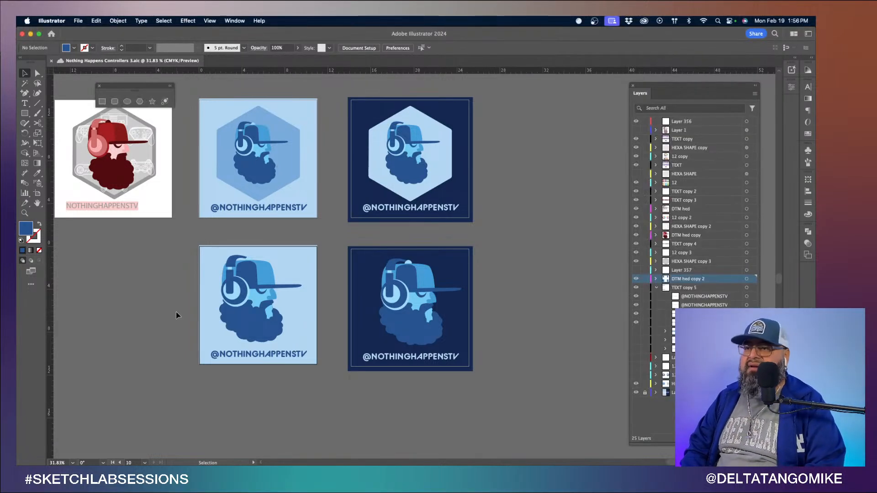
pyautogui.press('super+equal')
pyautogui.press('super+equal')
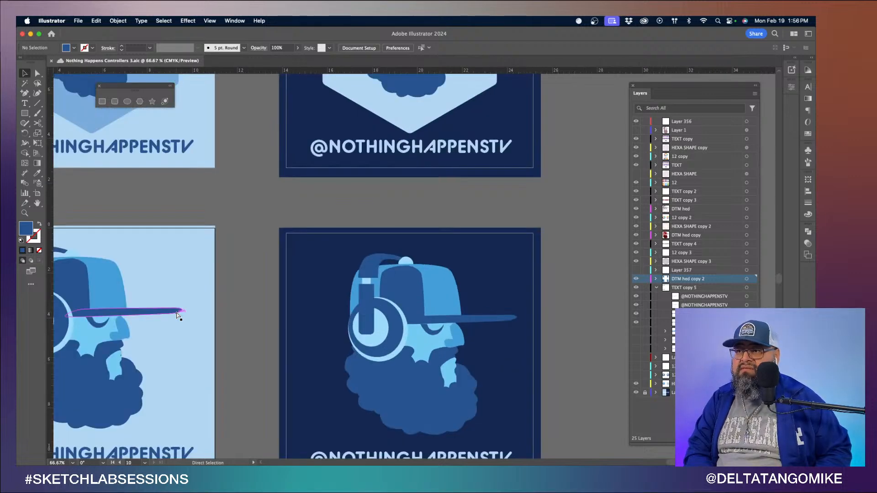
pyautogui.scroll(-8, 176, 315)
pyautogui.hscroll(-5, 176, 316)
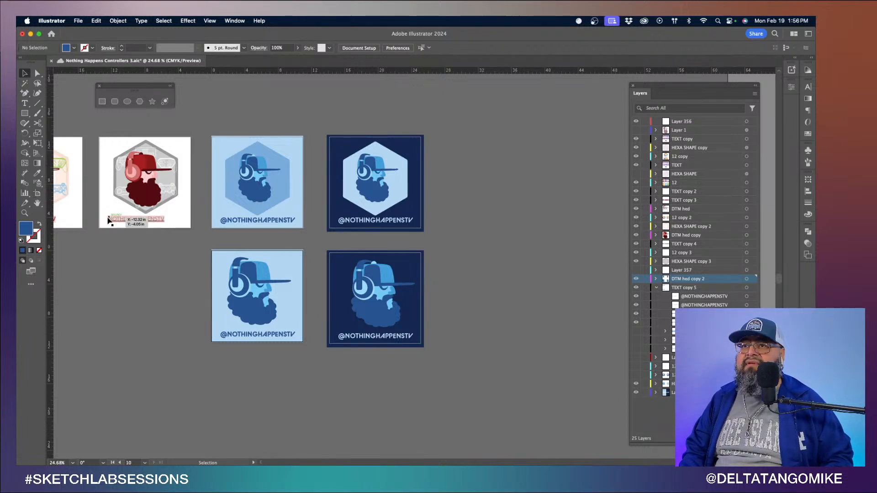
# Duplicate artboards 10 and 09, the light-blue and navy enlarged-head boards, into a third row below
pyautogui.click(38, 193)
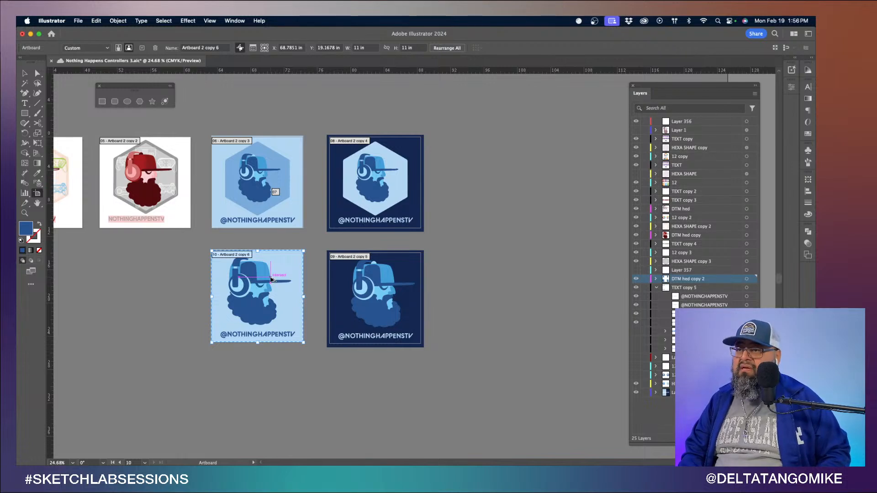
pyautogui.moveTo(271, 280); pyautogui.dragTo(264, 390)
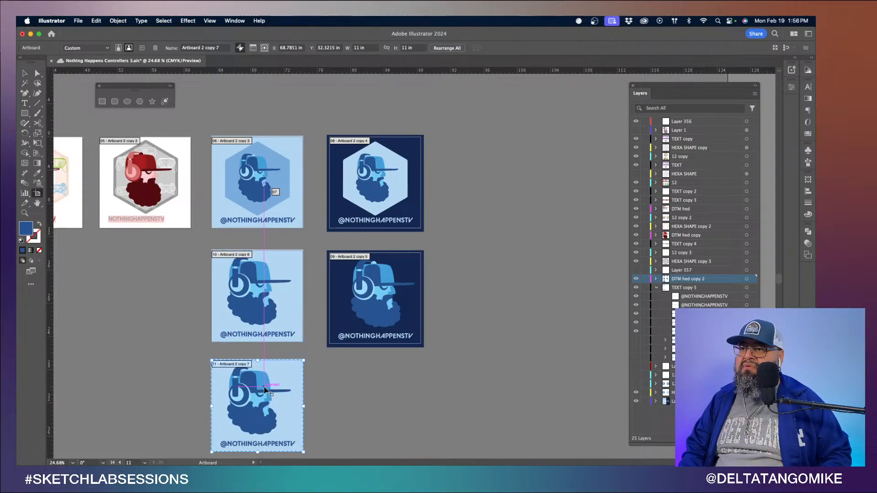
pyautogui.click(353, 323)
pyautogui.scroll(-3, 353, 322)
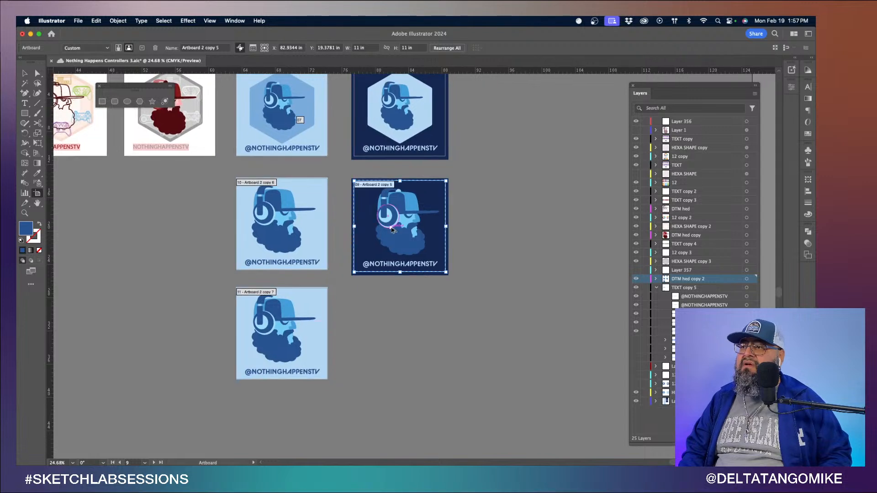
pyautogui.moveTo(391, 230); pyautogui.dragTo(394, 338)
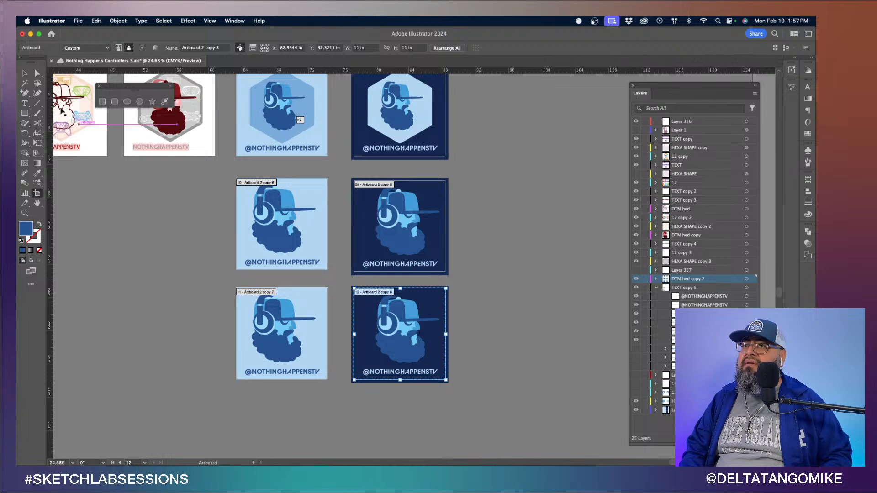
pyautogui.click(25, 73)
pyautogui.scroll(5, 456, 245)
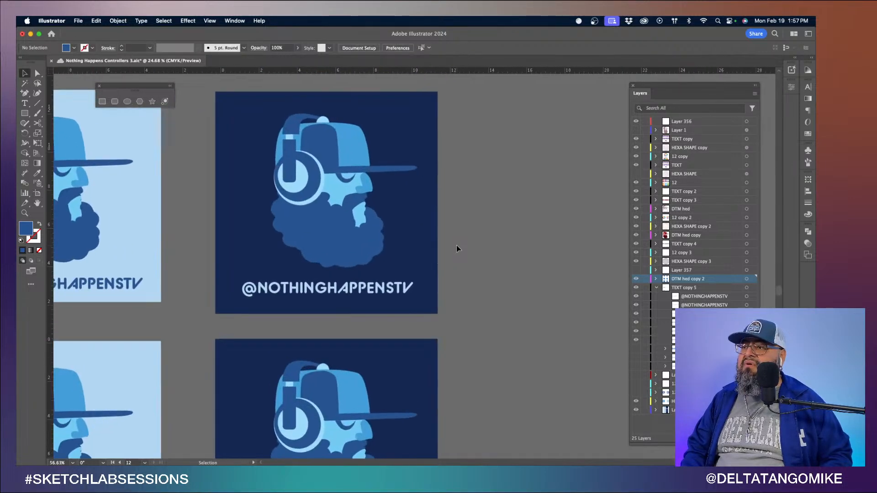
# Restore the briefly deleted face and beard-gap shapes, then give the face the background's pale blue fill
pyautogui.scroll(6, 457, 246)
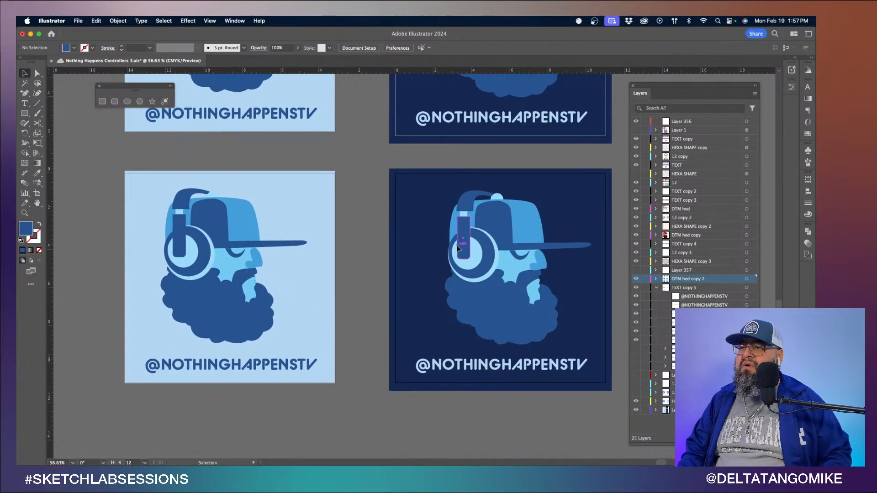
pyautogui.hscroll(-5, 457, 249)
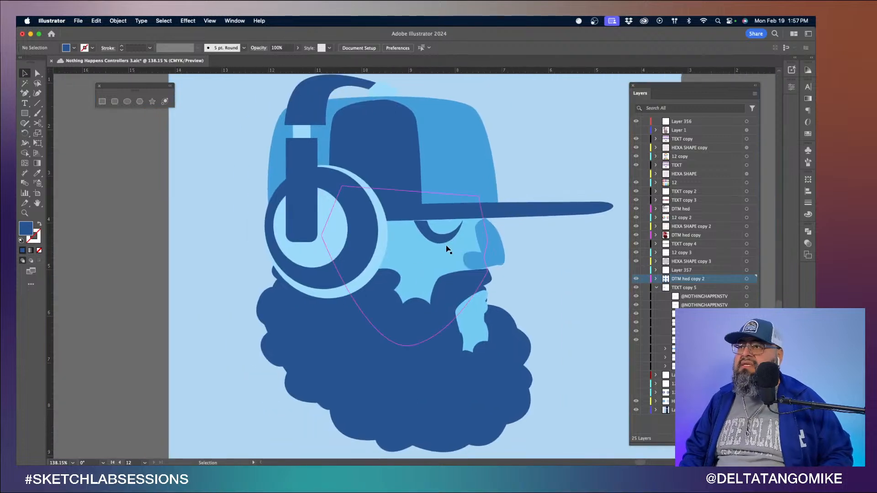
pyautogui.click(406, 258)
pyautogui.press('Delete')
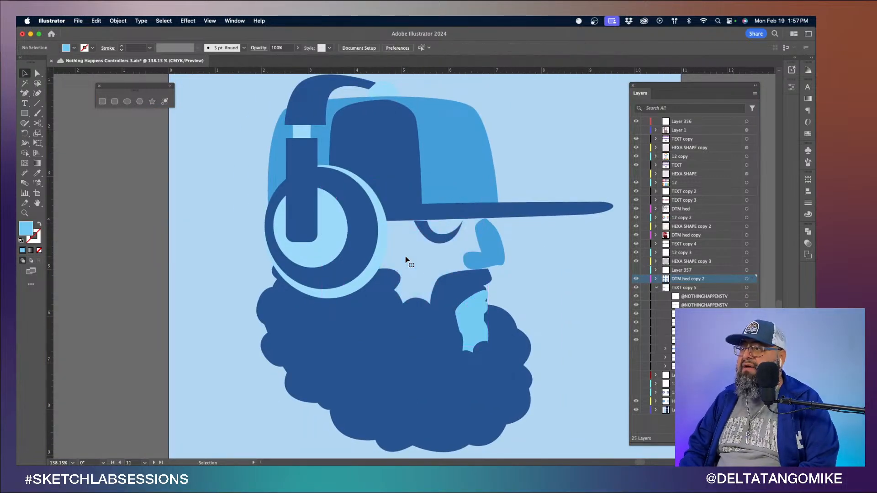
pyautogui.click(469, 328)
pyautogui.press('Delete')
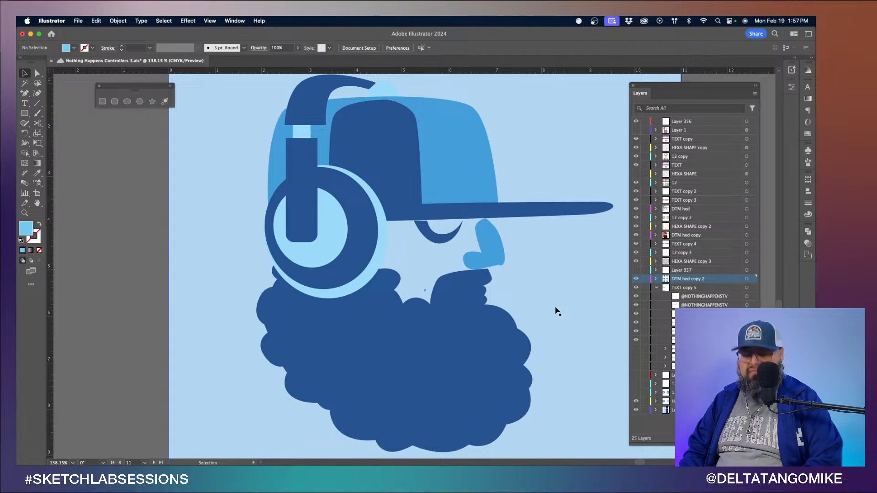
pyautogui.press('super+z')
pyautogui.press('super+z')
pyautogui.press('super+z')
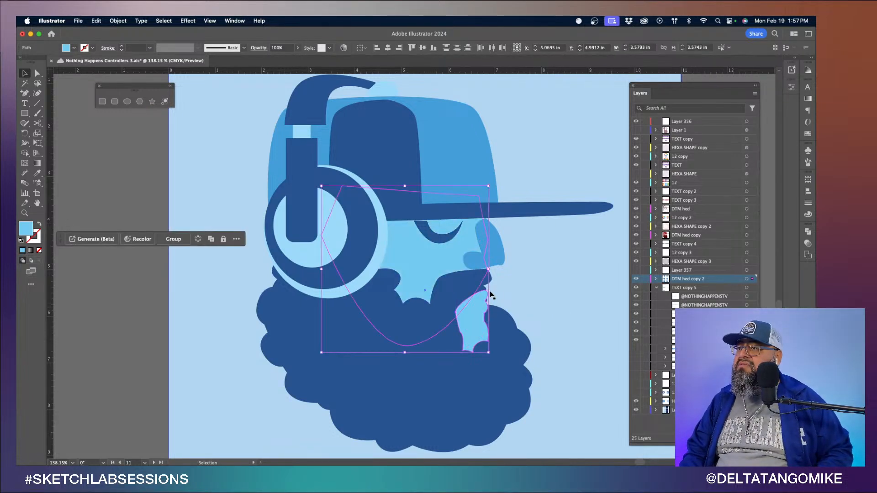
pyautogui.keyDown('shift'); pyautogui.click(470, 323); pyautogui.keyUp('shift')
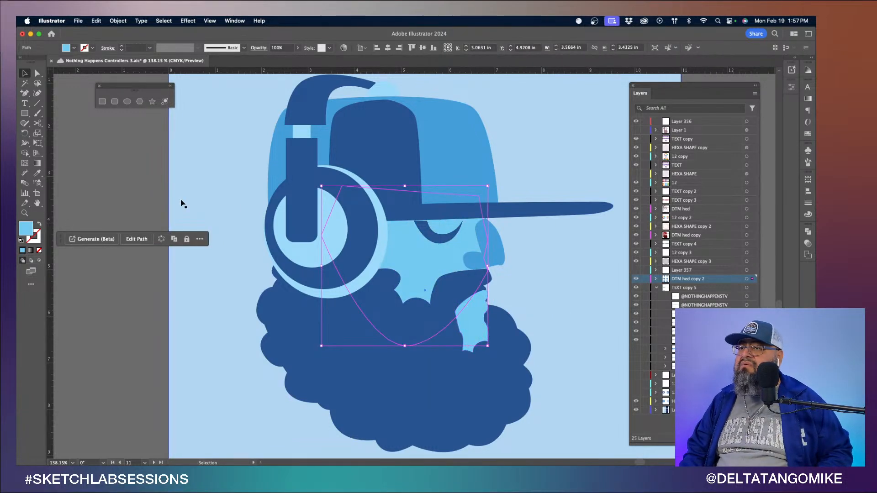
pyautogui.click(37, 172)
pyautogui.click(207, 171)
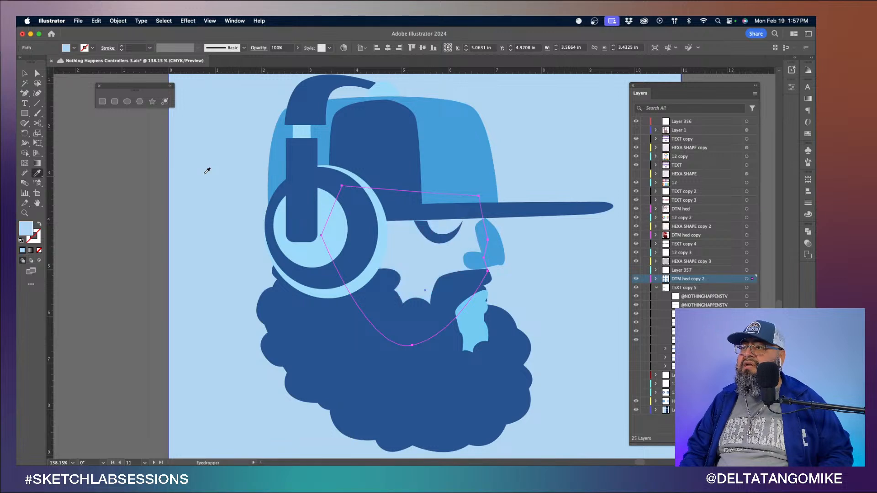
pyautogui.press('a')
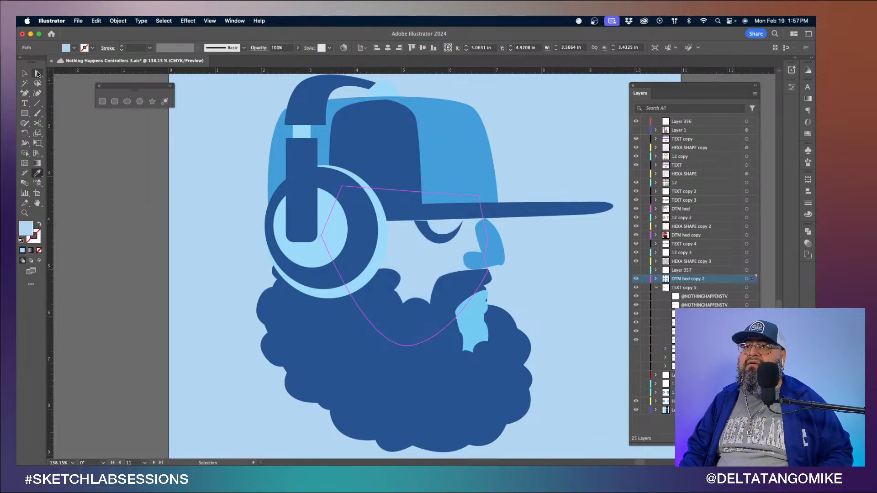
pyautogui.click(109, 156)
# Recolour the chin patch below the mouth with the dark beard colour
pyautogui.click(478, 322)
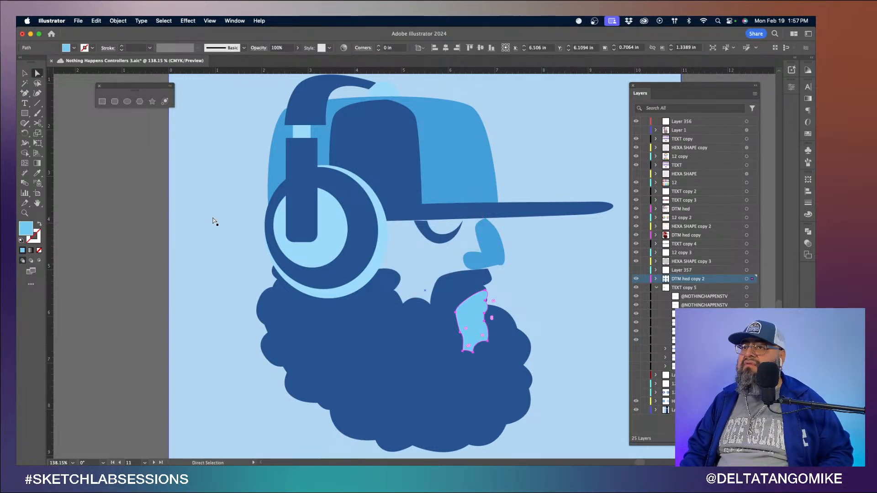
pyautogui.press('i')
pyautogui.click(206, 195)
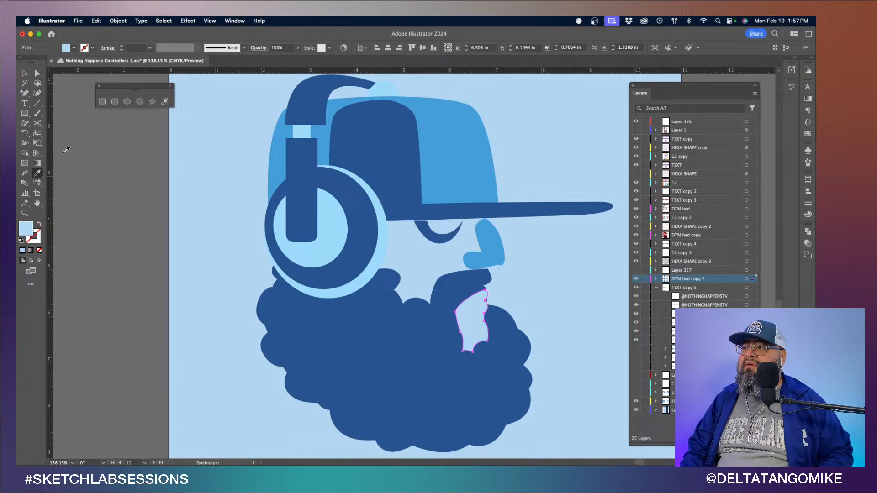
pyautogui.click(38, 73)
pyautogui.click(116, 199)
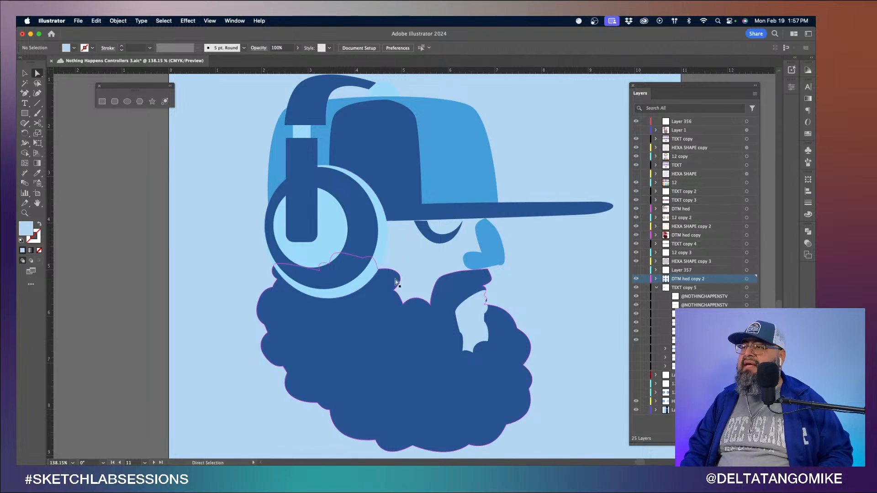
pyautogui.click(329, 248)
pyautogui.press('i')
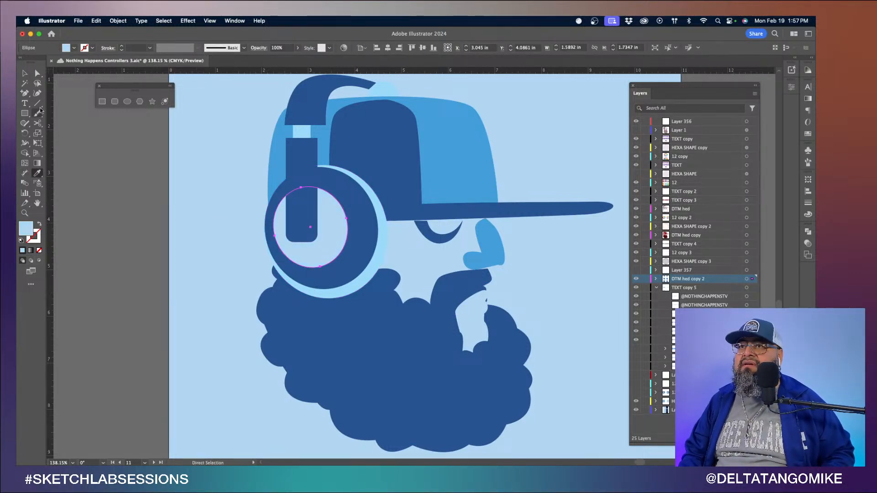
pyautogui.click(38, 73)
pyautogui.scroll(3, 123, 194)
pyautogui.hscroll(2, 122, 194)
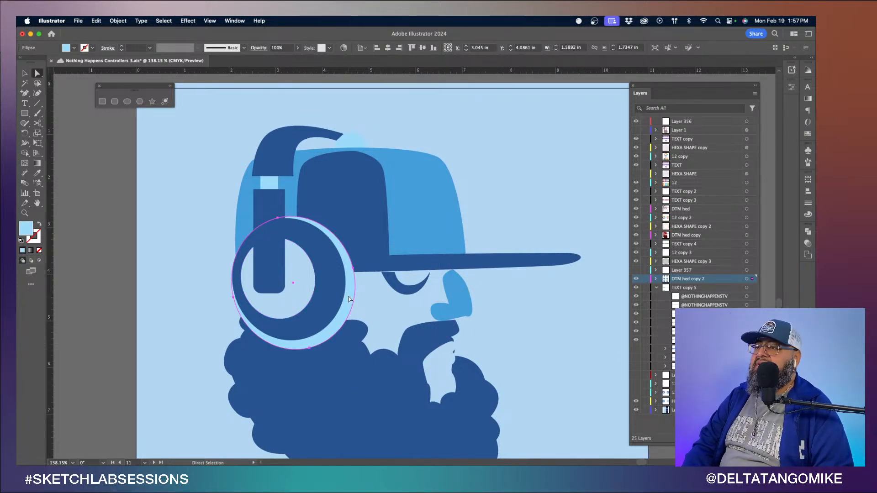
# Try giving the cap crown the light-blue headband colour, then undo it
pyautogui.click(413, 231)
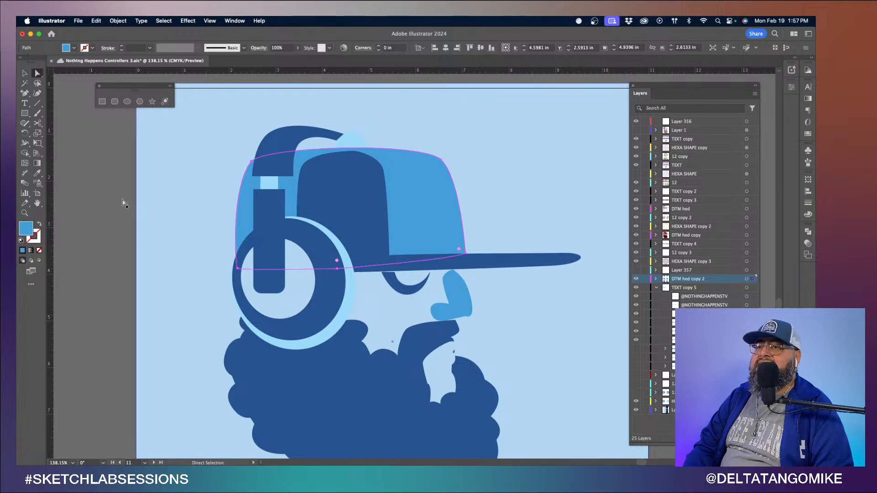
pyautogui.click(274, 184)
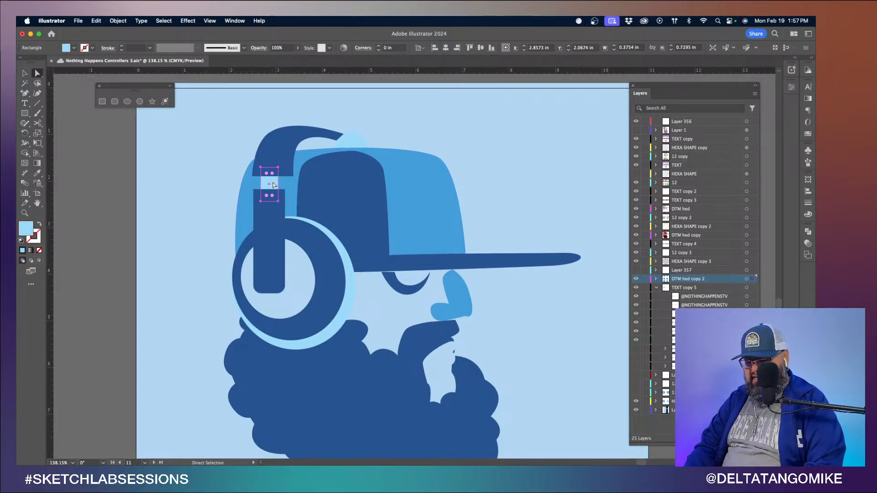
pyautogui.click(409, 194)
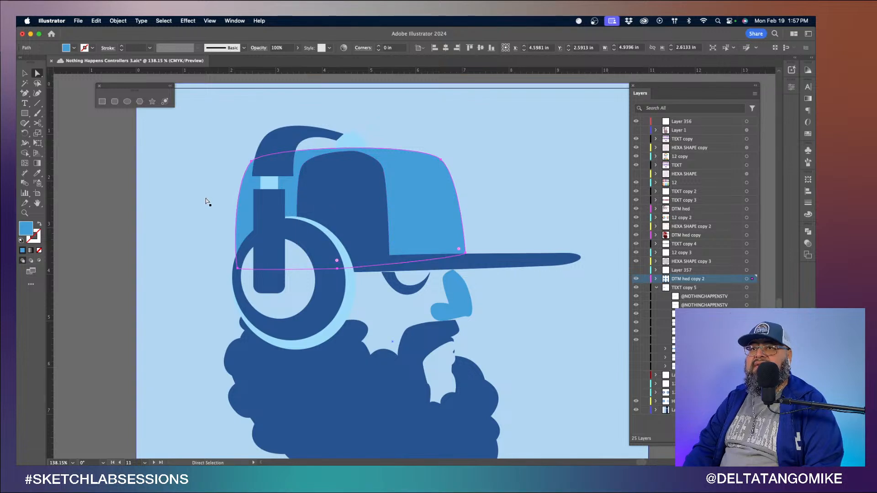
pyautogui.click(37, 173)
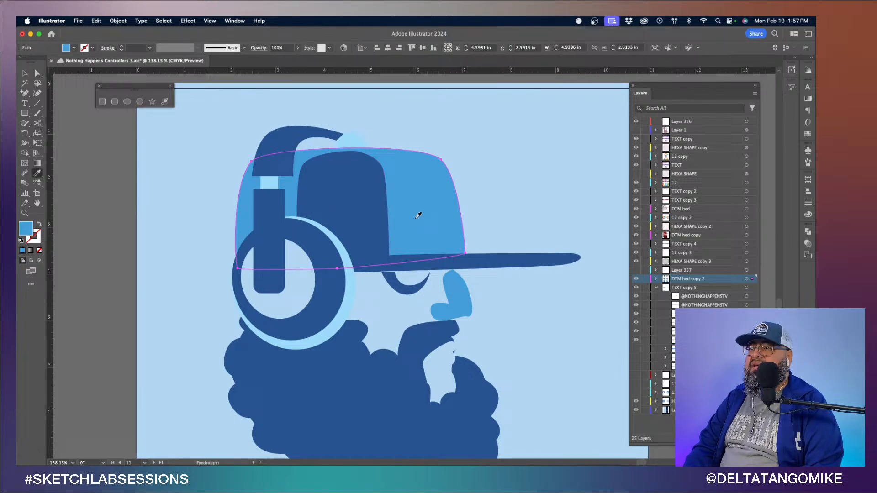
pyautogui.click(269, 180)
pyautogui.click(38, 74)
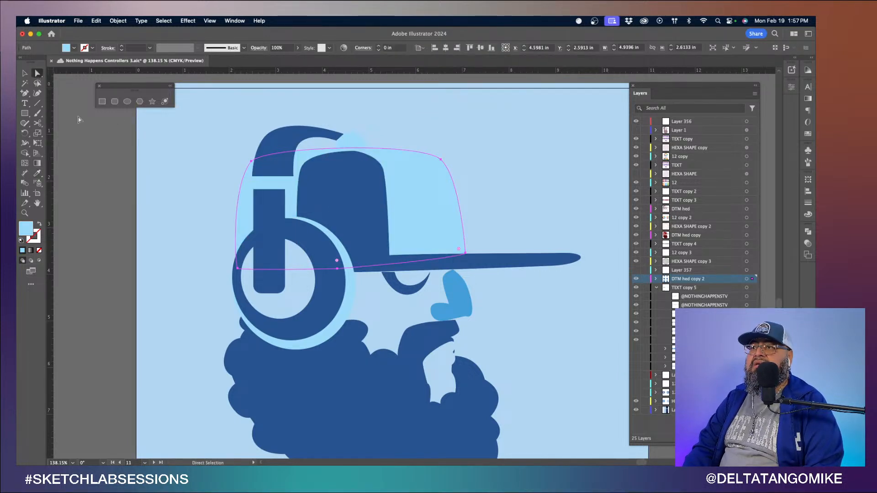
pyautogui.click(100, 157)
pyautogui.scroll(-2, 189, 241)
pyautogui.hscroll(1, 189, 241)
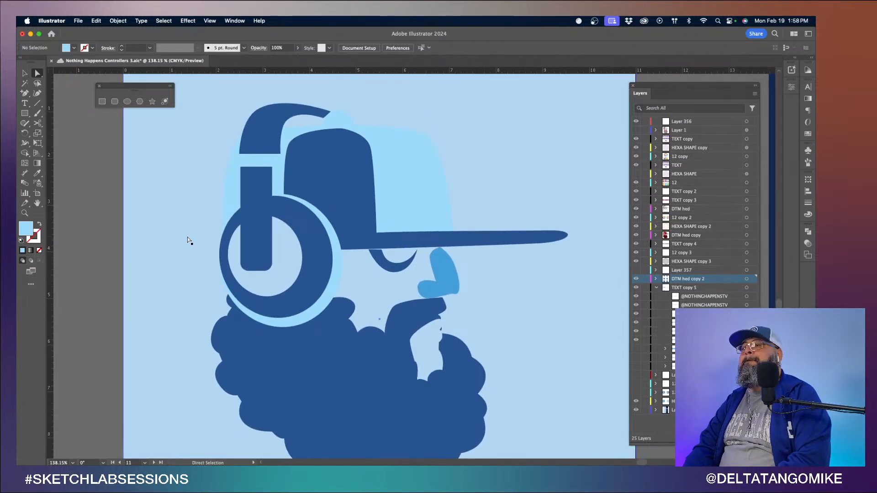
pyautogui.press('super+z')
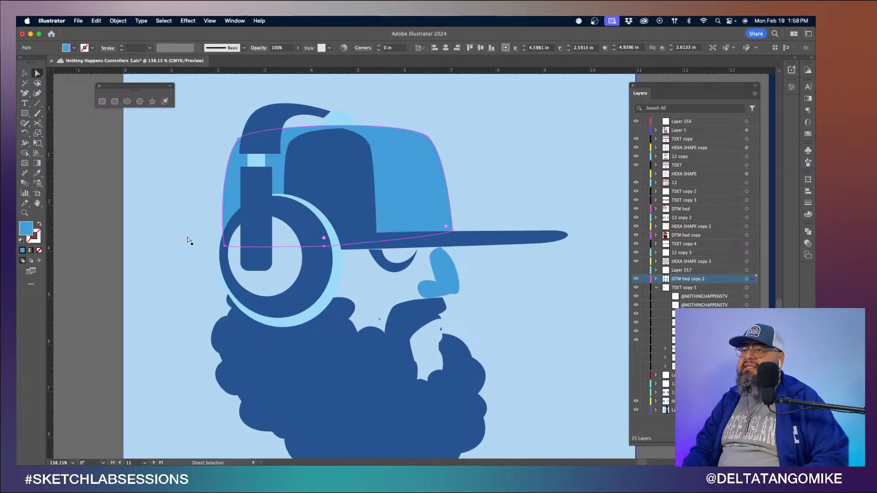
# Experiment with shortening and narrowing the cap's dark crown panel, undoing the changes
pyautogui.click(187, 240)
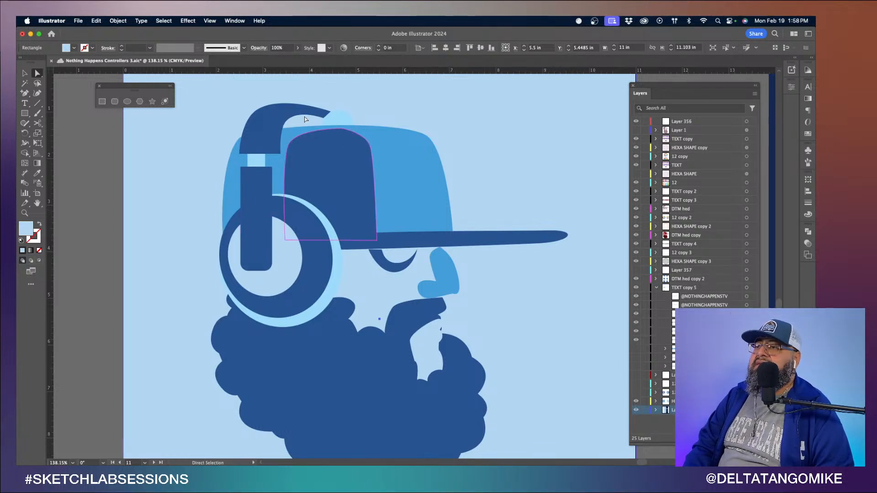
pyautogui.click(343, 199)
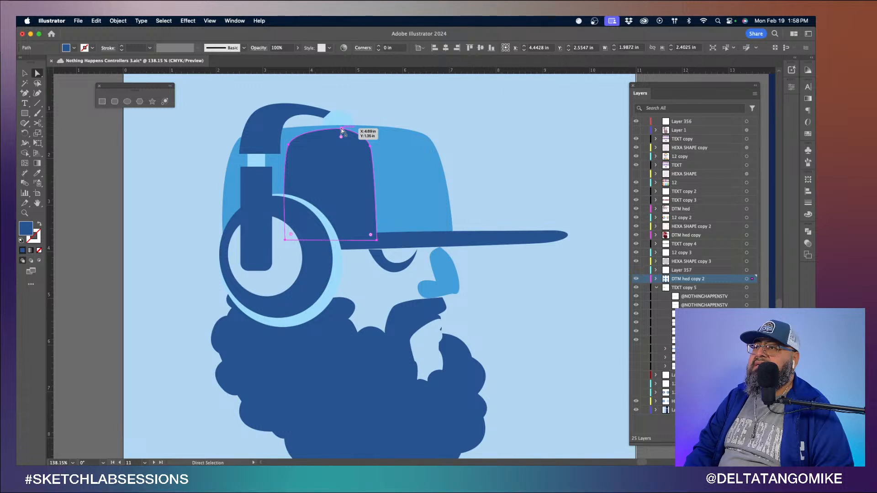
pyautogui.press('v')
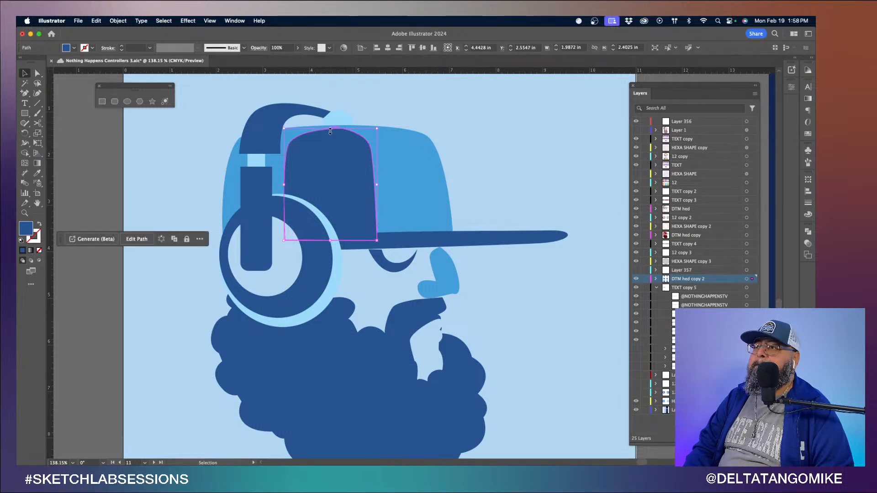
pyautogui.moveTo(330, 131); pyautogui.dragTo(324, 195)
pyautogui.click(117, 188)
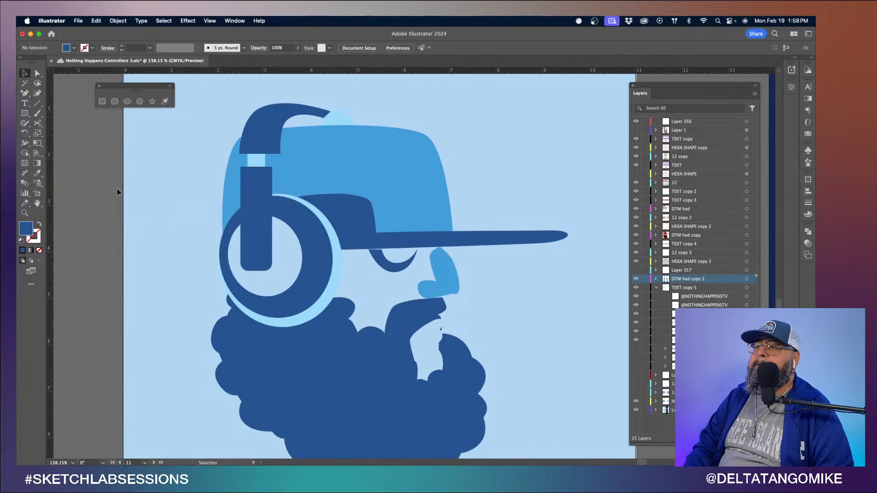
pyautogui.click(358, 218)
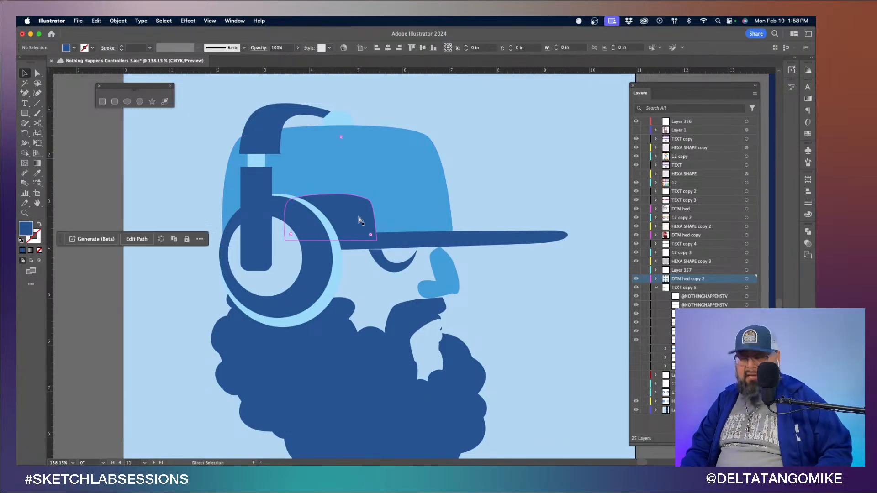
pyautogui.press('super+z')
pyautogui.moveTo(284, 184); pyautogui.dragTo(310, 185)
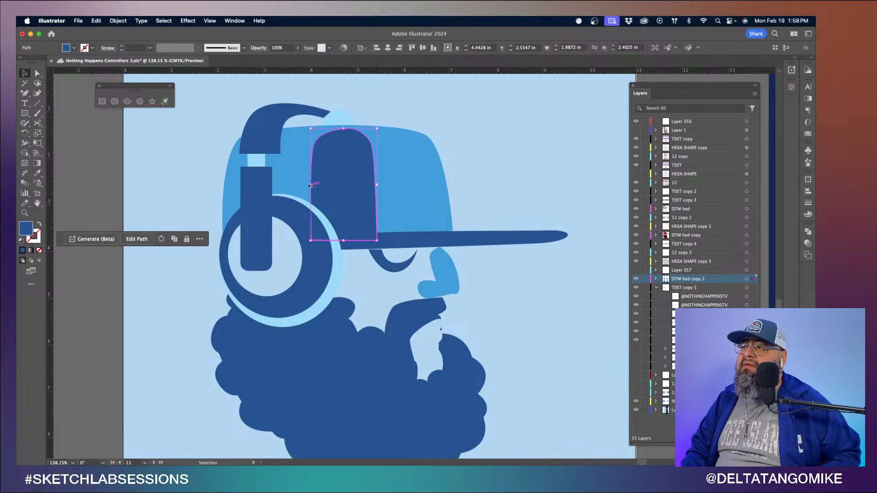
pyautogui.moveTo(376, 184); pyautogui.dragTo(321, 186)
pyautogui.click(170, 200)
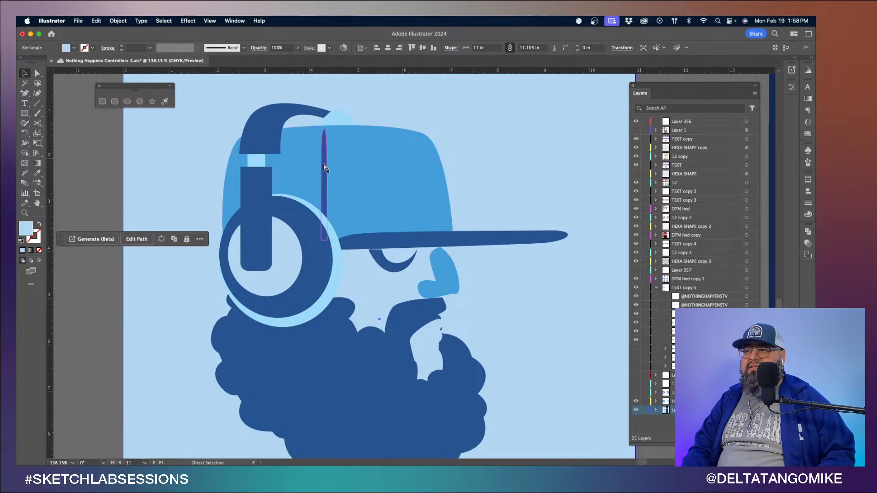
pyautogui.press('super+z')
pyautogui.press('super+z')
pyautogui.press('super+z')
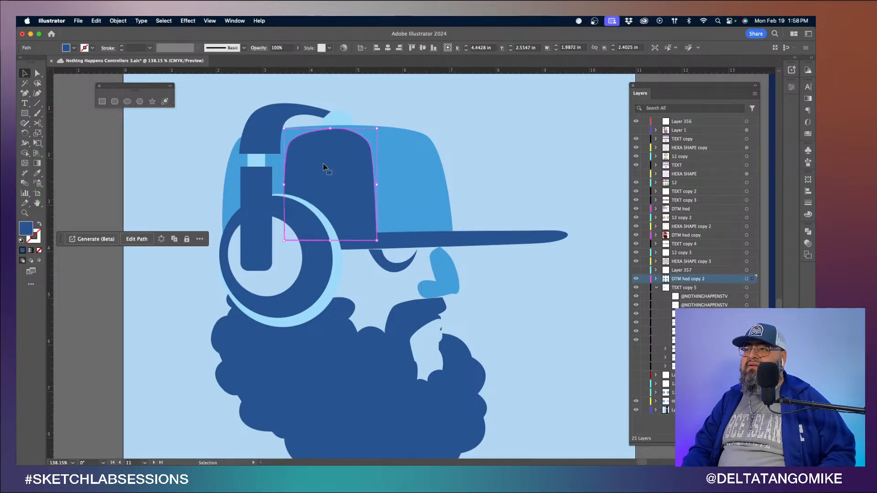
# Zoom out to review all artboards and save the logo file
pyautogui.scroll(-5, 323, 167)
pyautogui.scroll(2, 323, 167)
pyautogui.scroll(-5, 324, 167)
pyautogui.hscroll(3, 323, 167)
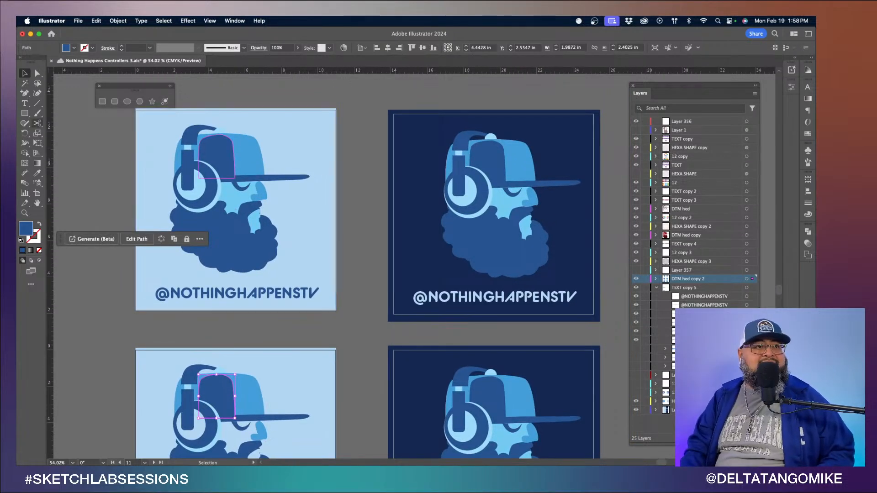
pyautogui.press('super+Tab')
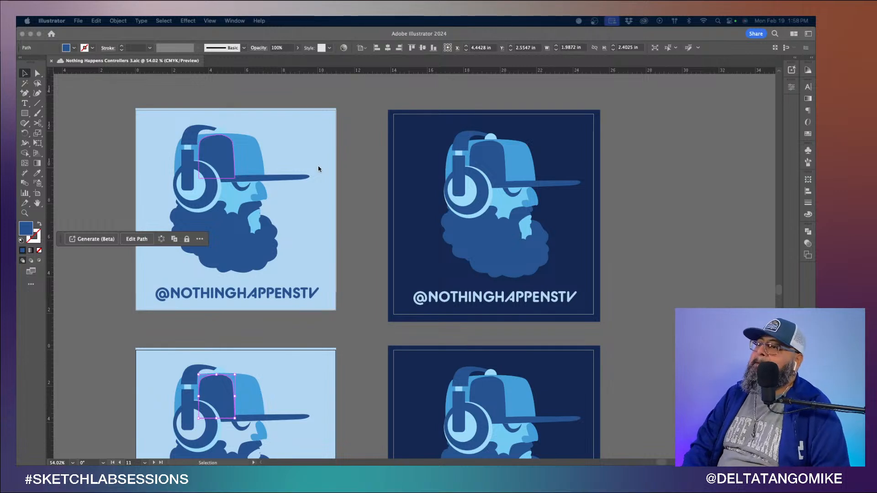
# Zoom in on the lower-left light-blue artboard's head, with the cap deselected
pyautogui.click(364, 180)
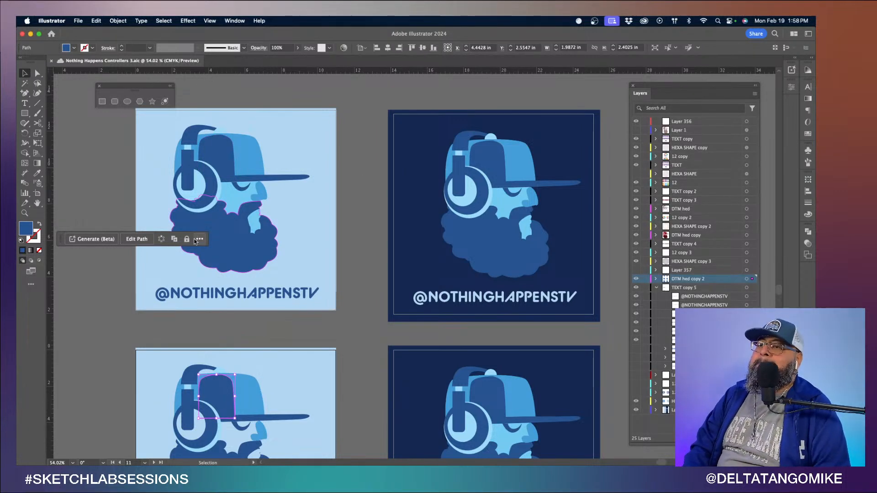
pyautogui.moveTo(59, 242); pyautogui.dragTo(221, 84)
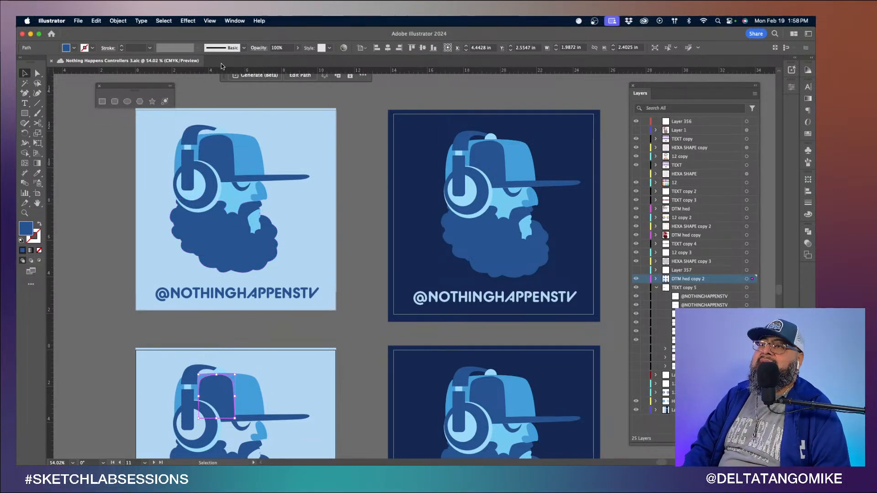
pyautogui.click(359, 172)
pyautogui.scroll(-5, 359, 172)
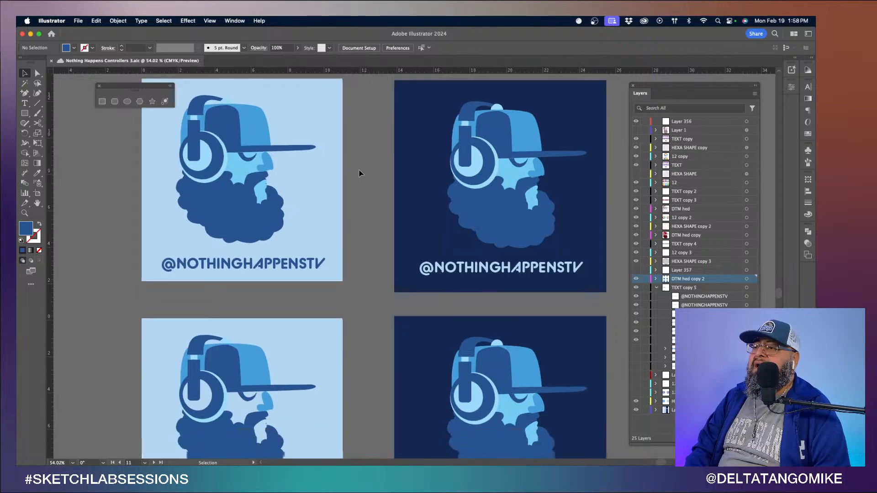
pyautogui.scroll(4, 359, 172)
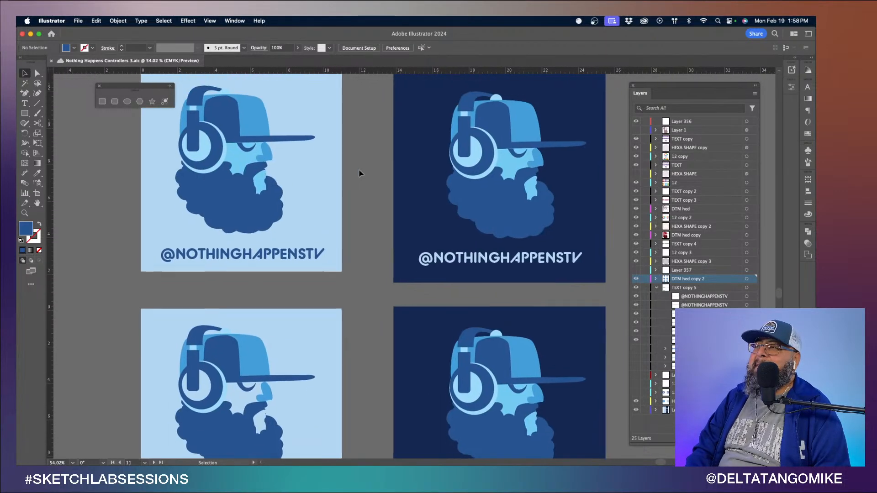
pyautogui.scroll(-3, 359, 173)
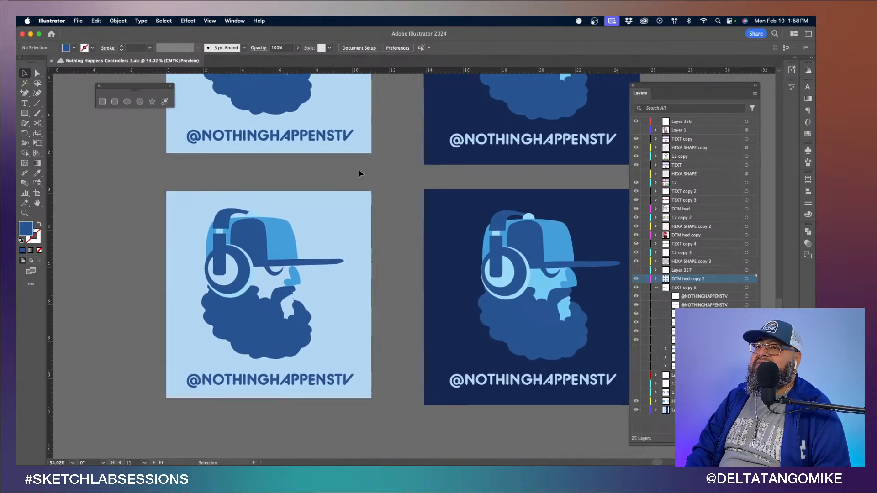
pyautogui.scroll(5, 359, 170)
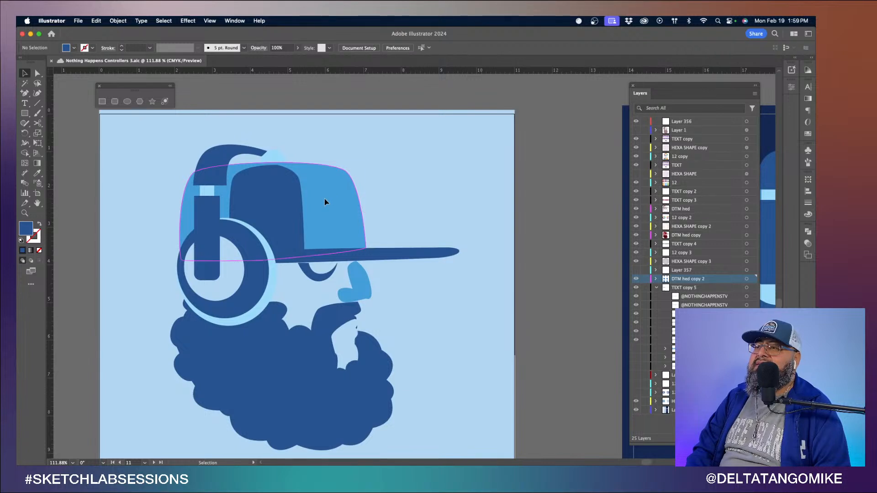
# Recolour the outer and inner cap shapes, giving the inner cap the nose's medium blue
pyautogui.click(325, 200)
pyautogui.click(37, 173)
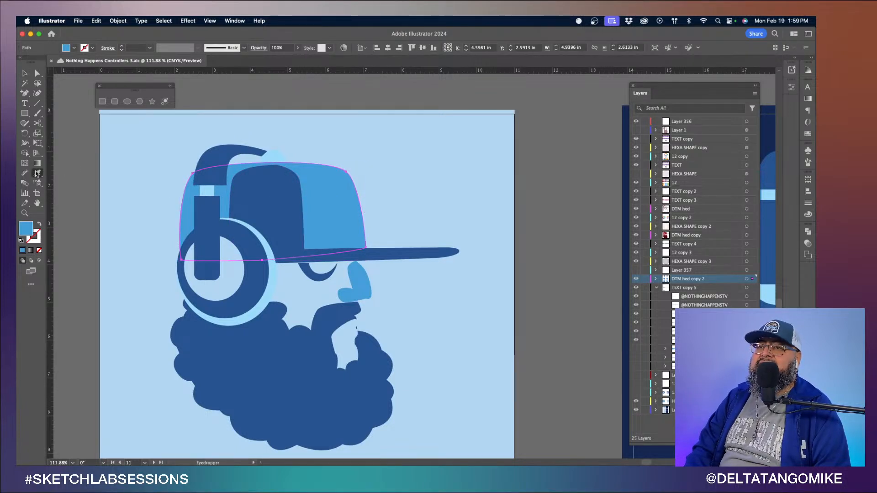
pyautogui.click(203, 189)
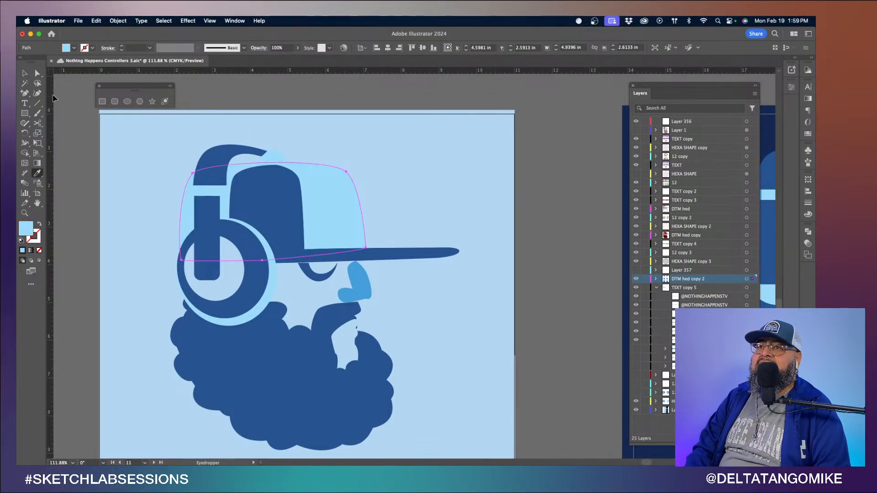
pyautogui.press('a')
pyautogui.click(259, 207)
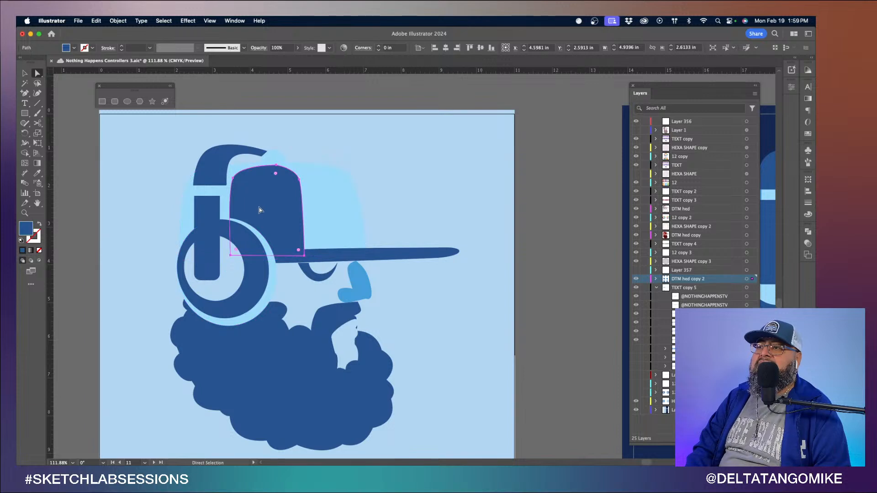
pyautogui.click(38, 174)
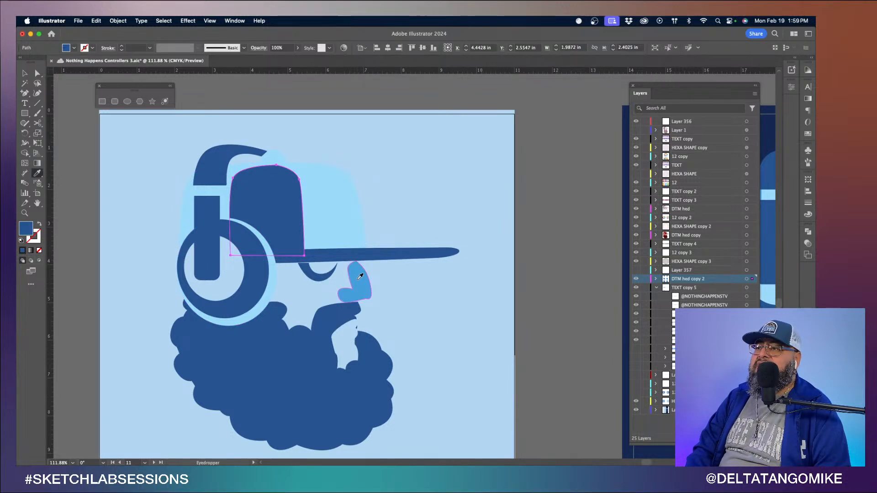
pyautogui.click(359, 276)
# Give the small headband strip above the ear the cap's medium blue
pyautogui.click(38, 73)
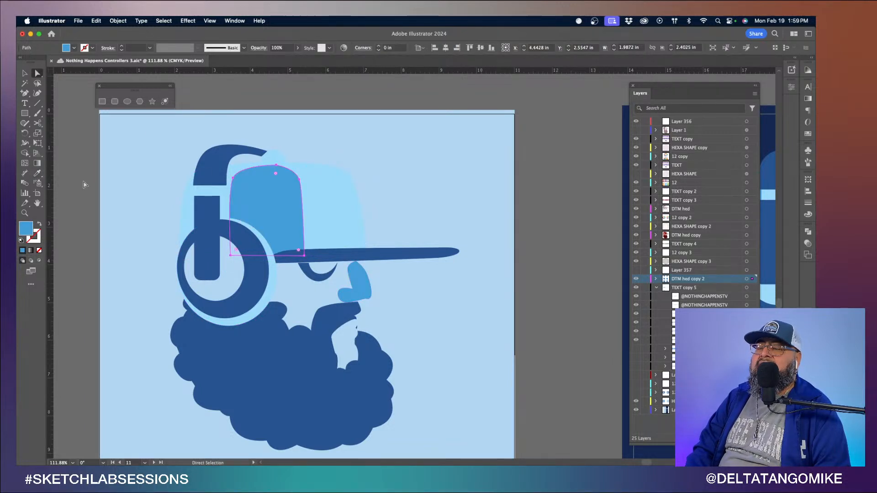
pyautogui.click(207, 192)
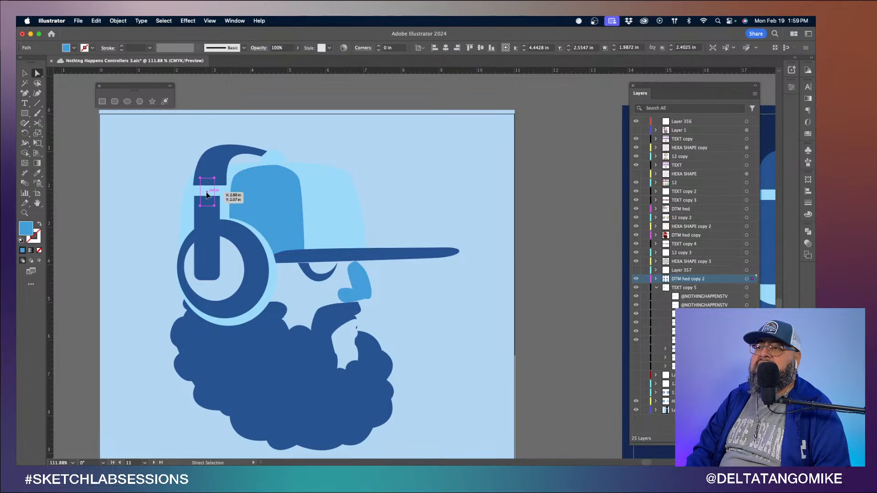
pyautogui.click(38, 173)
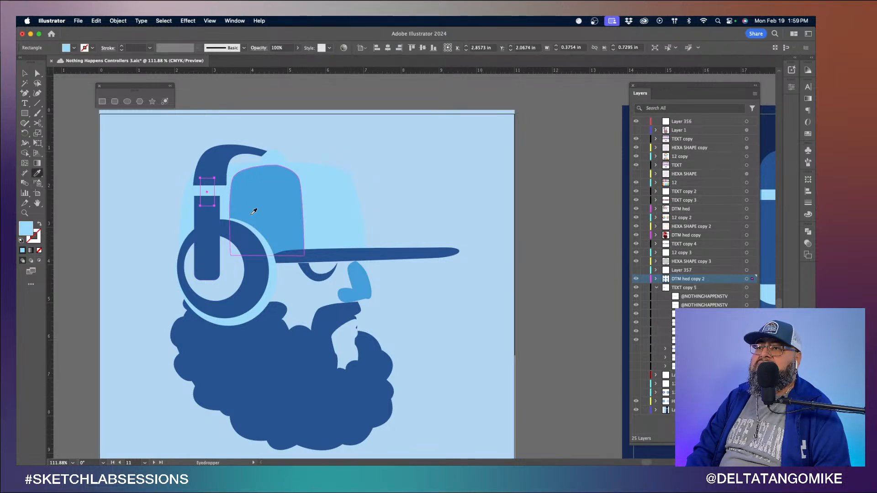
pyautogui.click(254, 210)
pyautogui.click(38, 73)
pyautogui.click(108, 180)
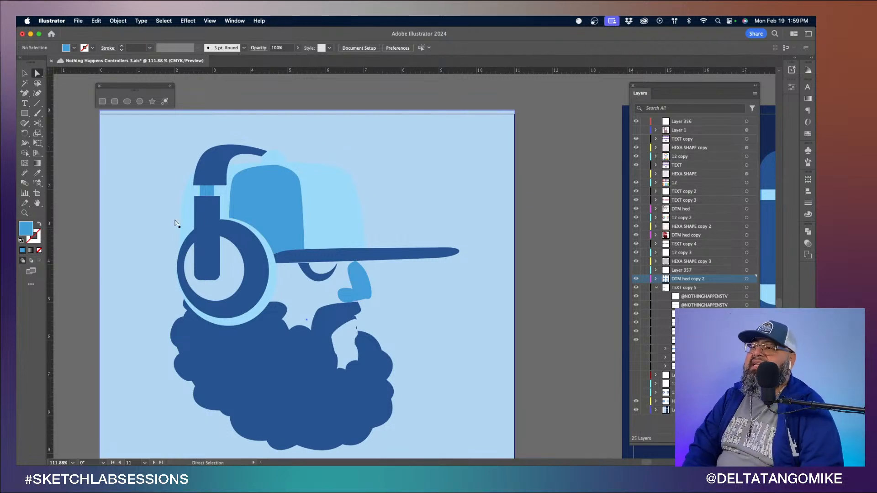
# Fill the remaining light-blue outer cap shape with the same medium blue
pyautogui.click(352, 287)
pyautogui.scroll(-1, 353, 278)
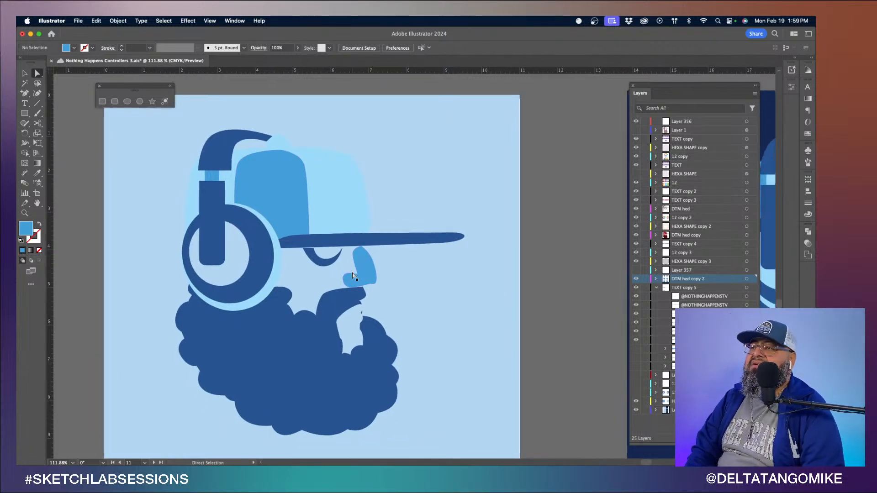
pyautogui.click(320, 219)
pyautogui.click(39, 173)
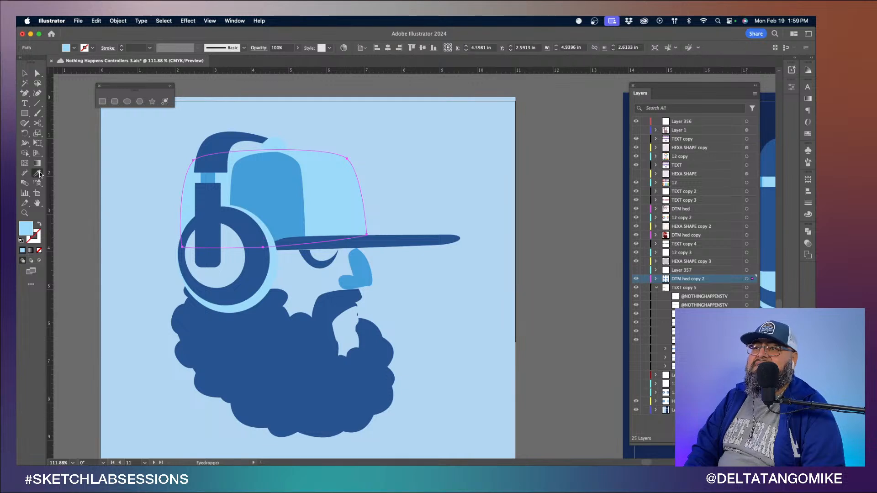
pyautogui.click(282, 180)
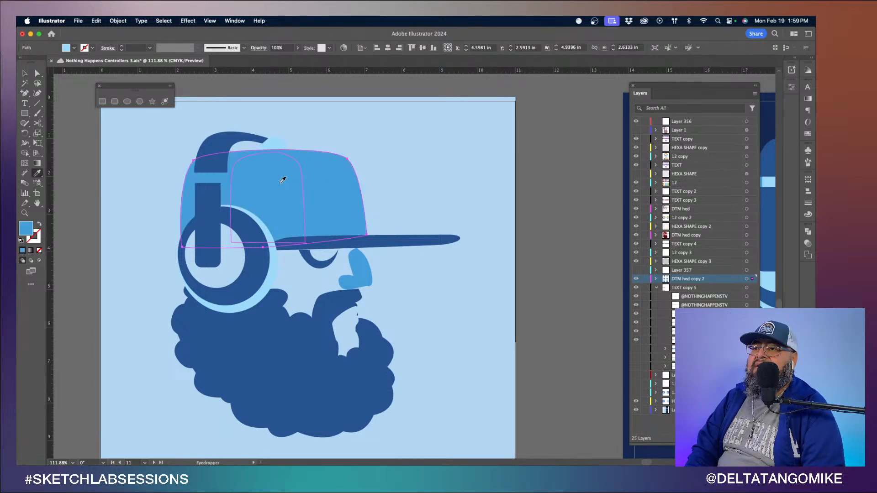
pyautogui.click(38, 73)
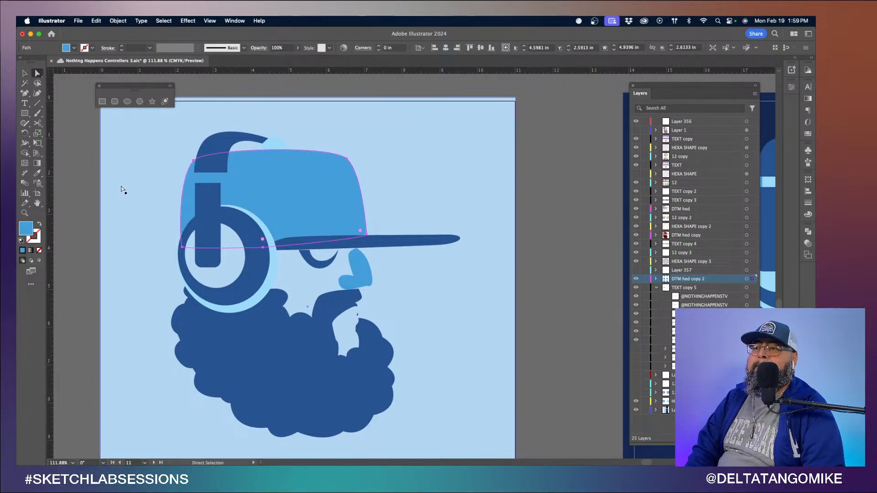
# Recolour the headphone's outer ring with the cap's medium blue
pyautogui.click(204, 267)
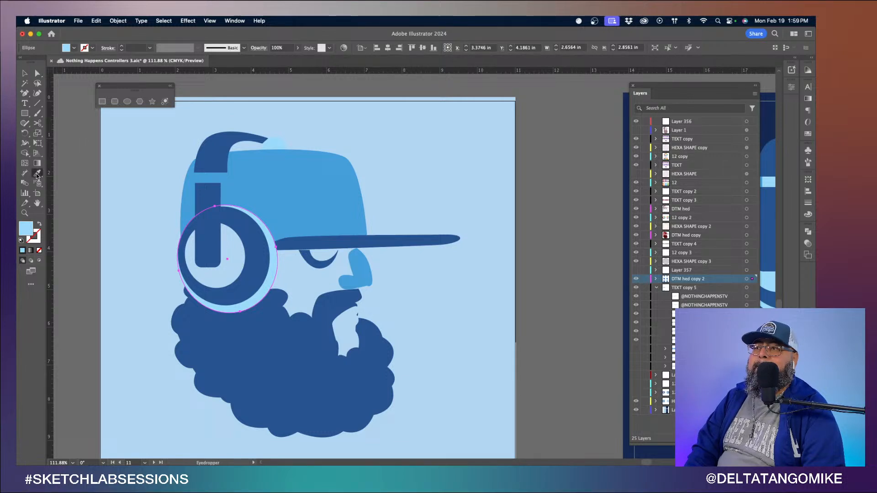
pyautogui.click(294, 197)
pyautogui.click(37, 74)
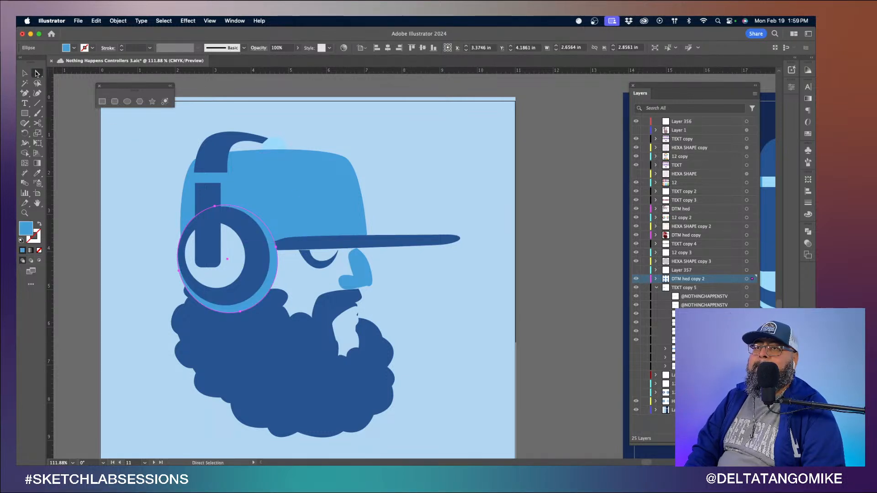
pyautogui.click(59, 139)
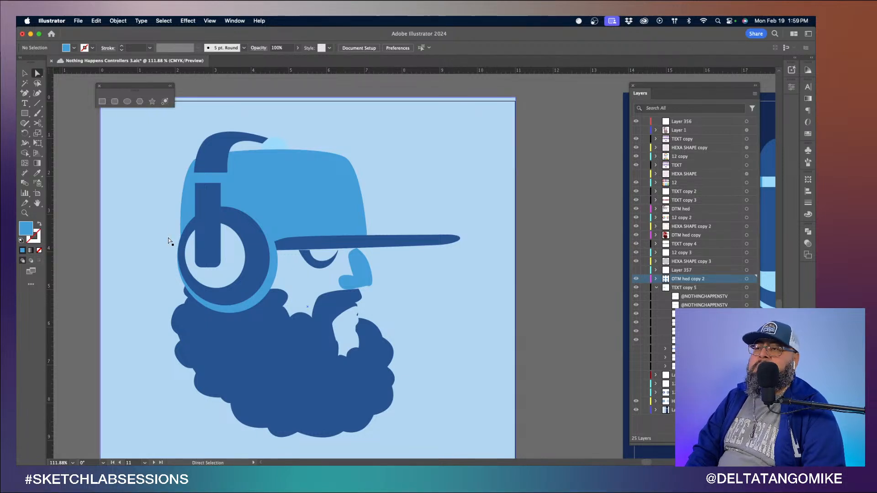
# Make the small button atop the cap dark blue, sampled from the headband
pyautogui.click(229, 258)
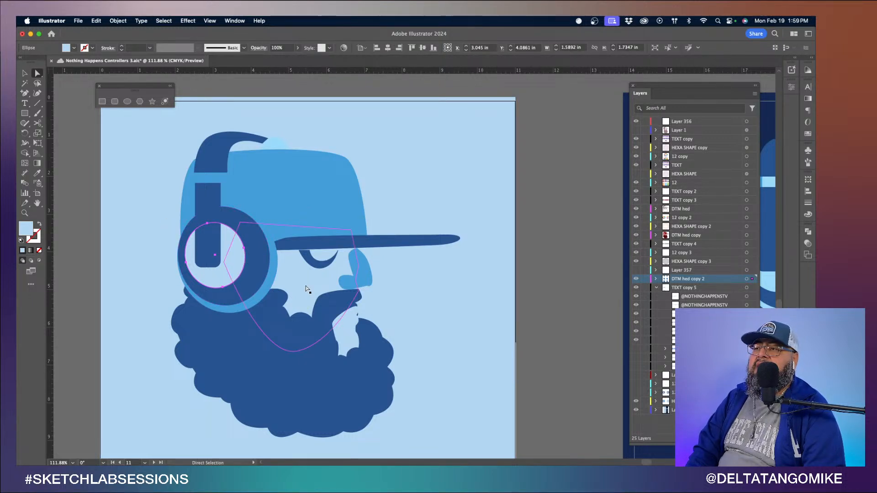
pyautogui.click(283, 145)
pyautogui.click(37, 173)
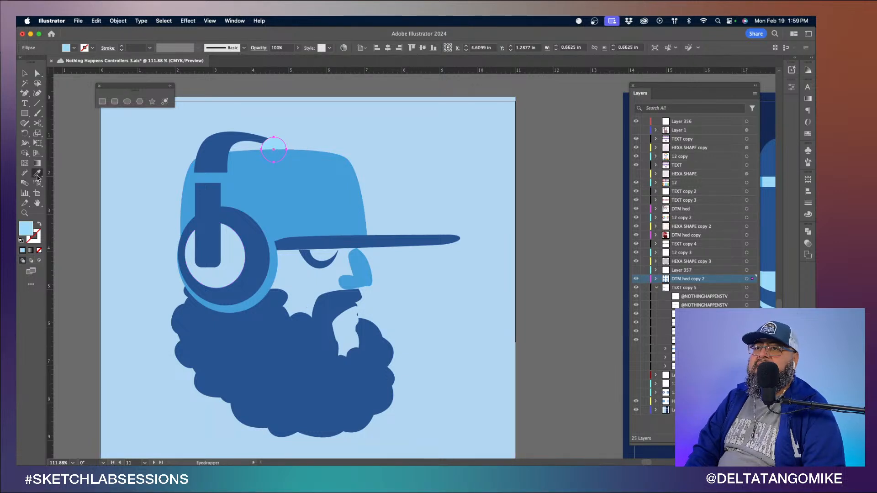
pyautogui.click(218, 137)
pyautogui.press('a')
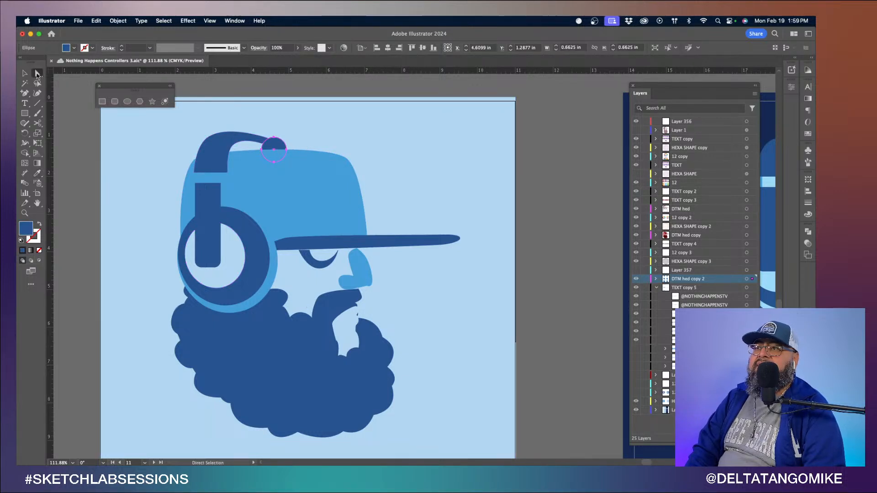
# Squash the cap button down to a flatter height of about 0.53 in
pyautogui.press('v')
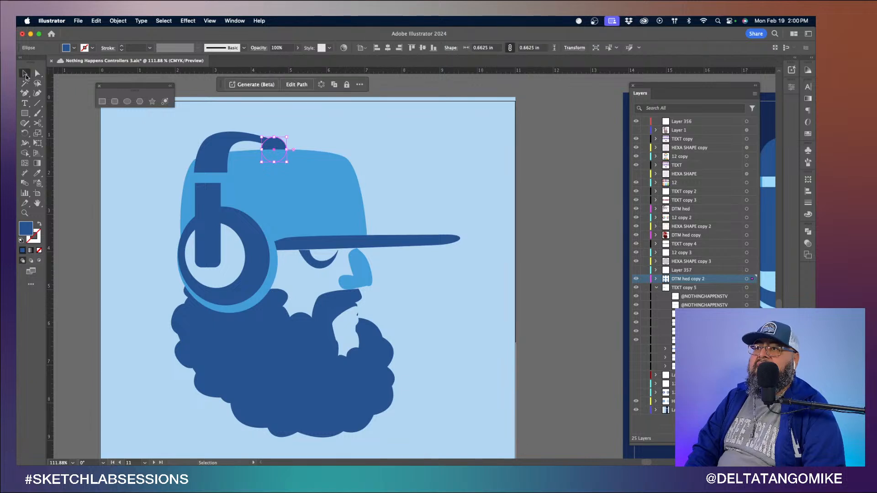
pyautogui.moveTo(274, 137); pyautogui.dragTo(274, 142)
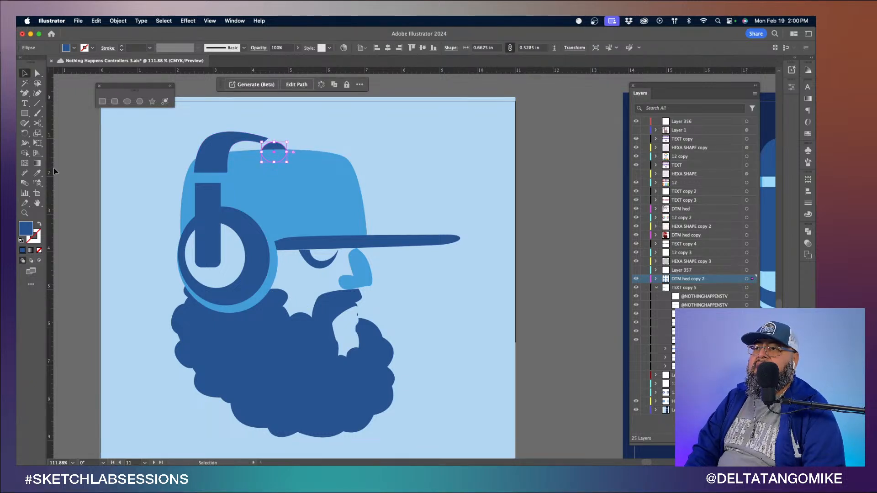
pyautogui.click(65, 171)
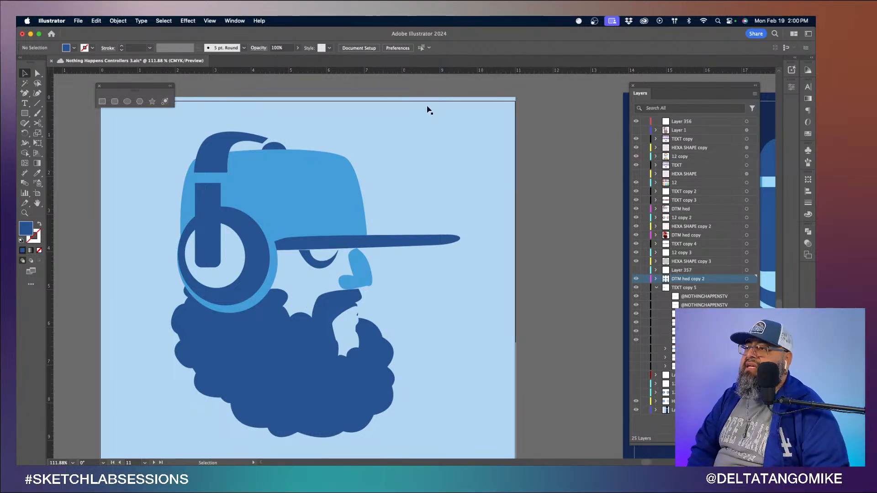
pyautogui.click(480, 128)
pyautogui.click(636, 410)
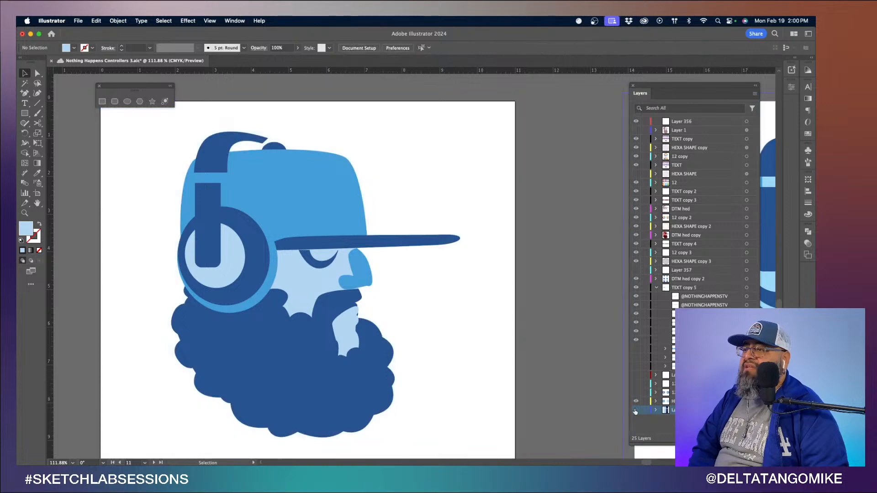
pyautogui.click(635, 410)
pyautogui.click(635, 410)
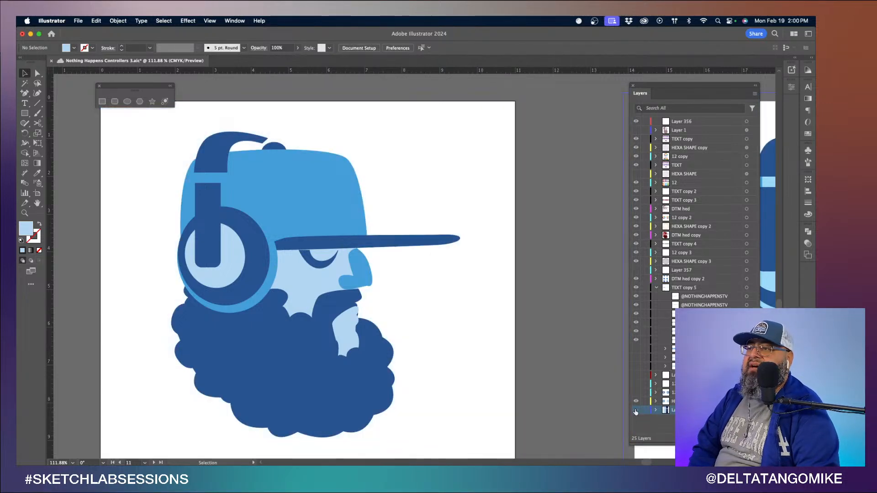
pyautogui.scroll(-3, 568, 349)
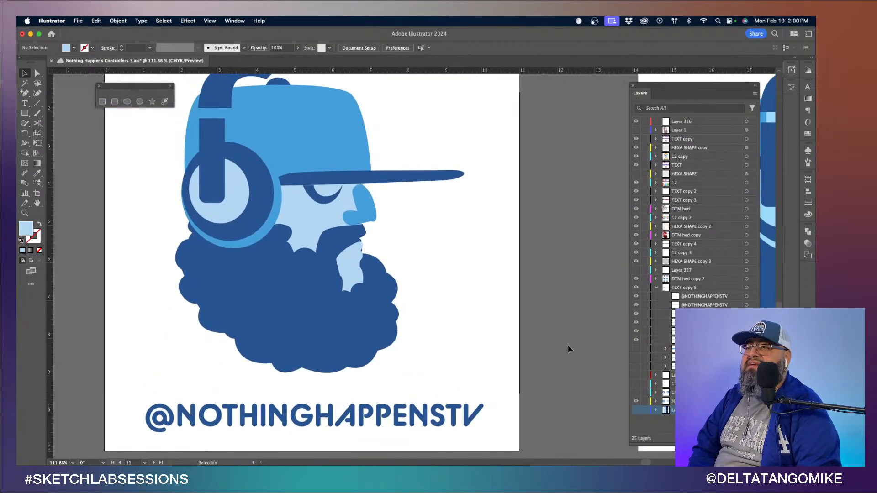
pyautogui.scroll(1, 568, 350)
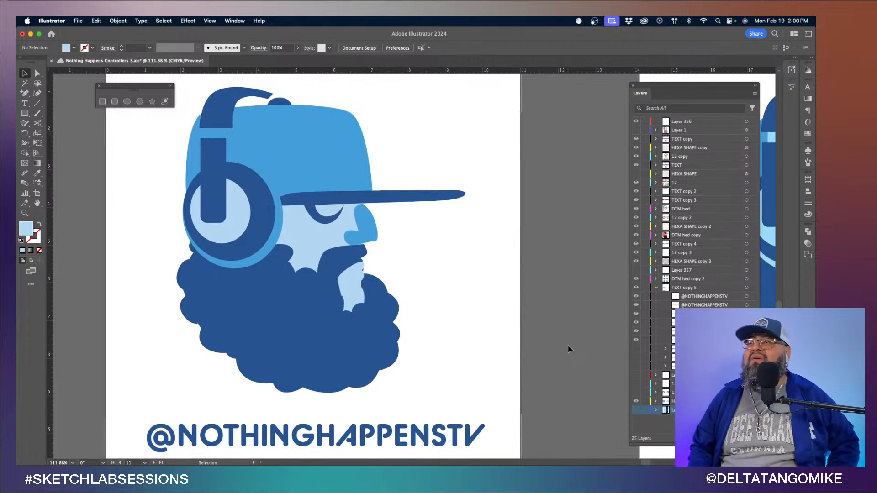
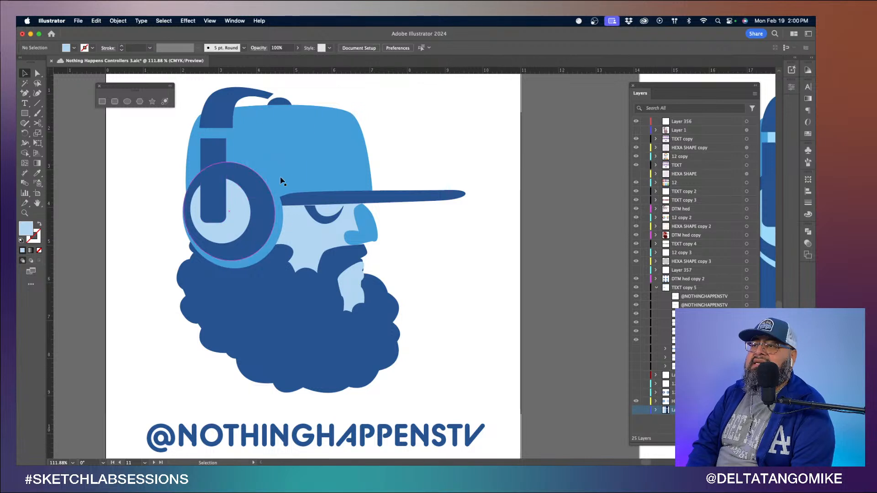
# Give the small headband rectangle the face's light blue with the Eyedropper
pyautogui.click(213, 134)
pyautogui.click(38, 173)
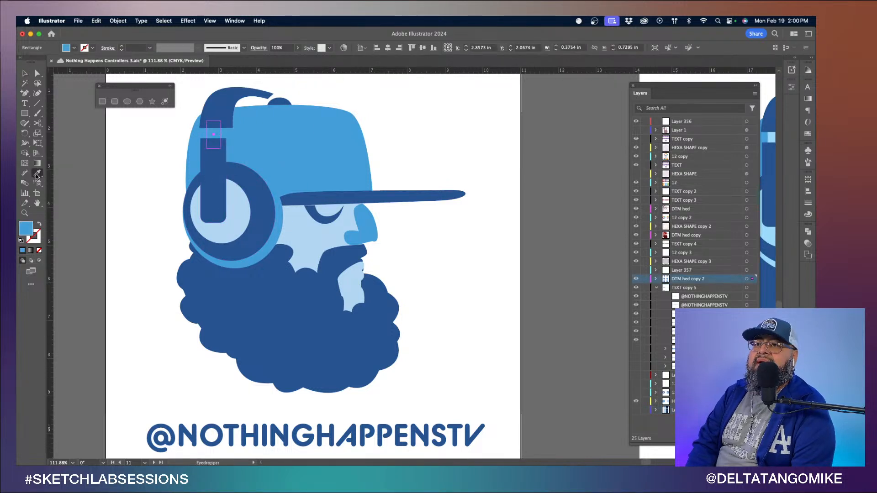
pyautogui.click(293, 221)
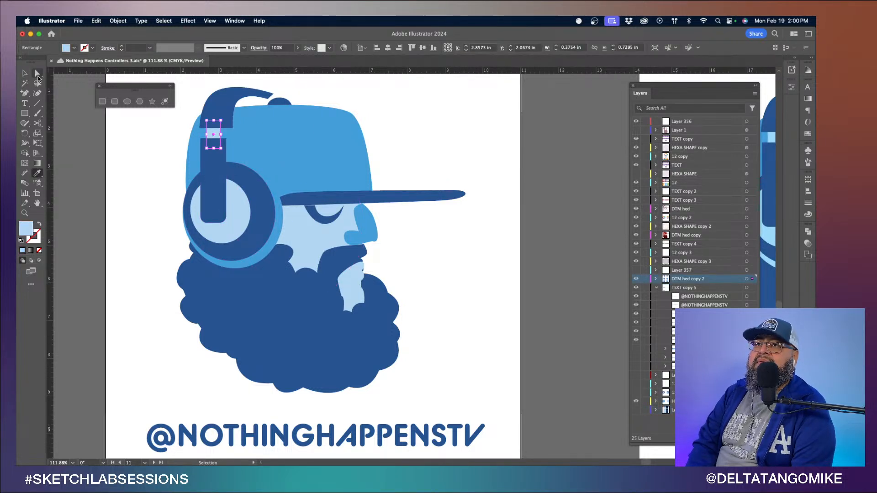
# Widen the light-blue rectangle so it spans the headphone band
pyautogui.click(38, 73)
pyautogui.click(78, 126)
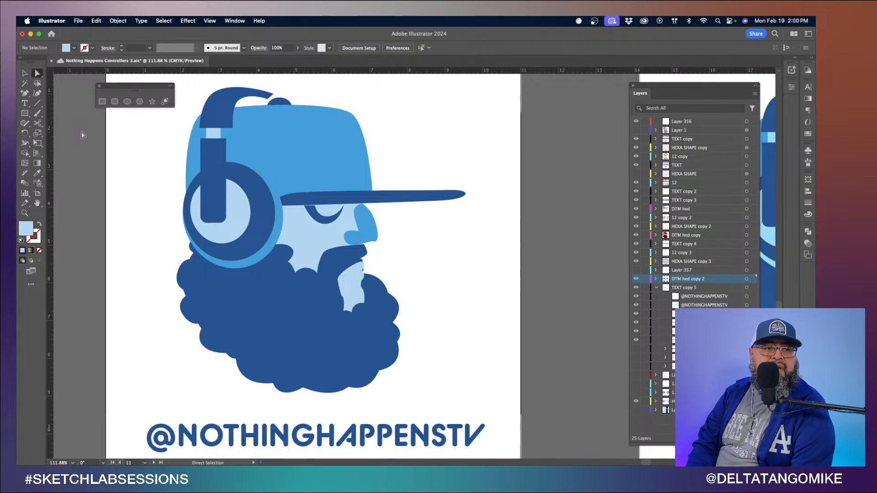
pyautogui.click(215, 137)
pyautogui.click(24, 73)
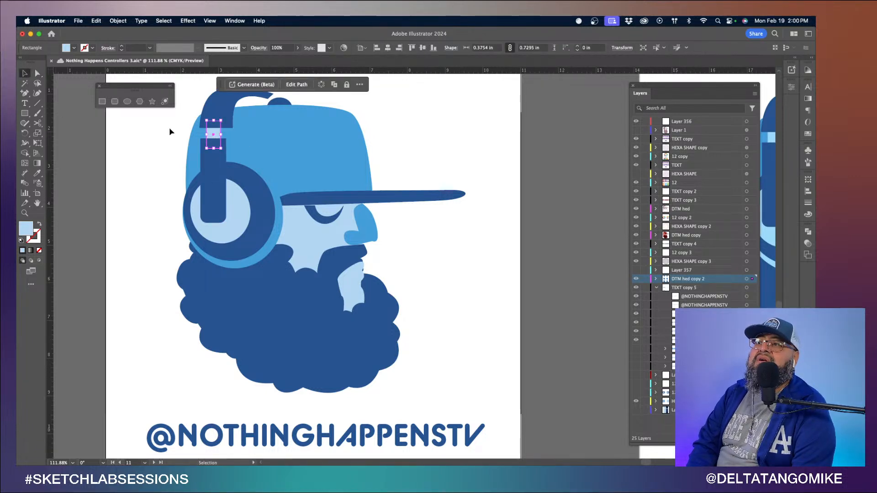
pyautogui.moveTo(221, 134); pyautogui.dragTo(201, 134)
pyautogui.click(95, 138)
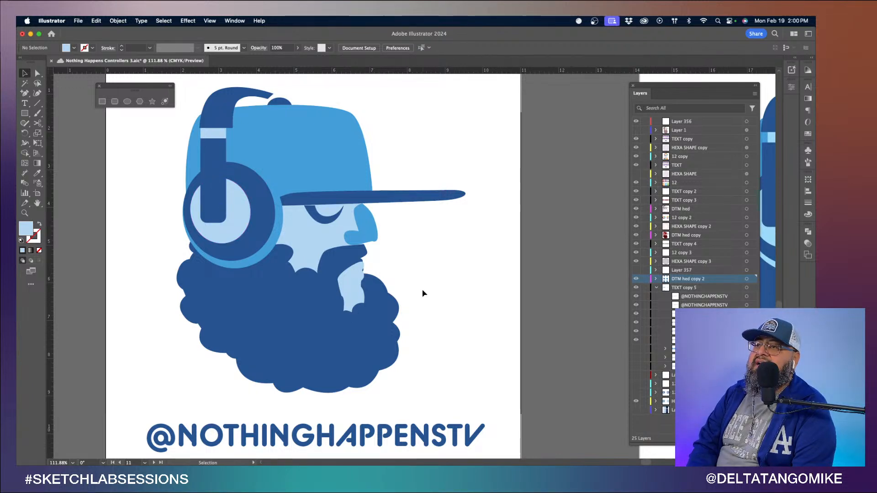
pyautogui.click(226, 109)
# Nudge the headband arc's right-side anchors left to line up with the strap below
pyautogui.click(38, 73)
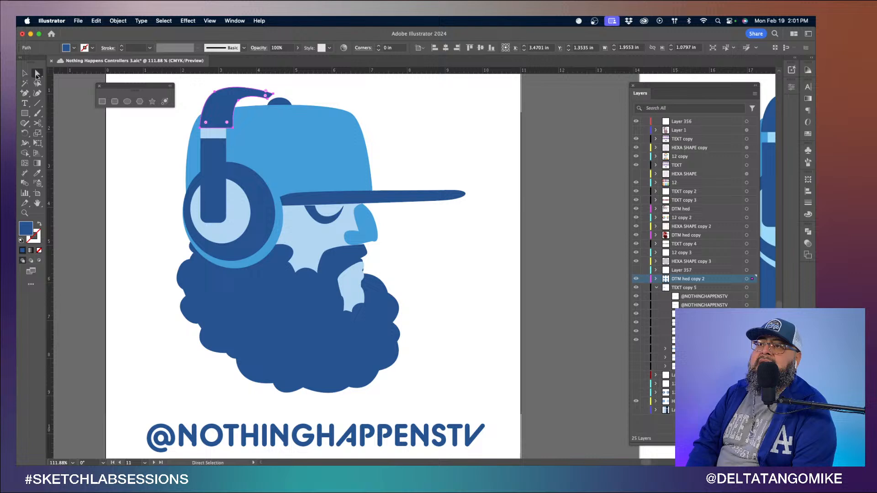
pyautogui.press('super+equal')
pyautogui.press('super+equal')
pyautogui.press('super+equal')
pyautogui.click(380, 217)
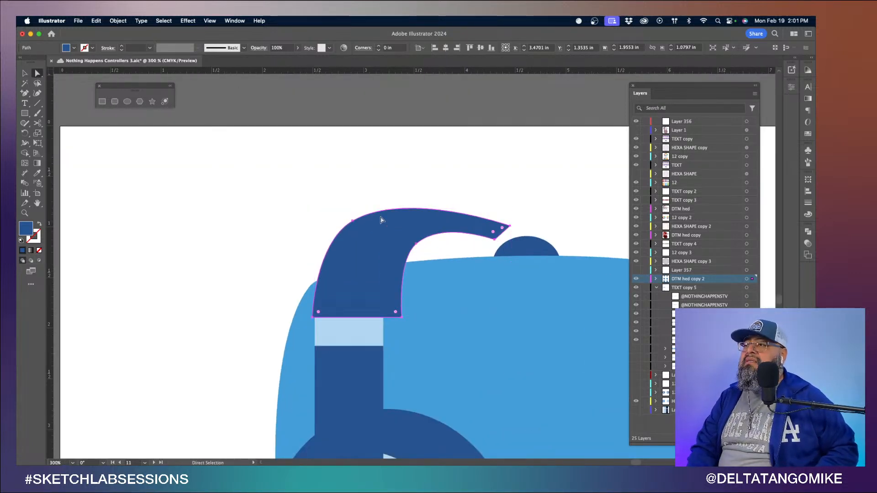
pyautogui.click(401, 316)
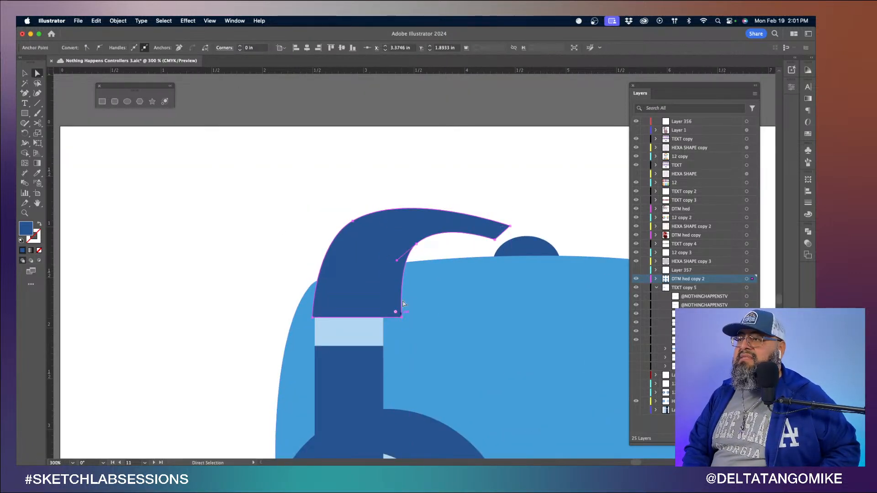
pyautogui.click(416, 247)
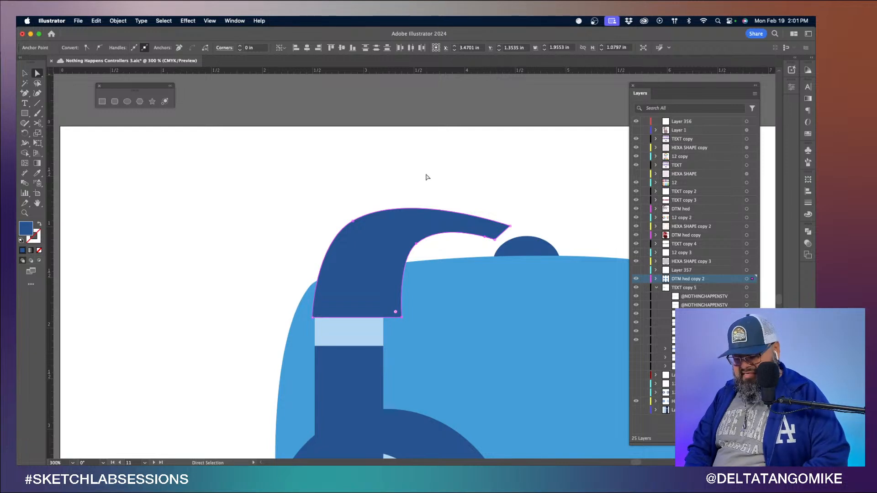
pyautogui.press('Left')
pyautogui.press('Left')
pyautogui.press('Left')
pyautogui.press('Left')
pyautogui.press('Left')
pyautogui.press('Left')
pyautogui.press('Left')
pyautogui.press('Left')
pyautogui.press('Left')
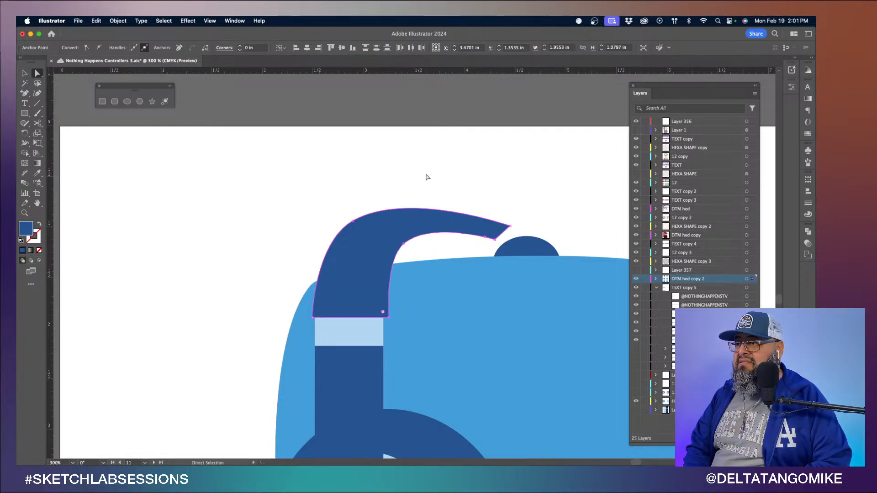
pyautogui.press('Left')
pyautogui.press('Left')
pyautogui.press('Left')
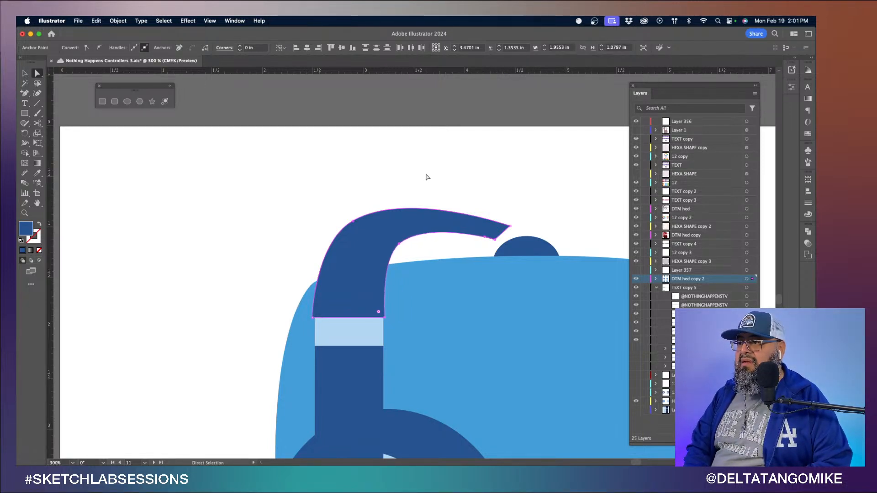
pyautogui.click(427, 177)
# Save the document and pan down across the canvas
pyautogui.scroll(-5, 426, 176)
pyautogui.press('super+s')
pyautogui.hscroll(1, 426, 177)
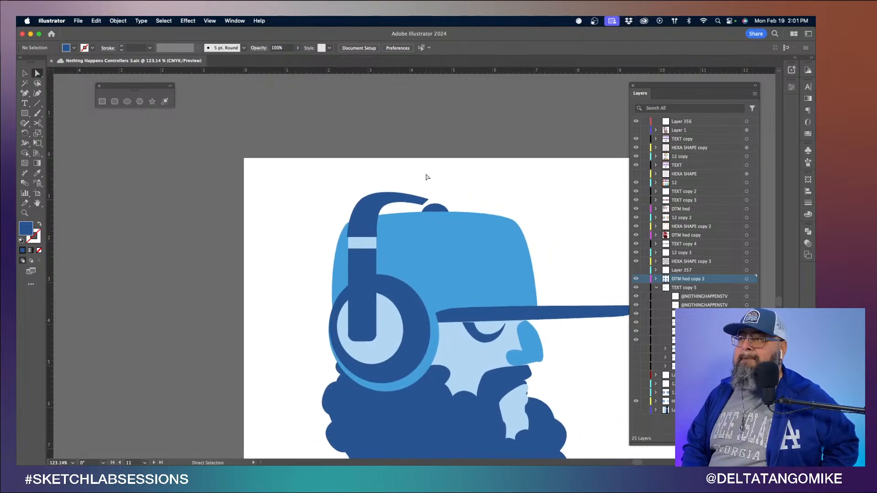
pyautogui.hscroll(3, 426, 176)
pyautogui.scroll(-1, 426, 177)
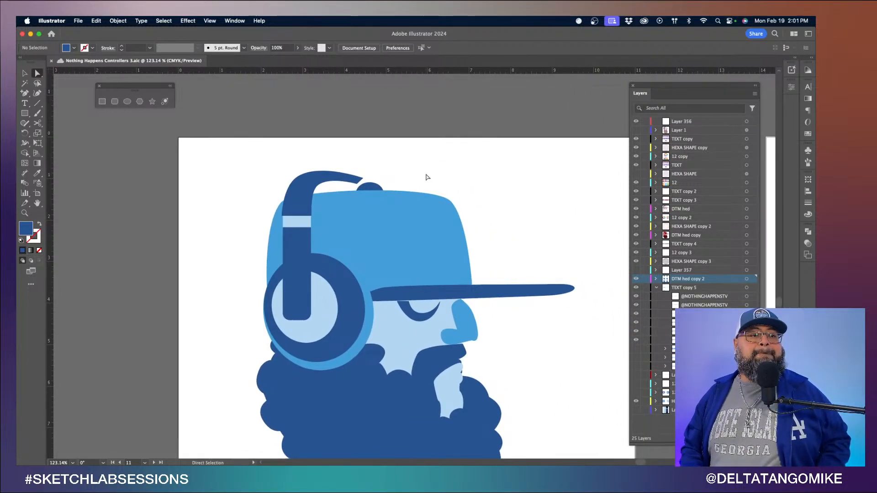
pyautogui.hscroll(2, 426, 177)
pyautogui.scroll(-2, 426, 177)
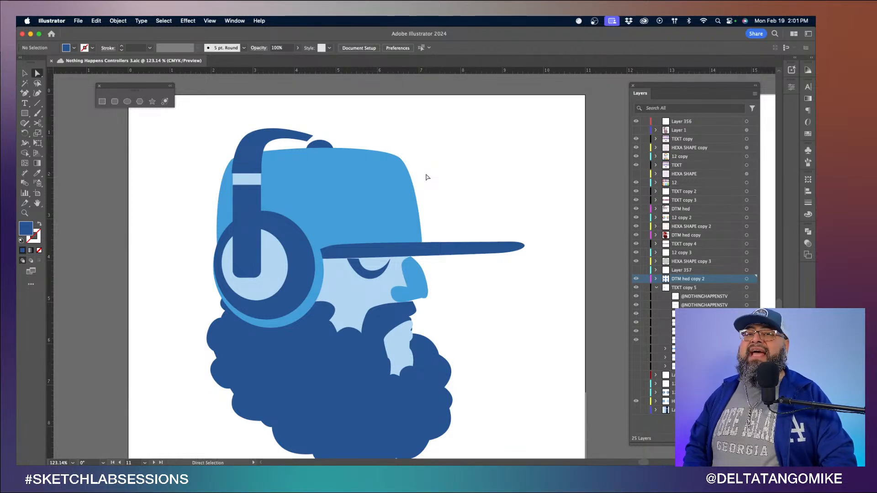
pyautogui.scroll(-2, 426, 177)
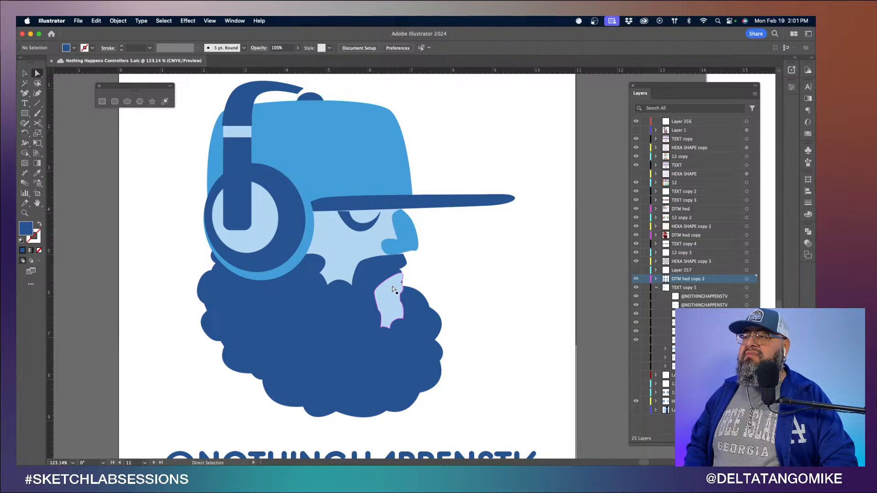
pyautogui.scroll(-5, 501, 270)
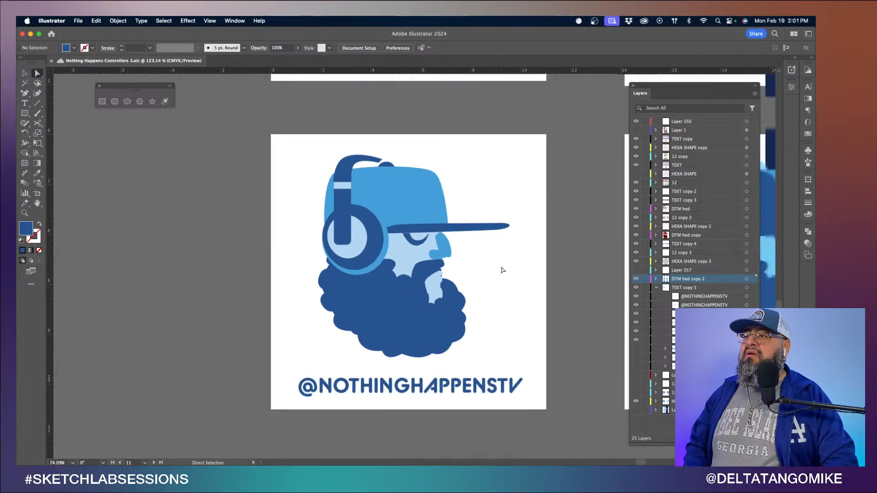
pyautogui.hscroll(6, 501, 270)
pyautogui.scroll(1, 501, 271)
pyautogui.click(343, 375)
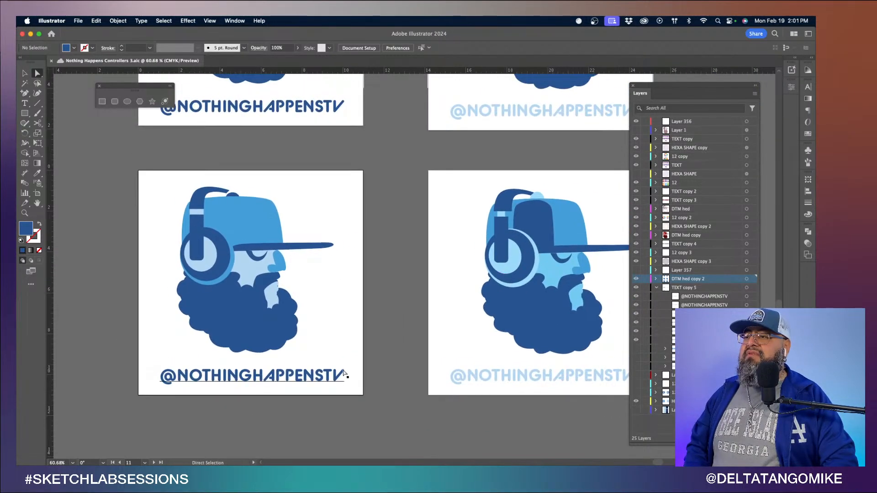
pyautogui.click(39, 173)
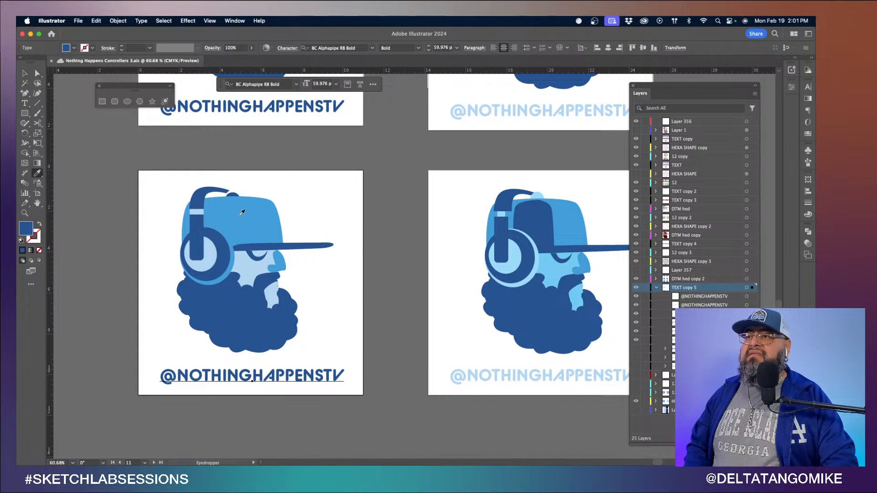
pyautogui.click(271, 224)
pyautogui.click(25, 73)
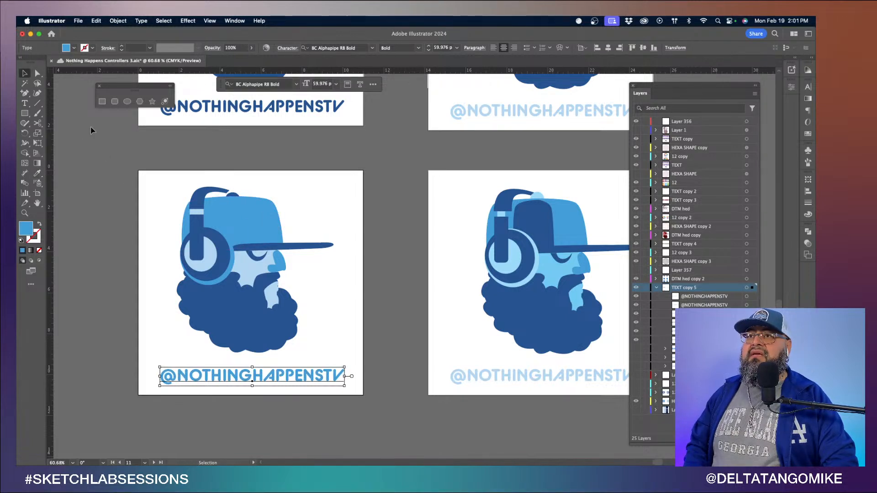
pyautogui.click(370, 200)
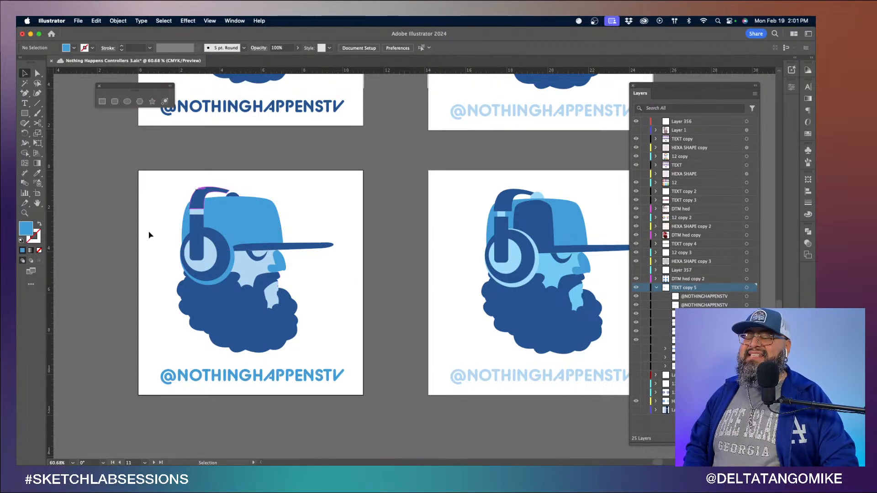
# Pan across the artboards to compare the blue logo versions
pyautogui.scroll(-3, 399, 266)
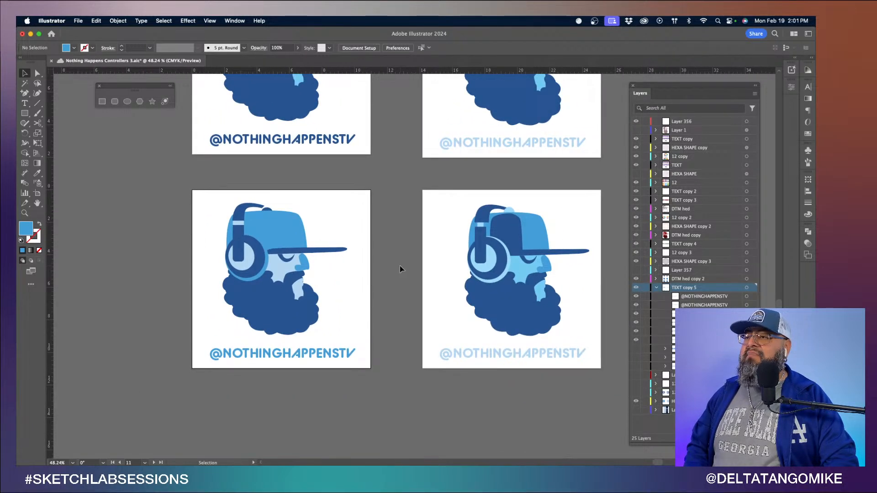
pyautogui.hscroll(-2, 399, 268)
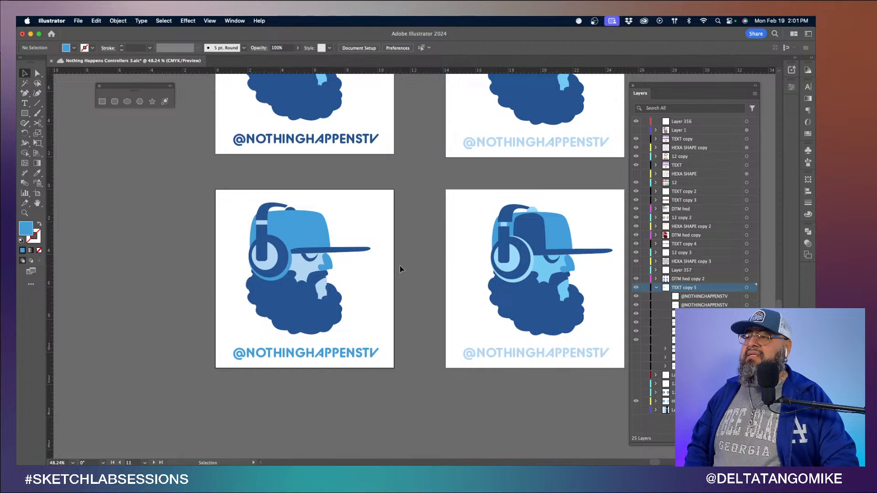
pyautogui.hscroll(6, 400, 269)
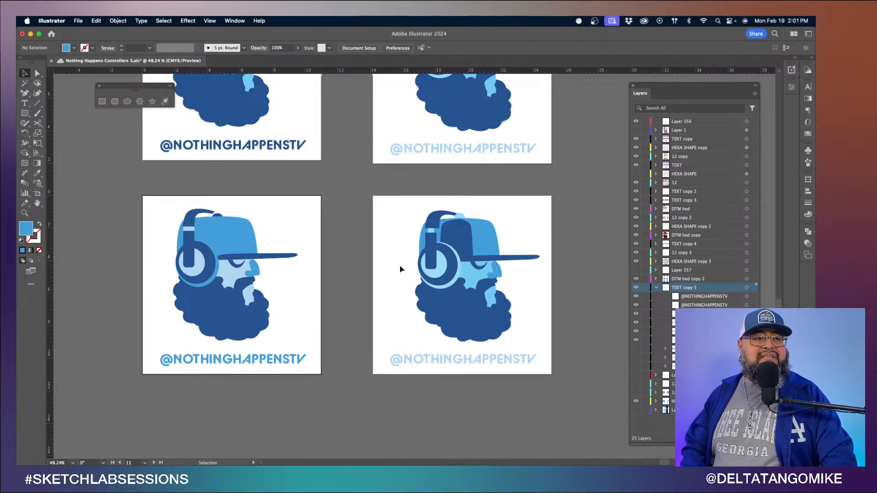
pyautogui.scroll(5, 401, 269)
pyautogui.hscroll(-5, 400, 269)
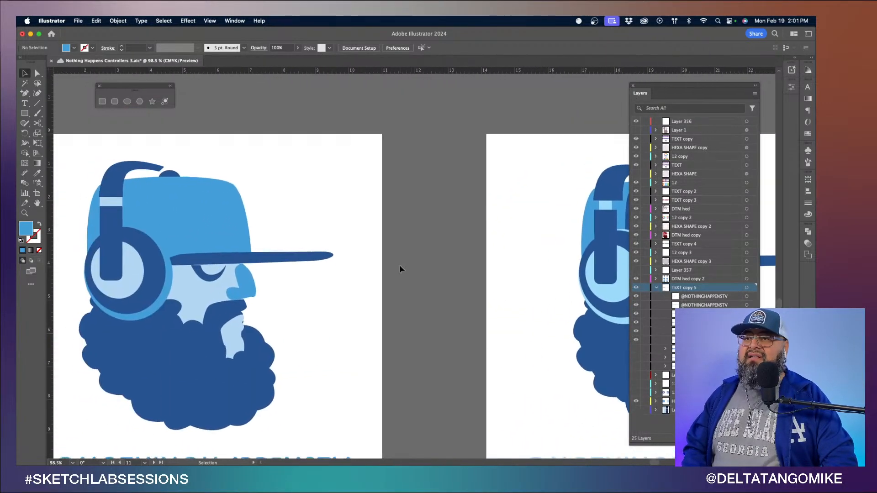
pyautogui.scroll(2, 401, 269)
pyautogui.scroll(8, 400, 269)
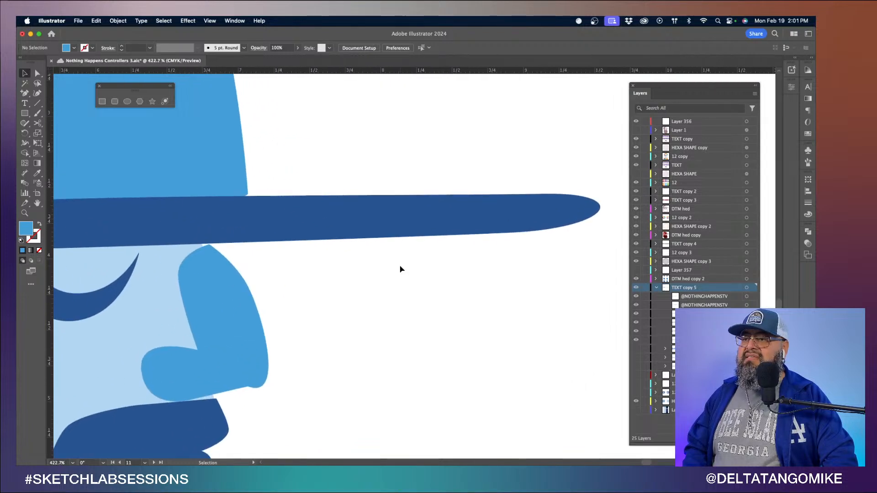
# Convert the nose's pointed top anchor into a smooth curve with the Anchor Point tool
pyautogui.scroll(5, 400, 269)
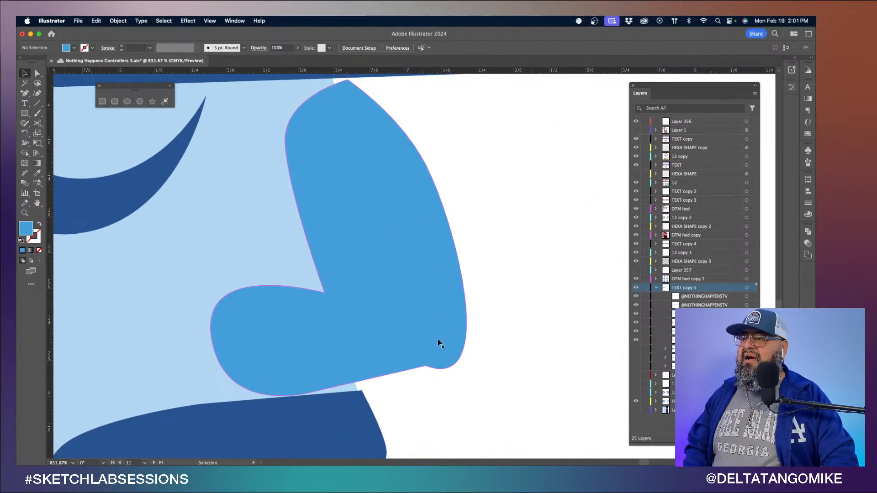
pyautogui.click(438, 342)
pyautogui.press('a')
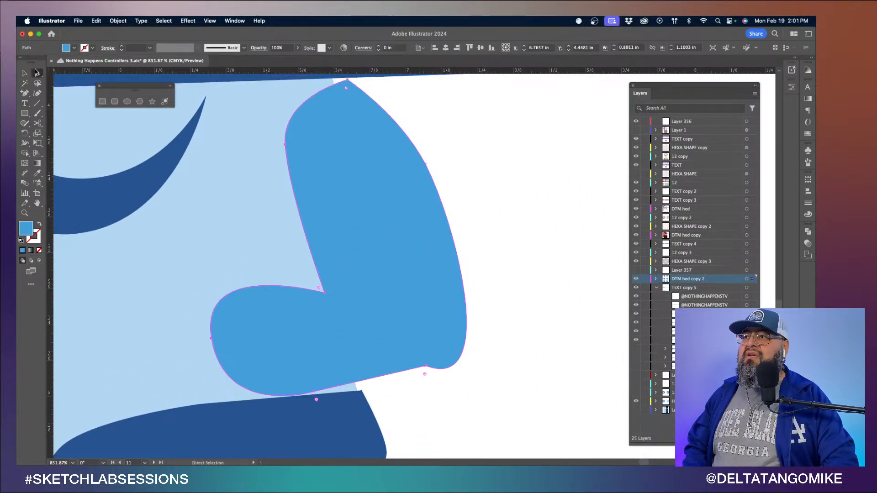
pyautogui.scroll(3, 330, 184)
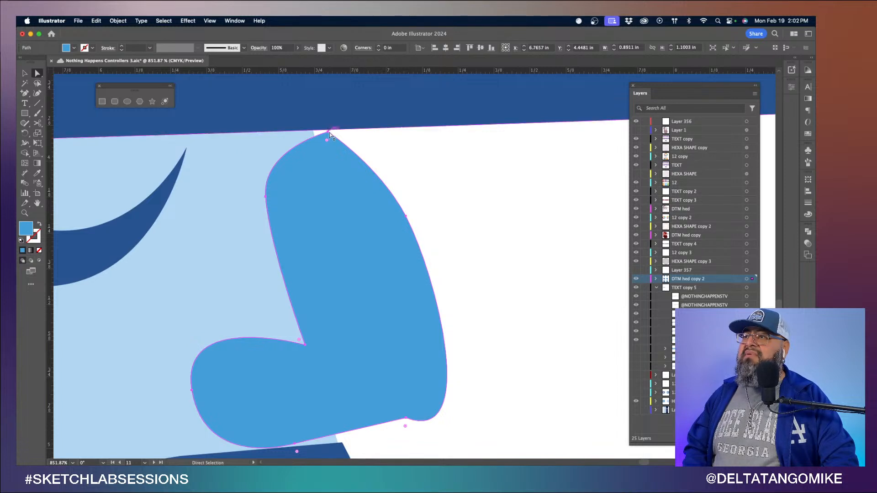
pyautogui.click(328, 133)
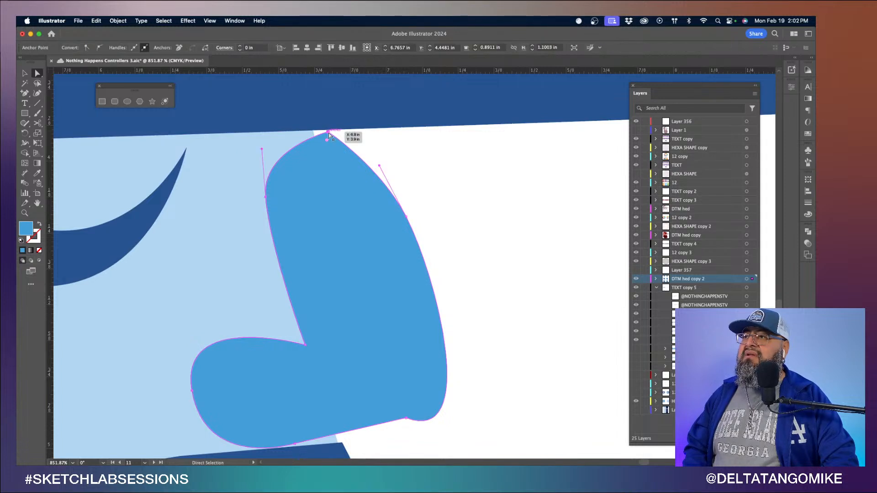
pyautogui.click(25, 93)
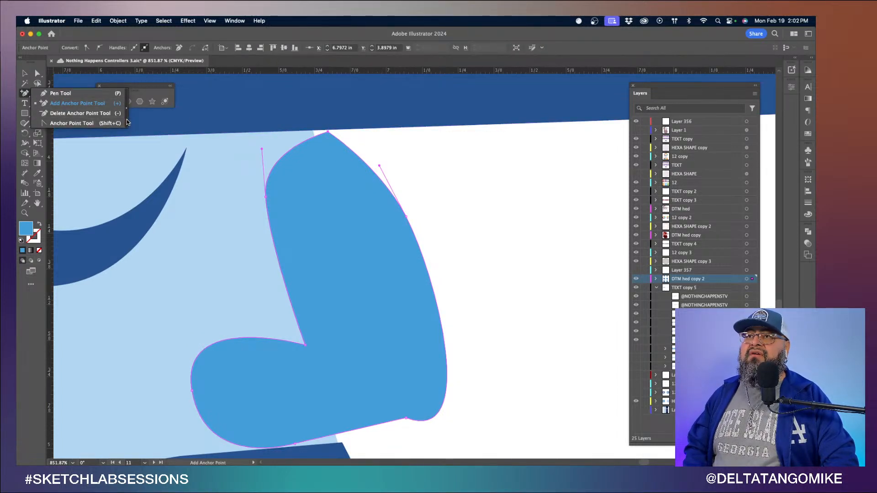
pyautogui.click(127, 121)
pyautogui.click(70, 115)
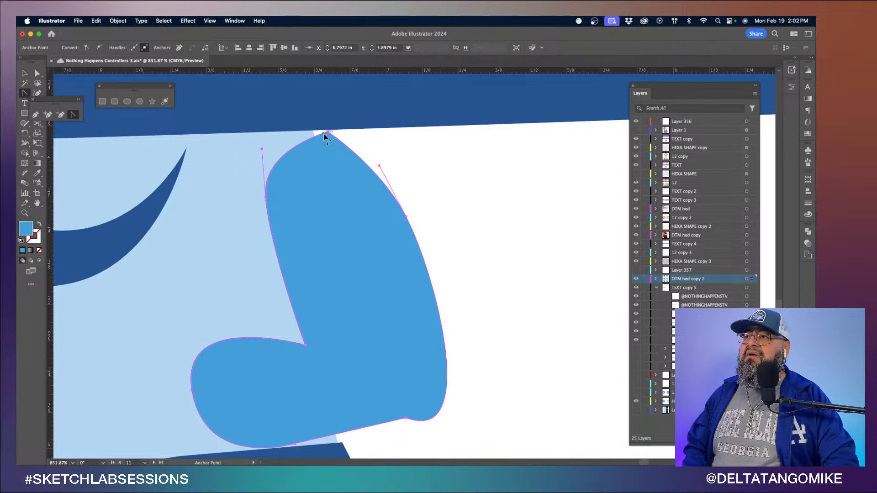
pyautogui.moveTo(327, 134); pyautogui.dragTo(355, 137)
pyautogui.scroll(-5, 412, 245)
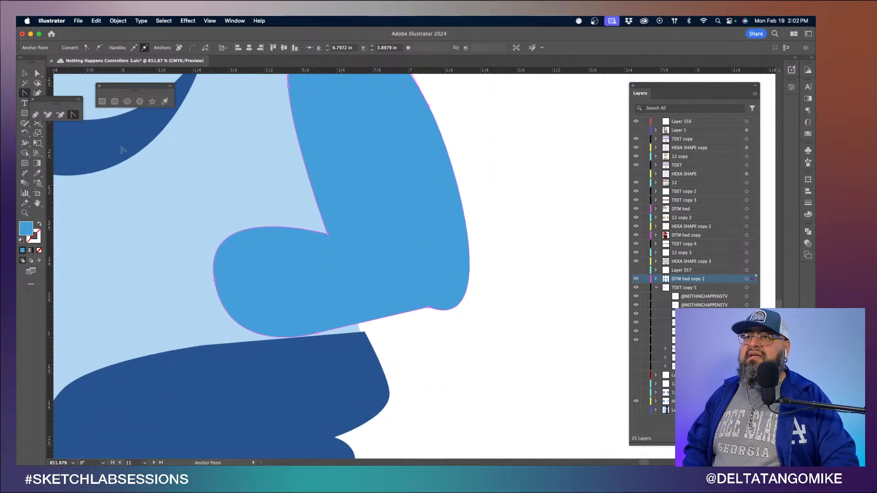
# Move the nose's bottom-right anchor and handle to flatten its bottom edge
pyautogui.moveTo(51, 103); pyautogui.dragTo(154, 140)
pyautogui.click(35, 72)
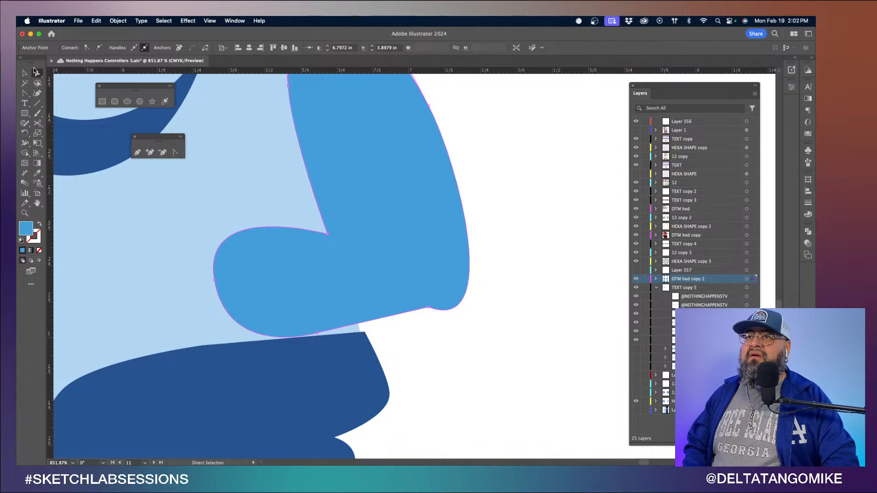
pyautogui.moveTo(429, 308)
pyautogui.mouseDown()
pyautogui.moveTo(398, 314)
pyautogui.moveTo(427, 306)
pyautogui.mouseUp()
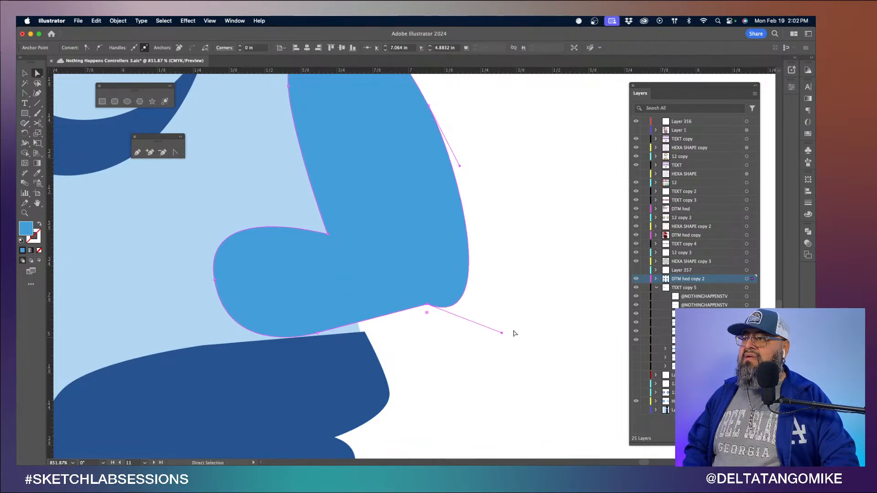
pyautogui.moveTo(503, 334); pyautogui.dragTo(497, 293)
pyautogui.click(505, 328)
pyautogui.scroll(-6, 501, 328)
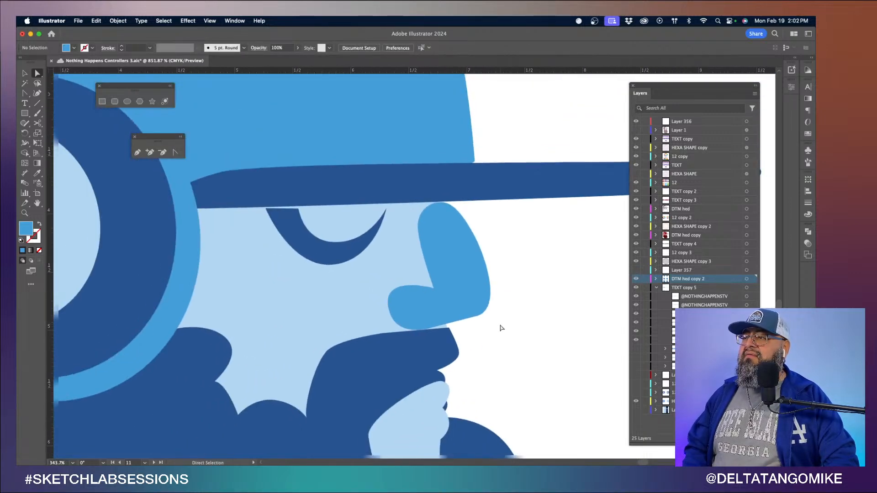
# Nudge the light-blue chin patch slightly up and left, then zoom out to view the logo
pyautogui.scroll(-3, 501, 327)
pyautogui.scroll(2, 502, 328)
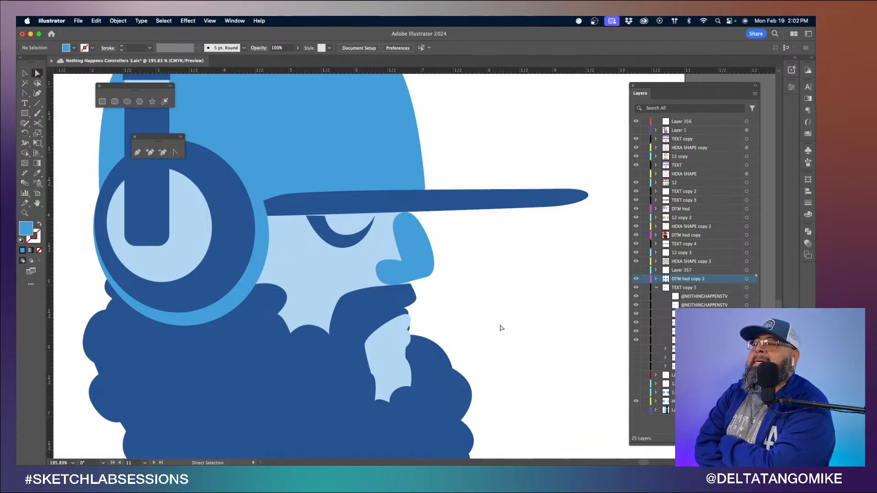
pyautogui.scroll(5, 501, 328)
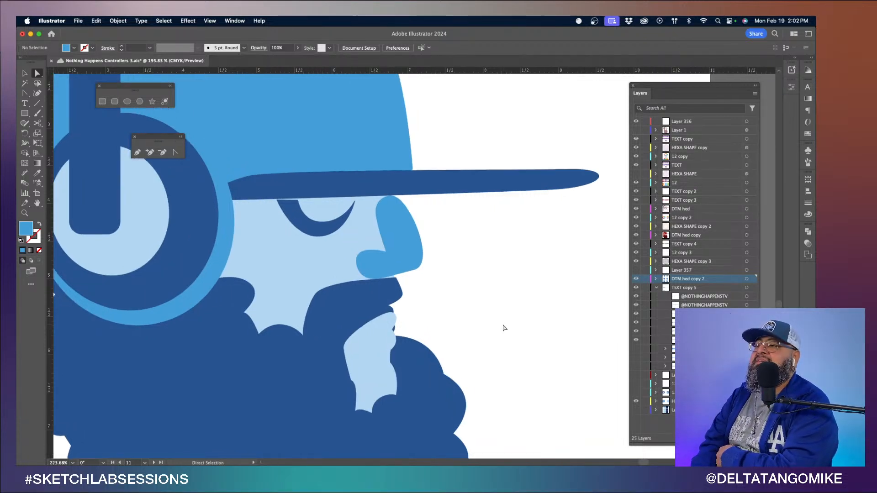
pyautogui.hscroll(-5, 504, 328)
pyautogui.scroll(-1, 504, 328)
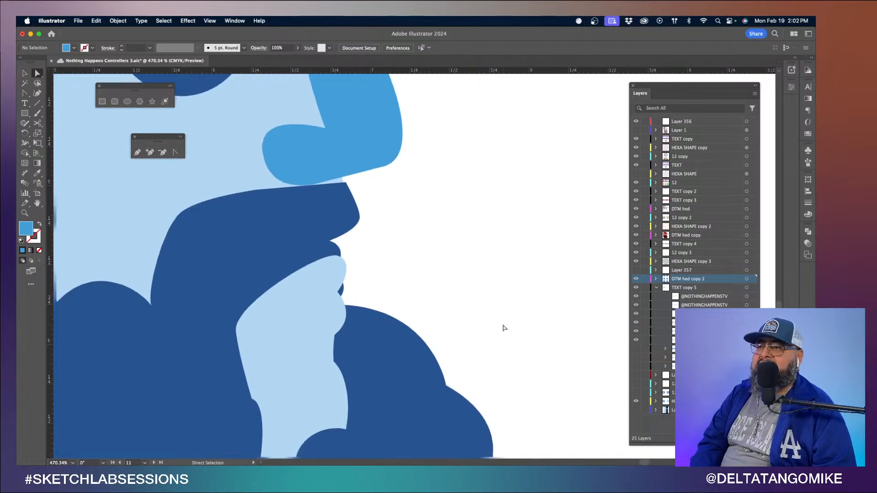
pyautogui.moveTo(342, 288); pyautogui.dragTo(341, 270)
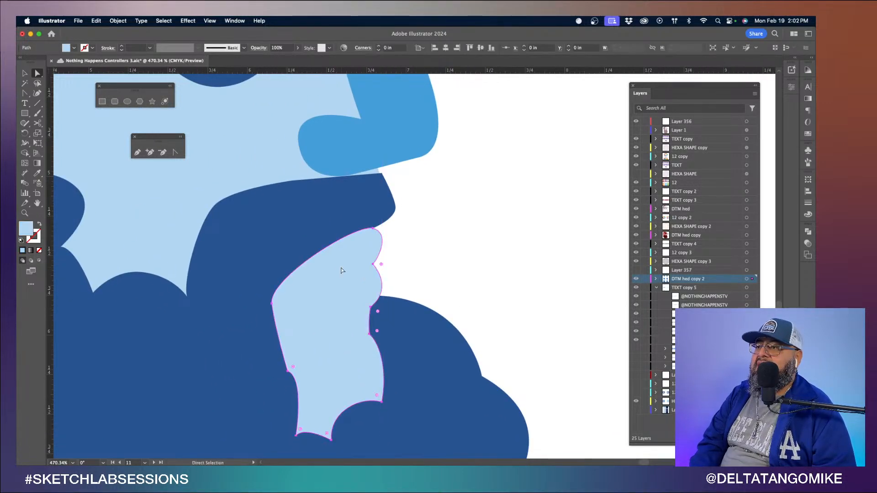
pyautogui.click(509, 275)
pyautogui.scroll(-5, 537, 275)
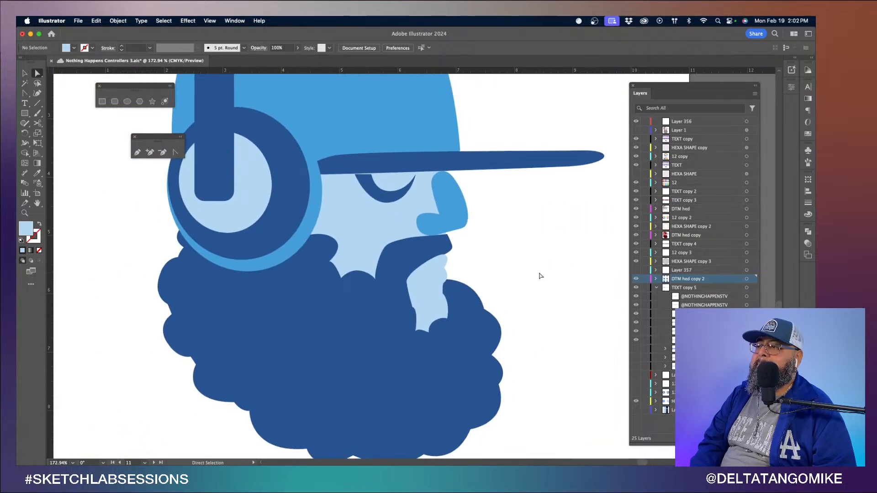
pyautogui.scroll(-3, 540, 275)
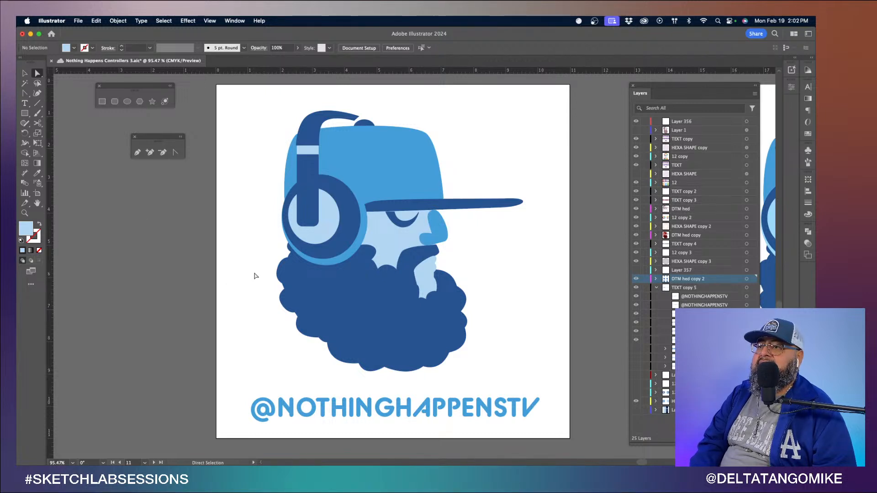
# Delete the bump anchors along the beard's lower-left edge
pyautogui.moveTo(259, 275); pyautogui.dragTo(307, 329)
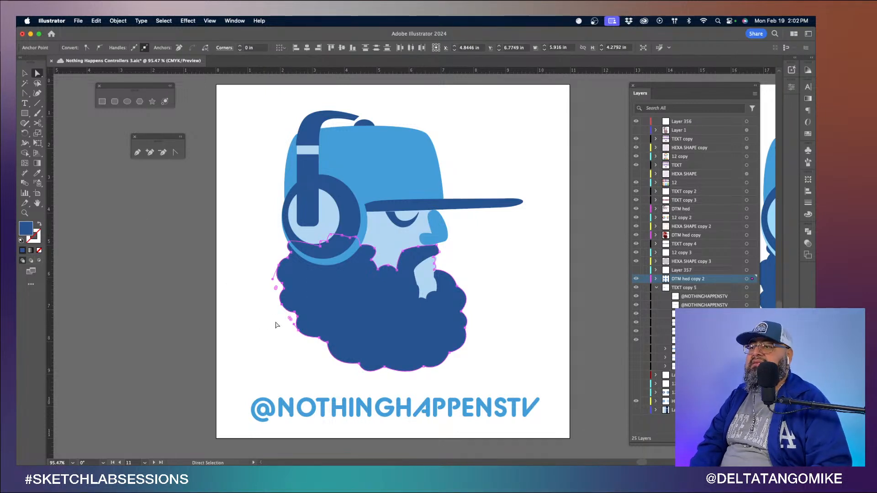
pyautogui.click(273, 323)
pyautogui.click(290, 315)
pyautogui.scroll(5, 290, 315)
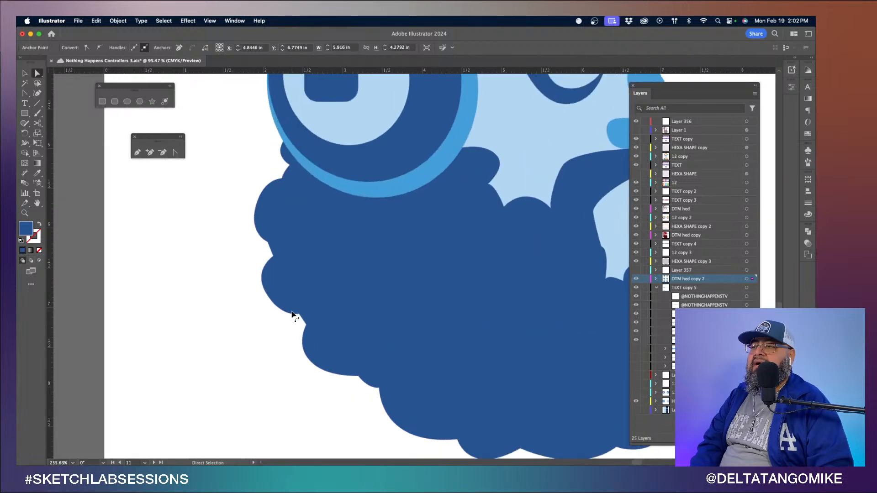
pyautogui.click(163, 152)
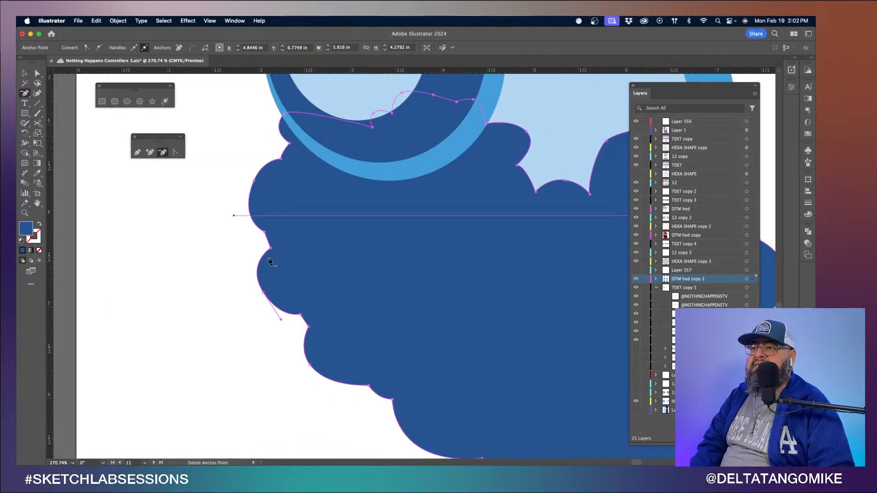
pyautogui.click(300, 316)
pyautogui.click(307, 326)
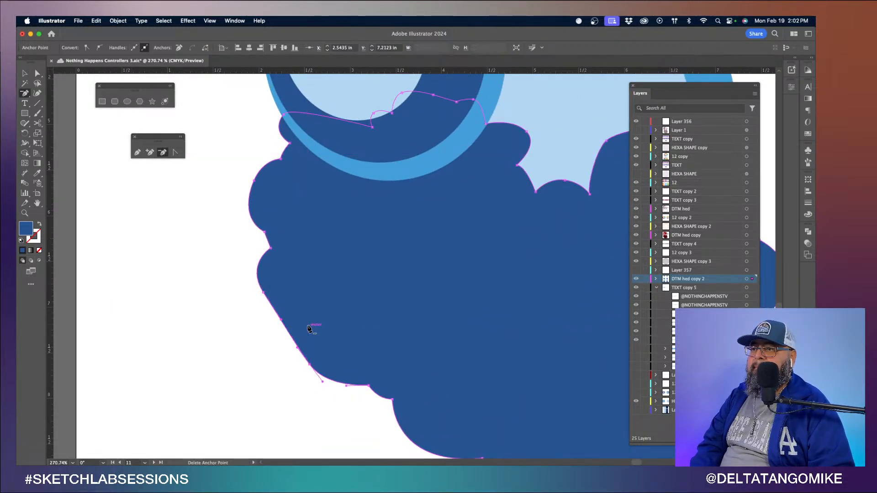
pyautogui.click(308, 365)
pyautogui.click(297, 347)
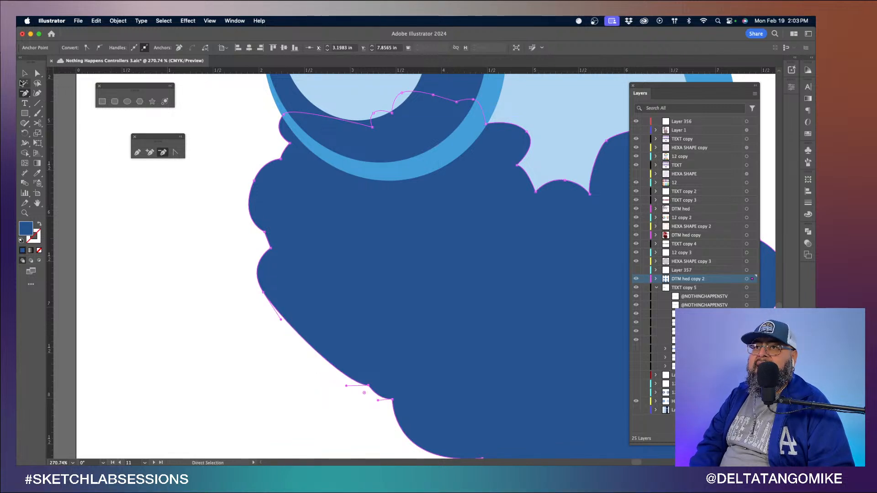
# Reshape the remaining lower-left anchor and handles into a smooth curve, deleting one extra anchor
pyautogui.click(38, 73)
pyautogui.moveTo(267, 296); pyautogui.dragTo(286, 334)
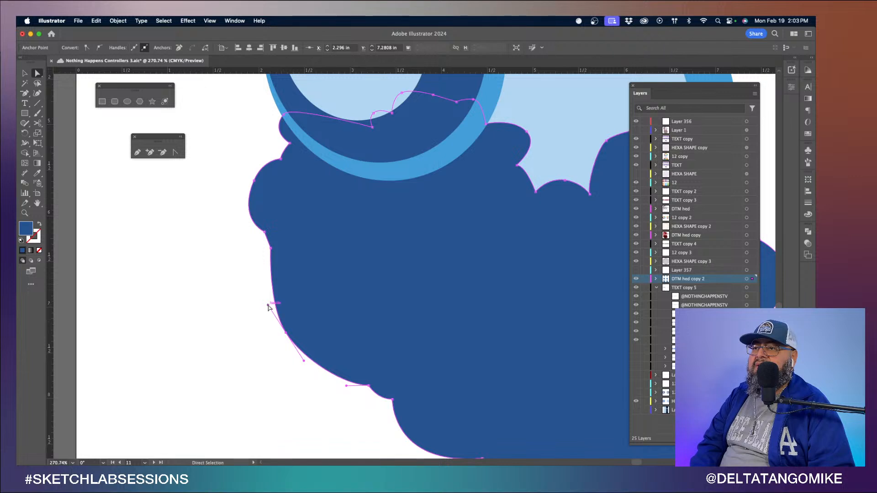
pyautogui.moveTo(267, 304); pyautogui.dragTo(257, 285)
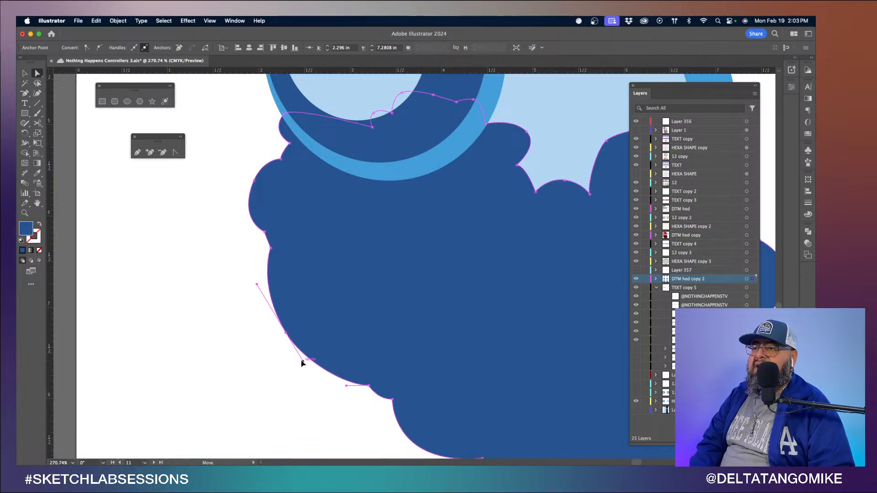
pyautogui.moveTo(302, 363); pyautogui.dragTo(306, 385)
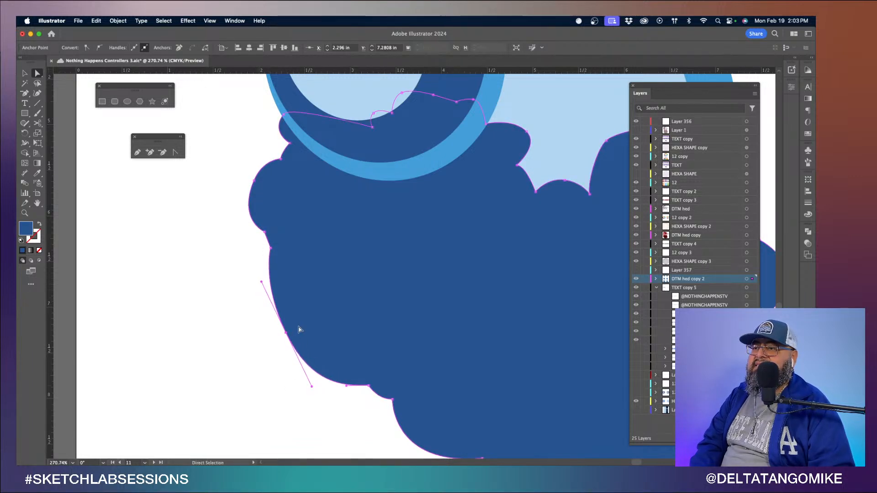
pyautogui.moveTo(287, 332); pyautogui.dragTo(273, 323)
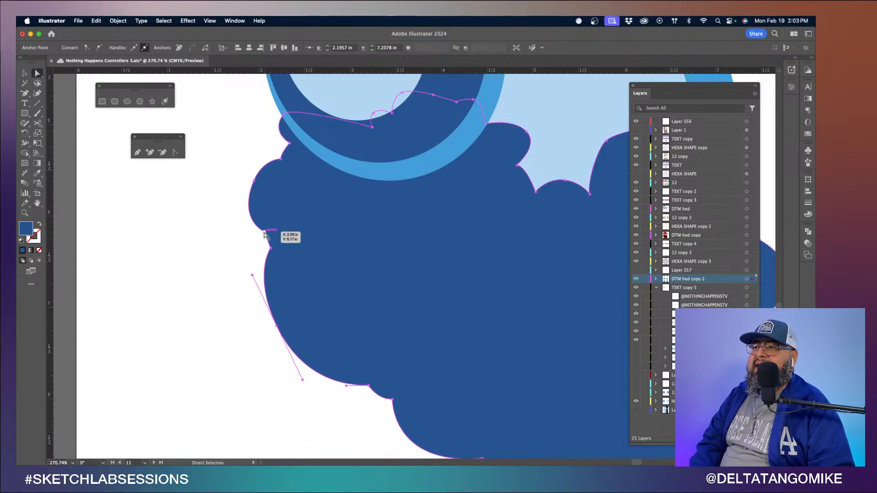
pyautogui.click(162, 153)
pyautogui.click(271, 249)
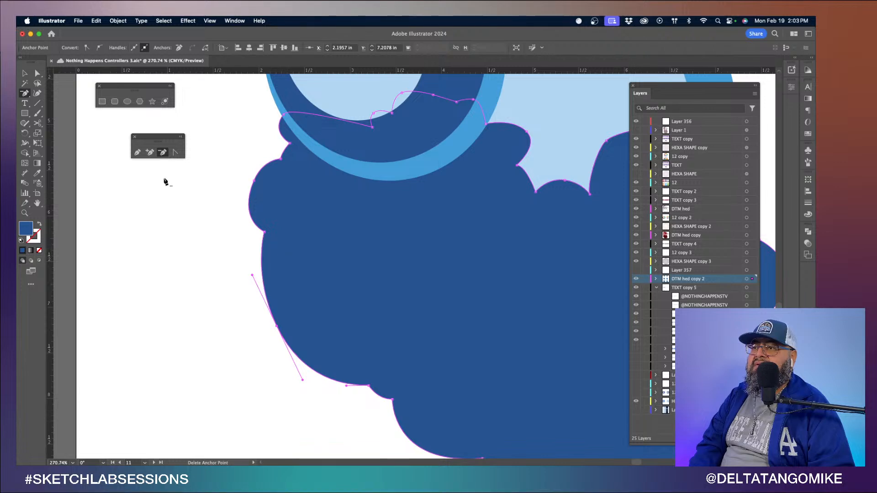
pyautogui.click(37, 75)
pyautogui.click(112, 248)
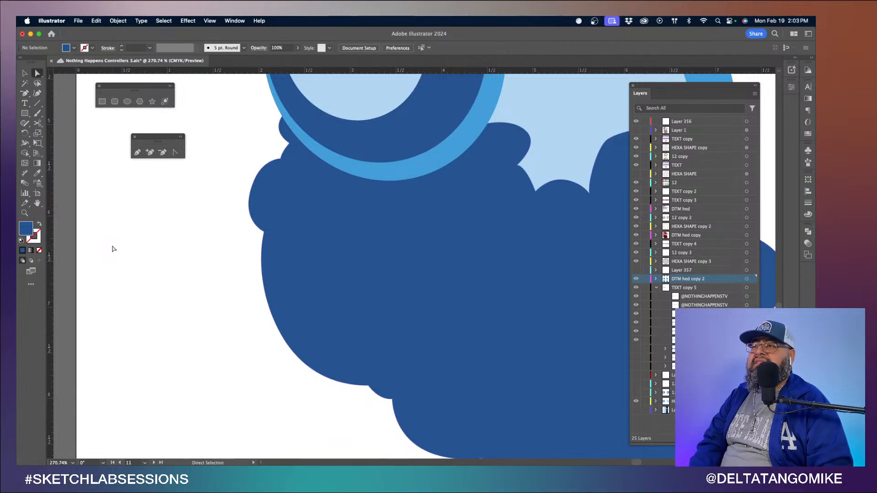
# Move the beard's top-left anchor right and delete the stray anchor beside the headphone
pyautogui.scroll(-4, 113, 248)
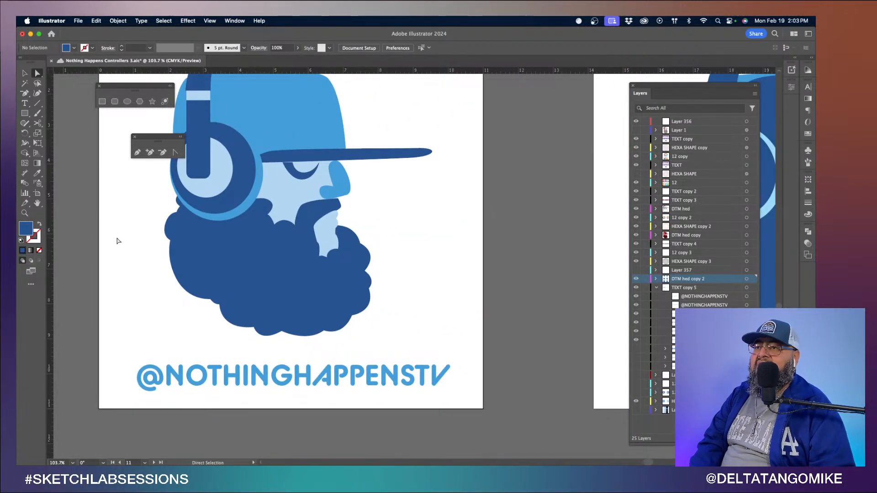
pyautogui.scroll(4, 115, 241)
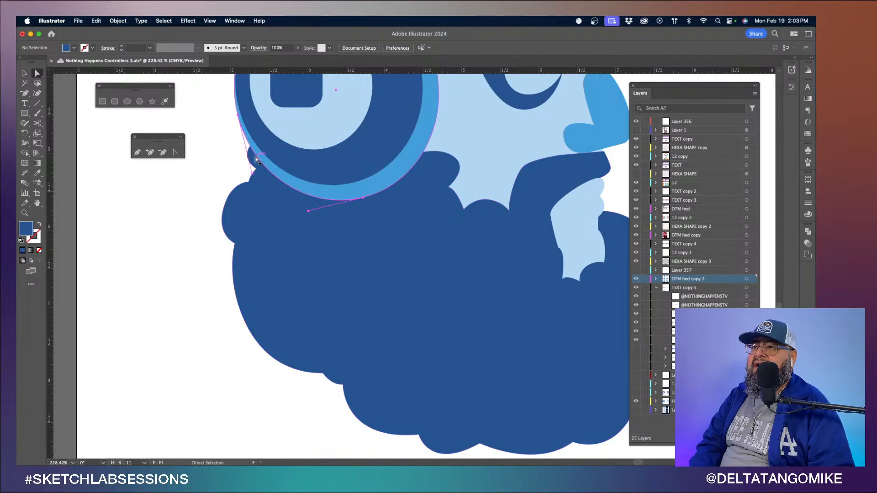
pyautogui.click(253, 172)
pyautogui.click(252, 145)
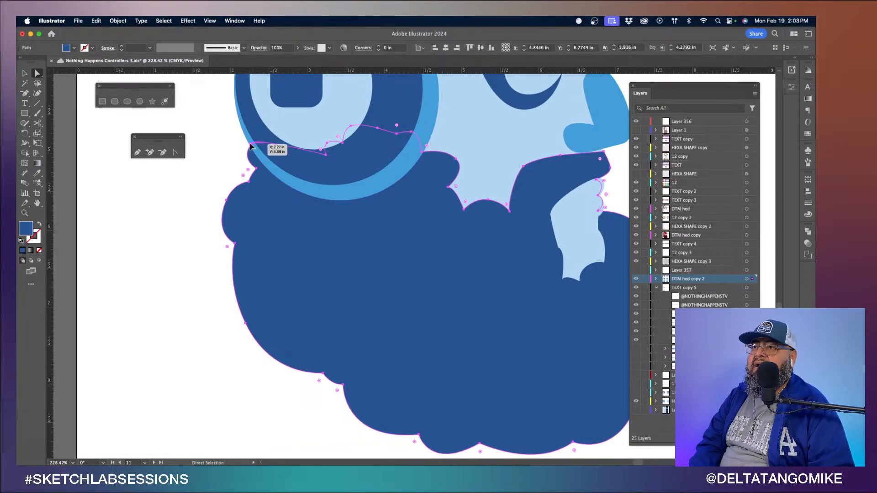
pyautogui.moveTo(251, 146); pyautogui.dragTo(259, 145)
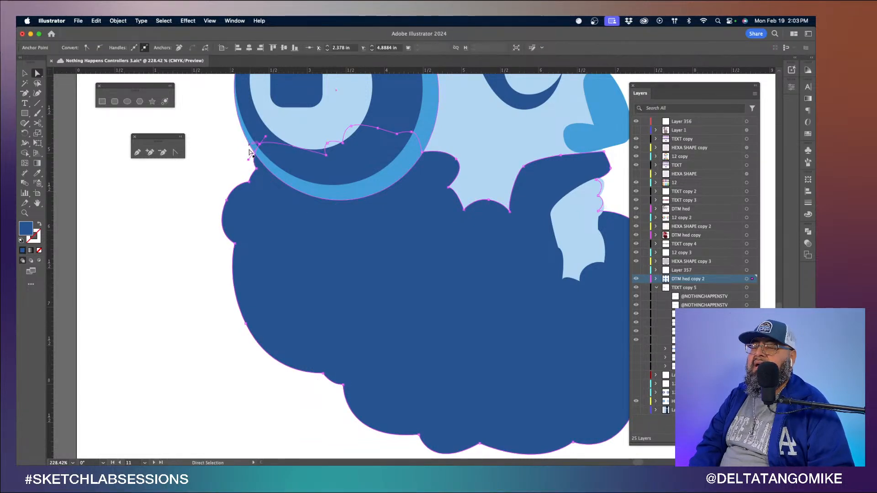
pyautogui.click(162, 152)
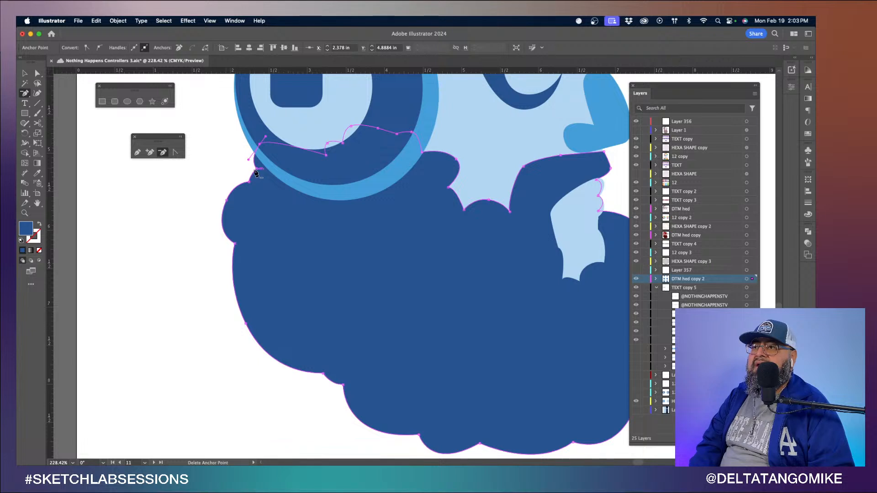
pyautogui.click(256, 170)
pyautogui.click(38, 73)
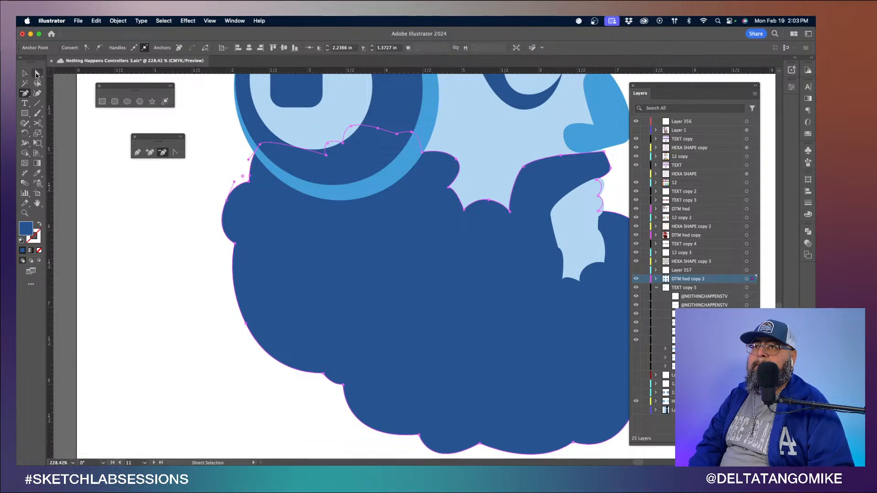
pyautogui.click(110, 147)
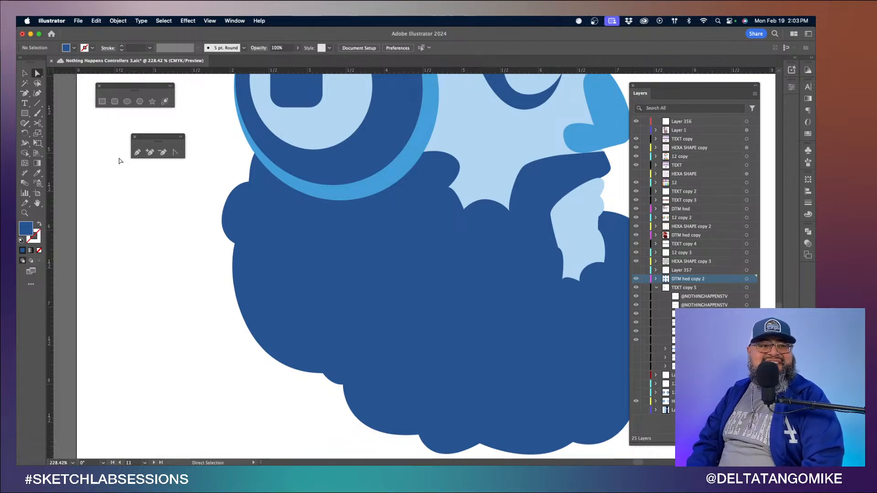
pyautogui.scroll(-5, 121, 161)
# Zoom out and pan over to the colourful game-controller artboards
pyautogui.scroll(2, 121, 162)
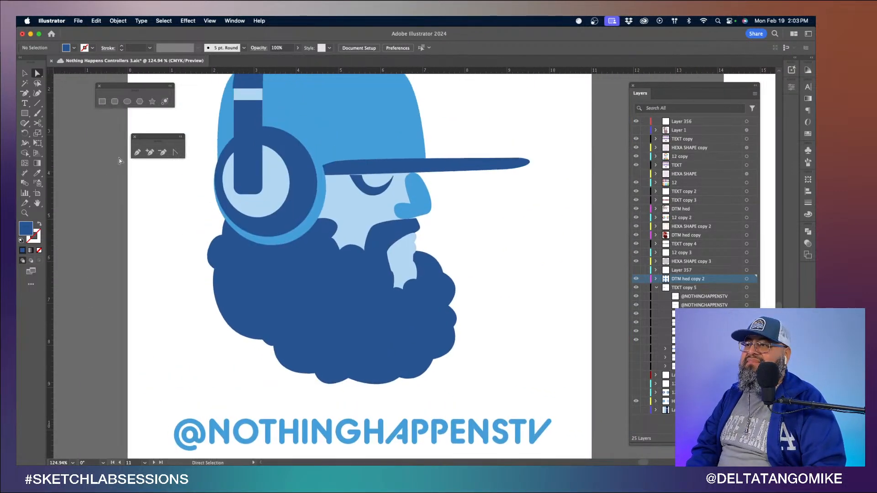
pyautogui.scroll(-4, 121, 163)
pyautogui.scroll(2, 121, 162)
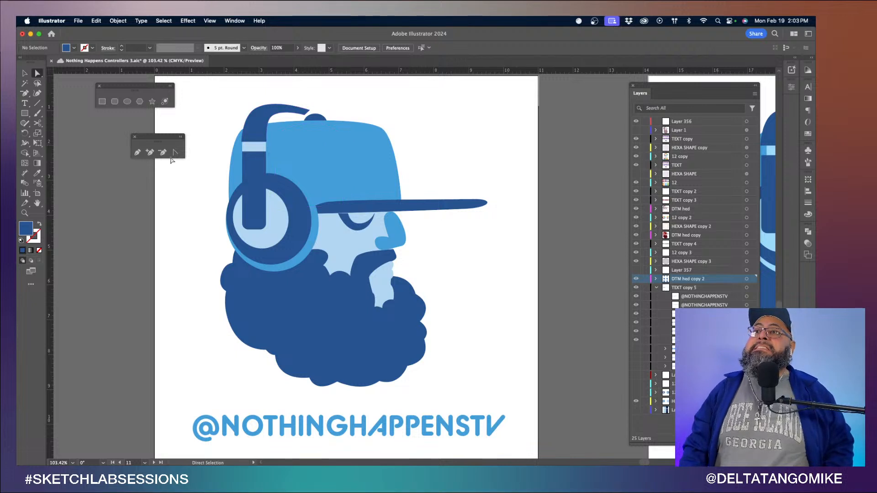
pyautogui.click(102, 102)
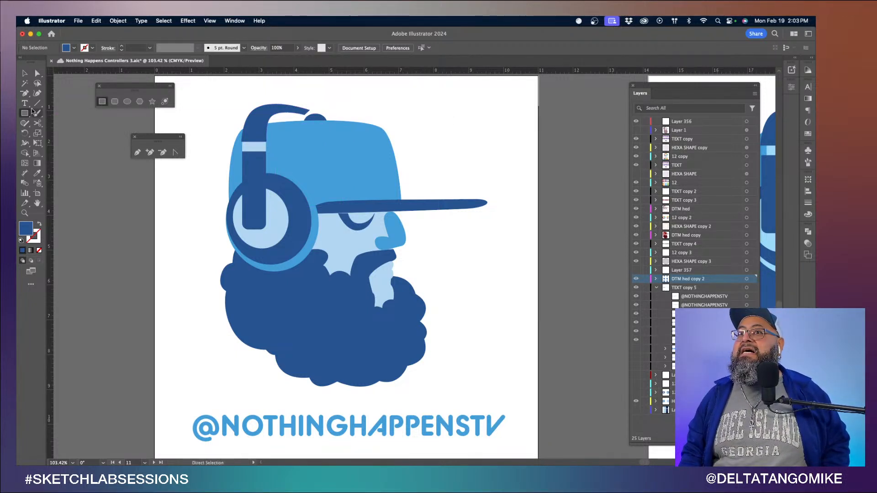
pyautogui.click(25, 73)
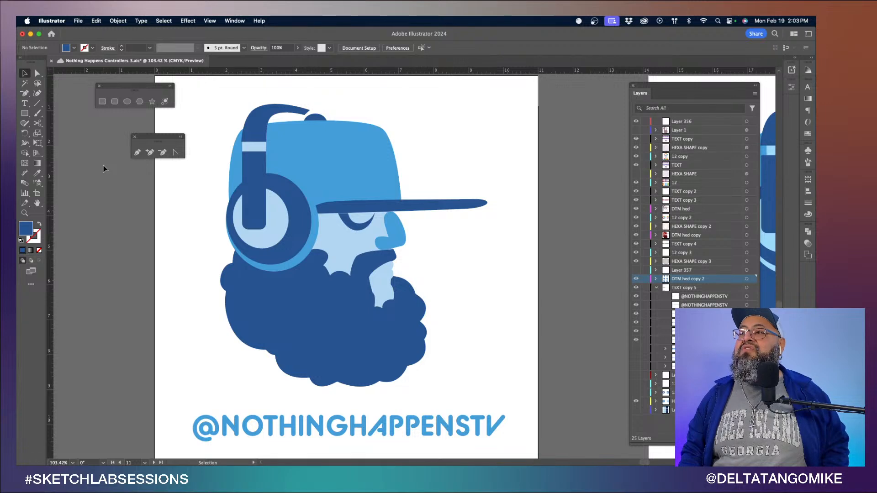
pyautogui.scroll(-5, 103, 165)
pyautogui.hscroll(-5, 103, 166)
pyautogui.scroll(3, 103, 166)
pyautogui.scroll(-5, 104, 166)
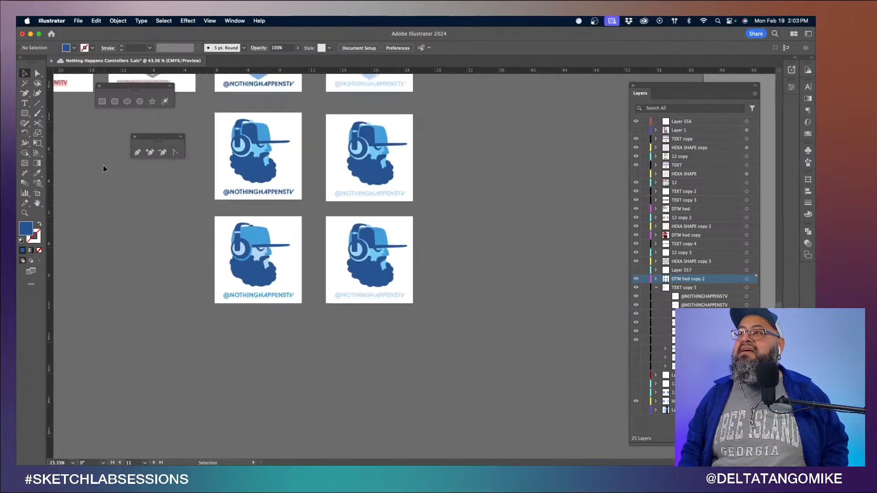
pyautogui.hscroll(-8, 103, 165)
pyautogui.scroll(4, 103, 165)
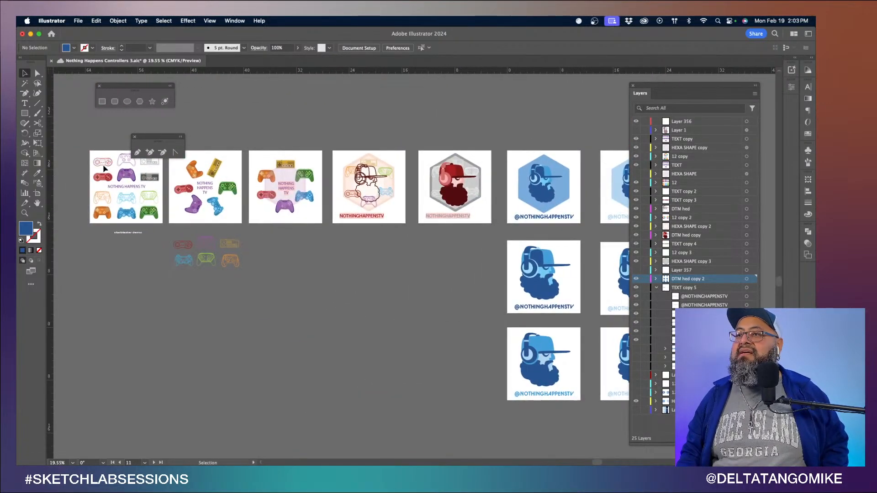
pyautogui.scroll(4, 245, 237)
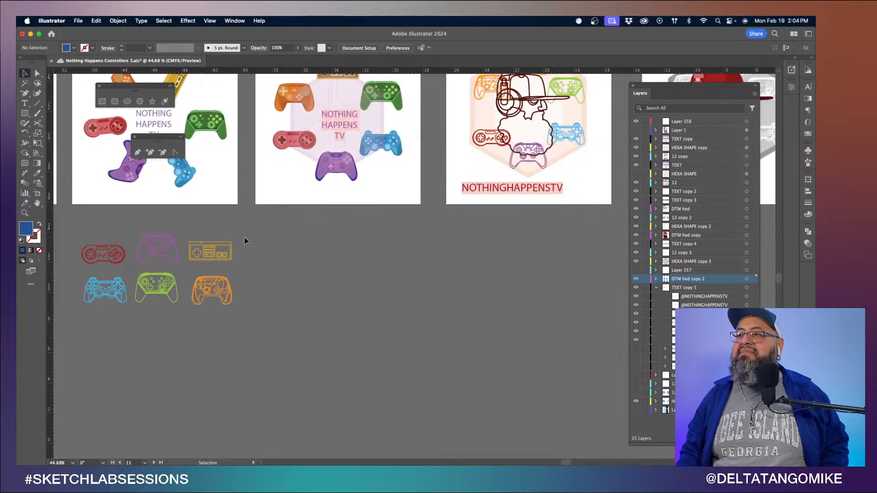
pyautogui.hscroll(-3, 245, 241)
pyautogui.scroll(2, 245, 240)
pyautogui.hscroll(5, 245, 241)
pyautogui.scroll(1, 245, 241)
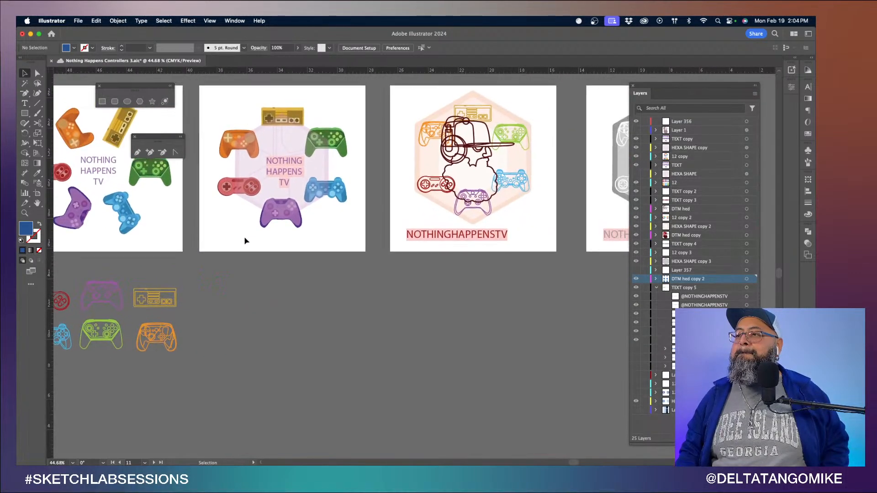
pyautogui.hscroll(-8, 311, 274)
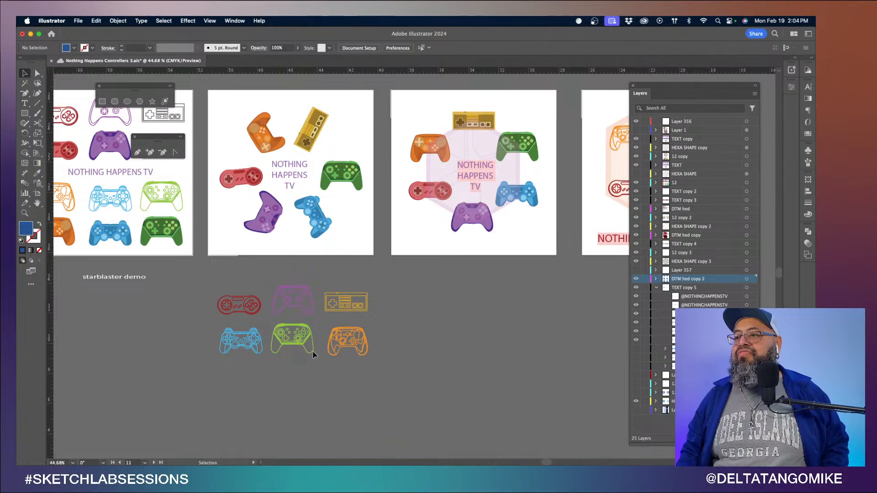
# Duplicate the green Switch controller group to the top of the layer stack and select the copy
pyautogui.click(272, 324)
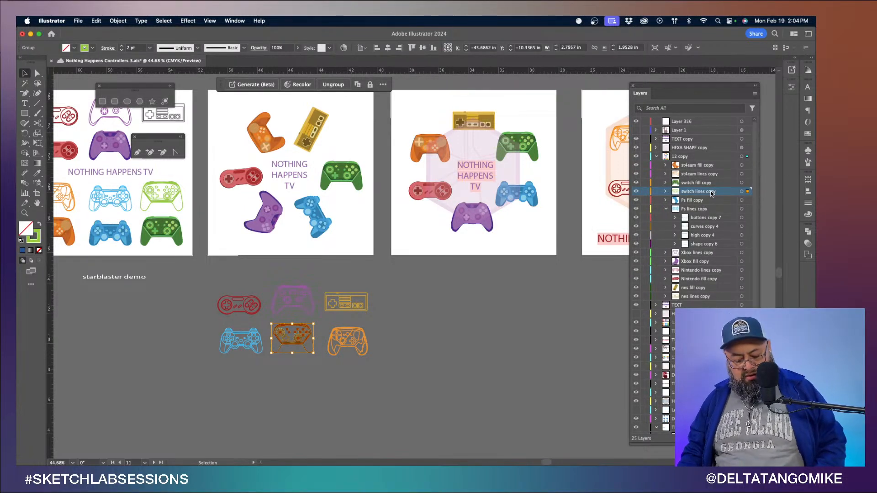
pyautogui.moveTo(711, 194); pyautogui.dragTo(704, 135)
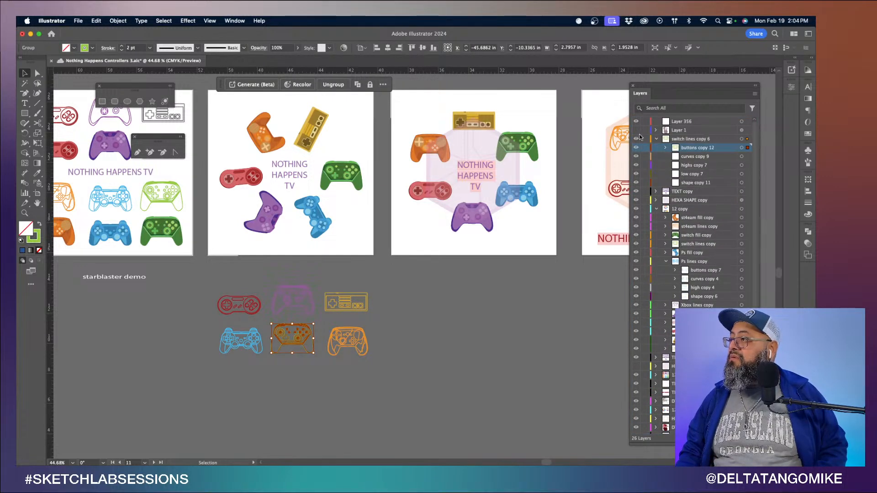
pyautogui.click(742, 132)
pyautogui.press('super+alt+0')
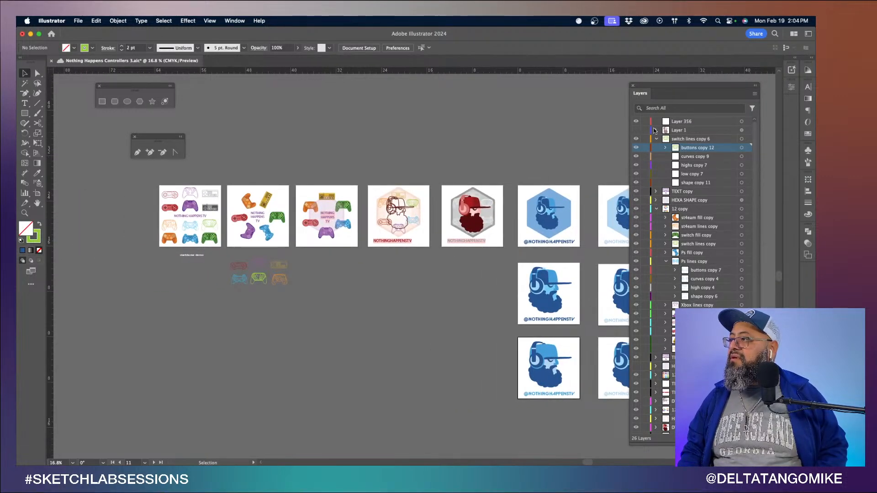
pyautogui.click(636, 131)
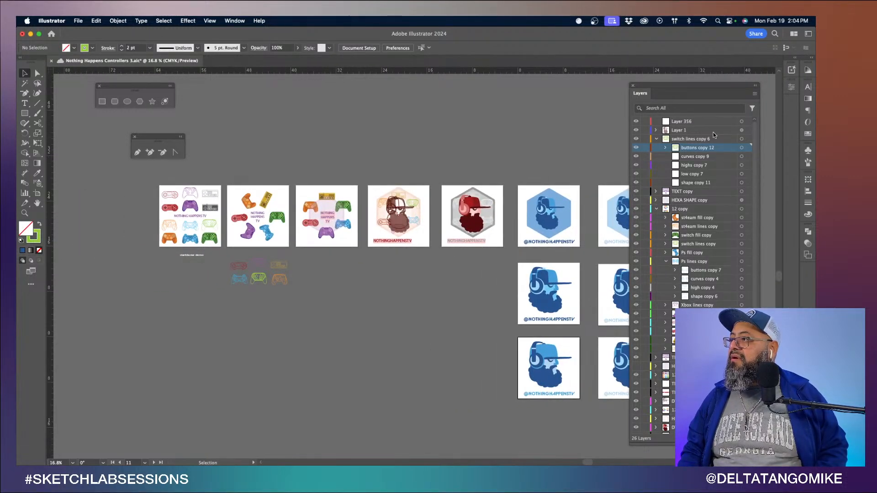
pyautogui.click(741, 132)
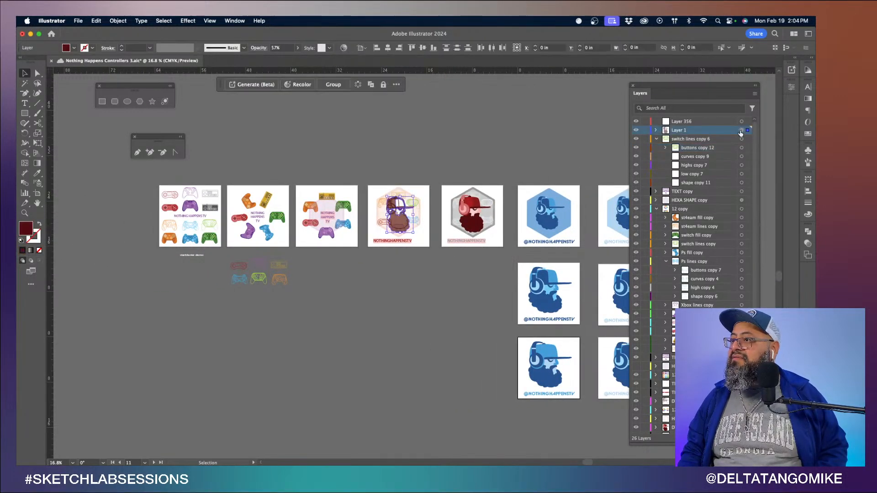
pyautogui.click(635, 131)
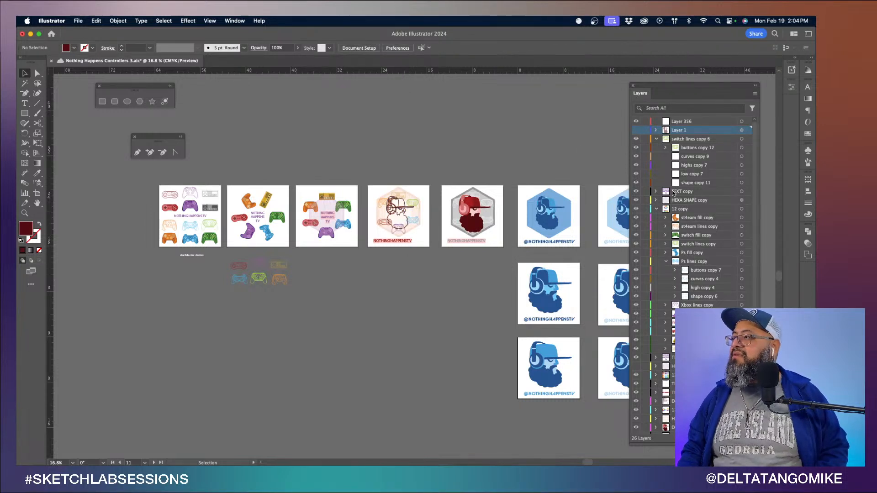
pyautogui.click(741, 147)
# Move the controller copy onto the bottom-left logo's cap and scale it down
pyautogui.moveTo(276, 283); pyautogui.dragTo(474, 347)
pyautogui.hscroll(5, 473, 346)
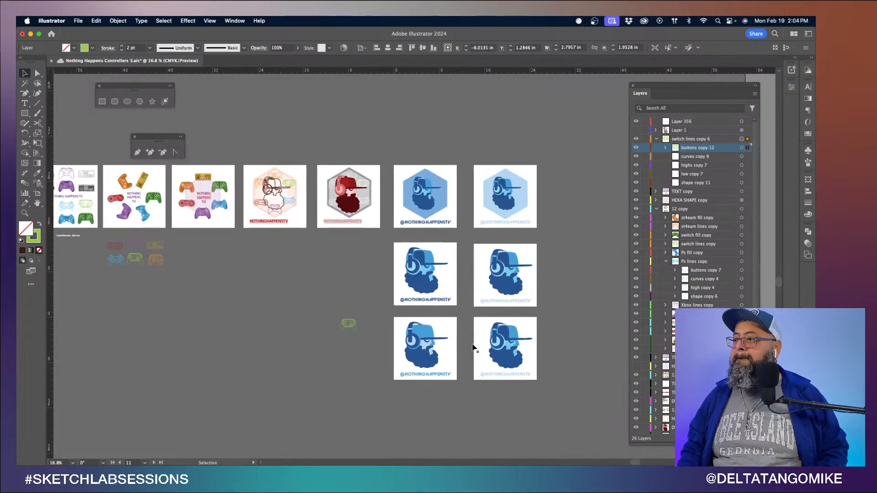
pyautogui.scroll(6, 473, 347)
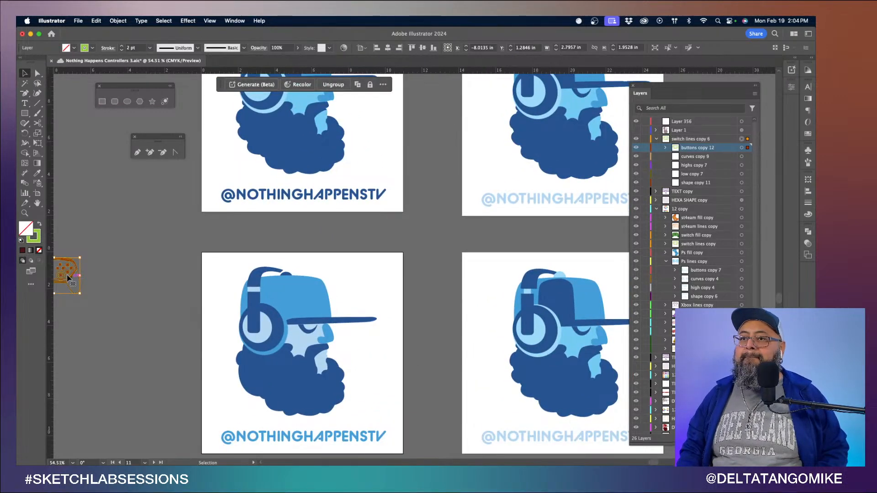
pyautogui.moveTo(67, 277); pyautogui.dragTo(268, 317)
pyautogui.scroll(3, 369, 292)
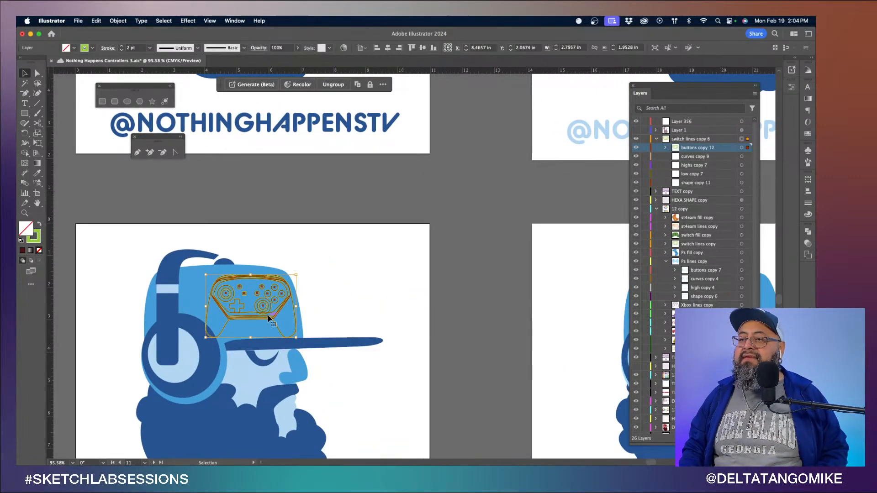
pyautogui.moveTo(207, 275); pyautogui.dragTo(234, 295)
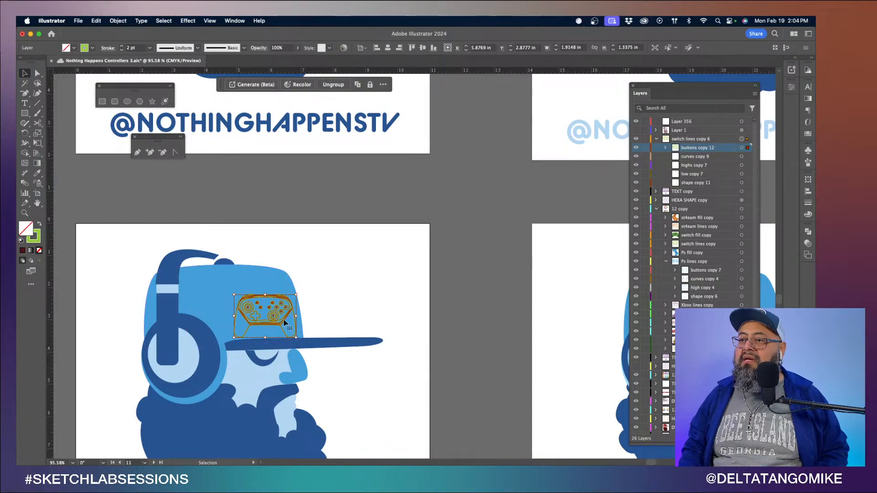
pyautogui.moveTo(288, 326); pyautogui.dragTo(282, 318)
pyautogui.scroll(5, 376, 269)
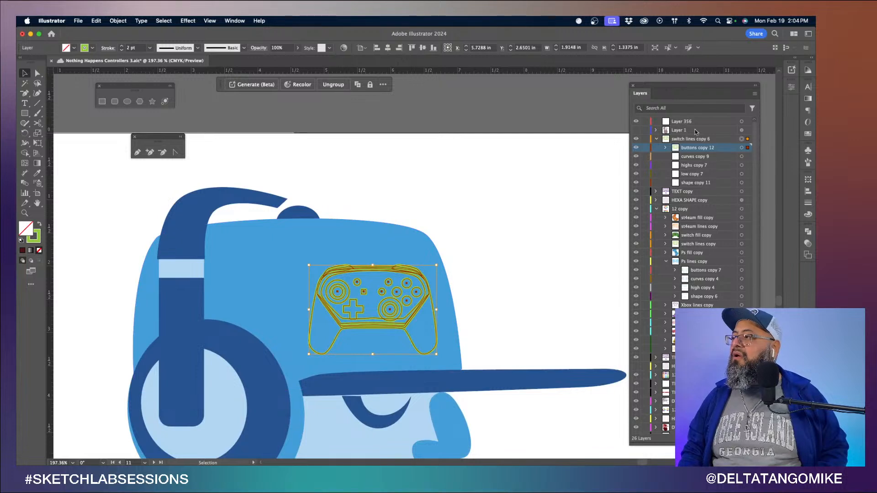
# Lock every layer below the controller copy, then reselect it for Direct Selection editing
pyautogui.click(657, 209)
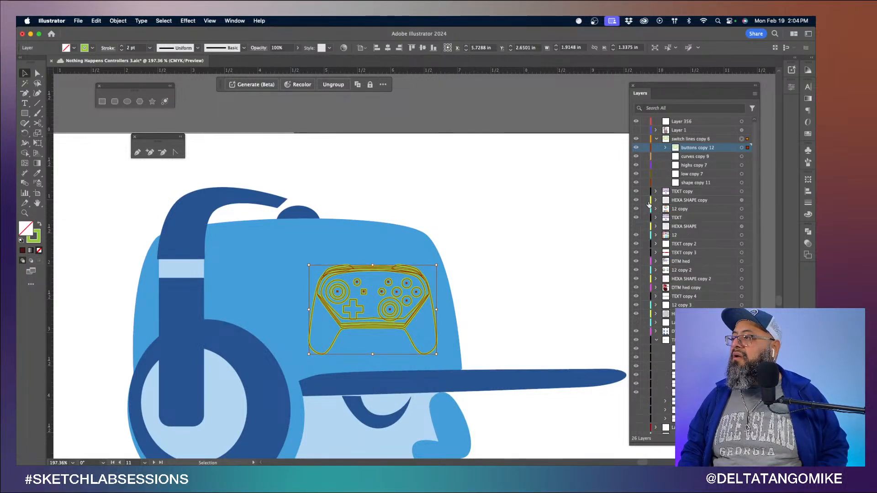
pyautogui.click(656, 341)
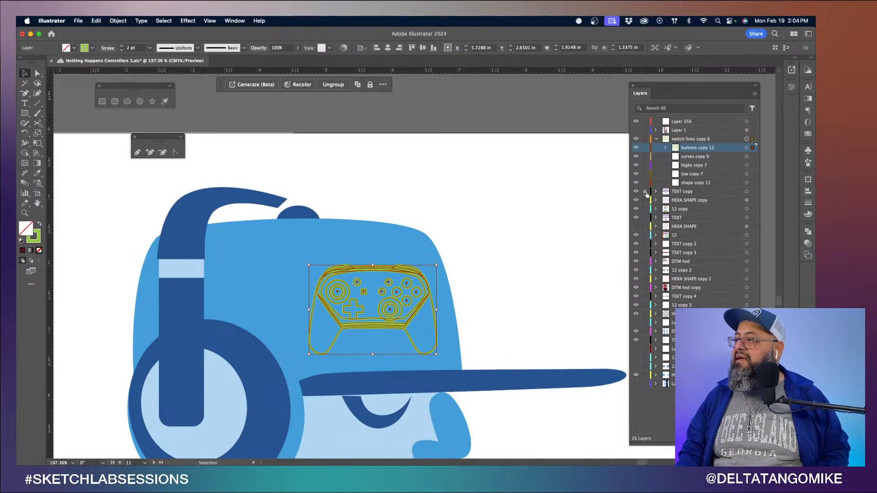
pyautogui.moveTo(645, 192); pyautogui.dragTo(652, 415)
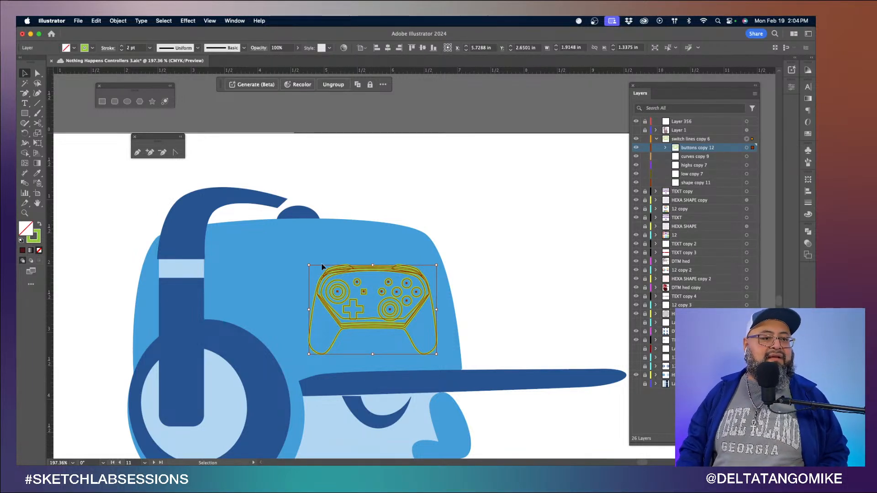
pyautogui.scroll(-3, 322, 267)
pyautogui.hscroll(2, 322, 267)
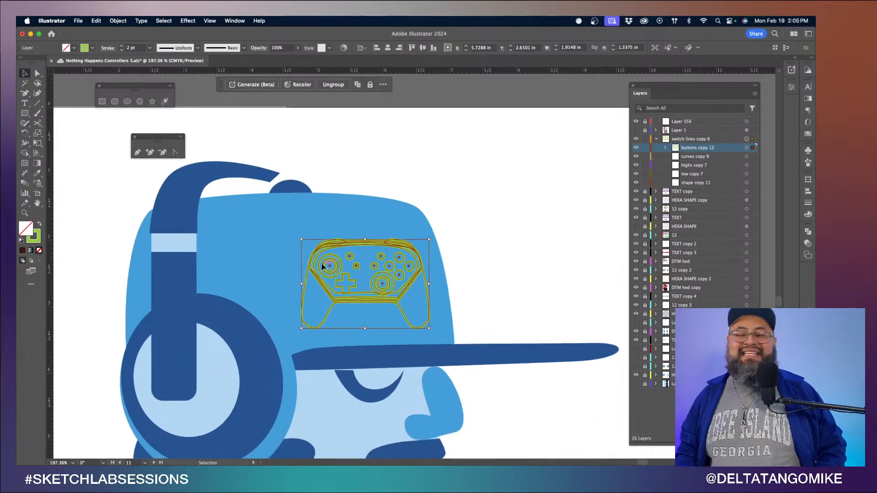
pyautogui.click(454, 248)
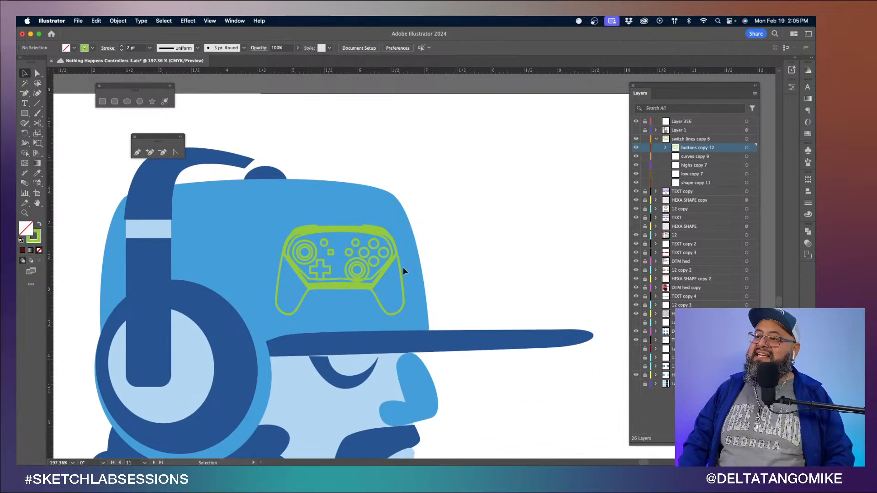
pyautogui.click(386, 274)
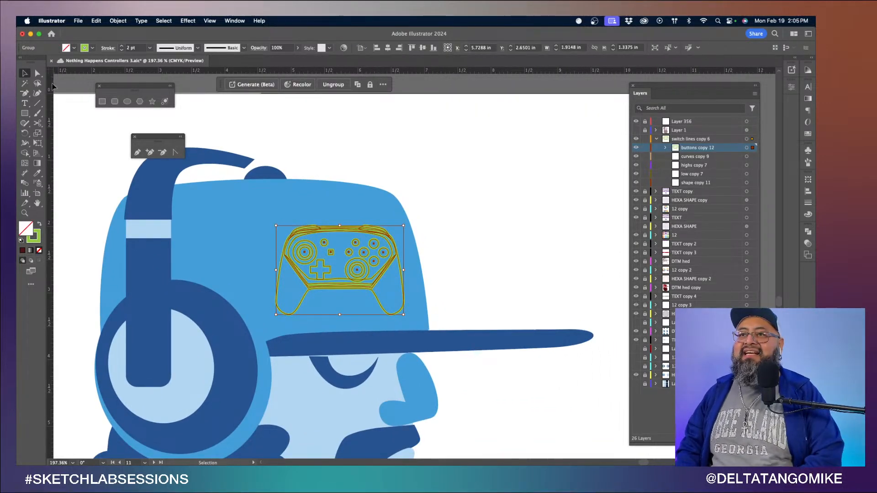
pyautogui.click(38, 74)
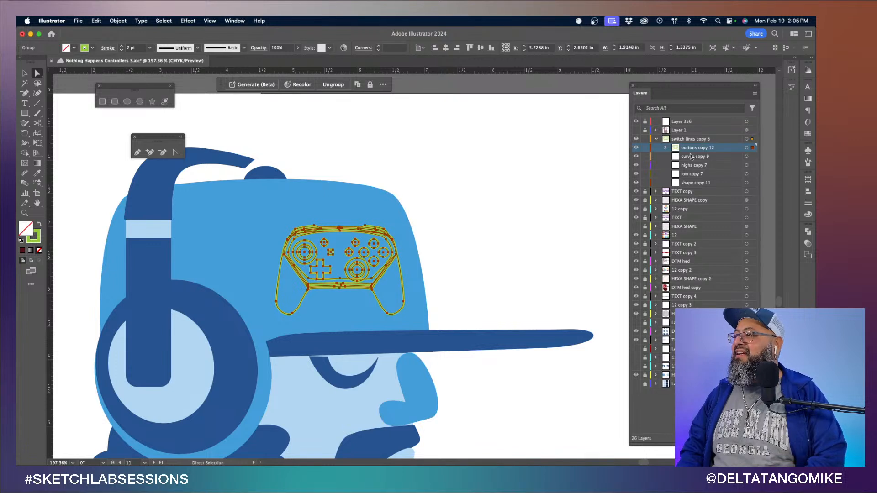
# Delete sublayers curves copy 9 through shape copy 11 from the controller copy, then save the file
pyautogui.click(738, 157)
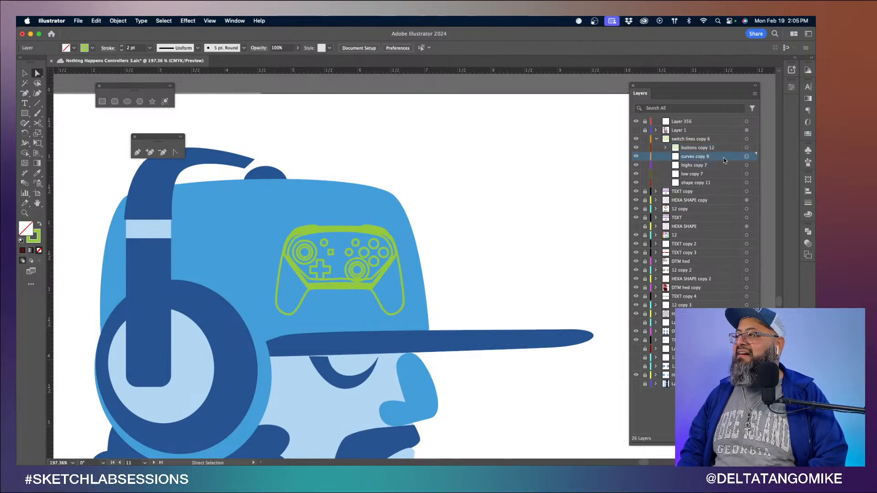
pyautogui.keyDown('shift'); pyautogui.click(703, 183); pyautogui.keyUp('shift')
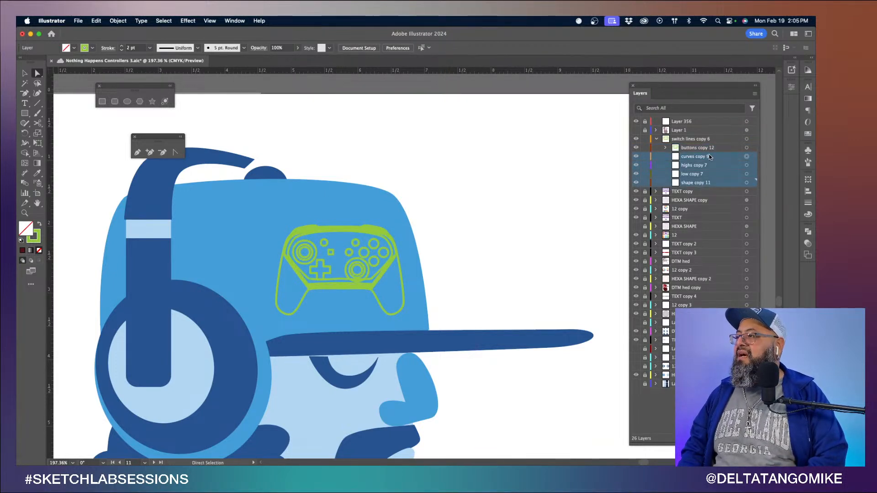
pyautogui.moveTo(709, 176); pyautogui.dragTo(707, 389)
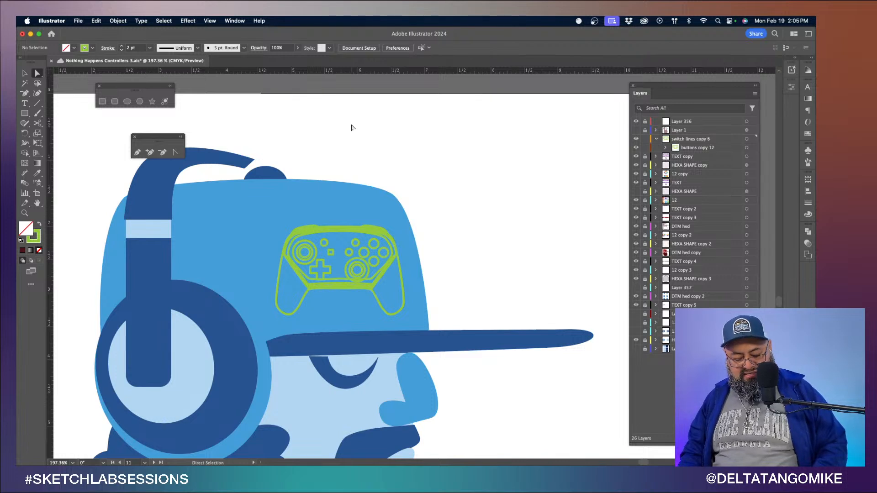
pyautogui.press('super+s')
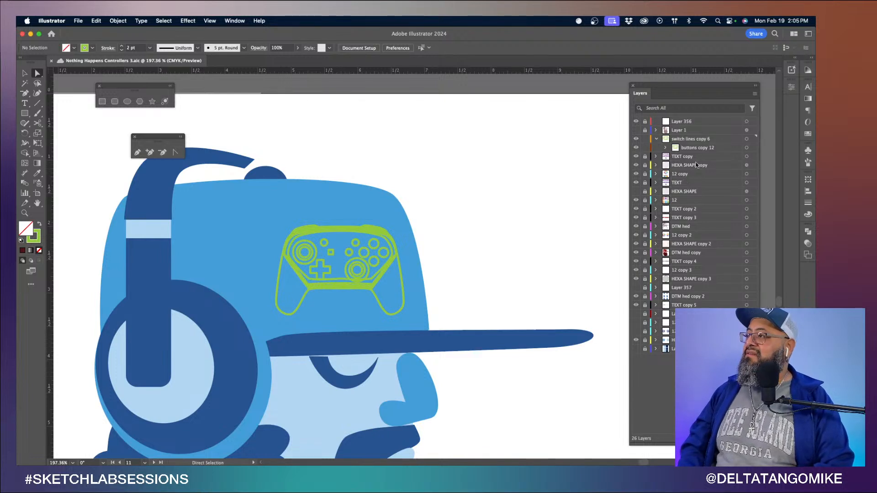
# Ungroup the <Group> inside buttons copy 12 so the controller's paths and ellipses are separate
pyautogui.click(687, 150)
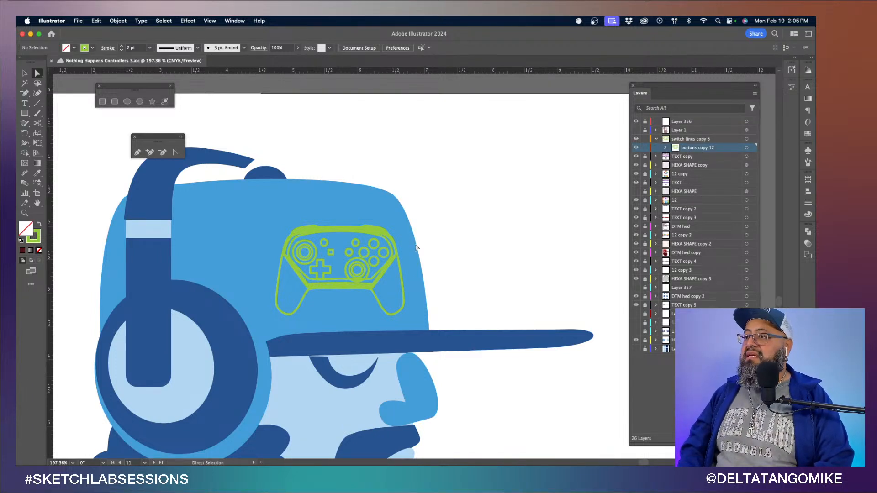
pyautogui.moveTo(482, 226); pyautogui.dragTo(233, 306)
pyautogui.rightClick(322, 286)
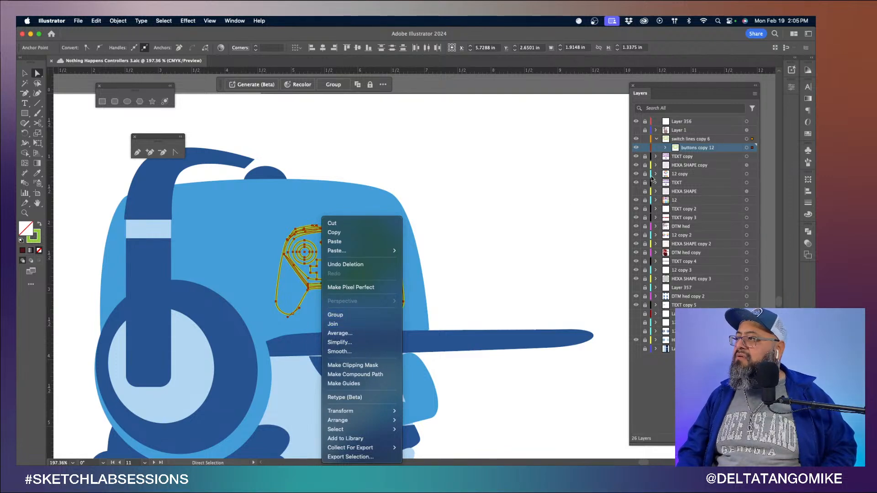
pyautogui.click(691, 147)
pyautogui.click(666, 148)
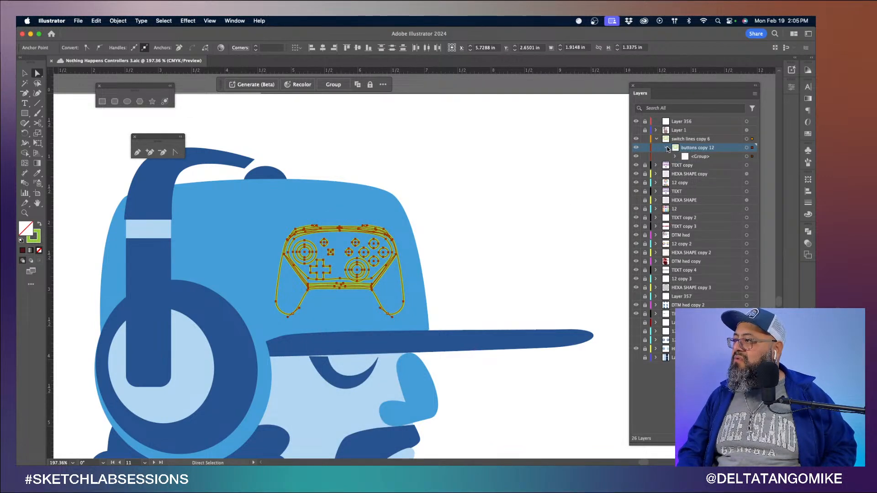
pyautogui.click(675, 156)
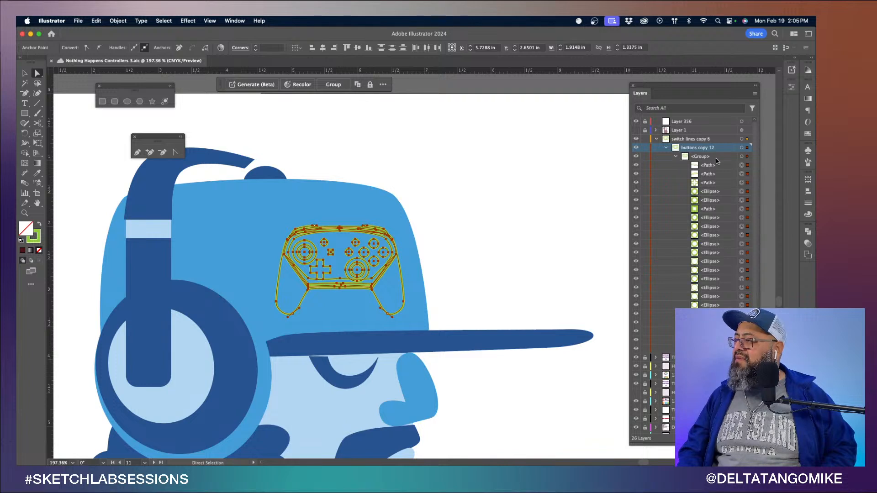
pyautogui.click(741, 158)
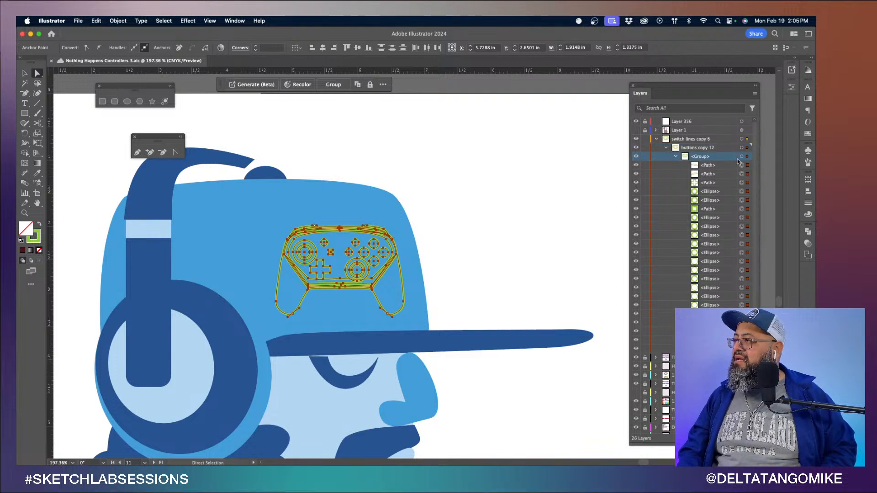
pyautogui.rightClick(367, 247)
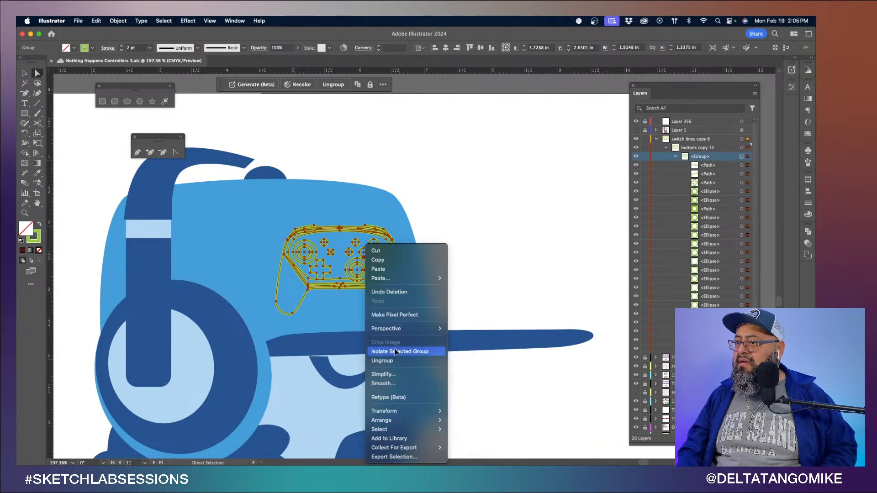
pyautogui.click(388, 360)
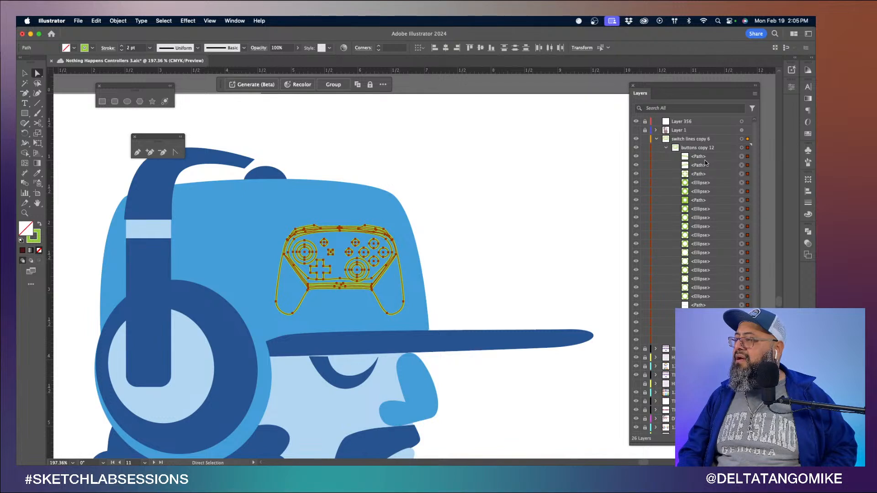
pyautogui.click(601, 172)
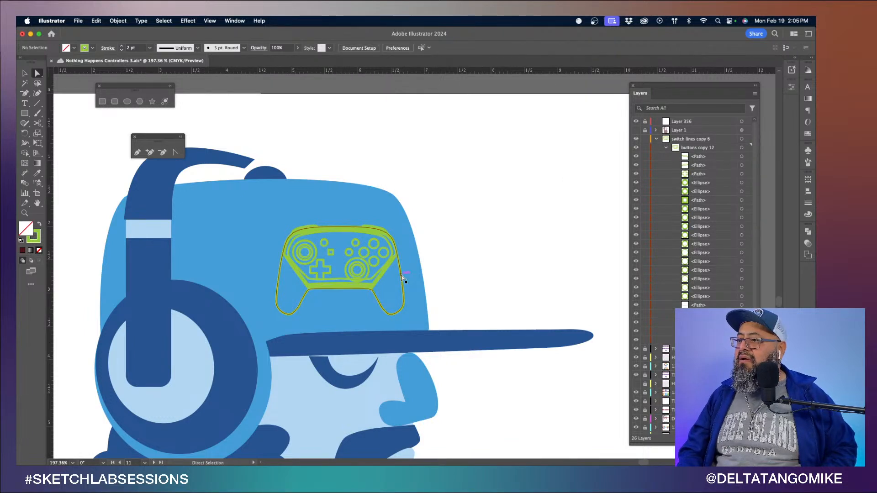
# Select the controller's outline paths, undoing accidental moves so the outline stays on the cap
pyautogui.click(306, 253)
pyautogui.moveTo(306, 251); pyautogui.dragTo(285, 249)
pyautogui.press('super+z')
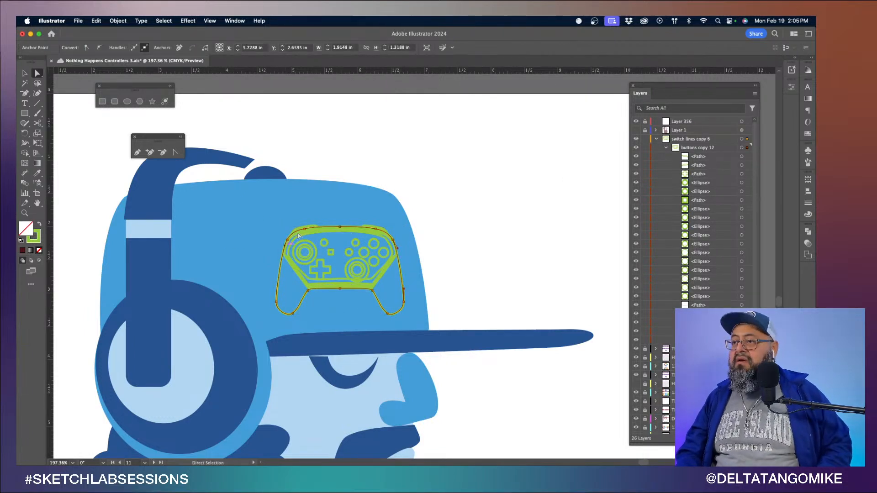
pyautogui.click(328, 218)
pyautogui.click(329, 226)
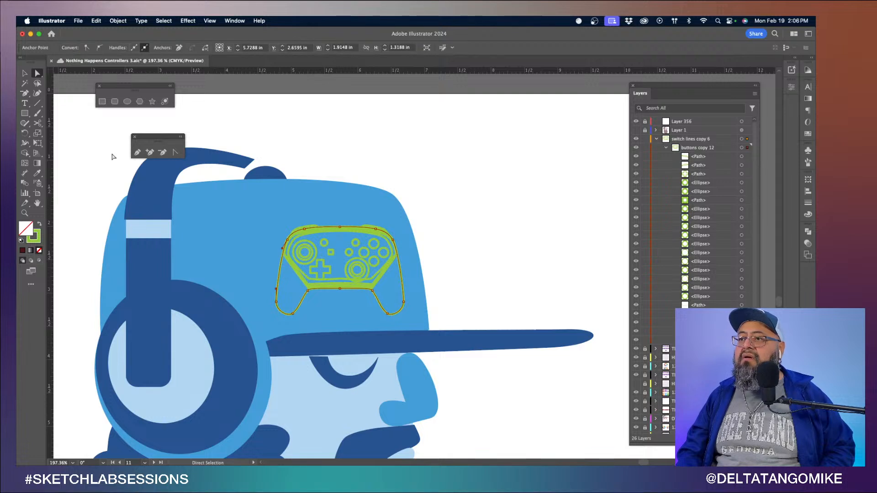
pyautogui.click(25, 73)
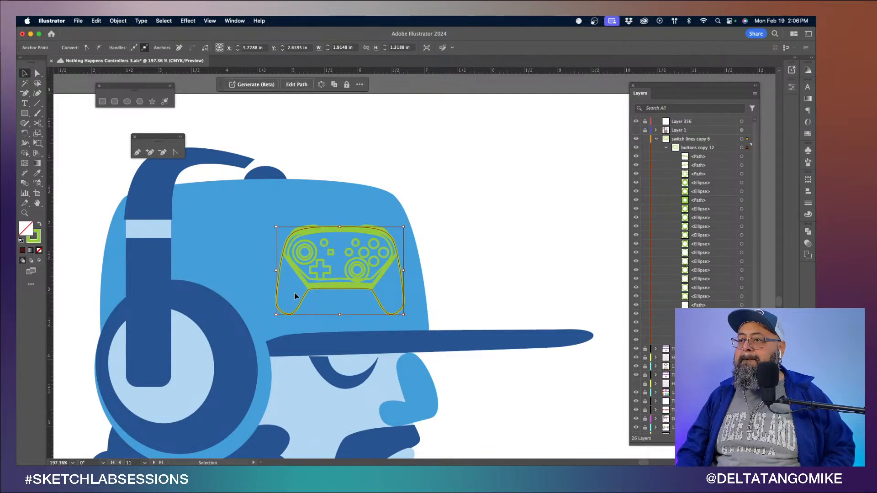
pyautogui.moveTo(301, 302); pyautogui.dragTo(449, 213)
pyautogui.press('super+z')
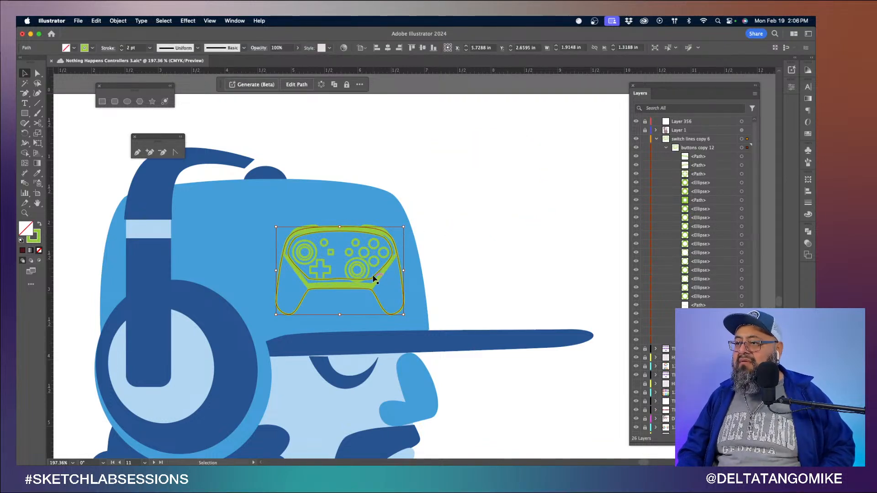
pyautogui.click(374, 280)
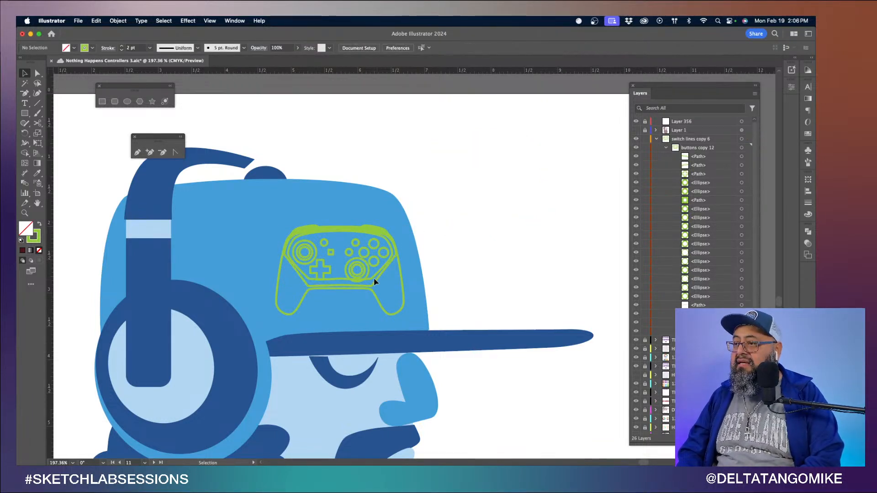
# Delete the controller's inner outline band, restoring the left bumper after deleting it by mistake
pyautogui.click(374, 281)
pyautogui.press('Delete')
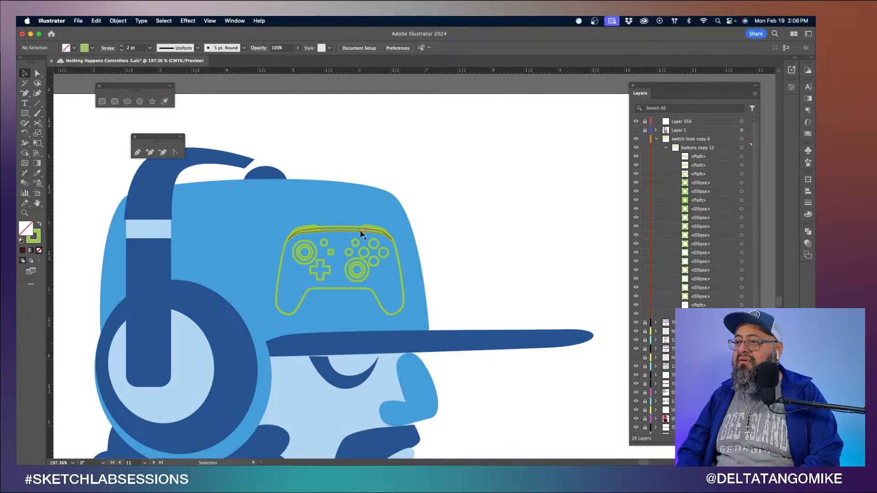
pyautogui.click(318, 228)
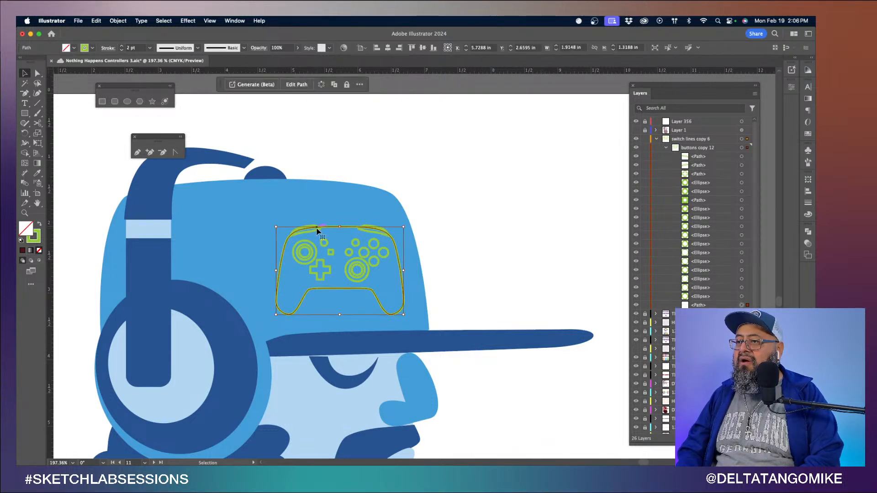
pyautogui.click(314, 230)
pyautogui.press('Delete')
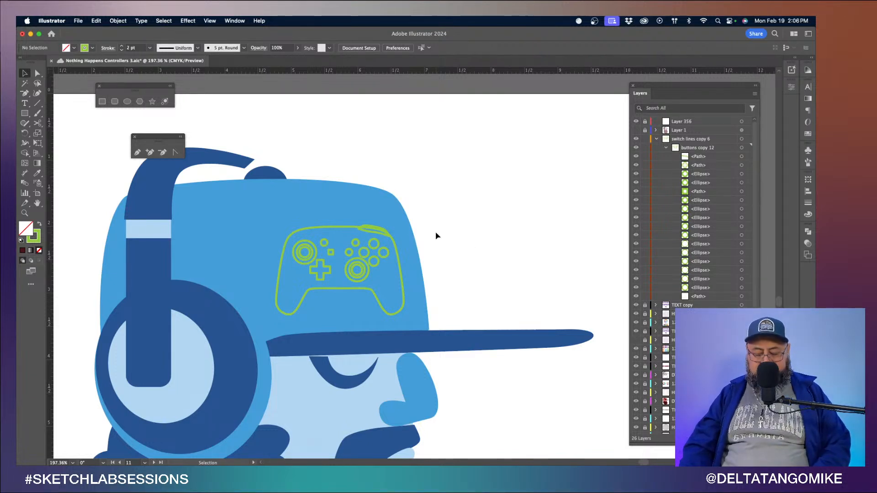
pyautogui.press('super+z')
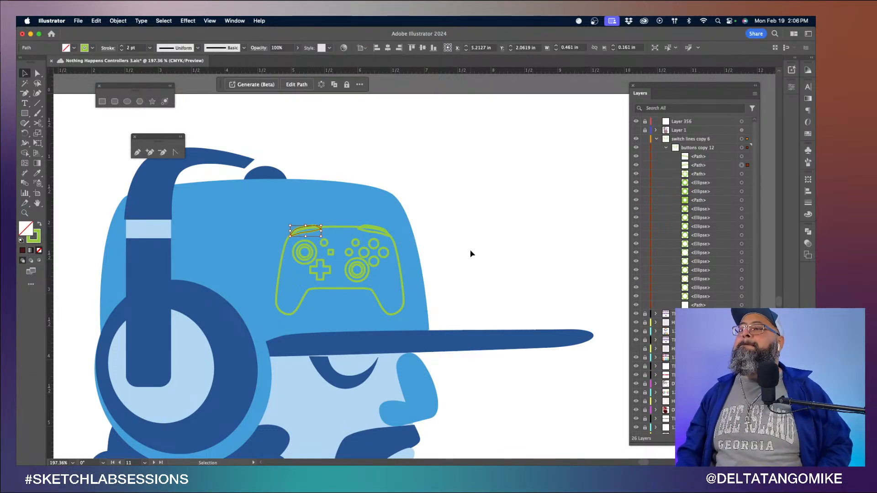
pyautogui.click(402, 294)
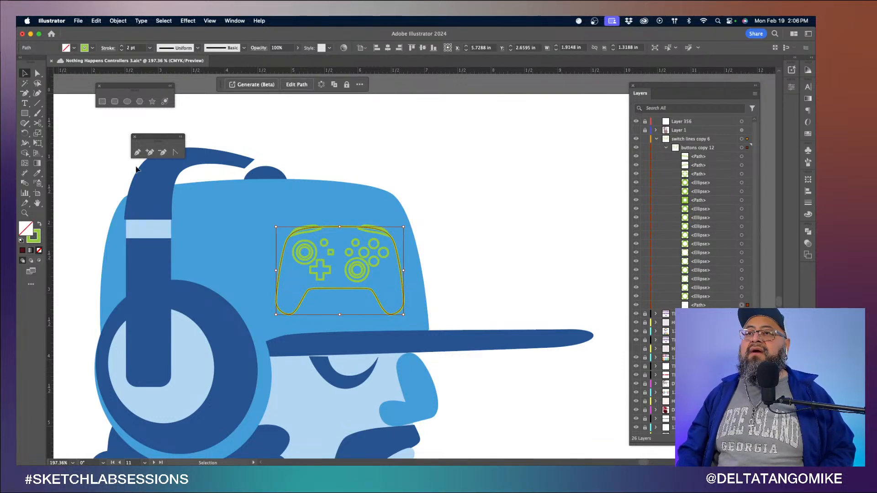
# Fill the controller with the headphone cup's light blue using the eyedropper
pyautogui.click(809, 212)
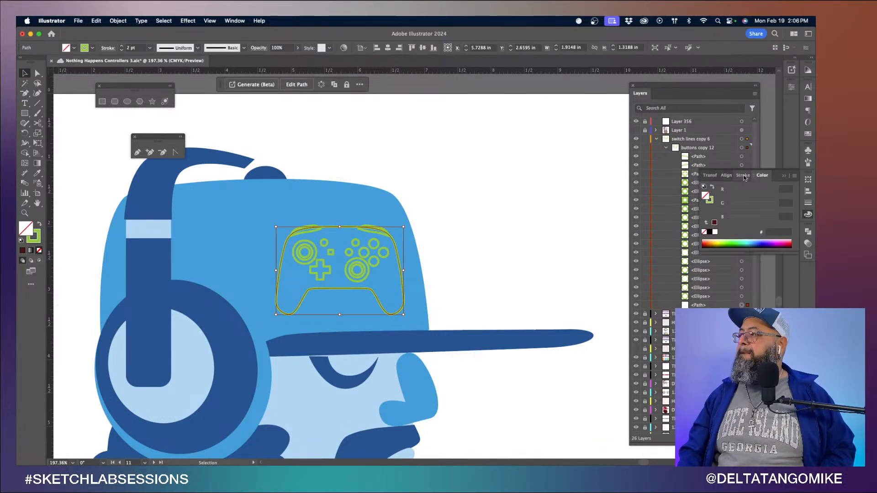
pyautogui.moveTo(711, 175); pyautogui.dragTo(490, 145)
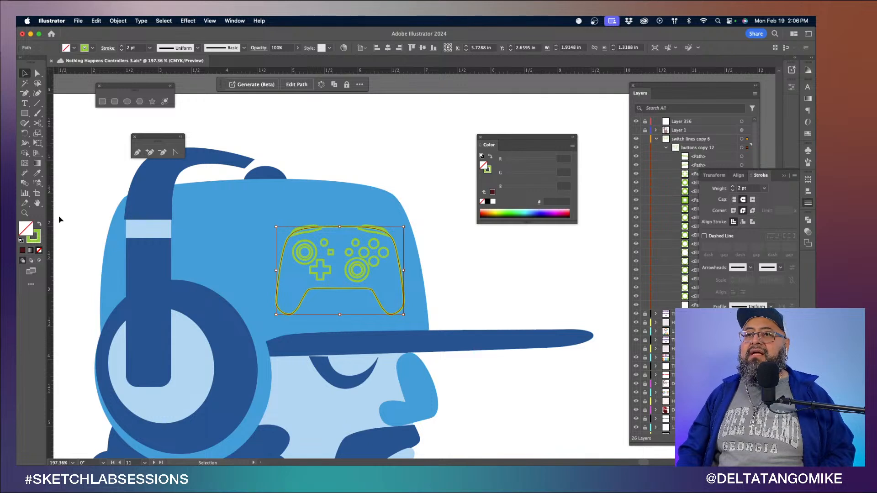
pyautogui.click(38, 173)
pyautogui.click(198, 356)
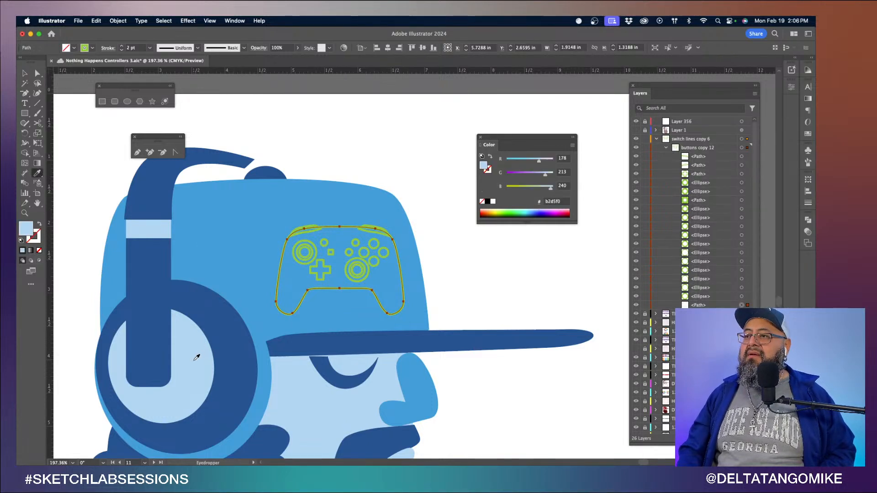
pyautogui.press('v')
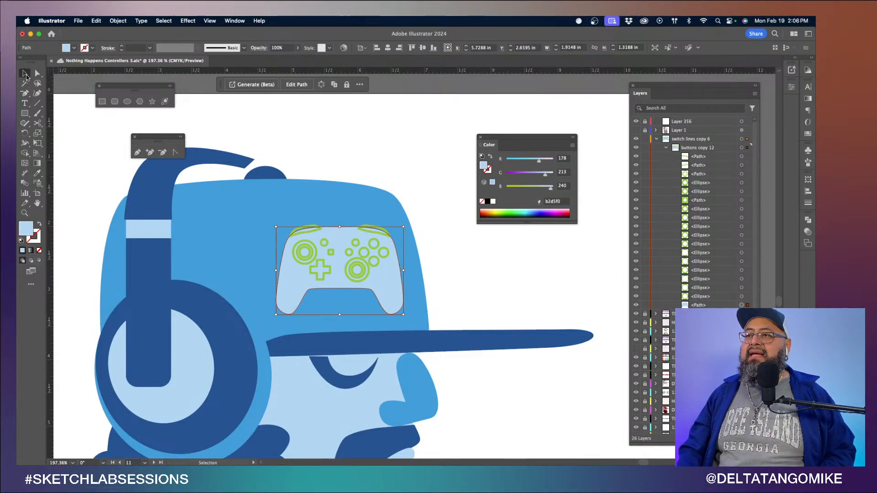
pyautogui.click(401, 145)
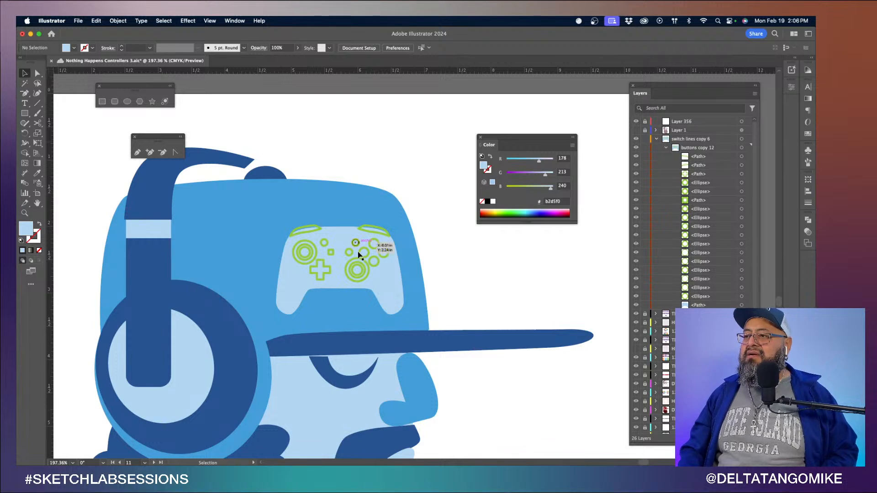
# Fill the right thumbstick and the controller body with the headband's dark blue
pyautogui.click(358, 276)
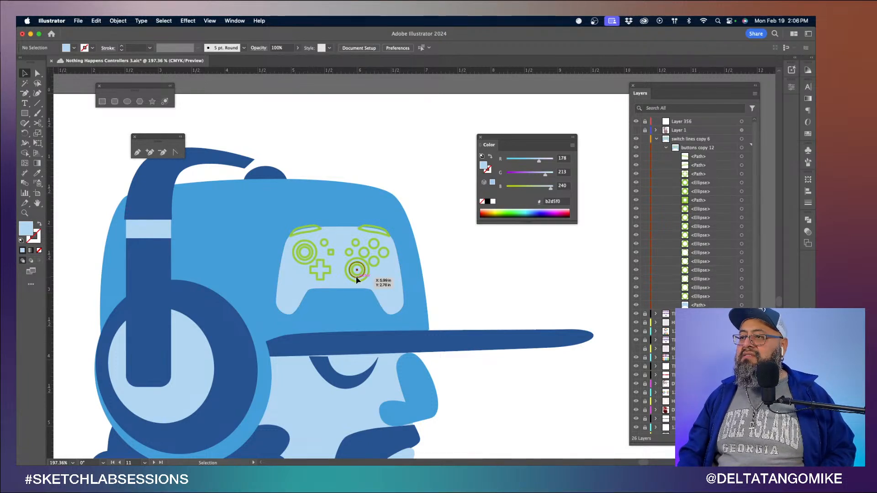
pyautogui.press('i')
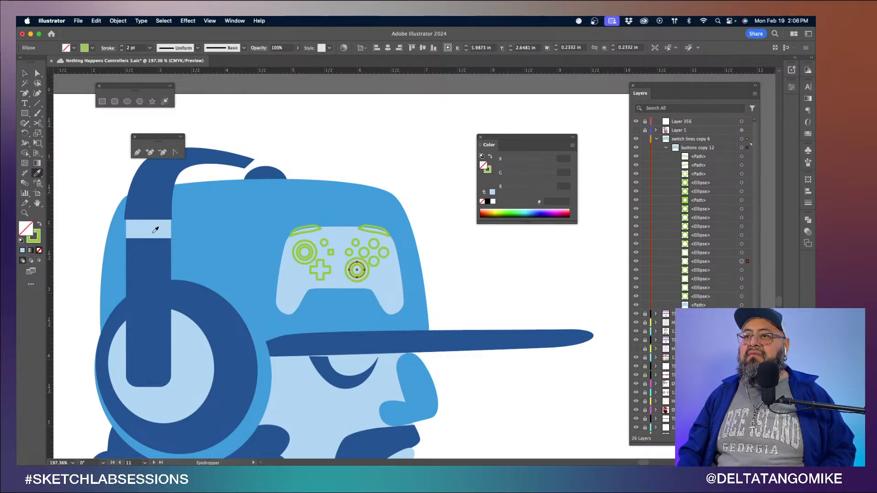
pyautogui.click(166, 253)
pyautogui.press('a')
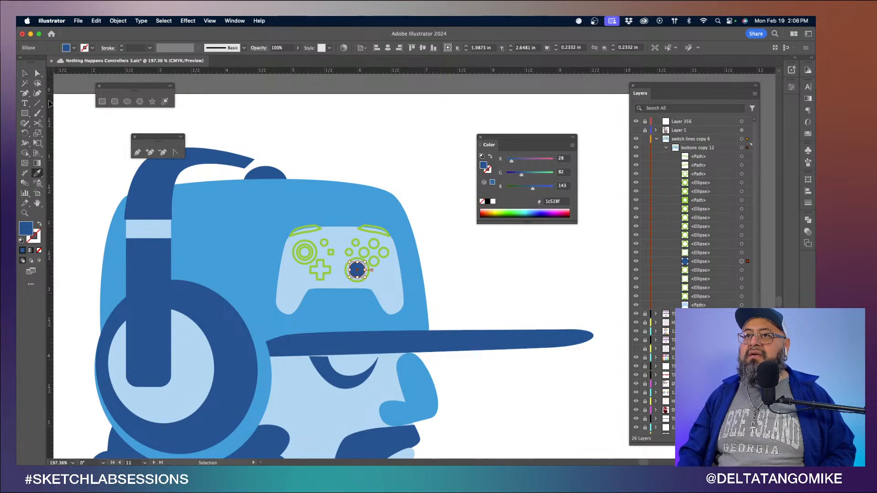
pyautogui.click(377, 164)
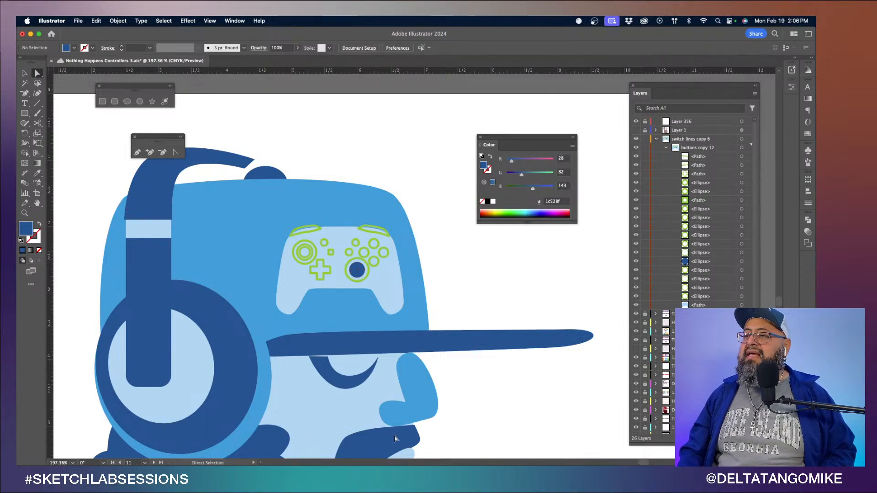
pyautogui.click(384, 296)
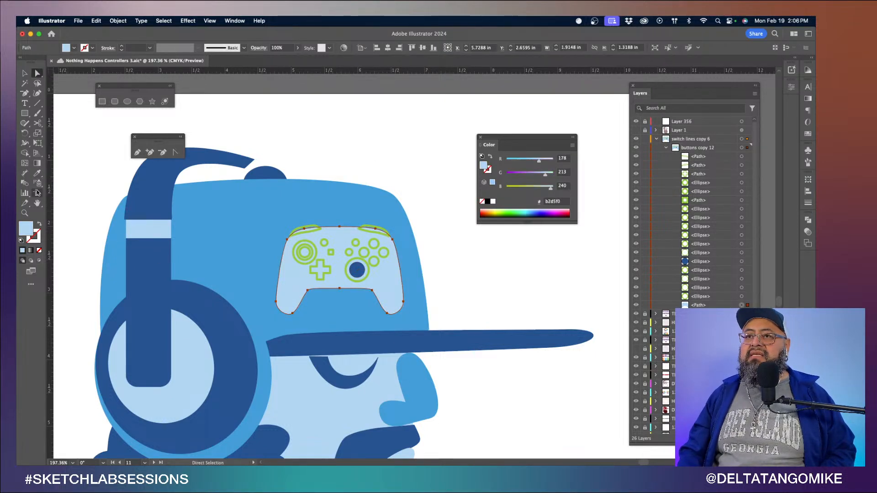
pyautogui.click(37, 173)
pyautogui.click(128, 185)
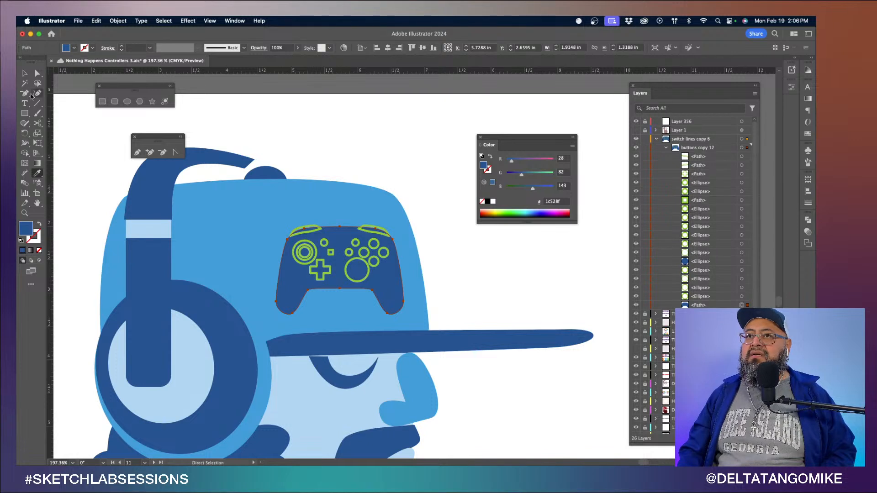
pyautogui.click(37, 75)
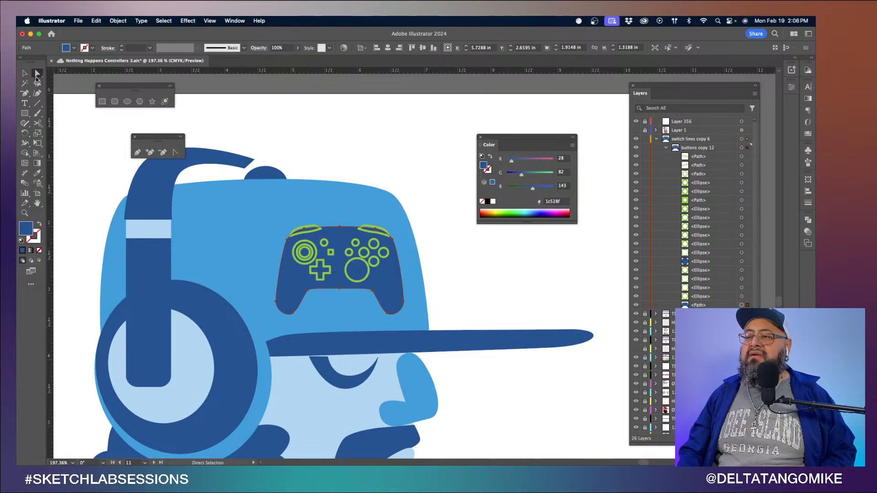
# Fill the large thumbstick ellipse with the band's light blue
pyautogui.click(358, 270)
pyautogui.click(37, 174)
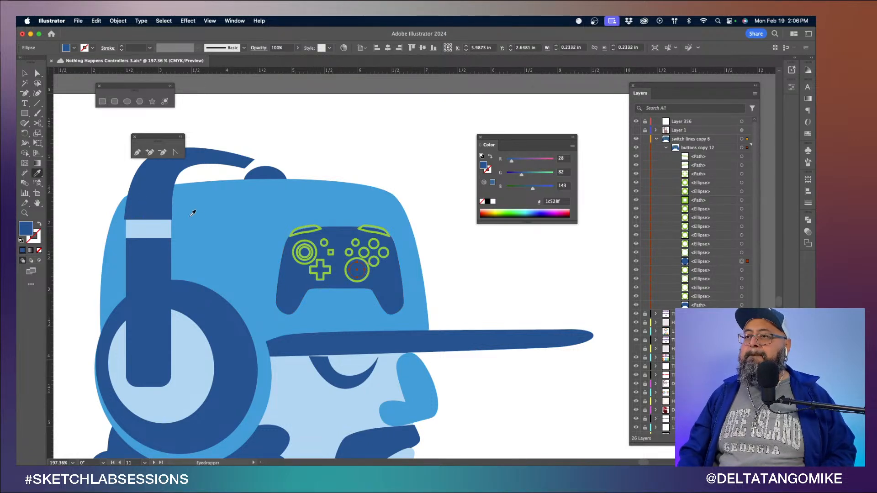
pyautogui.click(172, 231)
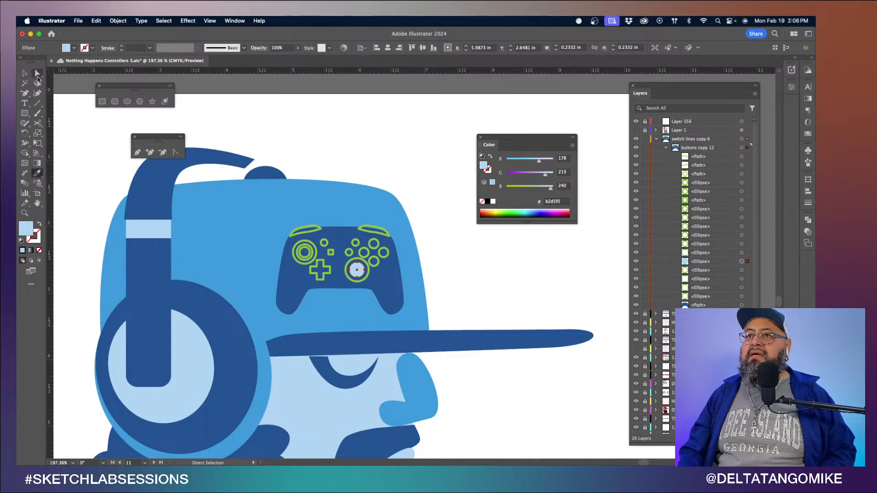
pyautogui.press('a')
pyautogui.click(82, 134)
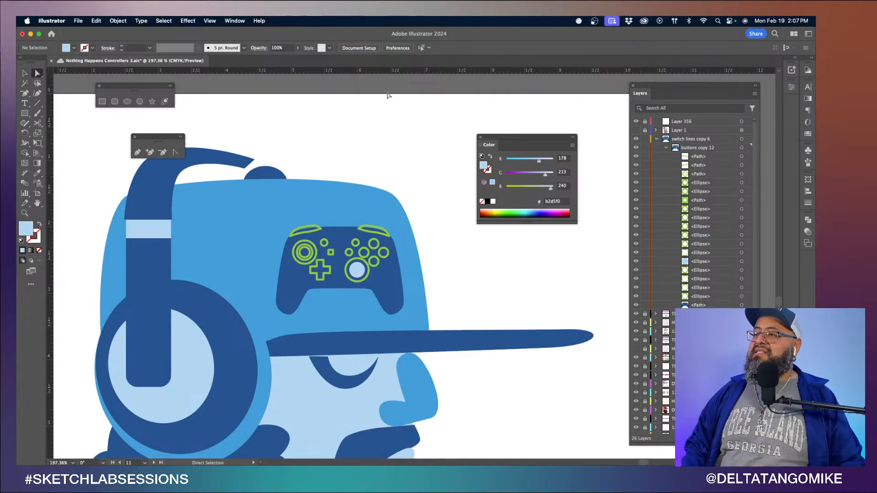
# Fill both bumpers with the headphones' light blue and delete the right stick's green ring
pyautogui.click(383, 233)
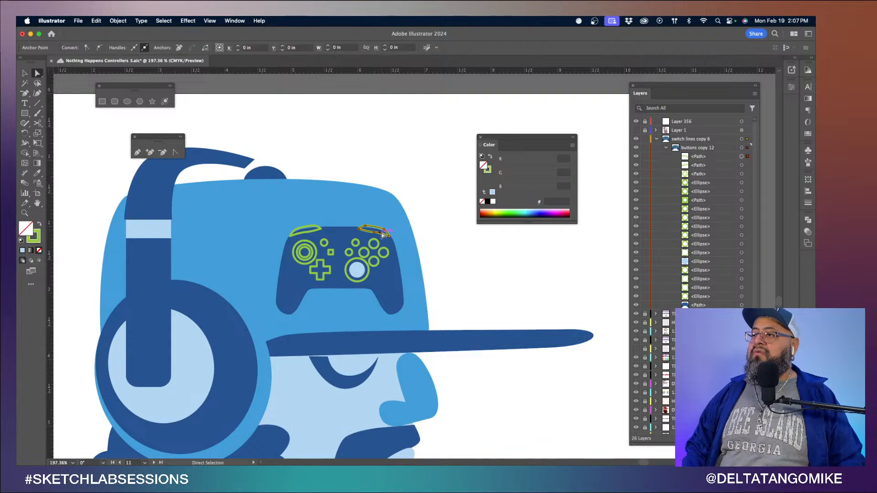
pyautogui.keyDown('shift'); pyautogui.click(319, 232); pyautogui.keyUp('shift')
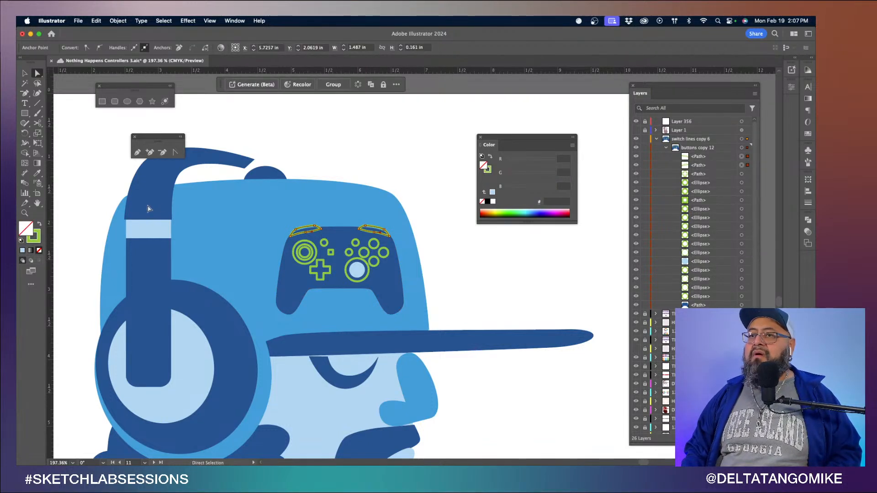
pyautogui.click(38, 173)
pyautogui.click(160, 230)
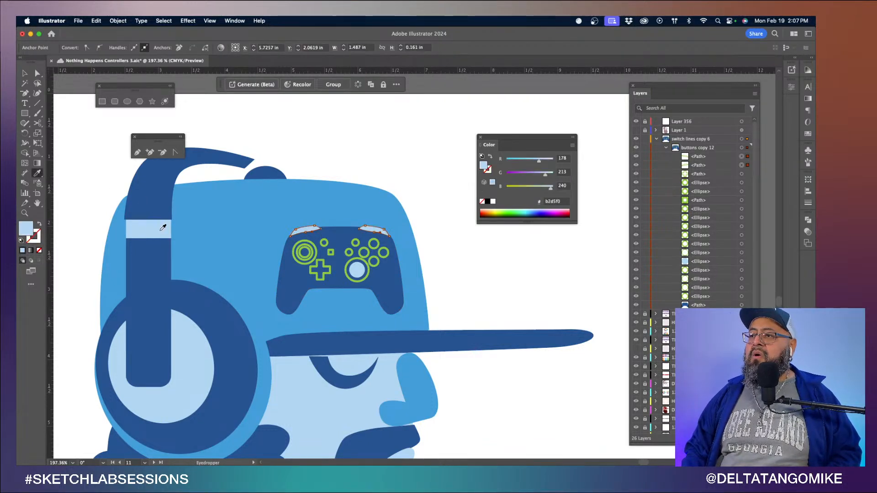
pyautogui.press('a')
pyautogui.click(369, 176)
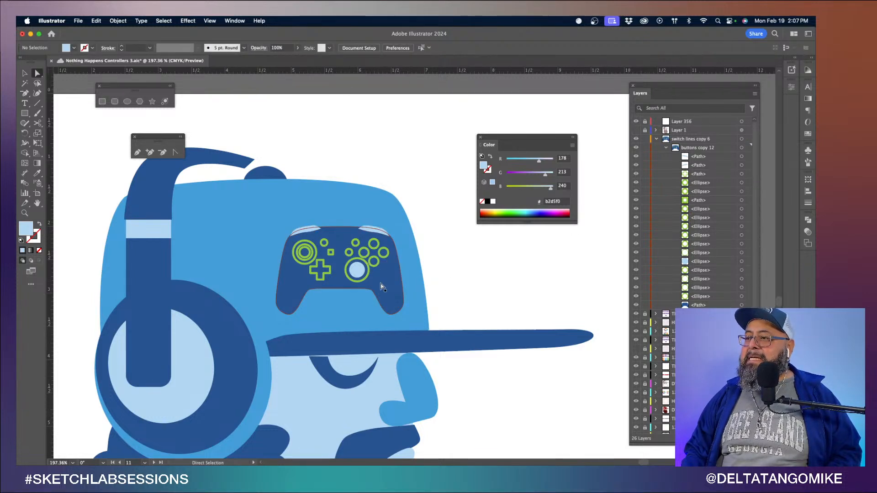
pyautogui.click(368, 281)
pyautogui.press('Delete')
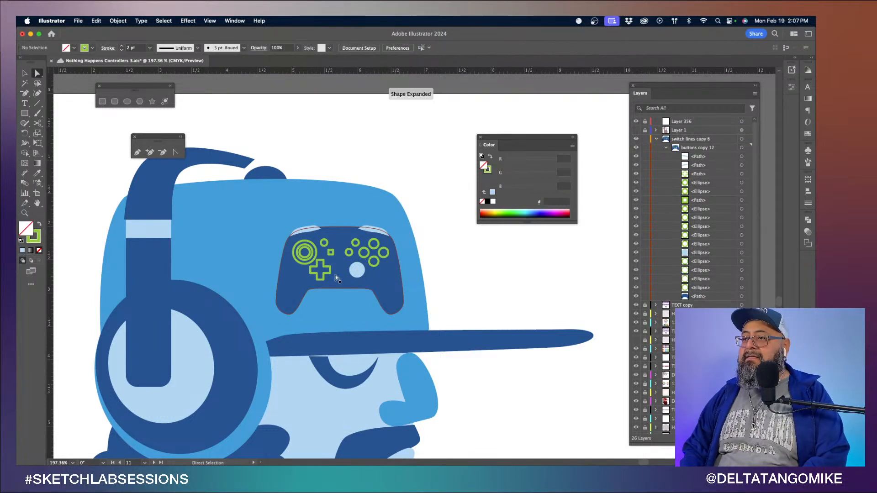
# Zoom in and delete the three green rings on the left stick
pyautogui.press('super+equal')
pyautogui.press('super+equal')
pyautogui.press('super+equal')
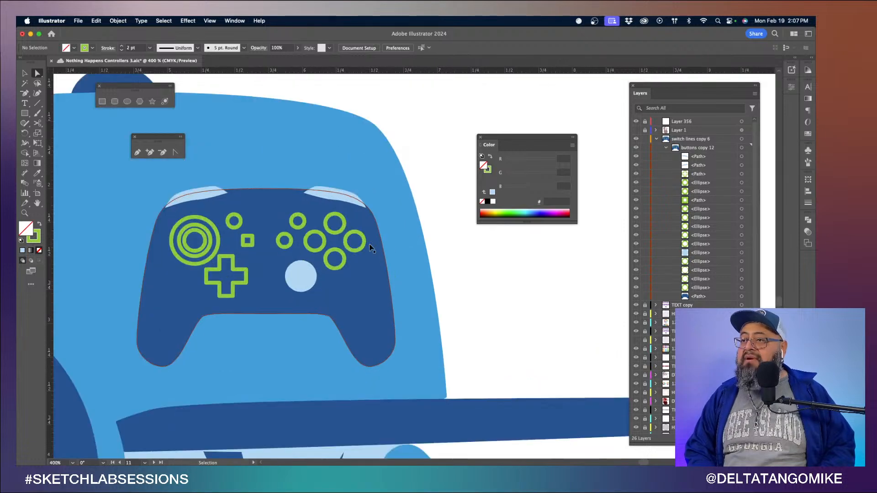
pyautogui.click(194, 265)
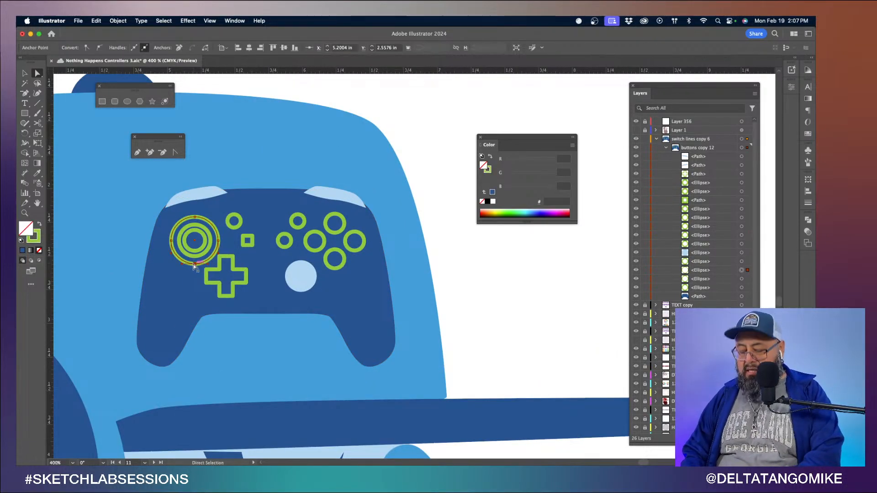
pyautogui.press('Delete')
pyautogui.click(197, 255)
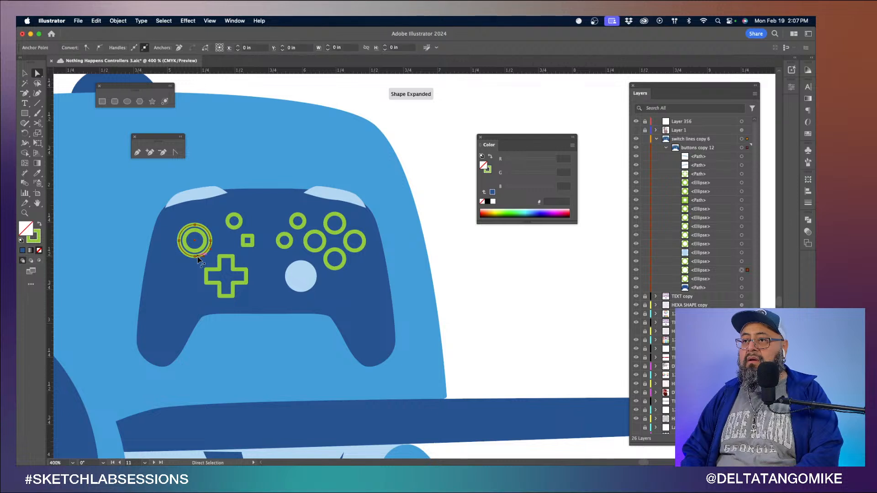
pyautogui.press('Delete')
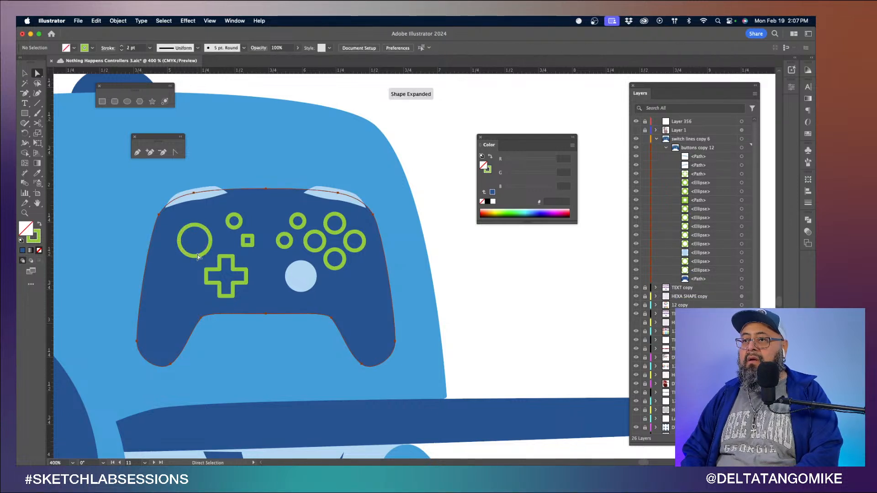
pyautogui.click(200, 252)
pyautogui.press('Delete')
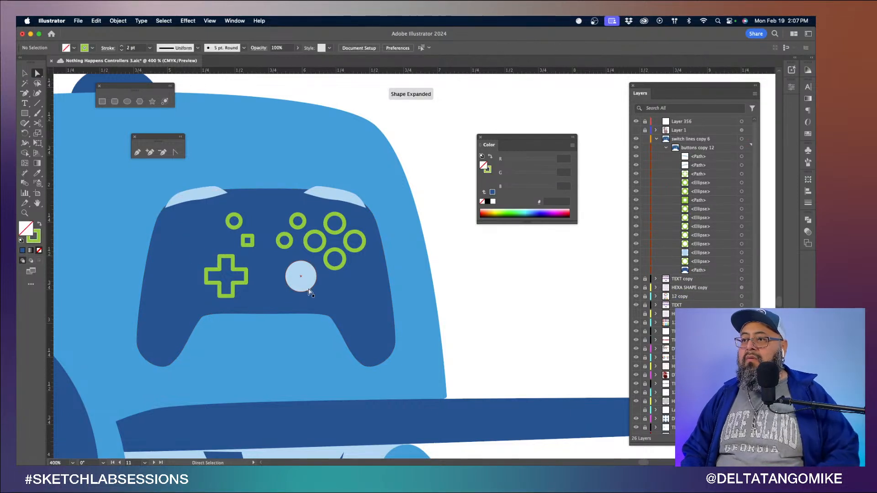
# Copy the light-blue circle onto the left stick, fill the cross with it, and delete the top-middle ring
pyautogui.moveTo(302, 287); pyautogui.dragTo(205, 249)
pyautogui.click(240, 271)
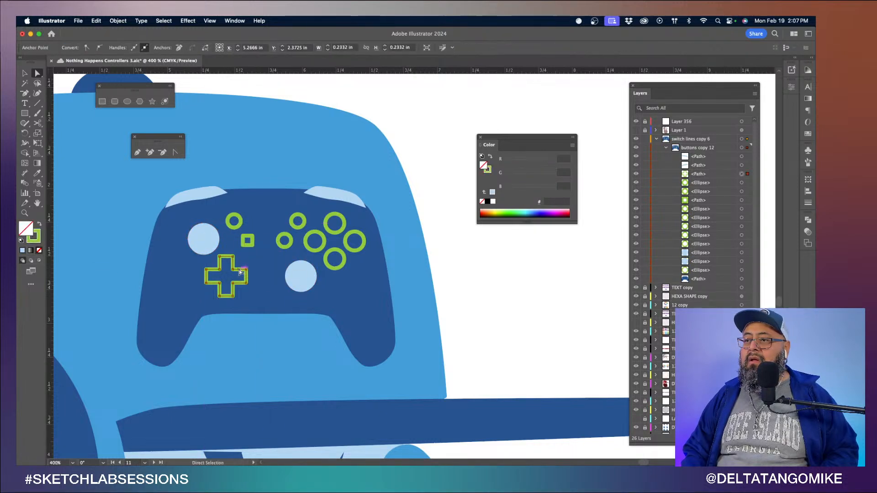
pyautogui.click(194, 235)
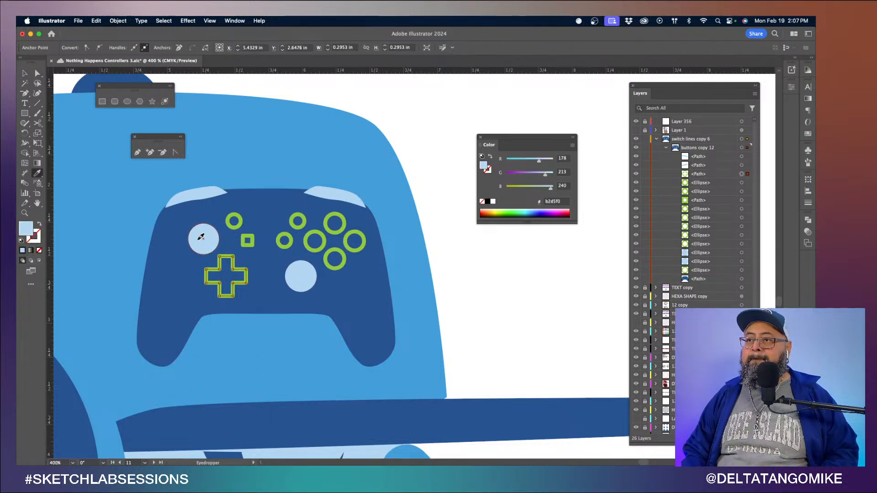
pyautogui.click(38, 73)
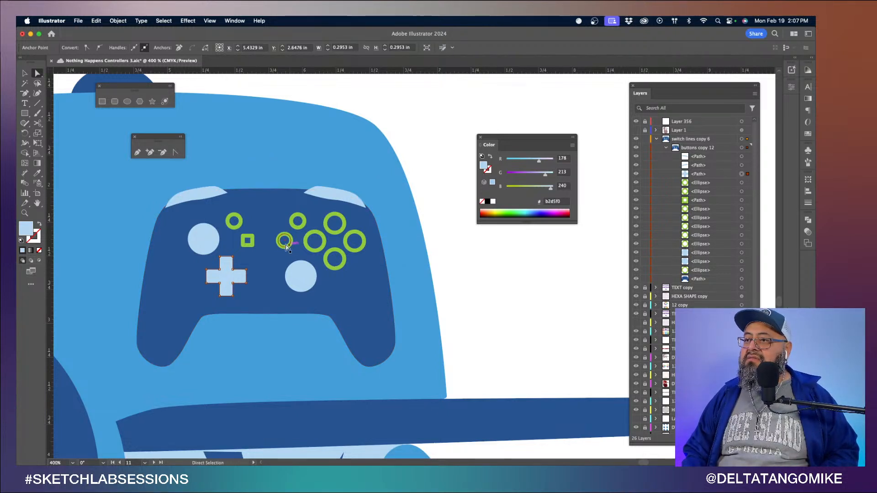
pyautogui.click(302, 224)
pyautogui.press('Delete')
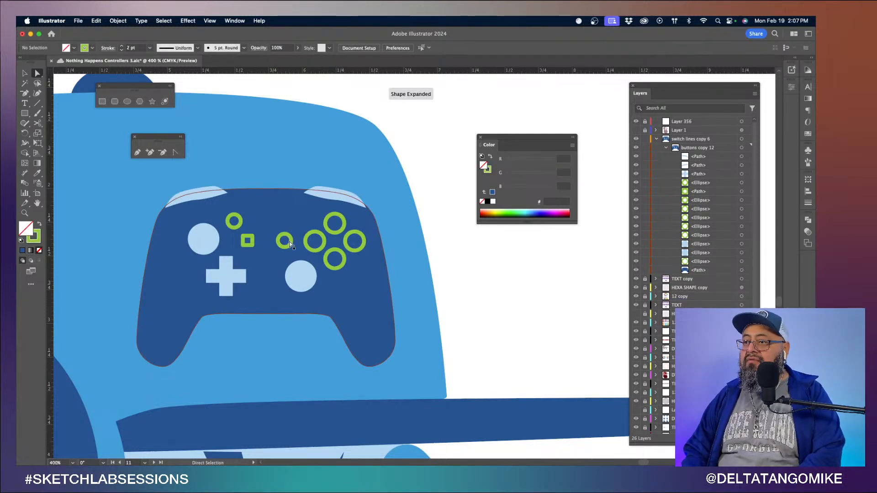
# Delete the two leftover small green rings and the small green square
pyautogui.click(289, 243)
pyautogui.press('Delete')
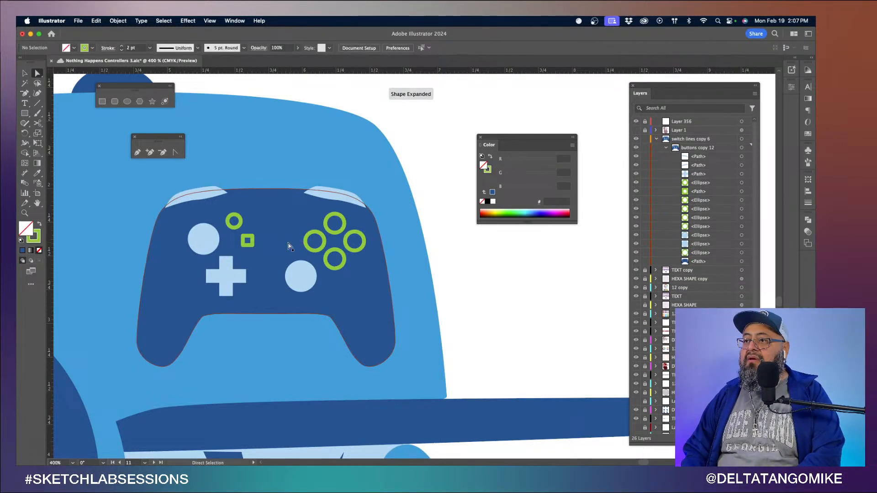
pyautogui.click(246, 241)
pyautogui.press('Delete')
pyautogui.click(241, 227)
pyautogui.press('Delete')
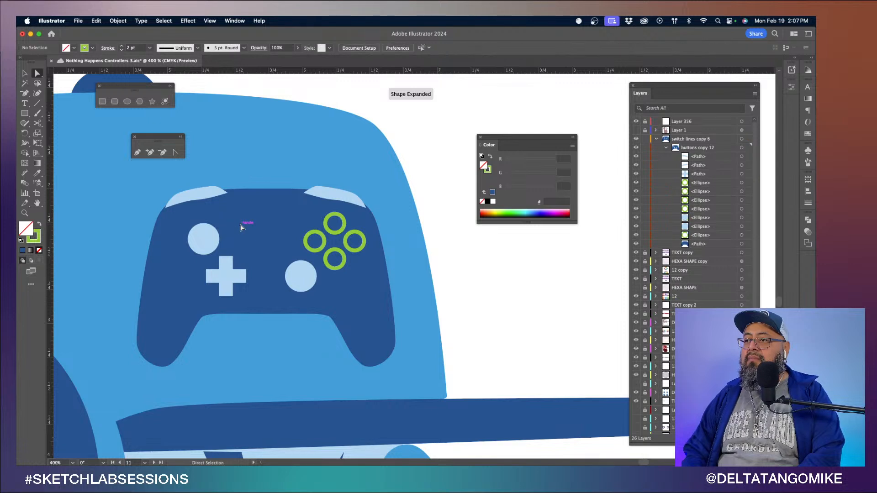
# Fill the four face-button rings with solid medium blue
pyautogui.click(350, 249)
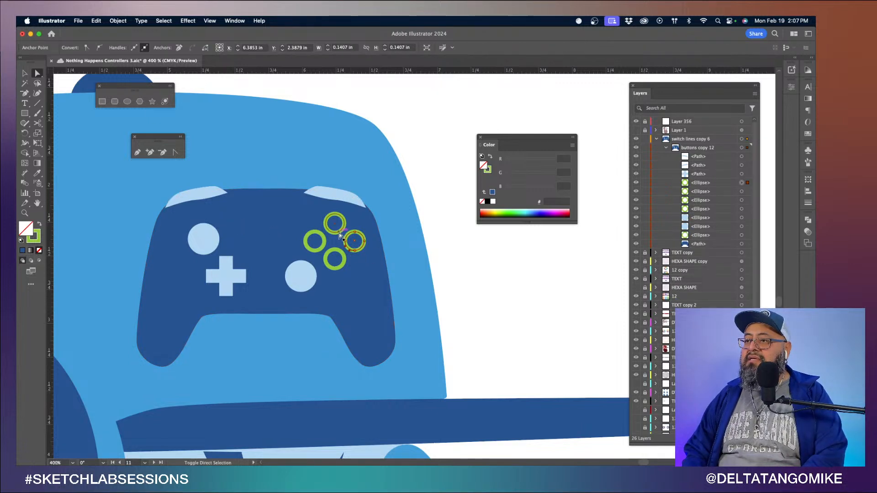
pyautogui.keyDown('shift'); pyautogui.click(341, 231); pyautogui.keyUp('shift')
pyautogui.keyDown('shift'); pyautogui.click(324, 241); pyautogui.keyUp('shift')
pyautogui.keyDown('shift'); pyautogui.click(329, 257); pyautogui.keyUp('shift')
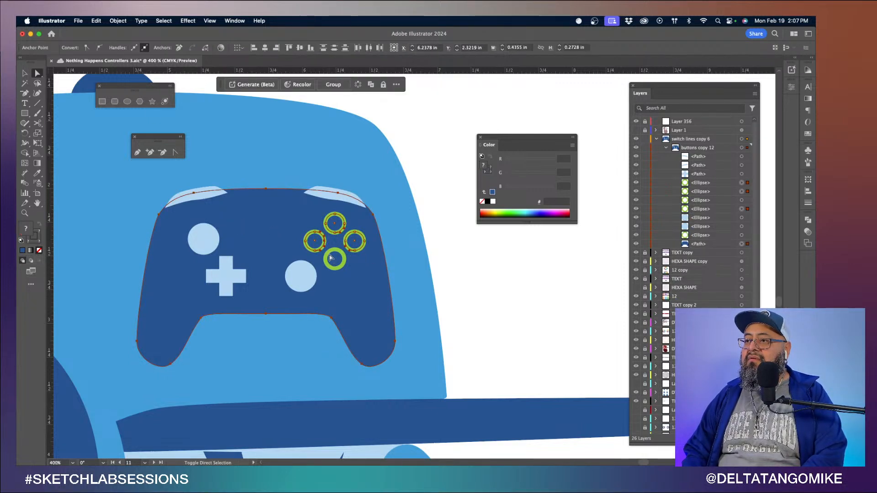
pyautogui.keyDown('shift'); pyautogui.click(327, 257); pyautogui.keyUp('shift')
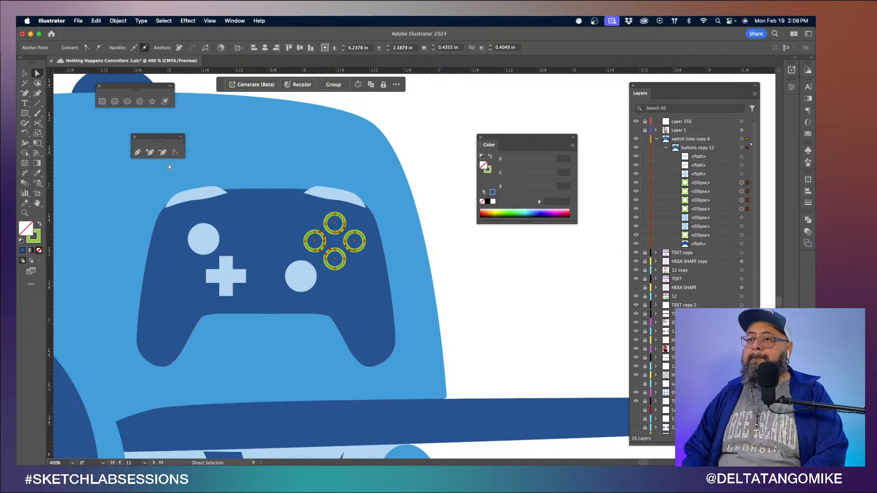
pyautogui.click(38, 173)
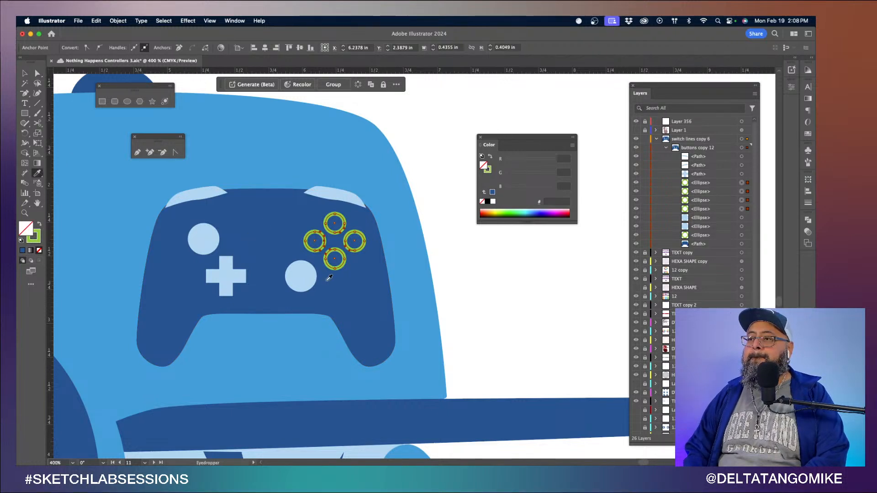
pyautogui.scroll(-3, 328, 277)
pyautogui.click(383, 390)
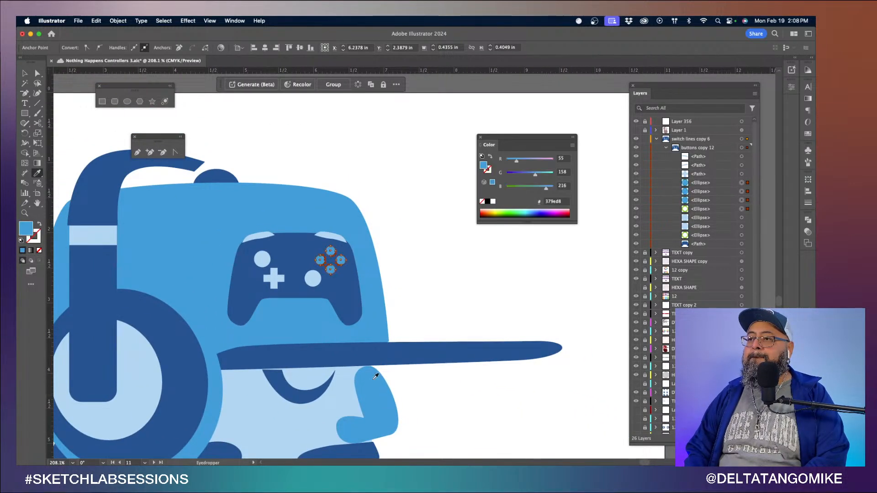
# Recolour the D-pad the same medium blue as the face buttons
pyautogui.press('a')
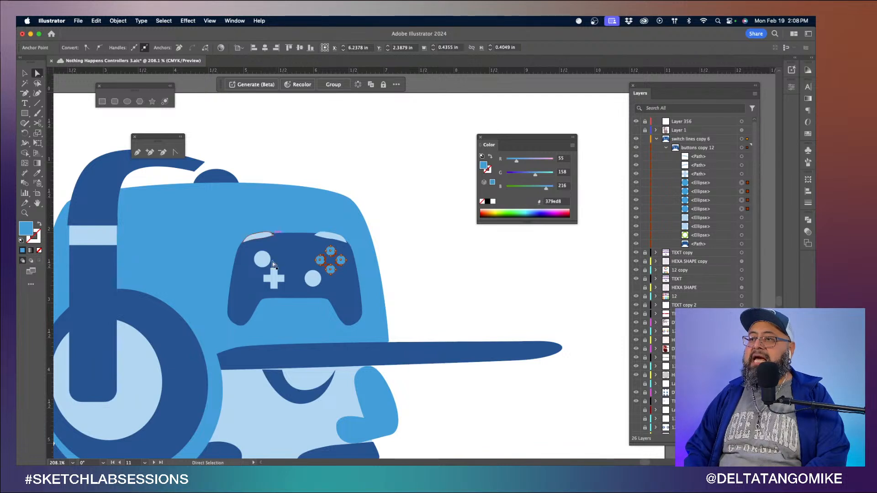
pyautogui.click(276, 283)
pyautogui.click(38, 173)
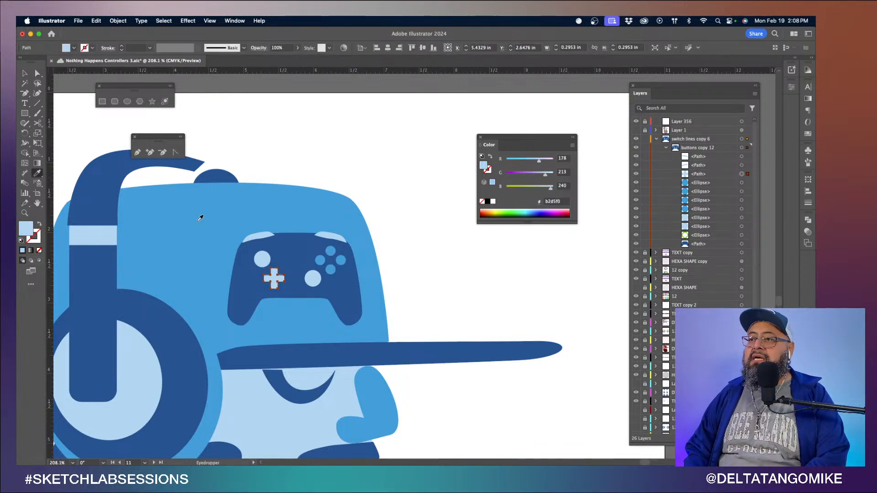
pyautogui.click(198, 215)
# Shrink the controller slightly, rotate it clockwise, and move it up and right on the cap
pyautogui.press('v')
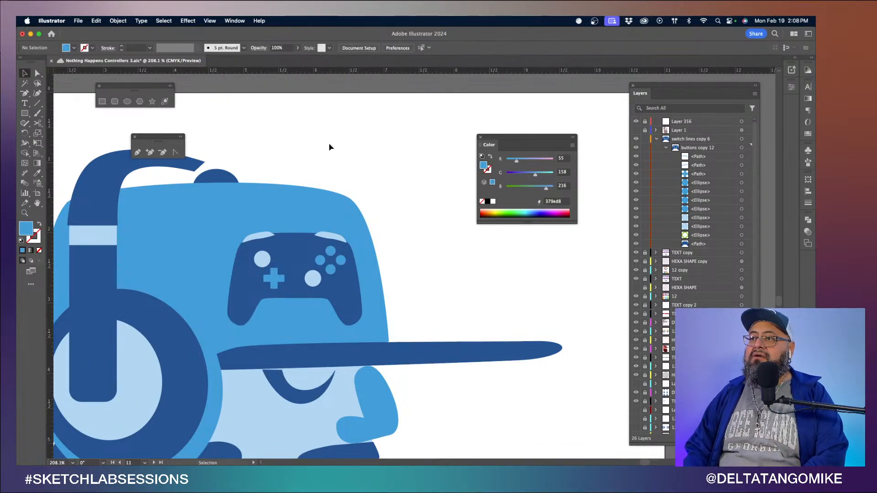
pyautogui.click(329, 145)
pyautogui.scroll(-3, 329, 147)
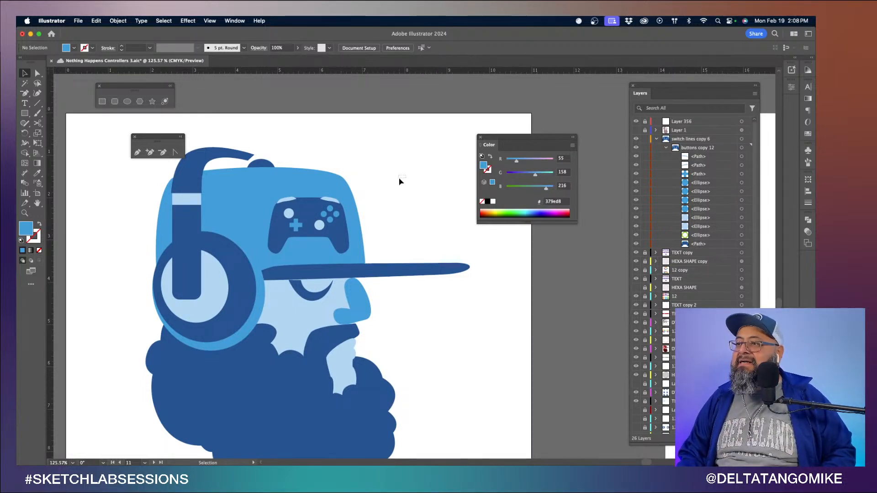
pyautogui.moveTo(405, 175); pyautogui.dragTo(265, 256)
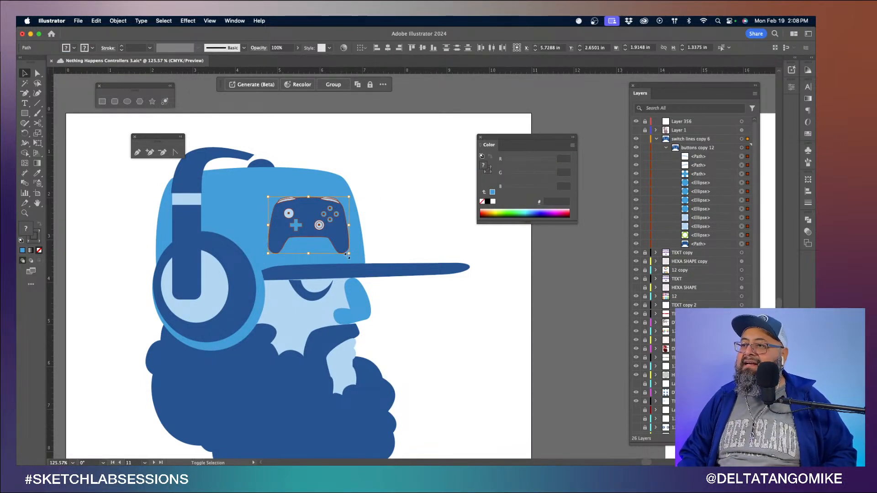
pyautogui.moveTo(350, 254)
pyautogui.mouseDown()
pyautogui.moveTo(331, 238)
pyautogui.moveTo(341, 250)
pyautogui.mouseUp()
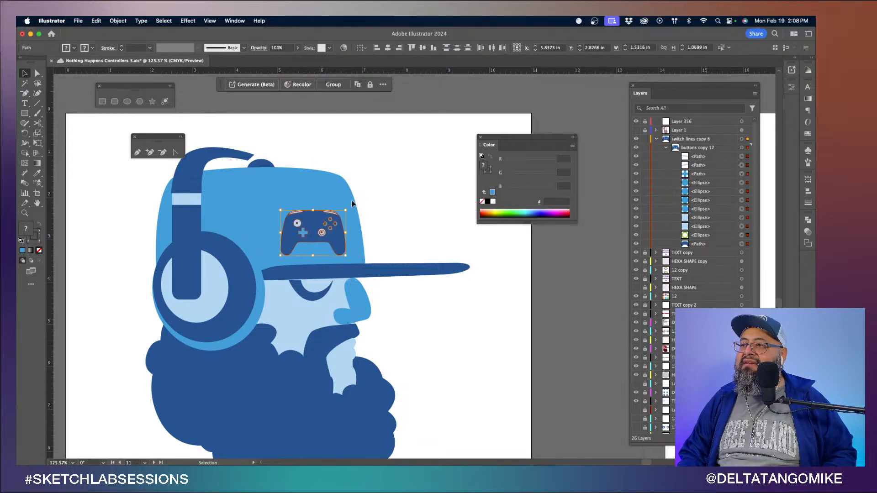
pyautogui.moveTo(348, 205); pyautogui.dragTo(367, 216)
pyautogui.moveTo(332, 245); pyautogui.dragTo(366, 230)
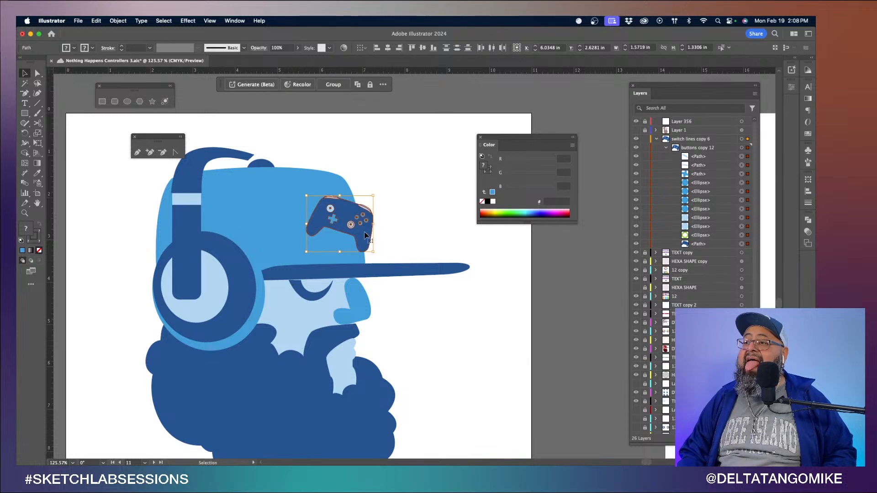
pyautogui.click(395, 183)
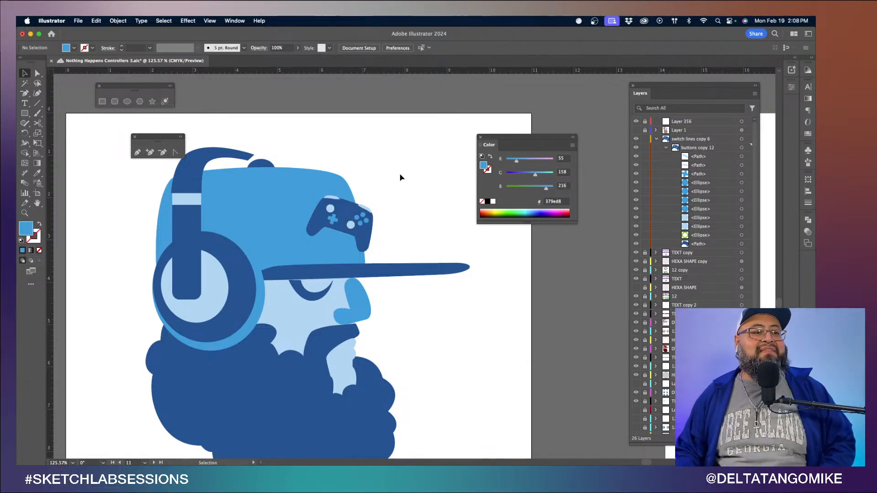
# Enlarge the controller, tilt it further clockwise, and reposition it on the cap's front
pyautogui.moveTo(399, 215); pyautogui.dragTo(315, 273)
pyautogui.moveTo(306, 195); pyautogui.dragTo(290, 182)
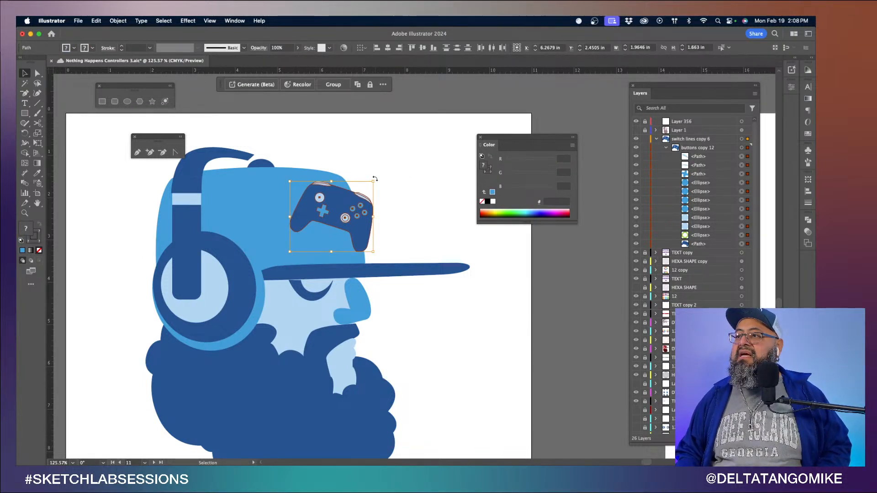
pyautogui.moveTo(374, 178); pyautogui.dragTo(382, 190)
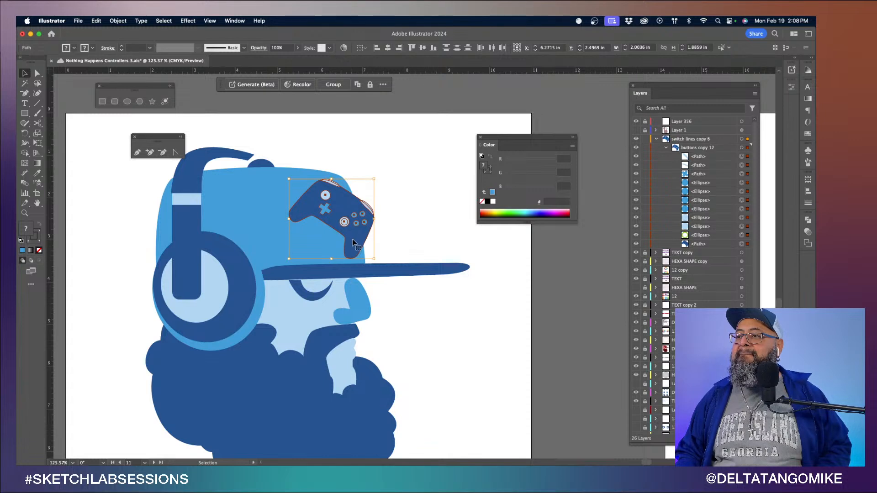
pyautogui.moveTo(353, 239)
pyautogui.mouseDown()
pyautogui.moveTo(363, 239)
pyautogui.moveTo(337, 242)
pyautogui.mouseUp()
pyautogui.click(370, 223)
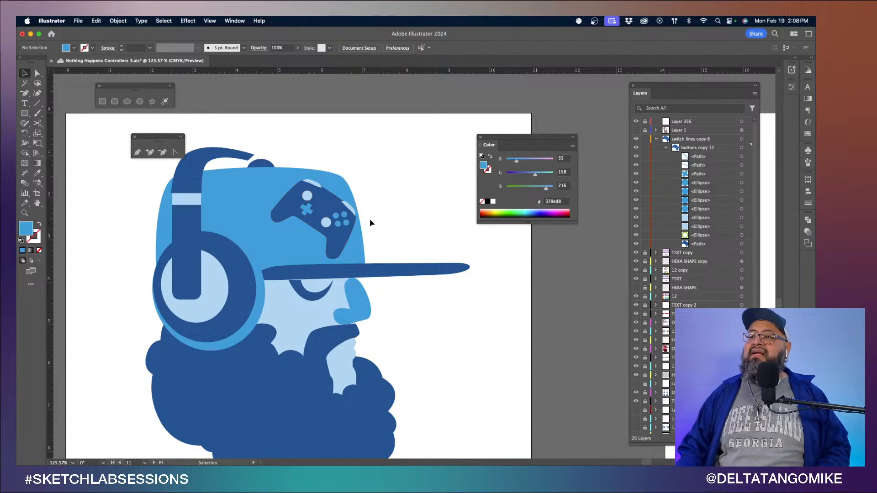
# Resize the controller proportionally and move it left over the face
pyautogui.scroll(-3, 369, 223)
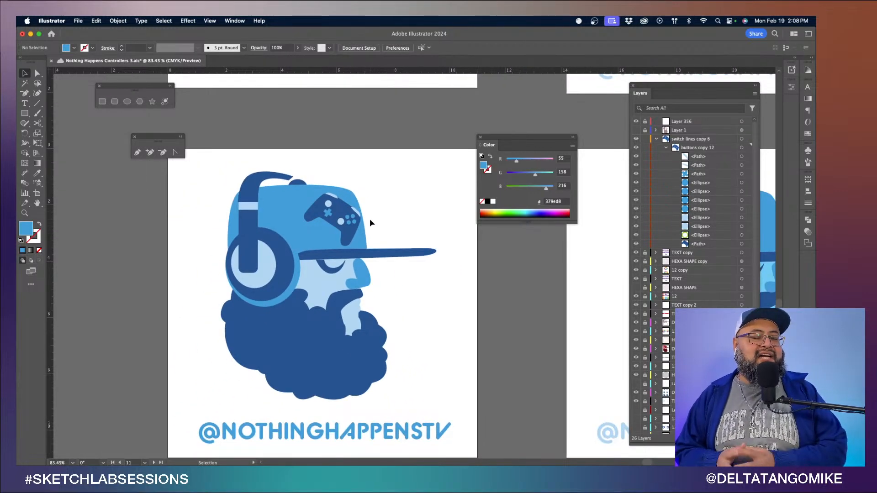
pyautogui.hscroll(3, 370, 223)
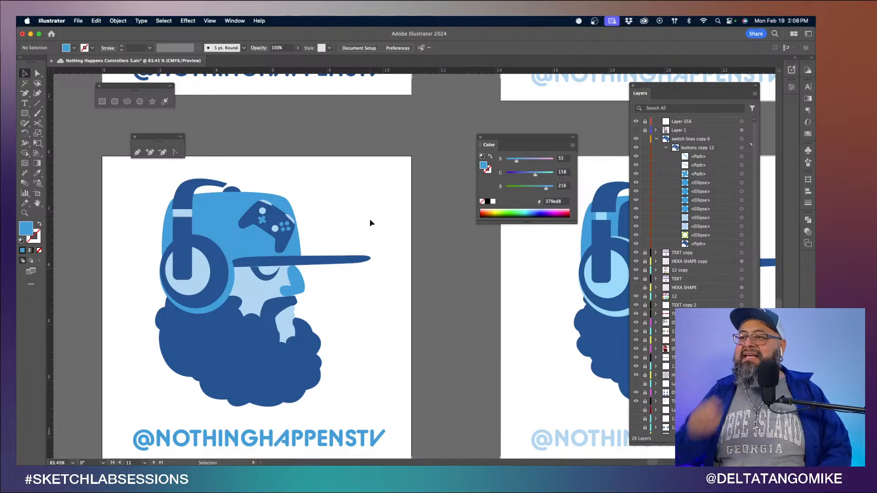
pyautogui.click(266, 225)
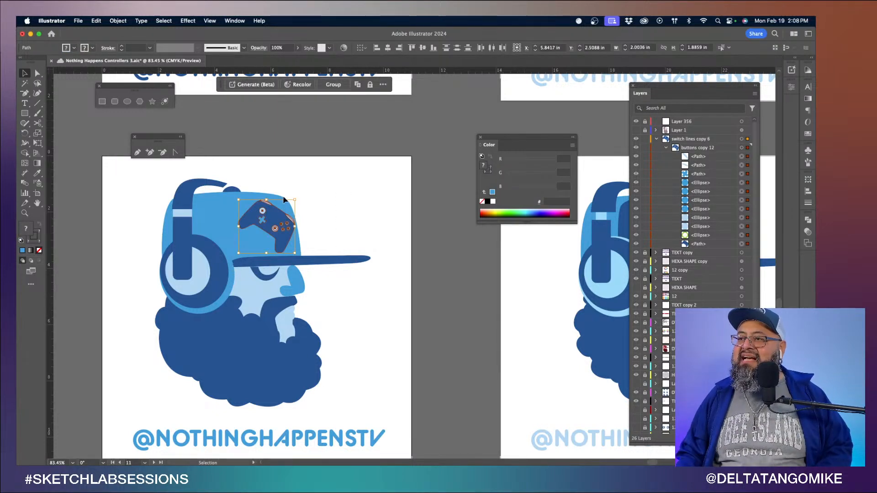
pyautogui.moveTo(293, 201); pyautogui.dragTo(402, 357)
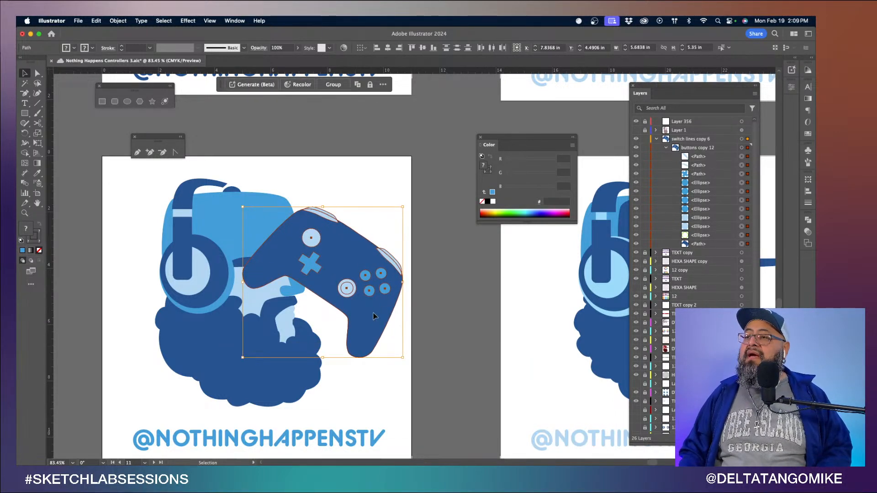
pyautogui.moveTo(374, 313); pyautogui.dragTo(343, 316)
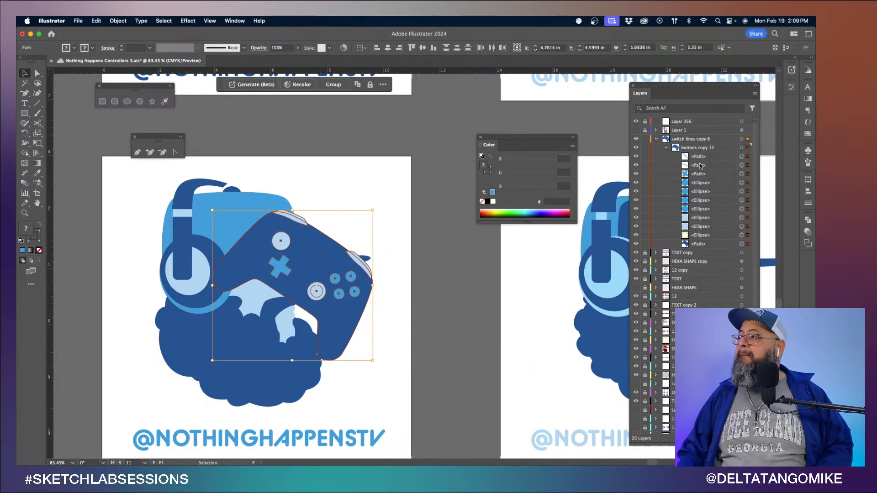
# Try moving switch lines copy 6 lower in the stack, undo it, then shrink and tilt the controller
pyautogui.click(656, 140)
pyautogui.moveTo(683, 142); pyautogui.dragTo(698, 323)
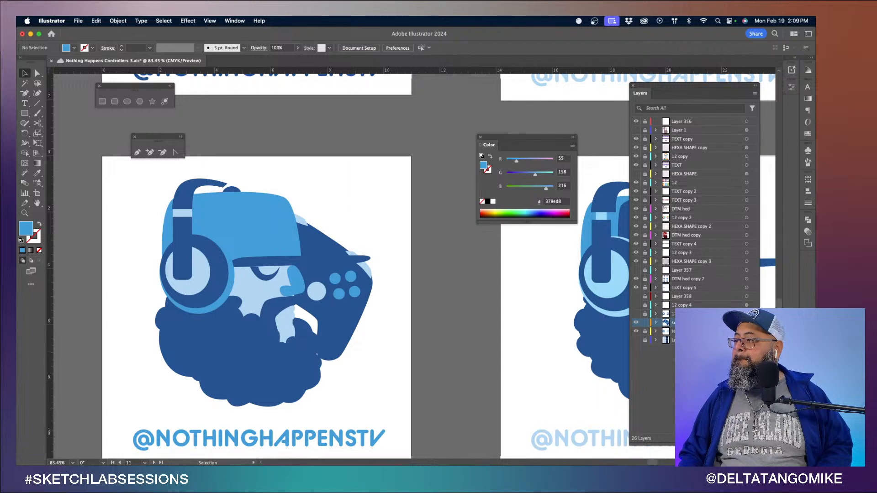
pyautogui.click(746, 322)
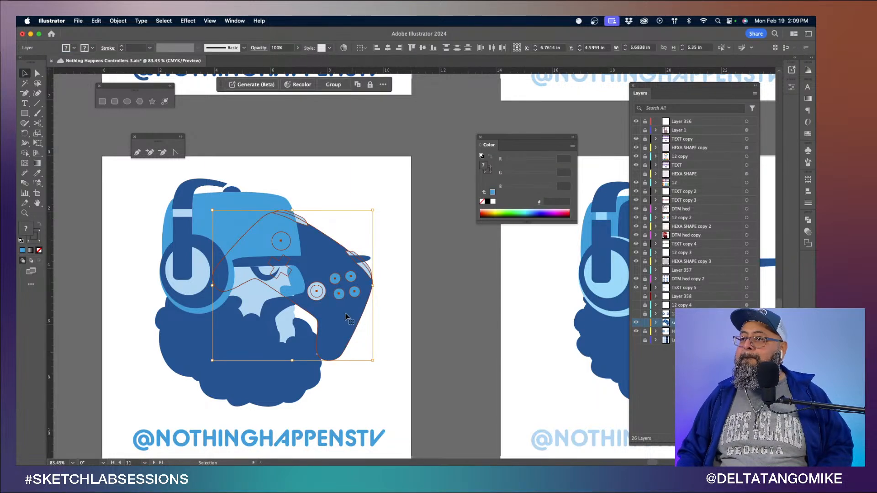
pyautogui.moveTo(346, 315); pyautogui.dragTo(364, 317)
pyautogui.press('super+z')
pyautogui.press('super+z')
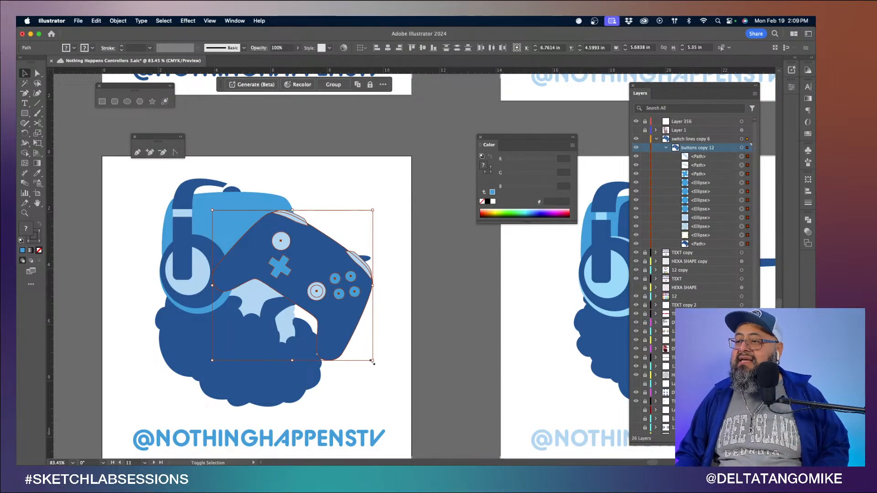
pyautogui.moveTo(372, 360); pyautogui.dragTo(264, 259)
pyautogui.moveTo(269, 206)
pyautogui.mouseDown()
pyautogui.moveTo(279, 216)
pyautogui.moveTo(221, 200)
pyautogui.moveTo(257, 215)
pyautogui.mouseUp()
# Shrink the controller a little and rotate it level on the cap's front panel
pyautogui.click(368, 213)
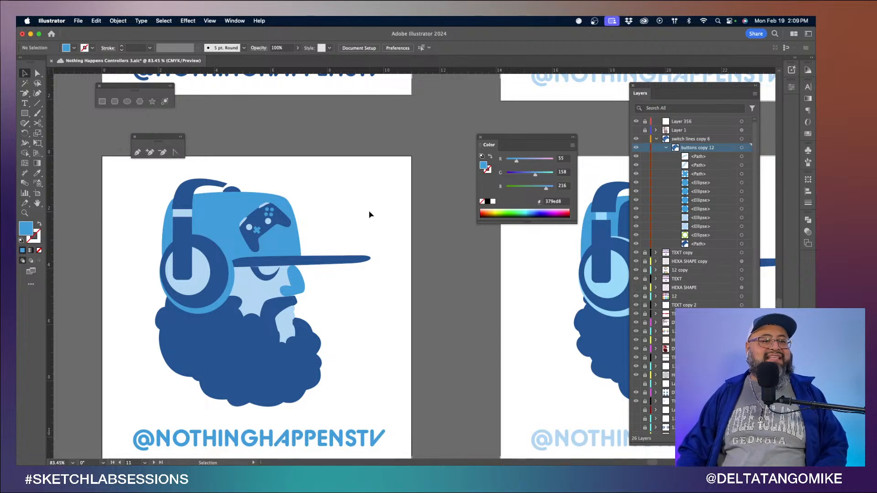
pyautogui.moveTo(232, 261); pyautogui.dragTo(204, 286)
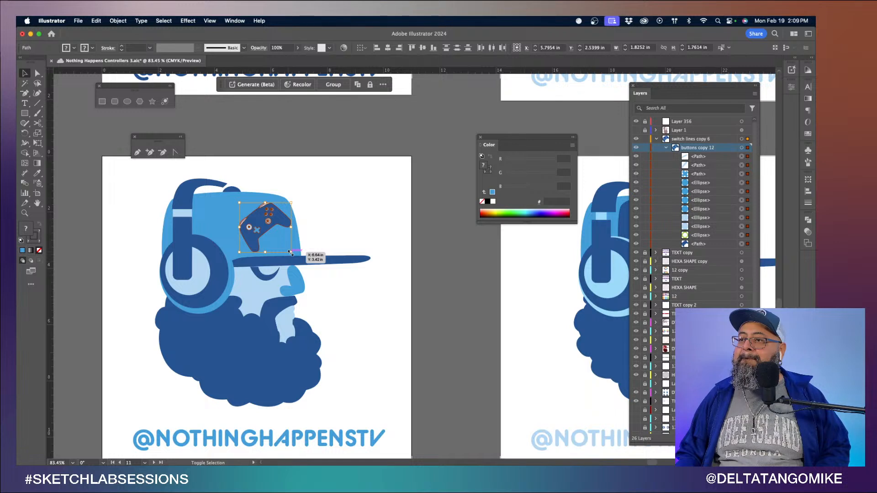
pyautogui.moveTo(290, 252); pyautogui.dragTo(288, 249)
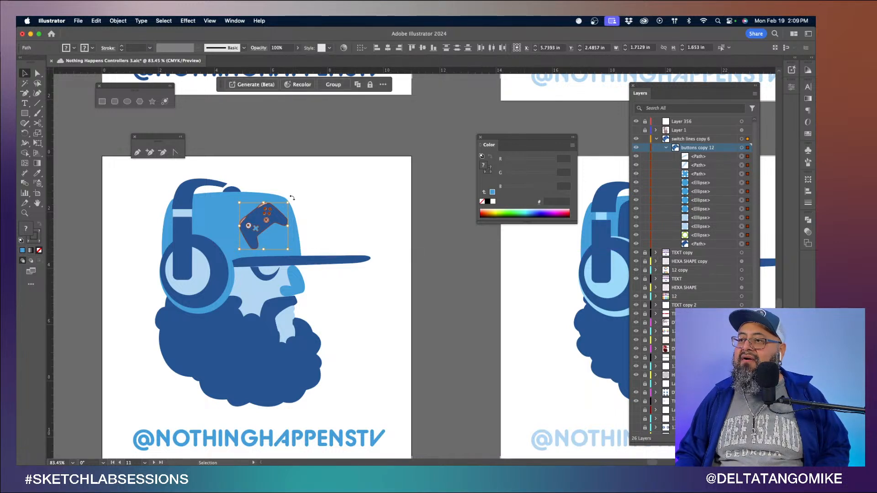
pyautogui.moveTo(292, 198); pyautogui.dragTo(286, 225)
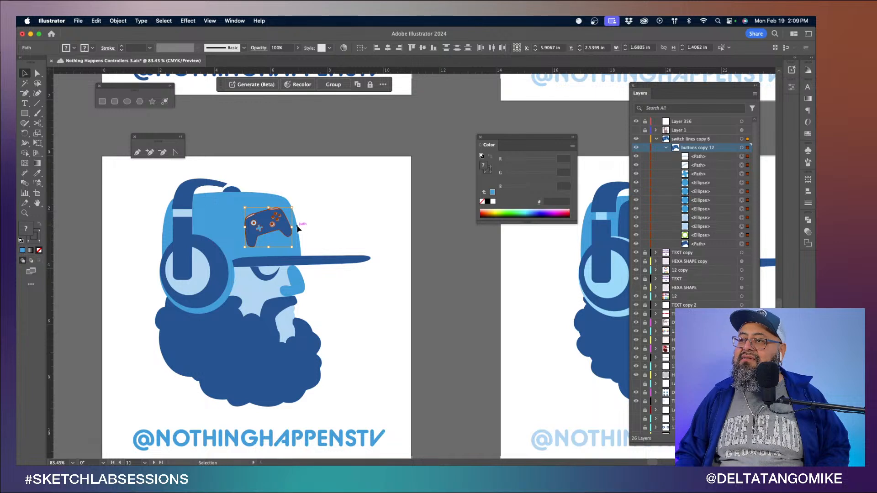
pyautogui.click(334, 233)
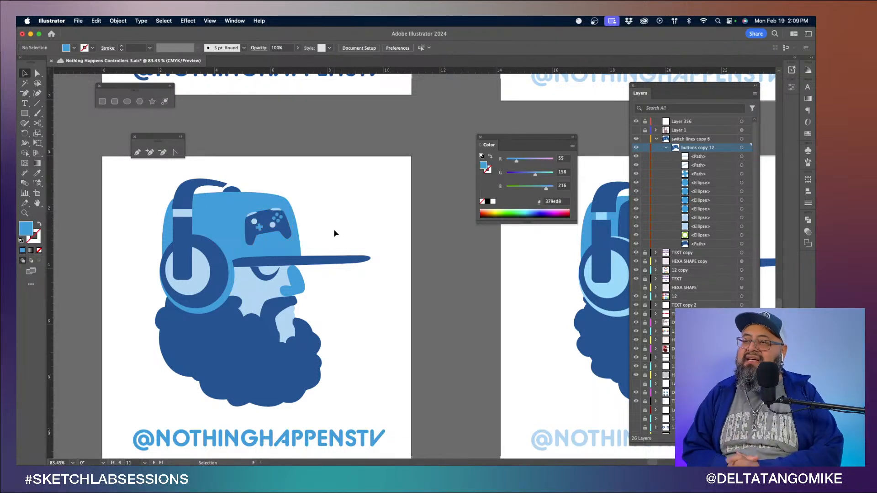
pyautogui.moveTo(339, 188); pyautogui.dragTo(220, 256)
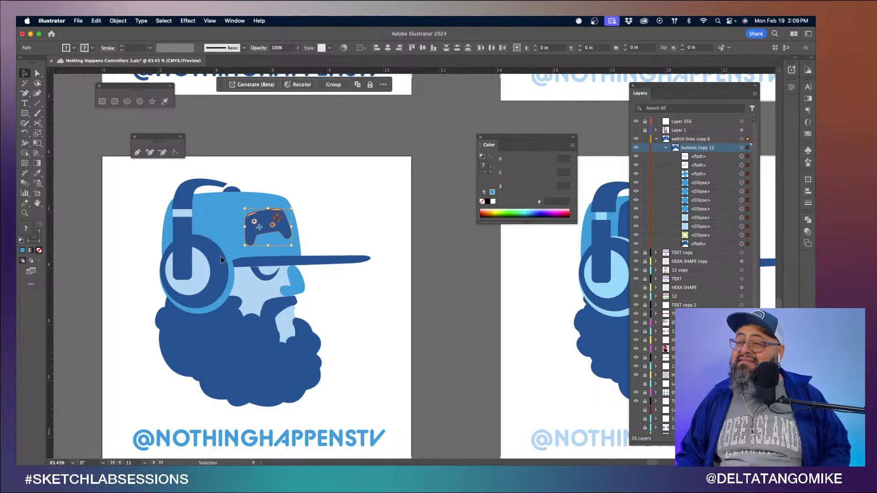
pyautogui.click(450, 199)
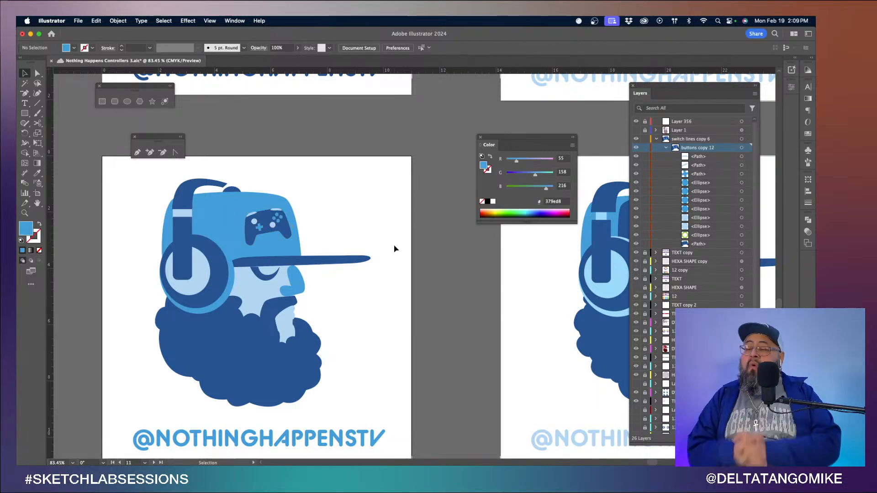
pyautogui.scroll(-8, 395, 249)
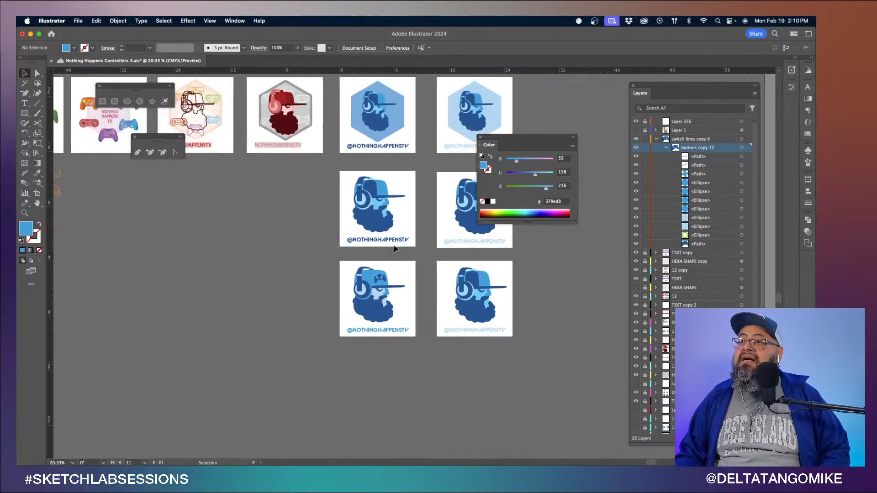
pyautogui.scroll(-1, 395, 248)
pyautogui.scroll(6, 395, 249)
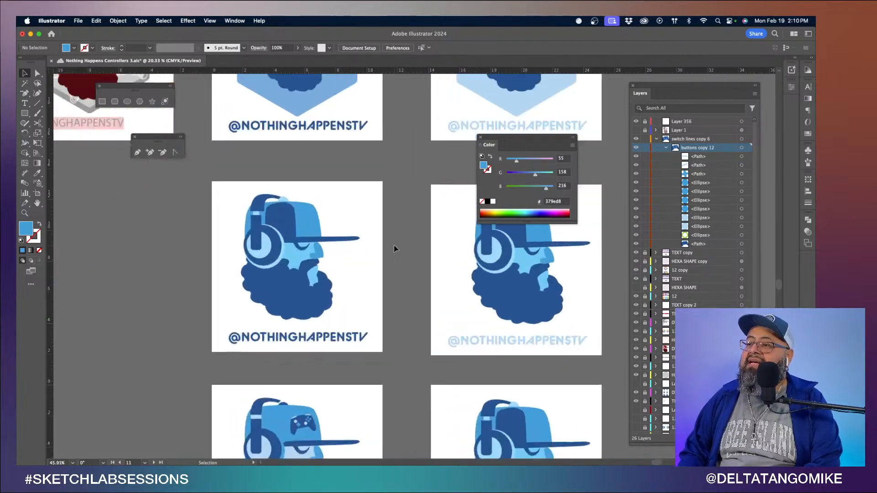
pyautogui.scroll(-5, 395, 248)
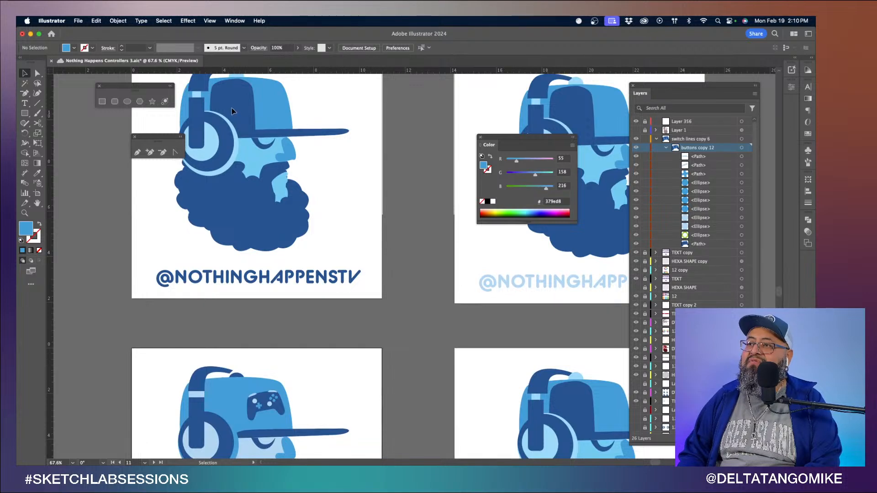
pyautogui.scroll(-5, 362, 248)
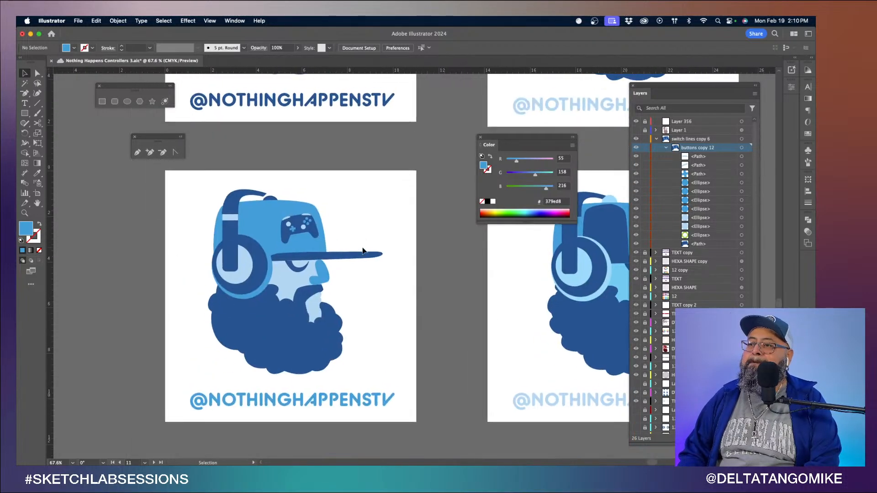
pyautogui.scroll(4, 361, 248)
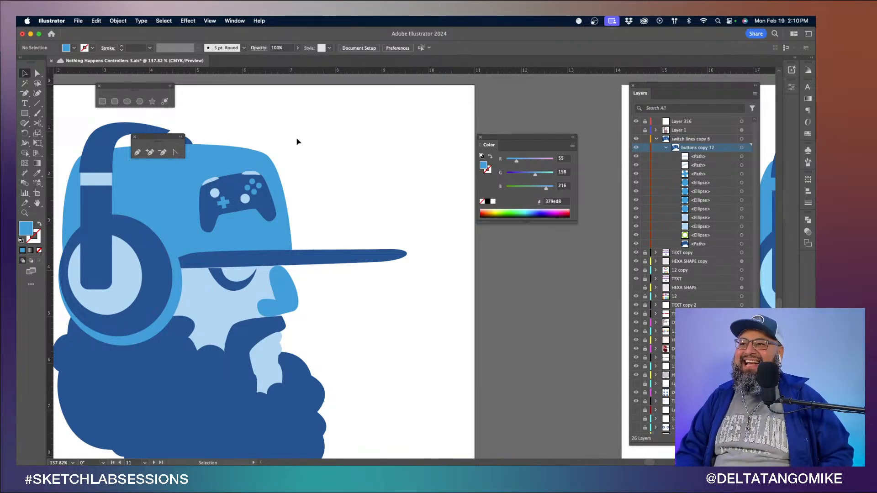
# Nudge the selected controller slightly down and right, then deselect and zoom out
pyautogui.press('super+a')
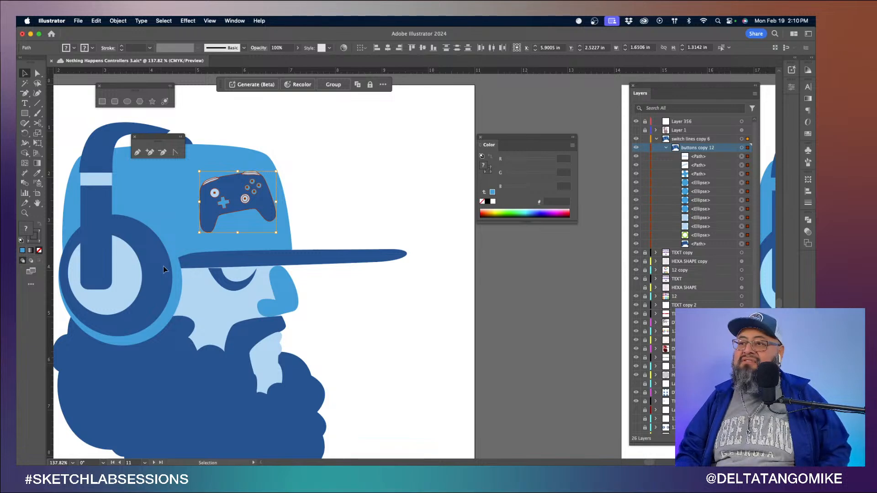
pyautogui.moveTo(256, 204); pyautogui.dragTo(258, 214)
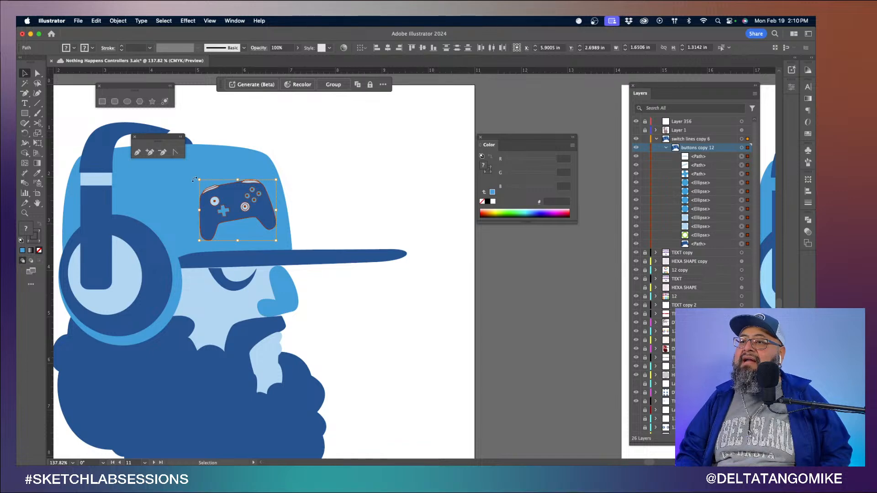
pyautogui.click(377, 170)
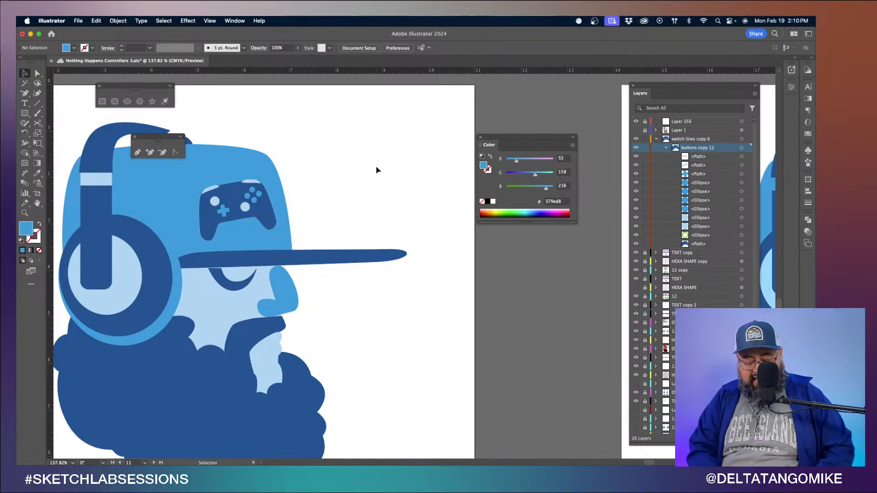
pyautogui.scroll(-5, 378, 170)
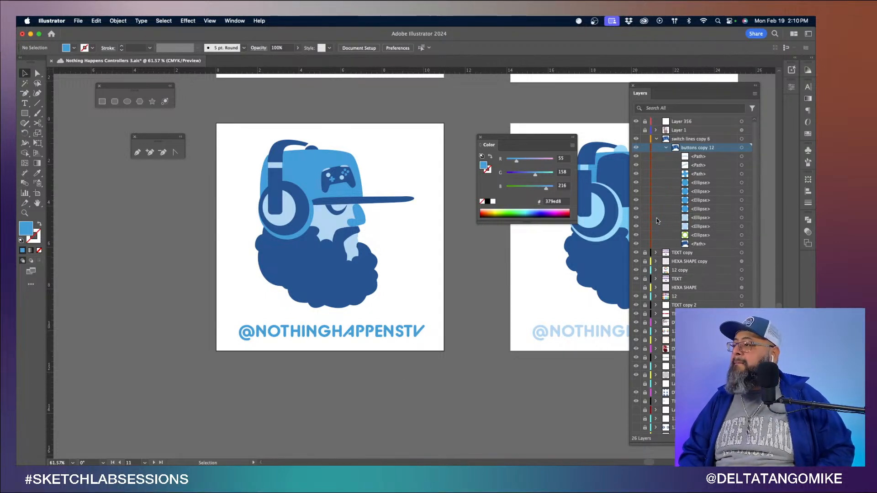
pyautogui.click(656, 140)
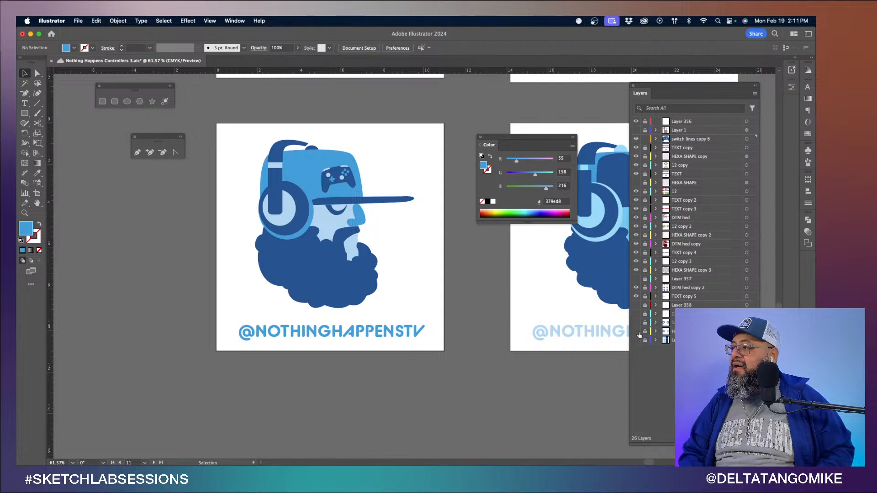
pyautogui.click(635, 288)
pyautogui.click(636, 288)
pyautogui.click(635, 288)
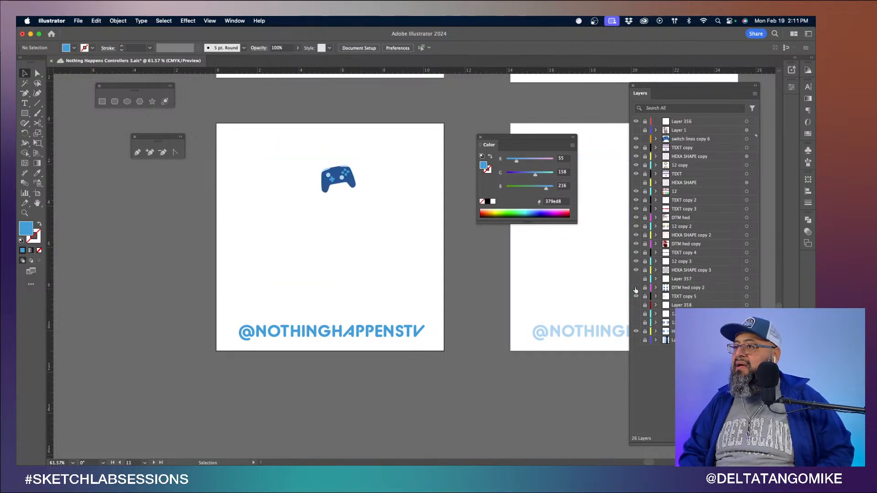
pyautogui.click(636, 288)
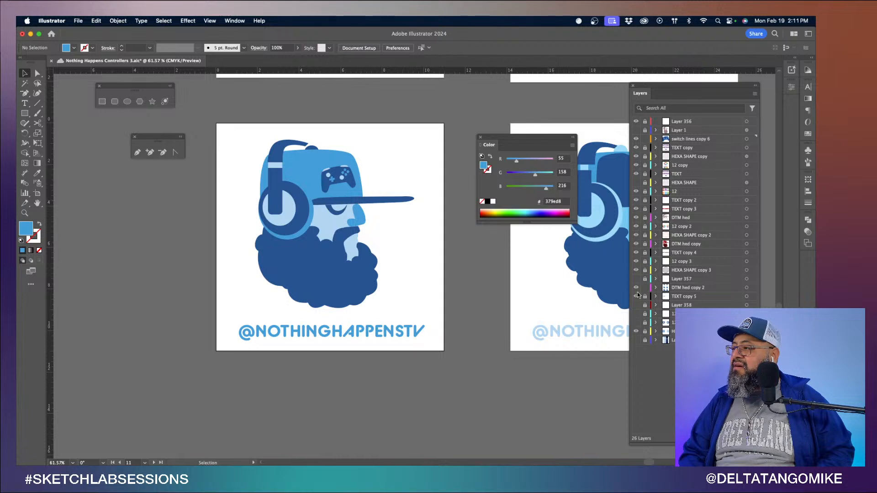
pyautogui.click(636, 296)
pyautogui.click(636, 296)
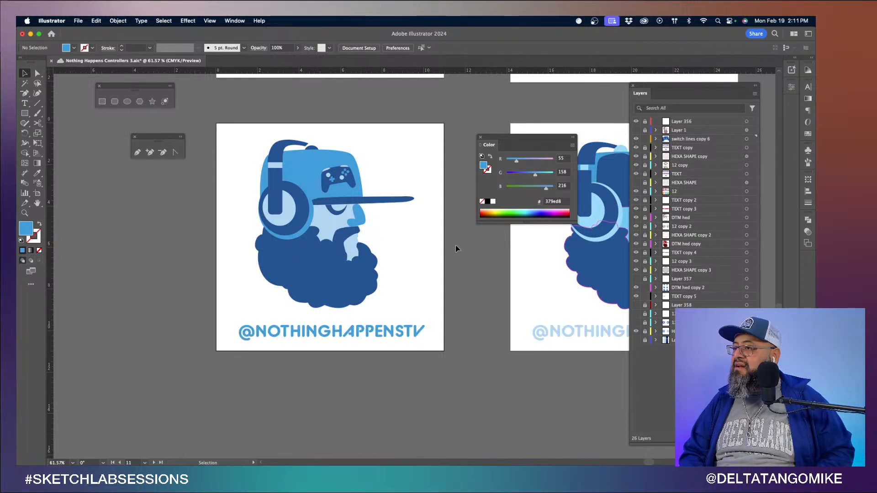
# Enlarge the whole head illustration toward the top right and bottom left
pyautogui.moveTo(218, 110); pyautogui.dragTo(417, 307)
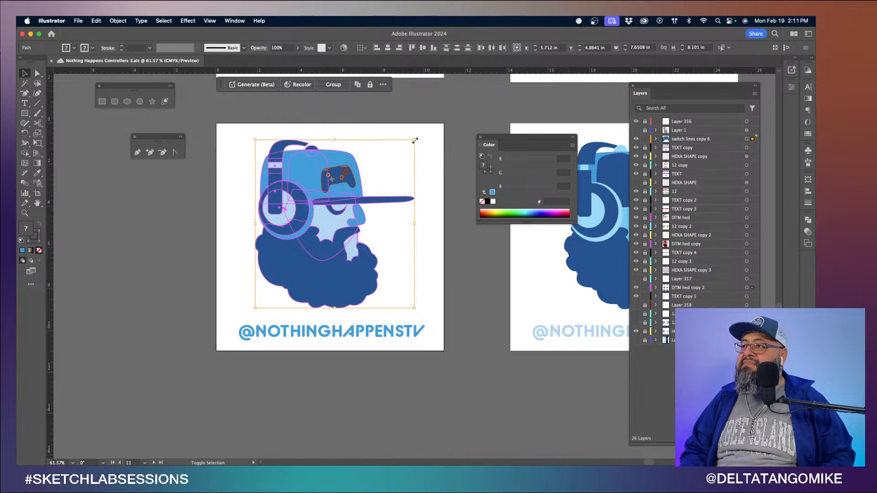
pyautogui.moveTo(414, 139); pyautogui.dragTo(434, 130)
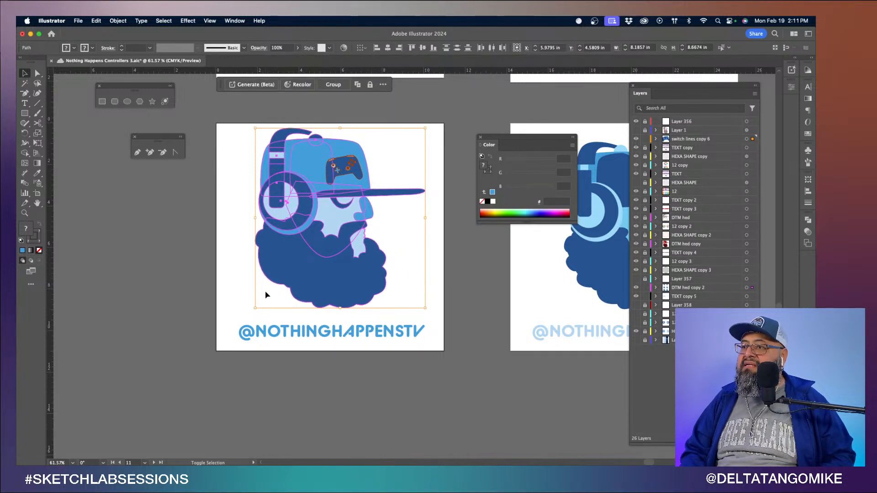
pyautogui.moveTo(254, 307); pyautogui.dragTo(228, 319)
# Shrink the cap brim shape slightly from its top-right corner
pyautogui.click(408, 203)
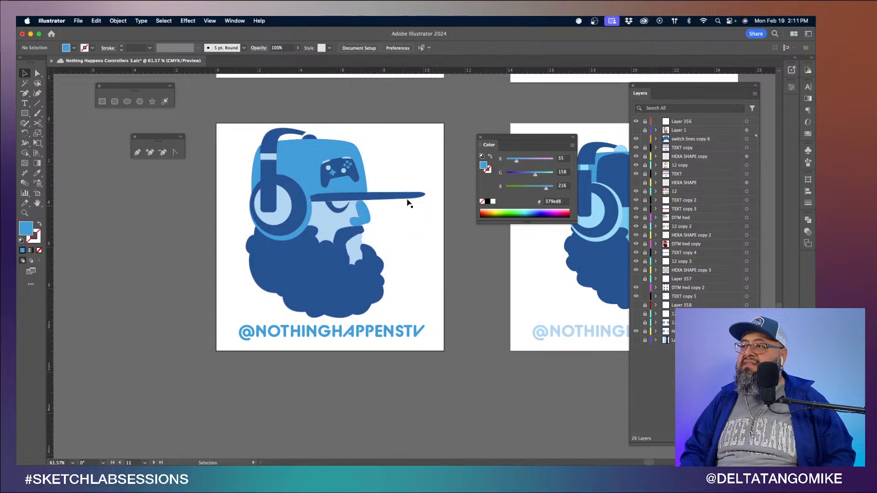
pyautogui.click(419, 196)
pyautogui.moveTo(425, 192)
pyautogui.mouseDown()
pyautogui.moveTo(435, 195)
pyautogui.moveTo(418, 194)
pyautogui.mouseUp()
# Undo the brim resize and round off the brim's tip by adjusting its anchor and handle
pyautogui.press('super+z')
pyautogui.scroll(5, 407, 193)
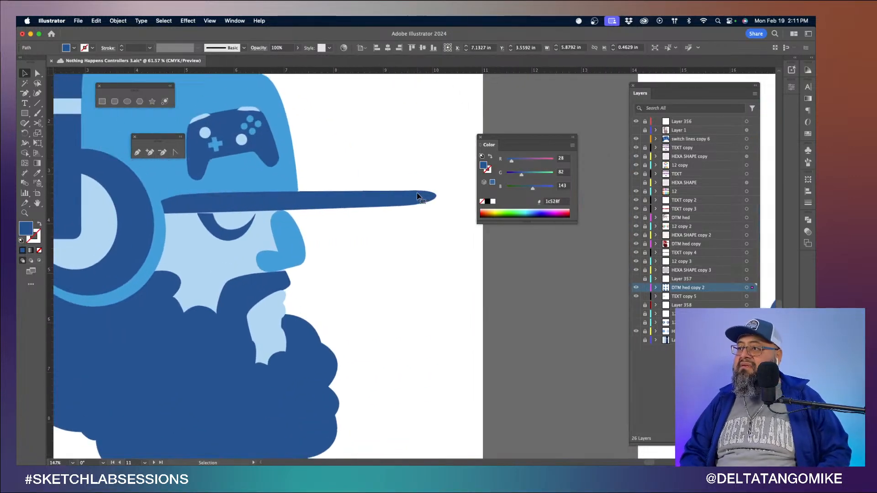
pyautogui.click(38, 74)
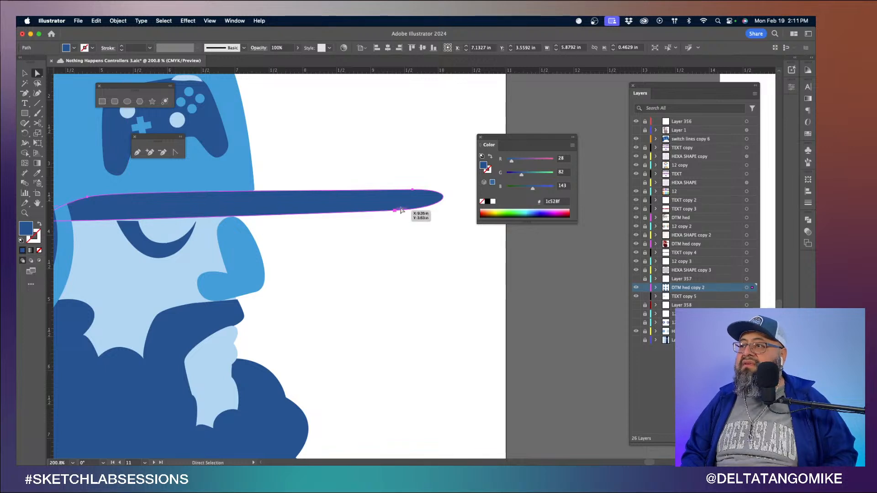
pyautogui.moveTo(396, 213); pyautogui.dragTo(397, 213)
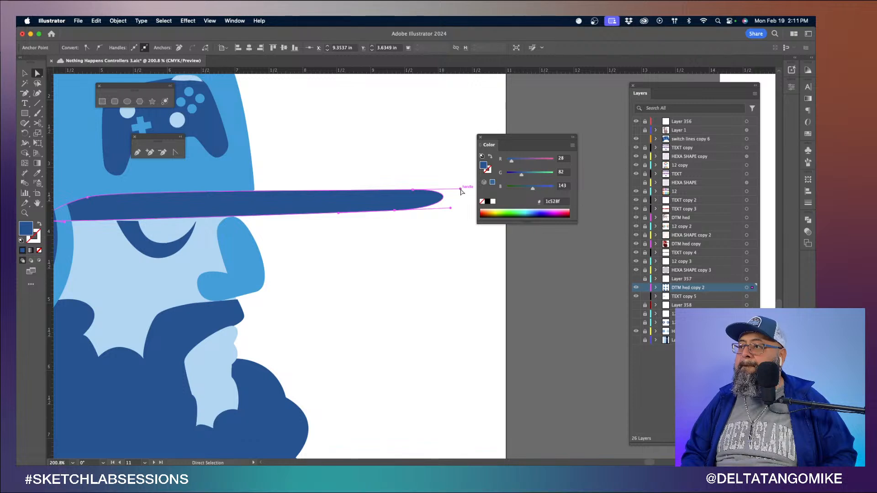
pyautogui.moveTo(461, 189); pyautogui.dragTo(401, 193)
# Shift the whole brim path slightly to the left
pyautogui.click(398, 167)
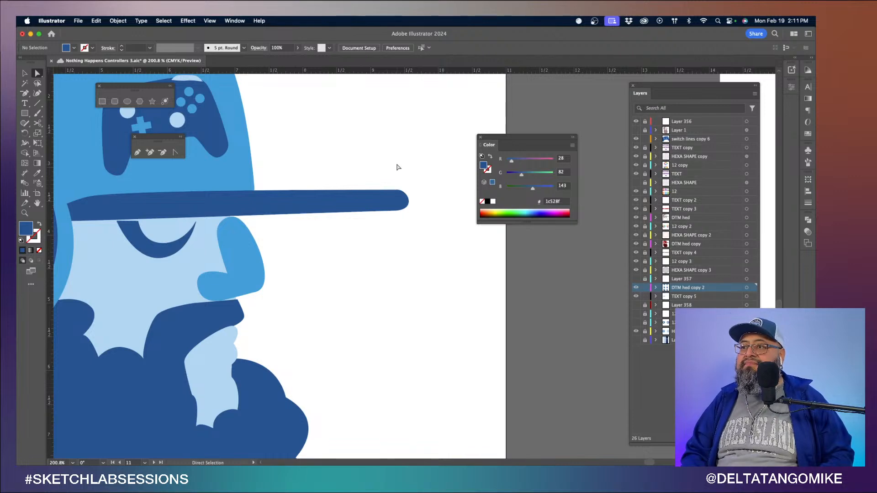
pyautogui.scroll(-5, 397, 168)
pyautogui.scroll(3, 397, 167)
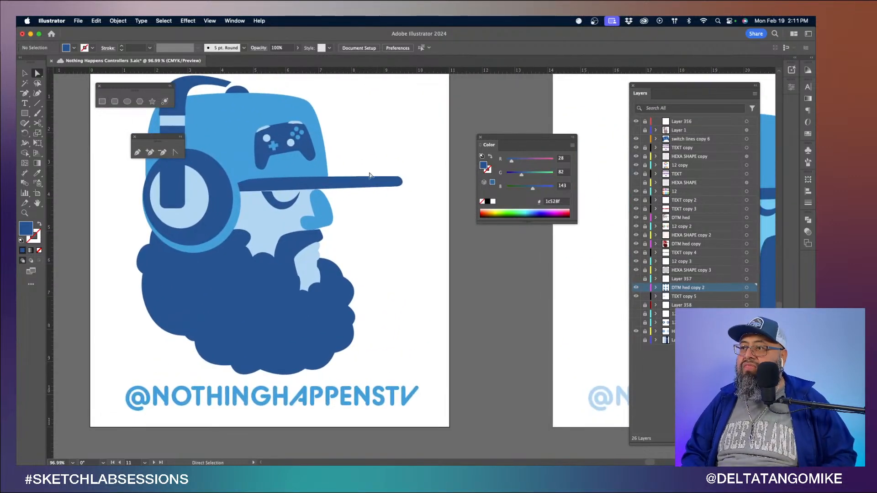
pyautogui.click(365, 183)
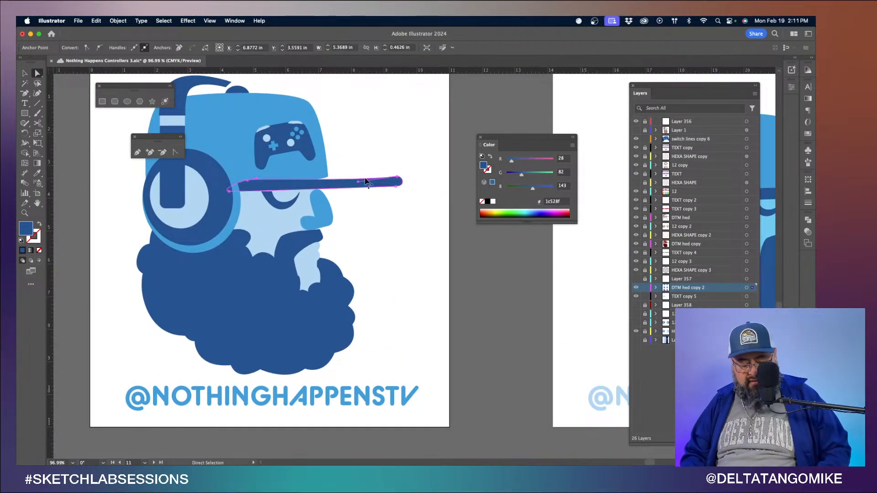
pyautogui.click(361, 184)
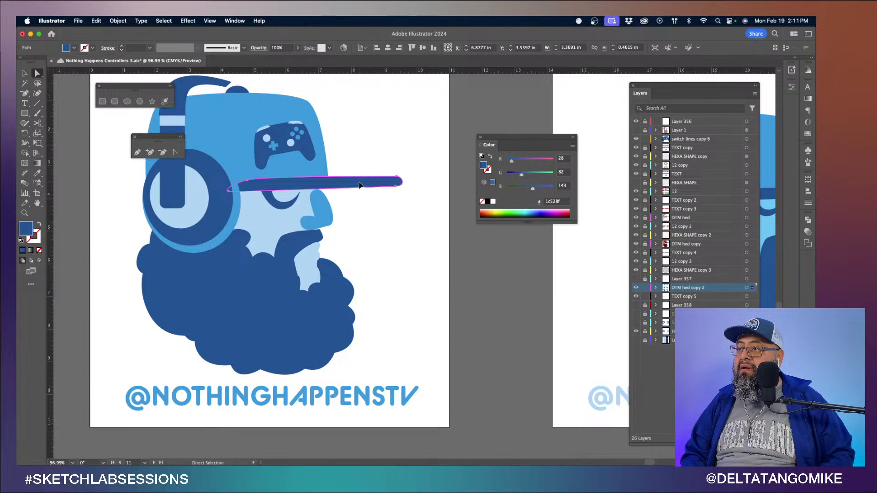
pyautogui.moveTo(359, 185); pyautogui.dragTo(349, 186)
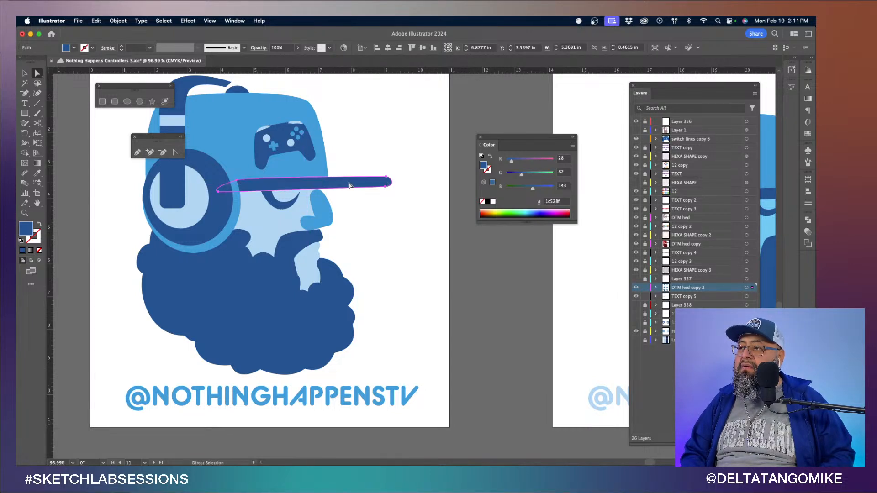
pyautogui.click(401, 157)
pyautogui.scroll(-3, 401, 159)
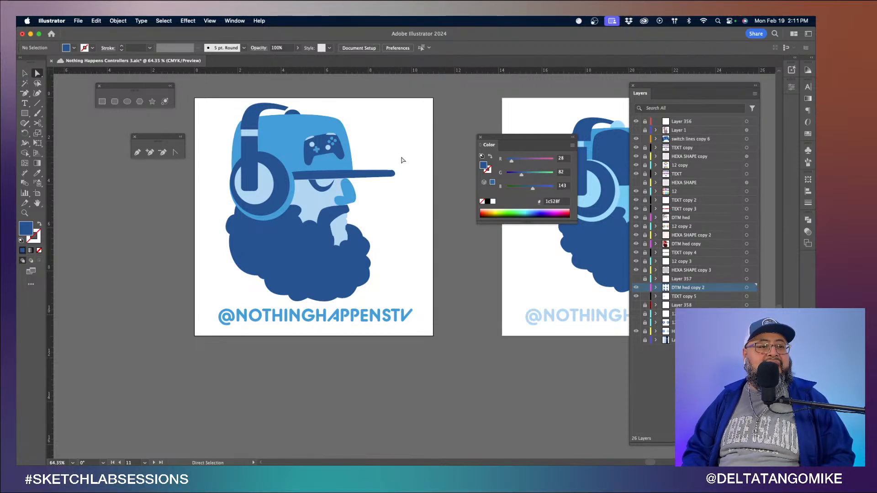
# Move the controller artwork to the right and slightly up
pyautogui.scroll(5, 403, 160)
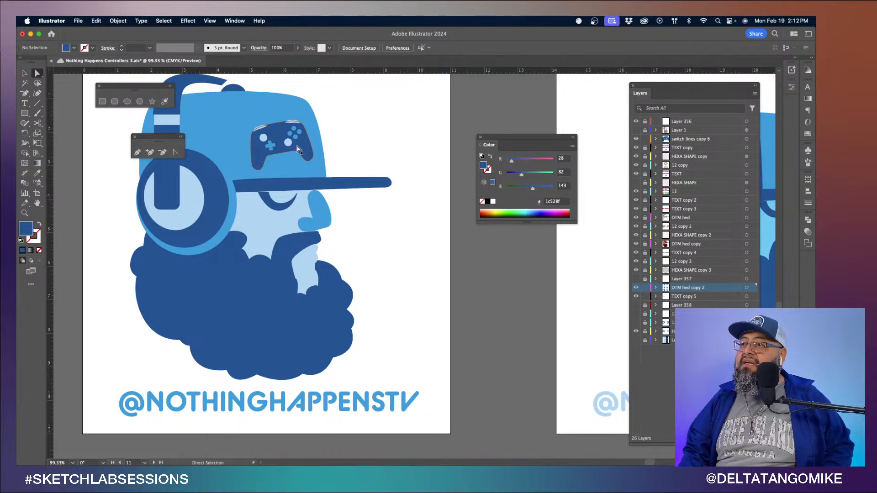
pyautogui.click(746, 139)
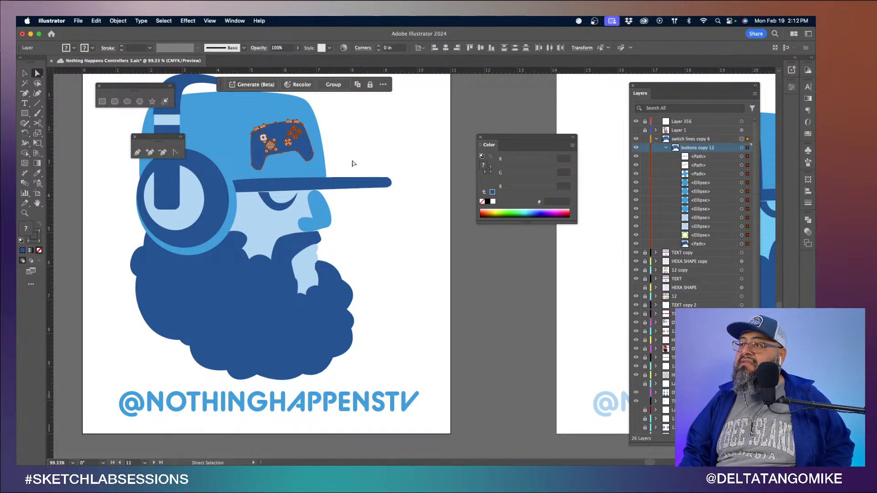
pyautogui.moveTo(305, 147); pyautogui.dragTo(337, 147)
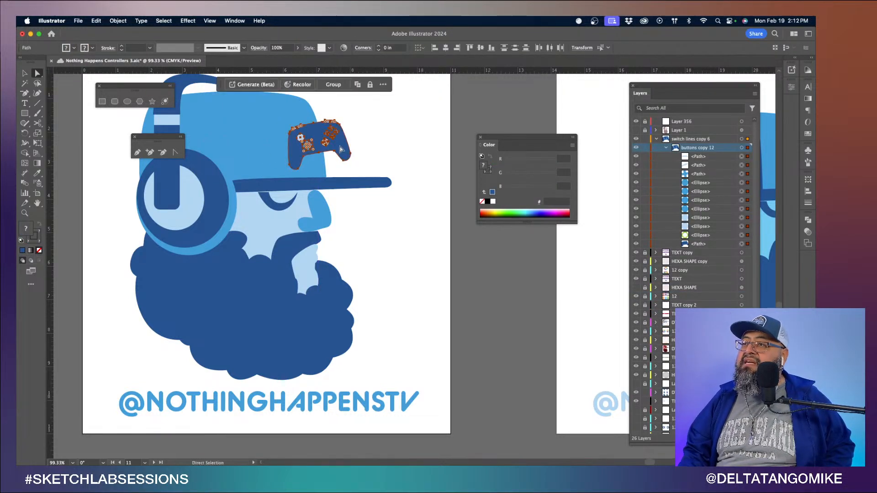
pyautogui.click(392, 140)
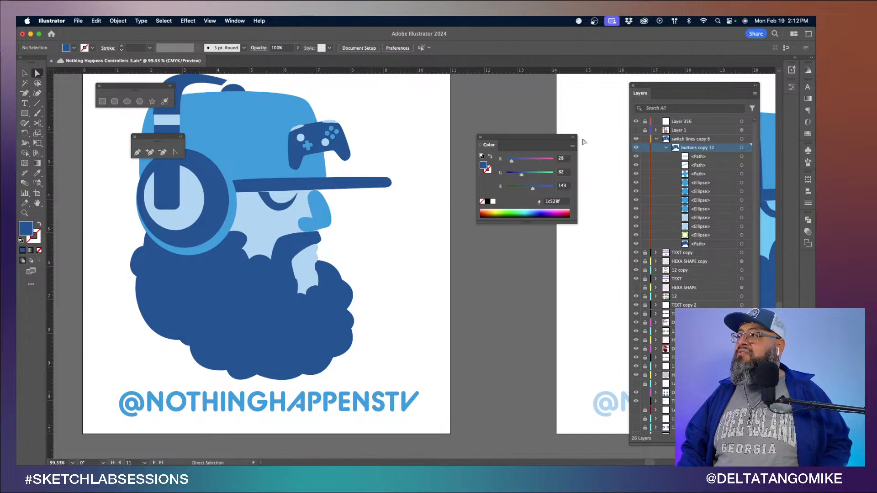
# Duplicate the switch lines controller layer in the Layers panel
pyautogui.click(657, 139)
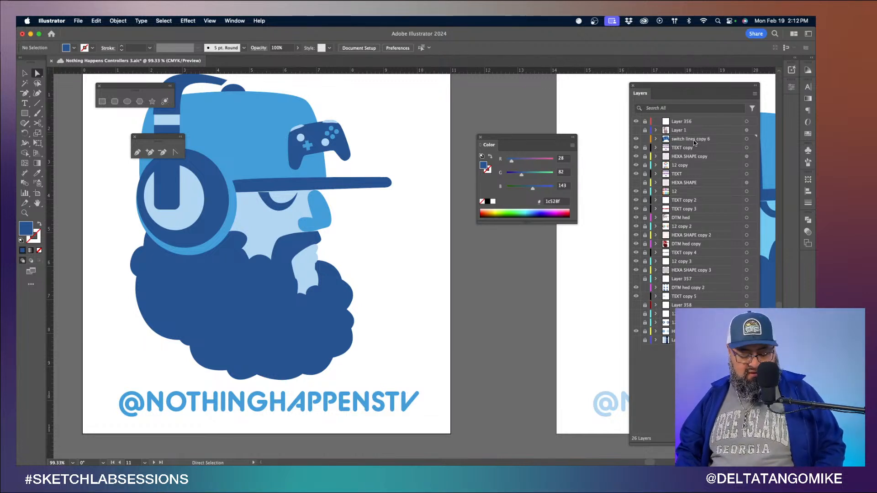
pyautogui.moveTo(695, 141); pyautogui.dragTo(692, 135)
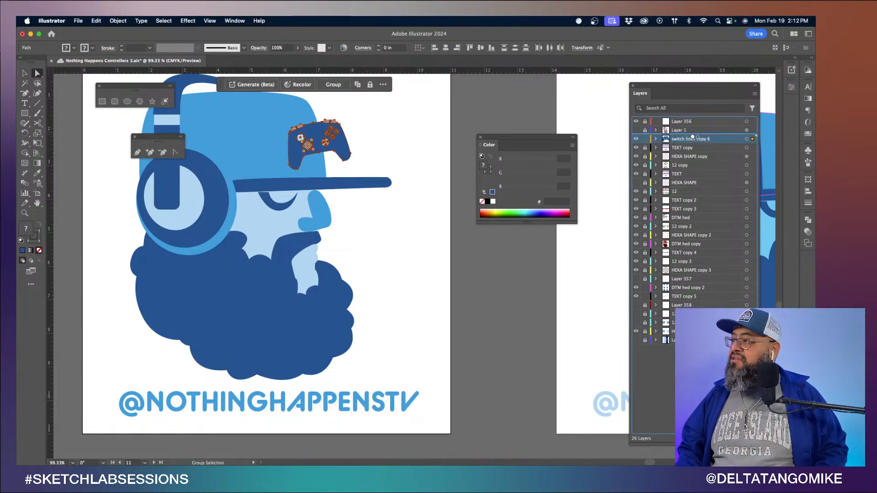
pyautogui.click(657, 140)
pyautogui.click(656, 139)
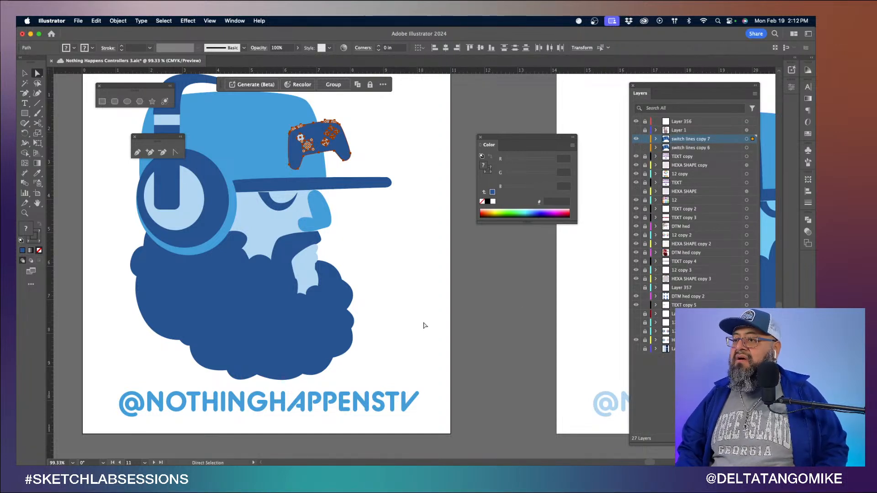
pyautogui.scroll(3, 424, 325)
pyautogui.hscroll(-2, 424, 325)
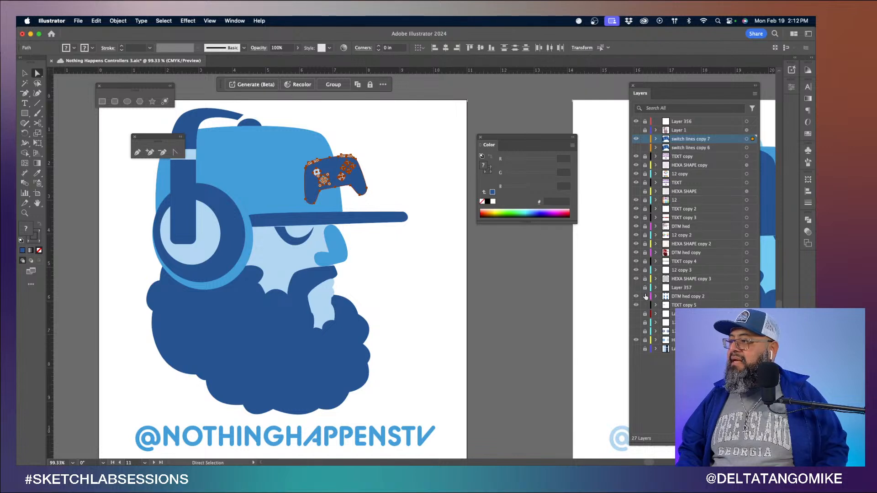
pyautogui.click(378, 195)
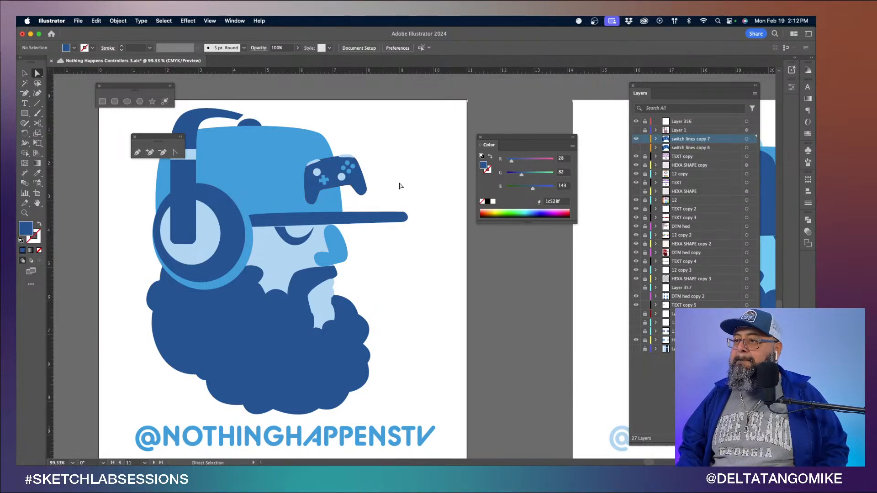
# Nudge the duplicated controller up and right, then tilt it to a new angle
pyautogui.click(747, 140)
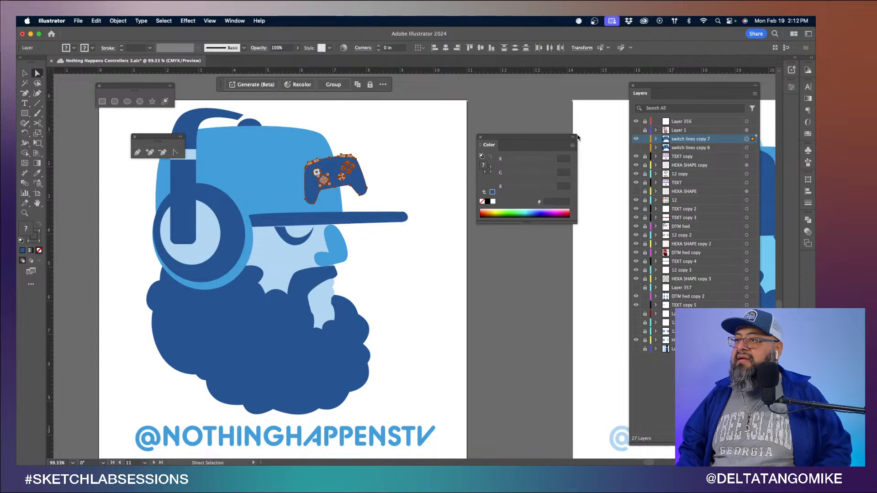
pyautogui.press('Up')
pyautogui.press('Up')
pyautogui.press('Up')
pyautogui.press('Up')
pyautogui.press('Up')
pyautogui.press('Up')
pyautogui.press('Up')
pyautogui.press('Up')
pyautogui.press('Up')
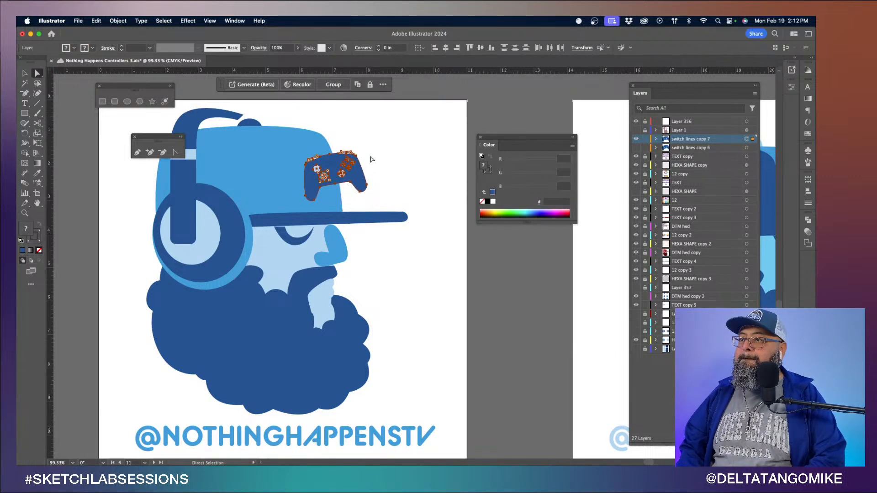
pyautogui.press('Right')
pyautogui.press('Right')
pyautogui.press('Right')
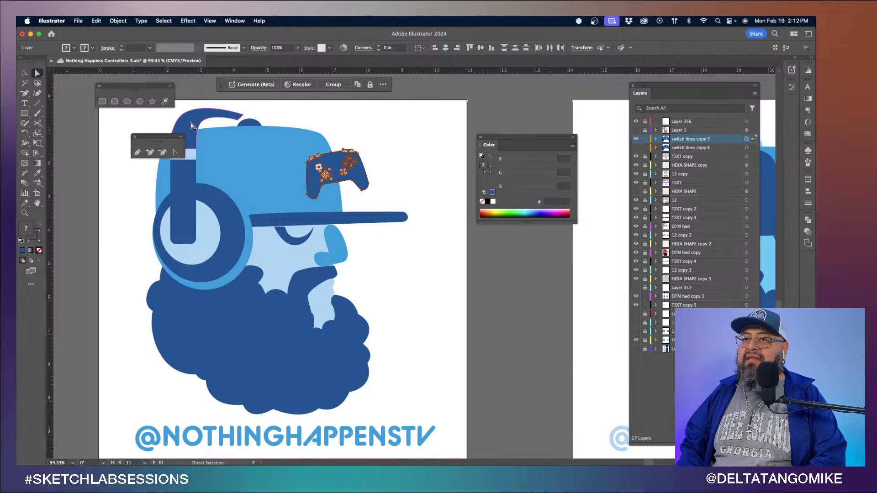
pyautogui.press('v')
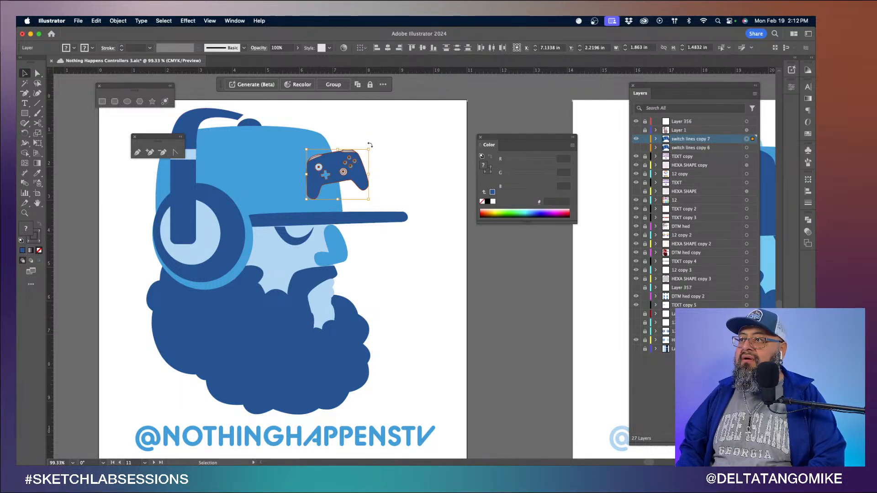
pyautogui.moveTo(370, 145); pyautogui.dragTo(369, 144)
pyautogui.moveTo(369, 144); pyautogui.dragTo(369, 144)
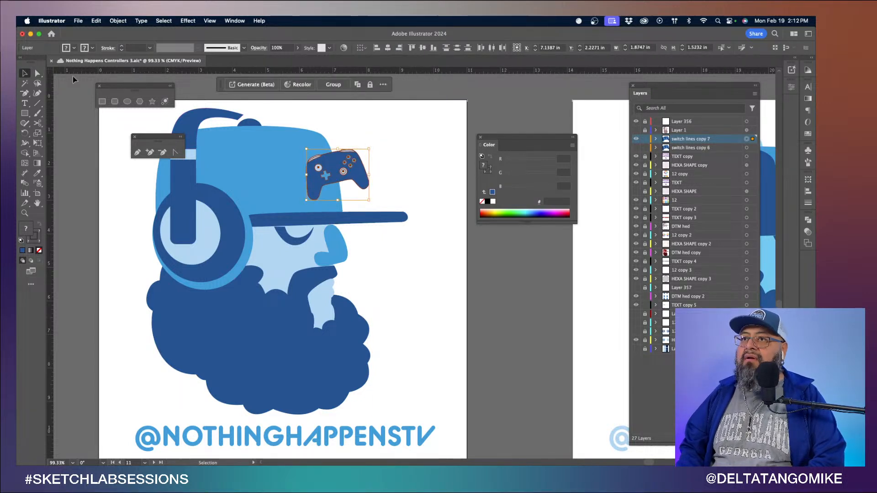
pyautogui.click(36, 74)
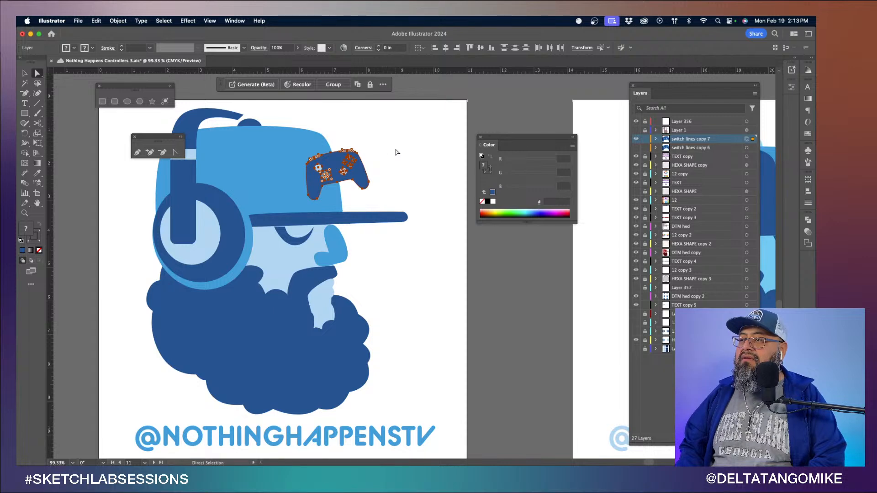
pyautogui.hotkey('ctrl', '=')
pyautogui.hotkey('ctrl', '=')
pyautogui.hotkey('ctrl', '=')
pyautogui.hotkey('ctrl', '=')
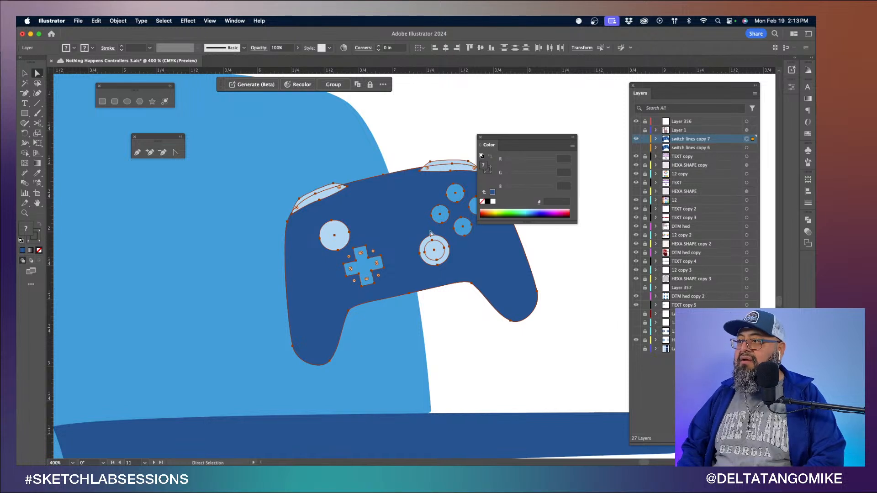
# Delete the controller's right half and its leftover stray anchor points
pyautogui.press('Right')
pyautogui.press('Right')
pyautogui.press('Right')
pyautogui.press('Right')
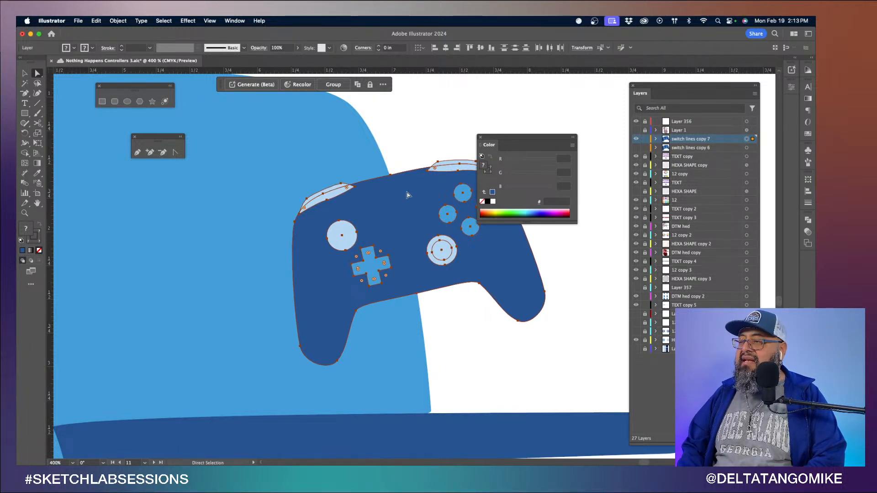
pyautogui.click(595, 297)
pyautogui.moveTo(571, 294); pyautogui.dragTo(396, 278)
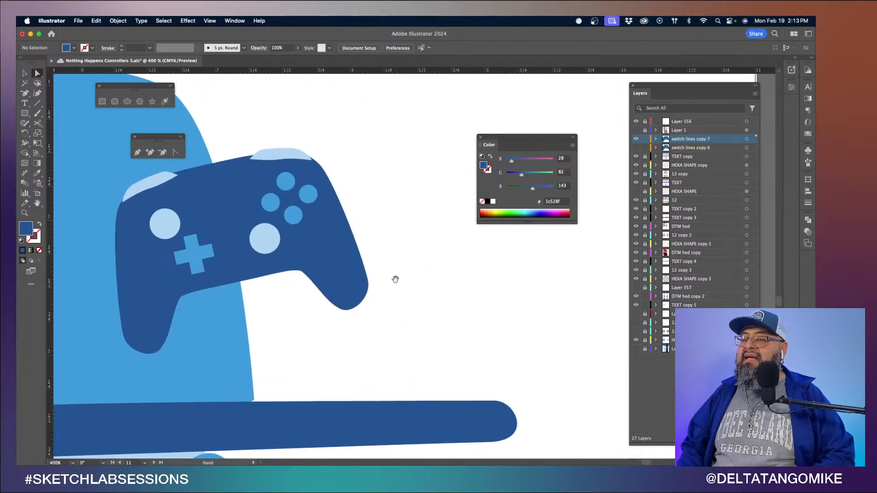
pyautogui.moveTo(399, 134); pyautogui.dragTo(254, 319)
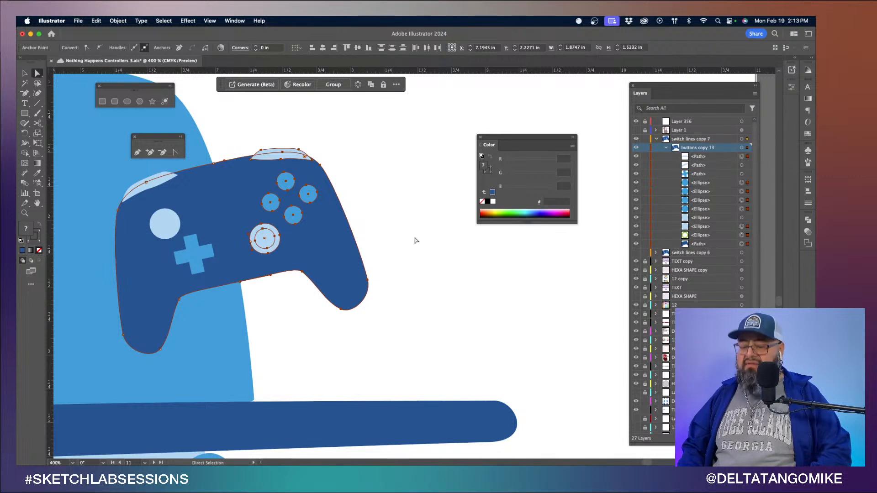
pyautogui.press('Delete')
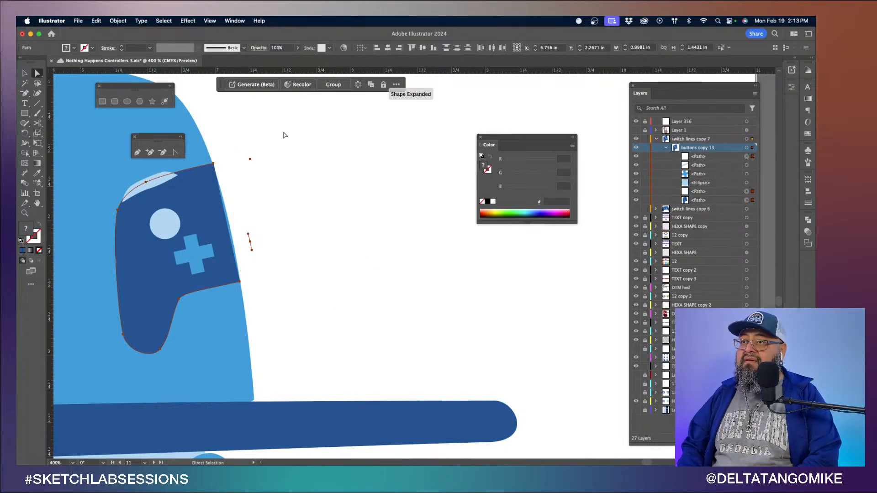
pyautogui.moveTo(284, 135); pyautogui.dragTo(249, 292)
pyautogui.press('Delete')
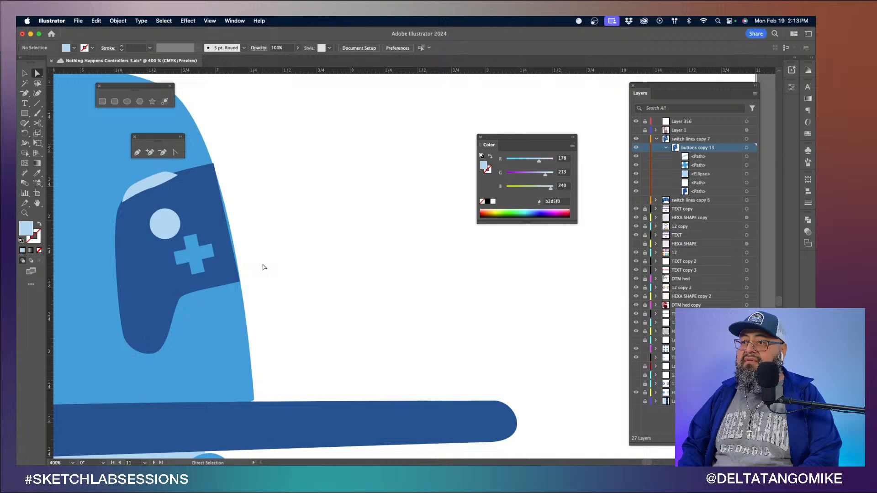
# Redraw the controller's right edge as a closed straight line down along the cap edge
pyautogui.click(230, 245)
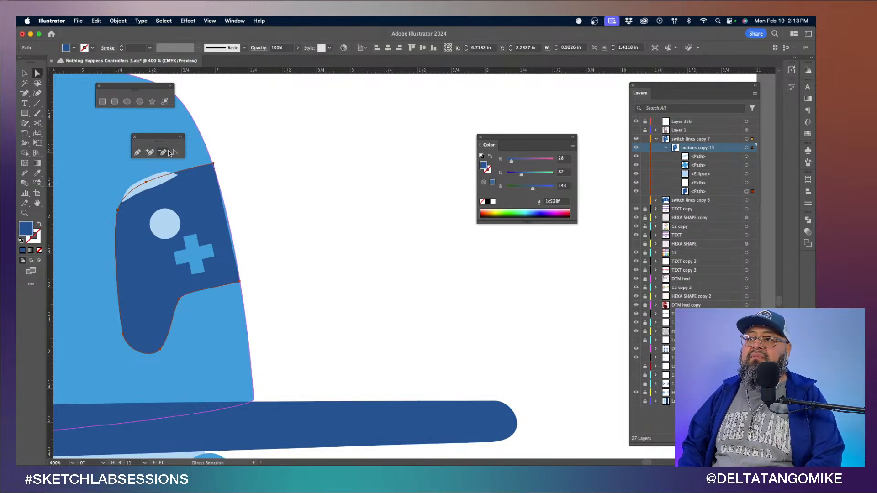
pyautogui.click(137, 152)
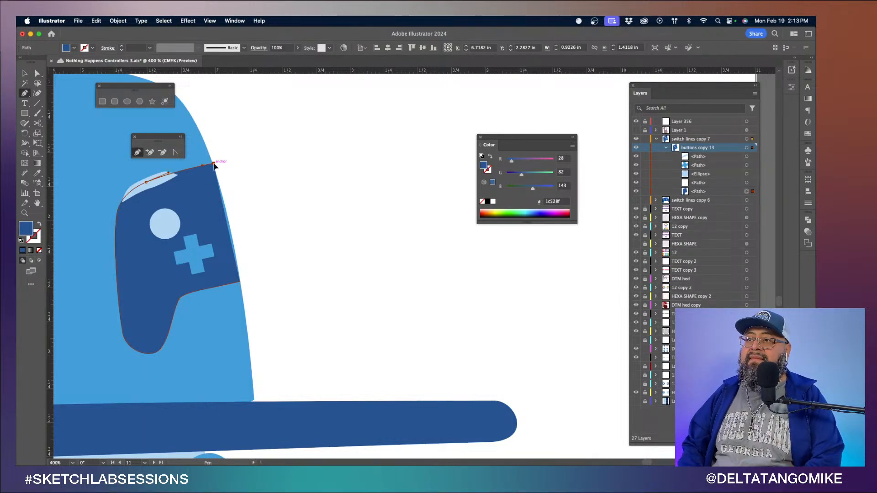
pyautogui.click(214, 163)
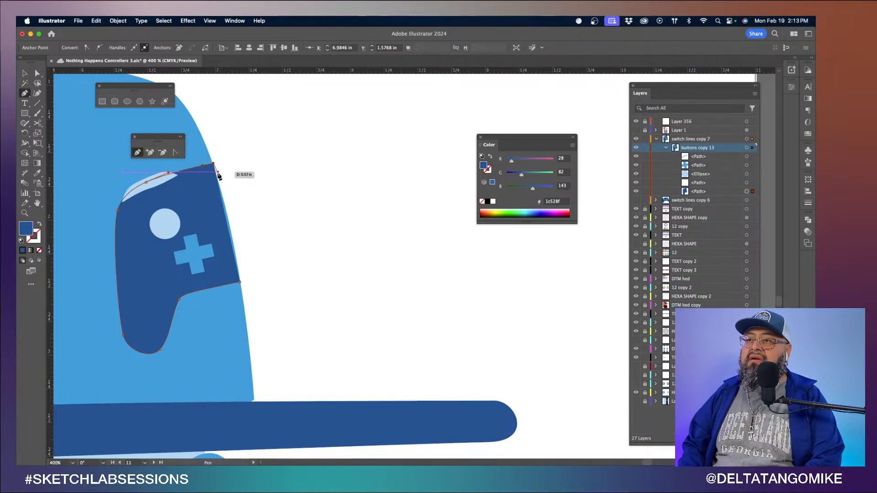
pyautogui.click(242, 270)
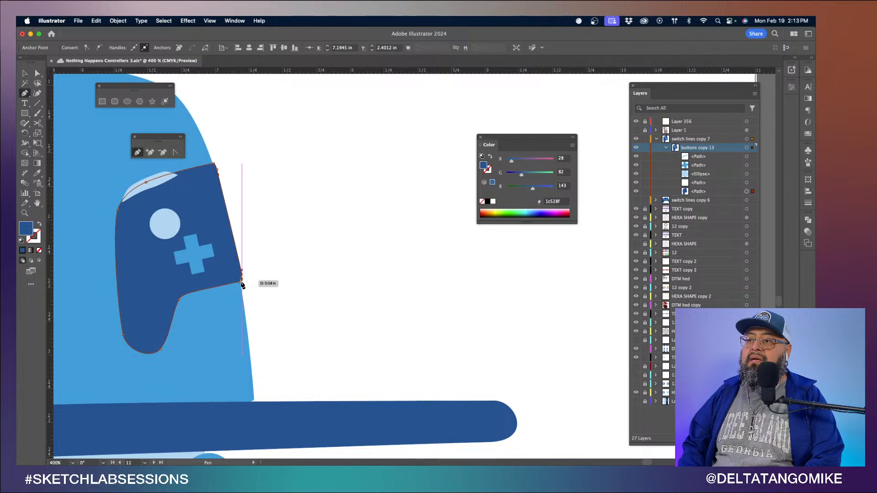
pyautogui.click(242, 282)
# Adjust the controller's new top-right and bottom-right anchors
pyautogui.press('a')
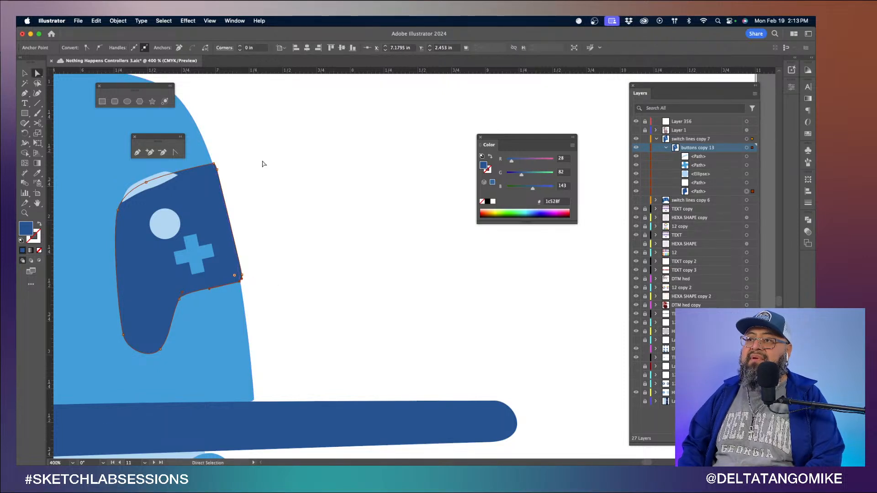
pyautogui.click(220, 168)
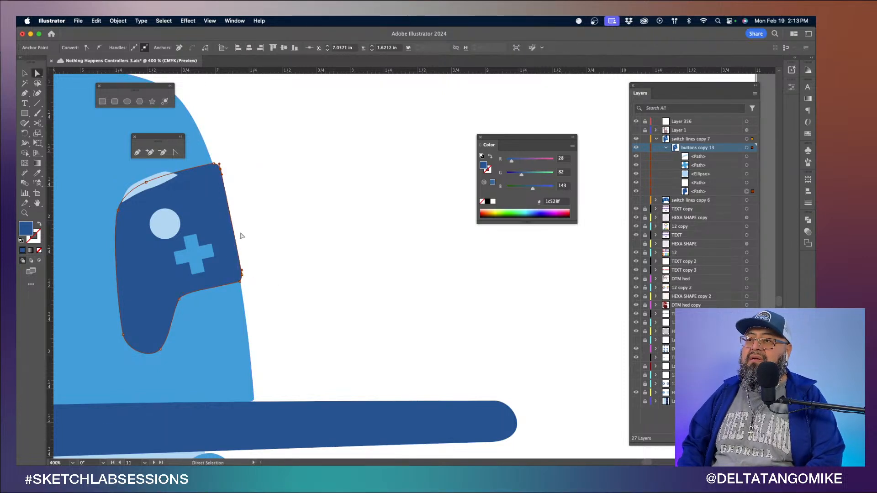
pyautogui.click(243, 272)
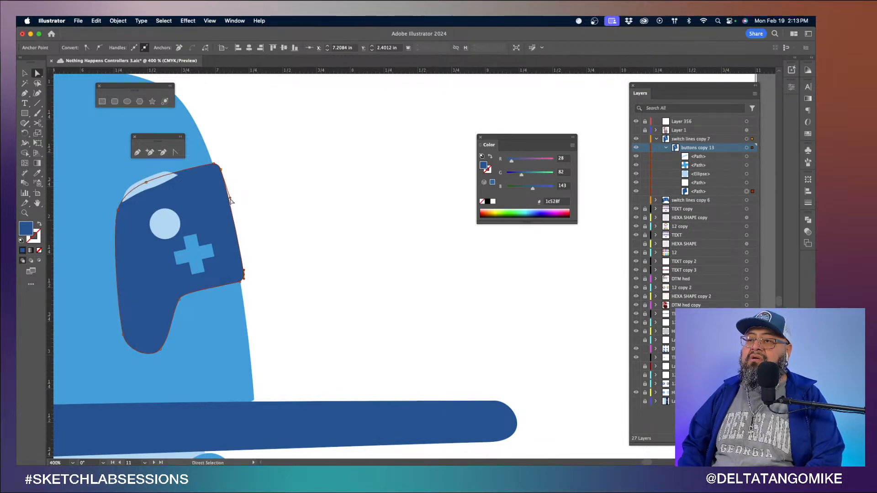
pyautogui.click(291, 227)
pyautogui.scroll(-8, 292, 229)
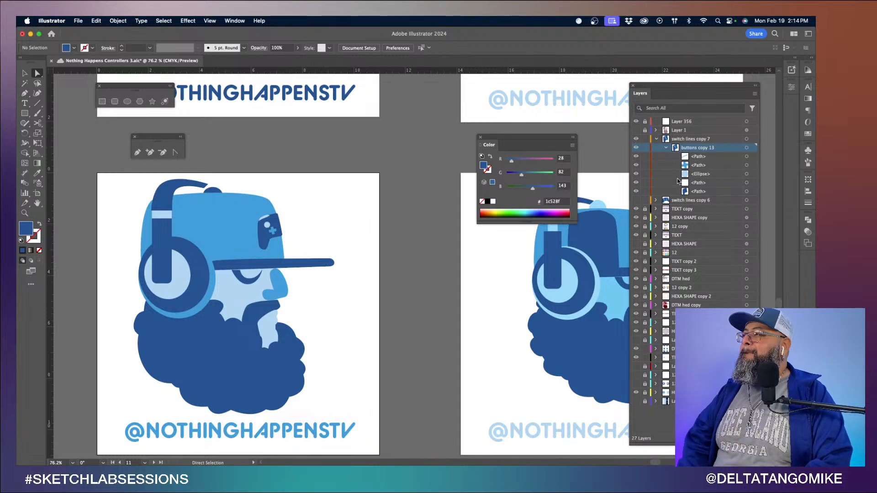
# Hide switch lines copy 7, show copy 6, and duplicate it as switch lines copy 8
pyautogui.click(656, 139)
pyautogui.click(636, 139)
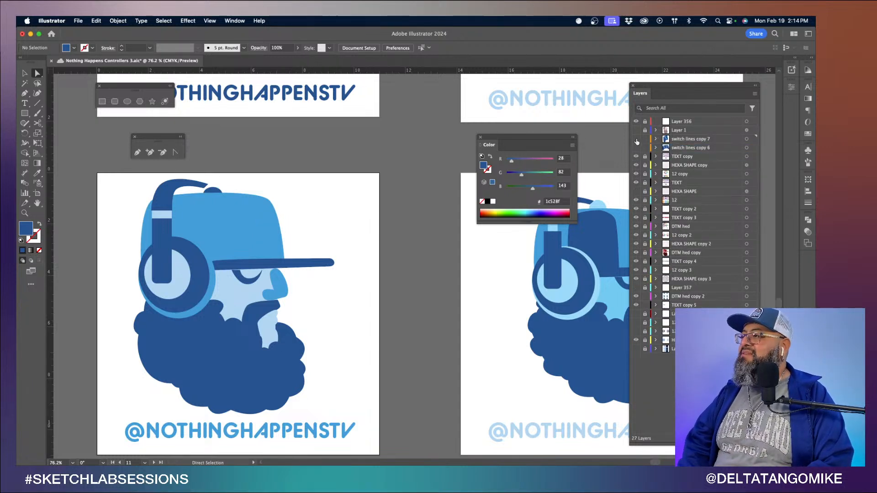
pyautogui.click(636, 148)
pyautogui.click(686, 150)
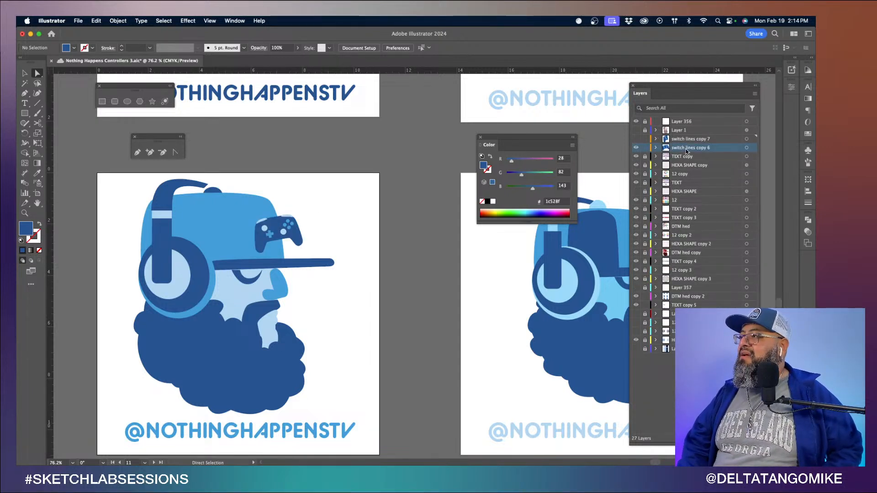
pyautogui.keyDown('super'); pyautogui.click(686, 151); pyautogui.keyUp('super')
pyautogui.click(686, 152)
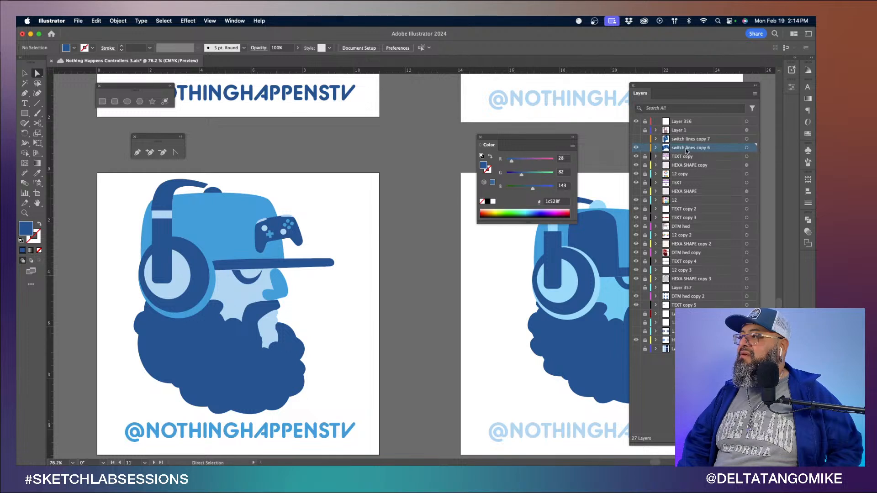
pyautogui.moveTo(686, 151); pyautogui.dragTo(699, 144)
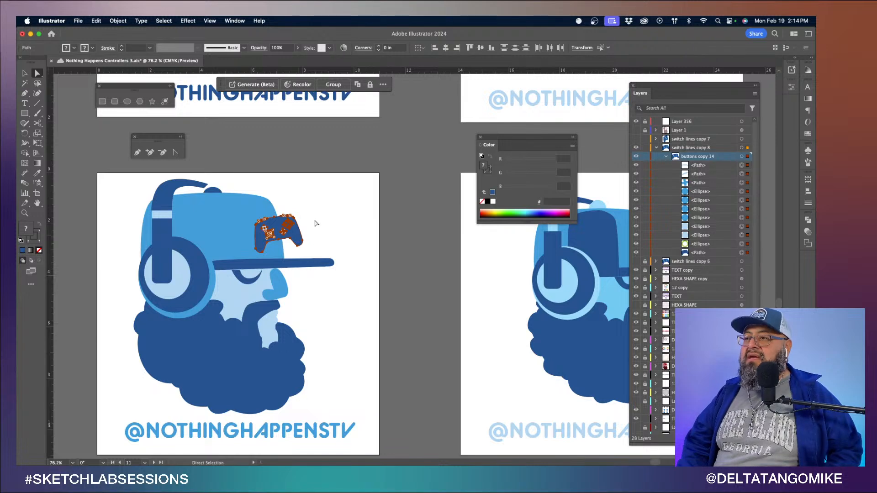
# Move the gamepad slightly up and left and tilt it about 13 degrees
pyautogui.scroll(6, 316, 223)
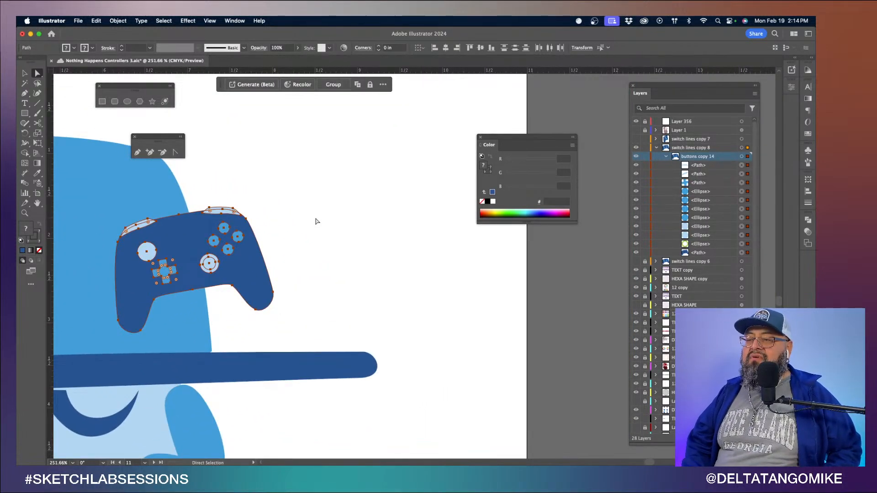
pyautogui.hscroll(-6, 316, 220)
pyautogui.moveTo(410, 288); pyautogui.dragTo(370, 257)
pyautogui.click(24, 73)
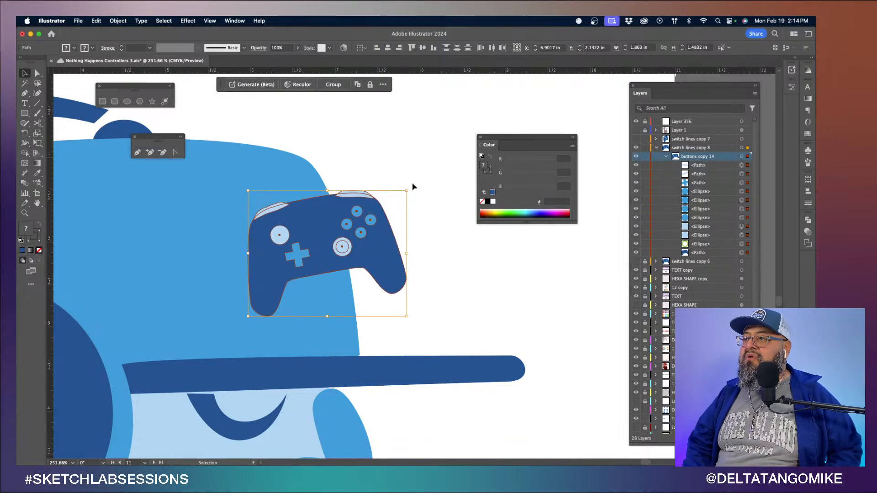
pyautogui.moveTo(410, 186); pyautogui.dragTo(395, 171)
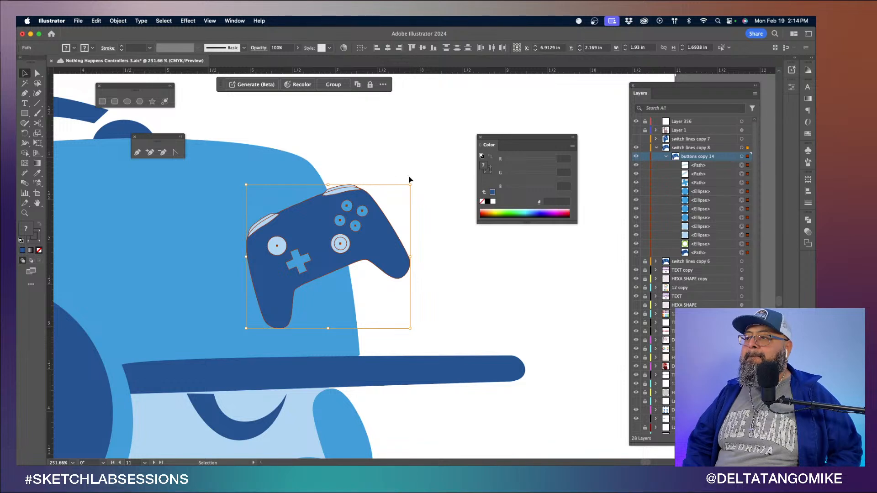
pyautogui.click(38, 74)
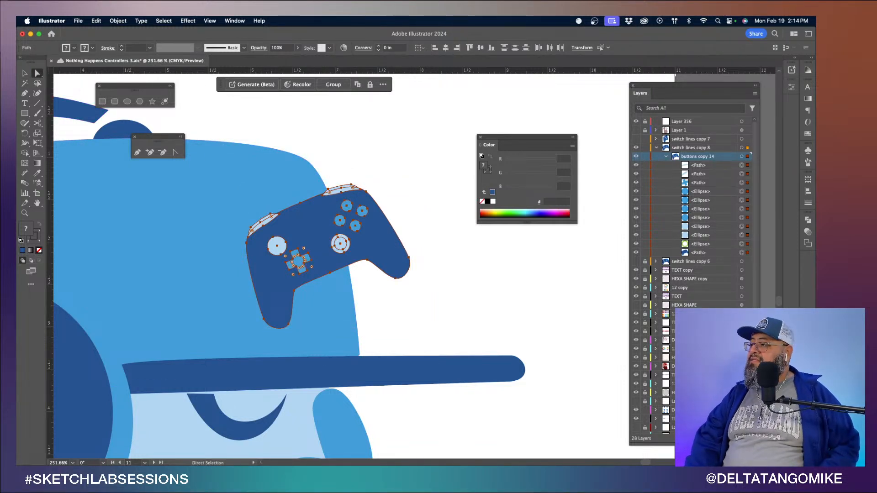
# Lock the other layers and float the Eraser tool flyout out of the way
pyautogui.scroll(-2, 692, 205)
pyautogui.moveTo(643, 379); pyautogui.dragTo(644, 393)
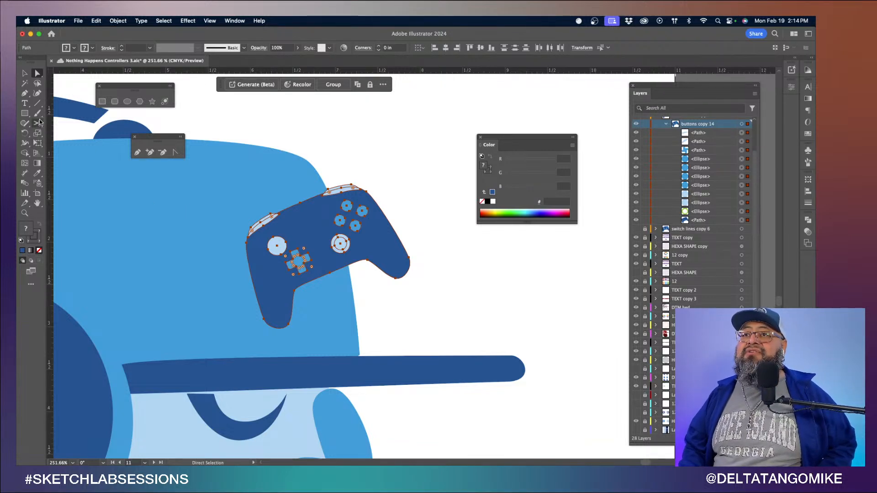
pyautogui.click(38, 123)
pyautogui.moveTo(38, 123); pyautogui.dragTo(122, 143)
pyautogui.moveTo(64, 130); pyautogui.dragTo(237, 111)
pyautogui.click(226, 126)
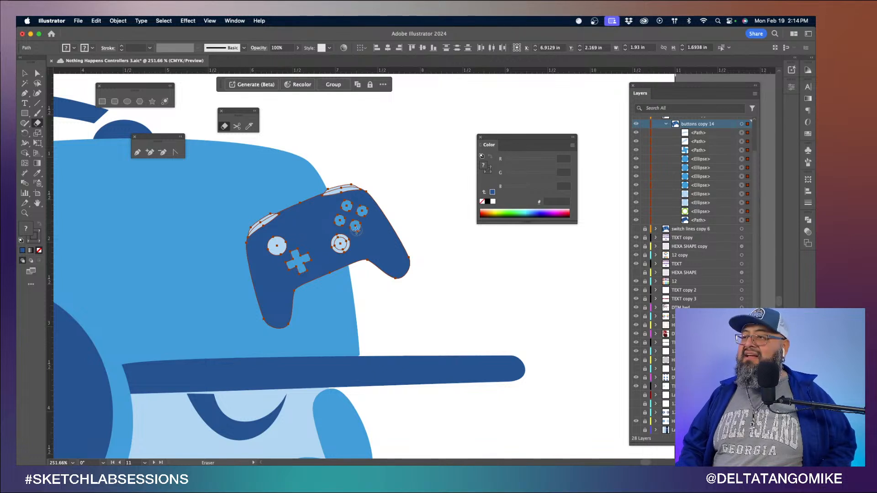
# Erase a gap through the gamepad along the cap edge and delete its right piece and stray highlights
pyautogui.moveTo(332, 183); pyautogui.dragTo(364, 266)
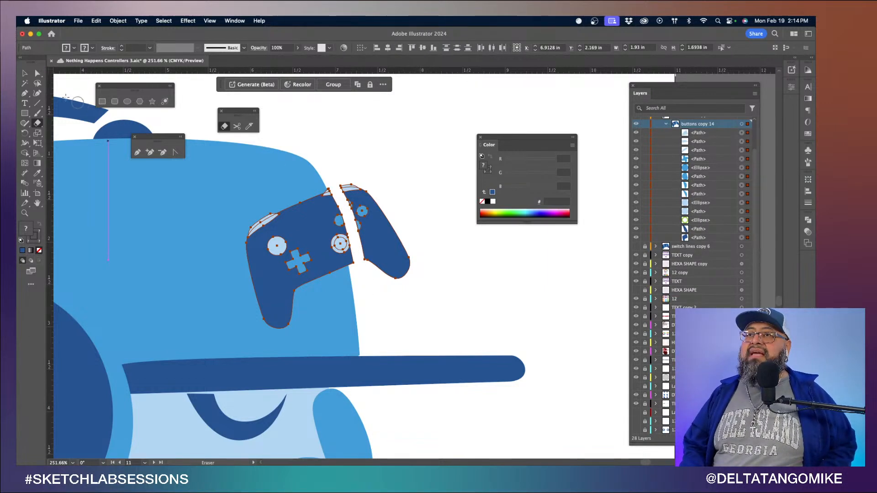
pyautogui.click(37, 73)
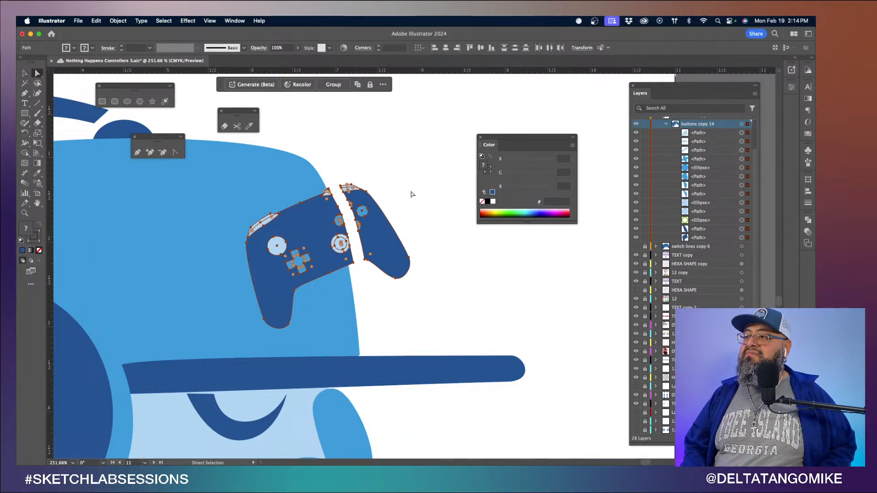
pyautogui.moveTo(432, 168); pyautogui.dragTo(365, 295)
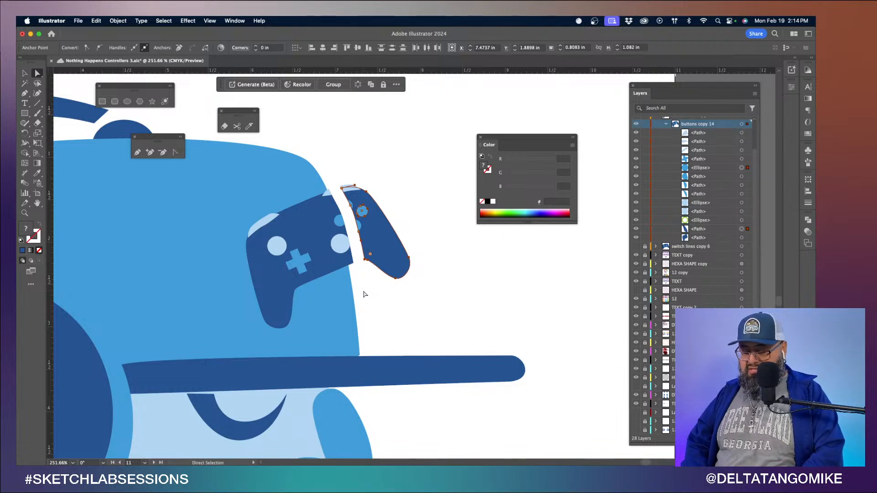
pyautogui.press('Delete')
pyautogui.moveTo(395, 163); pyautogui.dragTo(347, 234)
pyautogui.press('Delete')
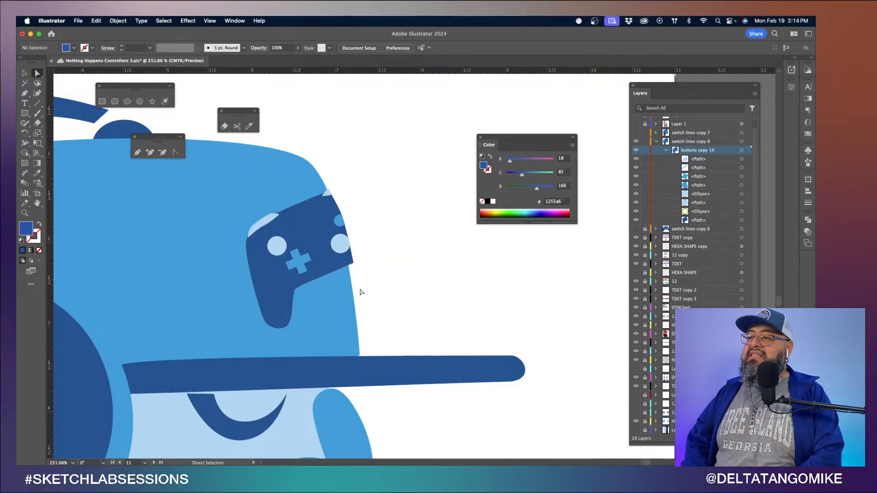
# Round the controller body's lower-right corner to about a 0.05 in radius
pyautogui.click(342, 257)
pyautogui.scroll(5, 342, 258)
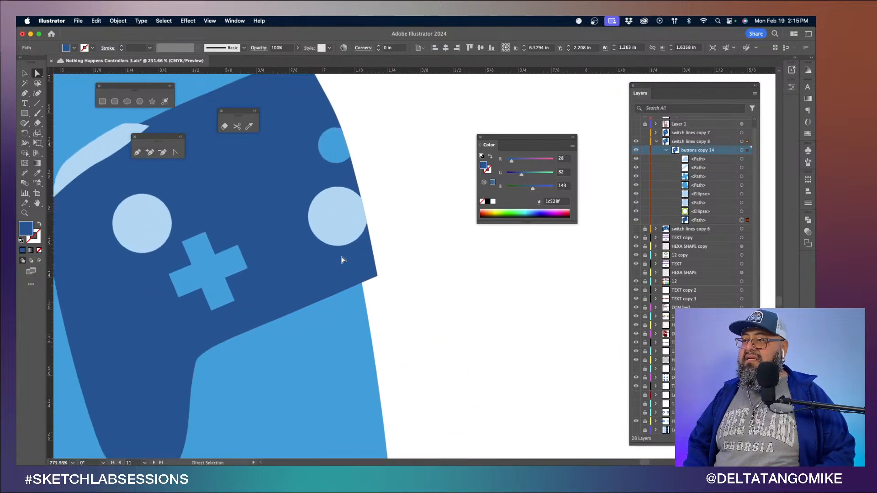
pyautogui.click(382, 278)
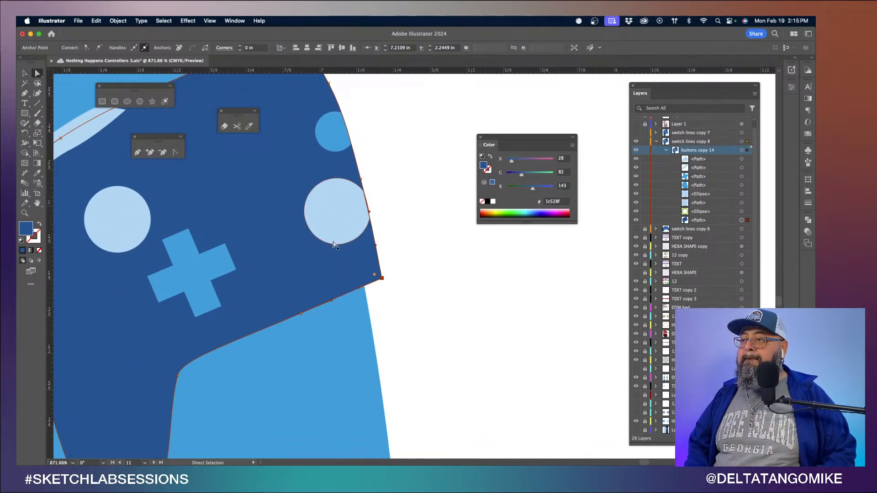
pyautogui.moveTo(375, 275); pyautogui.dragTo(363, 269)
pyautogui.click(396, 217)
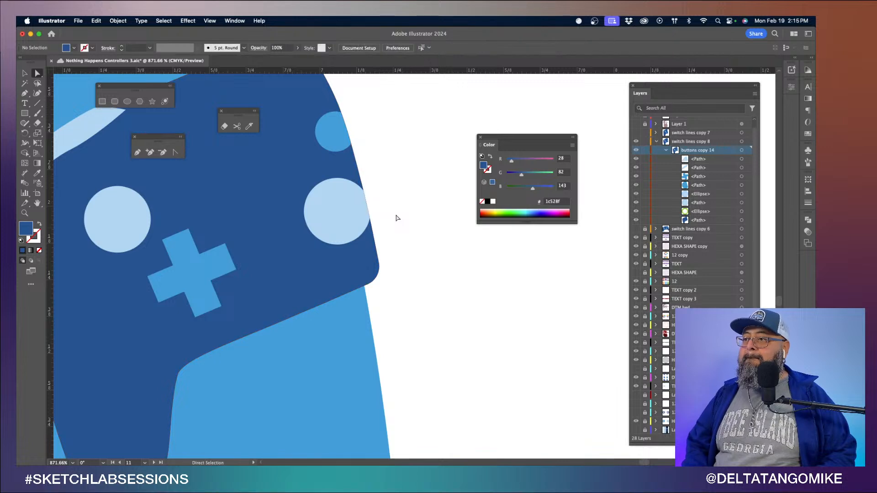
# Select the small light-blue triangle highlight and its top point
pyautogui.scroll(5, 396, 216)
pyautogui.click(328, 160)
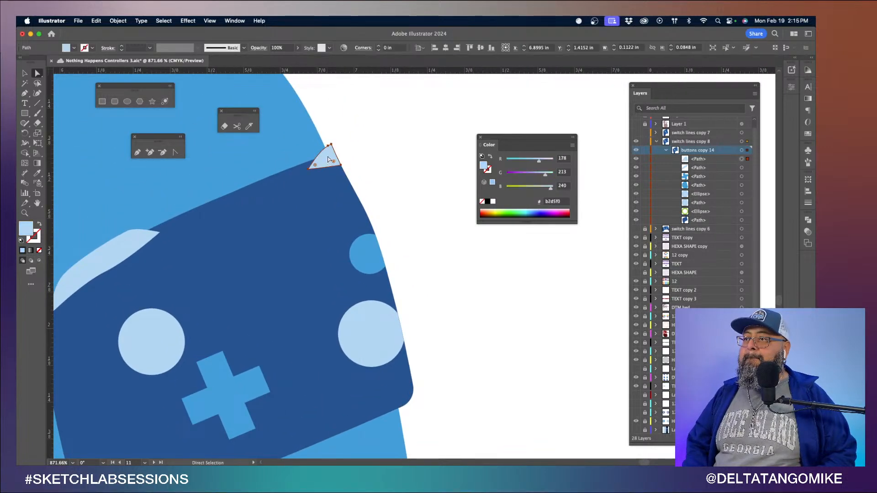
pyautogui.click(330, 146)
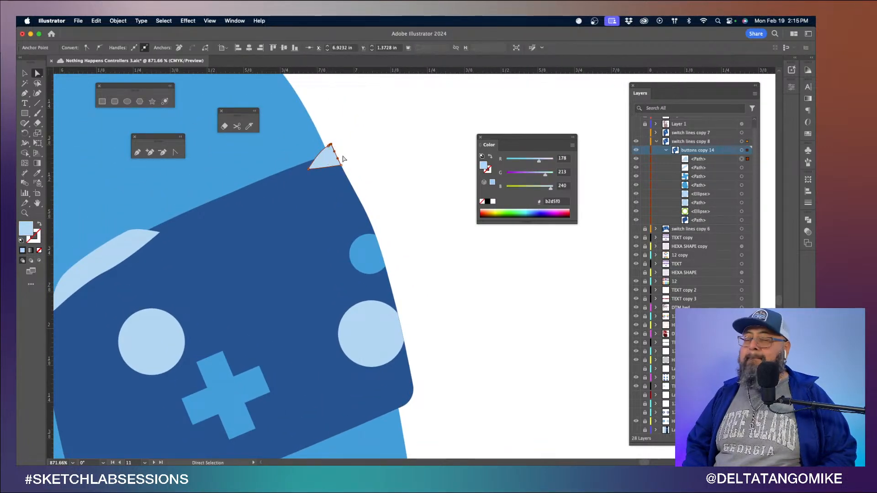
pyautogui.scroll(3, 340, 157)
pyautogui.scroll(2, 344, 158)
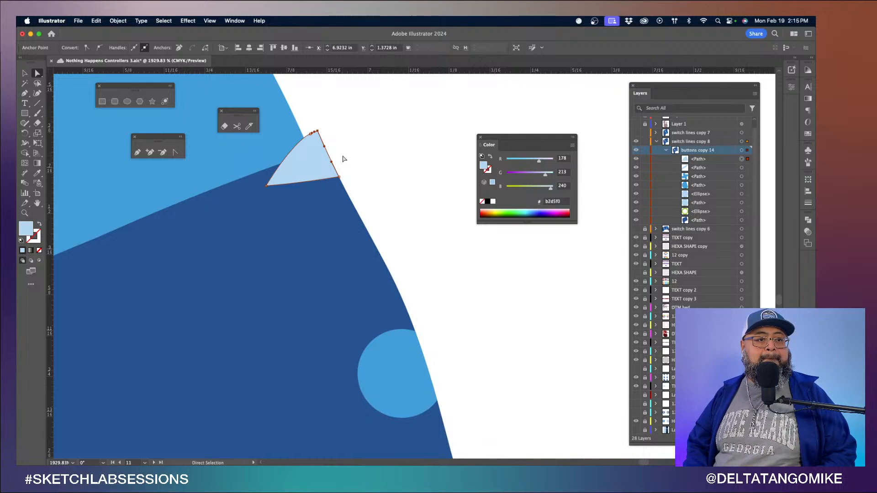
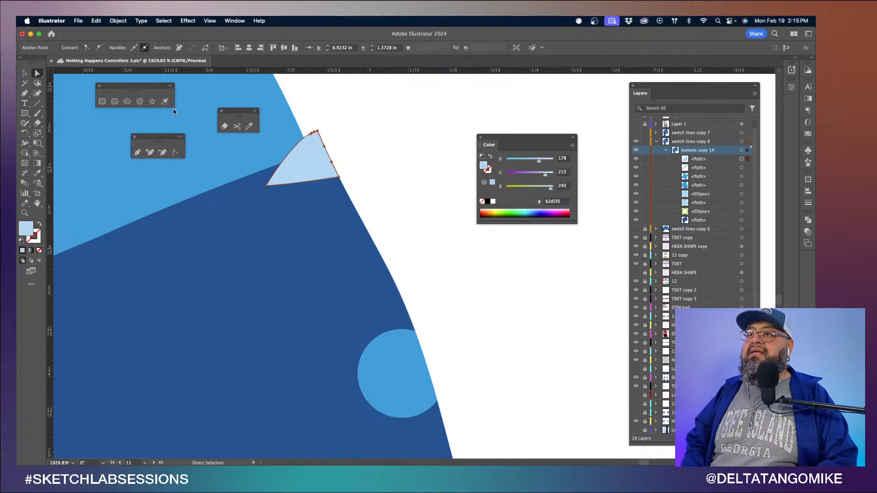
# Turn the light-blue highlight's sharp top point into a smooth curve and pull it down
pyautogui.scroll(5, 320, 157)
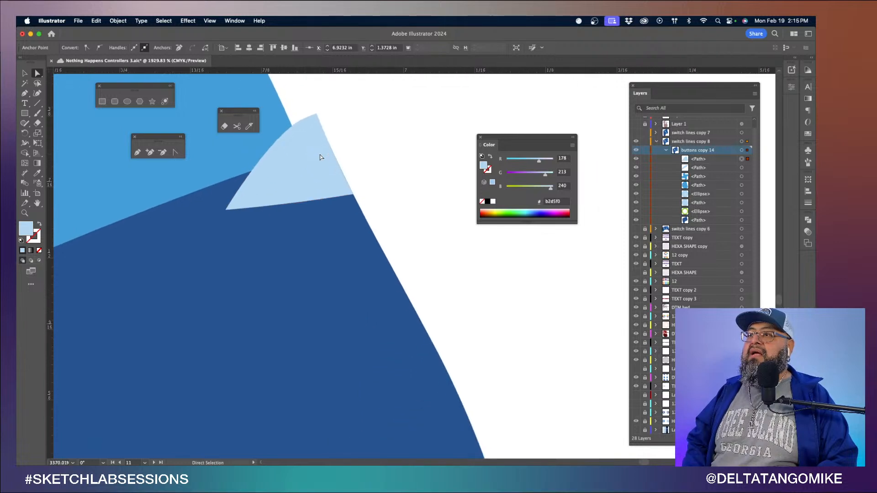
pyautogui.scroll(3, 319, 157)
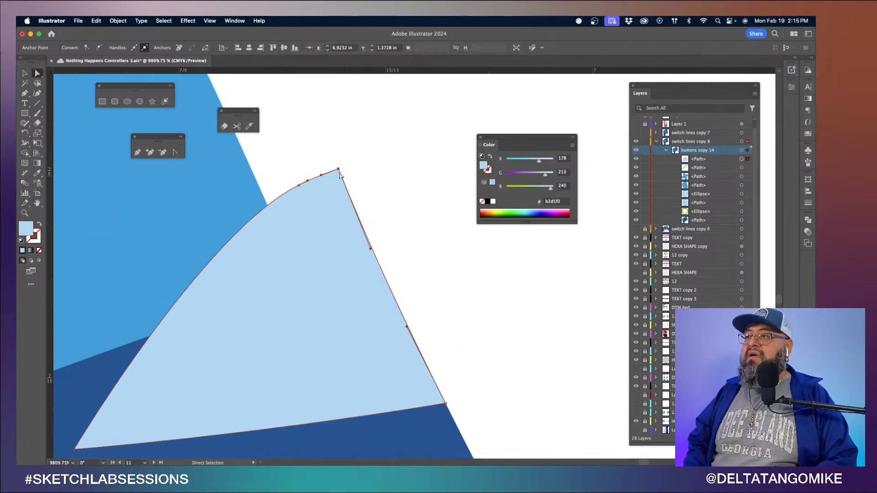
pyautogui.click(176, 152)
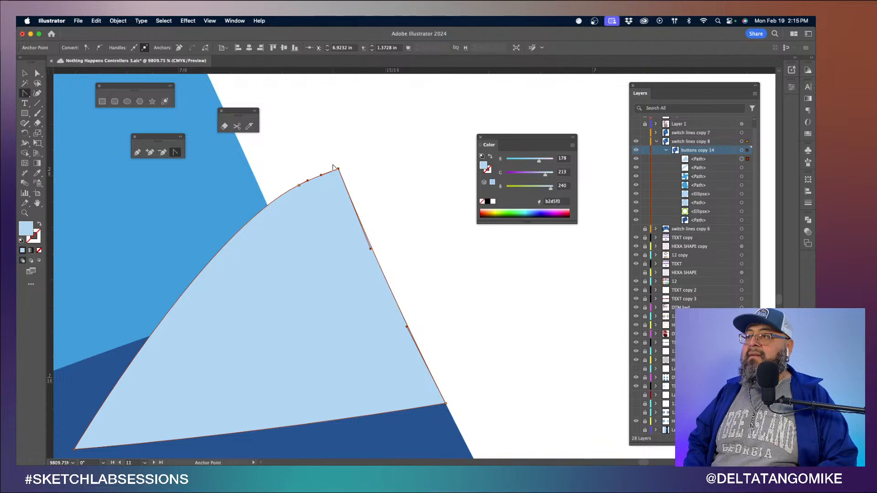
pyautogui.moveTo(338, 168); pyautogui.dragTo(328, 169)
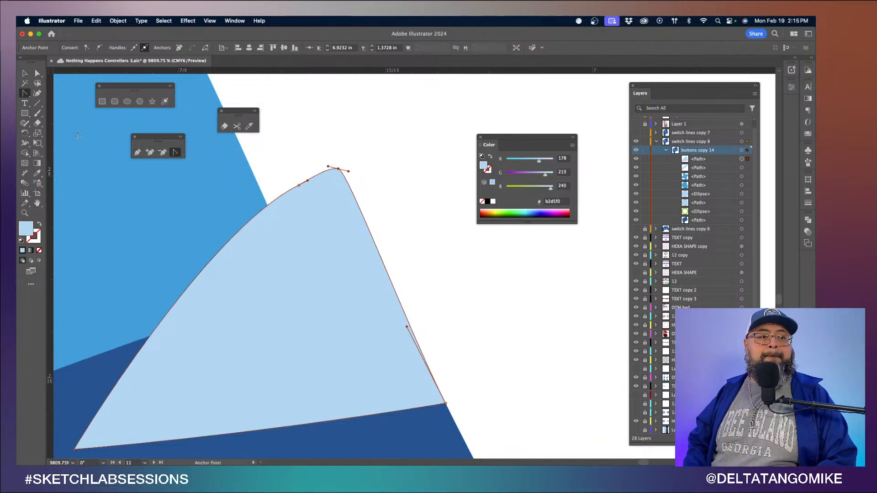
pyautogui.press('a')
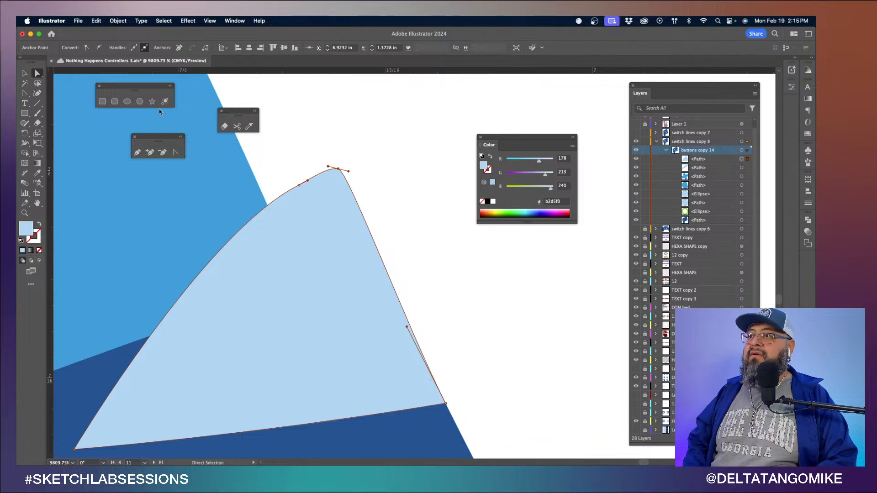
pyautogui.moveTo(340, 172); pyautogui.dragTo(346, 195)
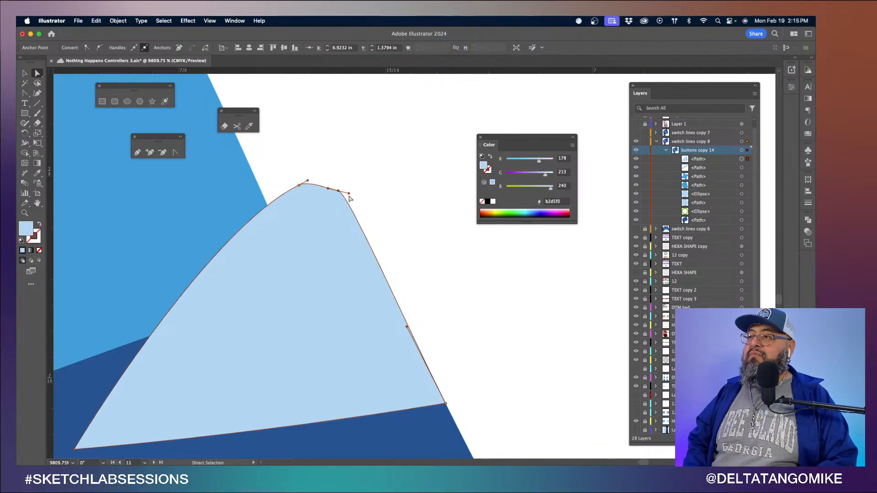
pyautogui.click(397, 247)
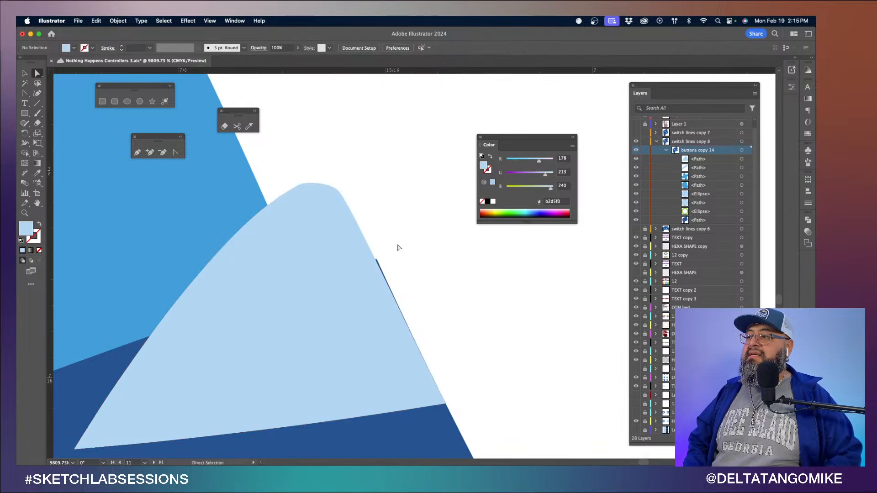
# Nudge the dark-blue shape's top corner point slightly down-left under the highlight
pyautogui.scroll(-5, 398, 248)
pyautogui.click(414, 353)
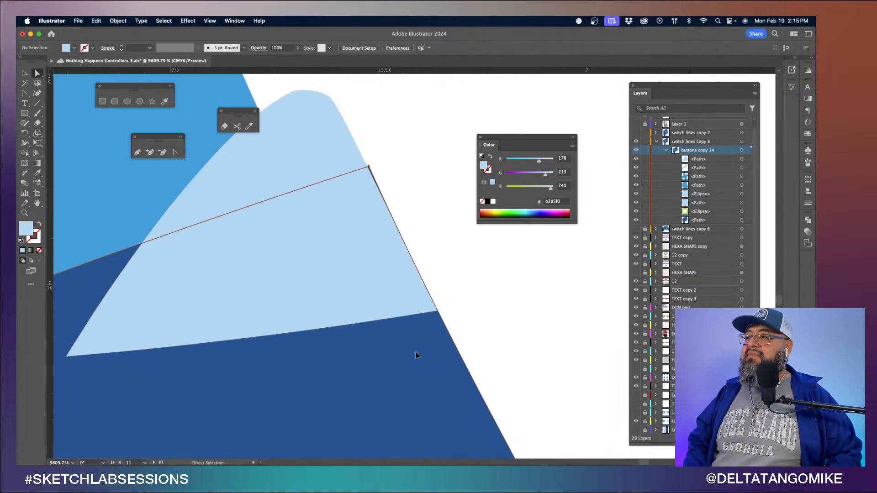
pyautogui.click(369, 167)
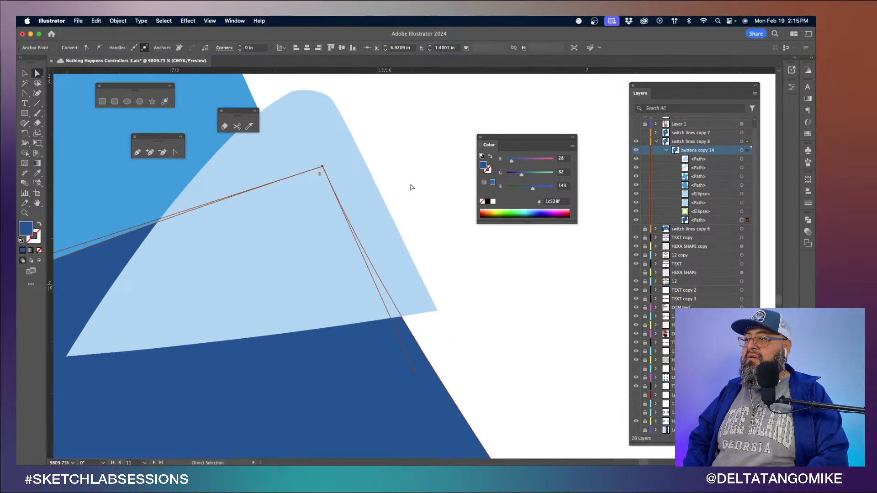
pyautogui.click(365, 170)
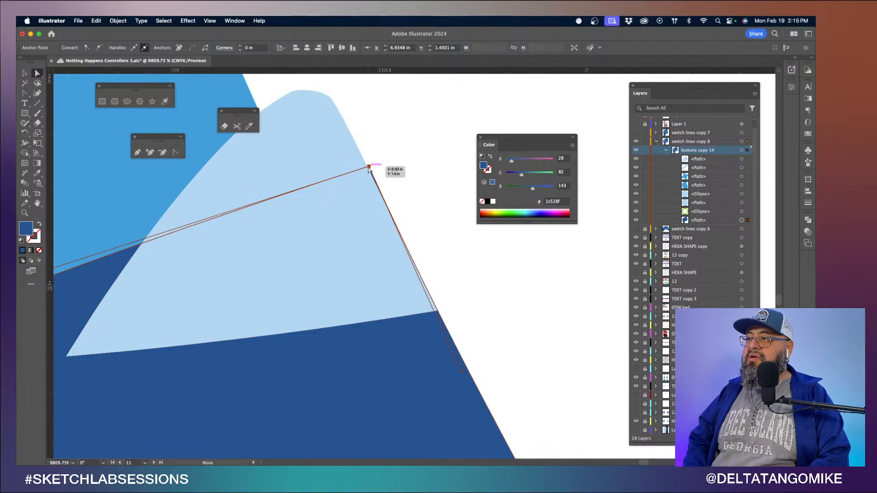
pyautogui.click(369, 168)
pyautogui.moveTo(368, 167); pyautogui.dragTo(366, 169)
pyautogui.click(426, 228)
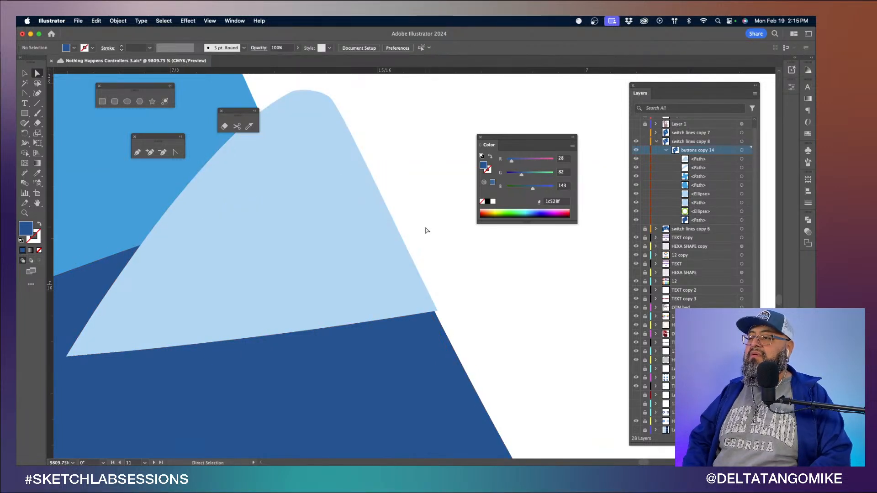
# Shift the dark-blue shape's right-edge point slightly up
pyautogui.hscroll(3, 425, 229)
pyautogui.scroll(-1, 425, 229)
pyautogui.click(360, 361)
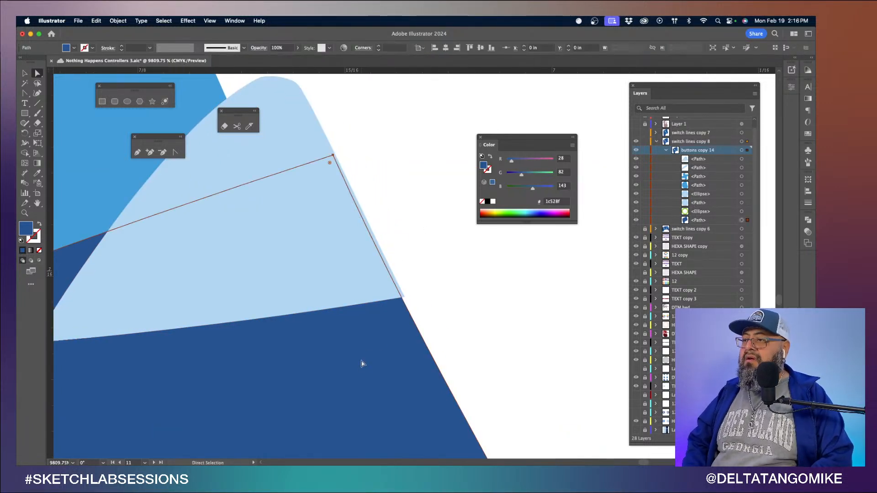
pyautogui.click(337, 157)
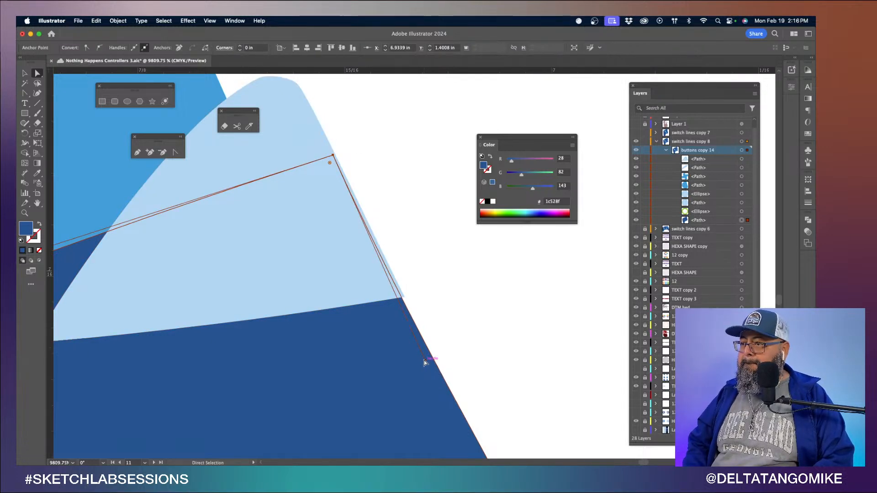
pyautogui.moveTo(424, 360); pyautogui.dragTo(427, 353)
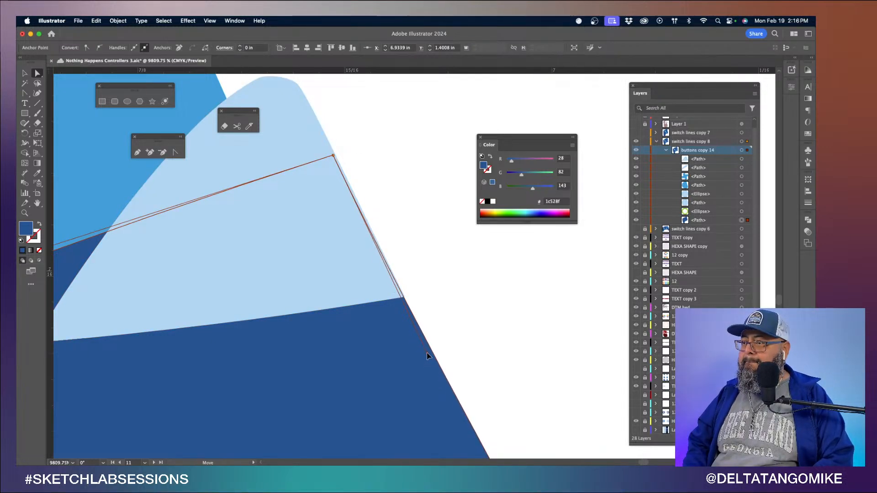
pyautogui.scroll(-10, 480, 344)
pyautogui.hscroll(4, 481, 344)
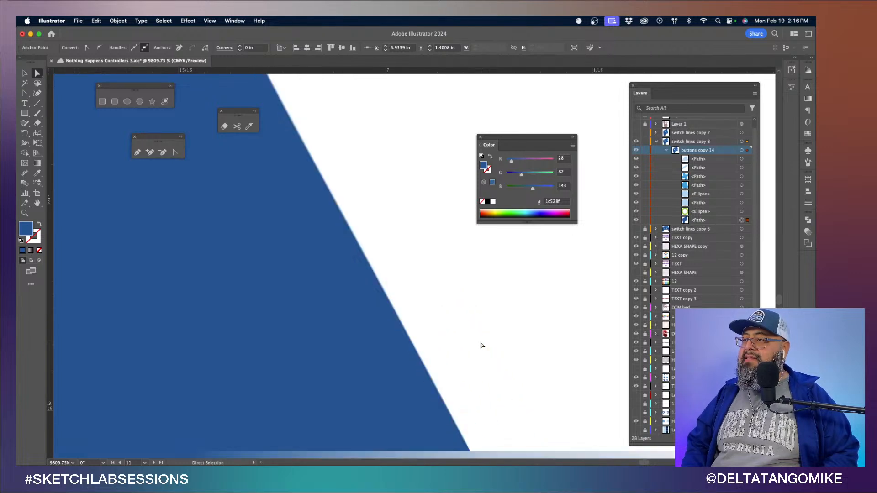
pyautogui.scroll(-5, 481, 344)
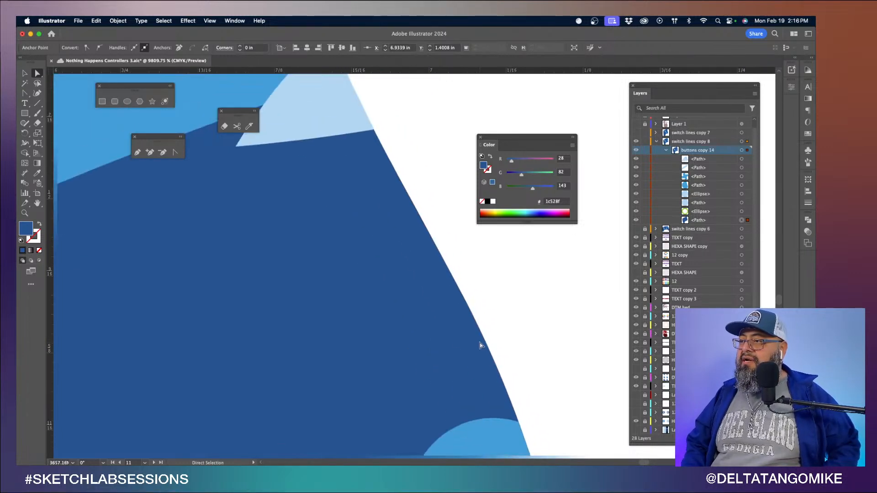
pyautogui.scroll(-5, 473, 345)
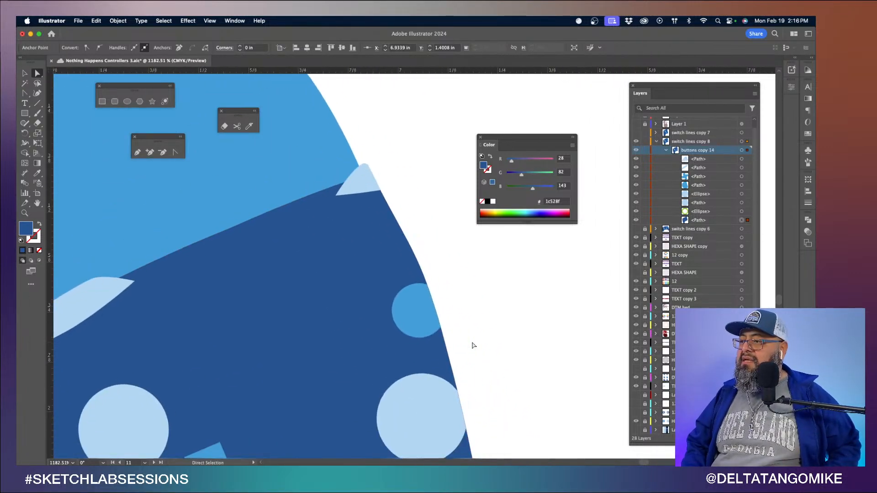
pyautogui.moveTo(408, 247); pyautogui.dragTo(407, 246)
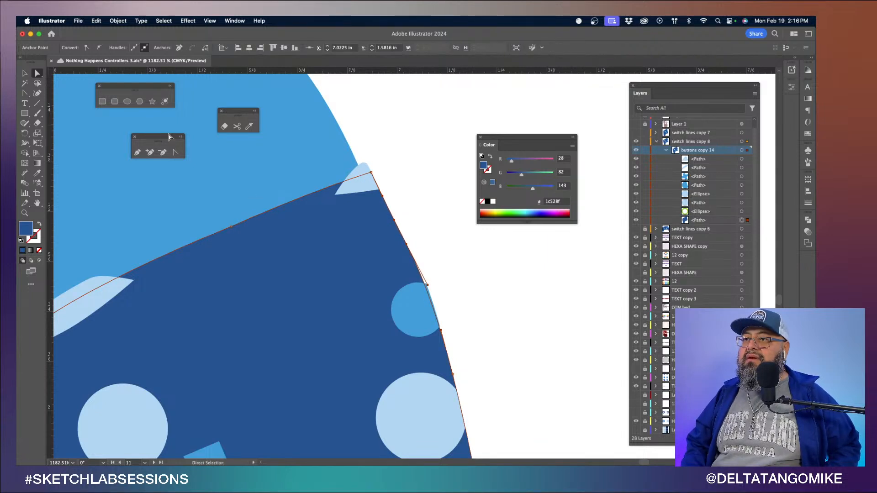
pyautogui.click(163, 155)
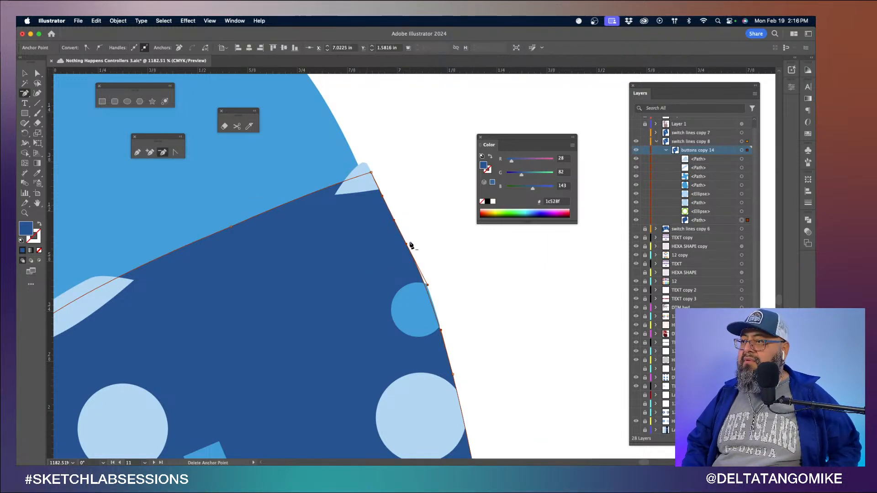
pyautogui.click(407, 246)
pyautogui.click(407, 247)
pyautogui.click(38, 73)
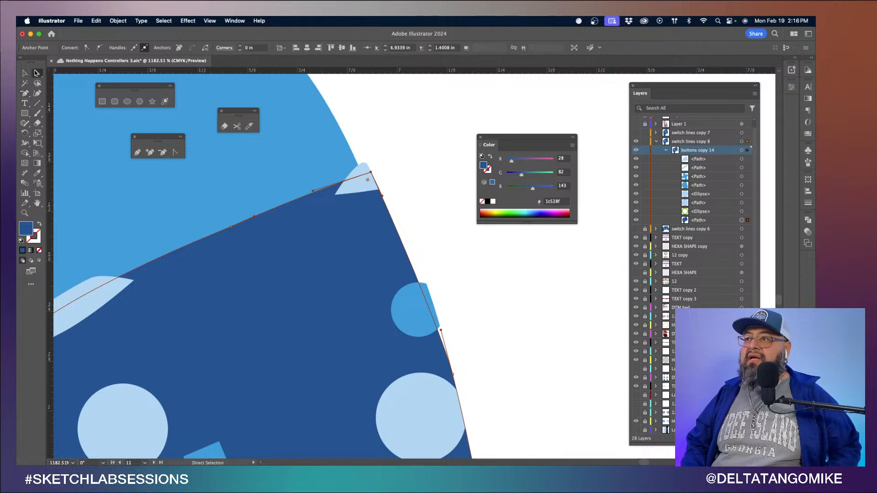
pyautogui.scroll(-5, 464, 255)
pyautogui.hscroll(2, 464, 255)
pyautogui.click(360, 220)
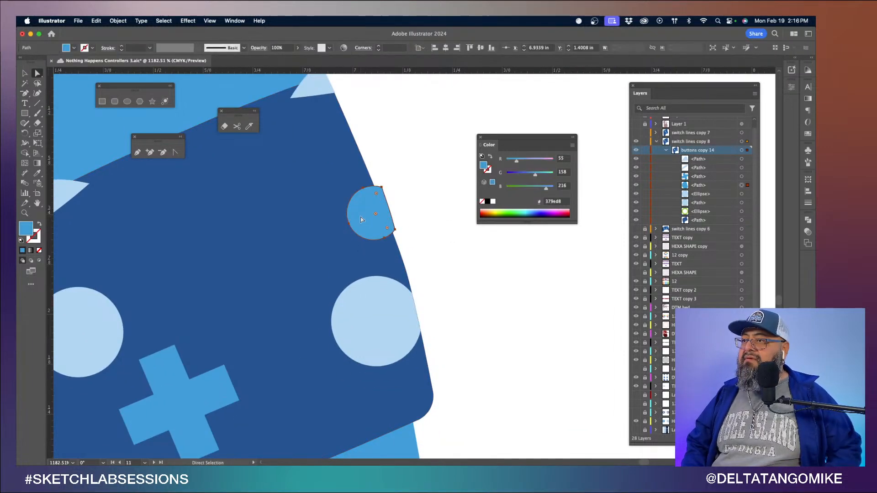
pyautogui.moveTo(360, 219); pyautogui.dragTo(353, 215)
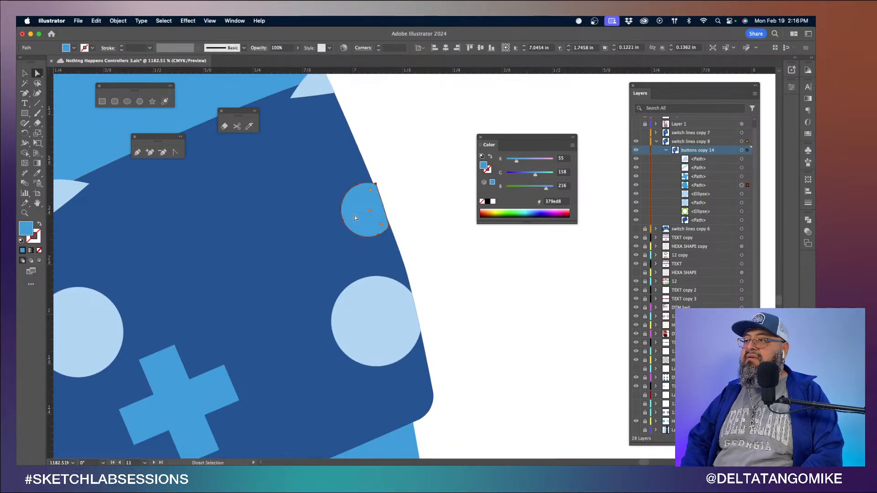
pyautogui.click(26, 74)
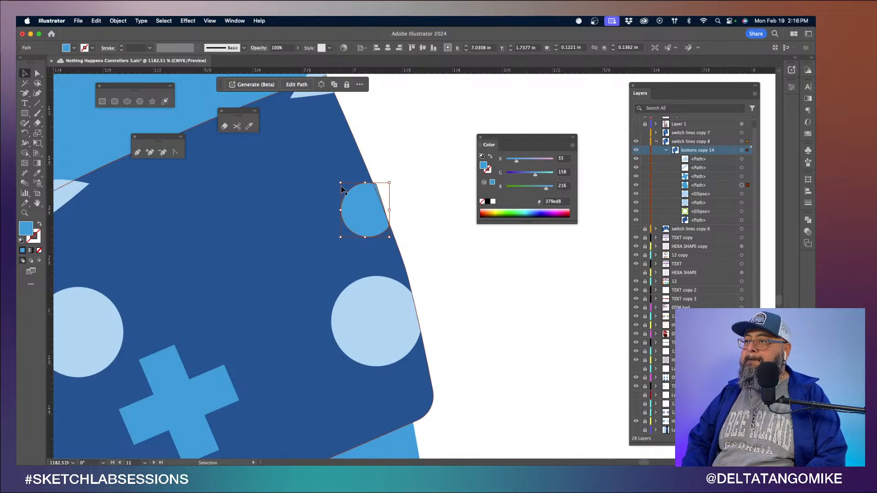
pyautogui.moveTo(391, 180); pyautogui.dragTo(390, 178)
pyautogui.click(403, 189)
pyautogui.scroll(-3, 404, 189)
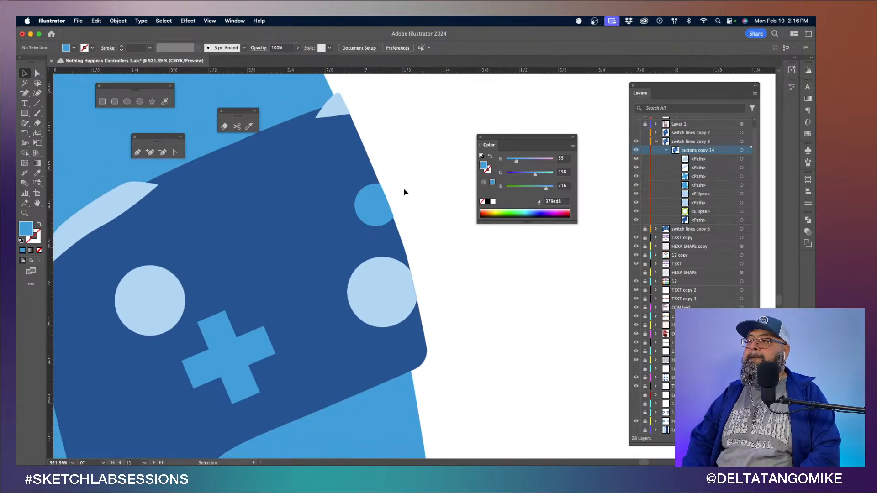
pyautogui.scroll(10, 404, 189)
pyautogui.click(302, 256)
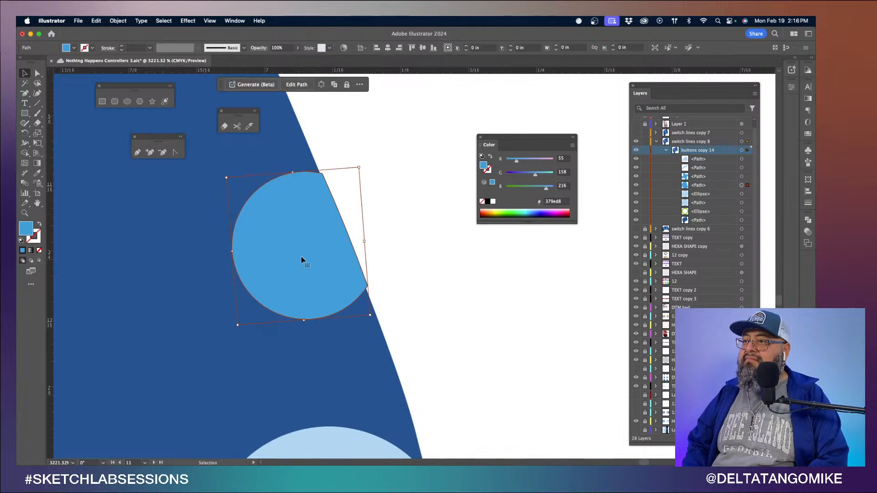
pyautogui.press('Left')
pyautogui.press('Right')
pyautogui.moveTo(300, 257); pyautogui.dragTo(297, 256)
pyautogui.click(419, 261)
pyautogui.scroll(-3, 418, 262)
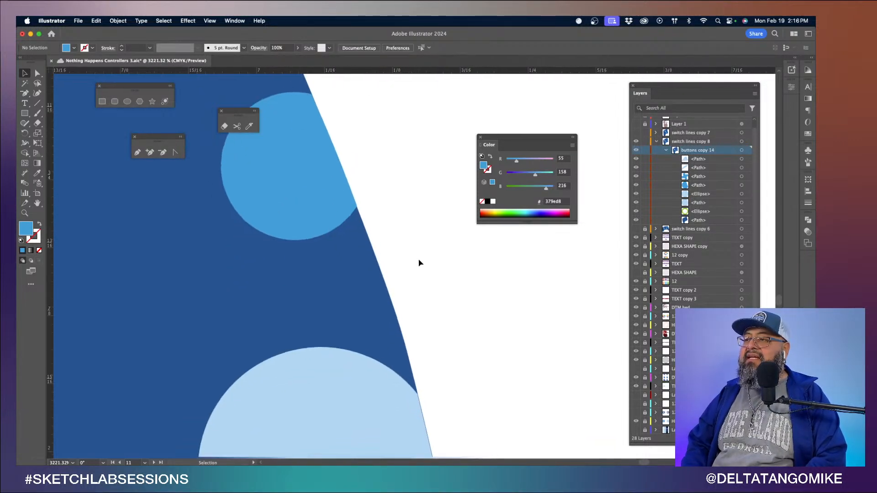
pyautogui.scroll(-2, 419, 262)
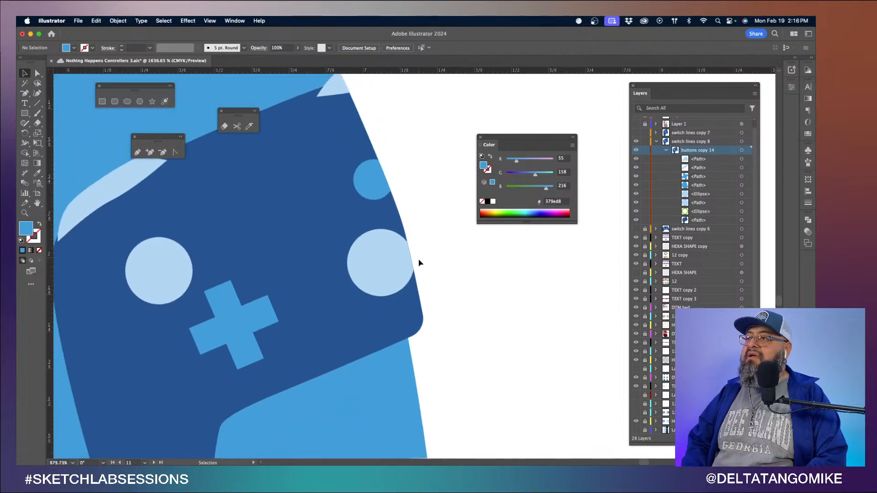
pyautogui.click(419, 261)
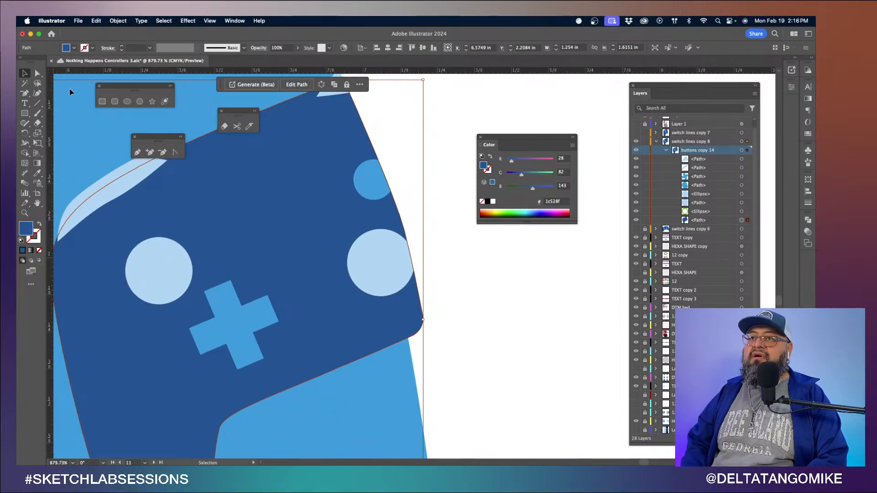
pyautogui.click(38, 73)
pyautogui.click(476, 266)
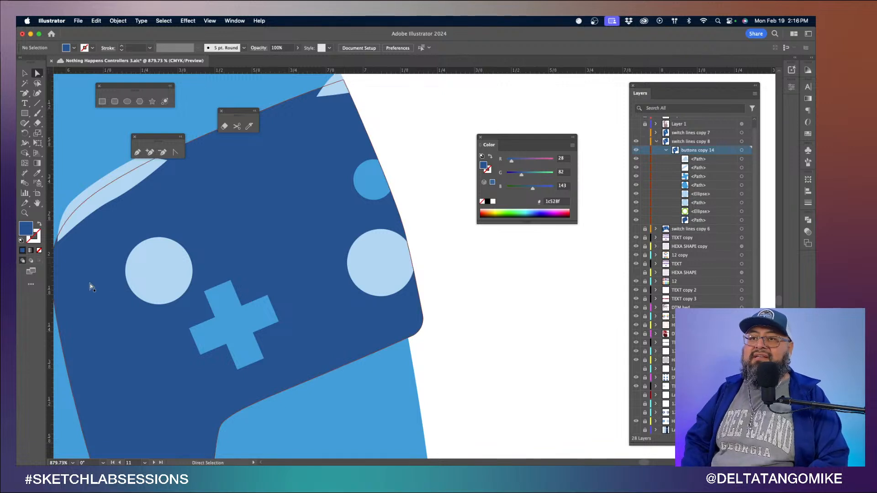
pyautogui.click(229, 248)
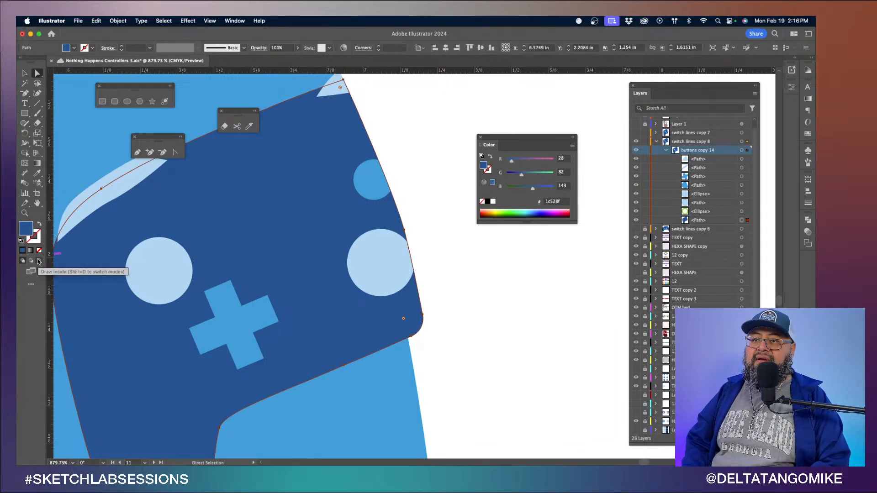
pyautogui.click(471, 308)
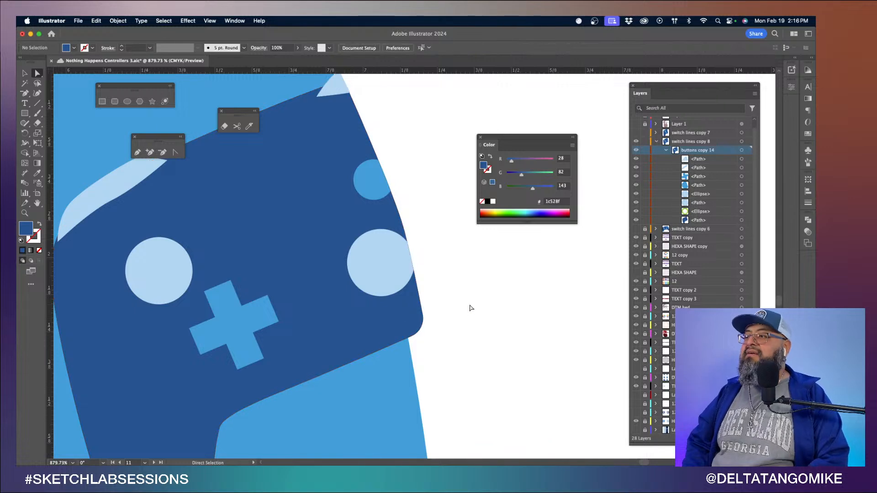
# Compare the switch lines copy 7 and copy 8 controllers, leaving copy 8 visible
pyautogui.scroll(-6, 471, 308)
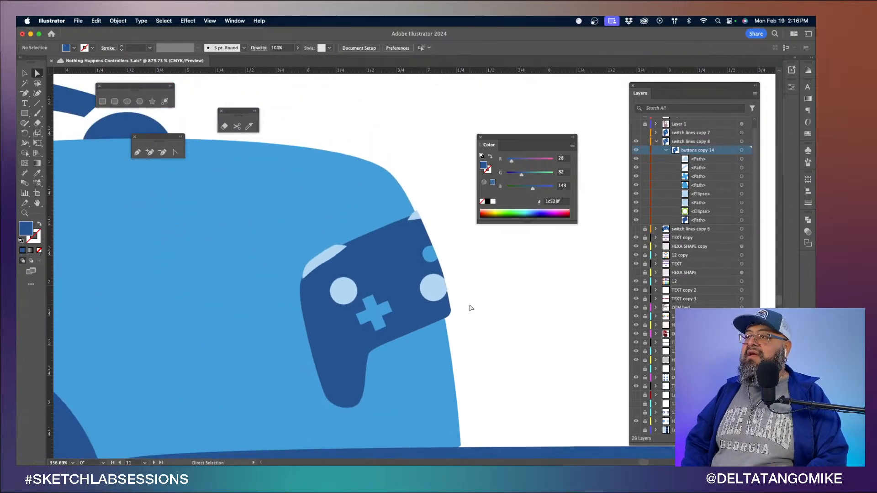
pyautogui.scroll(-4, 471, 308)
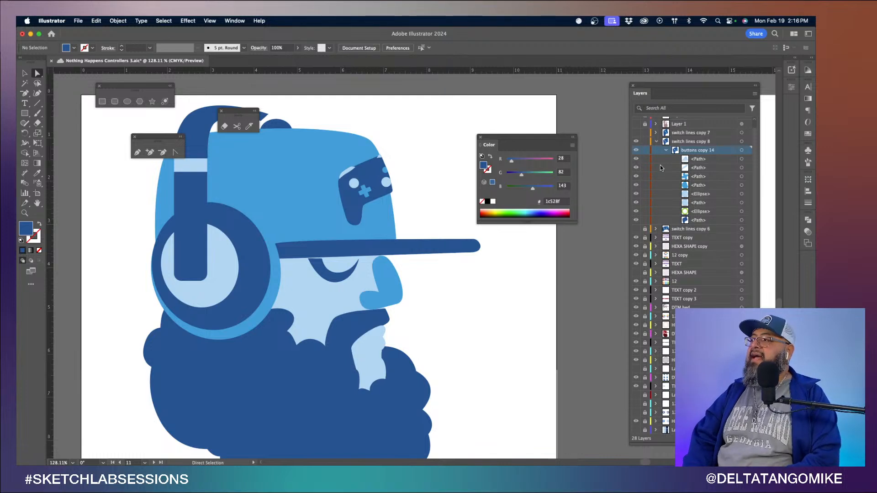
pyautogui.click(657, 141)
pyautogui.click(635, 138)
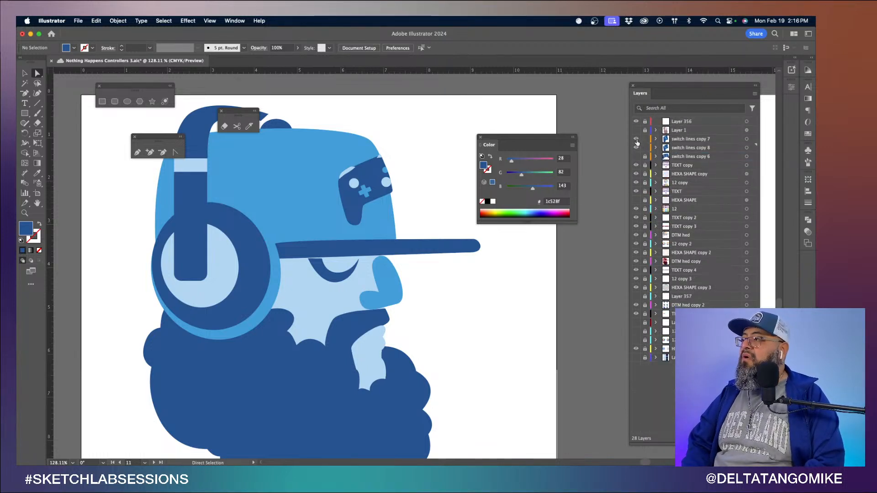
pyautogui.click(636, 148)
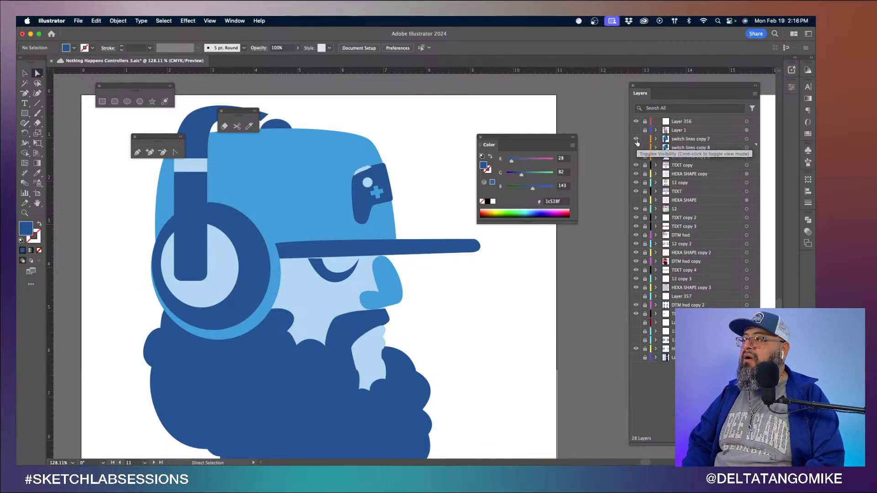
pyautogui.click(636, 140)
pyautogui.click(636, 147)
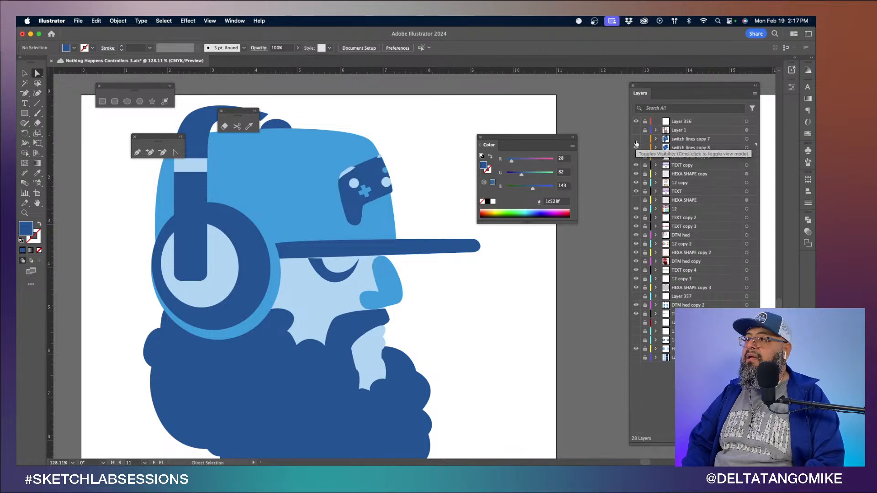
pyautogui.click(636, 148)
pyautogui.click(636, 139)
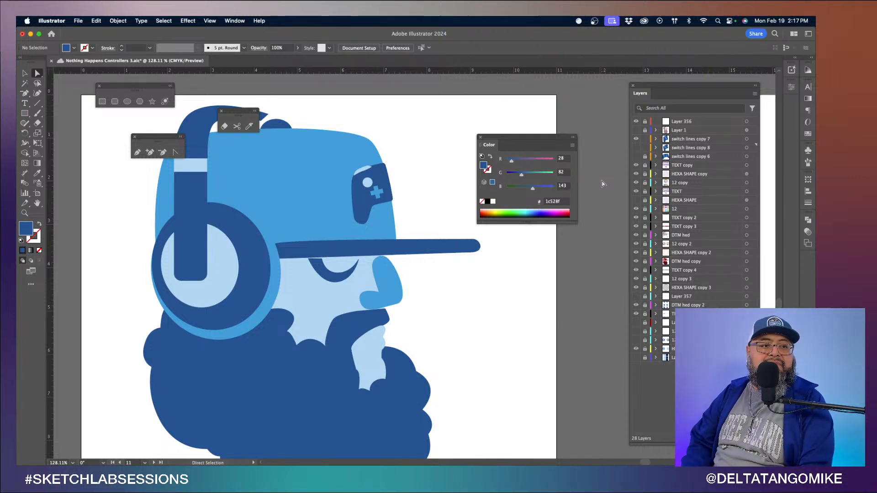
pyautogui.click(636, 148)
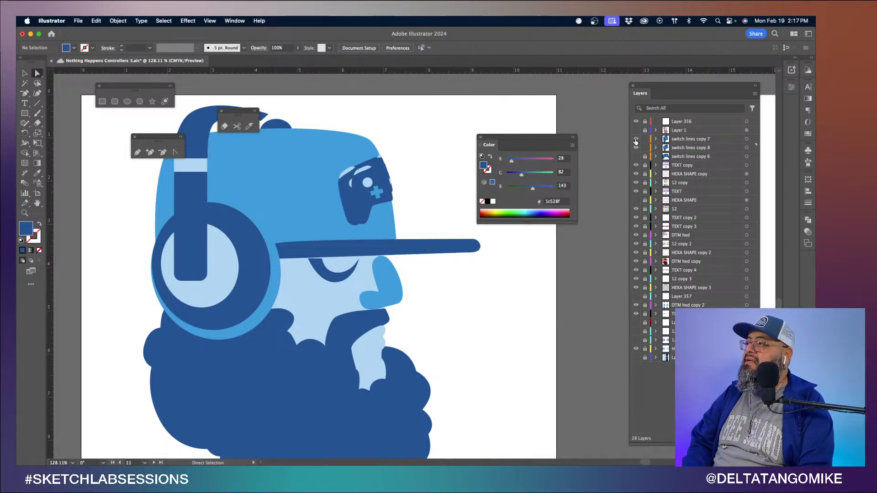
pyautogui.click(635, 139)
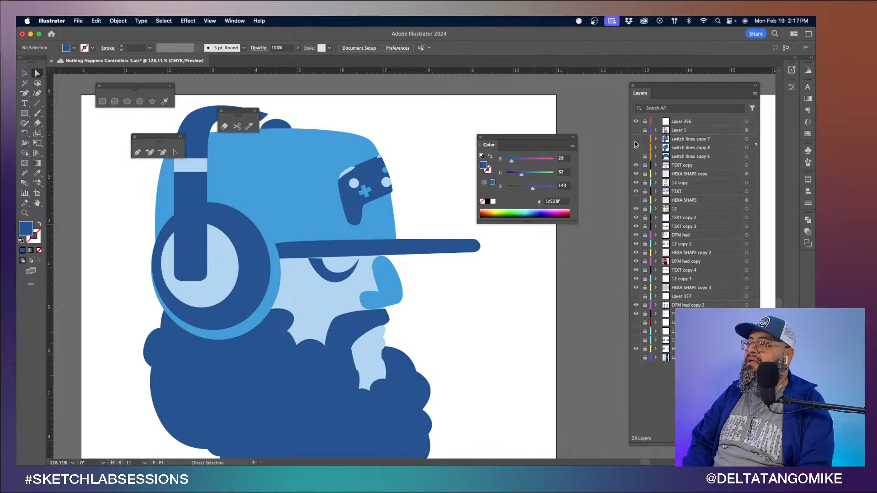
pyautogui.click(636, 139)
pyautogui.click(636, 148)
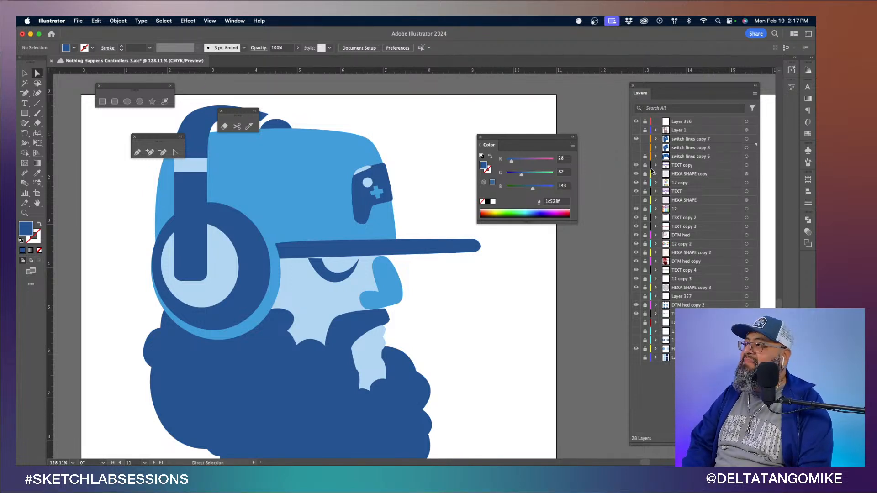
pyautogui.click(636, 140)
pyautogui.click(636, 148)
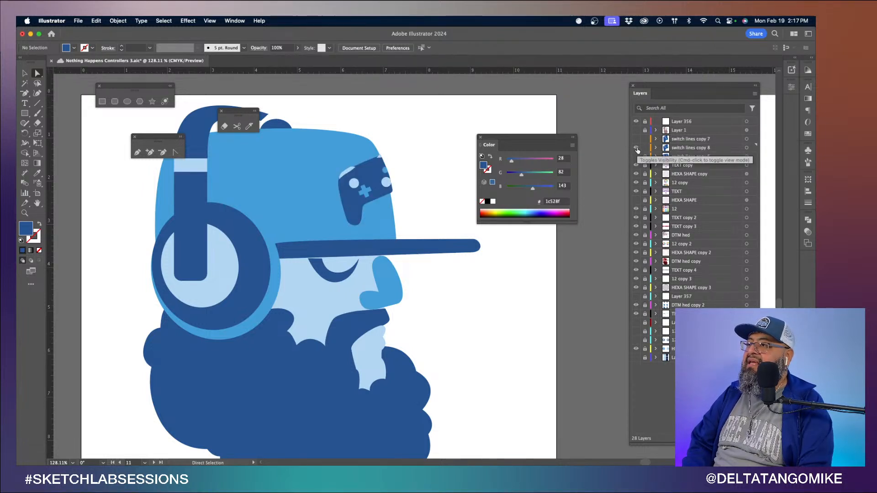
pyautogui.click(636, 149)
pyautogui.click(636, 139)
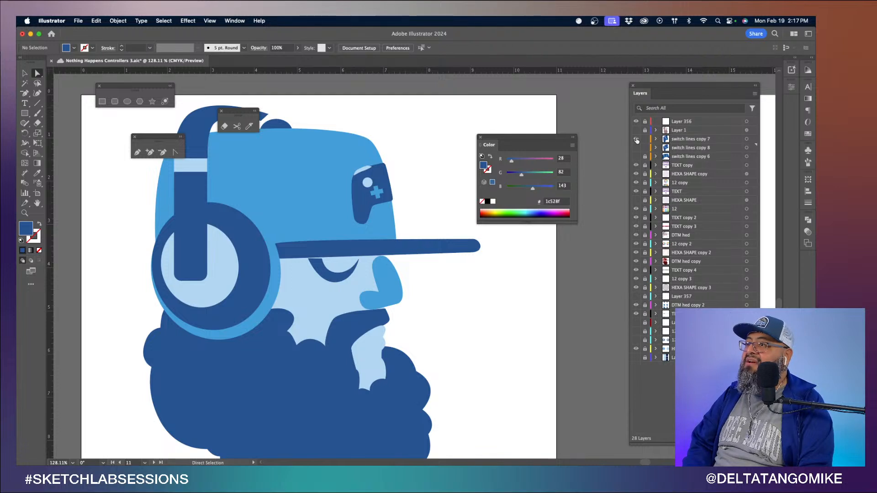
pyautogui.click(637, 139)
pyautogui.click(636, 148)
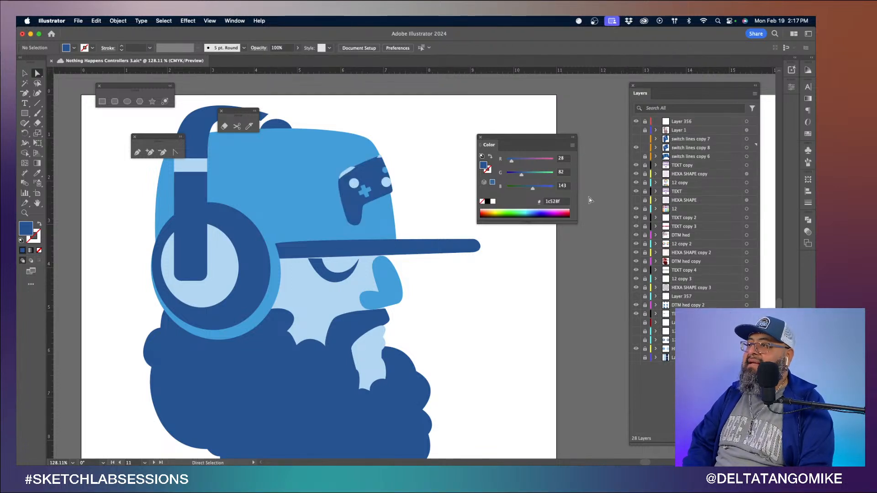
# Save the logo file
pyautogui.scroll(-3, 590, 200)
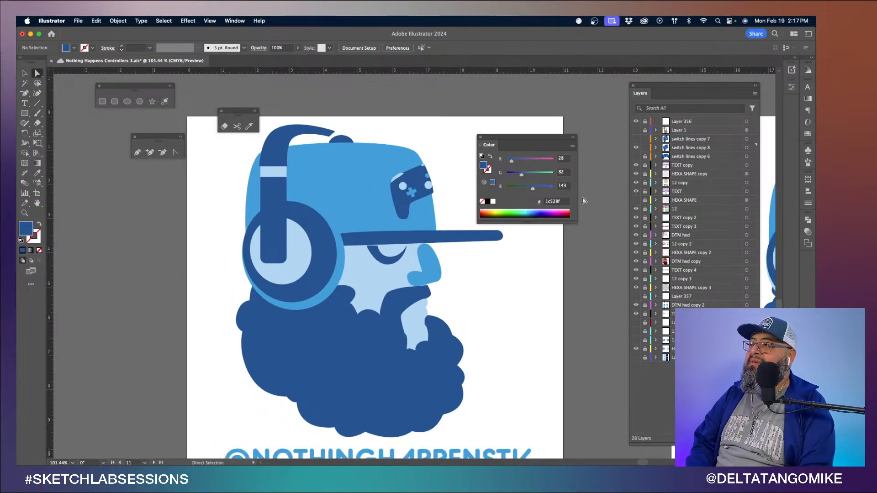
pyautogui.hscroll(3, 583, 200)
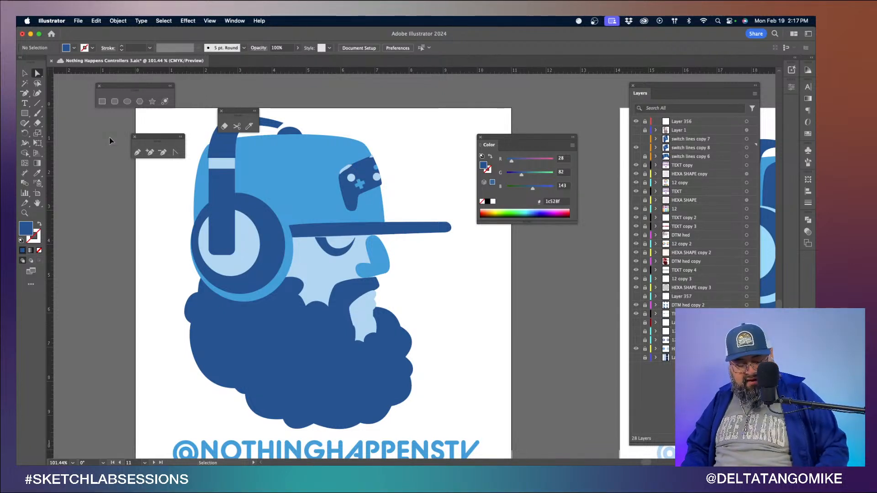
pyautogui.press('super+s')
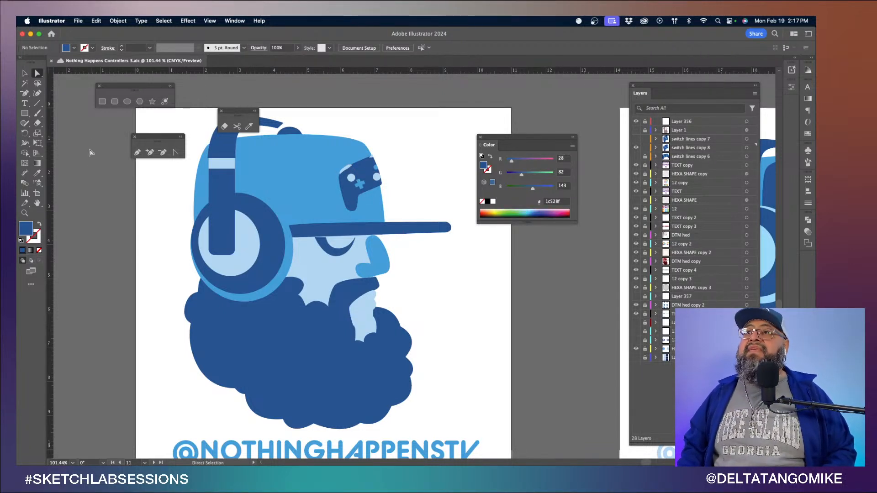
# Start Save As and create a new Nothing Logo Beard Hat folder inside Nothing Happens TV
pyautogui.click(79, 21)
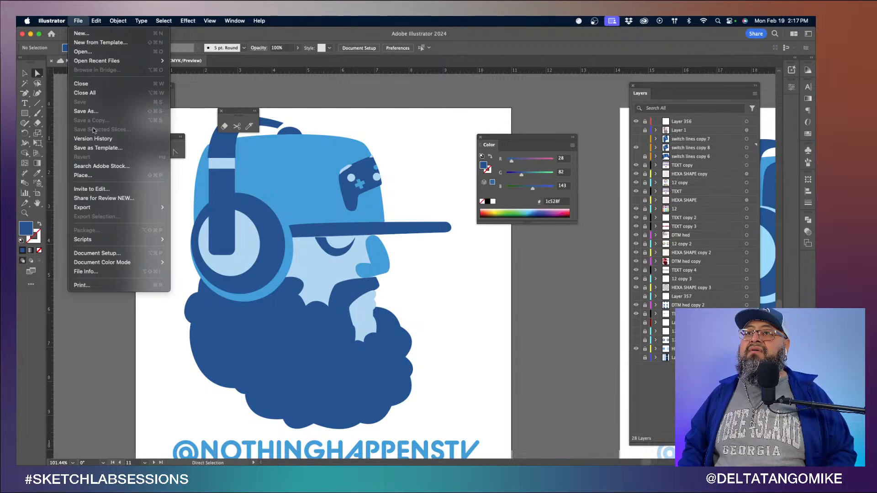
pyautogui.click(94, 111)
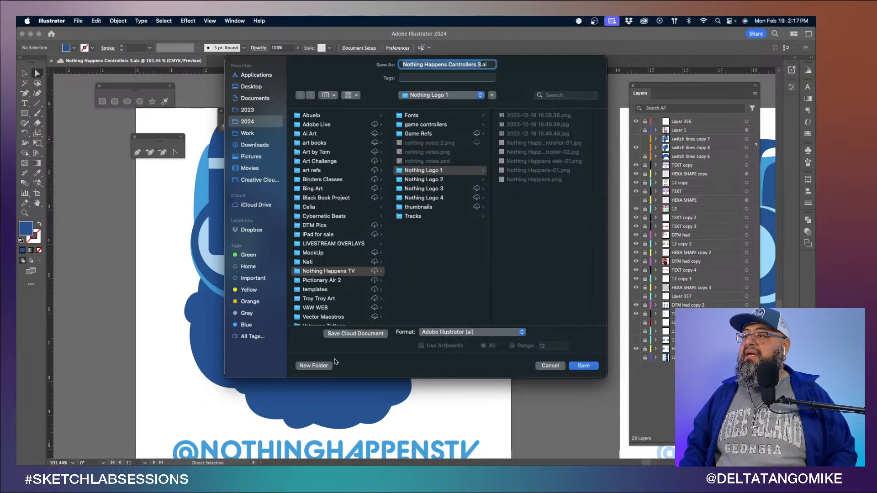
pyautogui.click(328, 271)
pyautogui.click(324, 365)
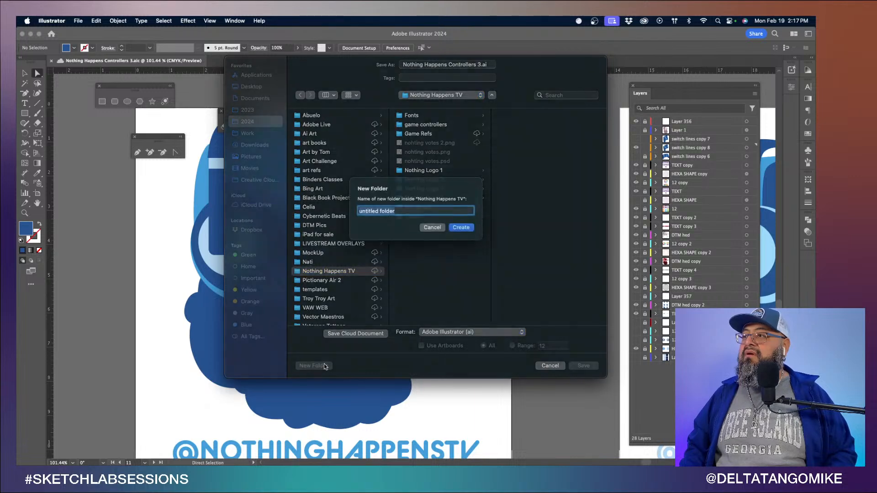
pyautogui.write('Noithing')
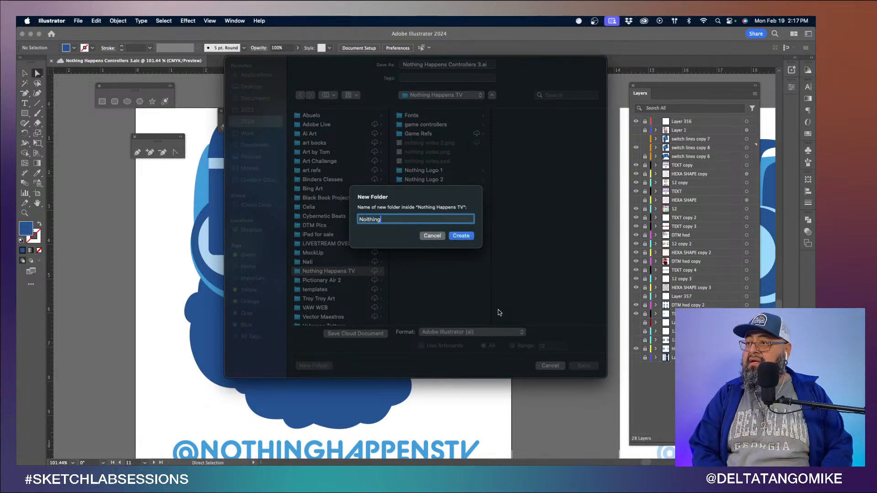
pyautogui.write('thing Log')
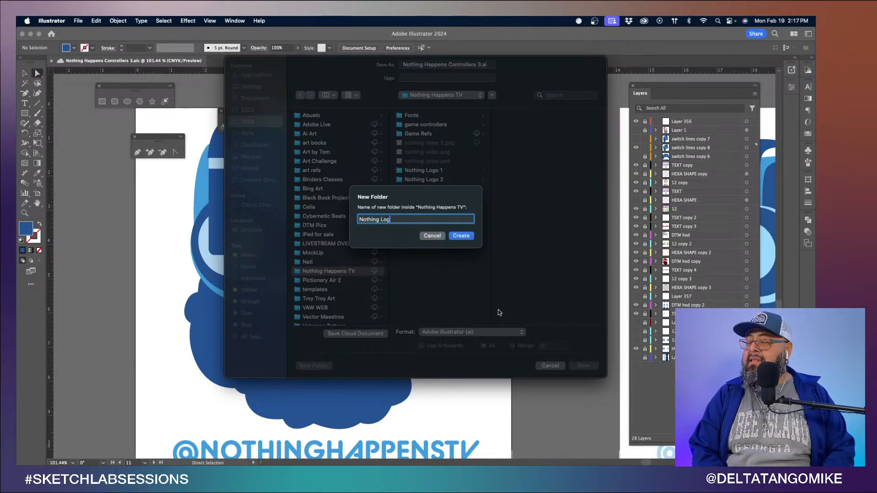
pyautogui.write('o Beard Hat')
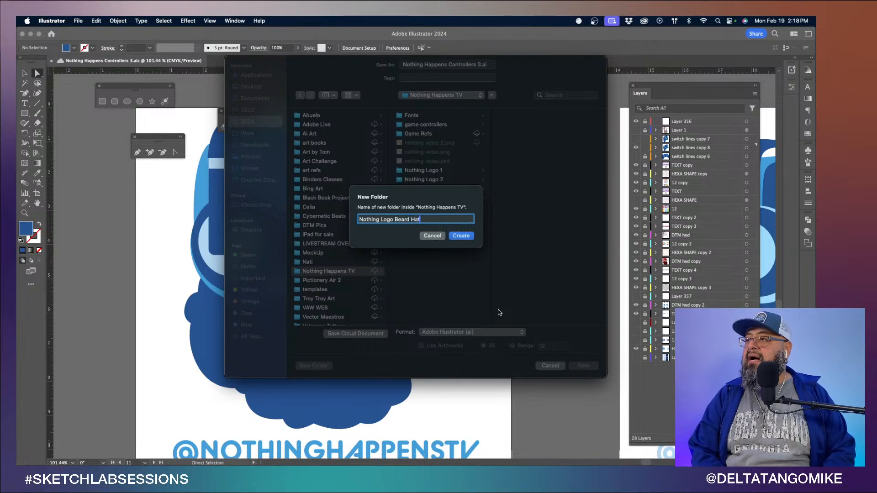
pyautogui.press('Return')
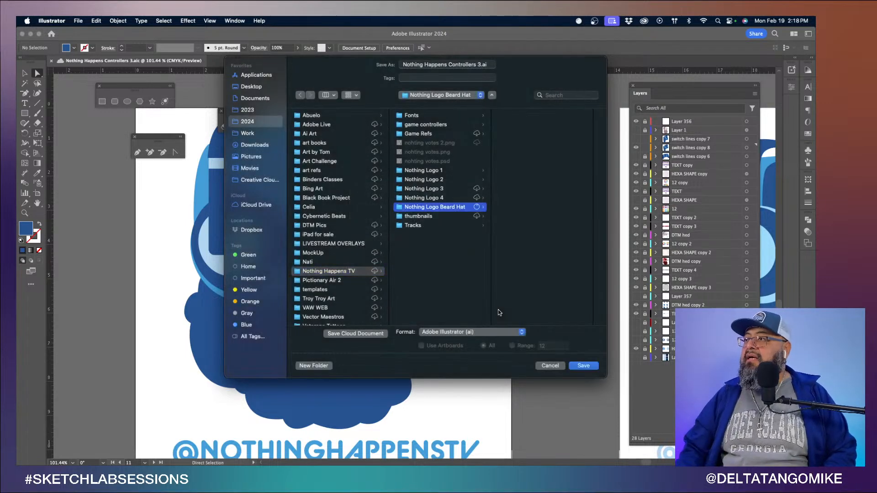
# Save as 'Nothing Happens Beard Hat Logo.ai' with Illustrator 2020 compatibility
pyautogui.click(469, 65)
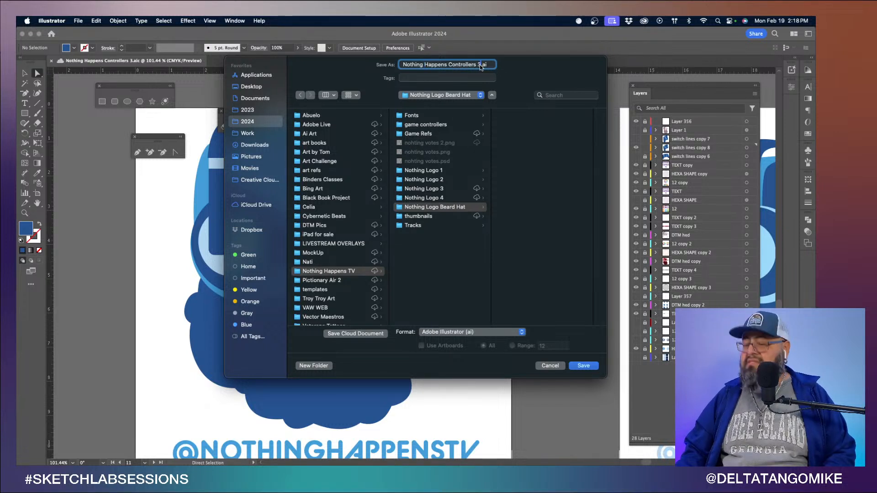
pyautogui.press('BackSpace')
pyautogui.press('BackSpace')
pyautogui.press('BackSpace')
pyautogui.press('BackSpace')
pyautogui.press('BackSpace')
pyautogui.press('BackSpace')
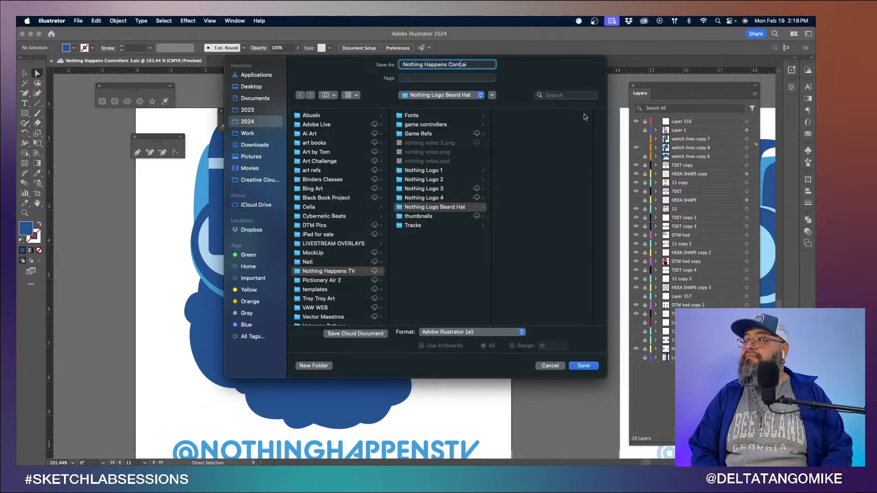
pyautogui.press('BackSpace')
pyautogui.press('BackSpace')
pyautogui.press('BackSpace')
pyautogui.write('Bear')
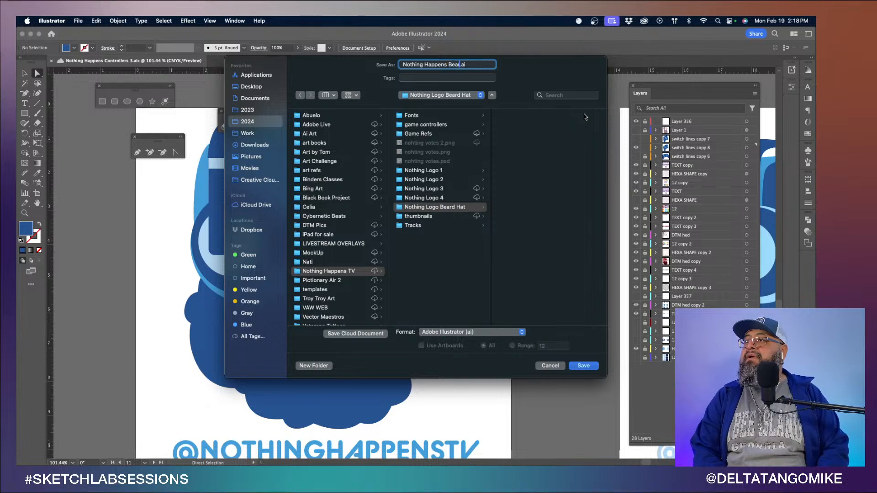
pyautogui.write('d Hat Logo')
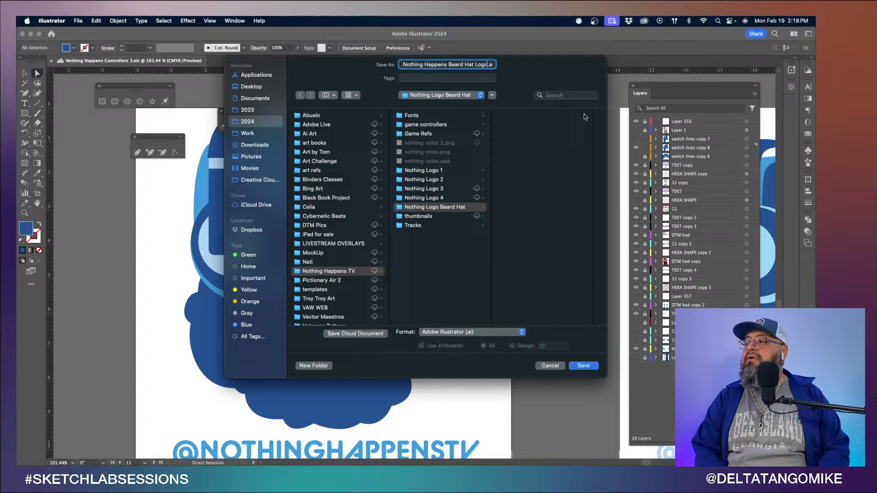
pyautogui.press('Return')
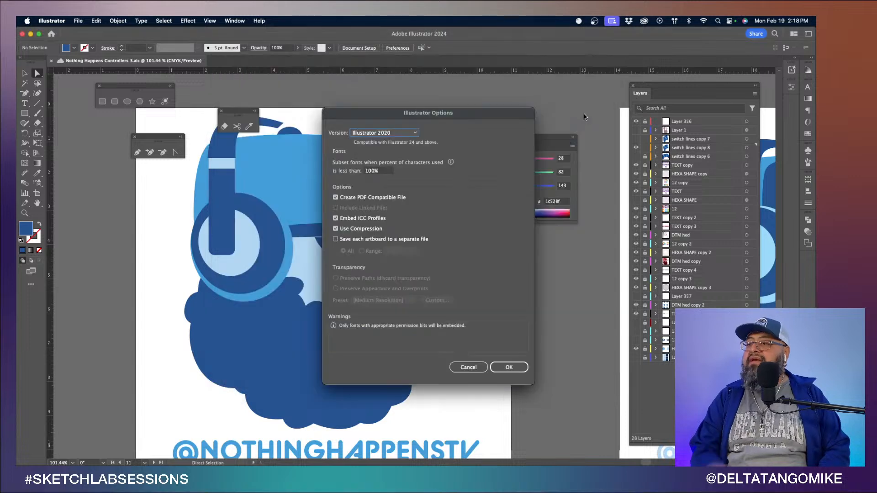
pyautogui.click(517, 369)
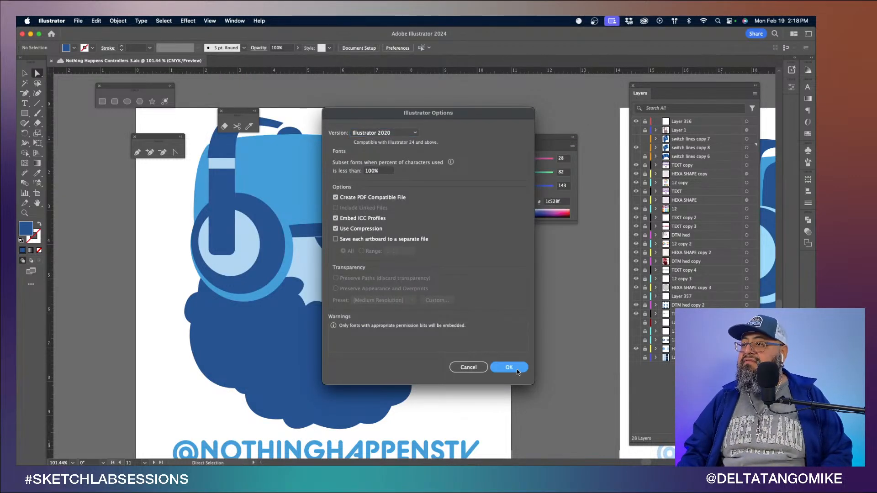
# Fit all artboards in view and unlock every layer
pyautogui.press('super+0')
pyautogui.press('super+alt+0')
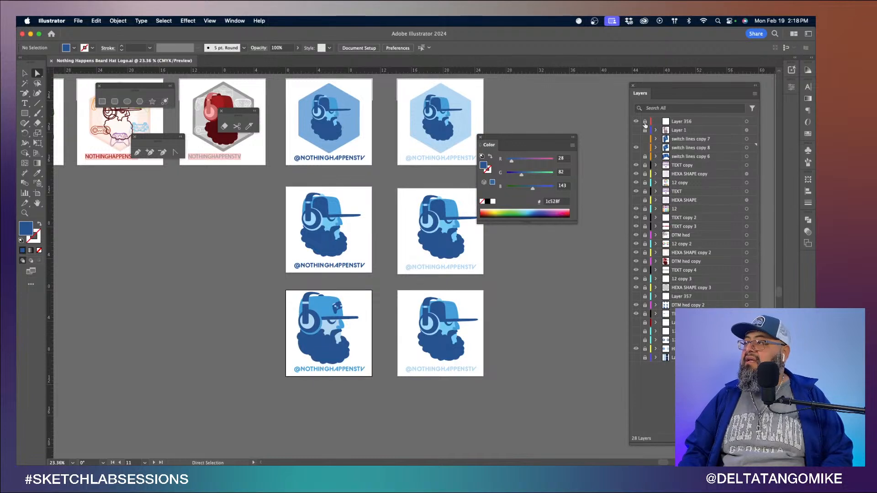
pyautogui.moveTo(645, 121); pyautogui.dragTo(644, 361)
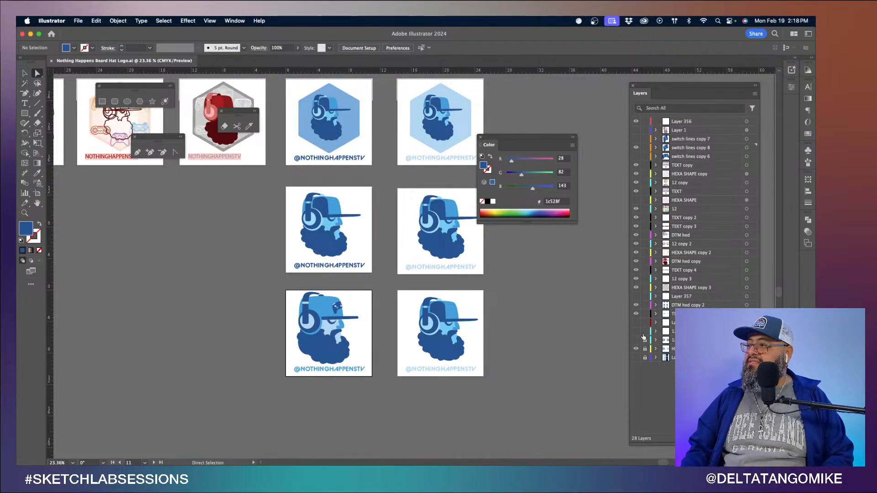
# Select and delete all unlocked artwork, leaving the two beard-hat logos
pyautogui.scroll(-5, 500, 378)
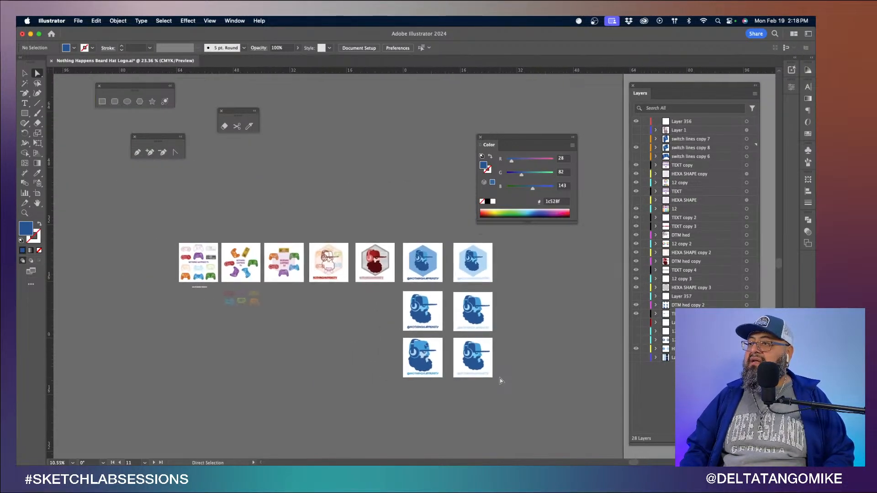
pyautogui.hscroll(3, 500, 378)
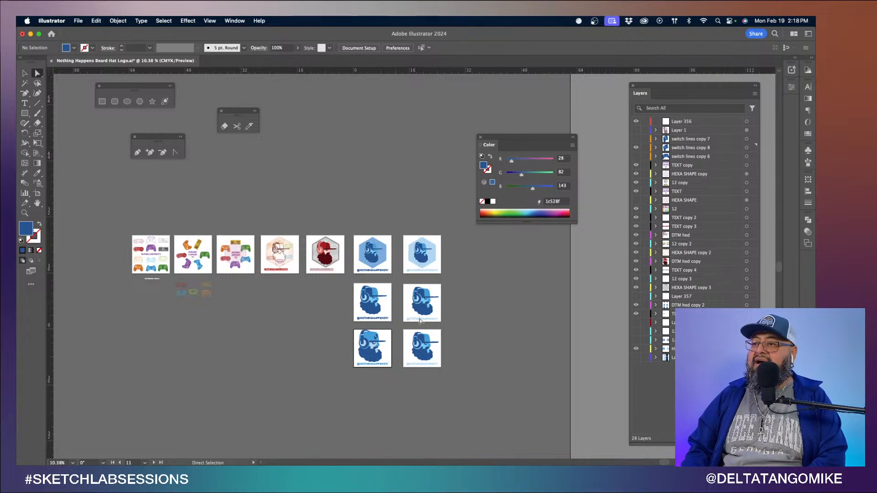
pyautogui.press('super+a')
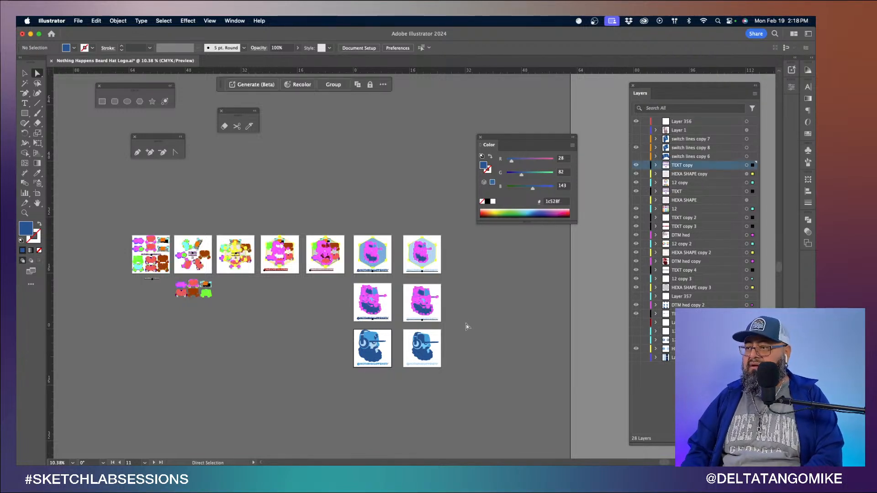
pyautogui.press('Delete')
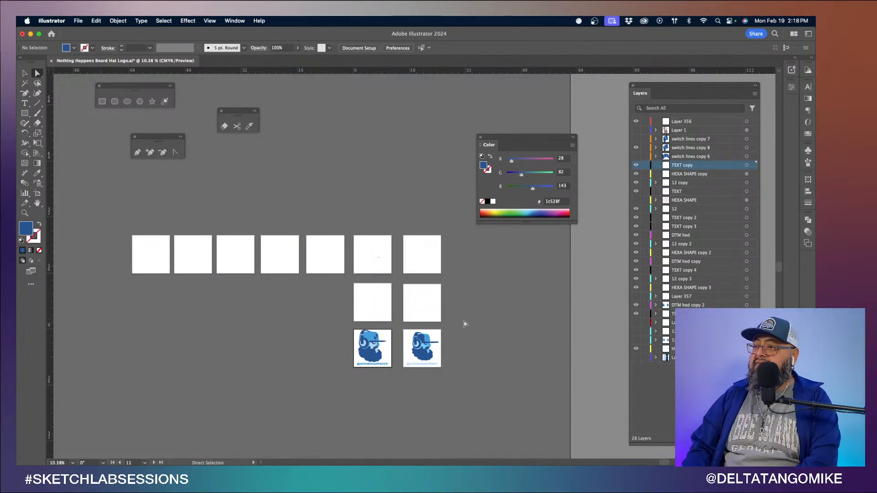
# Delete the bottom-right logo copy and the switch lines copy 7 and Layer 1 layers
pyautogui.moveTo(466, 326); pyautogui.dragTo(398, 384)
pyautogui.press('Delete')
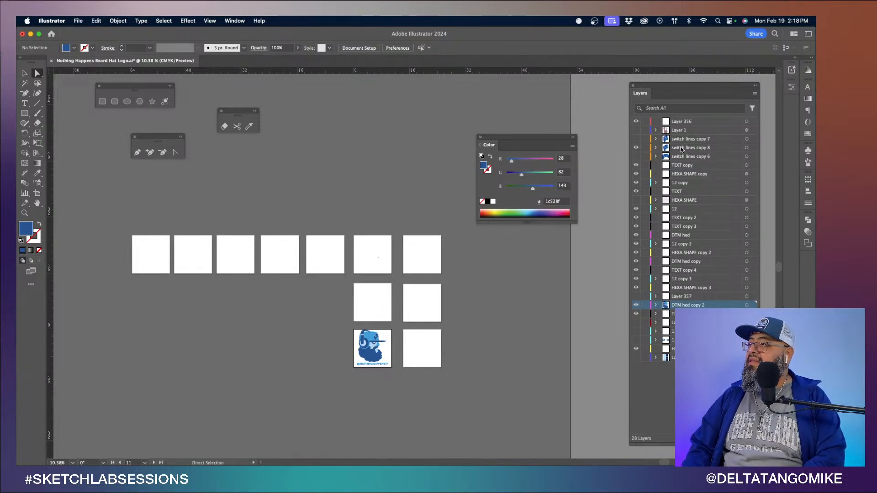
pyautogui.click(691, 140)
pyautogui.keyDown('shift'); pyautogui.click(688, 131); pyautogui.keyUp('shift')
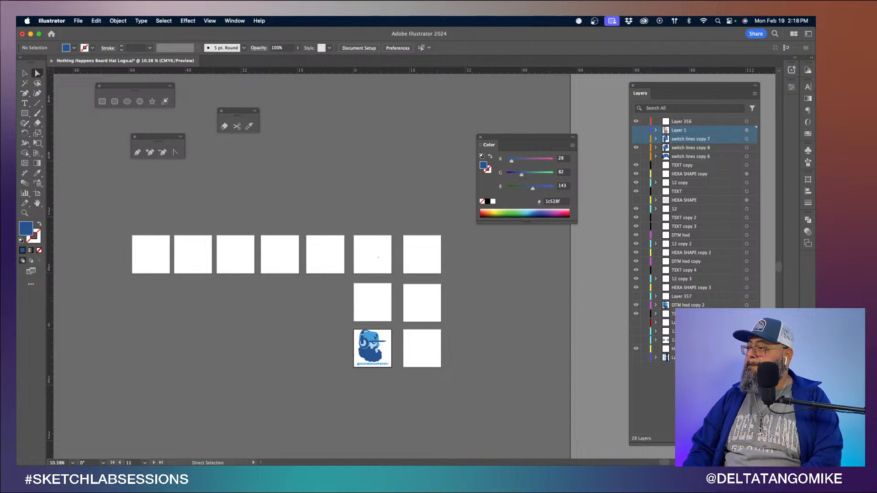
pyautogui.click(752, 439)
pyautogui.click(483, 262)
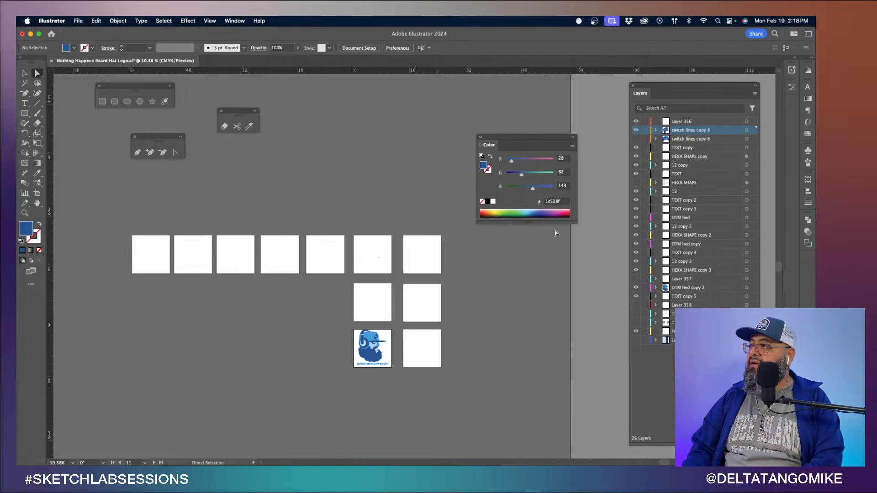
# Delete switch lines copy 6, Layers 355, 357, 358 and HEXA SHAPE, then drag the logo onto artboard 1
pyautogui.click(691, 139)
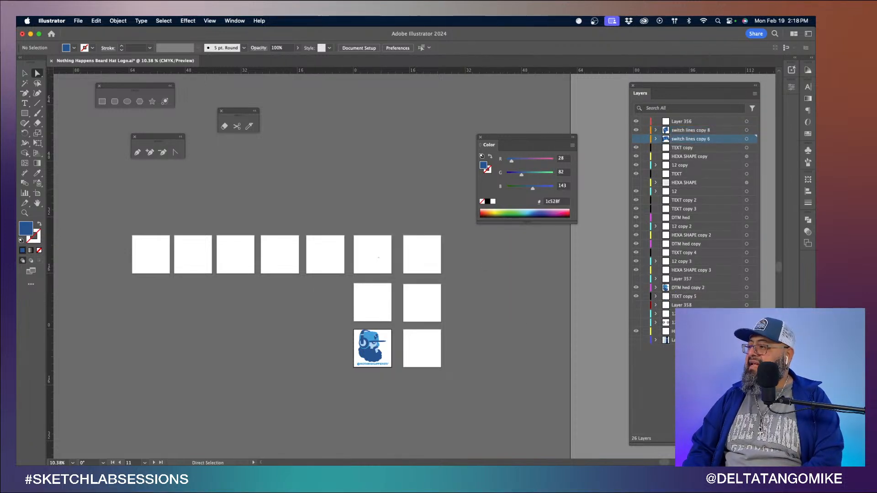
pyautogui.click(753, 438)
pyautogui.click(494, 263)
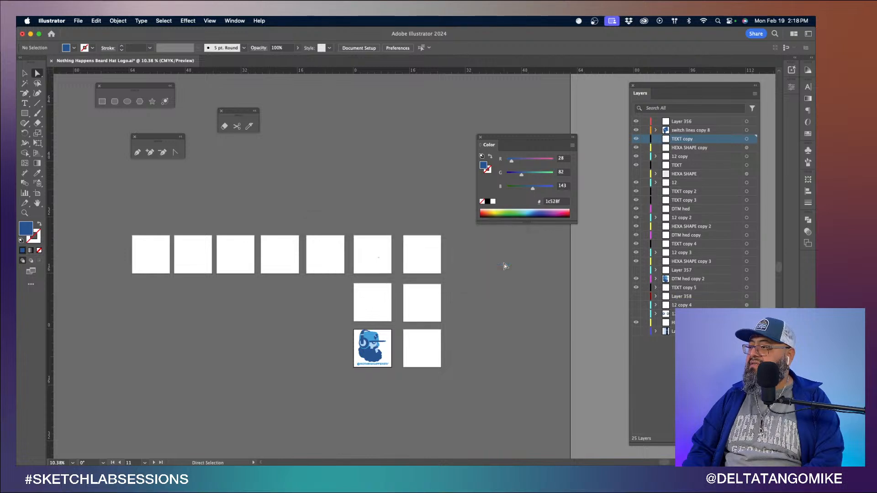
pyautogui.click(685, 297)
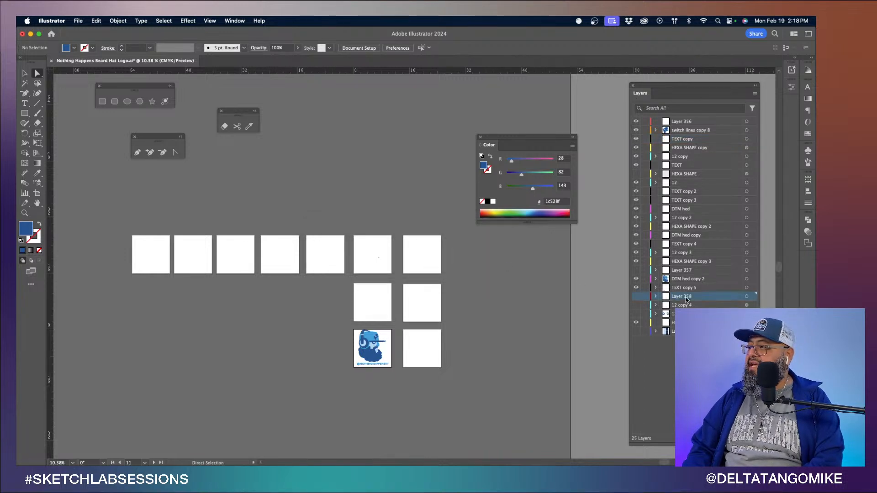
pyautogui.keyDown('shift'); pyautogui.click(680, 313); pyautogui.keyUp('shift')
pyautogui.click(752, 438)
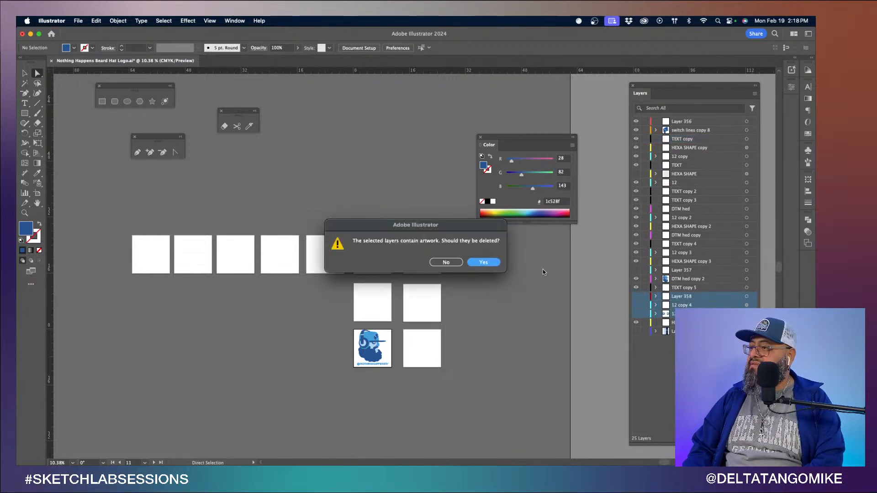
pyautogui.click(484, 262)
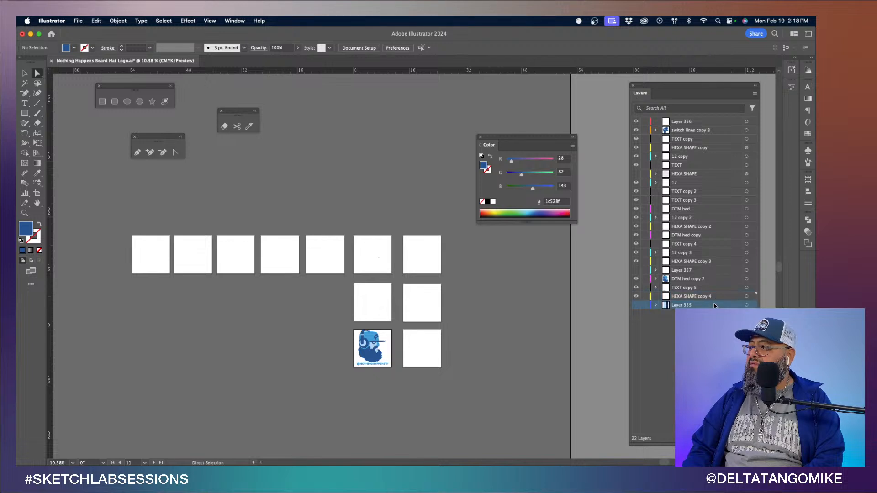
pyautogui.moveTo(685, 305); pyautogui.dragTo(752, 439)
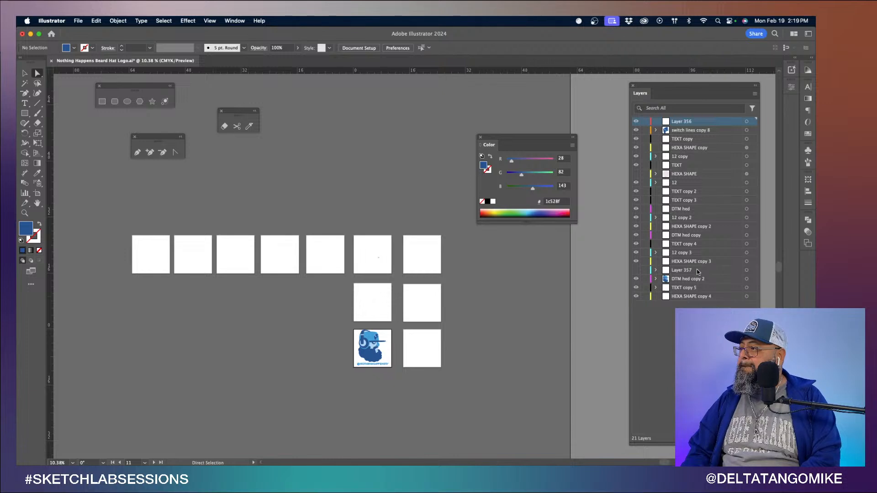
pyautogui.moveTo(697, 270); pyautogui.dragTo(752, 438)
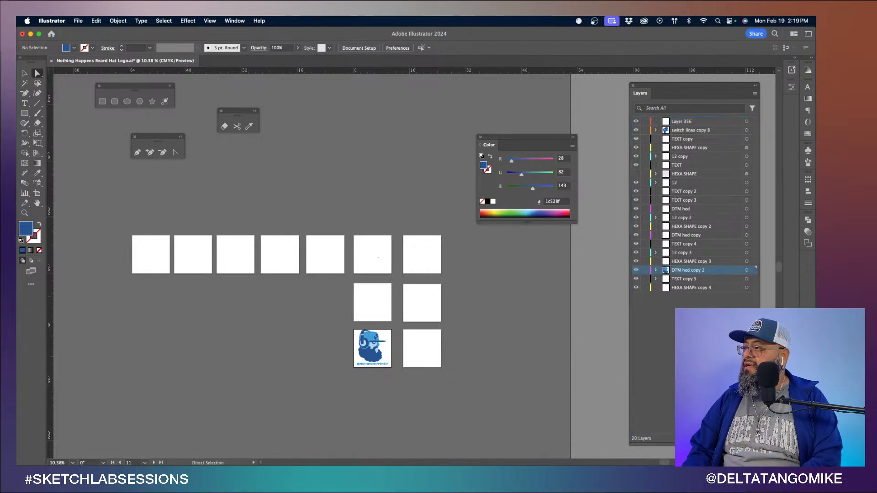
pyautogui.click(682, 175)
pyautogui.moveTo(682, 175); pyautogui.dragTo(752, 439)
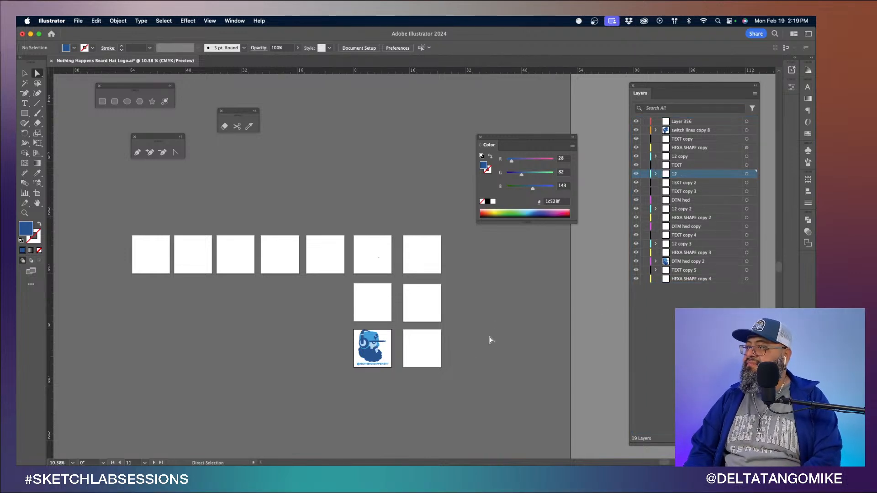
pyautogui.moveTo(368, 352); pyautogui.dragTo(155, 264)
# Delete artboard 11 and the other unused empty artboards around it
pyautogui.click(293, 224)
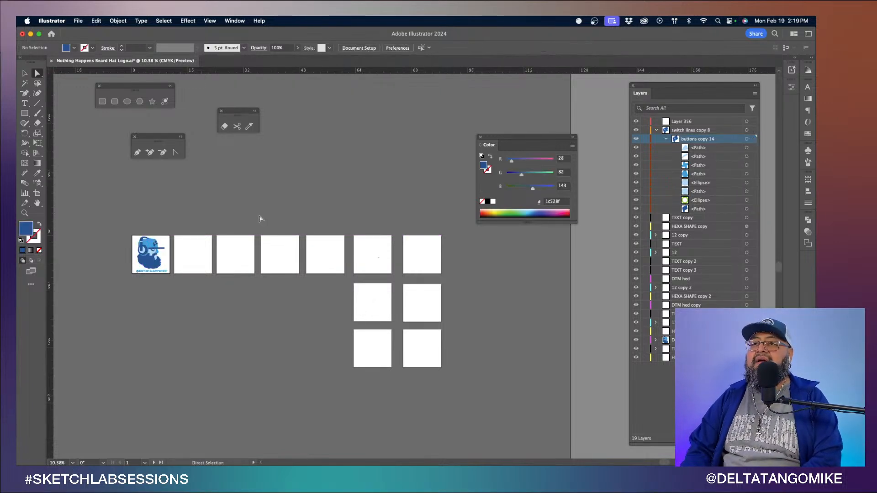
pyautogui.click(38, 193)
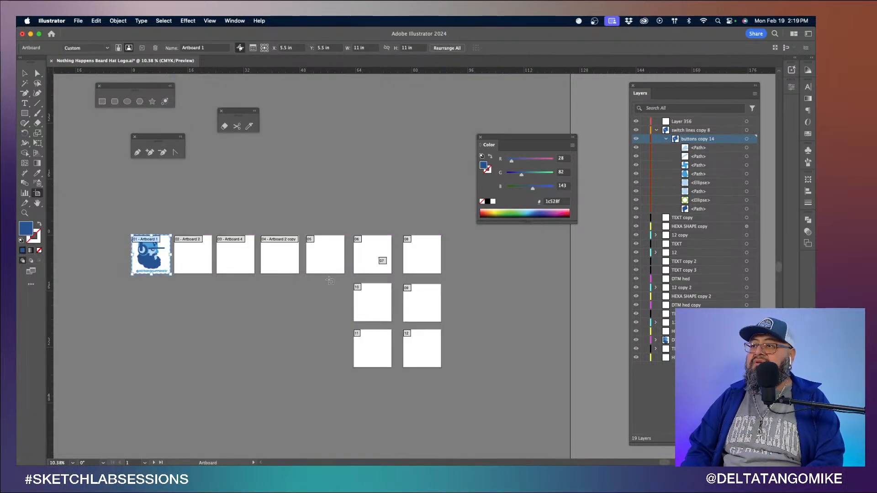
pyautogui.click(380, 357)
pyautogui.press('Delete')
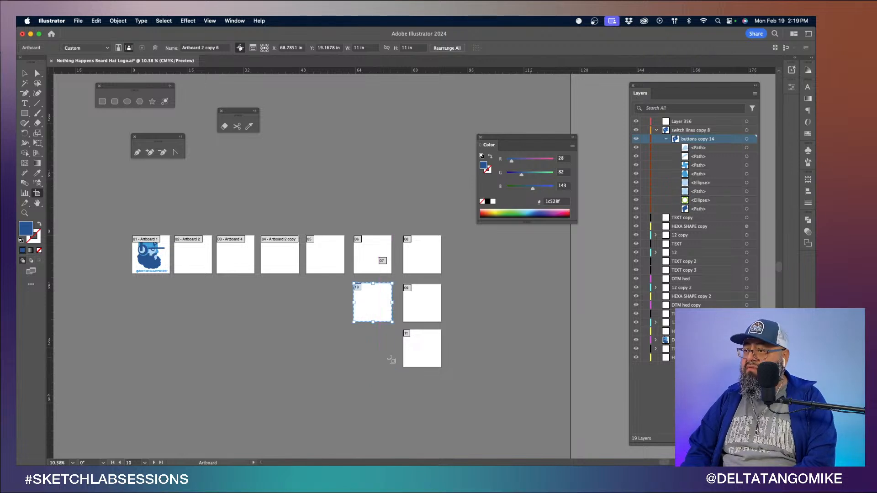
pyautogui.click(421, 356)
pyautogui.press('Delete')
pyautogui.click(420, 306)
pyautogui.press('Delete')
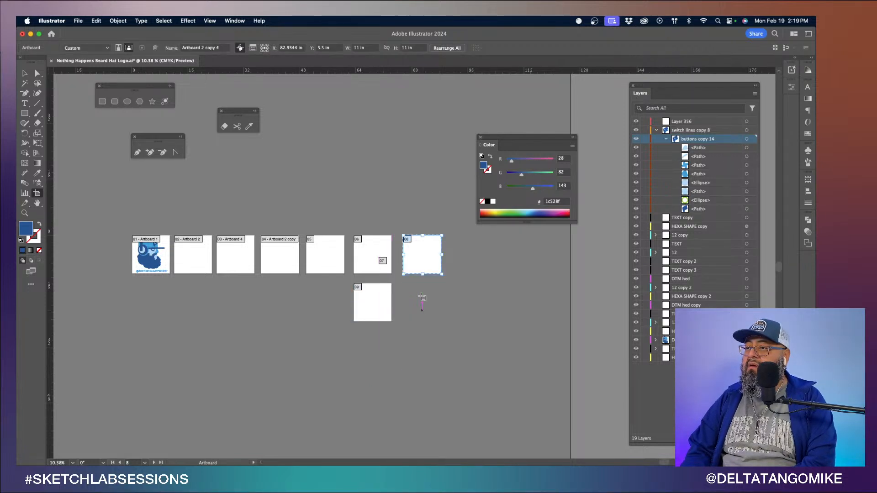
pyautogui.press('Delete')
pyautogui.click(378, 304)
pyautogui.press('Delete')
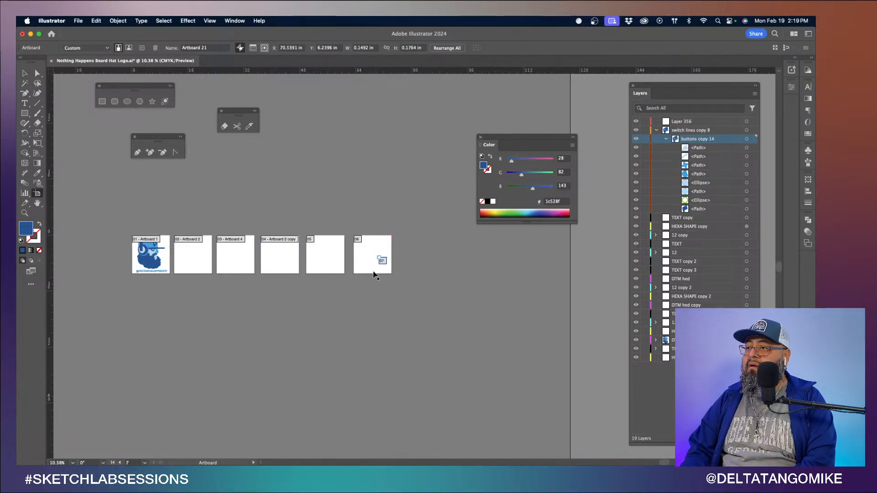
pyautogui.click(373, 271)
pyautogui.press('Delete')
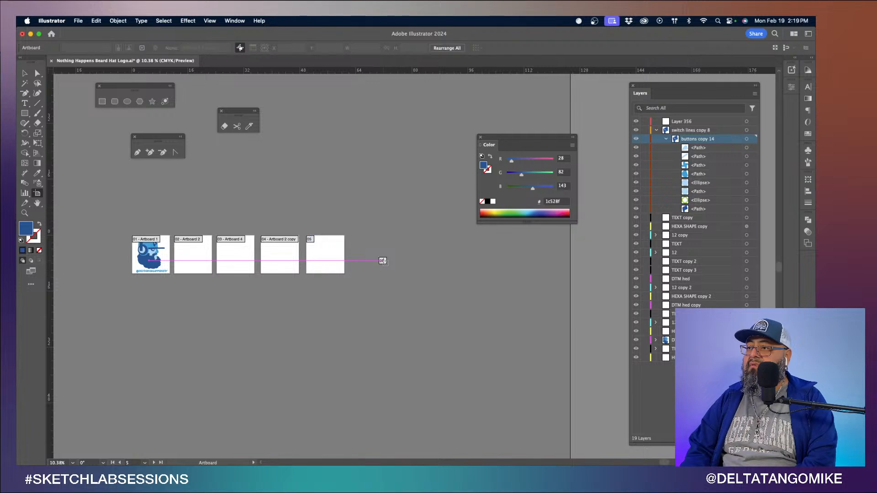
# Delete artboard 05, leaving four artboards, and save the document
pyautogui.click(325, 255)
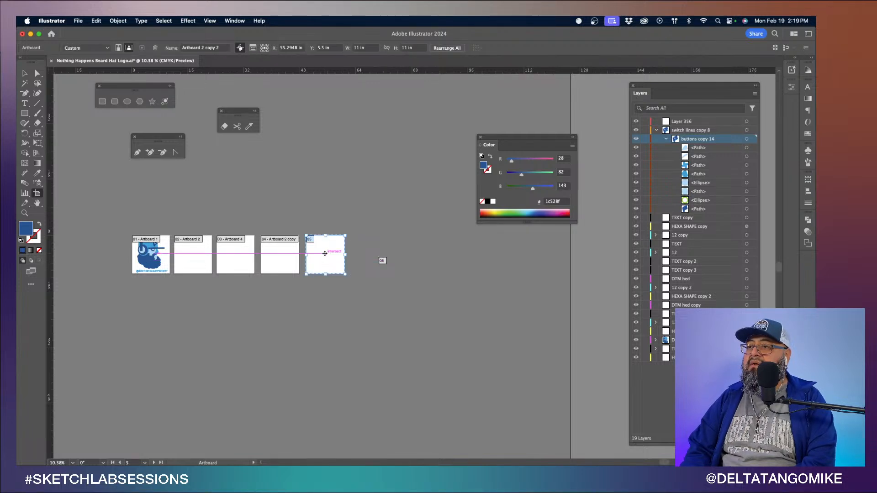
pyautogui.press('Delete')
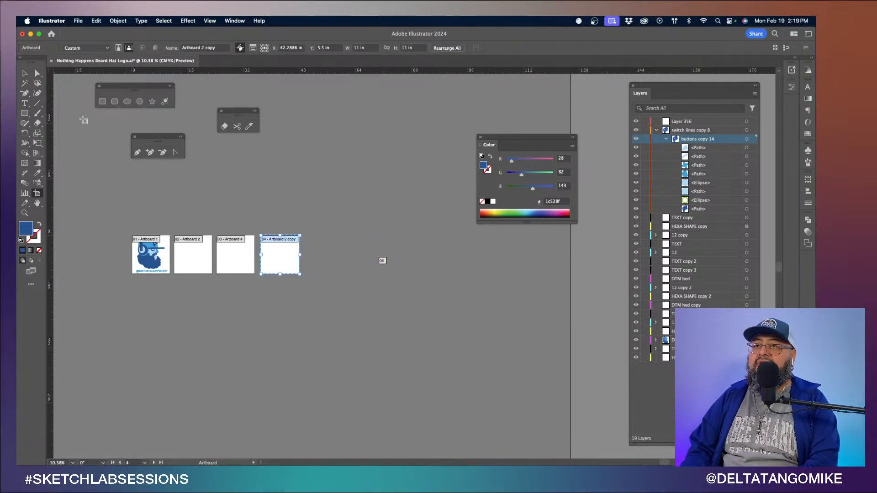
pyautogui.click(23, 75)
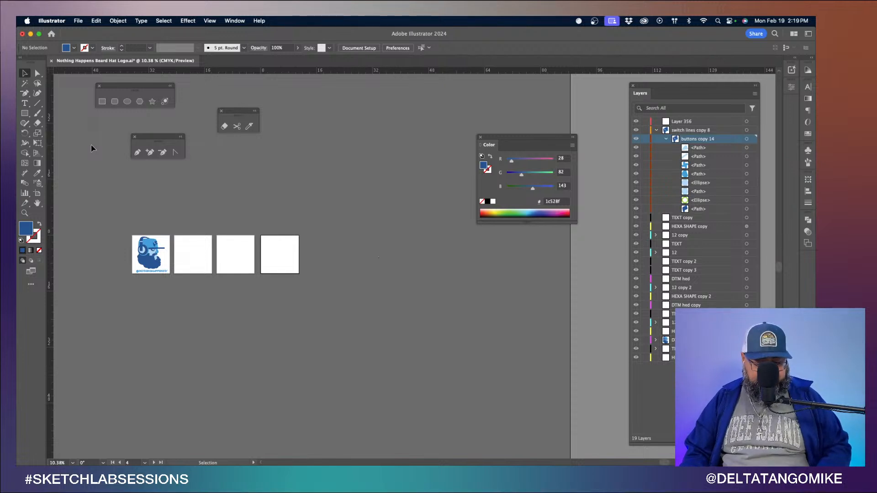
pyautogui.press('super+s')
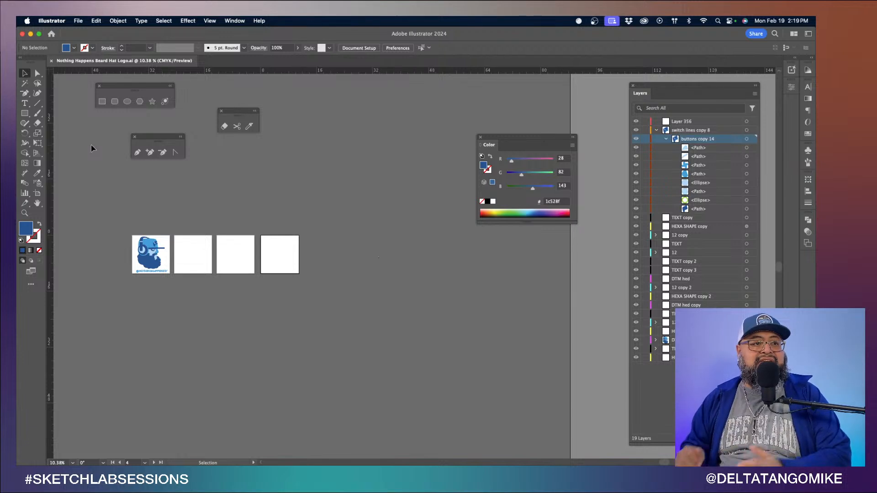
# Rename the switch lines copy 8 layer to Controller
pyautogui.hscroll(-5, 390, 310)
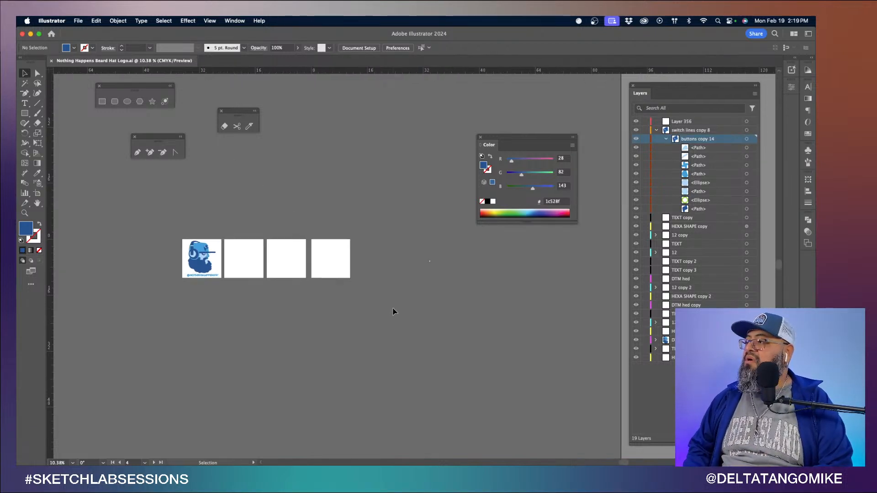
pyautogui.scroll(5, 393, 310)
pyautogui.scroll(4, 406, 325)
pyautogui.hscroll(-5, 406, 325)
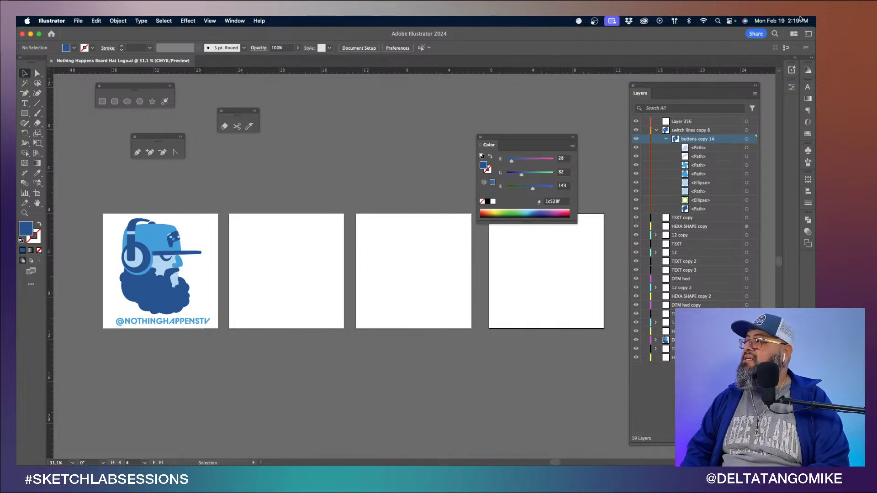
pyautogui.click(656, 130)
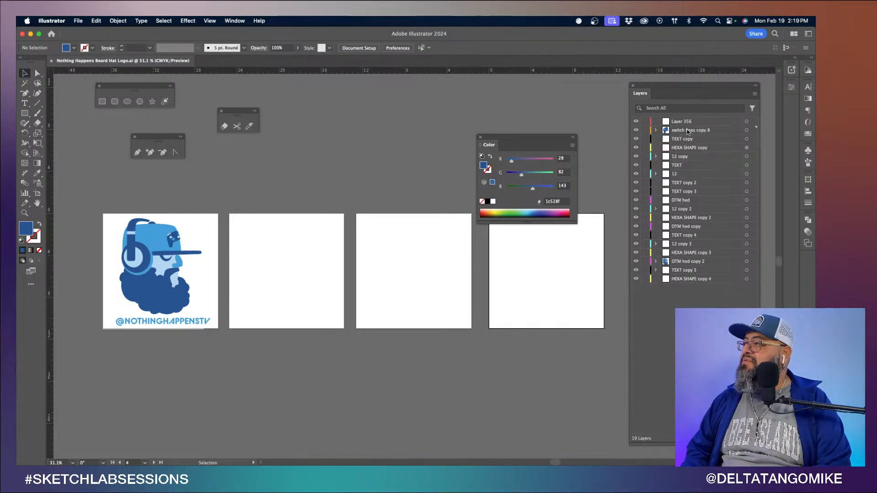
pyautogui.doubleClick(693, 130)
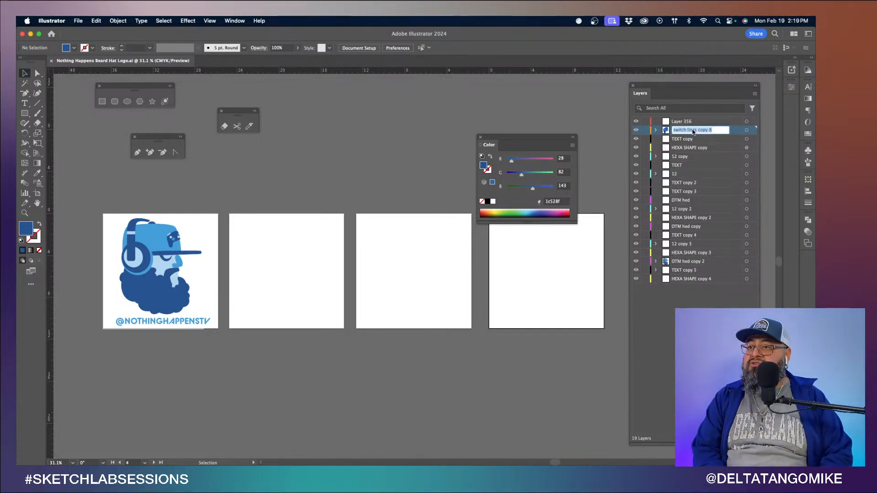
pyautogui.write('Controller')
pyautogui.press('Return')
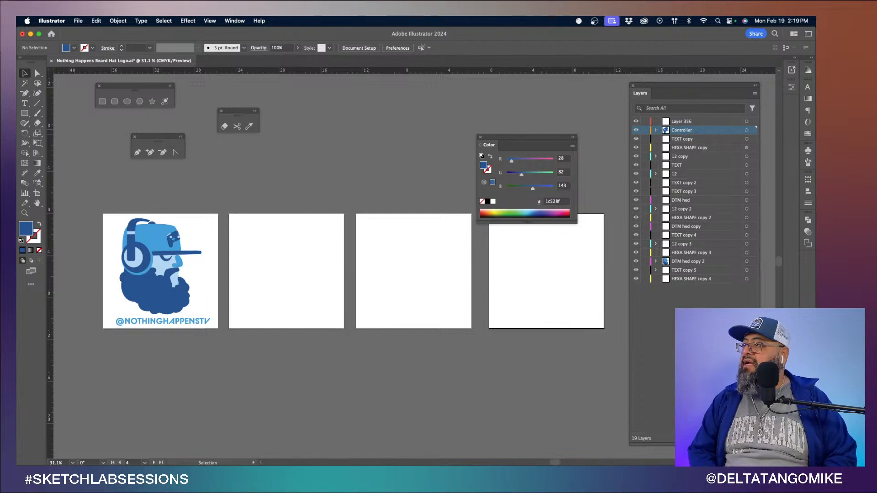
# Stack DTM hed copy 2 and TEXT copy 5 under Controller and delete the 16 unused layers
pyautogui.click(701, 124)
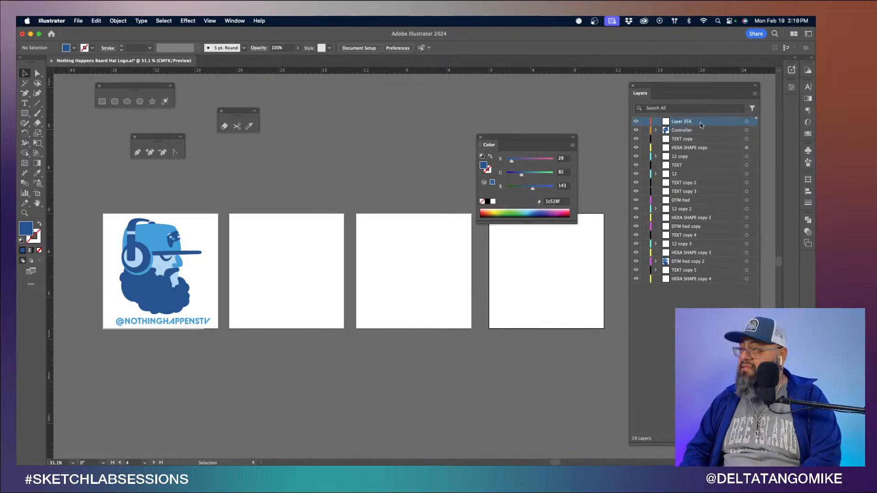
pyautogui.moveTo(701, 125); pyautogui.dragTo(701, 282)
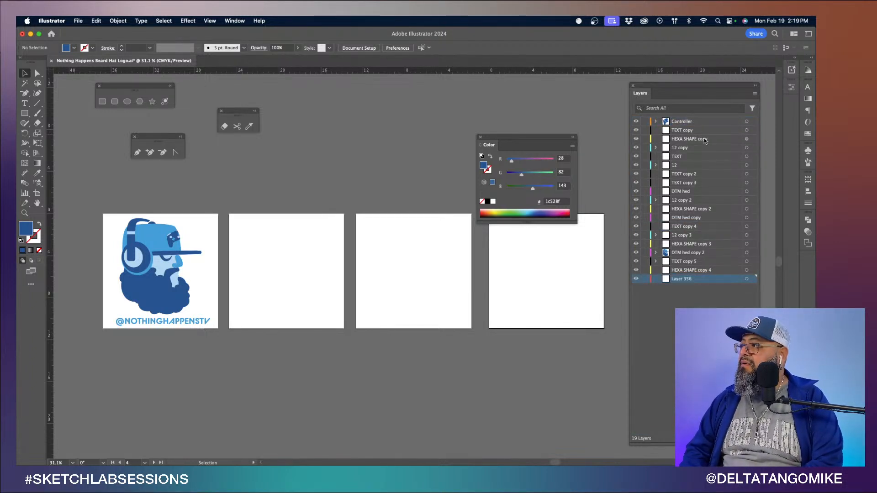
pyautogui.moveTo(693, 252); pyautogui.dragTo(712, 126)
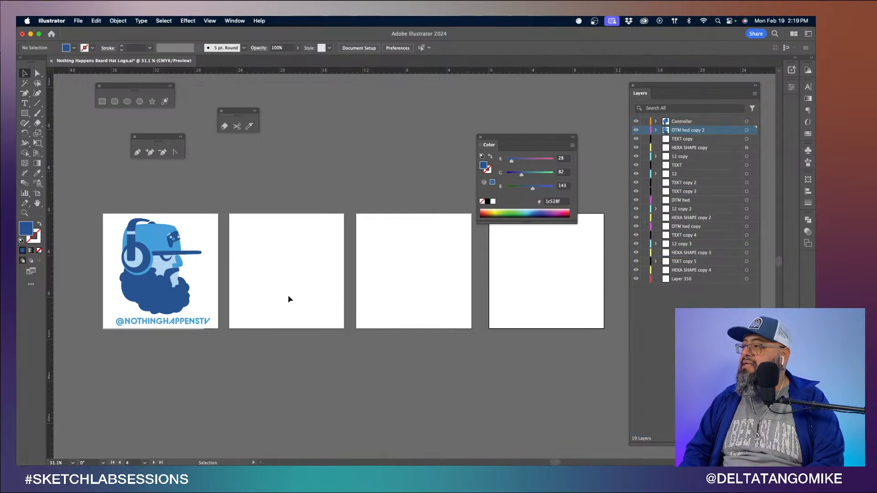
pyautogui.click(200, 320)
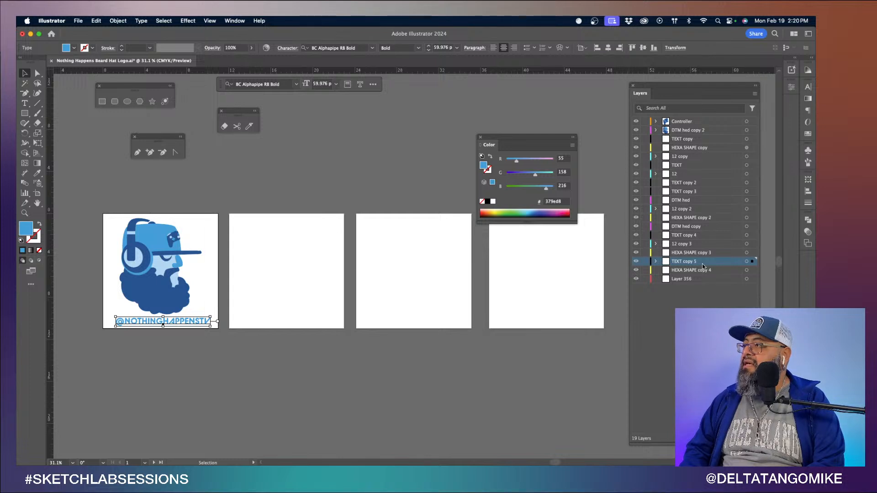
pyautogui.moveTo(703, 265); pyautogui.dragTo(700, 135)
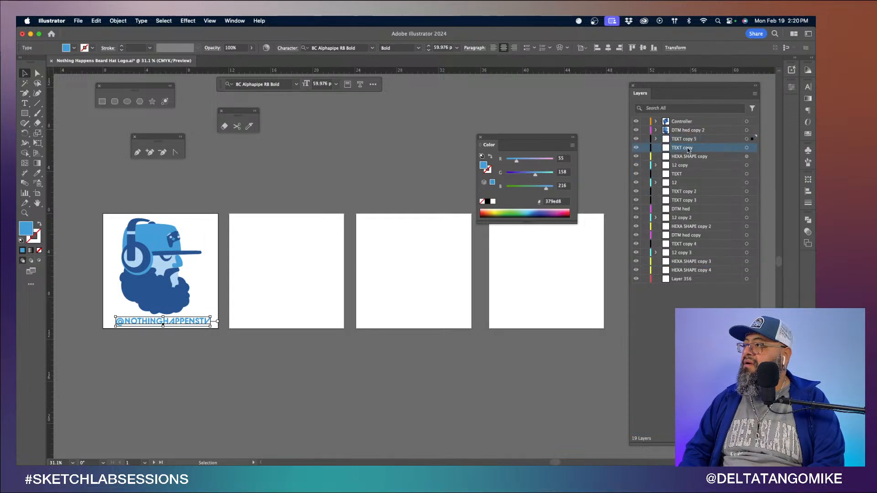
pyautogui.keyDown('shift'); pyautogui.click(707, 278); pyautogui.keyUp('shift')
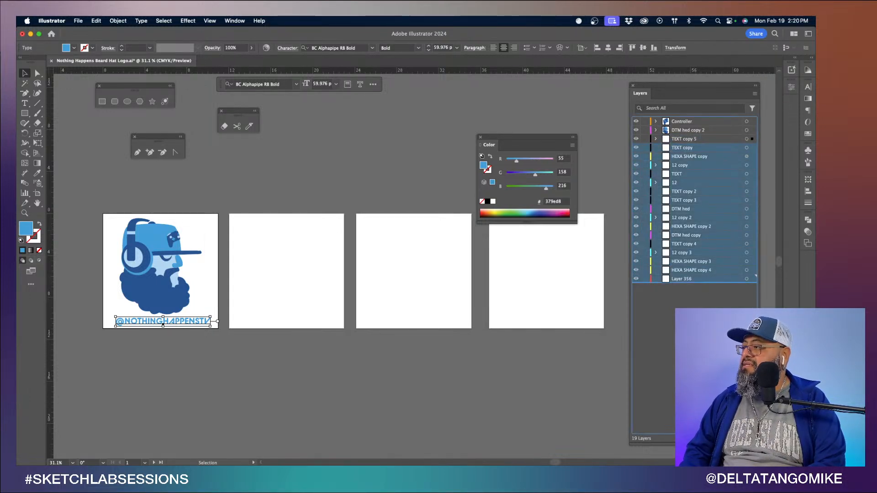
pyautogui.moveTo(707, 278); pyautogui.dragTo(754, 439)
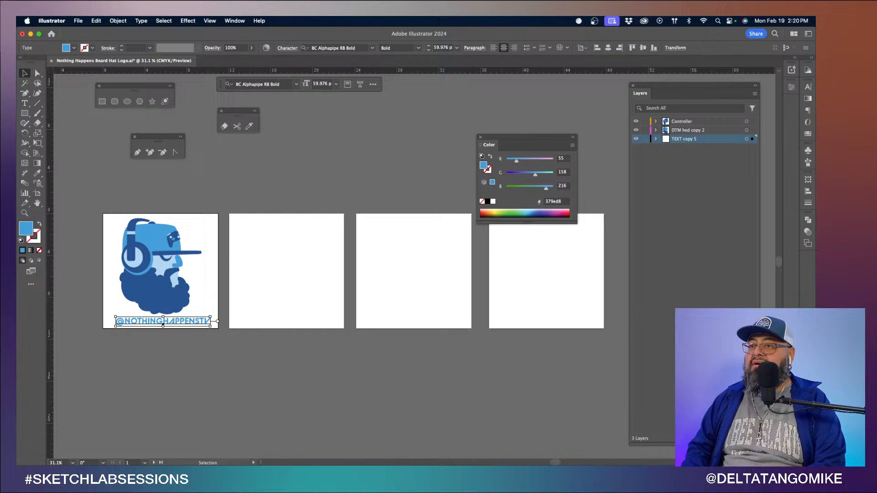
pyautogui.click(347, 376)
pyautogui.scroll(5, 346, 377)
pyautogui.hscroll(-5, 347, 376)
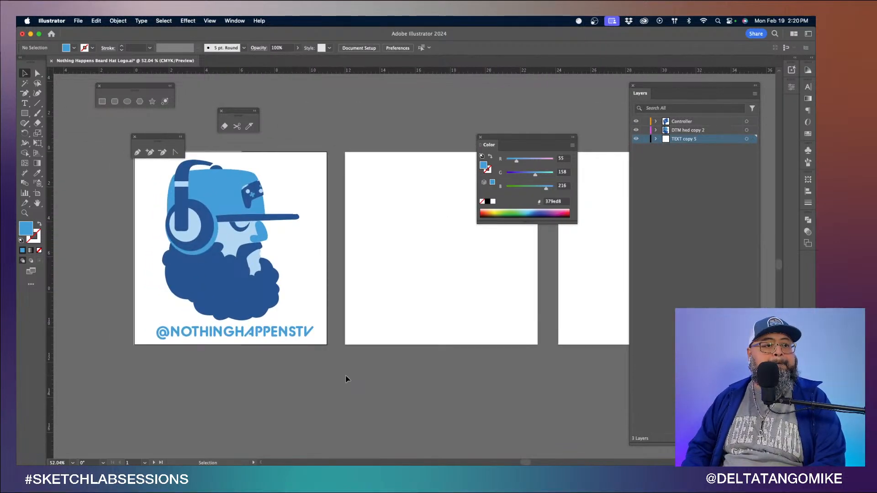
pyautogui.hscroll(-8, 346, 378)
pyautogui.scroll(1, 346, 379)
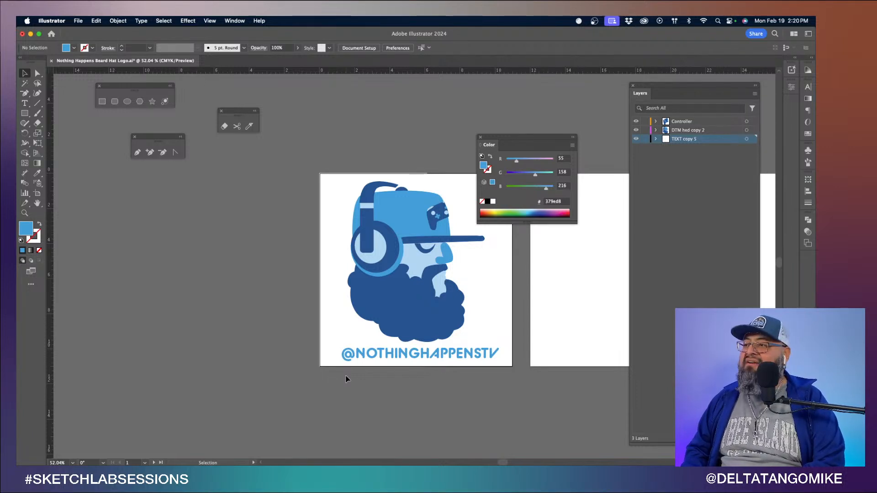
pyautogui.hscroll(5, 269, 213)
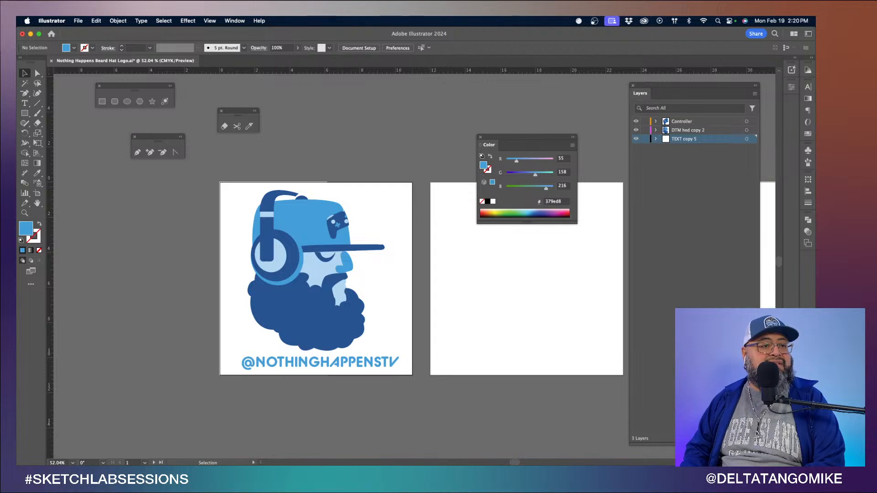
pyautogui.press('super+Tab')
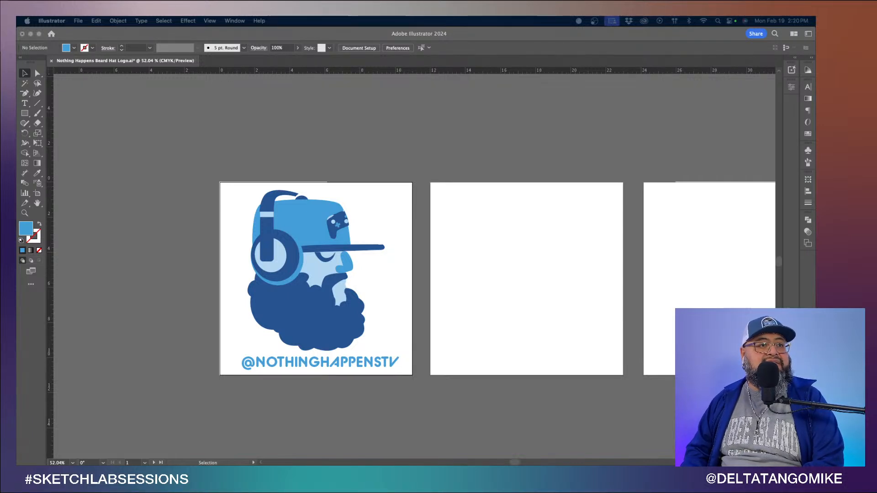
pyautogui.click(448, 273)
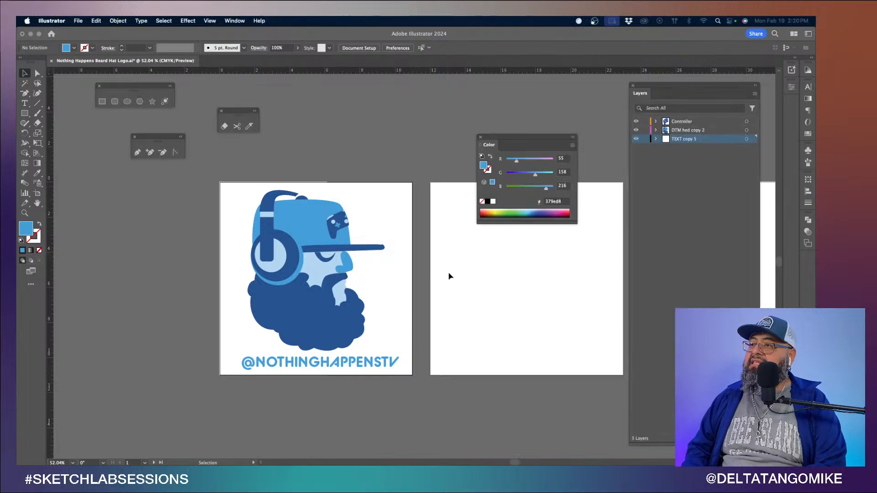
pyautogui.scroll(5, 323, 183)
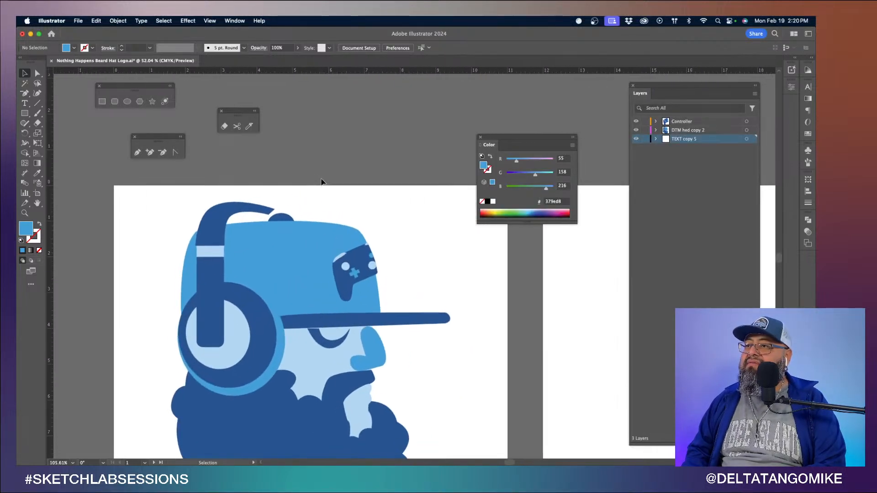
pyautogui.scroll(-4, 322, 182)
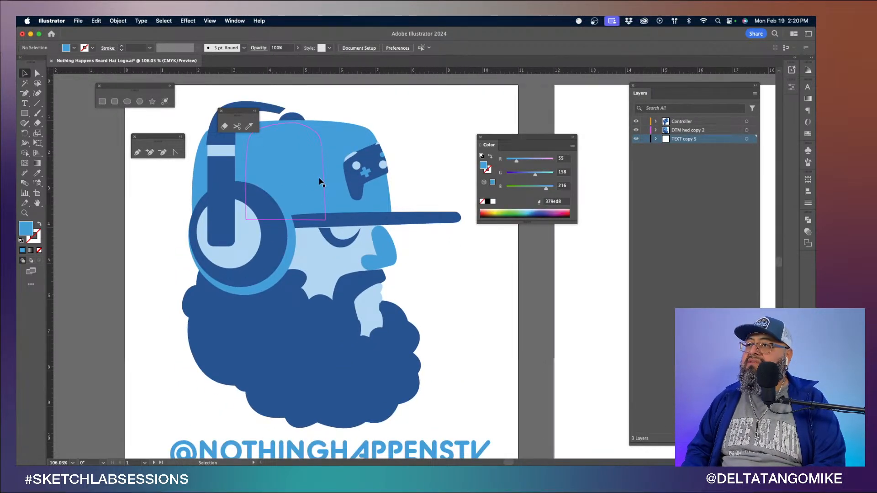
pyautogui.scroll(-3, 320, 182)
pyautogui.click(309, 178)
pyautogui.press('super+shift+a')
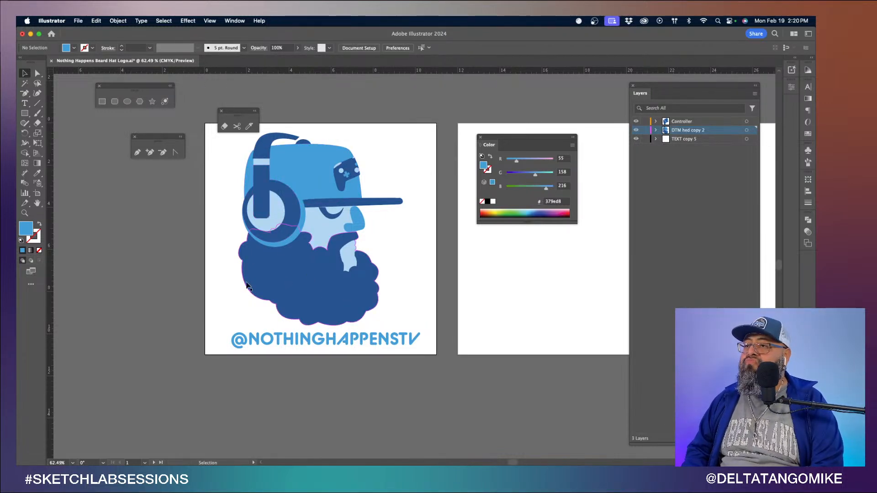
# Nudge the beard's left-edge anchor points one step right to narrow the beard
pyautogui.moveTo(221, 246); pyautogui.dragTo(249, 299)
pyautogui.click(37, 73)
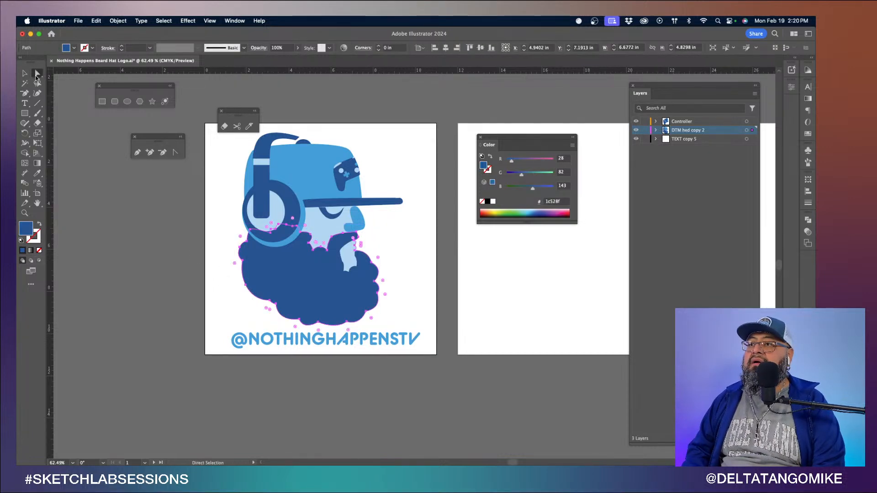
pyautogui.moveTo(230, 252); pyautogui.dragTo(255, 300)
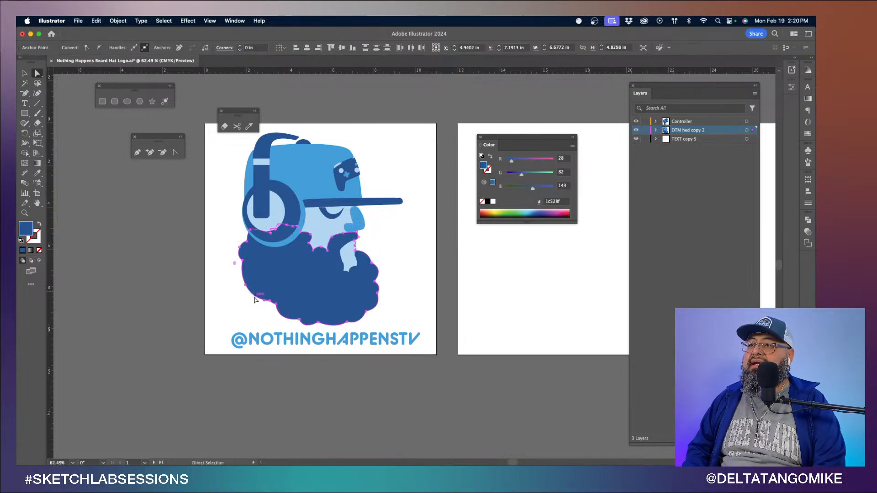
pyautogui.press('Right')
pyautogui.press('Right')
pyautogui.press('Right')
pyautogui.press('Right')
pyautogui.press('Right')
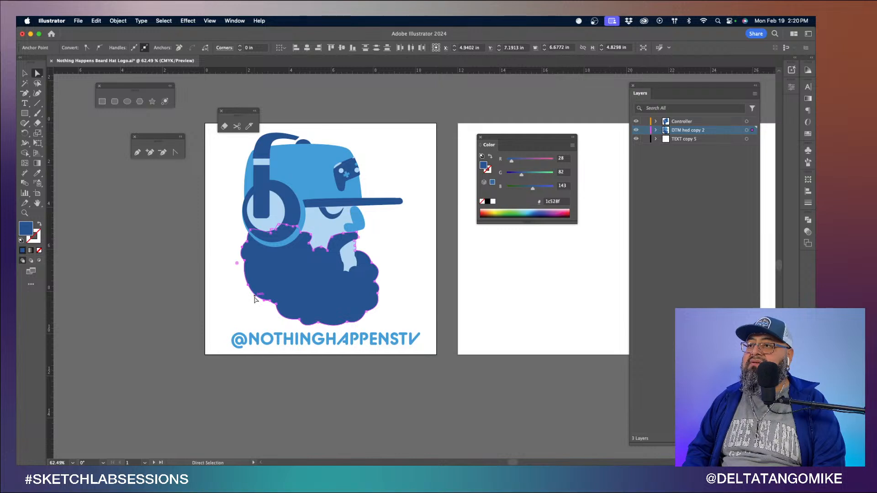
pyautogui.click(411, 288)
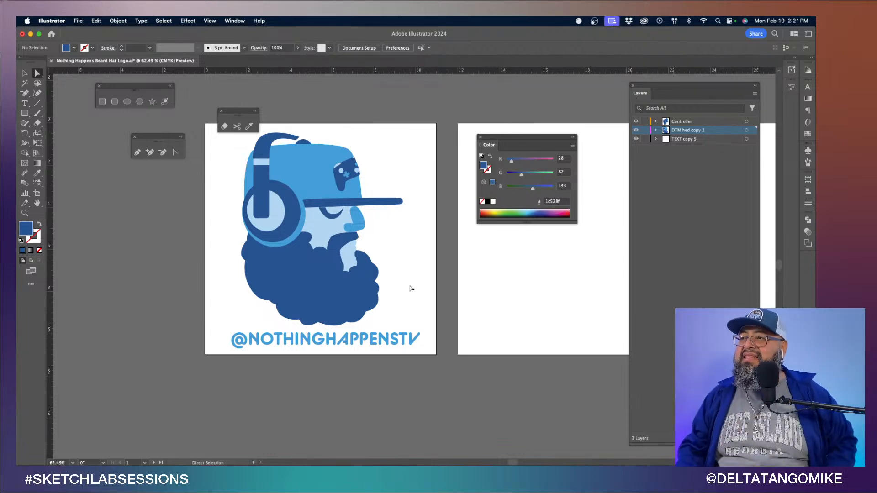
pyautogui.click(398, 338)
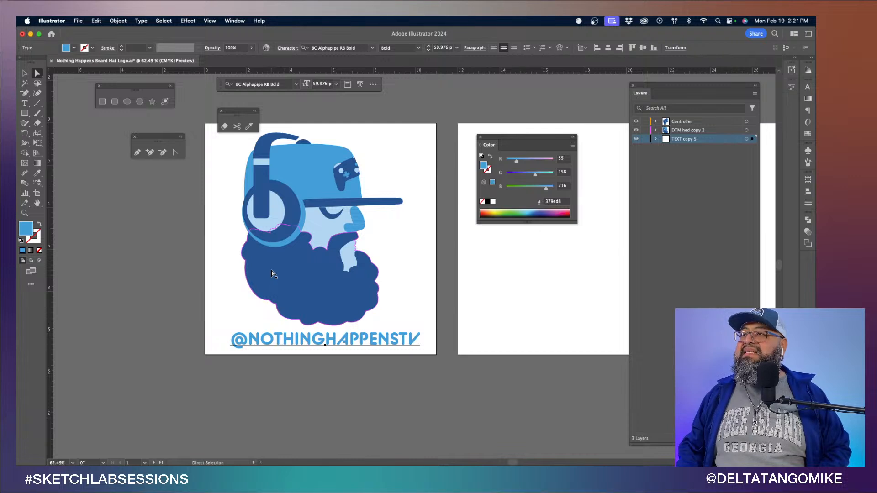
# Duplicate the text below the artboard and change it to 'bc alphapipe rb bold'
pyautogui.moveTo(374, 338); pyautogui.dragTo(369, 382)
pyautogui.doubleClick(369, 382)
pyautogui.press('super+a')
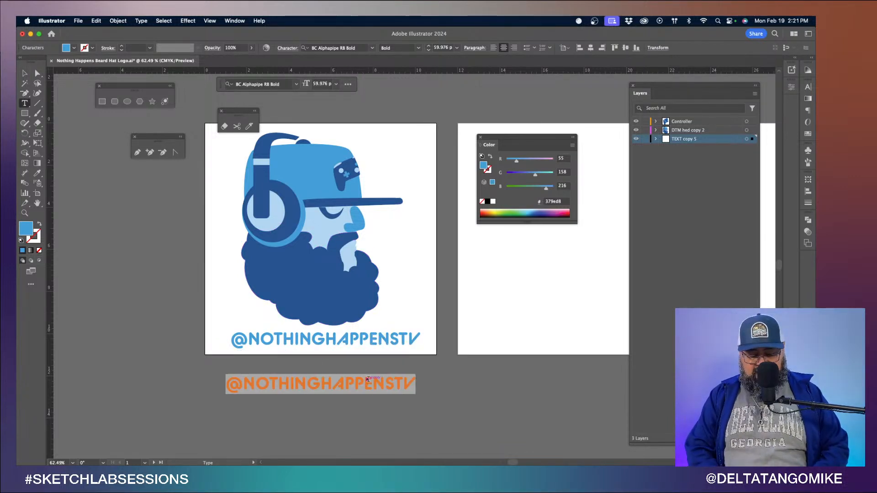
pyautogui.write('bc')
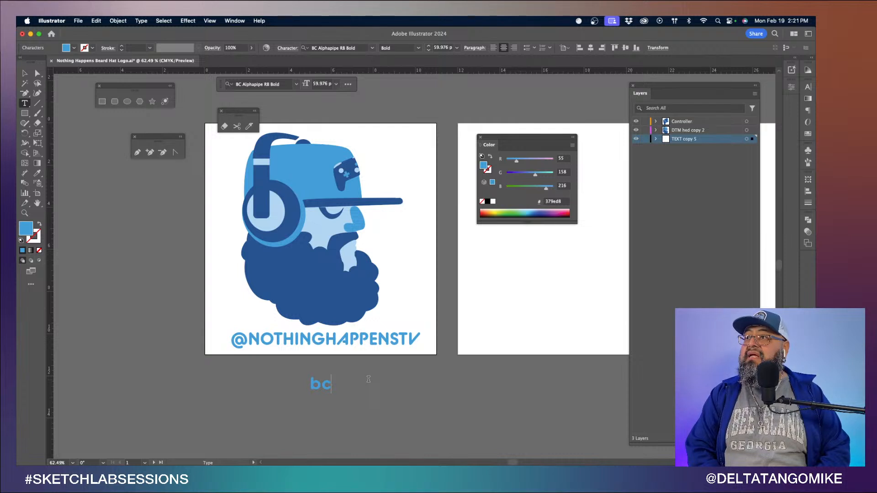
pyautogui.write(' alphapip')
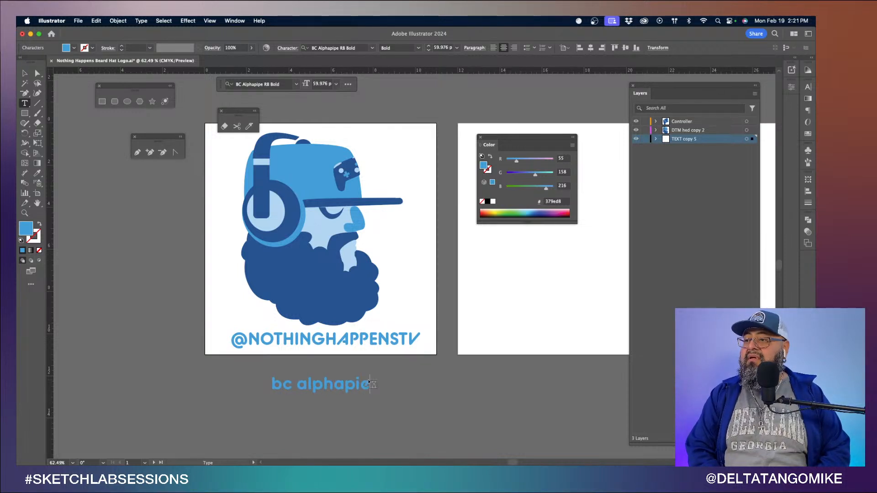
pyautogui.write('e rb bold')
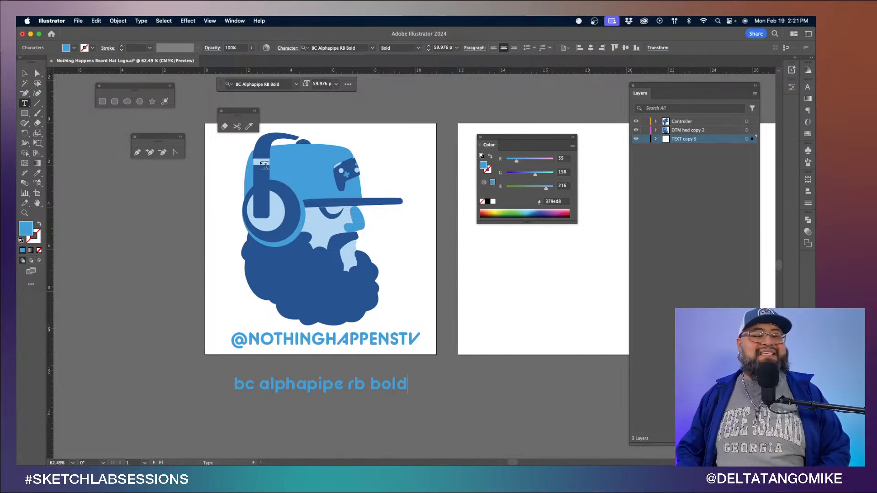
pyautogui.click(26, 74)
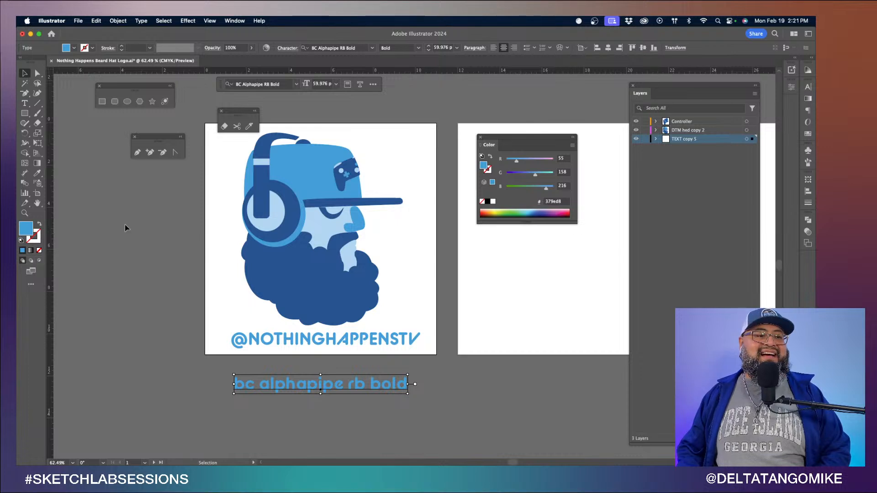
pyautogui.click(136, 280)
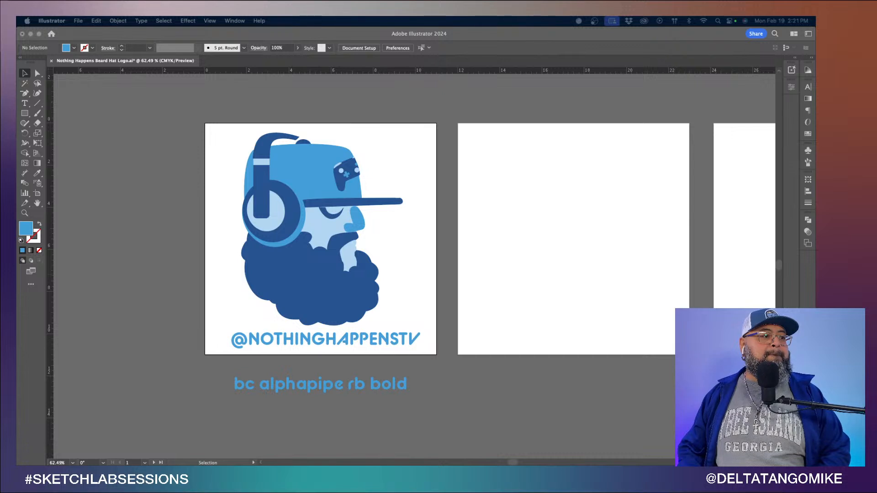
# Move the font note left and up to sit just below the first artboard
pyautogui.click(360, 273)
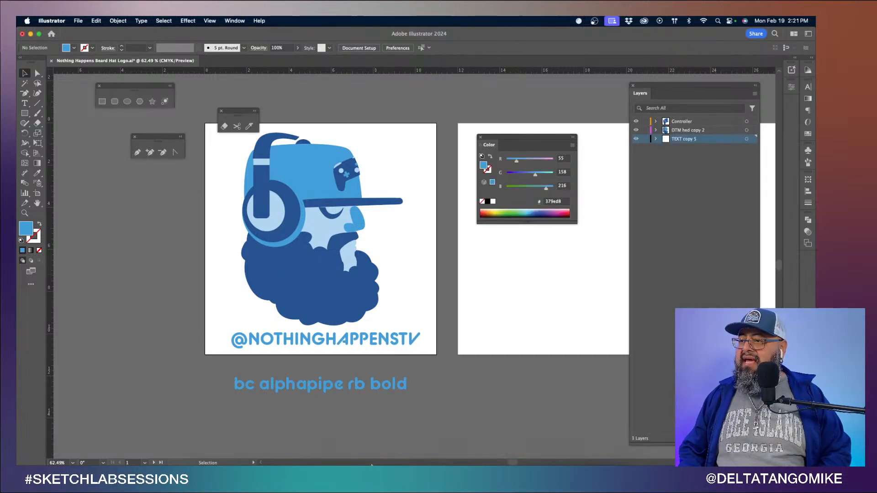
pyautogui.moveTo(366, 385); pyautogui.dragTo(340, 376)
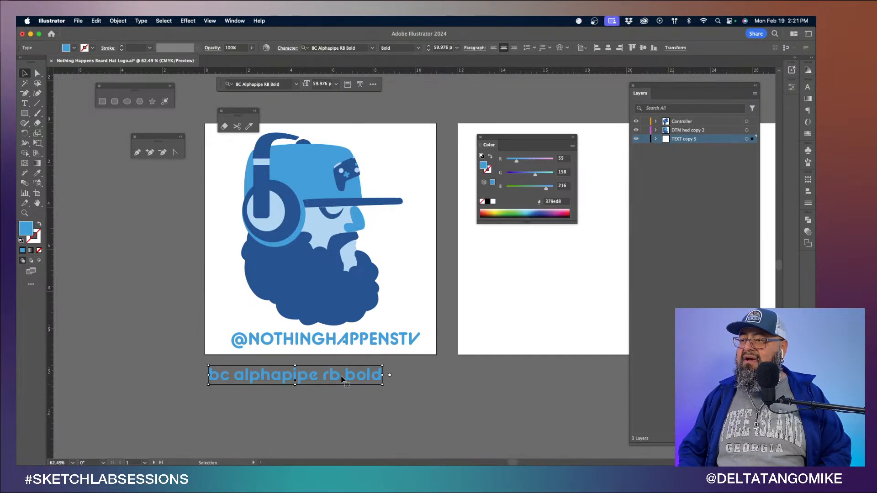
pyautogui.click(382, 337)
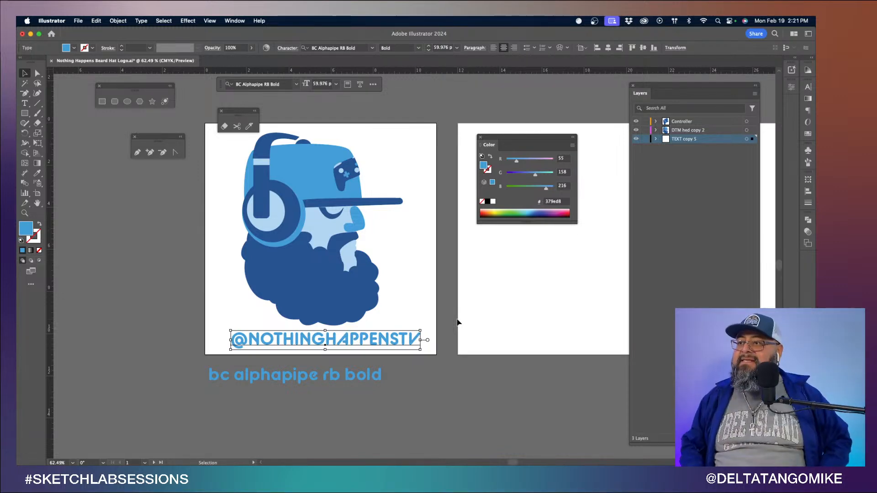
pyautogui.hscroll(3, 458, 322)
pyautogui.scroll(-5, 457, 323)
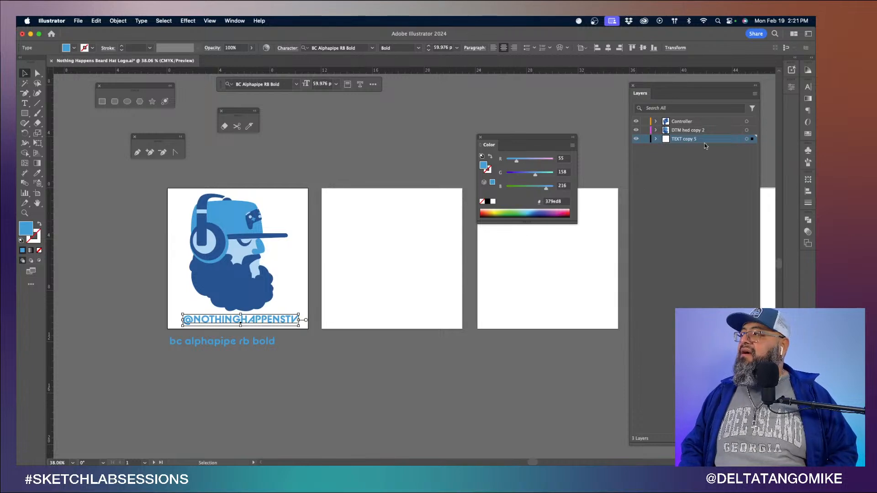
# Briefly hide and reshow the DTM hed copy 2 head layer, then expand its parts list
pyautogui.click(646, 131)
pyautogui.click(636, 130)
pyautogui.click(636, 130)
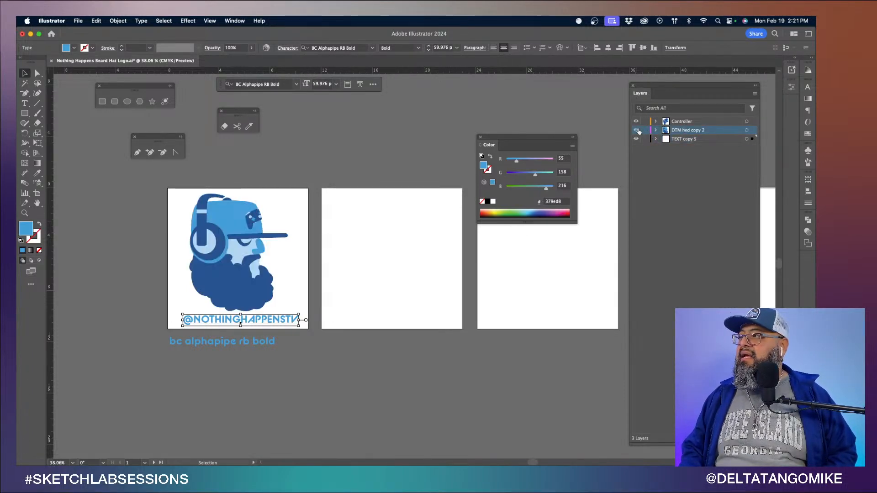
pyautogui.click(655, 131)
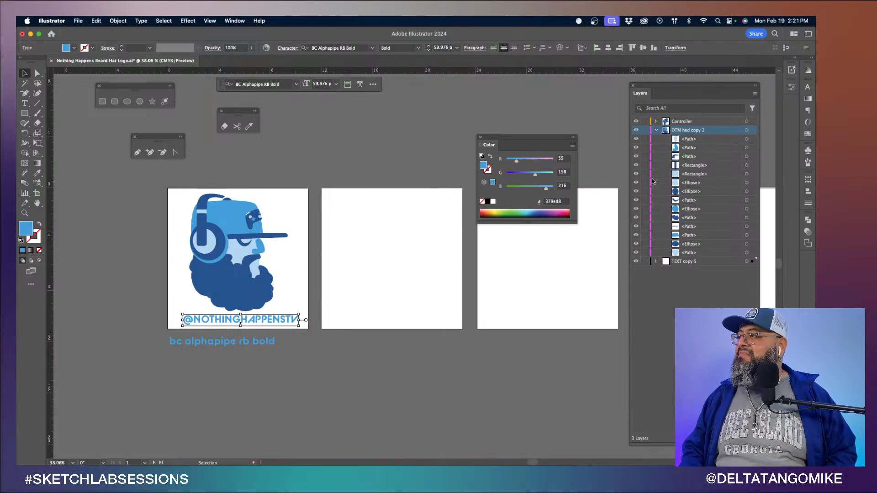
# Hide the cap rectangles, headphone rings and ear ellipse in turn, then show them all again
pyautogui.click(636, 166)
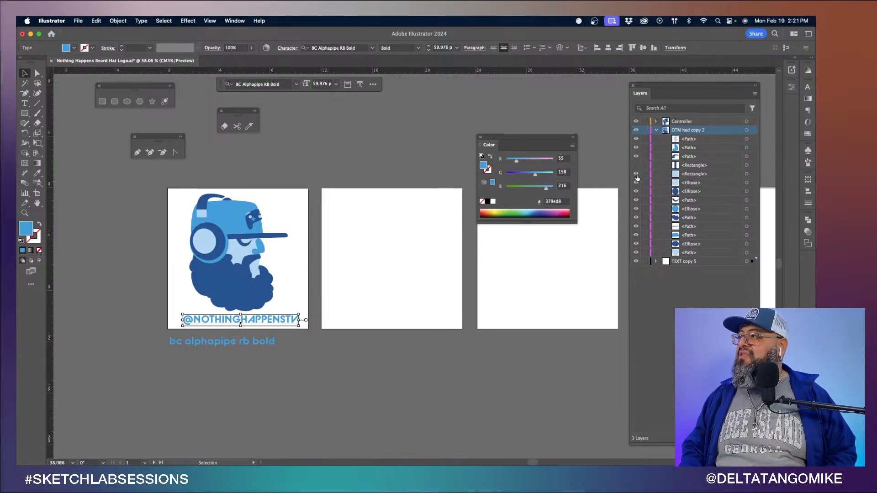
pyautogui.click(636, 182)
pyautogui.click(636, 191)
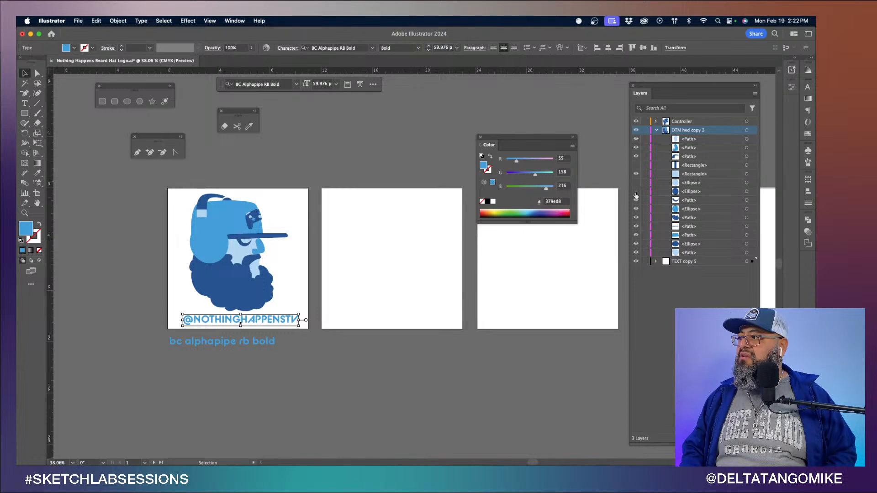
pyautogui.click(635, 174)
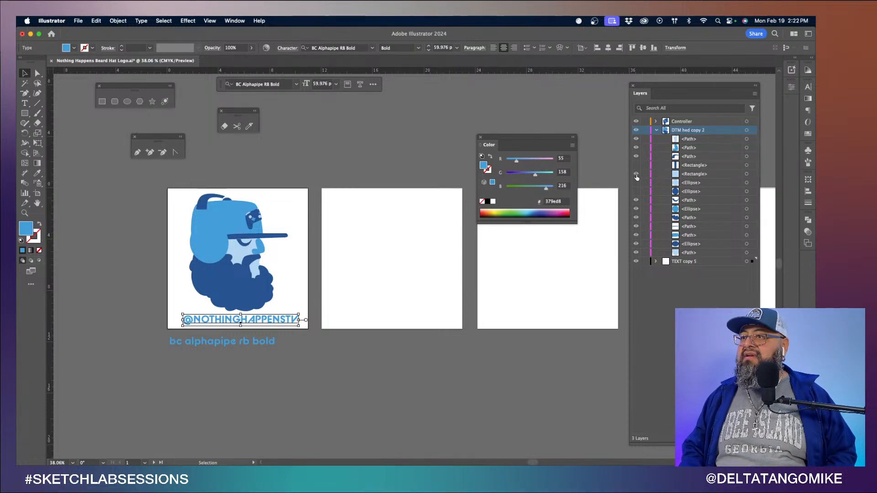
pyautogui.click(636, 174)
pyautogui.click(636, 174)
pyautogui.click(636, 209)
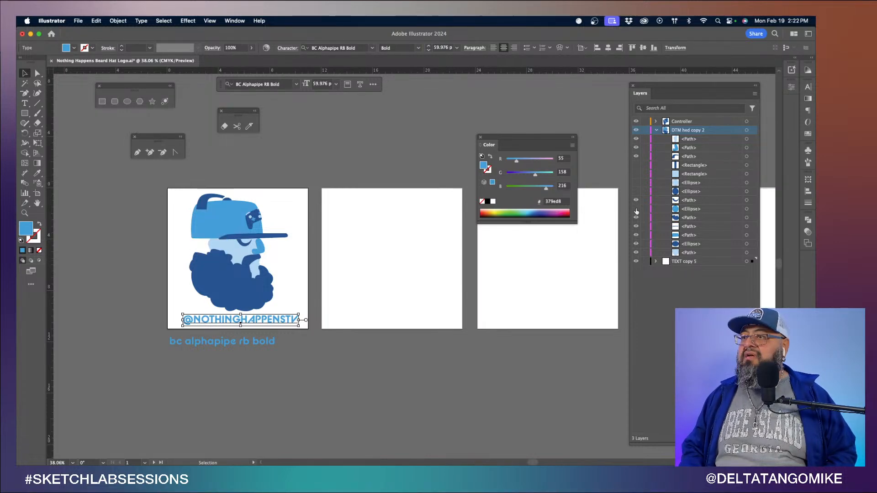
pyautogui.click(636, 210)
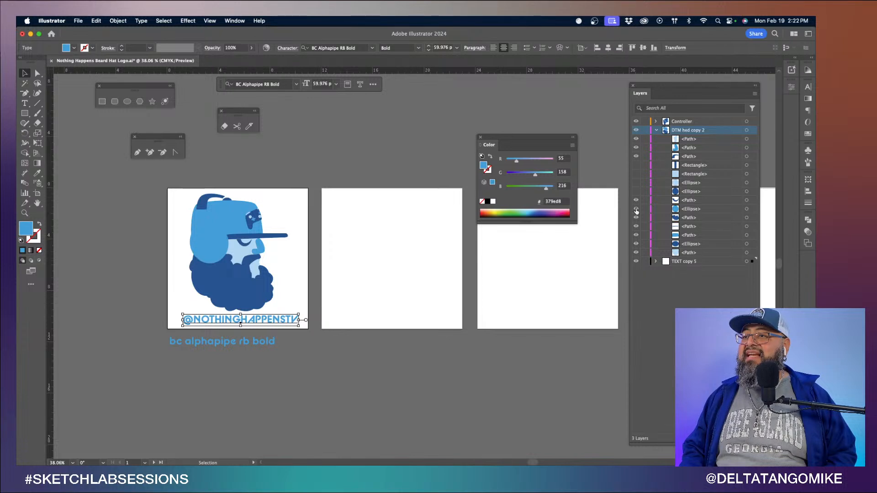
pyautogui.moveTo(637, 192); pyautogui.dragTo(637, 166)
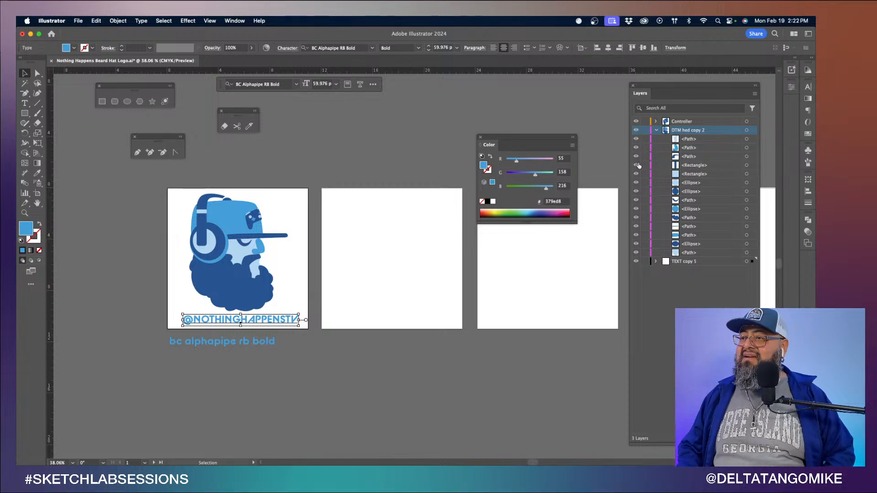
pyautogui.press('Left')
pyautogui.press('Left')
pyautogui.press('Left')
pyautogui.press('Left')
pyautogui.press('Left')
pyautogui.press('Left')
pyautogui.press('Left')
pyautogui.press('Left')
pyautogui.press('Left')
pyautogui.press('Left')
pyautogui.press('Left')
pyautogui.press('Left')
pyautogui.press('Left')
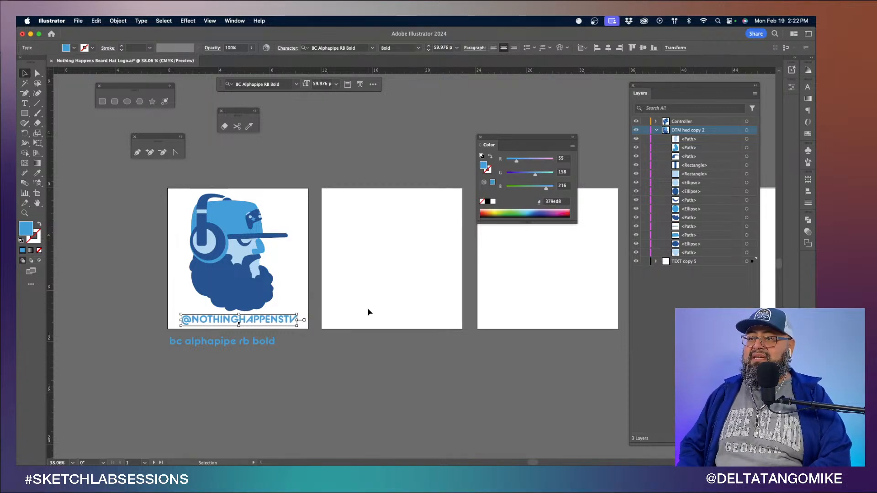
pyautogui.press('Left')
pyautogui.press('Left')
pyautogui.press('Left')
pyautogui.press('Left')
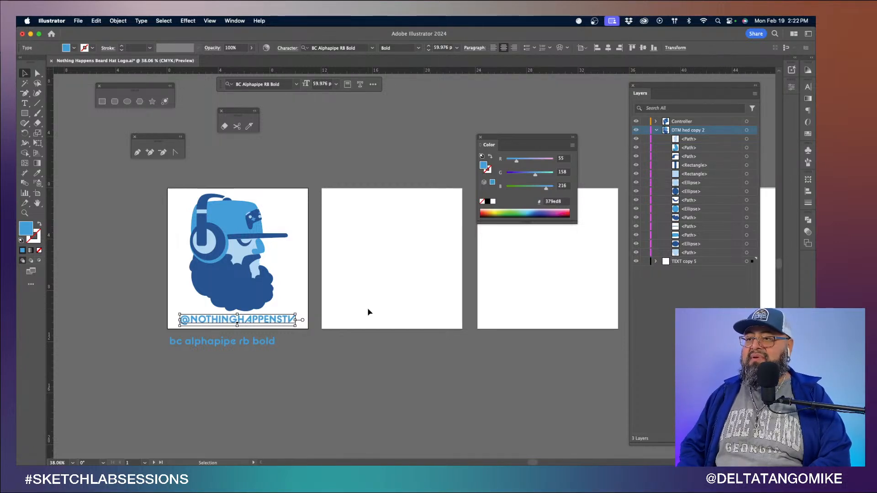
pyautogui.click(369, 310)
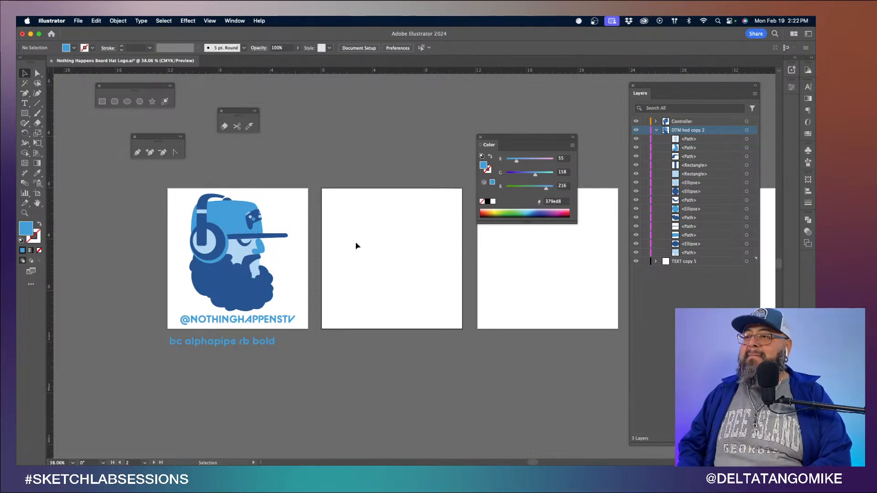
# Collapse the Controller and DTM hed copy 2 layers, deselect, and save 'Nothing Happens Beard Hat Logo.ai'
pyautogui.click(747, 122)
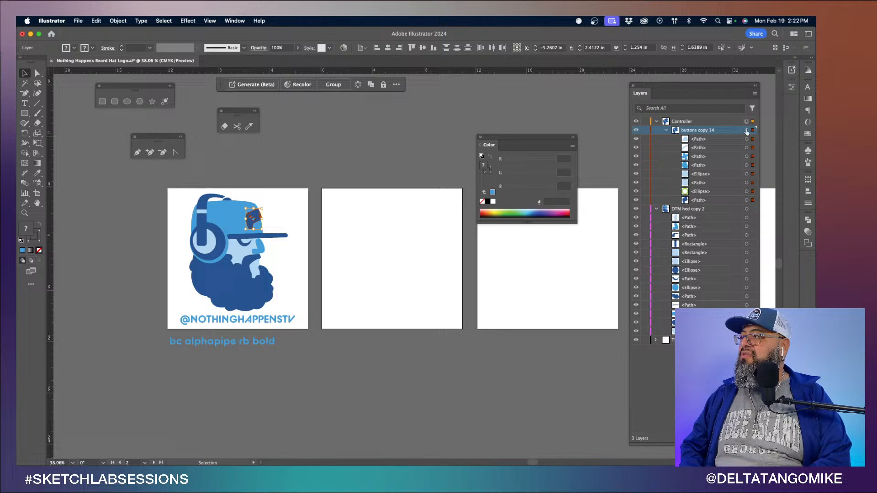
pyautogui.click(655, 122)
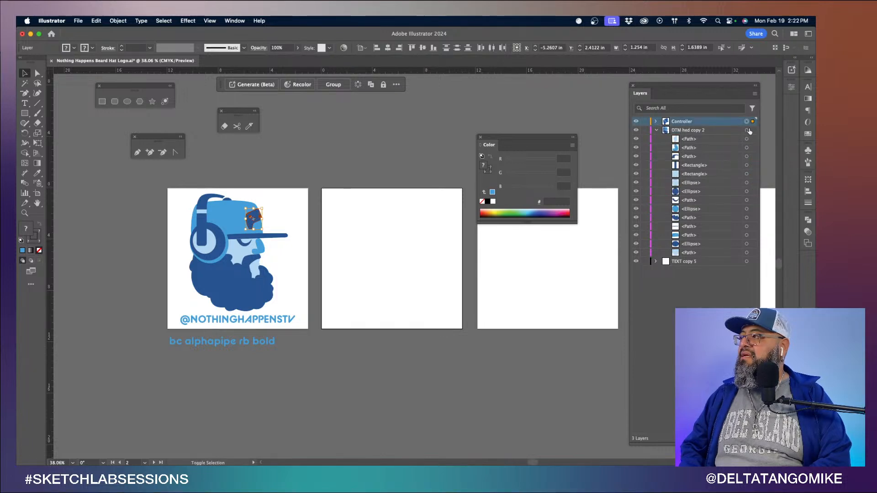
pyautogui.click(670, 132)
pyautogui.click(656, 131)
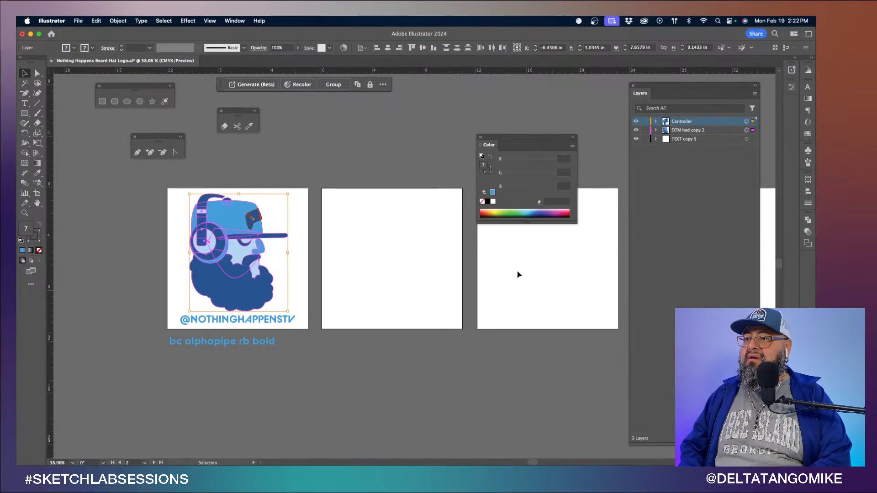
pyautogui.click(510, 300)
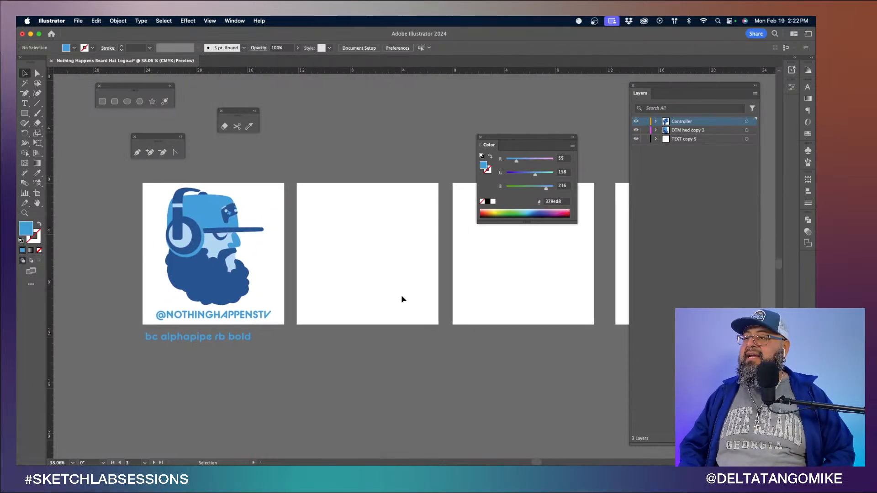
pyautogui.hscroll(2, 402, 297)
pyautogui.press('super+s')
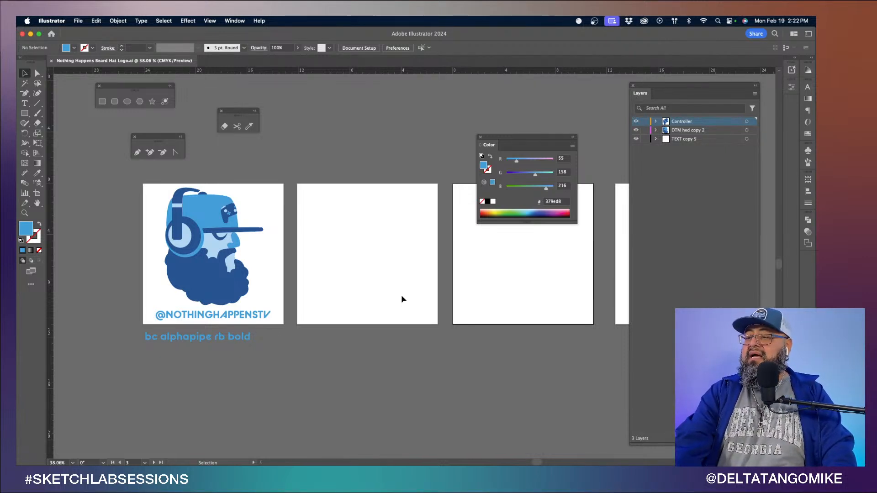
# Add a new layer above Controller named 'beard hat'
pyautogui.hscroll(2, 402, 299)
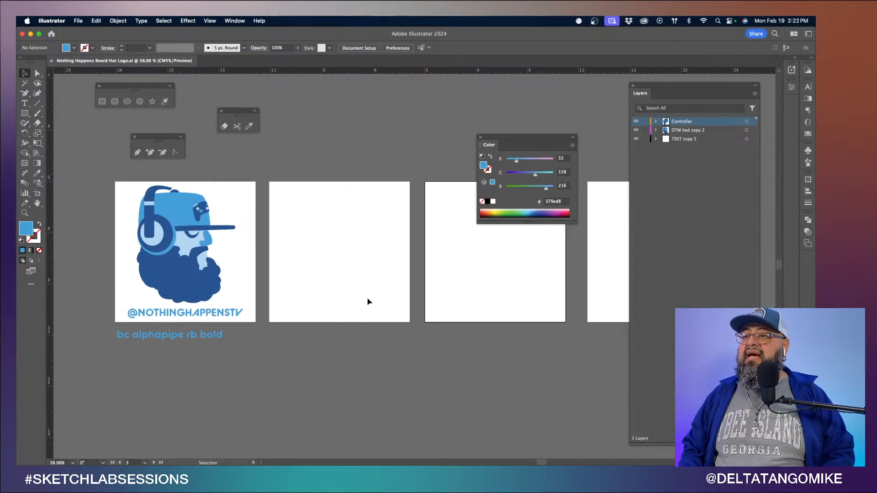
pyautogui.click(203, 329)
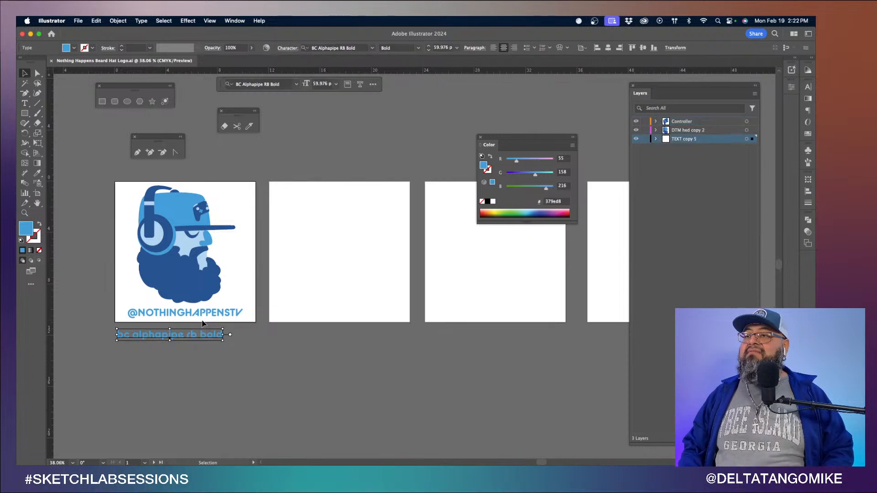
pyautogui.click(355, 365)
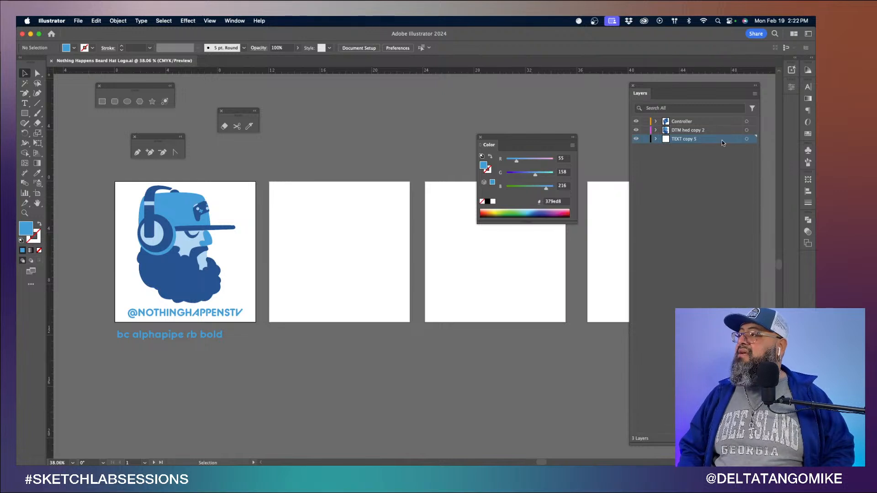
pyautogui.click(721, 122)
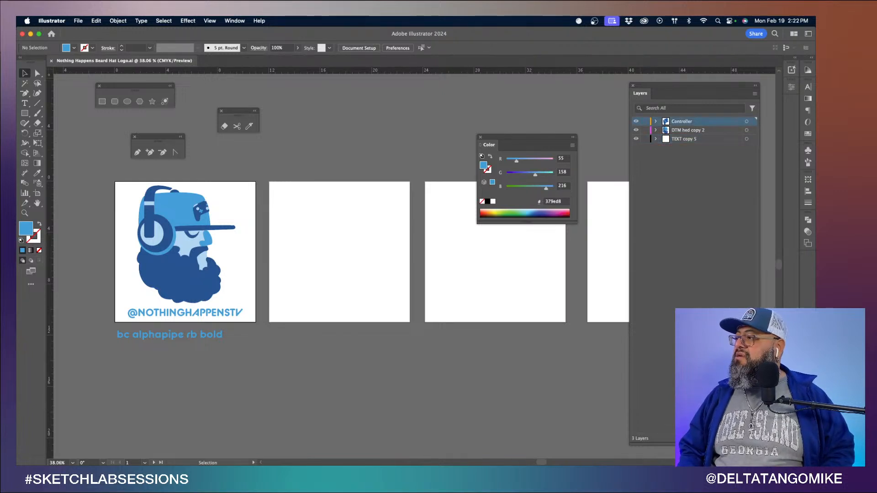
pyautogui.click(740, 439)
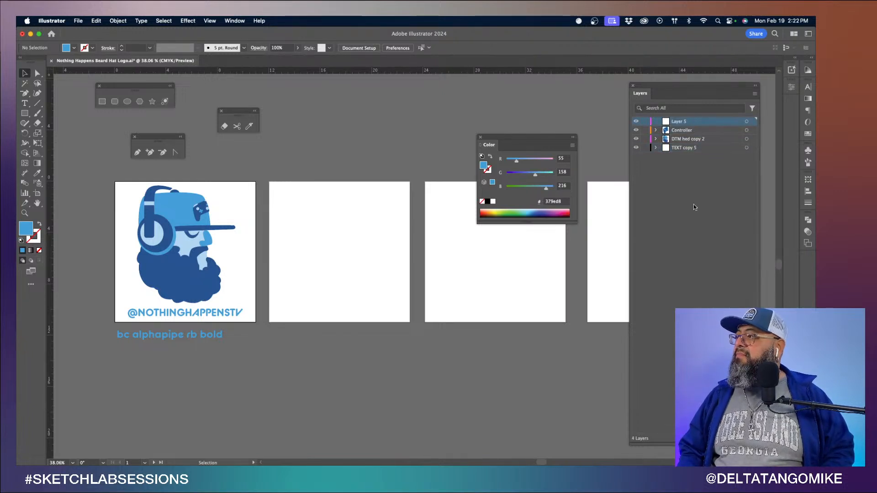
pyautogui.doubleClick(681, 121)
pyautogui.write('bea')
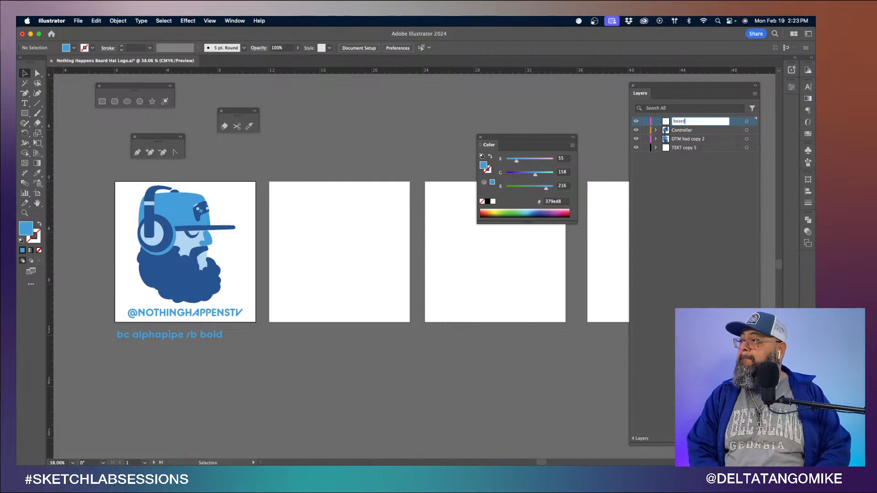
pyautogui.write('rd hat')
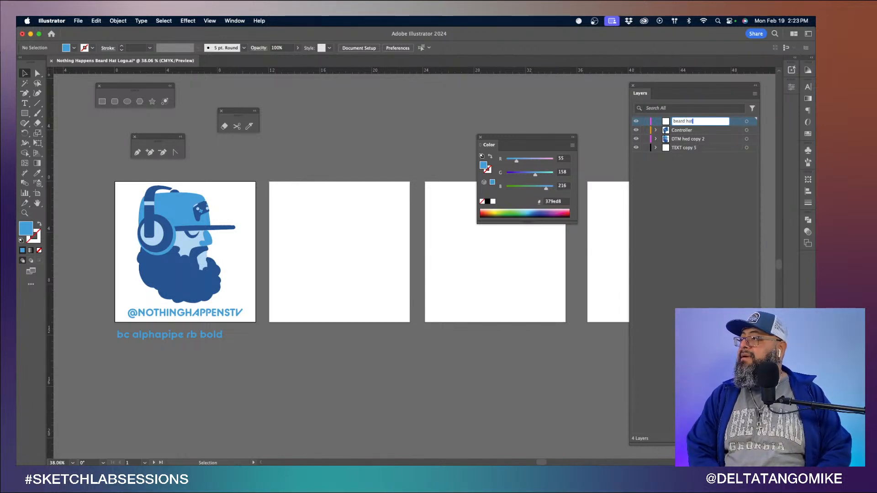
pyautogui.press('Return')
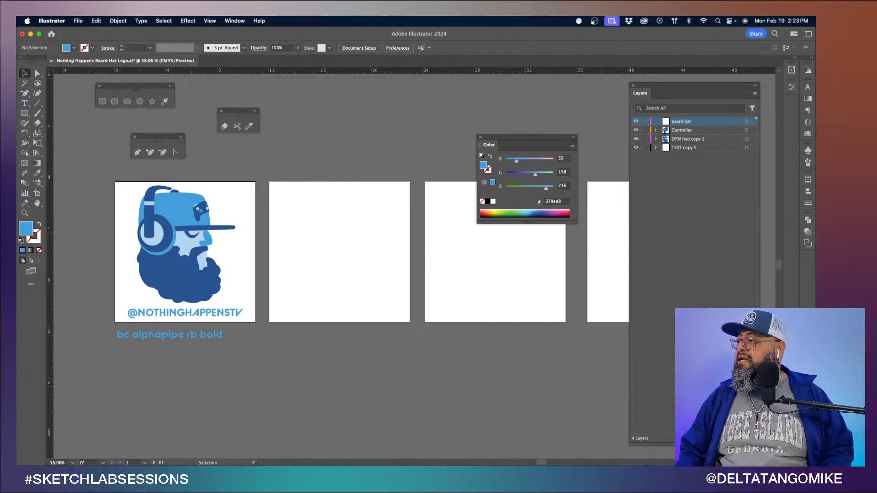
# Create another new layer at the top of the stack named 'font ref'
pyautogui.press('super+l')
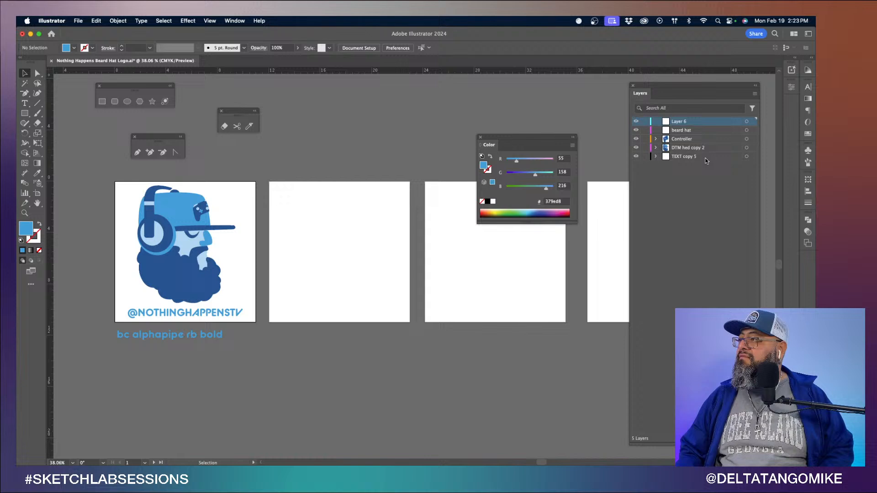
pyautogui.doubleClick(681, 122)
pyautogui.write('ton')
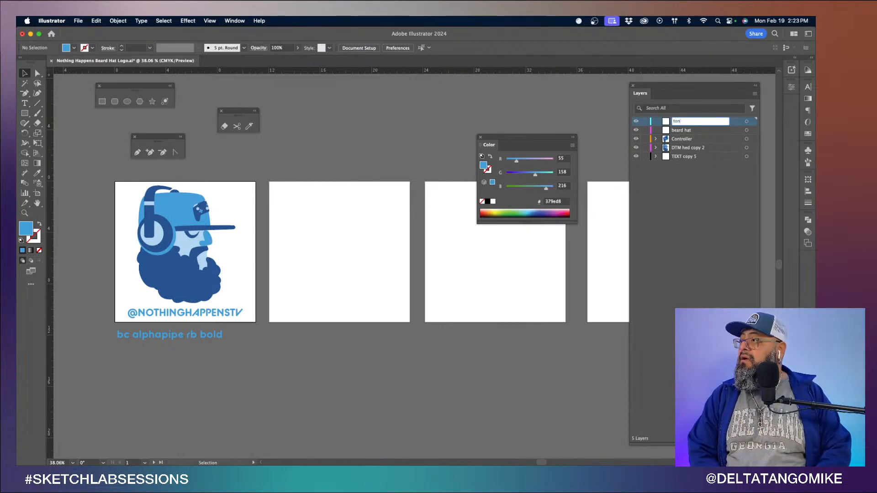
pyautogui.write('font ref')
pyautogui.press('Return')
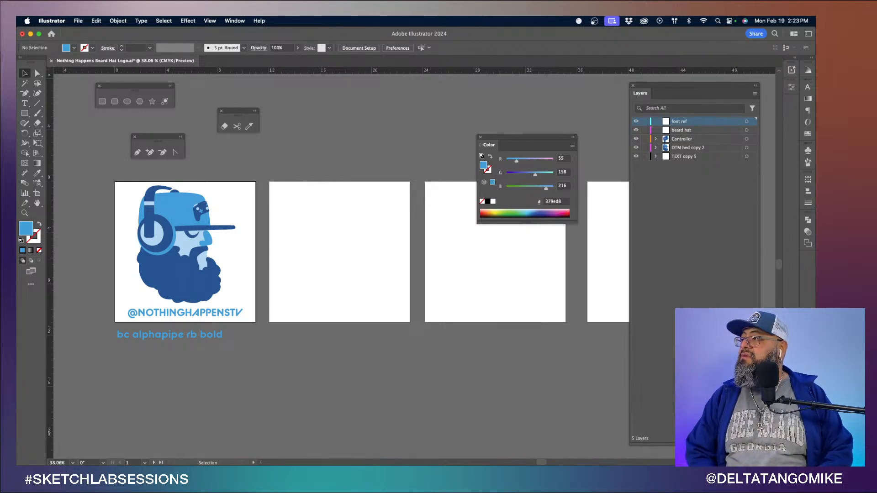
# Move the bc alphapipe rb bold label into font ref and delete TEXT copy 5's three unused groups
pyautogui.click(655, 157)
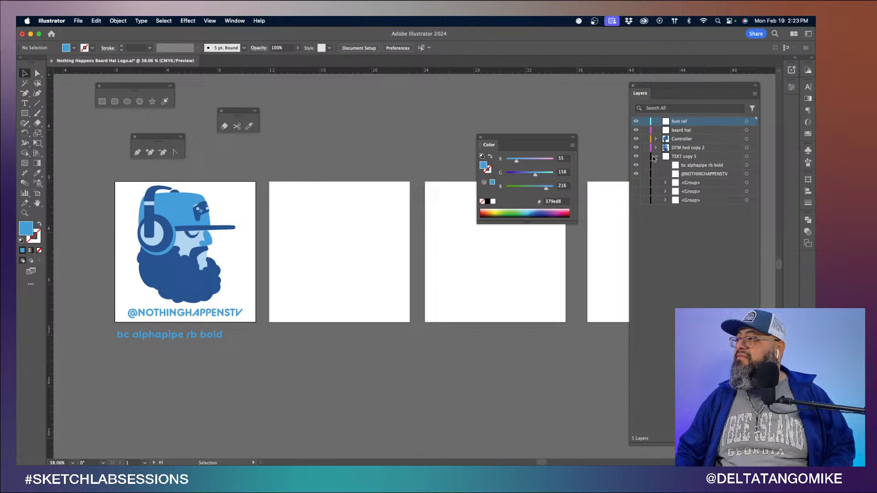
pyautogui.moveTo(698, 164); pyautogui.dragTo(697, 122)
pyautogui.click(701, 174)
pyautogui.keyDown('shift'); pyautogui.click(699, 191); pyautogui.keyUp('shift')
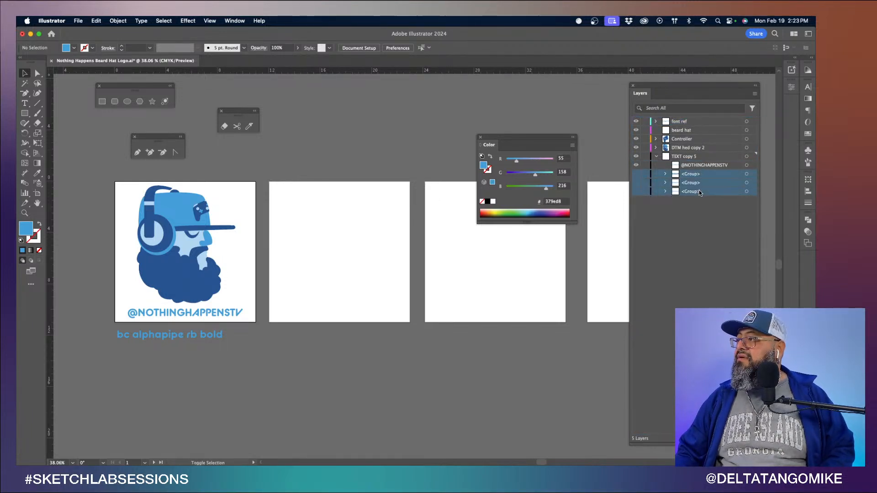
pyautogui.moveTo(699, 191); pyautogui.dragTo(724, 259)
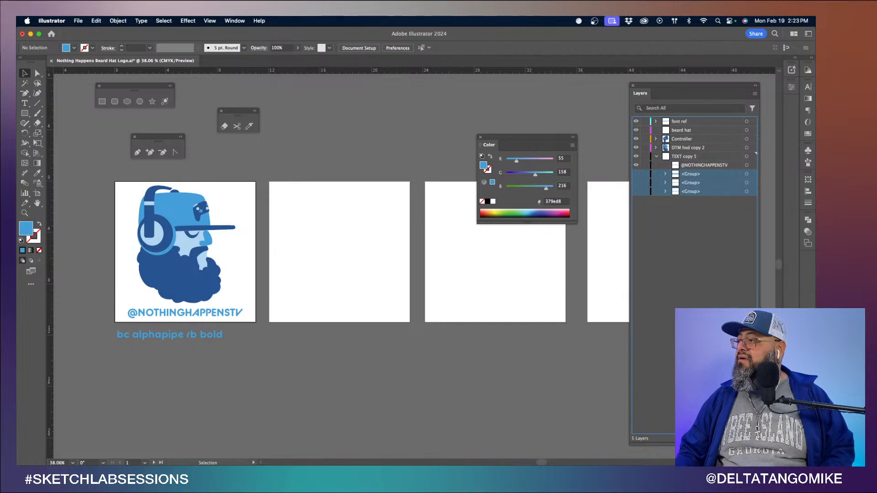
pyautogui.moveTo(752, 435); pyautogui.dragTo(754, 438)
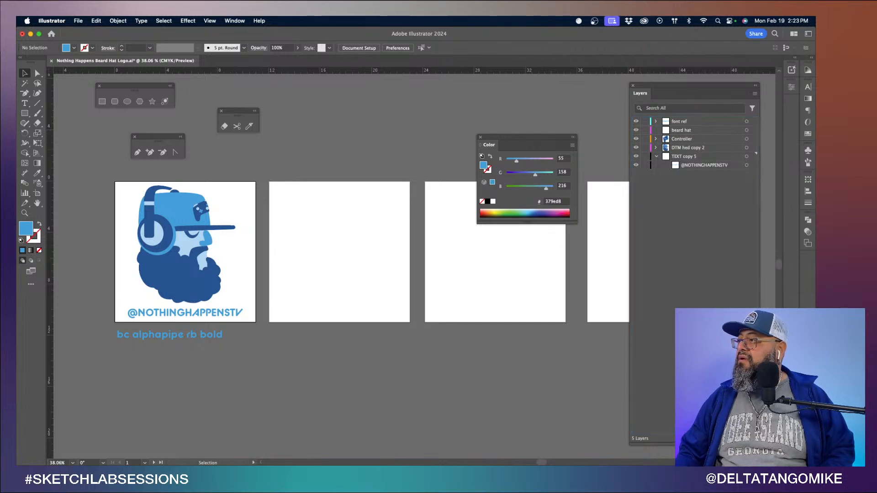
pyautogui.click(656, 157)
# Rename TEXT copy 5 to 'nothing text' and move it, Controller and the head layer into beard hat
pyautogui.doubleClick(680, 157)
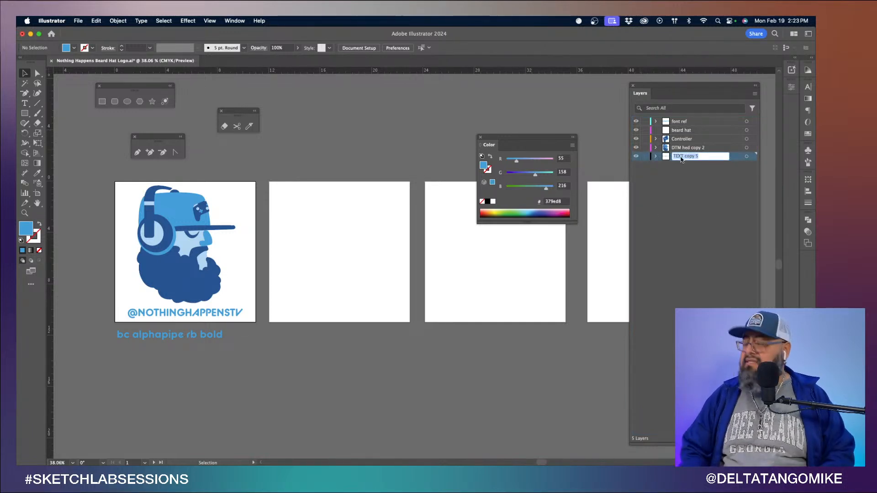
pyautogui.write('nothing te')
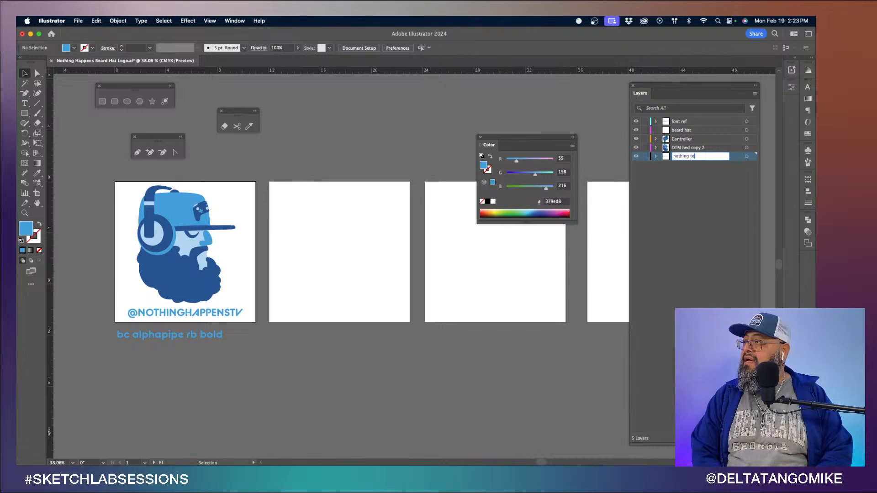
pyautogui.write('xt')
pyautogui.press('Return')
pyautogui.keyDown('shift'); pyautogui.click(688, 138); pyautogui.keyUp('shift')
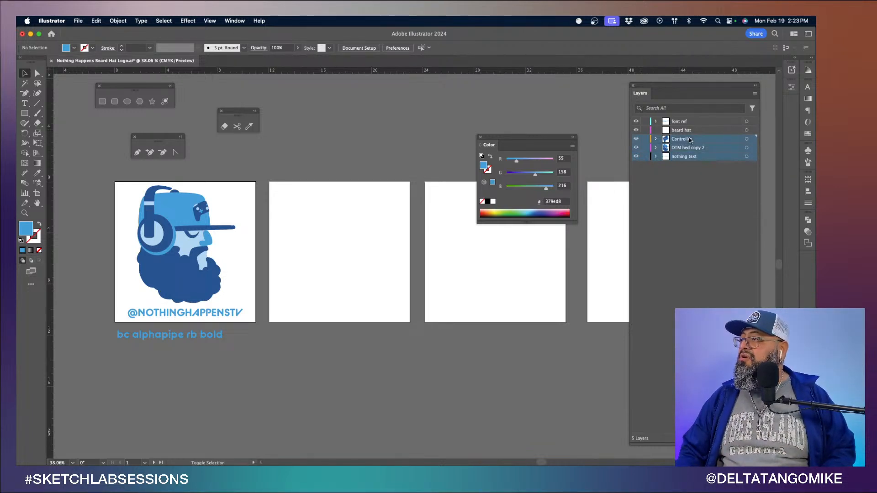
pyautogui.keyDown('shift'); pyautogui.click(693, 130); pyautogui.keyUp('shift')
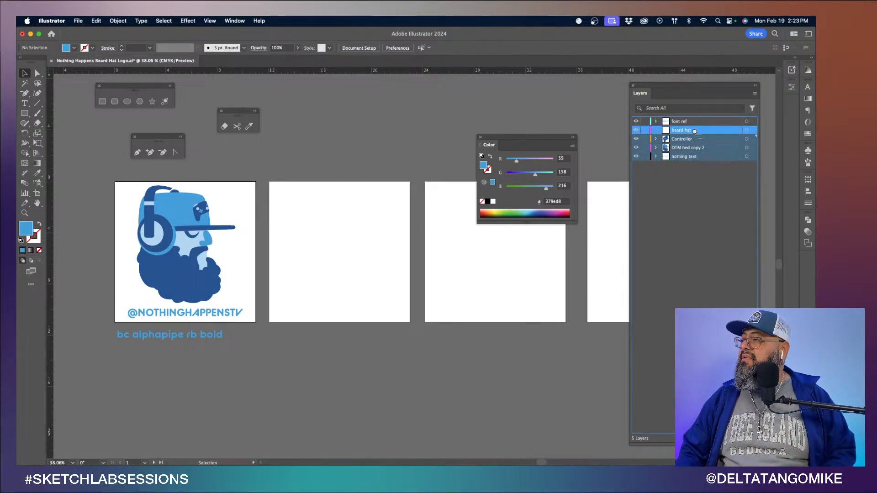
pyautogui.moveTo(694, 131); pyautogui.dragTo(695, 132)
# Rename the DTM hed copy 2 layer to 'DTM Hed'
pyautogui.click(702, 149)
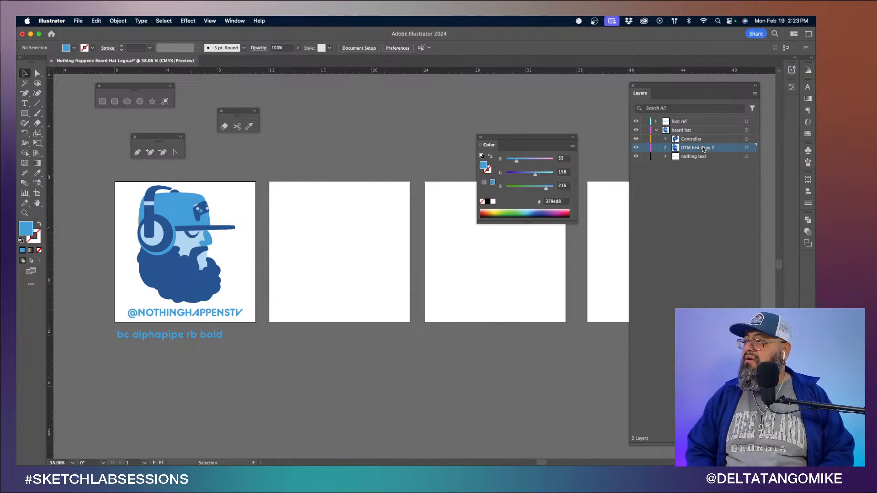
pyautogui.doubleClick(702, 147)
pyautogui.write('DTM')
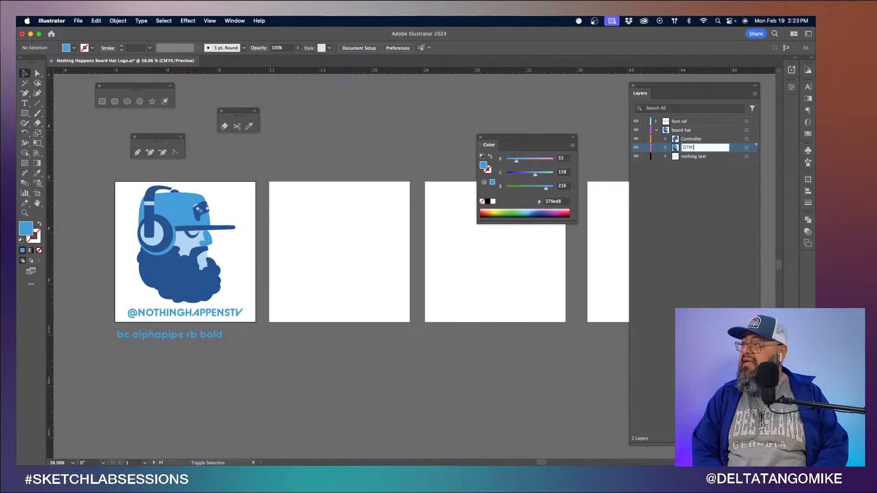
pyautogui.write(' Hed')
pyautogui.press('Return')
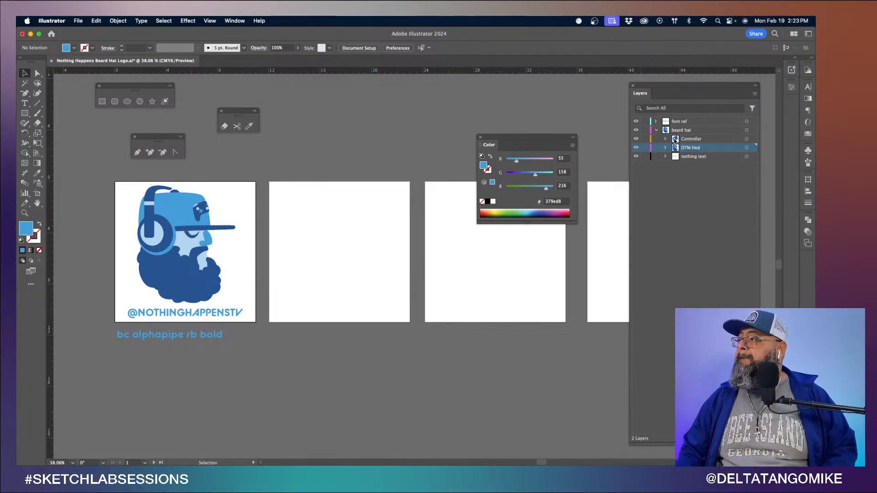
# Collapse the beard hat layer and lock the font ref layer
pyautogui.click(656, 130)
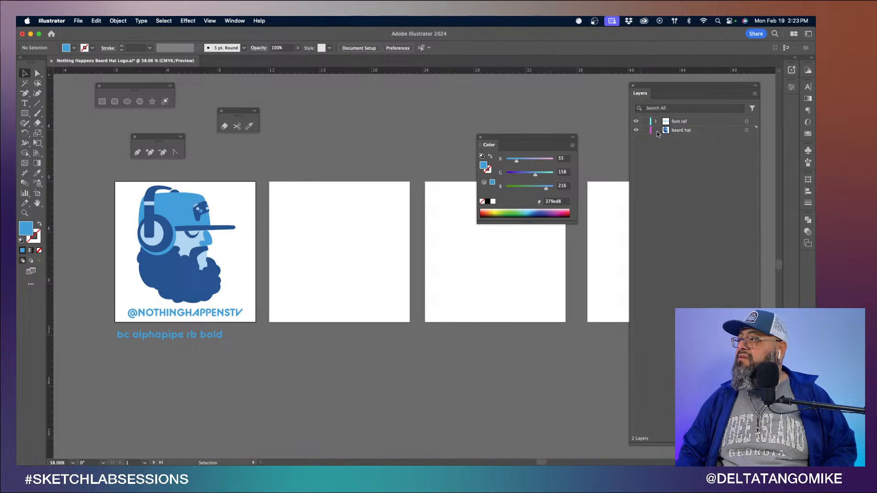
pyautogui.click(676, 133)
pyautogui.click(644, 121)
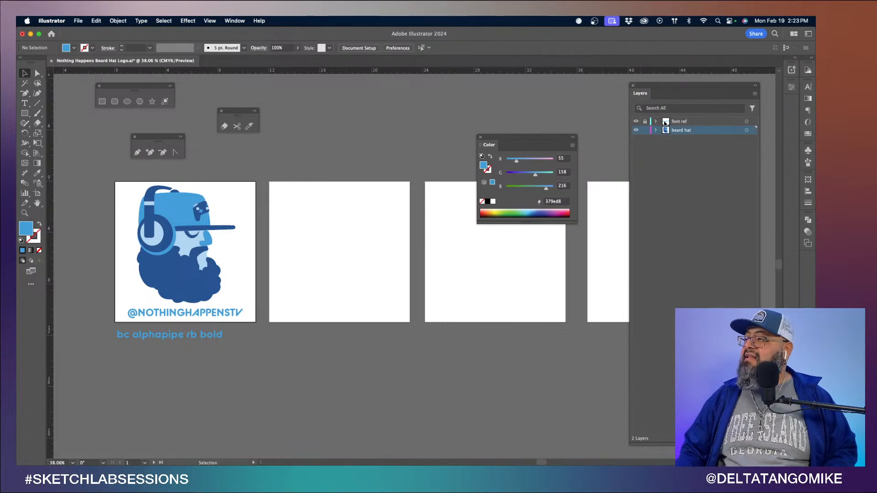
pyautogui.click(684, 122)
pyautogui.click(688, 132)
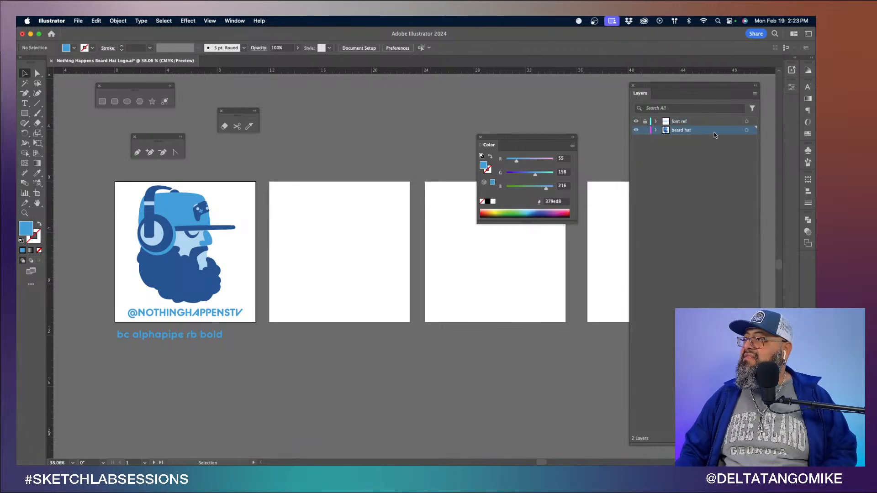
# Duplicate the beard hat layer, lock the original, and move the copied logo onto artboard 2
pyautogui.click(746, 130)
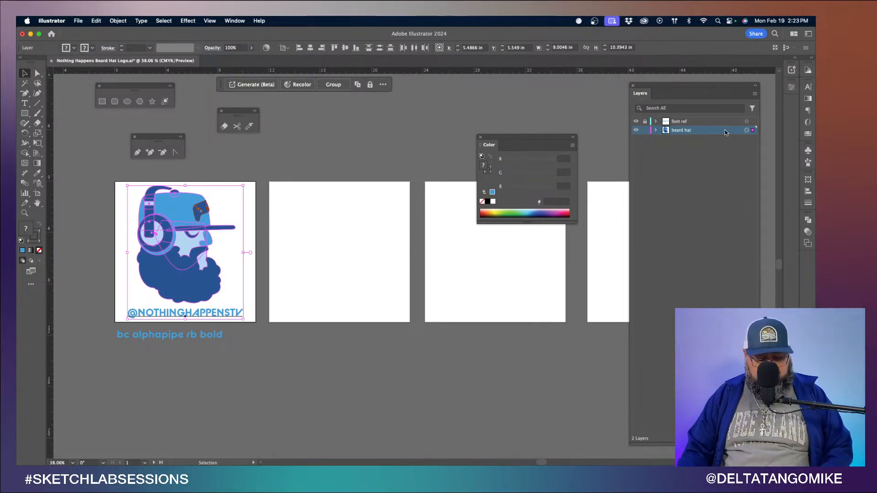
pyautogui.moveTo(724, 132); pyautogui.dragTo(720, 147)
pyautogui.click(645, 130)
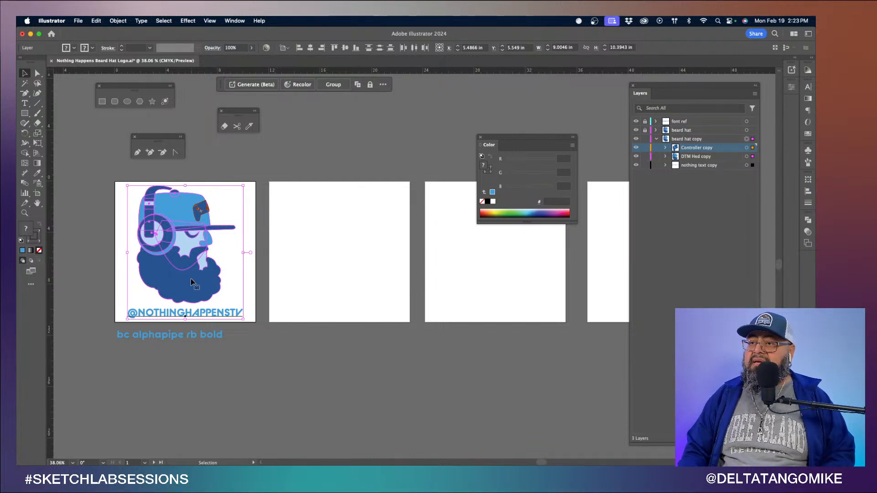
pyautogui.moveTo(191, 280); pyautogui.dragTo(345, 286)
pyautogui.click(456, 376)
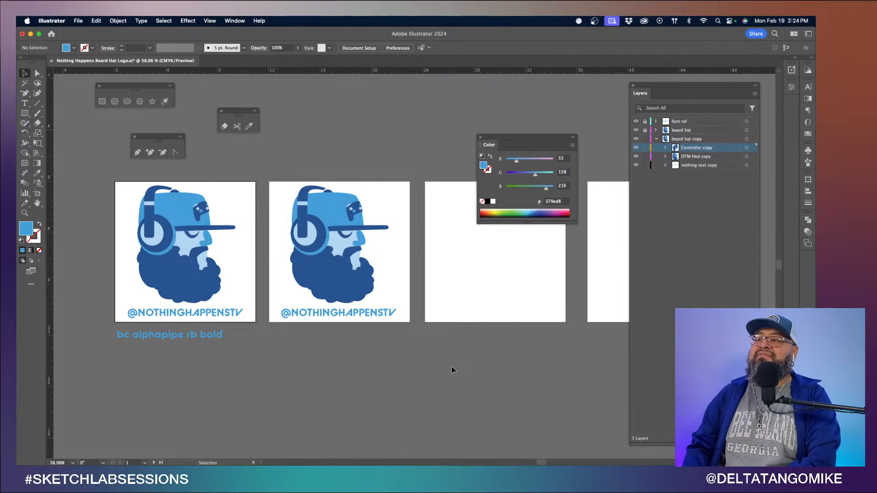
# Zoom out, unlock the font ref and beard hat layers, and enter artboard editing mode
pyautogui.scroll(-6, 448, 368)
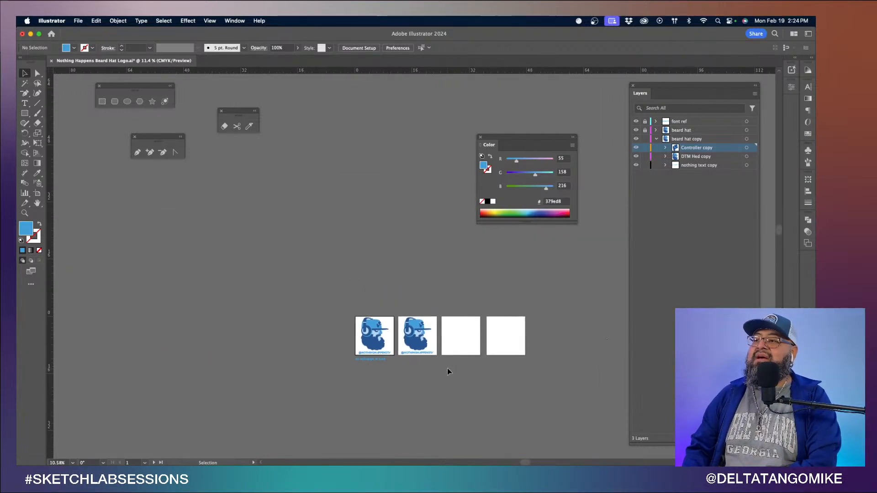
pyautogui.scroll(-4, 448, 368)
pyautogui.hscroll(2, 448, 368)
pyautogui.scroll(-5, 447, 371)
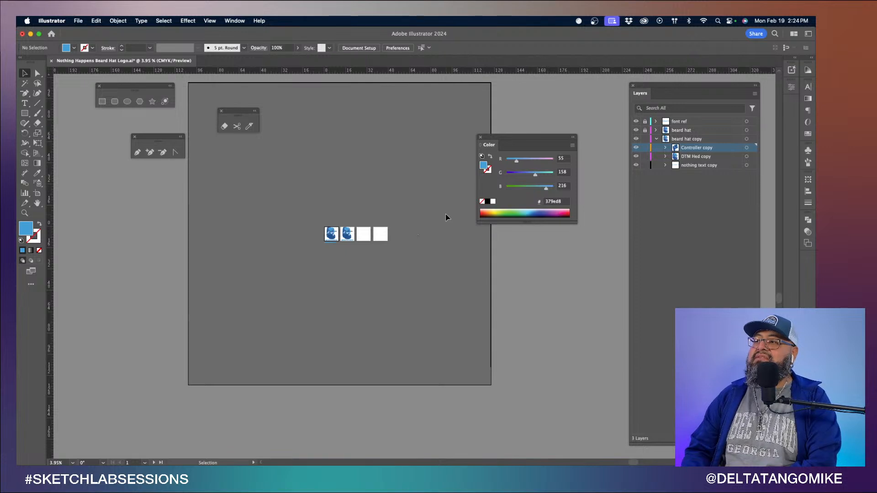
pyautogui.click(645, 121)
pyautogui.click(645, 130)
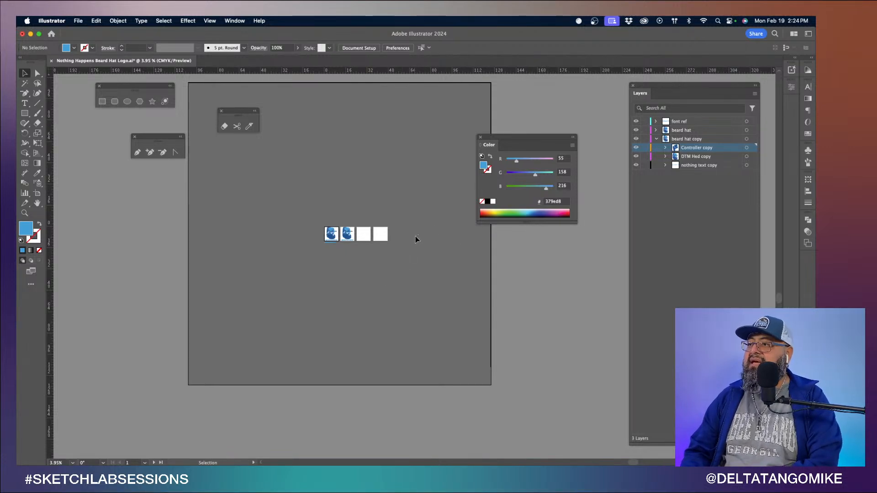
pyautogui.scroll(5, 418, 237)
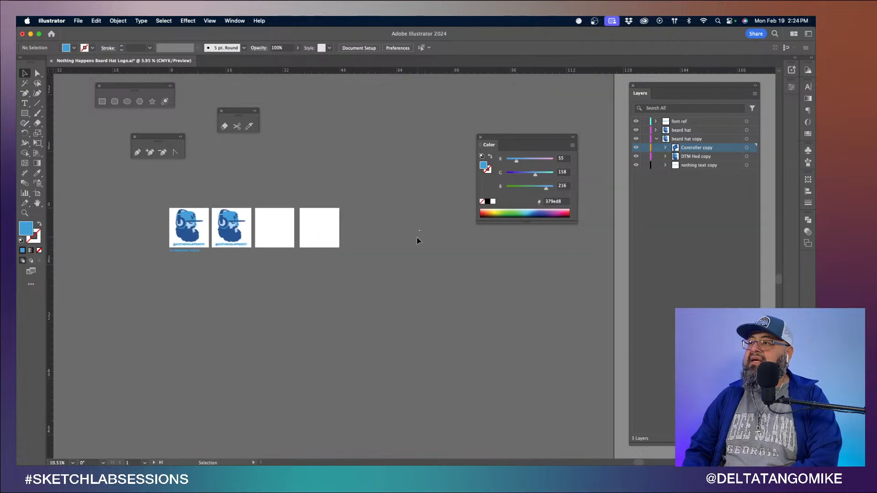
pyautogui.click(37, 193)
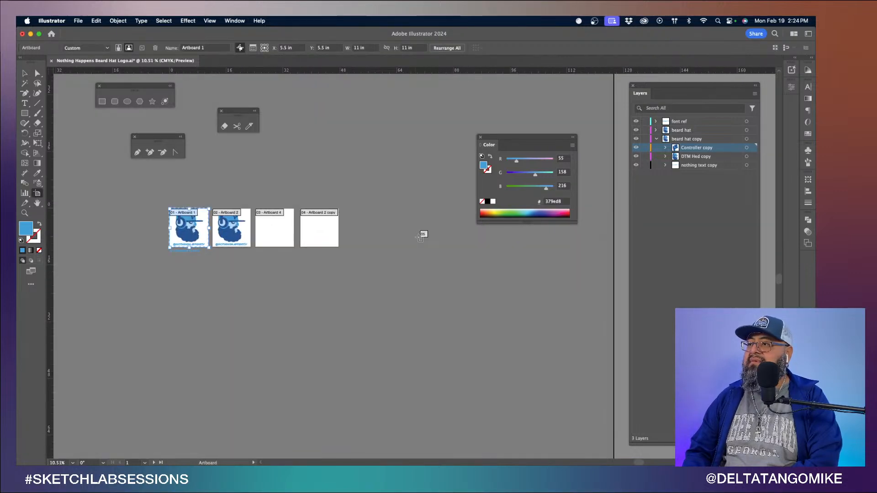
pyautogui.click(424, 235)
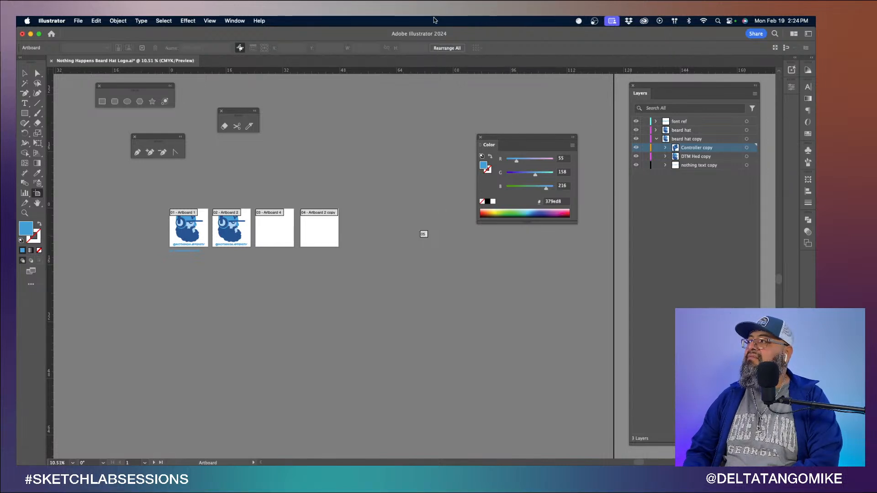
# Show the Artboards panel, delete the empty Artboard 21, and fit all four artboards in view
pyautogui.click(234, 21)
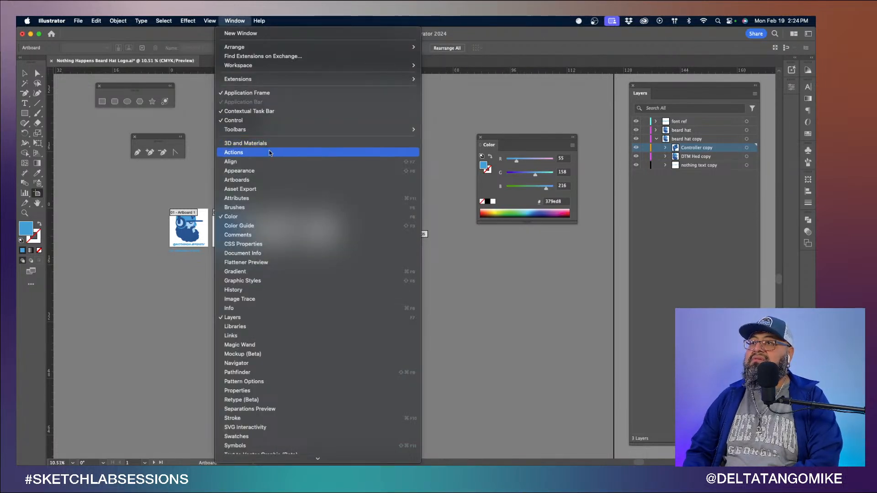
pyautogui.click(274, 178)
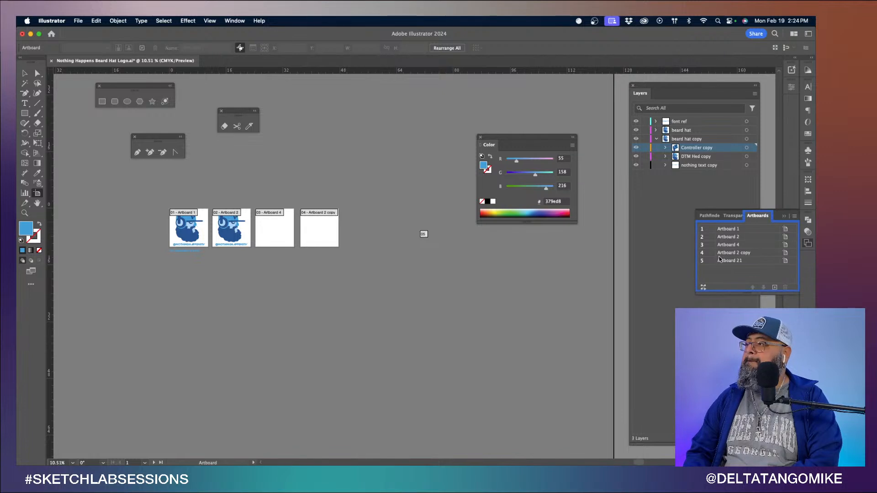
pyautogui.click(733, 264)
pyautogui.doubleClick(756, 264)
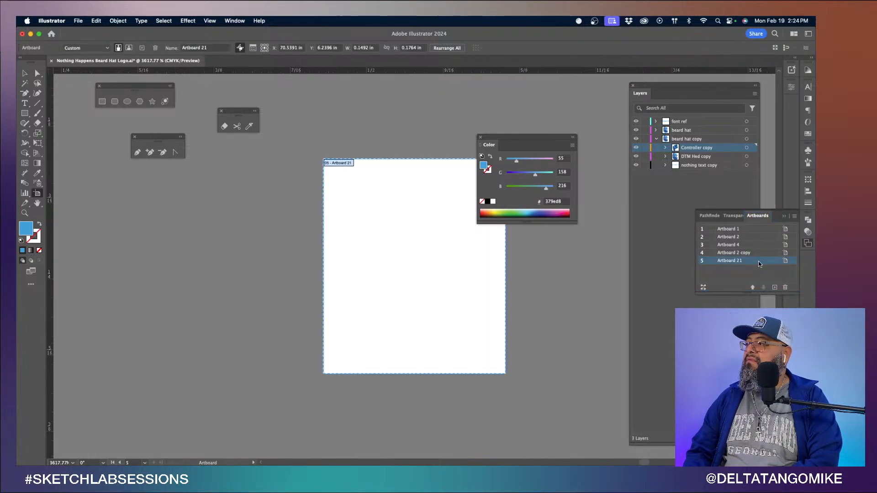
pyautogui.click(785, 288)
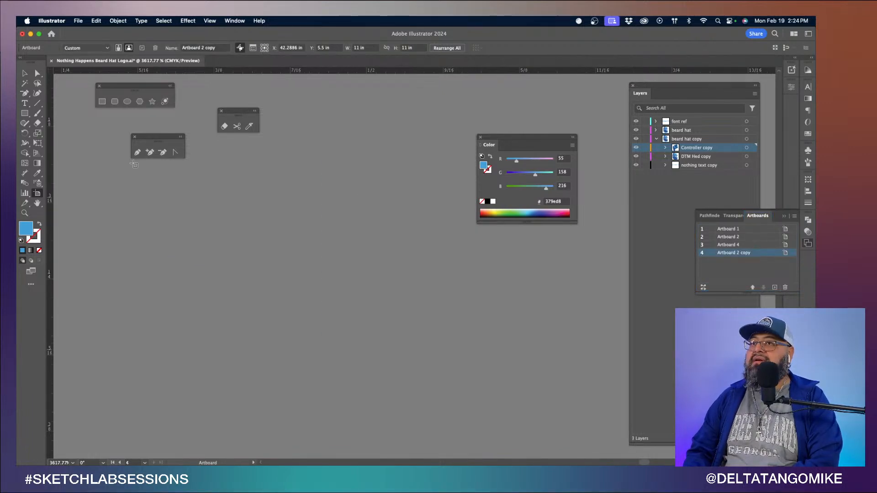
pyautogui.press('super+alt+0')
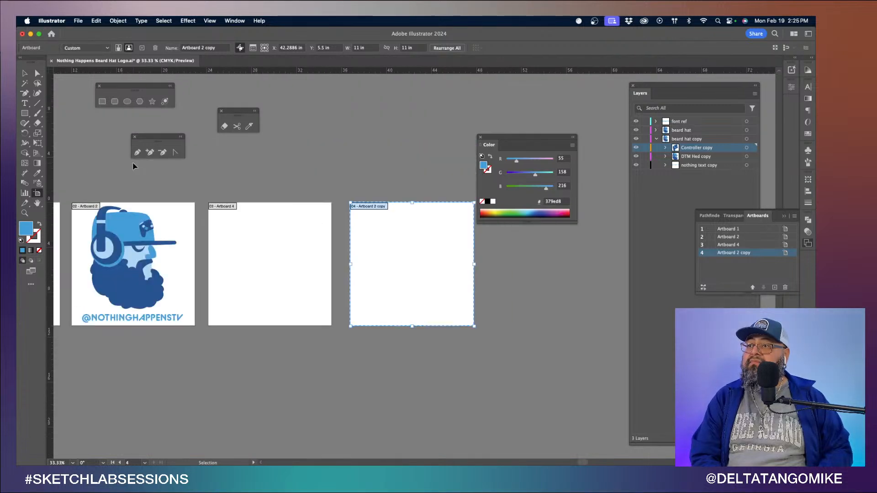
# Lock the beard hat and font ref layers and make beard hat copy the working layer
pyautogui.click(25, 74)
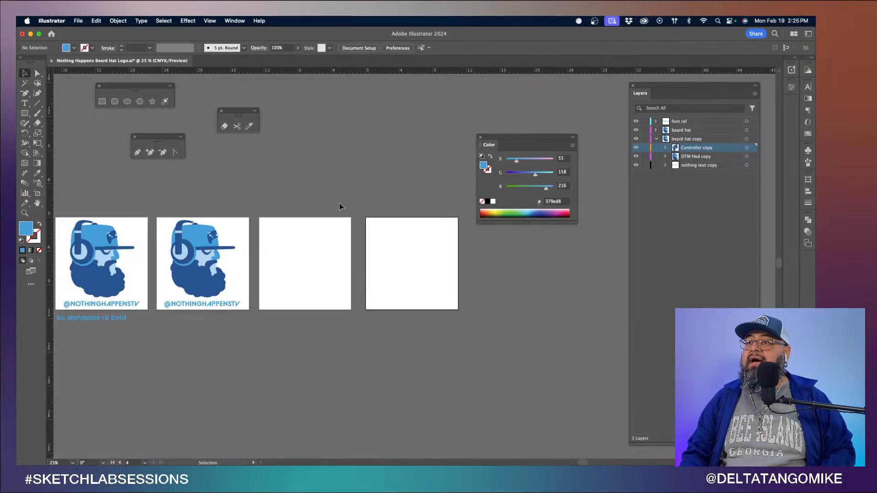
pyautogui.hscroll(-3, 339, 204)
pyautogui.scroll(1, 339, 204)
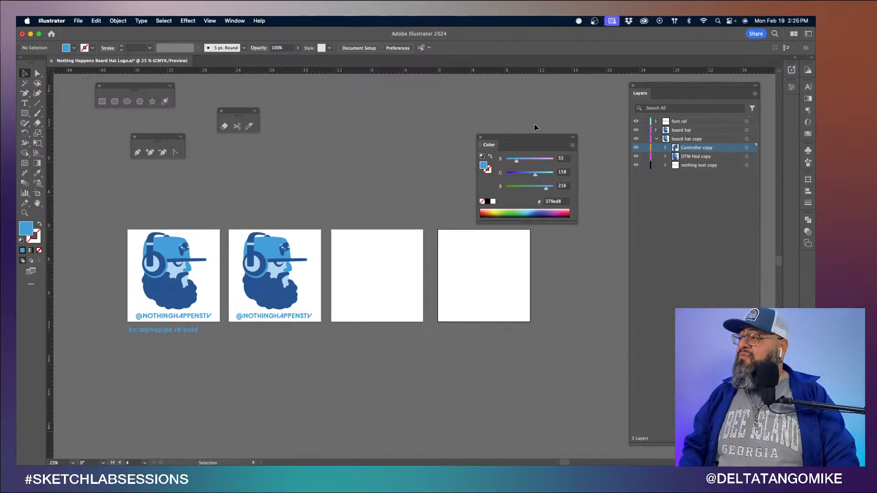
pyautogui.click(657, 139)
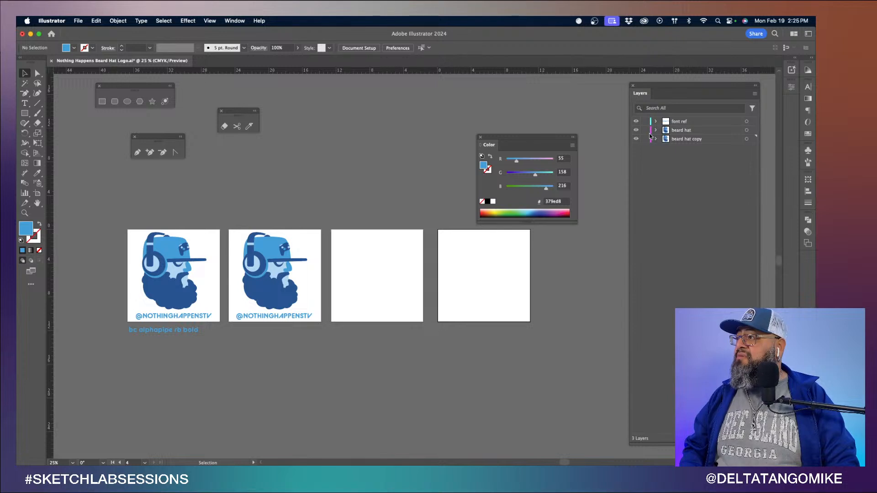
pyautogui.click(644, 130)
pyautogui.click(644, 121)
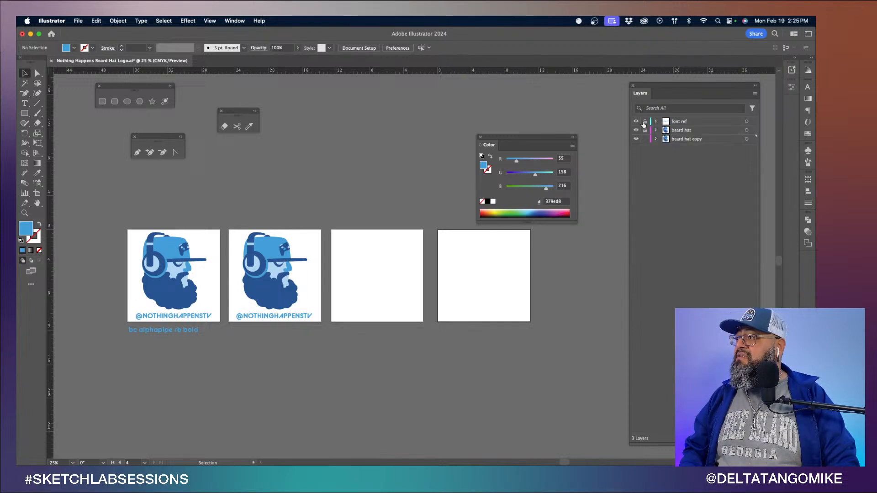
pyautogui.click(696, 140)
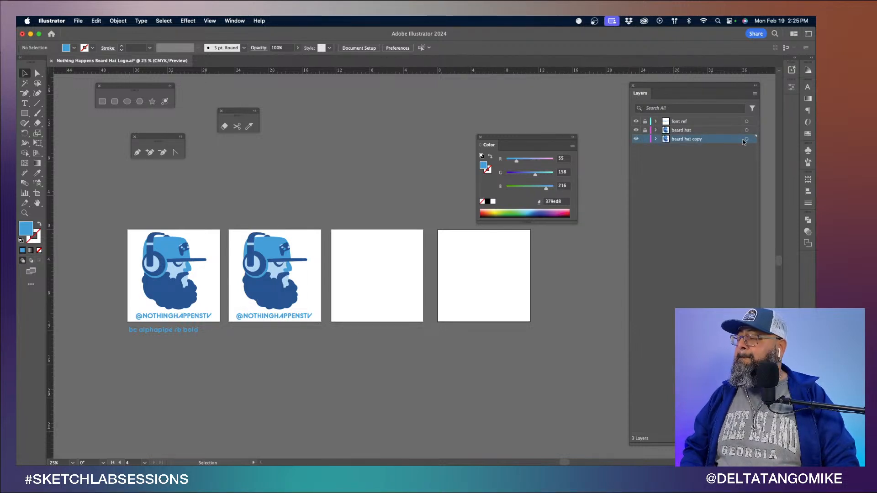
# Delete the two blank artboards, including Artboard 2 copy
pyautogui.click(391, 287)
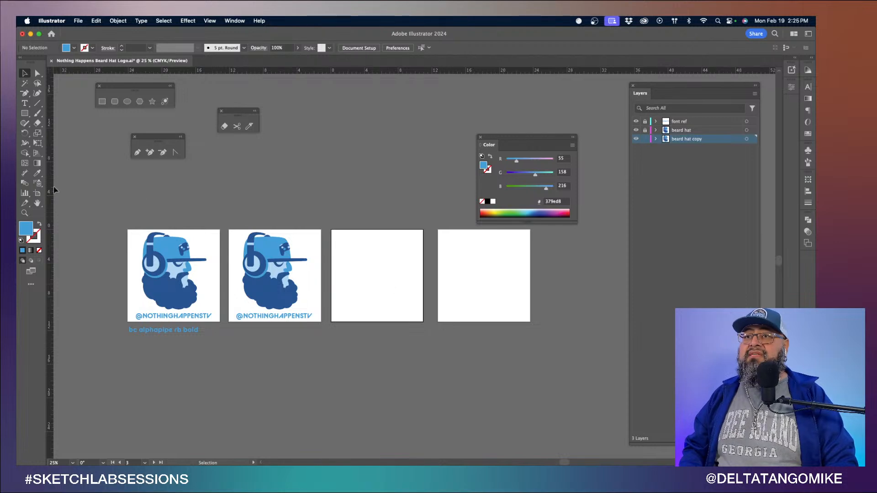
pyautogui.click(37, 193)
pyautogui.click(470, 271)
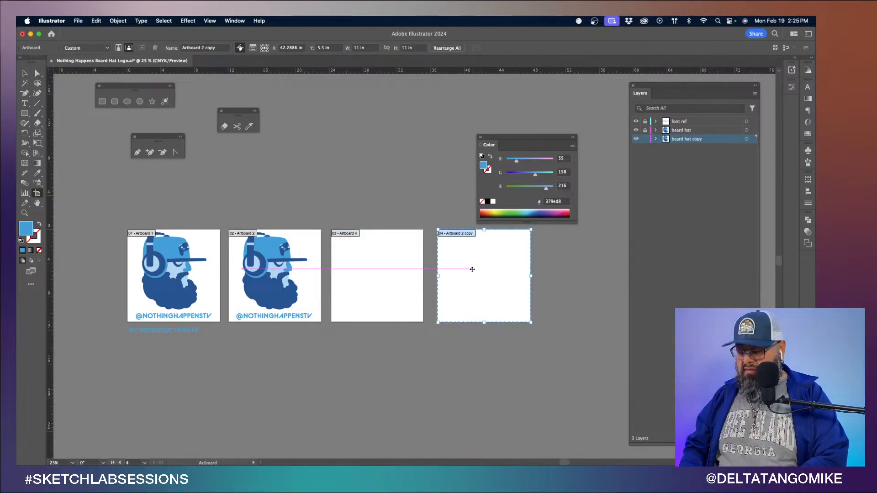
pyautogui.press('Delete')
pyautogui.press('Delete')
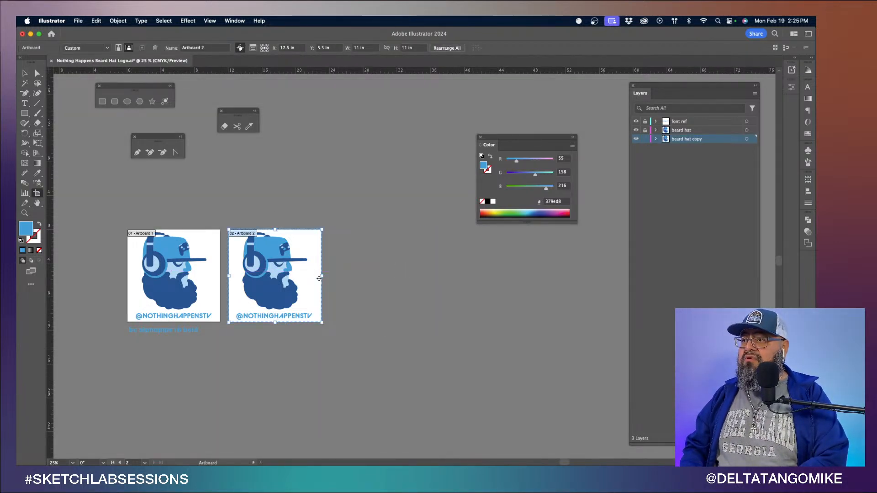
# Drag Artboard 2's right edge out until it is about 18 in wide, then exit artboard editing
pyautogui.moveTo(319, 278); pyautogui.dragTo(377, 297)
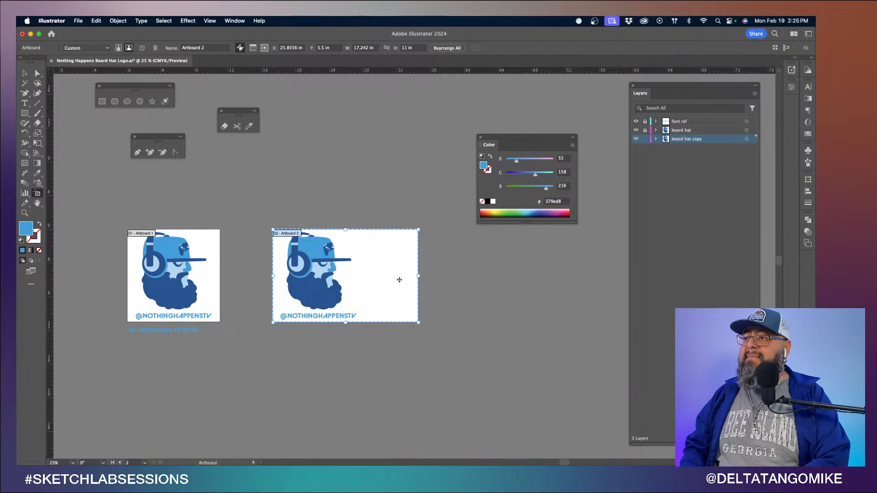
pyautogui.moveTo(418, 276); pyautogui.dragTo(447, 276)
pyautogui.click(25, 73)
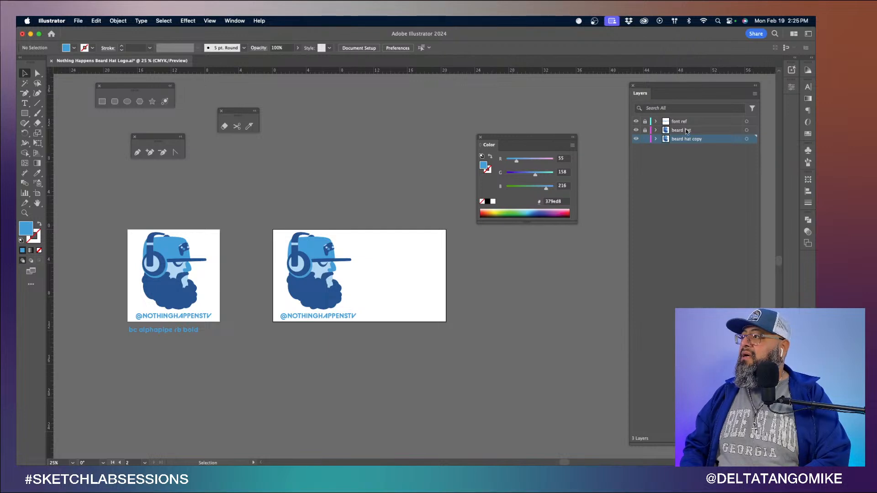
# Rename the beard hat copy layer to 'beard hat flat'
pyautogui.click(657, 139)
pyautogui.click(714, 166)
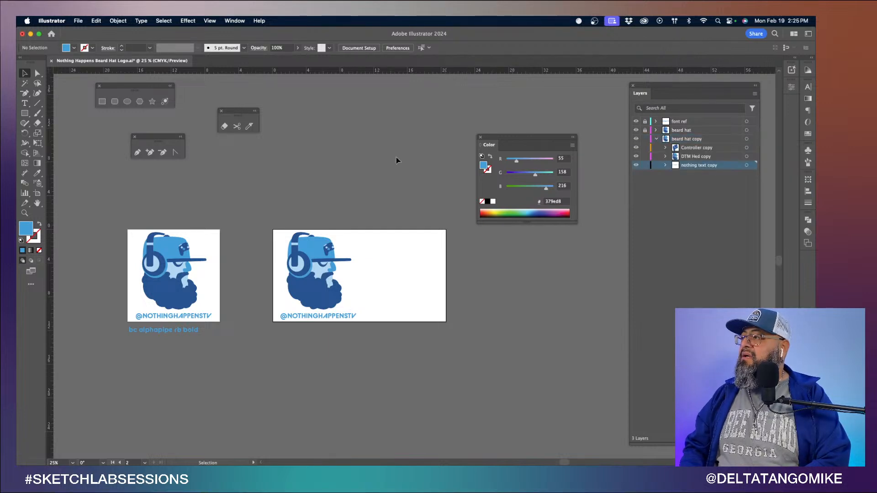
pyautogui.click(691, 139)
pyautogui.doubleClick(690, 140)
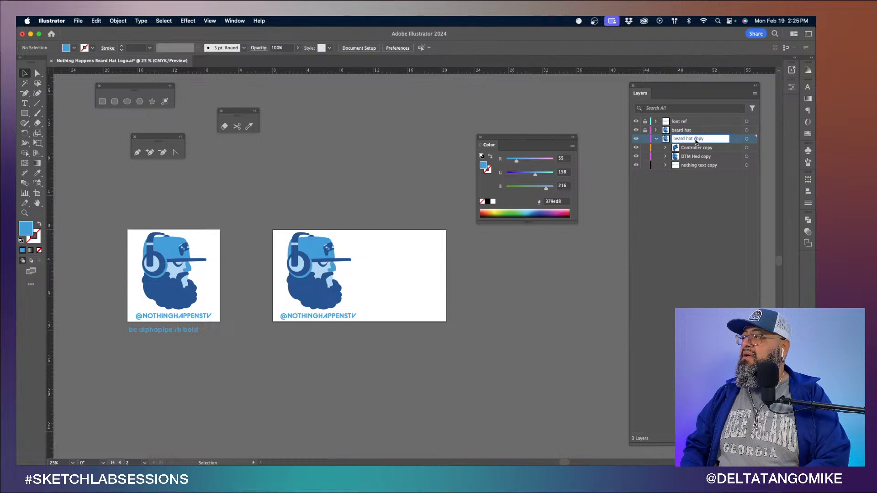
pyautogui.click(718, 140)
pyautogui.press('BackSpace')
pyautogui.press('BackSpace')
pyautogui.press('BackSpace')
pyautogui.press('BackSpace')
pyautogui.press('BackSpace')
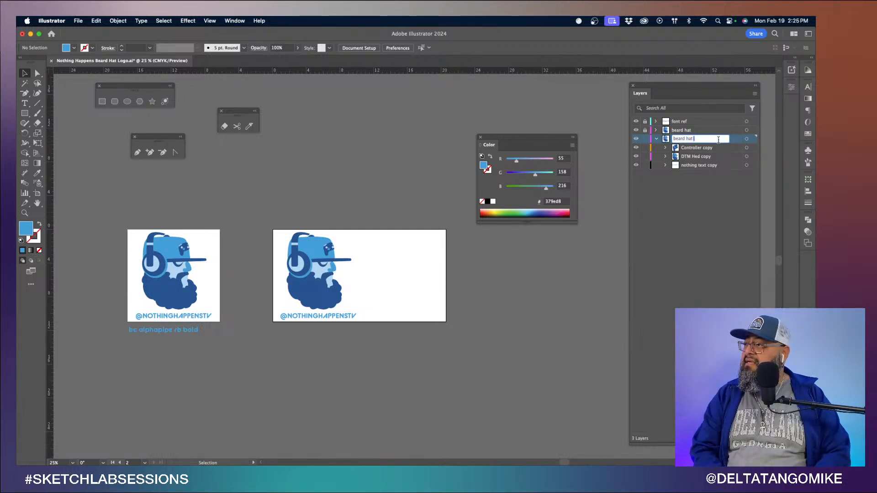
pyautogui.write('flat')
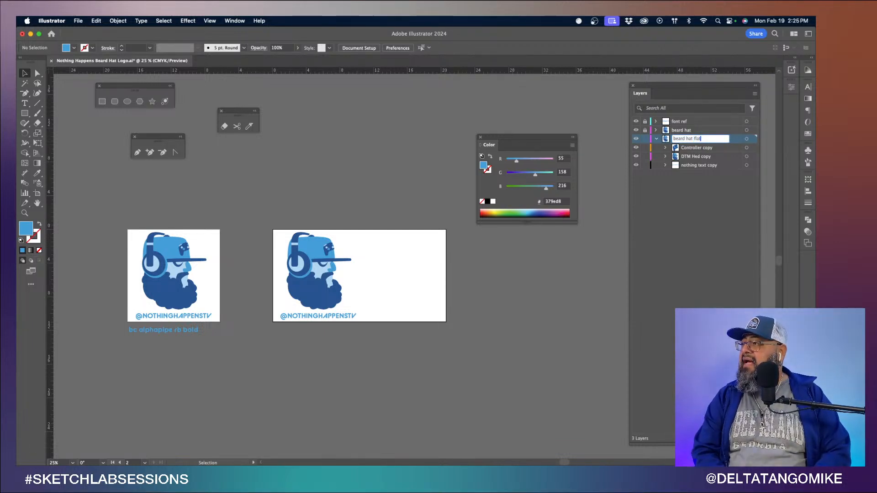
pyautogui.press('Return')
# Rename the beard hat layer to 'beard hat sq'
pyautogui.doubleClick(688, 130)
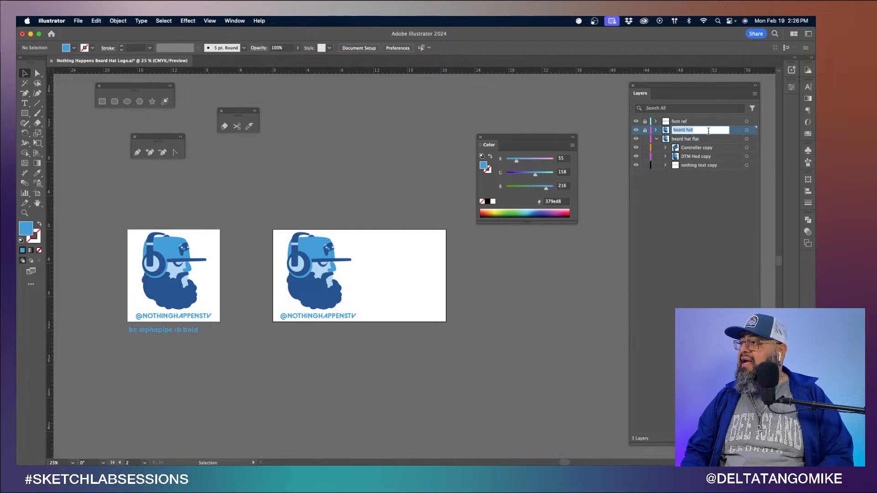
pyautogui.click(709, 130)
pyautogui.write('sq')
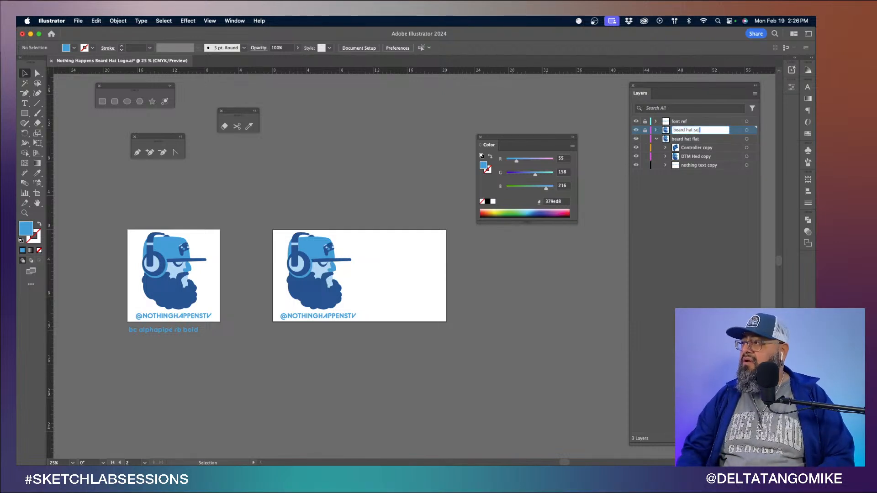
pyautogui.press('Return')
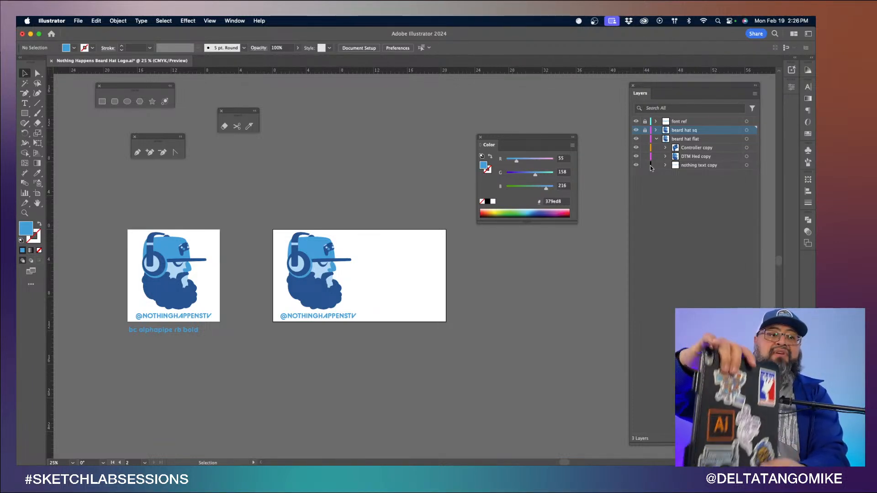
pyautogui.click(728, 167)
pyautogui.moveTo(339, 320); pyautogui.dragTo(426, 262)
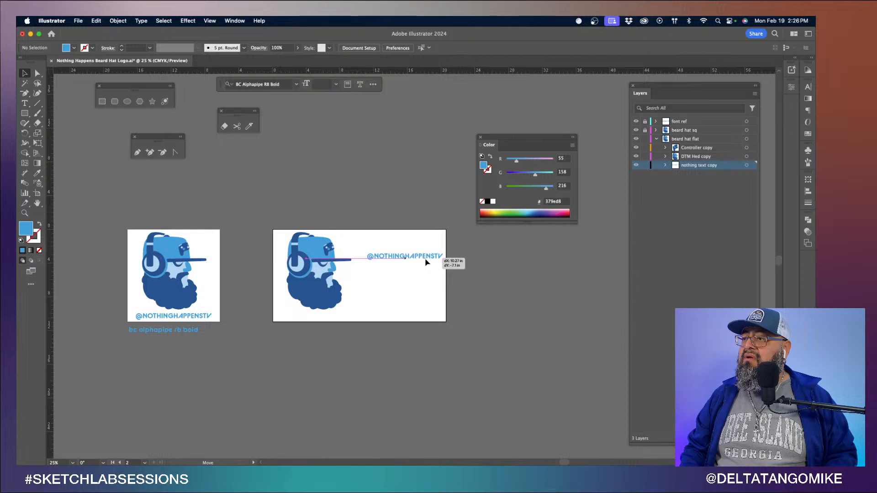
pyautogui.doubleClick(422, 259)
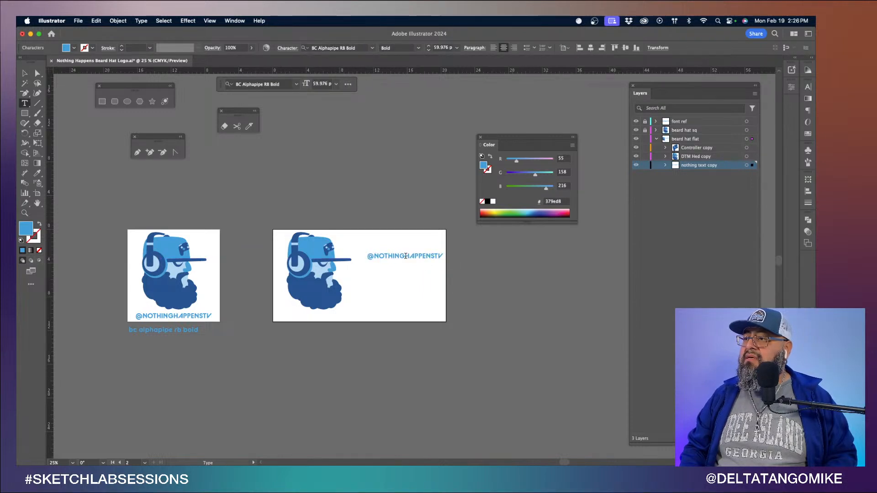
pyautogui.click(405, 256)
pyautogui.press('Return')
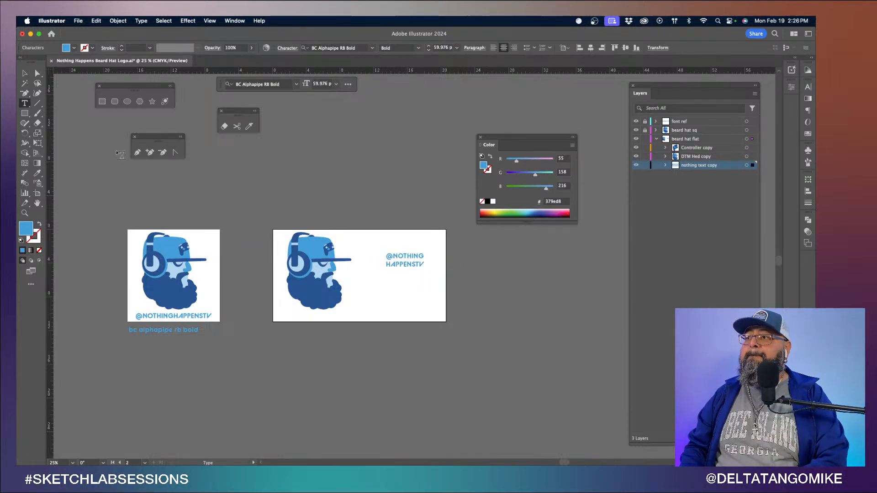
pyautogui.click(25, 74)
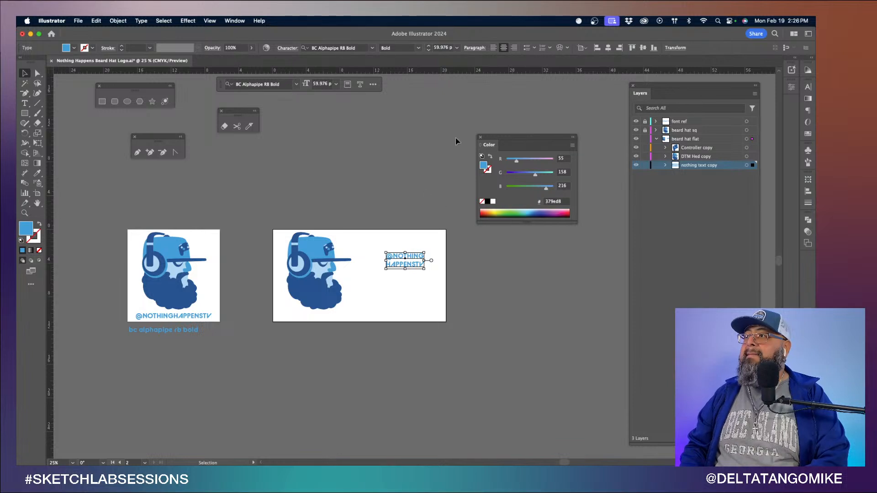
pyautogui.click(493, 48)
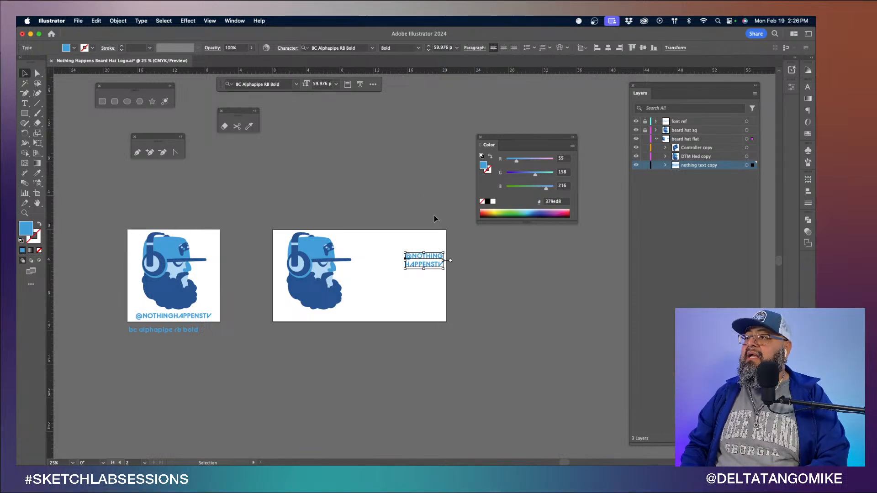
pyautogui.moveTo(405, 268)
pyautogui.mouseDown()
pyautogui.moveTo(357, 290)
pyautogui.moveTo(417, 272)
pyautogui.mouseUp()
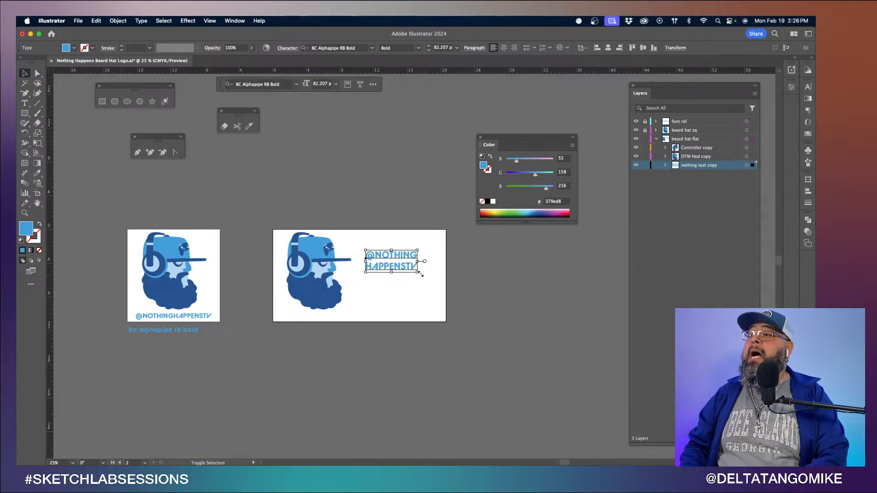
pyautogui.click(439, 309)
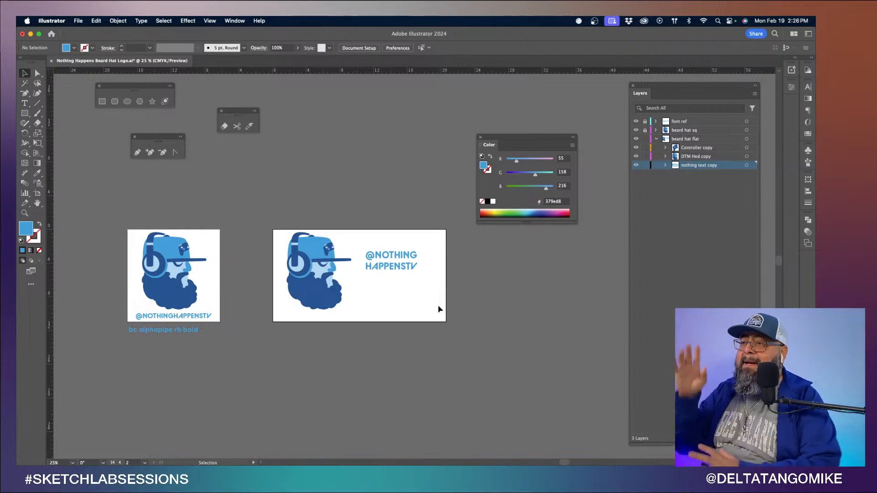
# Nudge the head artwork right and down, and the text slightly left and down
pyautogui.click(746, 139)
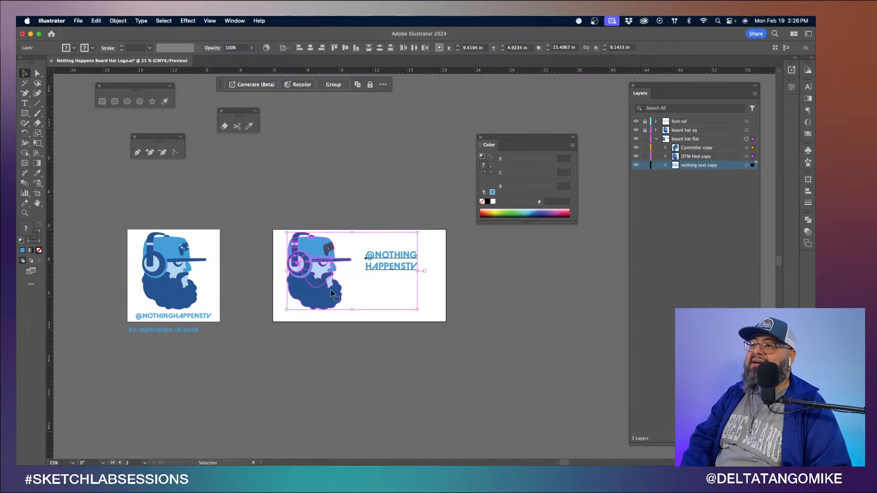
pyautogui.moveTo(320, 295); pyautogui.dragTo(324, 300)
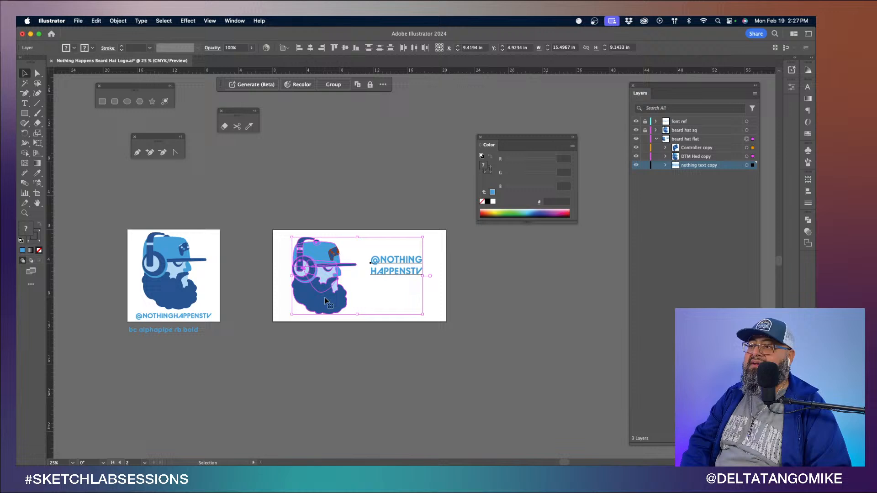
pyautogui.click(491, 304)
pyautogui.moveTo(406, 264); pyautogui.dragTo(404, 268)
pyautogui.click(490, 267)
# Move the nothing text copy layer above Layer 12 and make Layer 12 active
pyautogui.click(743, 439)
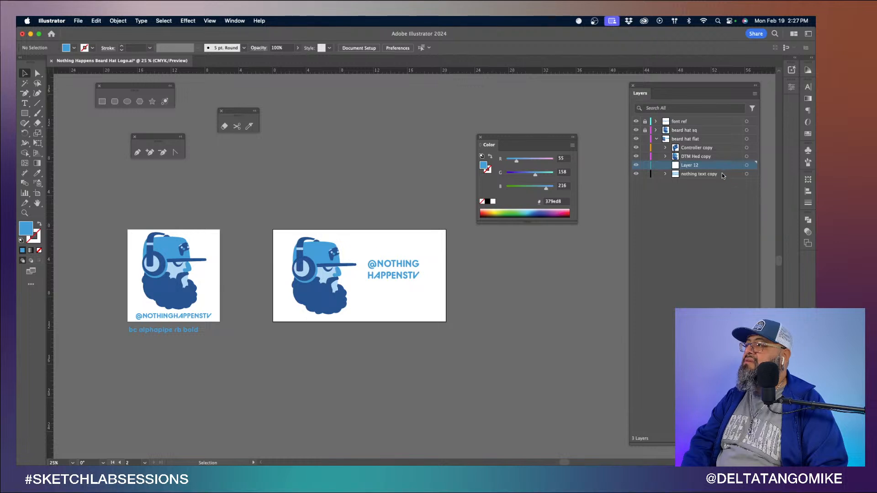
pyautogui.moveTo(721, 173); pyautogui.dragTo(724, 161)
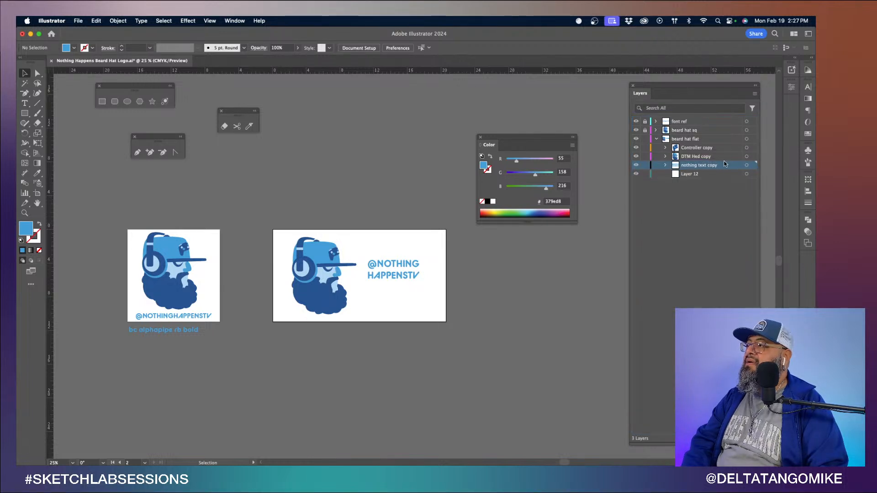
pyautogui.click(696, 174)
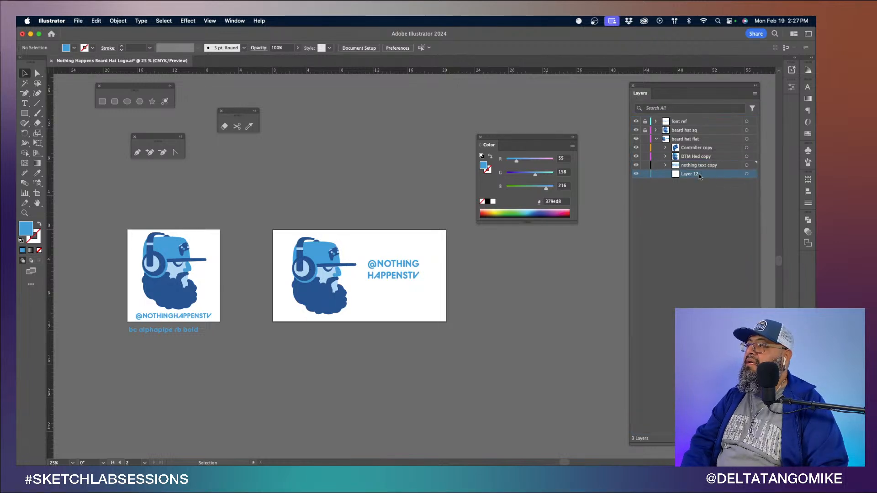
# Draw a blue rectangle right of the head and round its corners to about 0.95 in
pyautogui.click(102, 104)
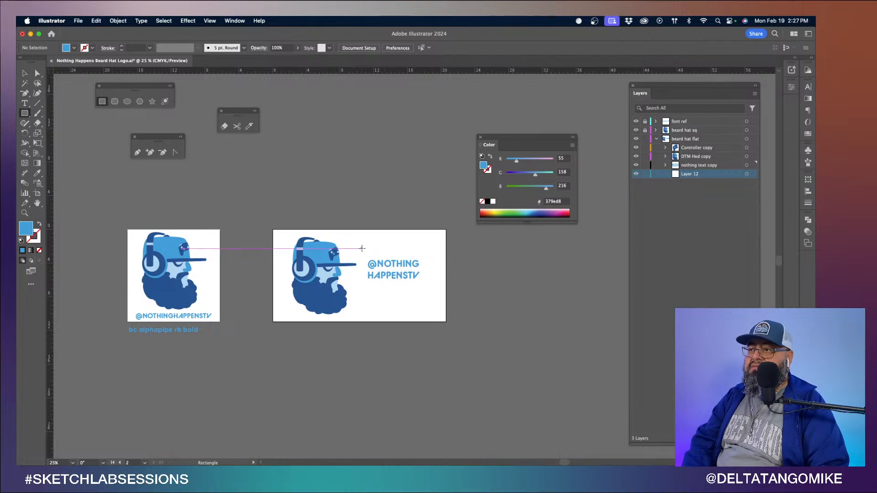
pyautogui.moveTo(361, 252); pyautogui.dragTo(429, 289)
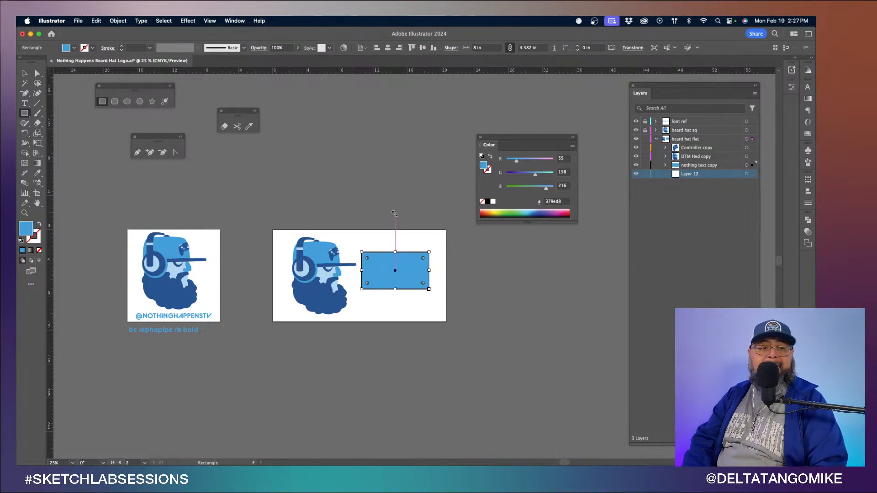
pyautogui.scroll(5, 395, 213)
pyautogui.scroll(1, 396, 214)
pyautogui.hscroll(3, 396, 213)
pyautogui.scroll(-2, 396, 213)
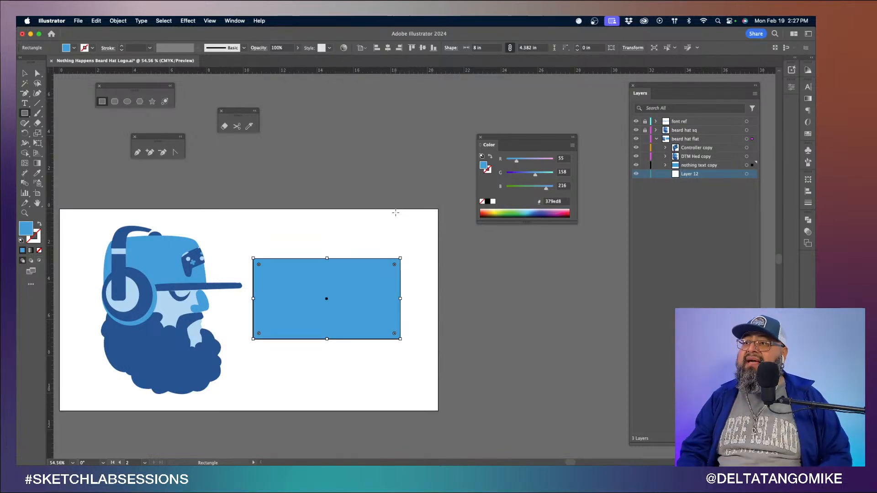
pyautogui.click(37, 76)
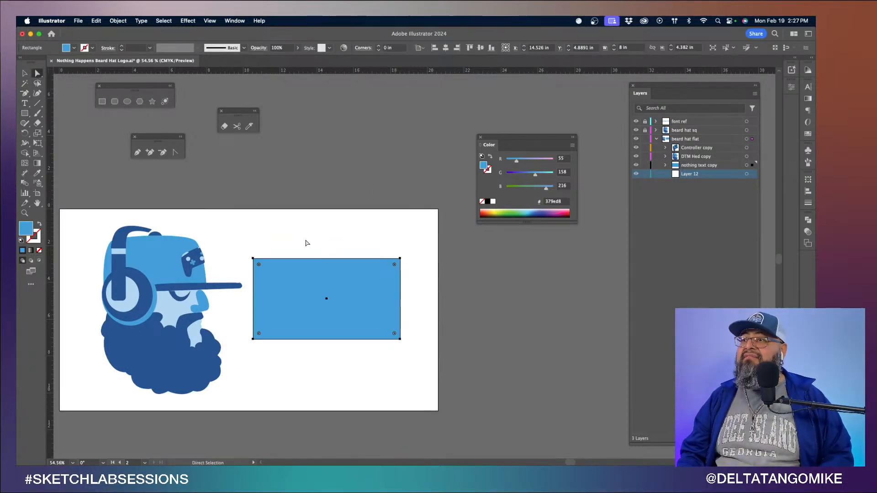
pyautogui.moveTo(394, 266)
pyautogui.mouseDown()
pyautogui.moveTo(376, 272)
pyautogui.moveTo(392, 270)
pyautogui.mouseUp()
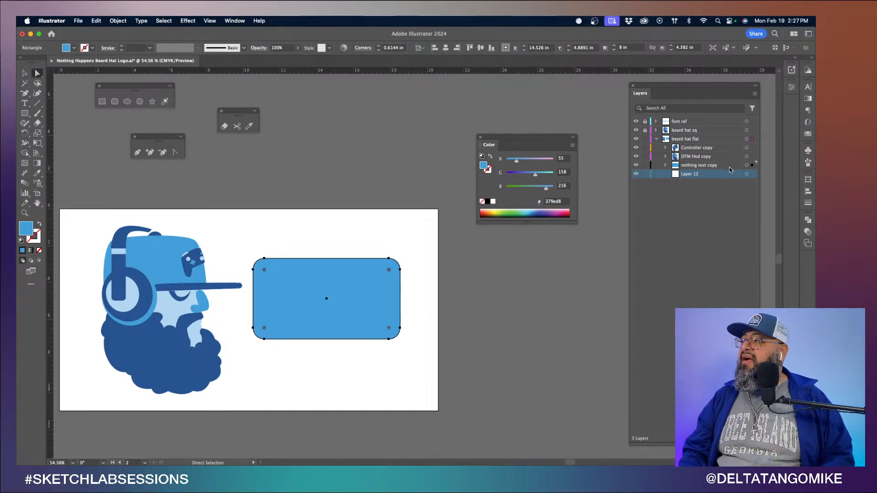
# Move the rectangle out of the text layer into Layer 12 behind the text
pyautogui.click(665, 166)
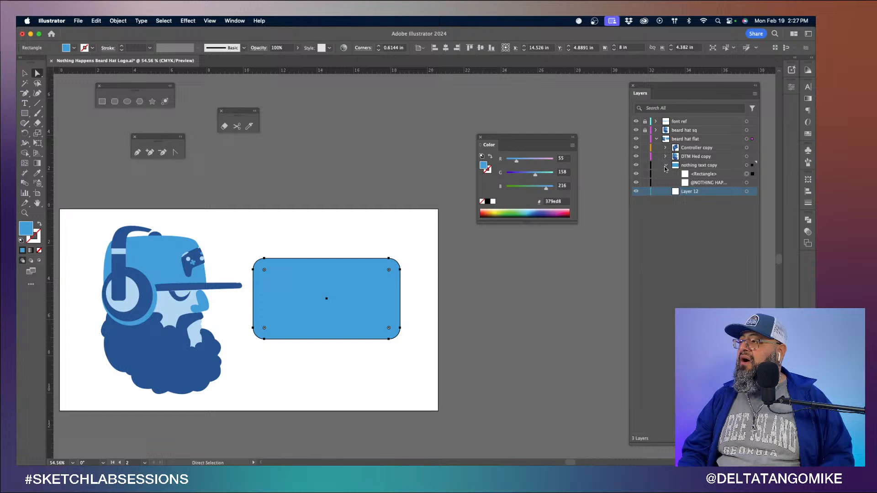
pyautogui.click(710, 175)
pyautogui.moveTo(703, 193); pyautogui.dragTo(705, 192)
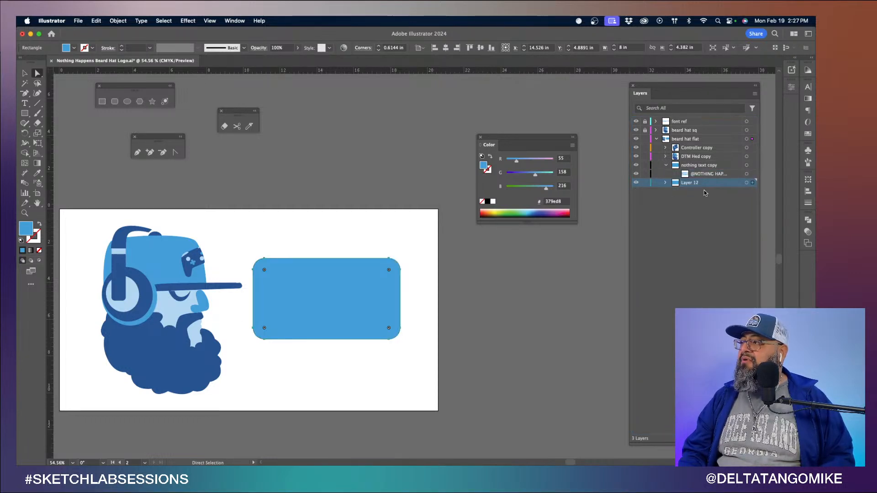
pyautogui.click(721, 176)
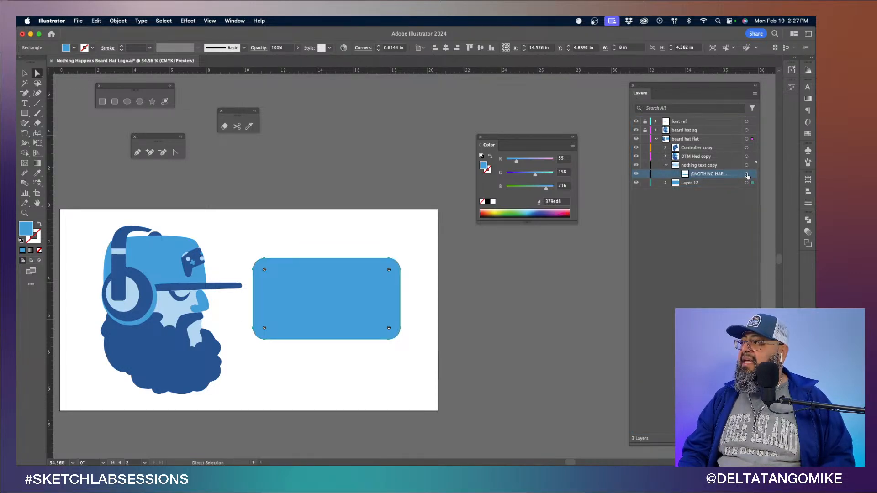
pyautogui.click(747, 174)
pyautogui.click(37, 173)
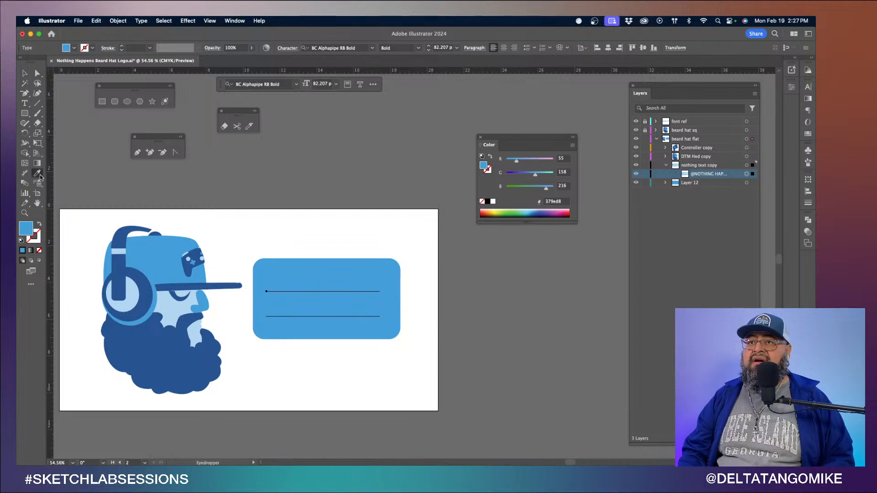
pyautogui.click(110, 296)
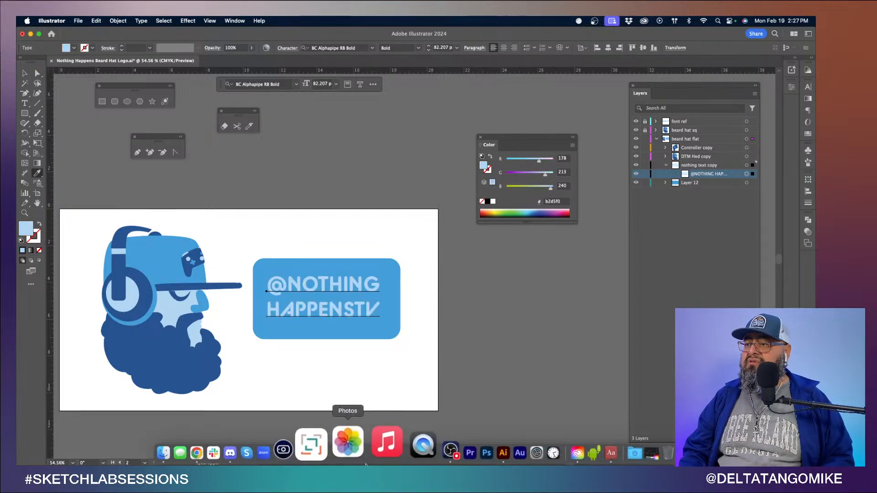
pyautogui.click(245, 453)
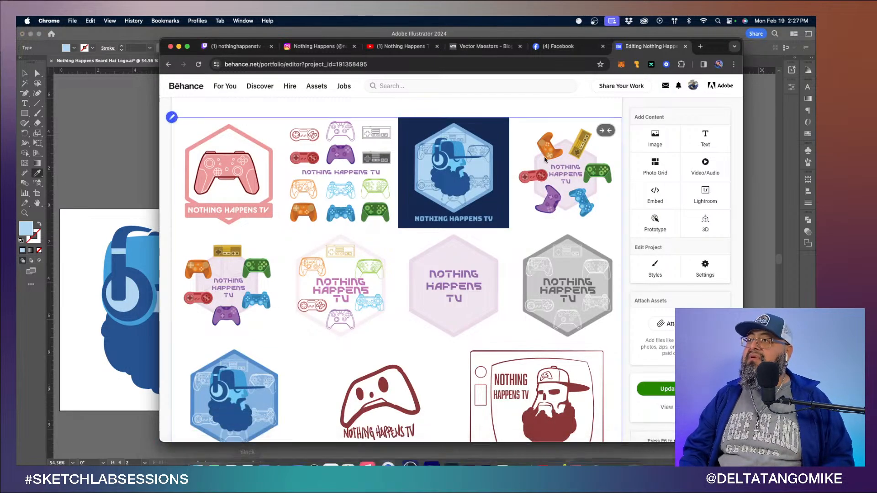
pyautogui.click(396, 47)
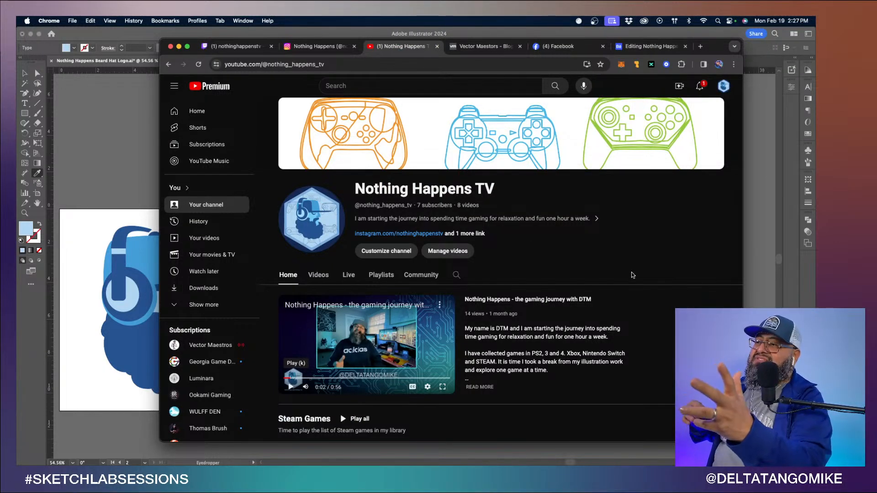
pyautogui.scroll(-5, 632, 275)
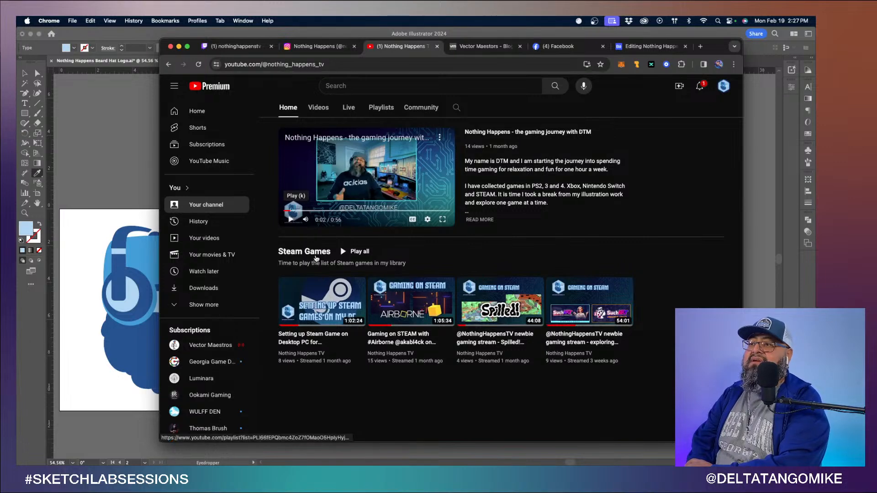
pyautogui.click(349, 108)
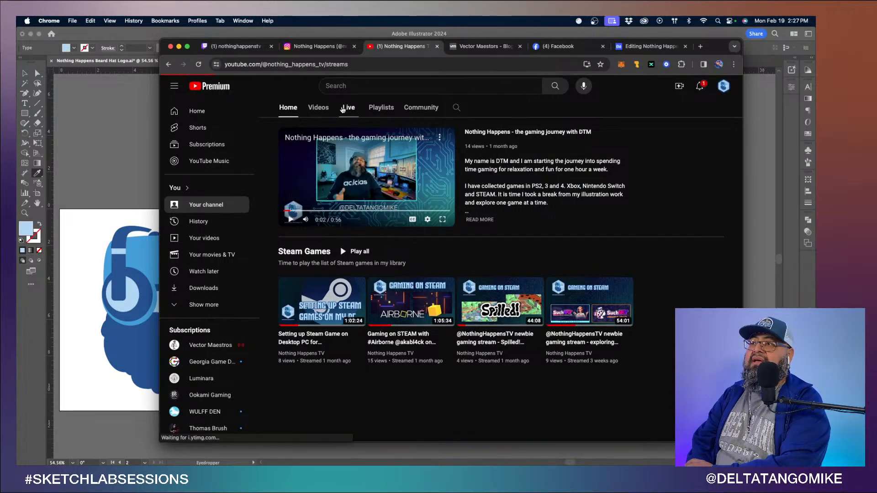
pyautogui.scroll(-3, 615, 233)
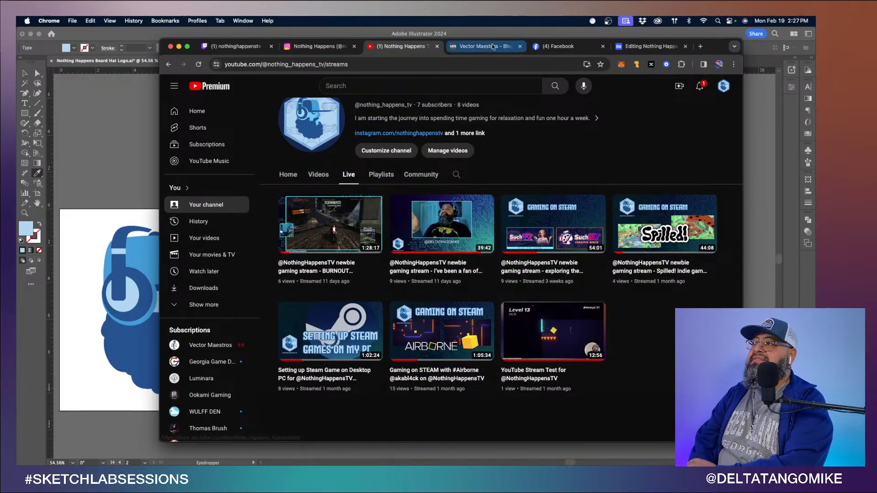
pyautogui.click(267, 47)
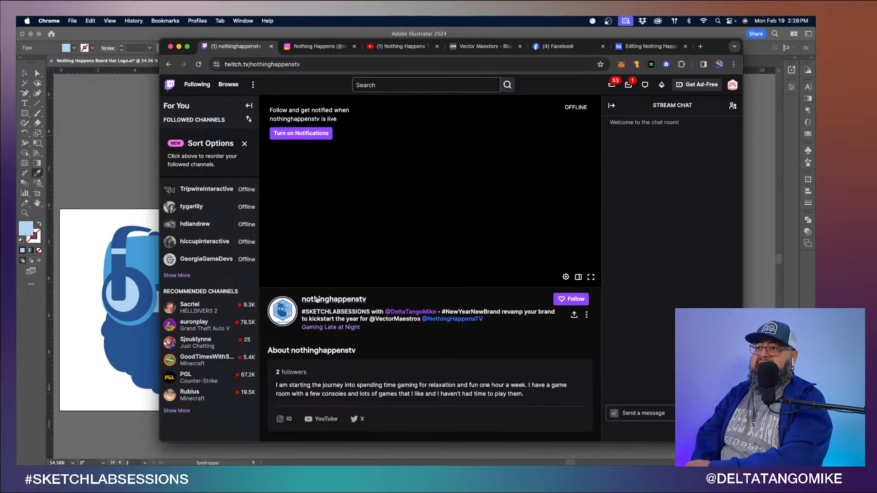
pyautogui.click(311, 46)
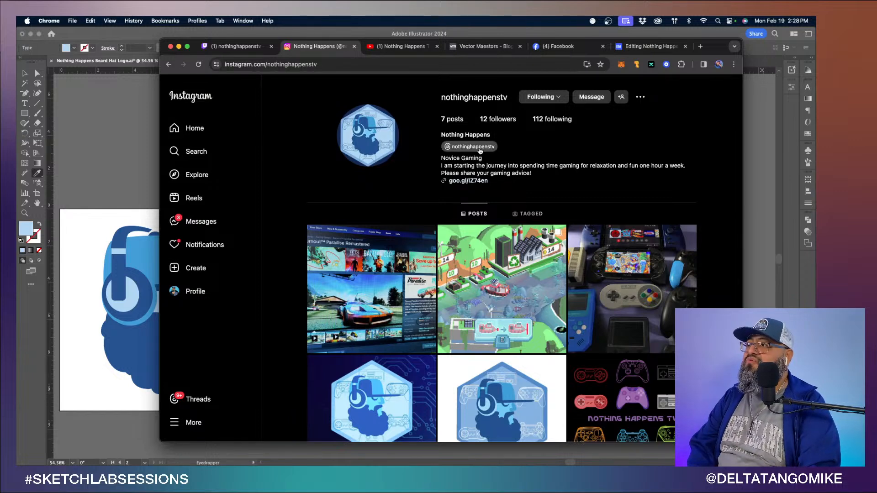
pyautogui.click(396, 46)
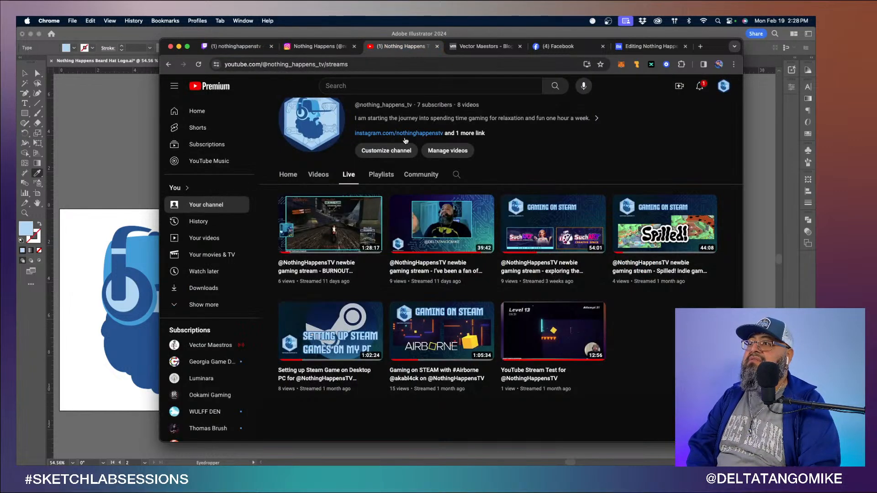
pyautogui.click(466, 133)
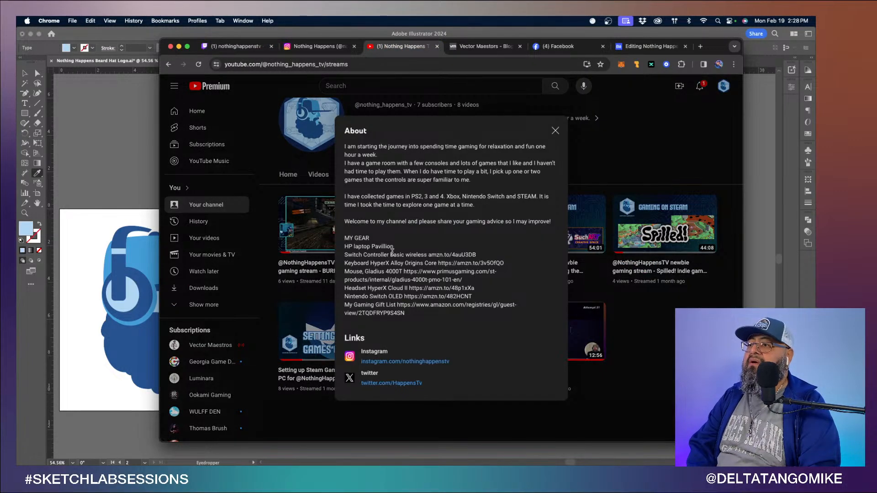
pyautogui.scroll(-5, 409, 318)
pyautogui.click(411, 302)
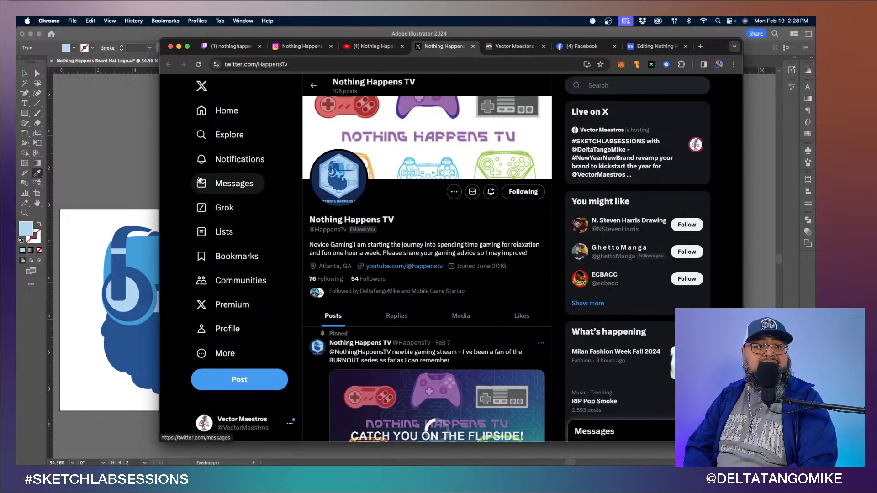
pyautogui.click(152, 148)
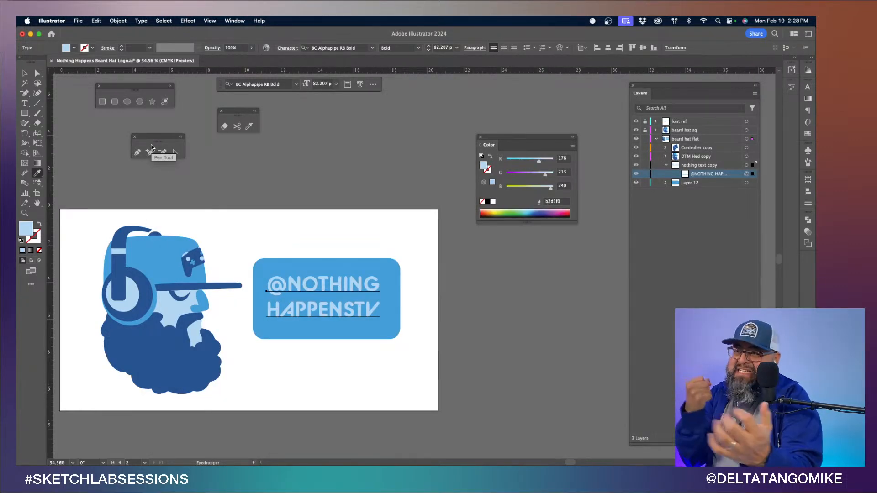
pyautogui.click(288, 225)
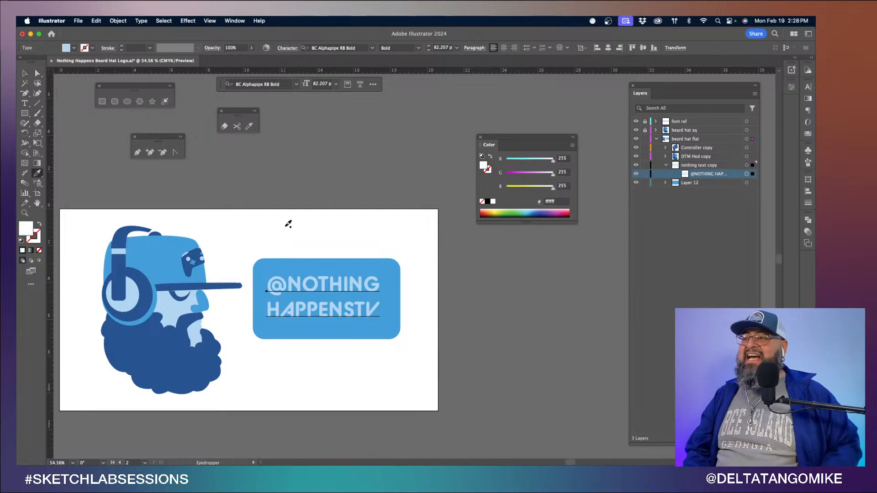
pyautogui.press('super+z')
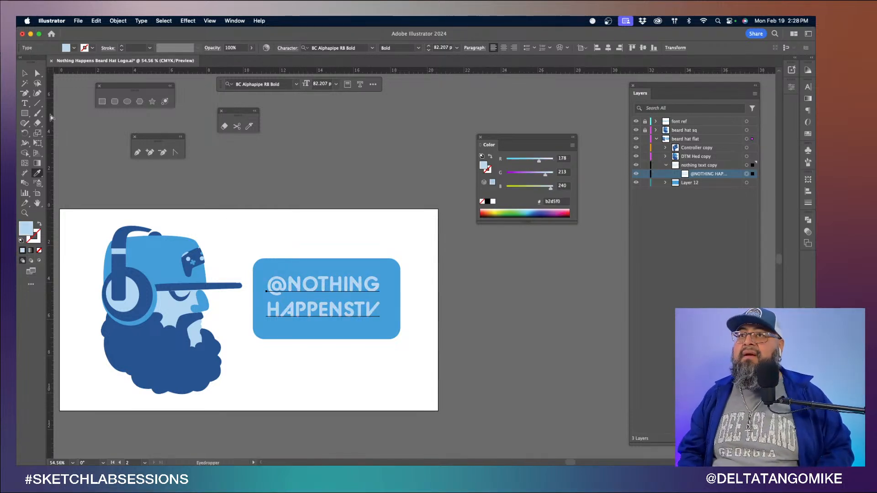
pyautogui.press('v')
pyautogui.click(320, 184)
pyautogui.hscroll(-4, 320, 184)
pyautogui.scroll(-1, 319, 184)
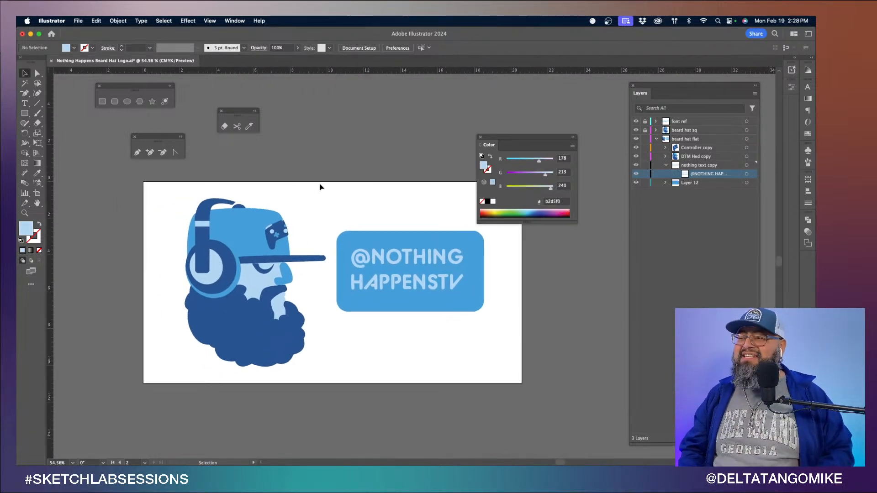
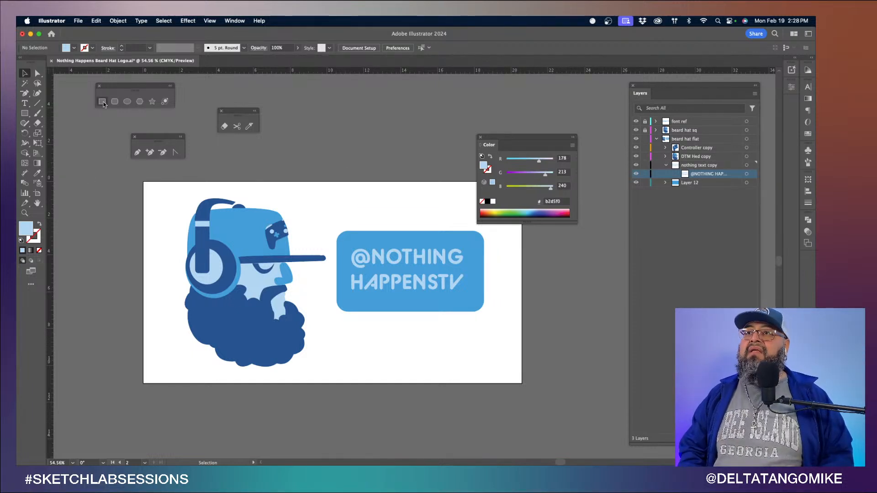
pyautogui.click(136, 153)
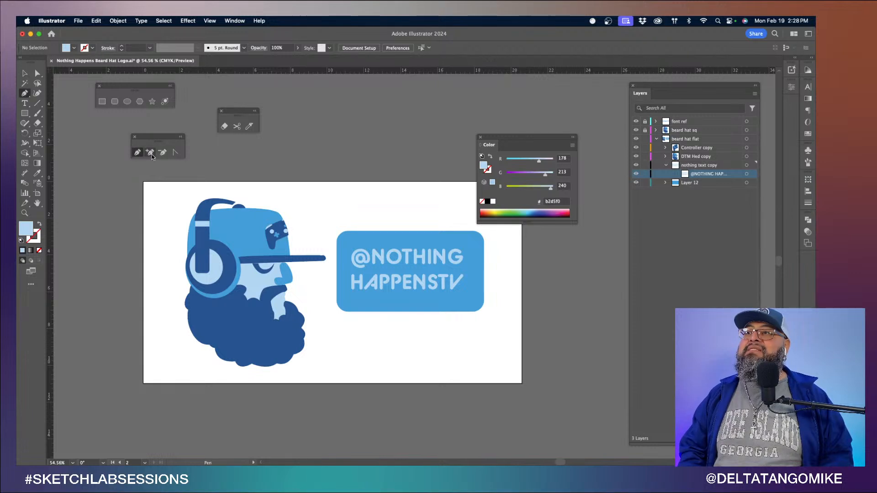
pyautogui.click(325, 295)
pyautogui.click(343, 286)
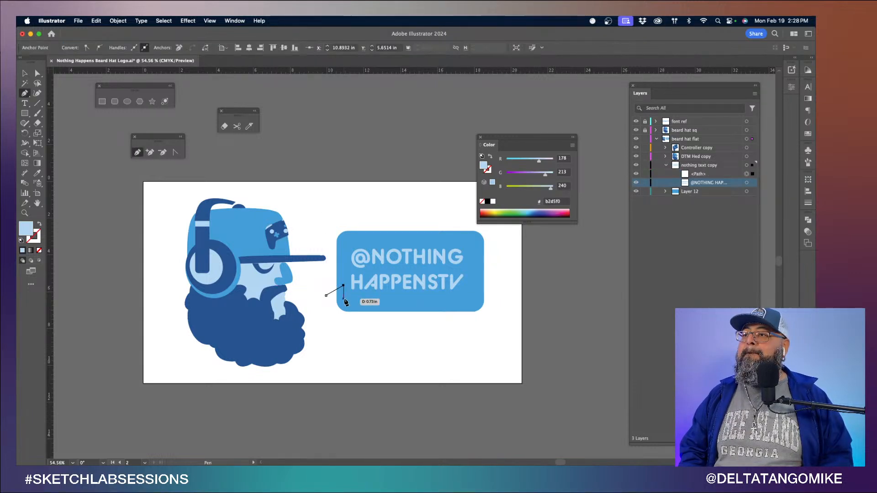
pyautogui.click(343, 298)
pyautogui.click(325, 295)
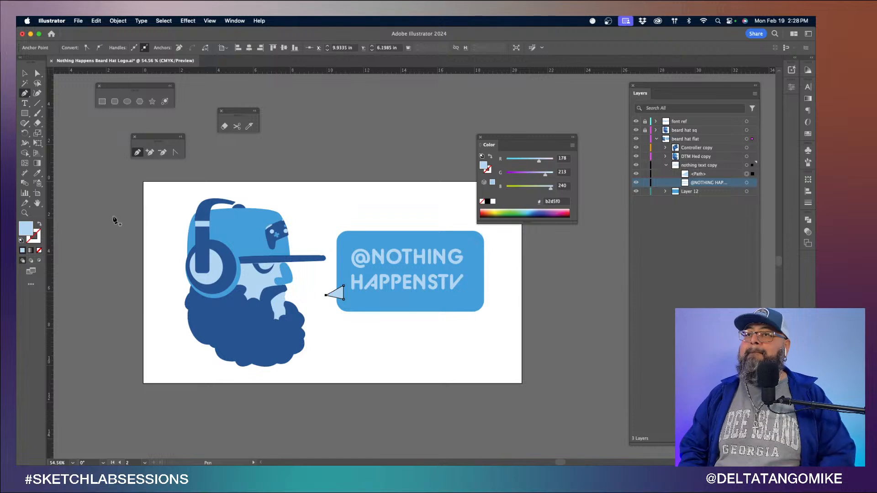
# Fill the triangle with the box's blue via Eyedropper and move it into Layer 12
pyautogui.click(36, 74)
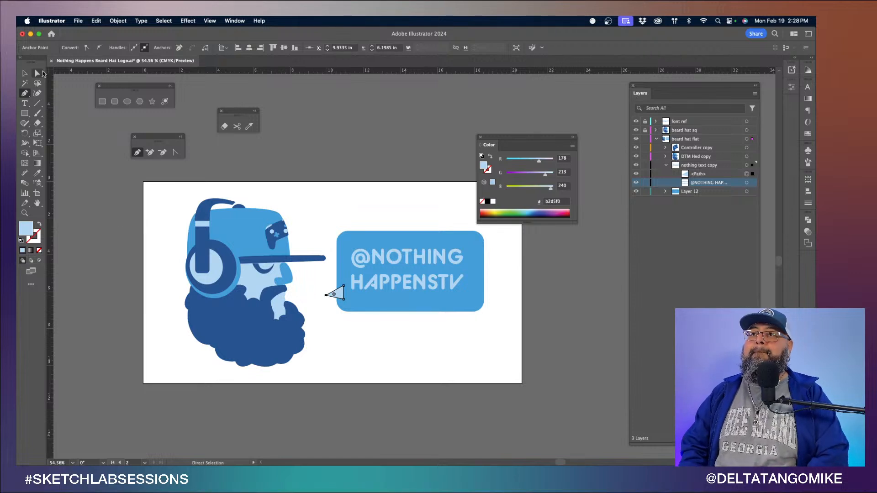
pyautogui.click(36, 173)
pyautogui.click(359, 239)
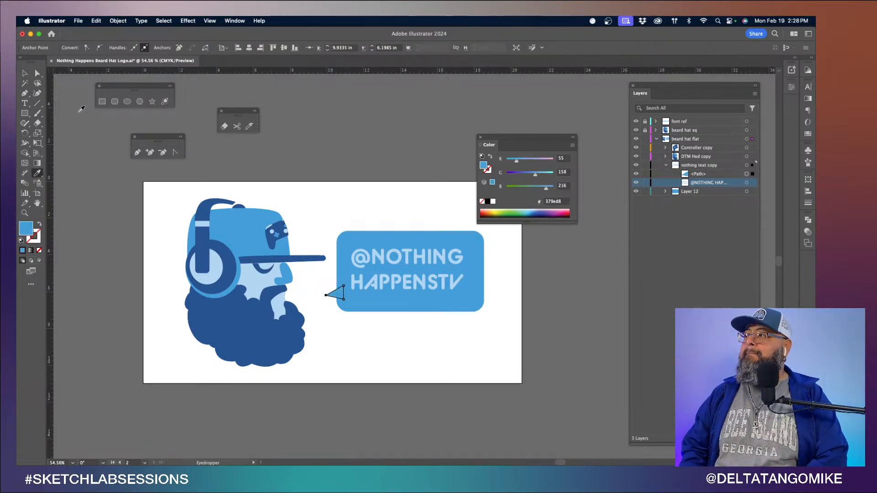
pyautogui.click(38, 73)
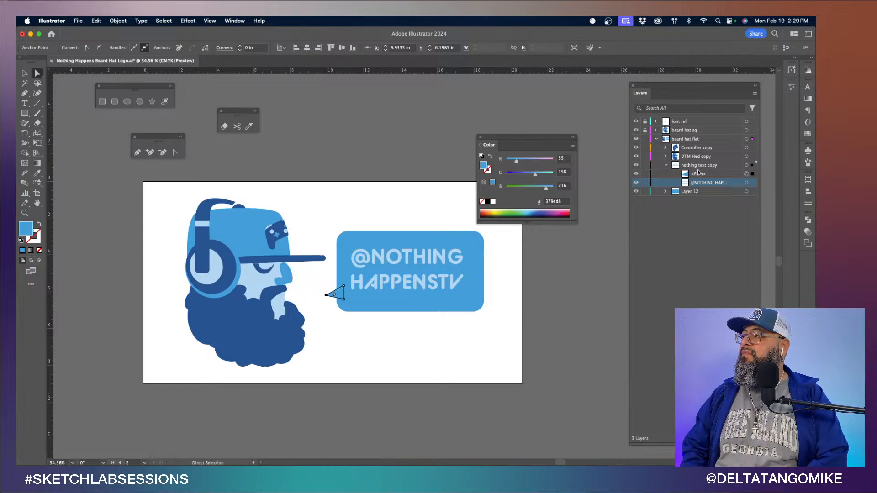
pyautogui.moveTo(698, 172); pyautogui.dragTo(703, 191)
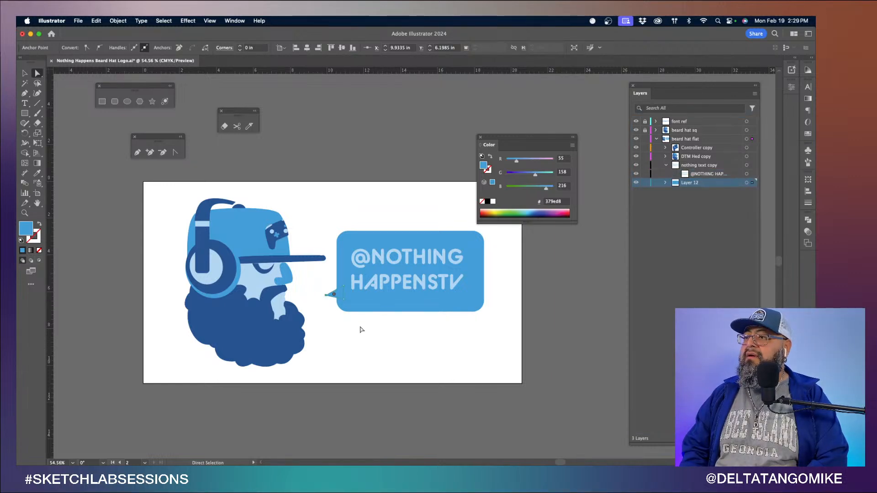
# Nudge the tail's tip down two steps to flatten its bottom edge
pyautogui.press('super+equal')
pyautogui.press('super+equal')
pyautogui.press('super+equal')
pyautogui.press('super+equal')
pyautogui.press('super+equal')
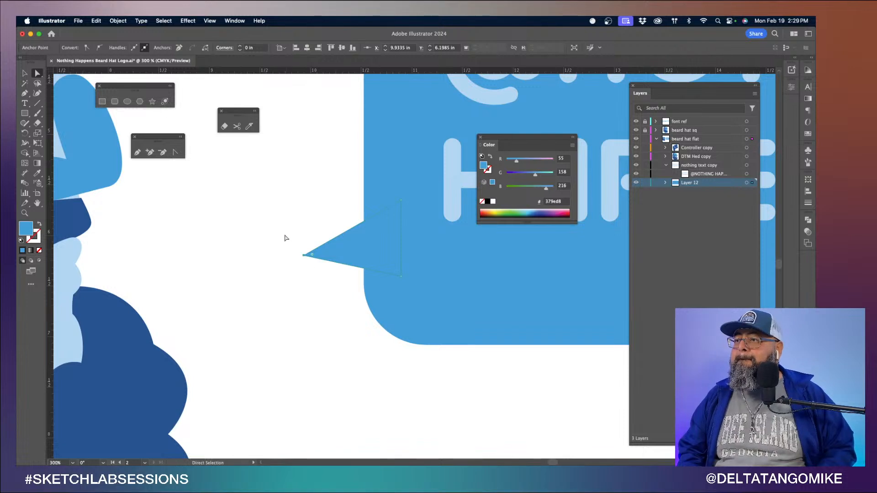
pyautogui.moveTo(285, 238); pyautogui.dragTo(313, 283)
pyautogui.press('Down')
pyautogui.press('Down')
pyautogui.press('Down')
pyautogui.press('Down')
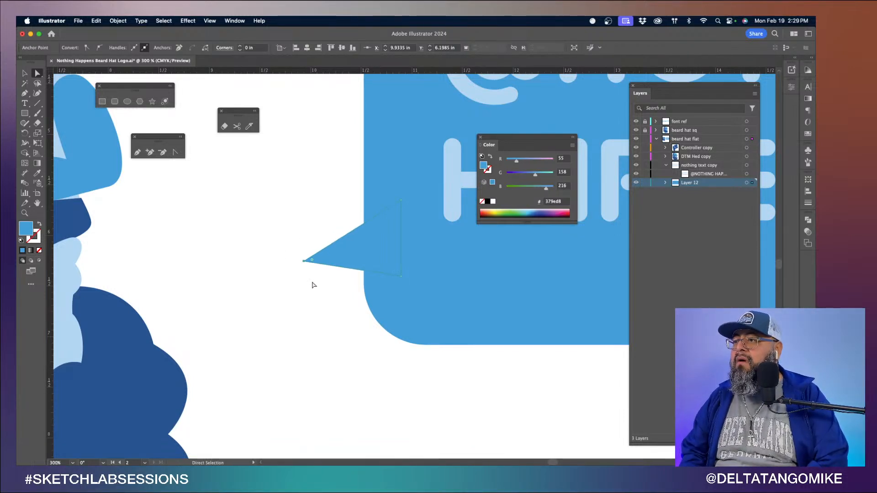
pyautogui.press('Down')
pyautogui.press('Down')
pyautogui.press('Down')
pyautogui.press('Down')
pyautogui.press('Down')
pyautogui.press('Down')
pyautogui.press('Down')
pyautogui.press('Down')
pyautogui.press('Down')
pyautogui.press('Down')
pyautogui.press('Down')
pyautogui.press('Down')
pyautogui.press('Down')
pyautogui.press('Down')
pyautogui.press('Down')
pyautogui.press('Down')
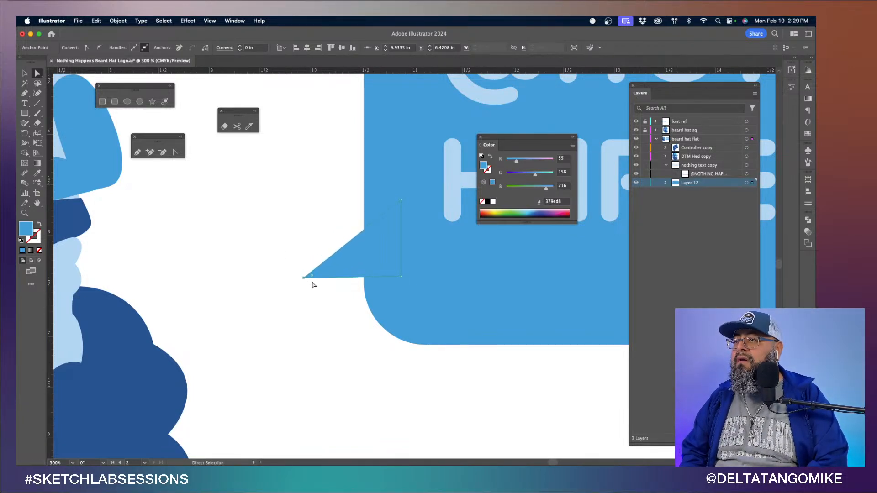
pyautogui.click(313, 285)
pyautogui.press('super+0')
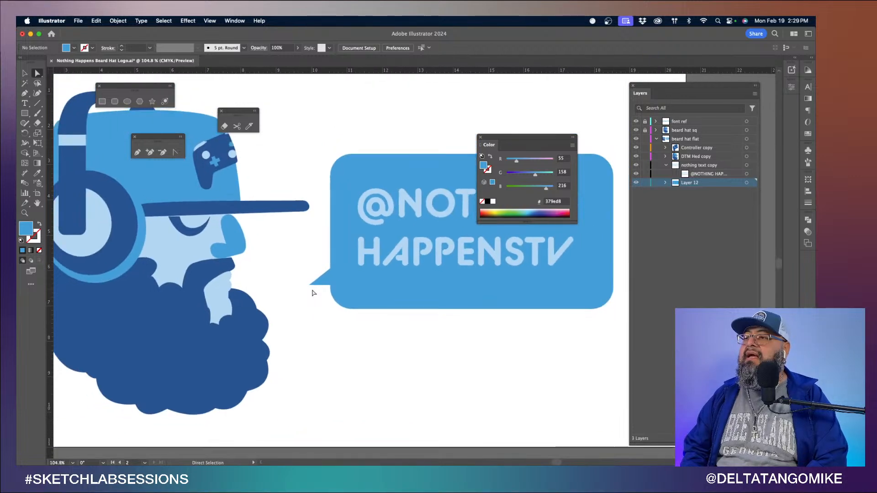
# Drag the tail's tip left and down so it points toward the beard
pyautogui.scroll(-1, 313, 293)
pyautogui.scroll(-2, 313, 293)
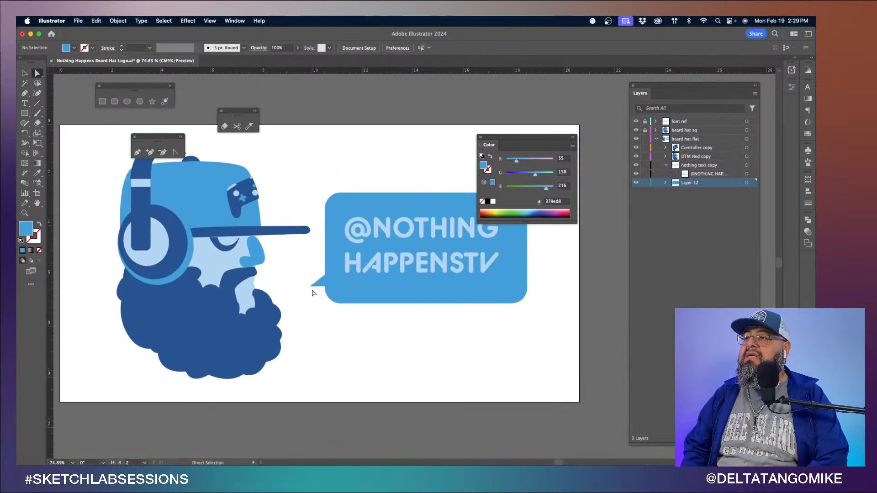
pyautogui.moveTo(317, 286); pyautogui.dragTo(300, 291)
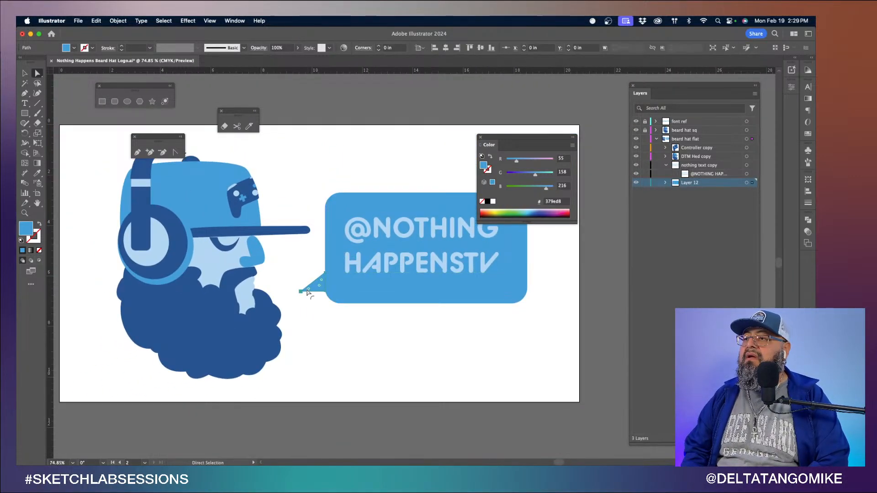
pyautogui.click(310, 281)
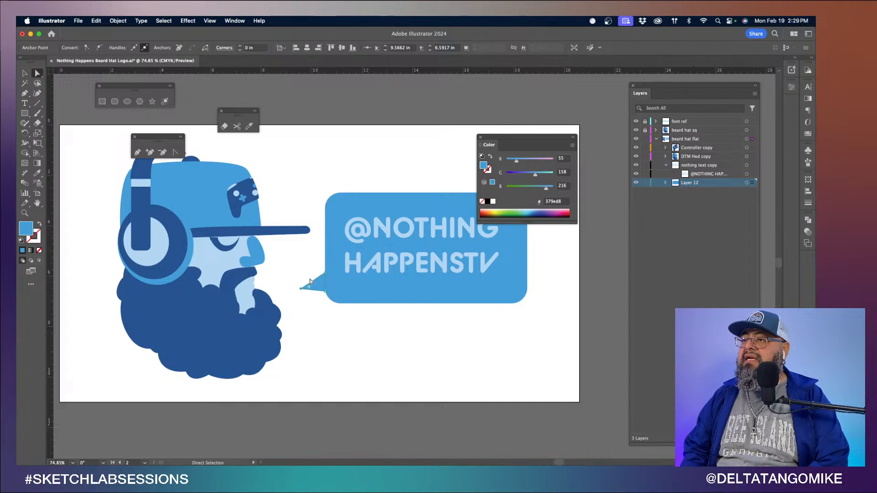
pyautogui.click(310, 280)
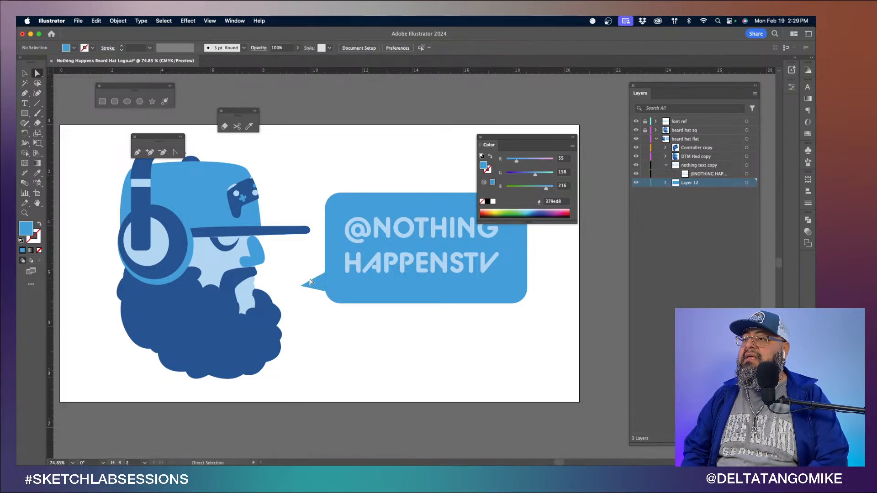
pyautogui.moveTo(317, 287); pyautogui.dragTo(303, 306)
pyautogui.click(313, 299)
pyautogui.click(374, 346)
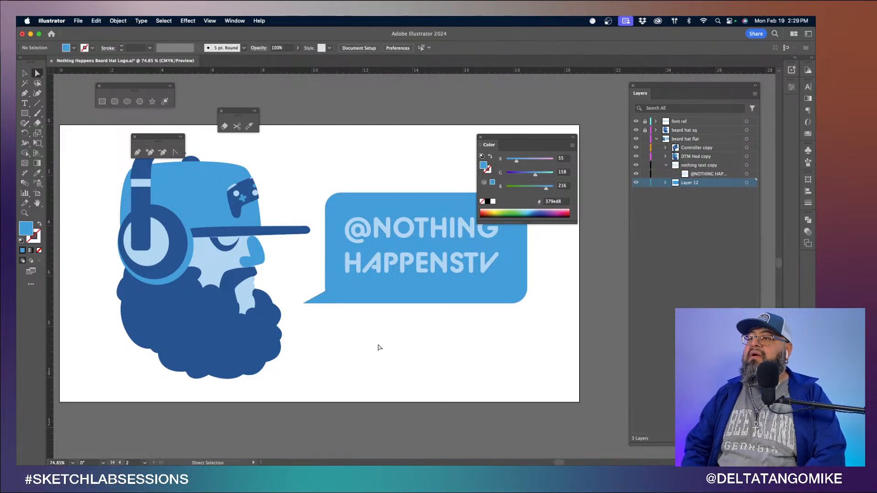
# Shift the tail's lower-right anchor right so it sits flush with the bubble's bottom
pyautogui.scroll(3, 395, 334)
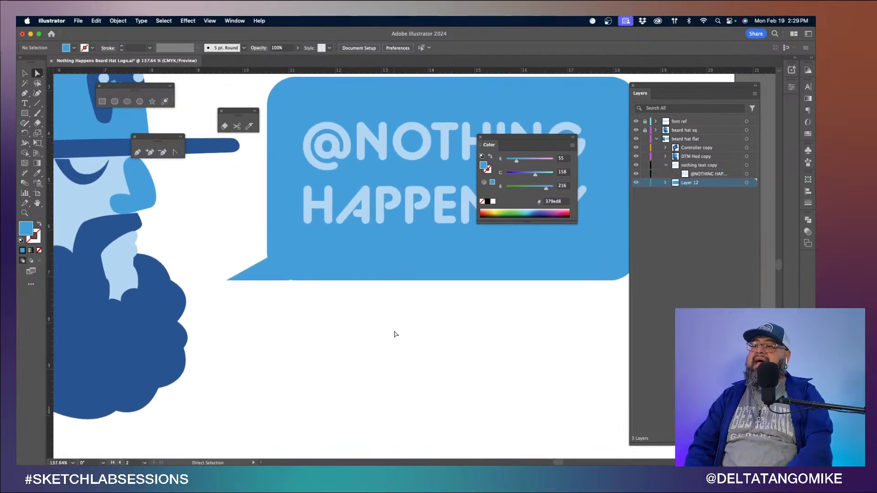
pyautogui.scroll(3, 274, 318)
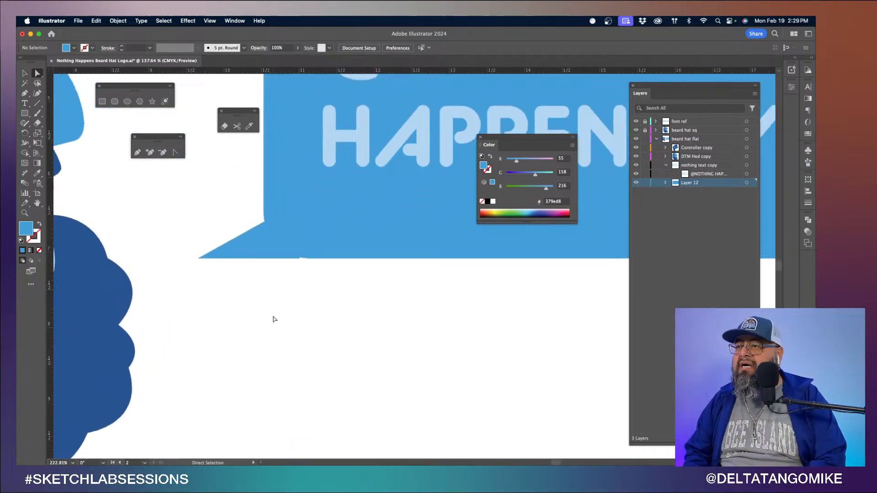
pyautogui.click(273, 256)
pyautogui.moveTo(296, 251); pyautogui.dragTo(304, 249)
pyautogui.press('Right')
pyautogui.press('Right')
pyautogui.press('Right')
pyautogui.press('Right')
pyautogui.press('Right')
pyautogui.press('Right')
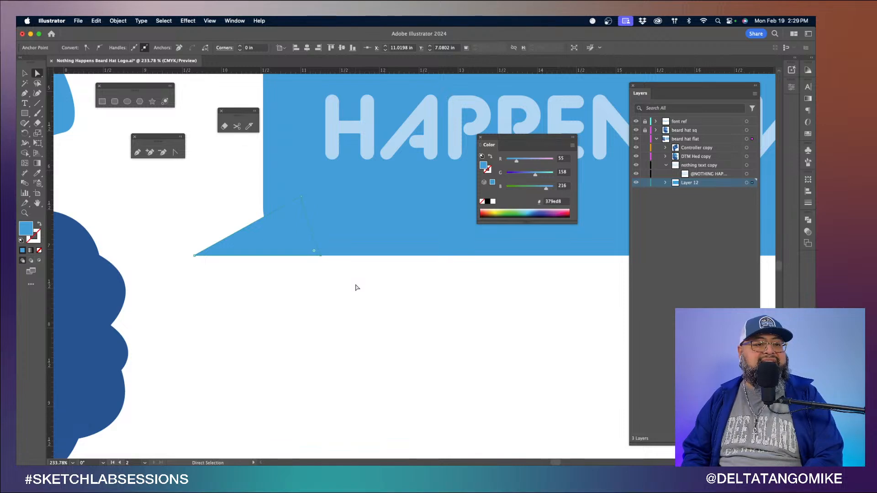
pyautogui.click(357, 287)
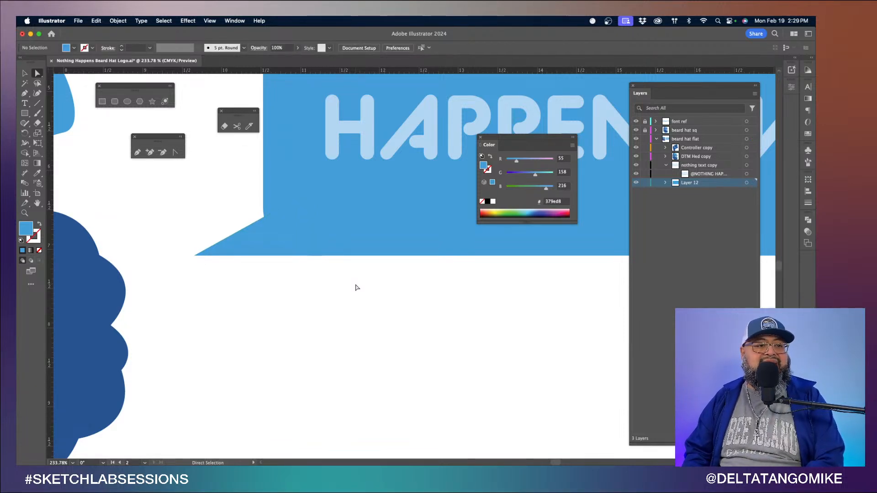
pyautogui.moveTo(330, 465)
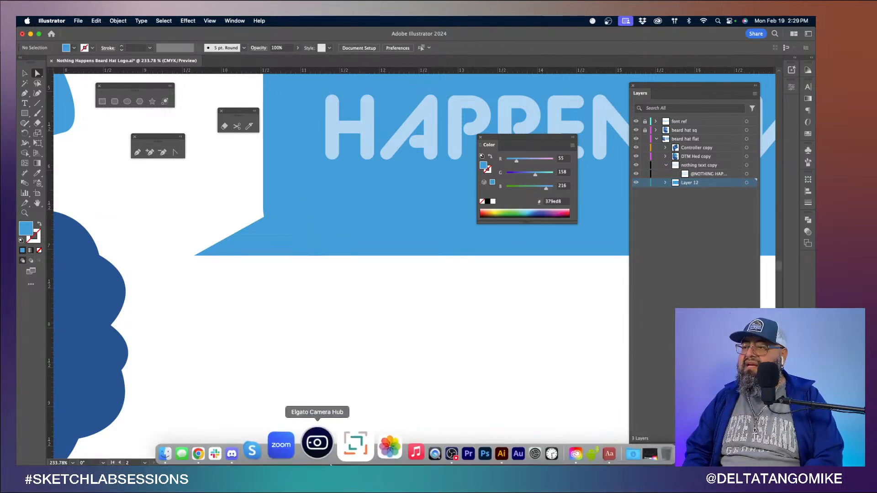
pyautogui.click(241, 450)
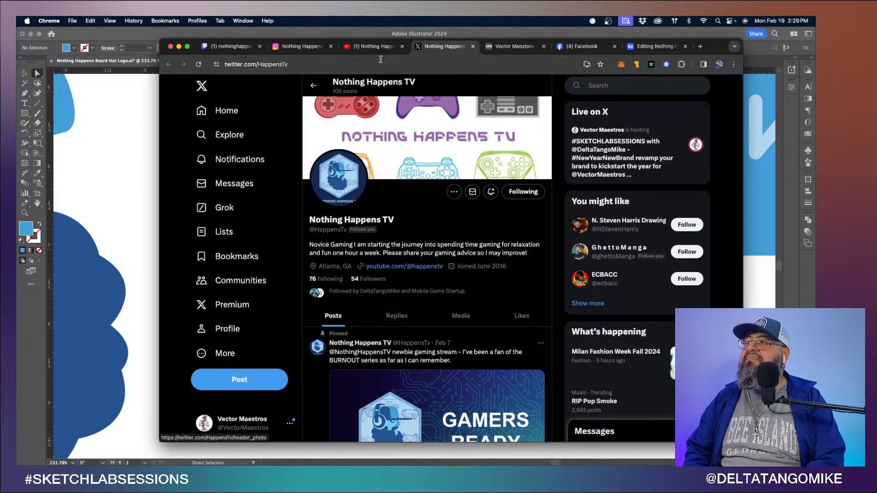
pyautogui.click(372, 46)
pyautogui.click(360, 64)
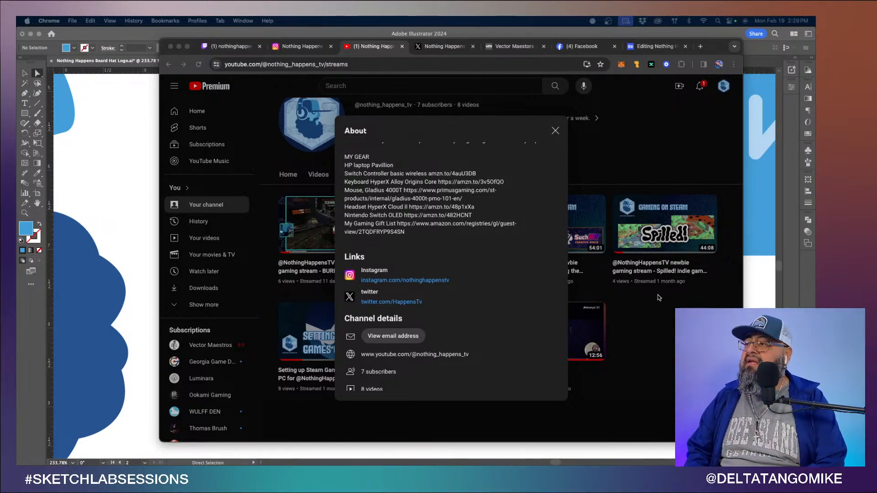
pyautogui.click(669, 319)
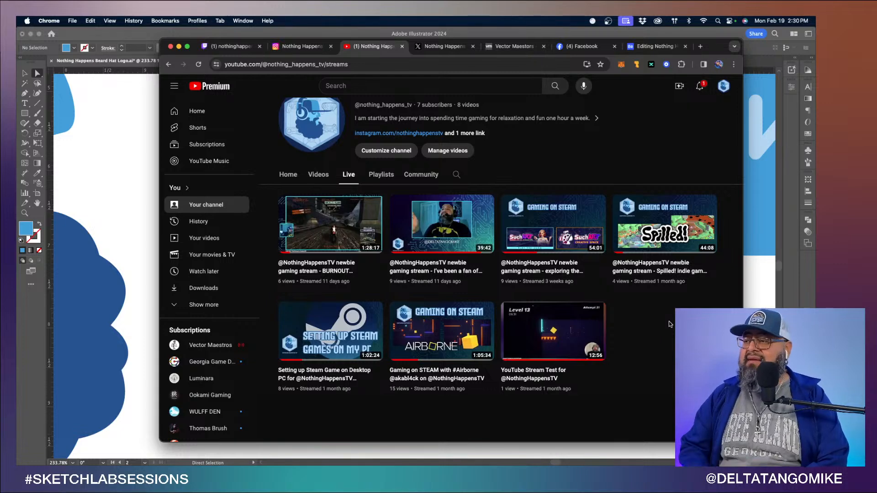
pyautogui.click(561, 32)
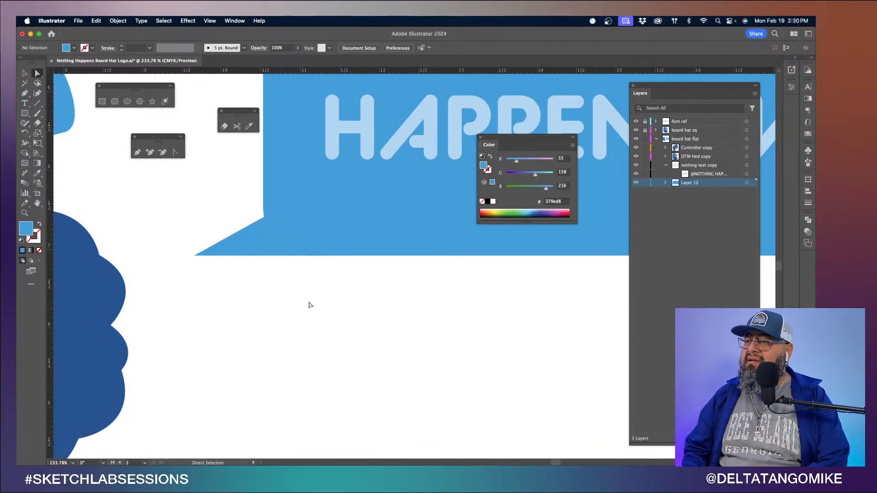
# Pan and zoom out from 1532% to about 51% to show the entire artboard
pyautogui.scroll(-5, 242, 282)
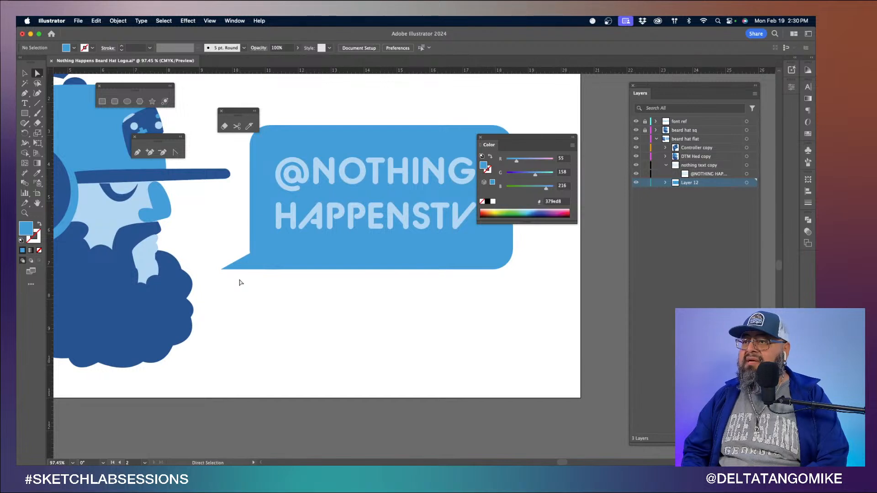
pyautogui.click(261, 268)
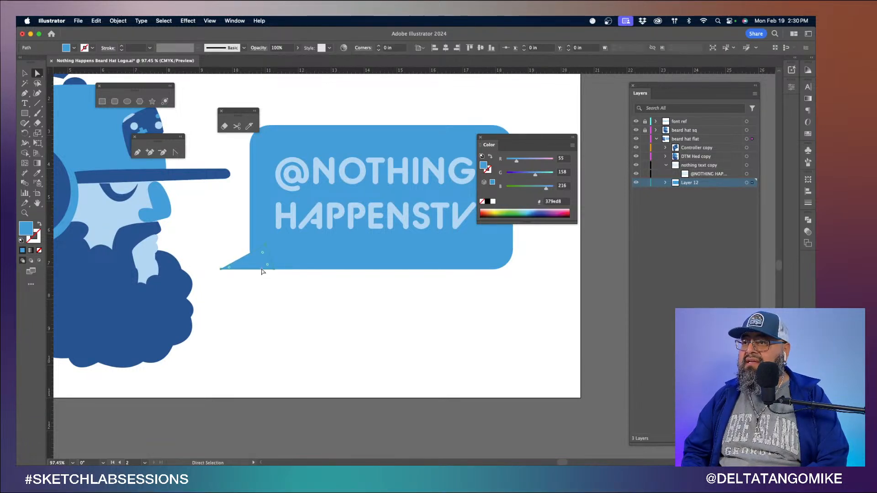
pyautogui.scroll(3, 289, 294)
pyautogui.scroll(3, 289, 294)
pyautogui.click(289, 294)
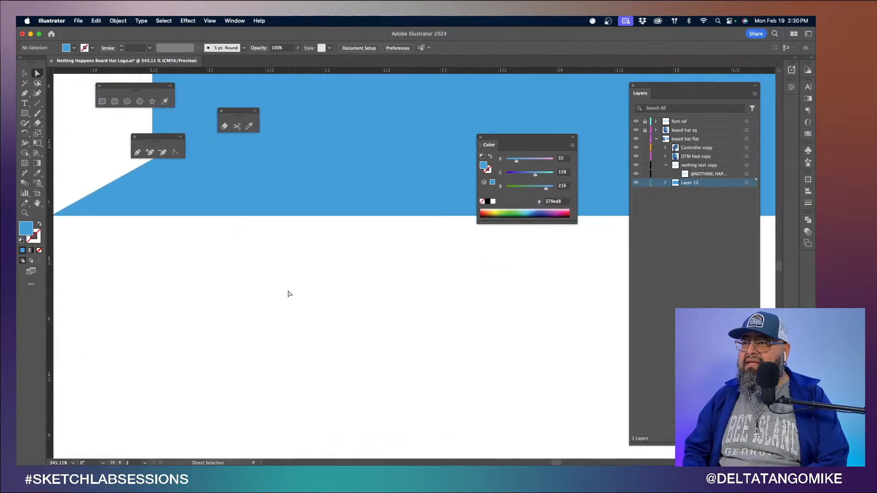
pyautogui.scroll(2, 289, 294)
pyautogui.scroll(3, 289, 294)
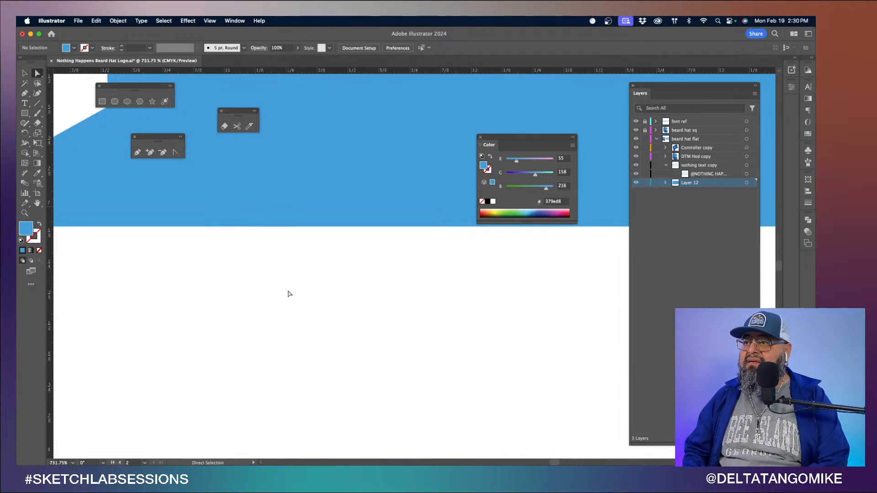
pyautogui.scroll(2, 289, 293)
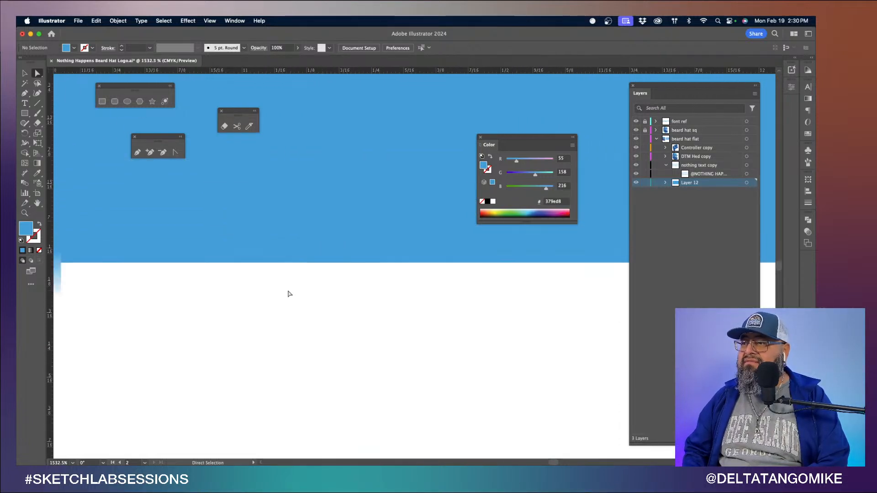
pyautogui.hscroll(-5, 342, 288)
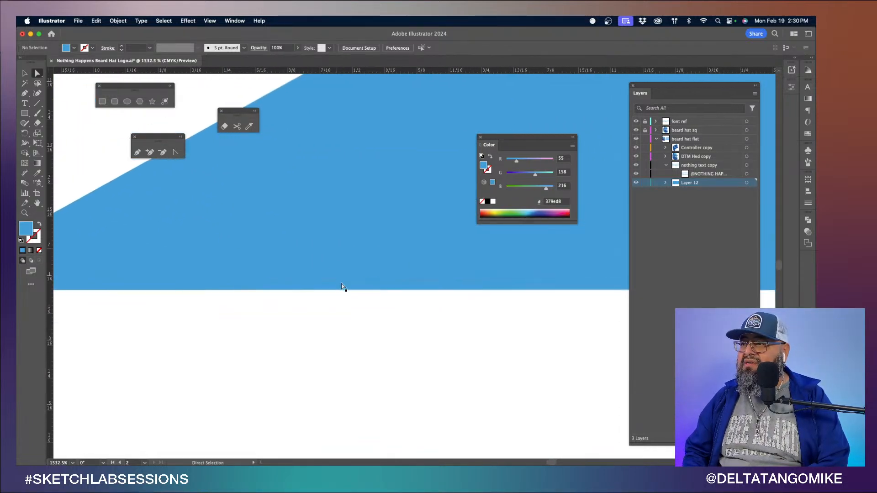
pyautogui.scroll(-10, 343, 287)
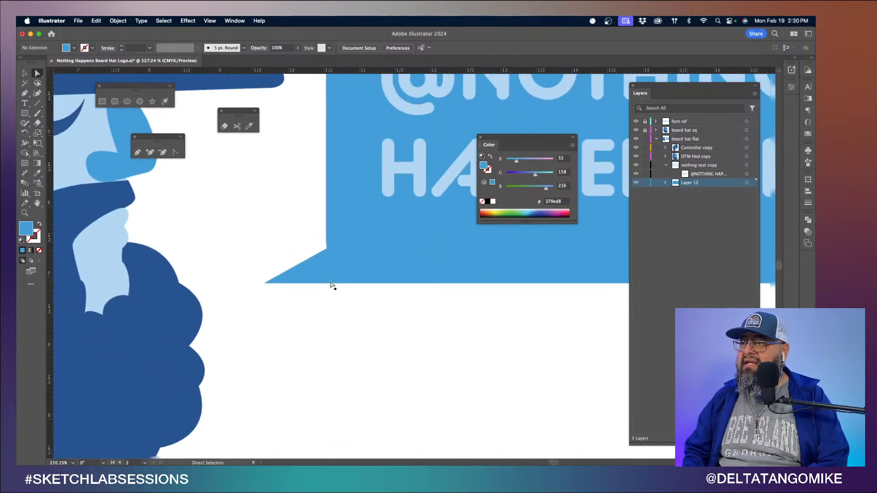
pyautogui.scroll(-5, 333, 286)
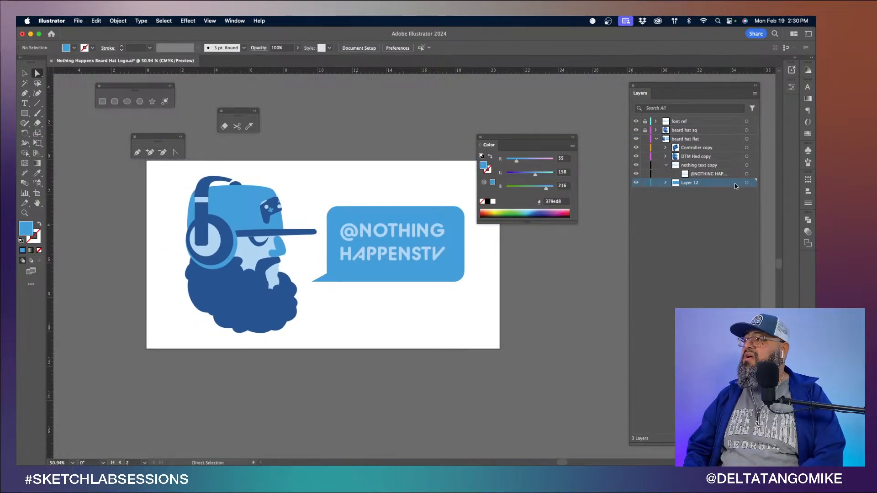
# Nudge the Layer 12 speech bubble one step left
pyautogui.click(746, 184)
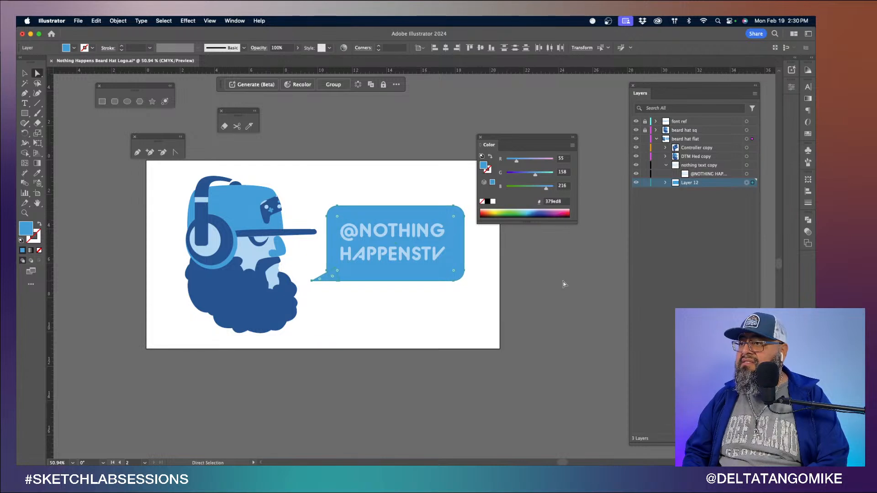
pyautogui.press('Left')
pyautogui.press('Left')
pyautogui.press('Left')
pyautogui.press('Left')
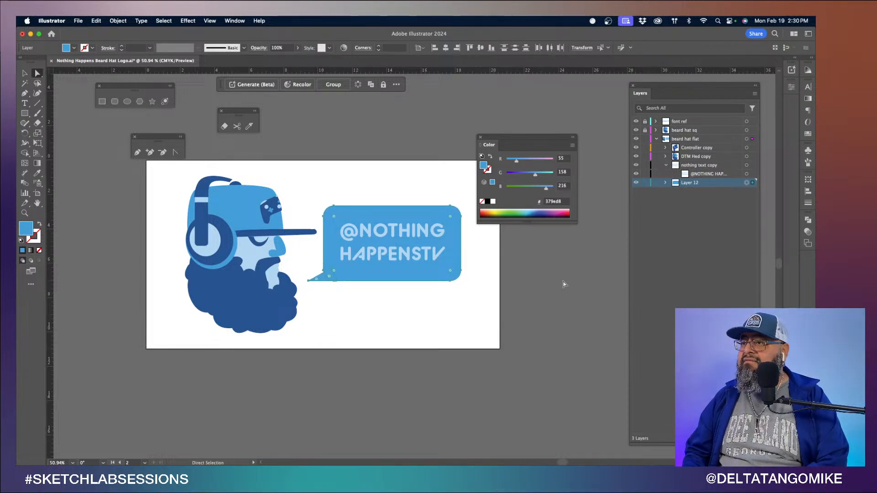
pyautogui.scroll(-3, 565, 284)
pyautogui.hscroll(5, 564, 284)
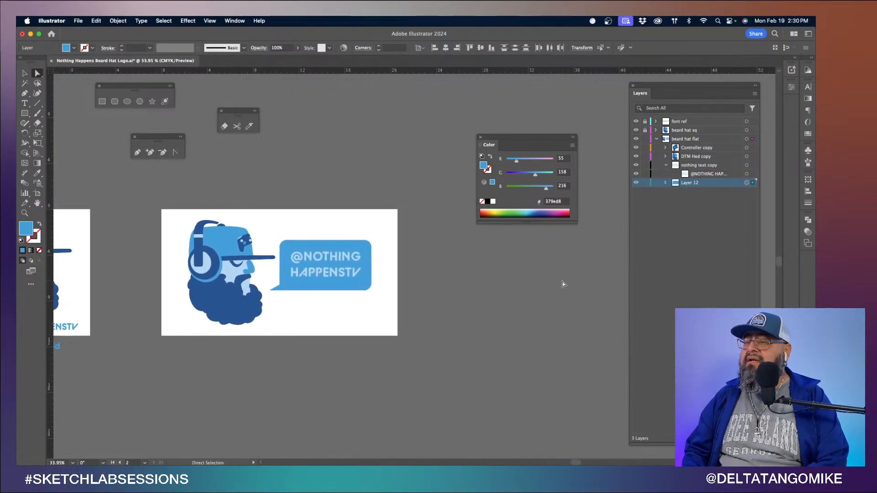
pyautogui.click(564, 285)
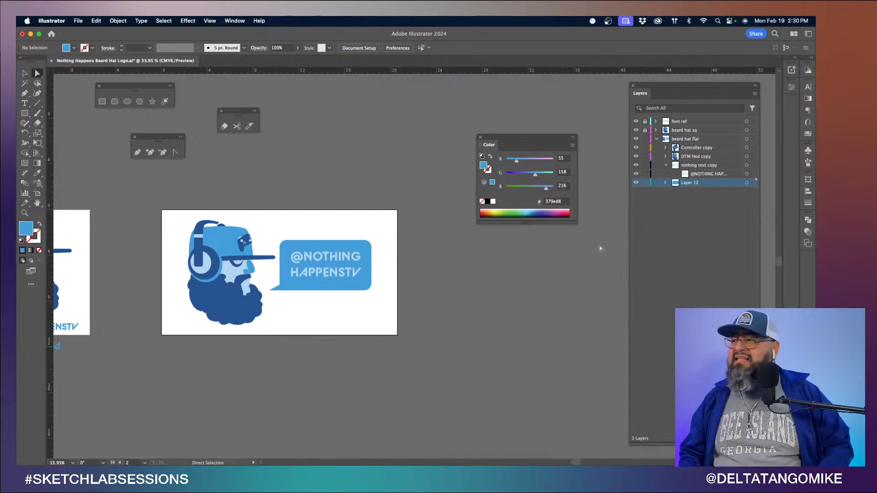
# Scale the beard hat flat artwork up to about 16.45 in wide
pyautogui.click(666, 165)
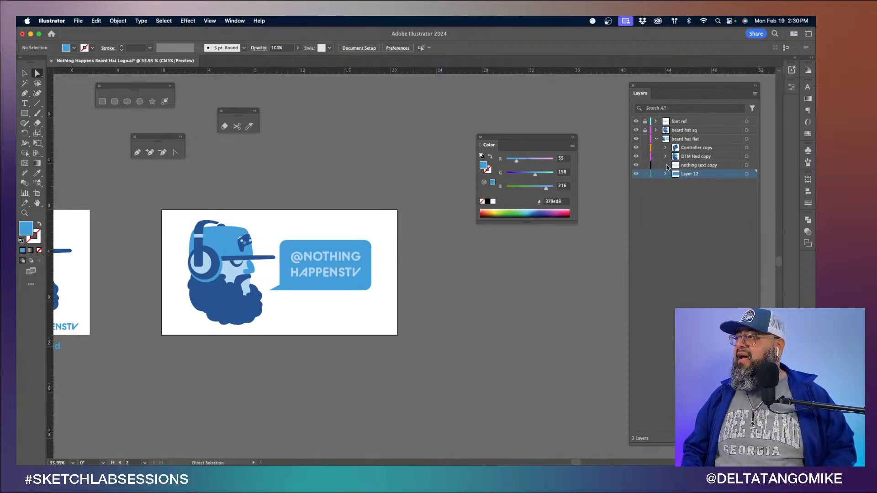
pyautogui.click(747, 139)
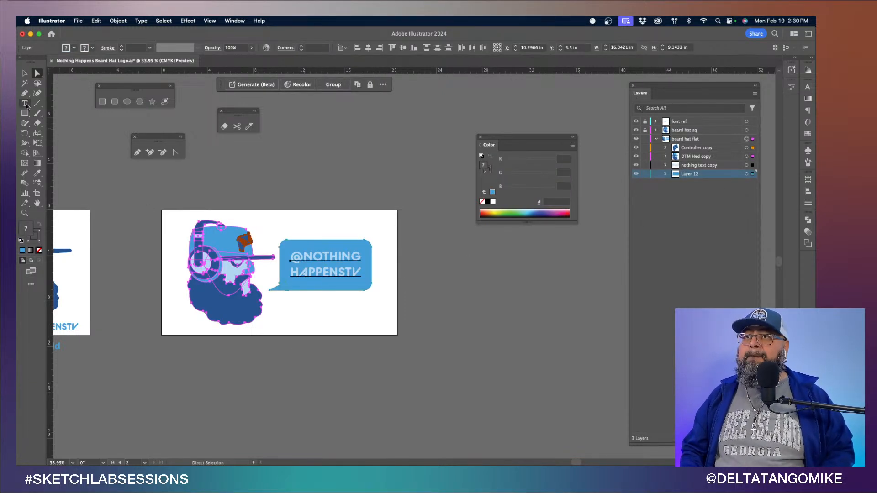
pyautogui.press('v')
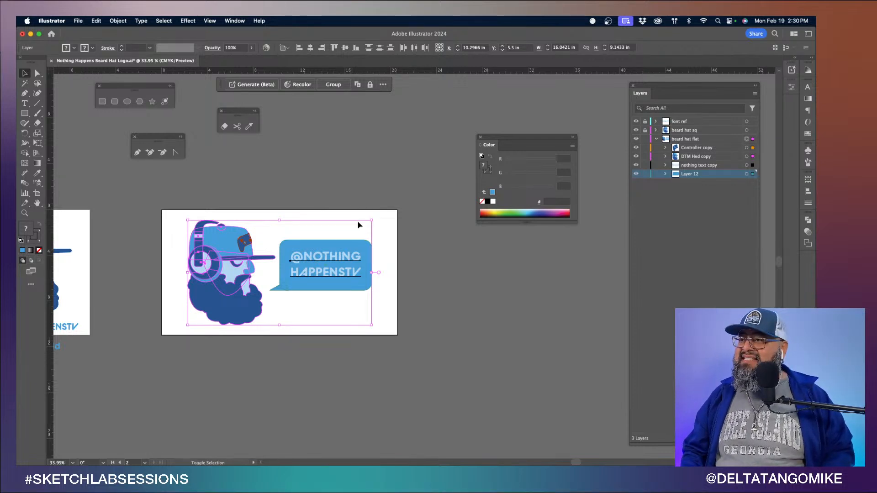
pyautogui.moveTo(371, 220); pyautogui.dragTo(376, 217)
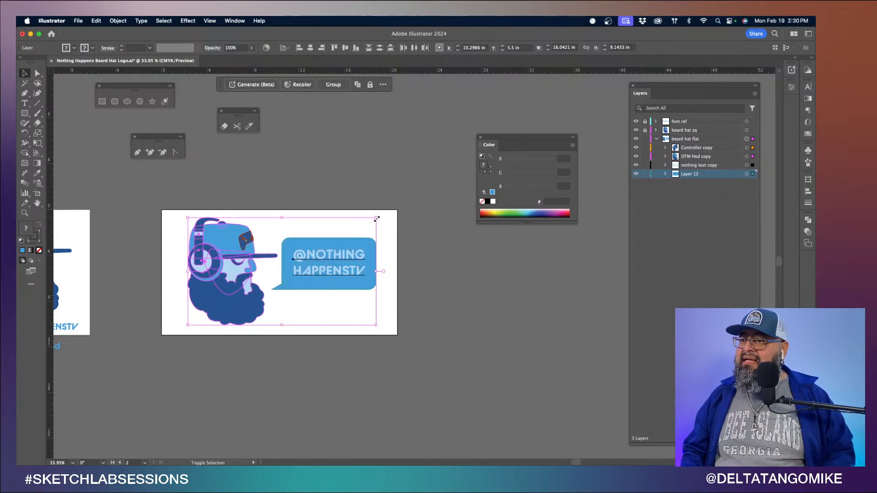
pyautogui.moveTo(191, 325); pyautogui.dragTo(186, 327)
pyautogui.click(452, 325)
pyautogui.hscroll(-5, 452, 324)
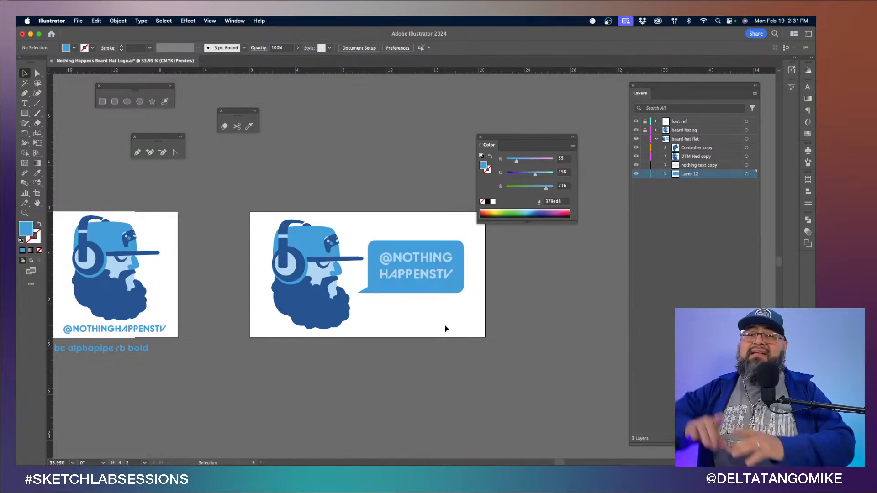
pyautogui.scroll(-2, 446, 328)
pyautogui.hscroll(-1, 446, 328)
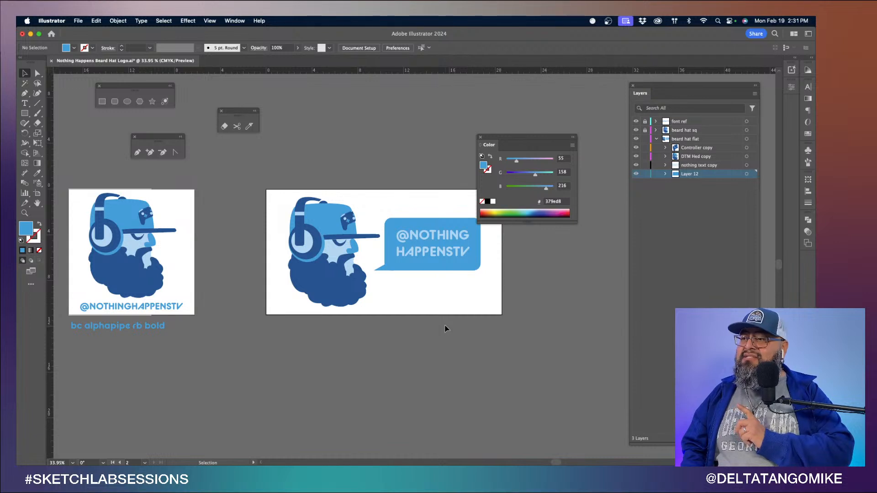
pyautogui.hscroll(3, 445, 328)
pyautogui.scroll(1, 446, 328)
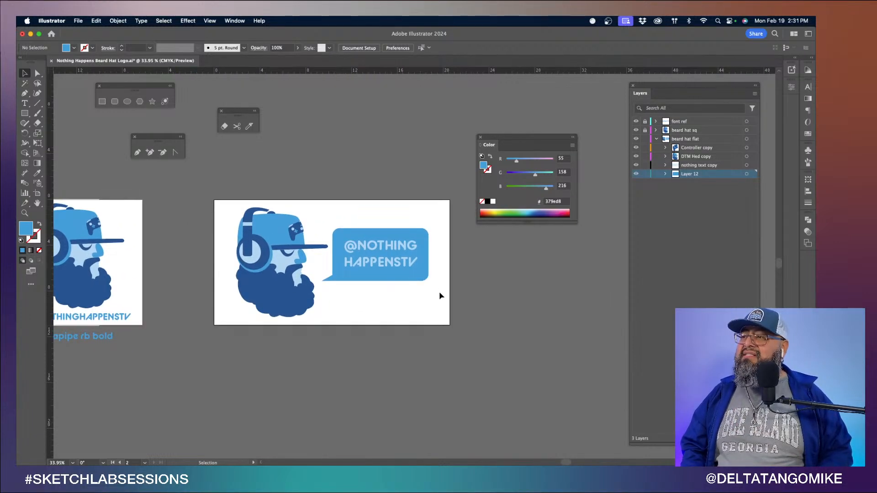
pyautogui.moveTo(439, 292); pyautogui.dragTo(339, 222)
pyautogui.click(464, 307)
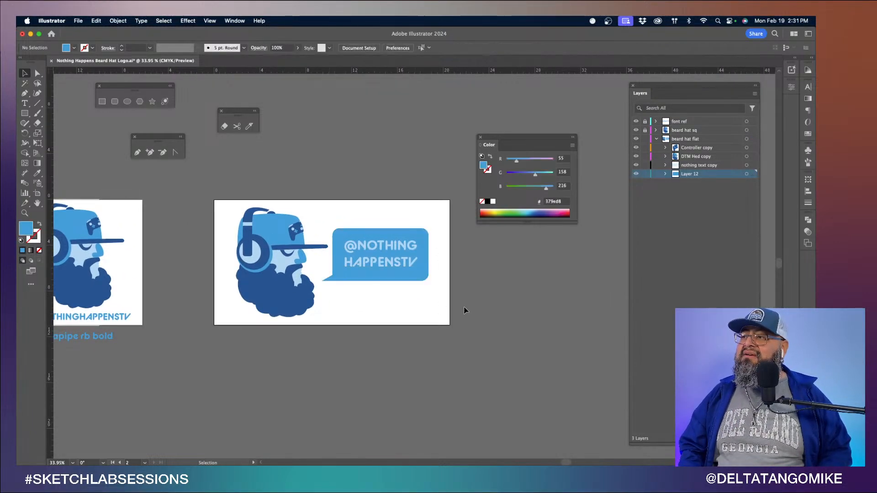
pyautogui.hscroll(-4, 464, 308)
pyautogui.scroll(1, 464, 309)
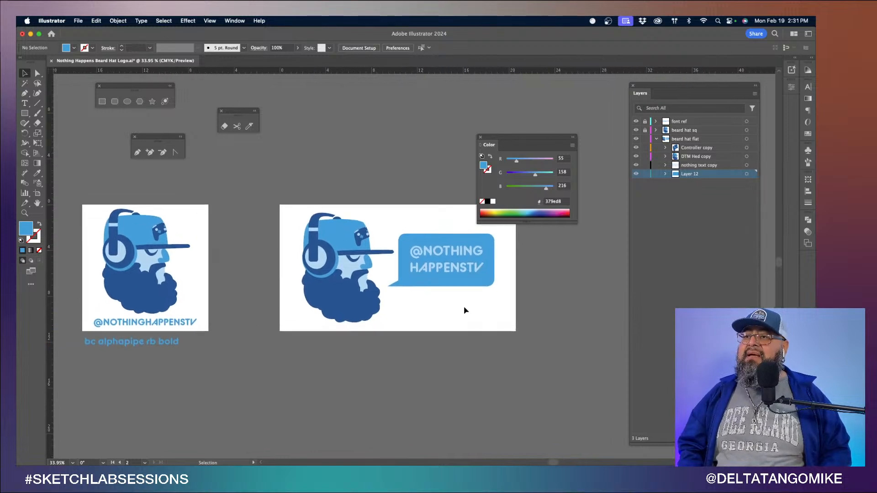
pyautogui.hscroll(1, 464, 310)
pyautogui.scroll(-1, 464, 311)
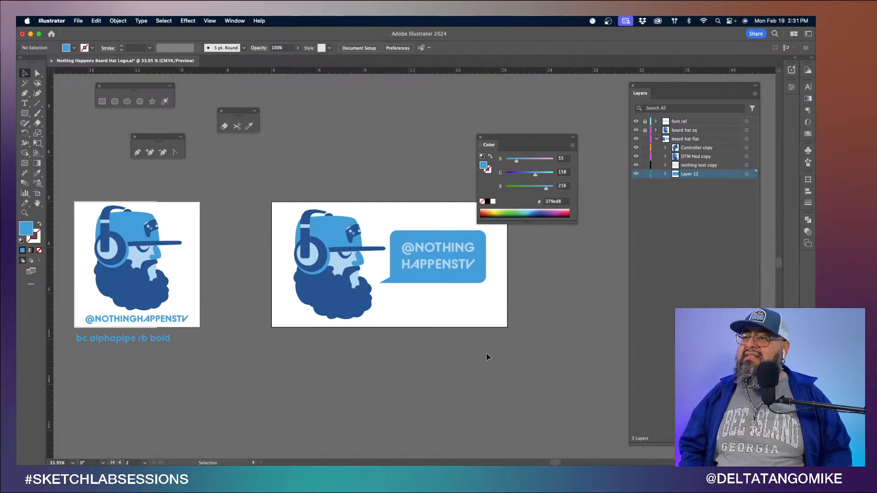
pyautogui.doubleClick(694, 139)
# Rename the layer to 'beard hat stacked' and save the logo file
pyautogui.click(707, 139)
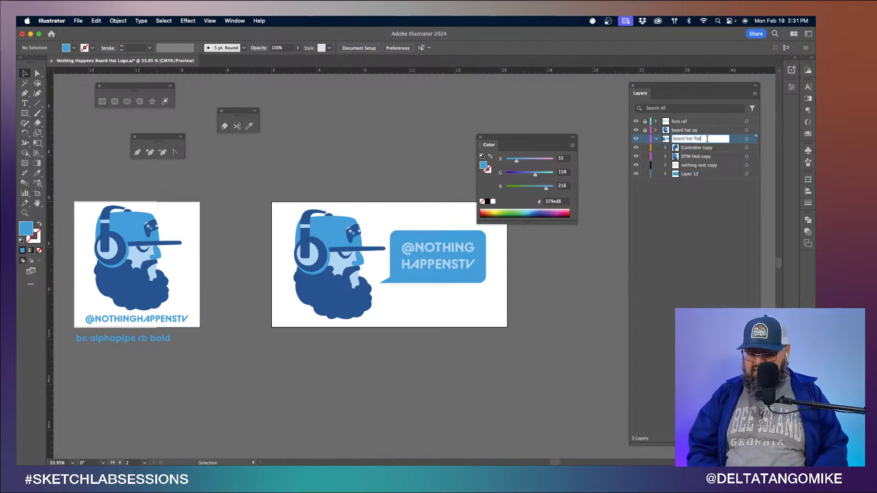
pyautogui.write('sq')
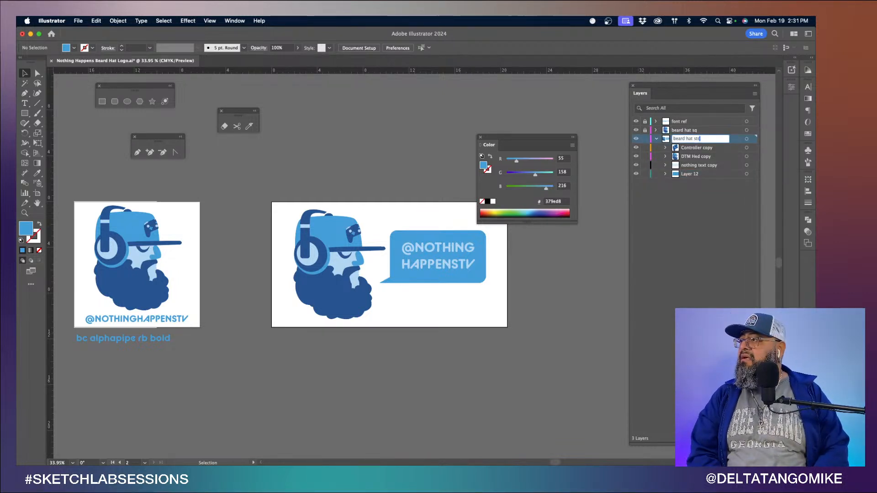
pyautogui.write('acked')
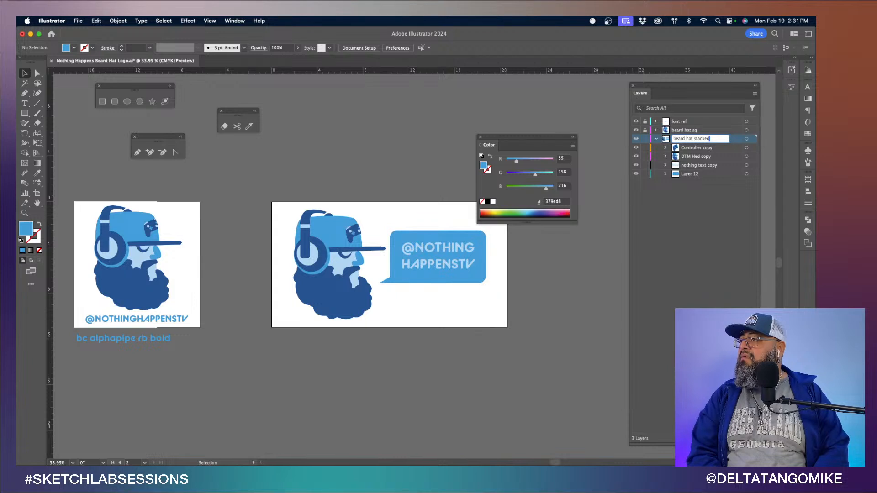
pyautogui.press('Return')
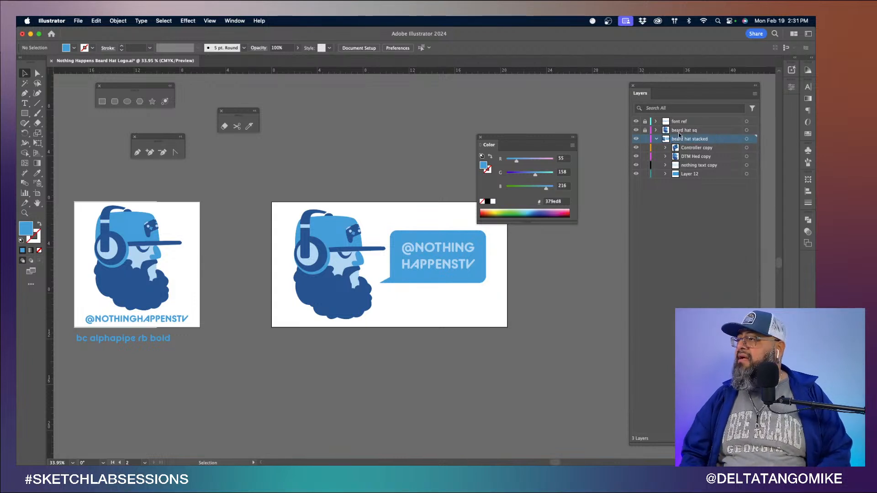
pyautogui.click(656, 139)
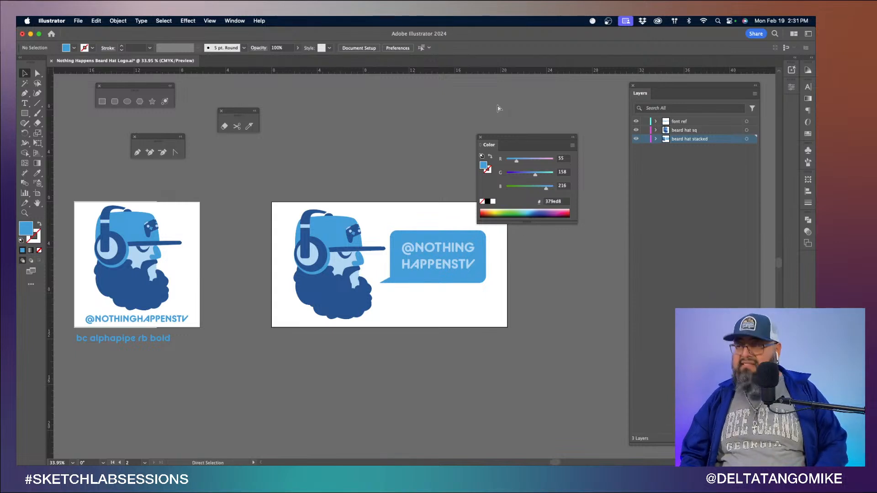
pyautogui.press('super+s')
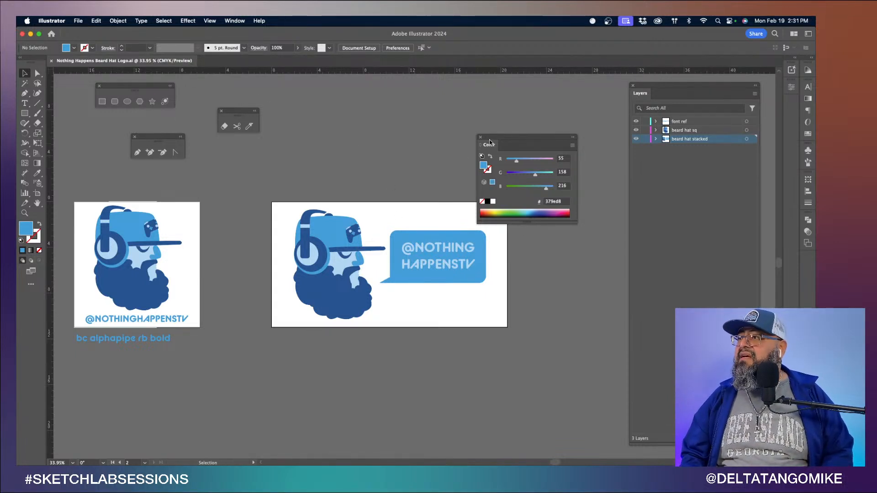
# Move the Color panel aside, activate the square artboard, and show the Dropbox activity list
pyautogui.moveTo(489, 143); pyautogui.dragTo(548, 174)
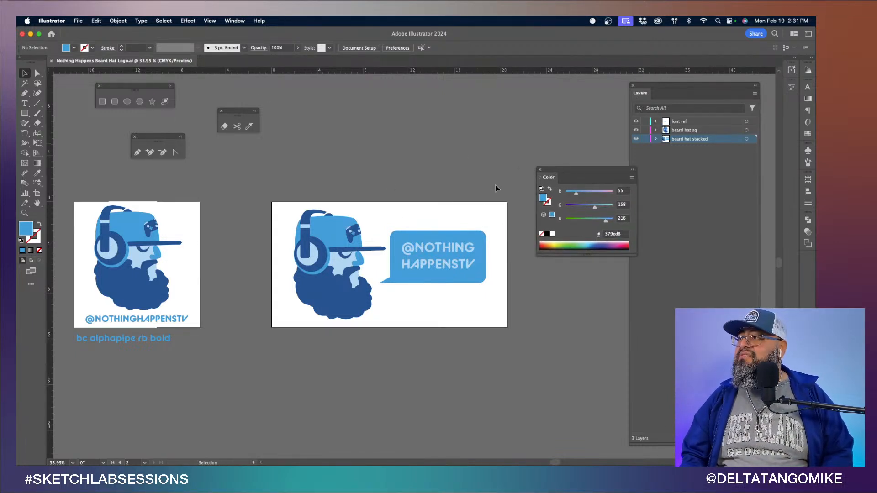
pyautogui.click(185, 214)
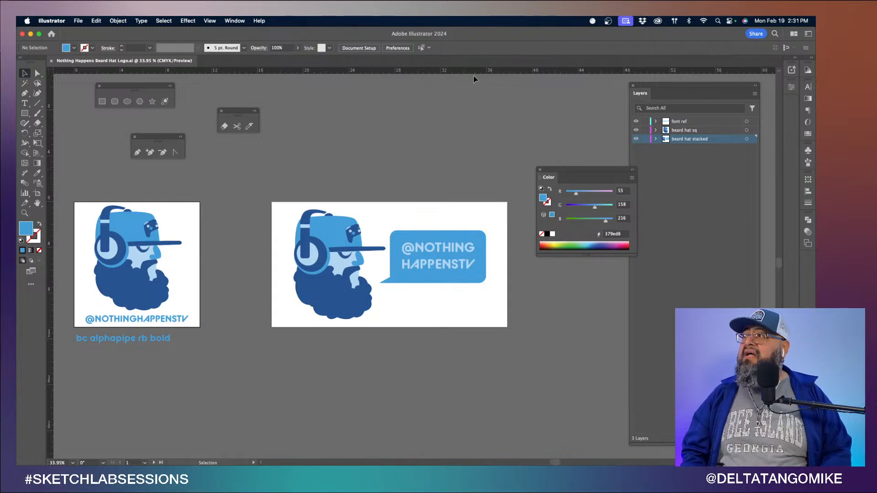
pyautogui.click(611, 22)
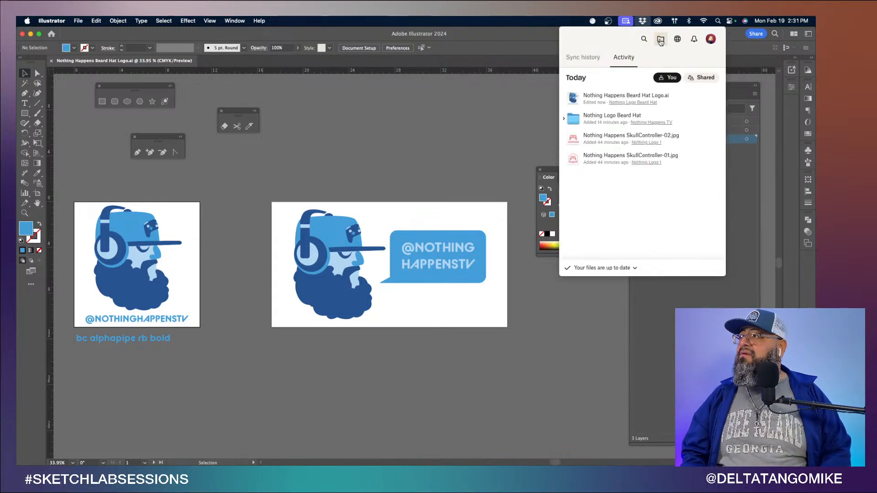
# Open the Dropbox folder in Finder and navigate to Work > 2024 > Nothing Happens TV
pyautogui.click(480, 173)
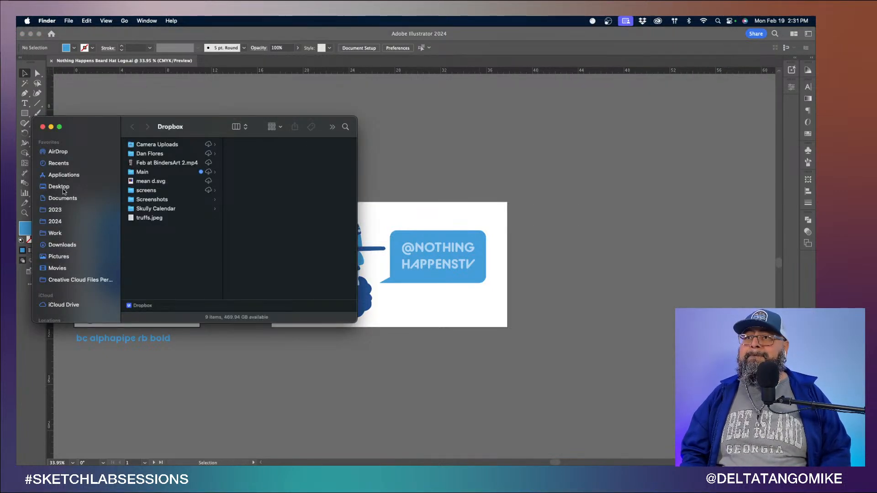
pyautogui.click(63, 219)
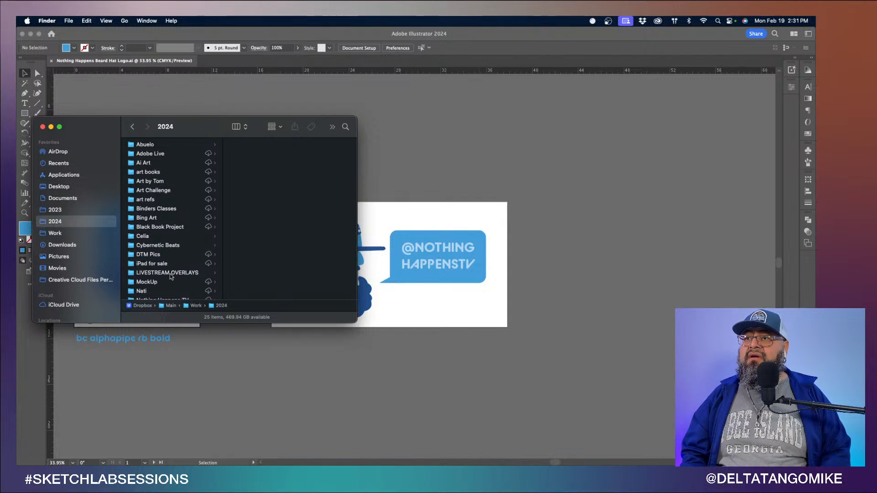
pyautogui.scroll(-2, 171, 277)
pyautogui.scroll(2, 171, 277)
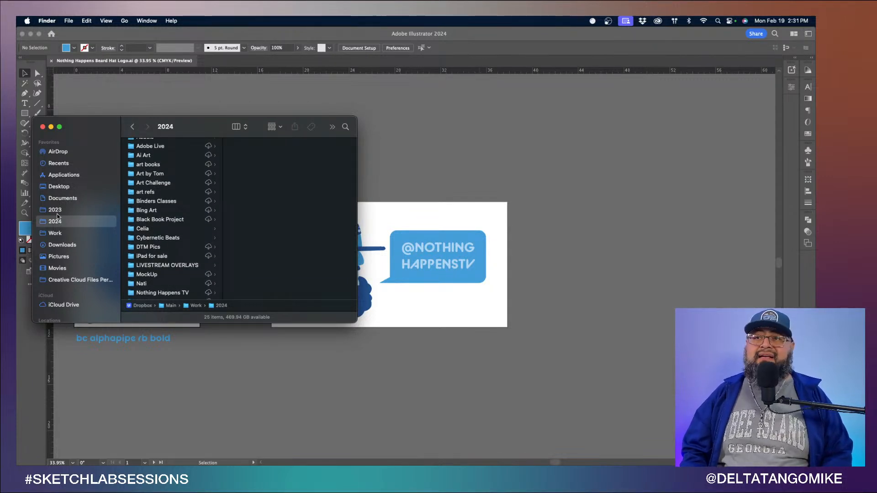
pyautogui.moveTo(57, 219); pyautogui.dragTo(162, 160)
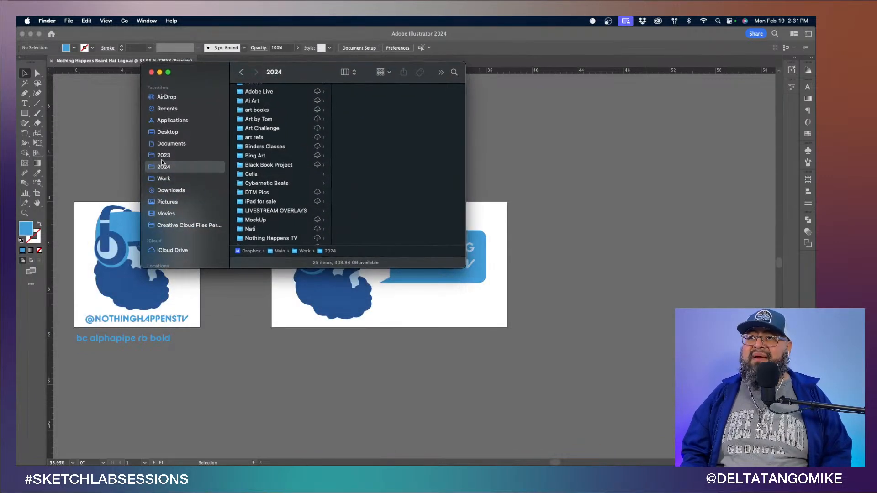
pyautogui.click(163, 157)
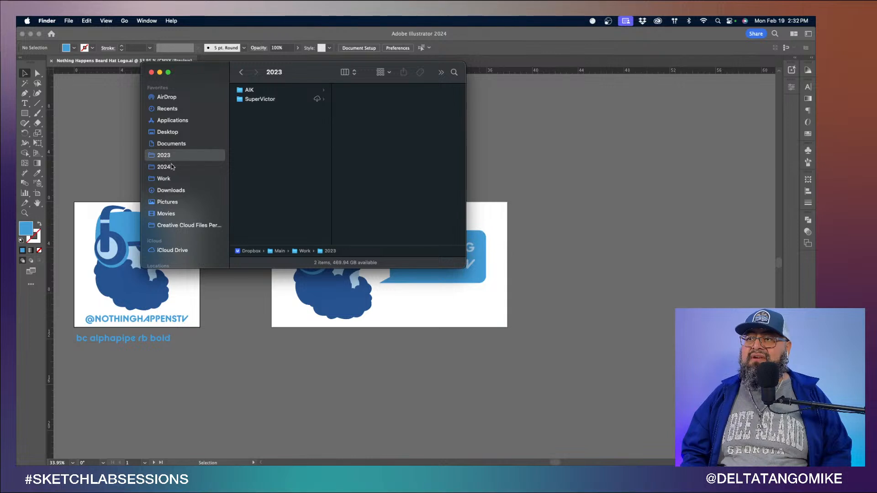
pyautogui.click(174, 178)
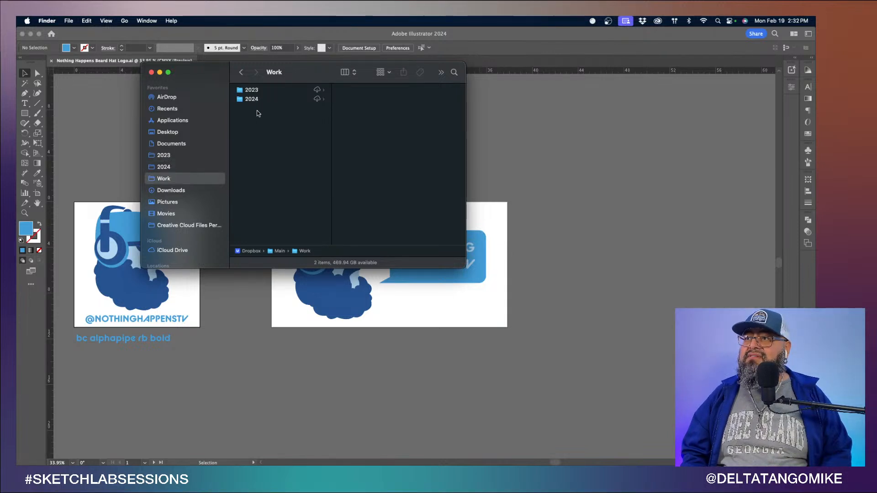
pyautogui.click(267, 100)
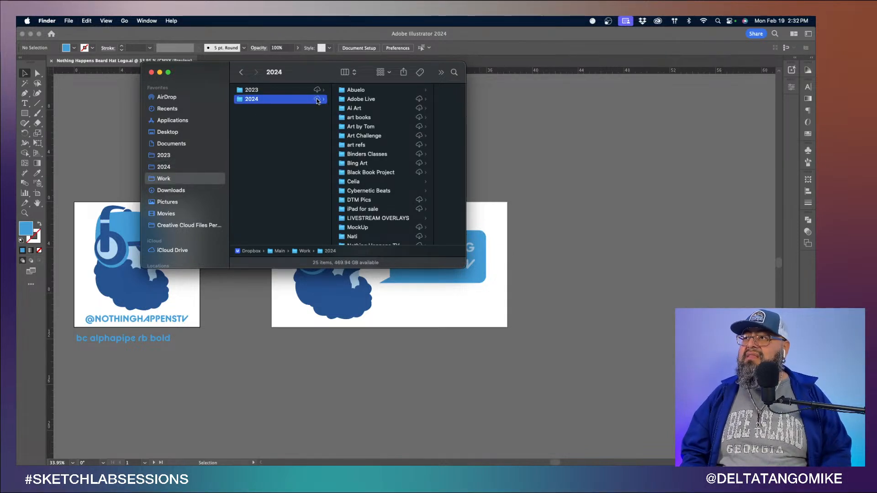
pyautogui.scroll(-5, 384, 164)
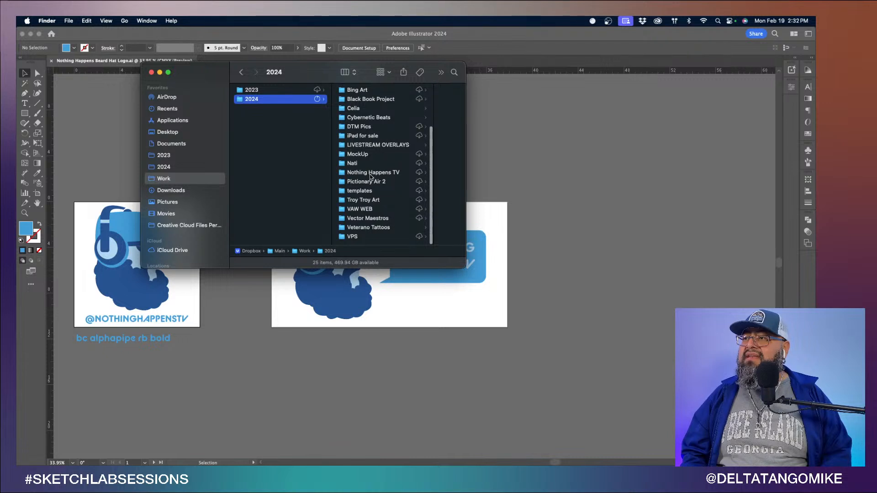
pyautogui.click(372, 173)
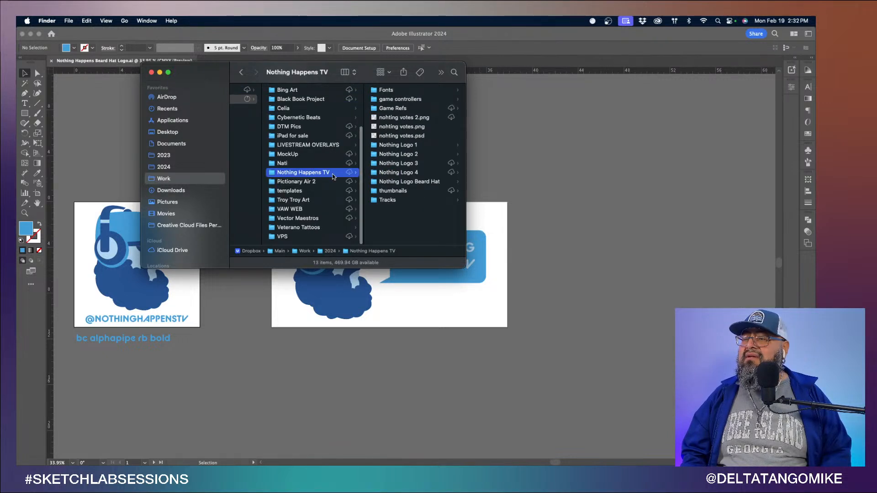
# Step through Fonts, Game Refs, the Nothing Logo folders and thumbnails, ending on Tracks
pyautogui.click(401, 94)
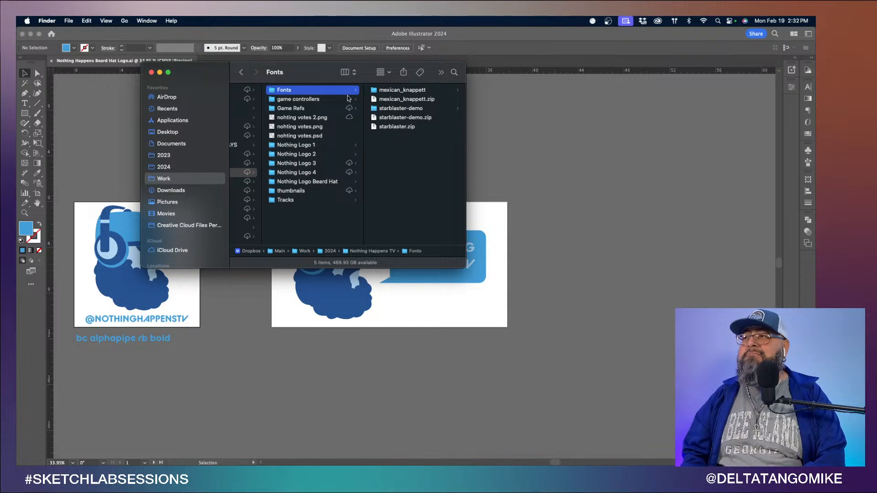
pyautogui.press('Down')
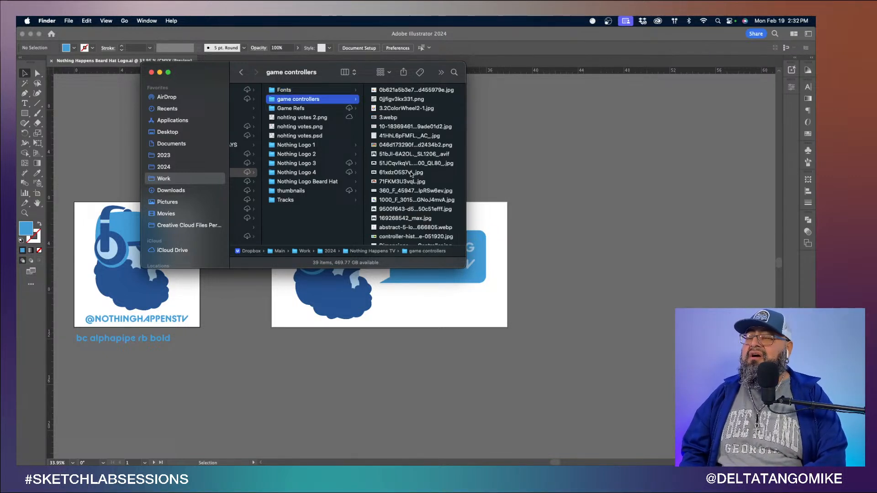
pyautogui.click(325, 109)
pyautogui.press('Down')
pyautogui.press('Down')
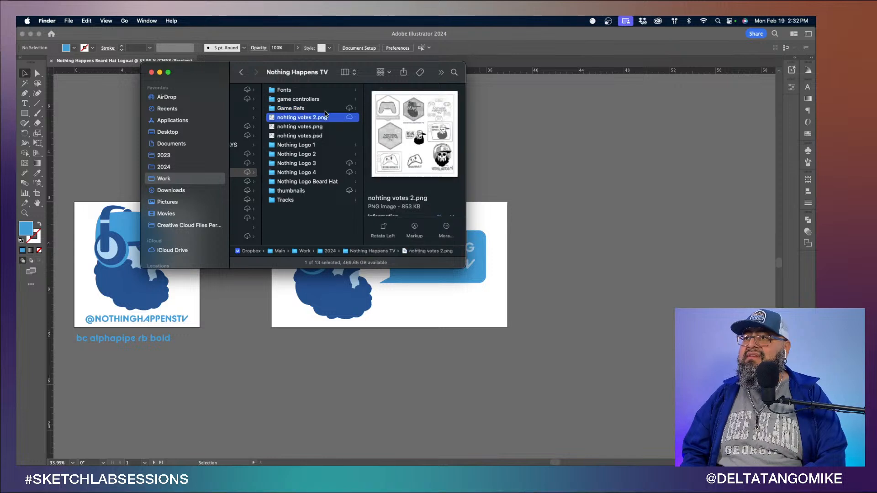
pyautogui.press('Down')
pyautogui.press('Down')
pyautogui.press('Down')
pyautogui.press('Down')
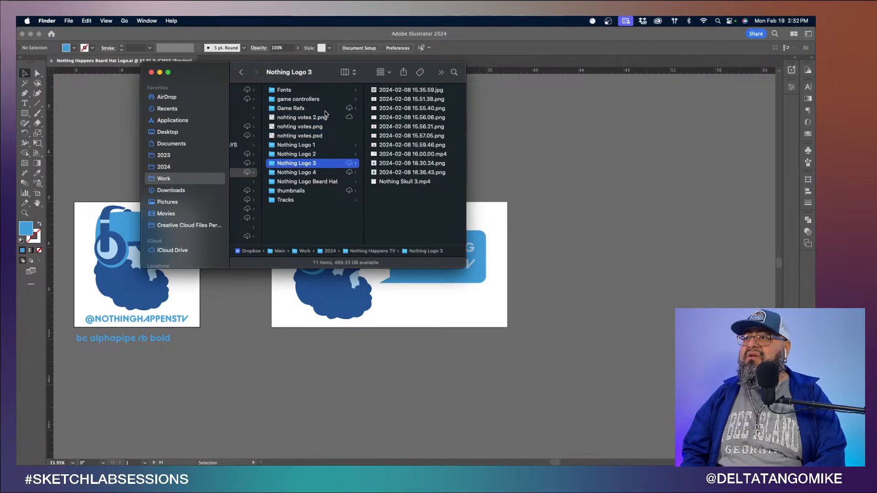
pyautogui.press('Down')
pyautogui.press('Down')
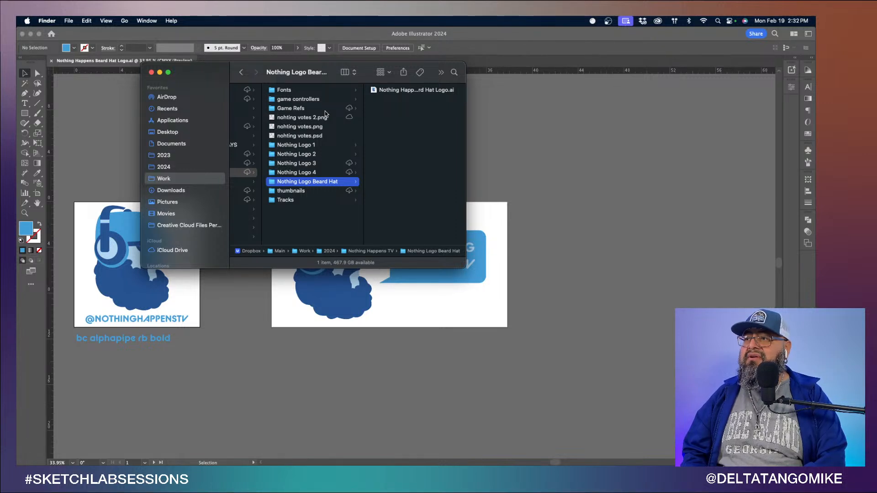
pyautogui.press('Down')
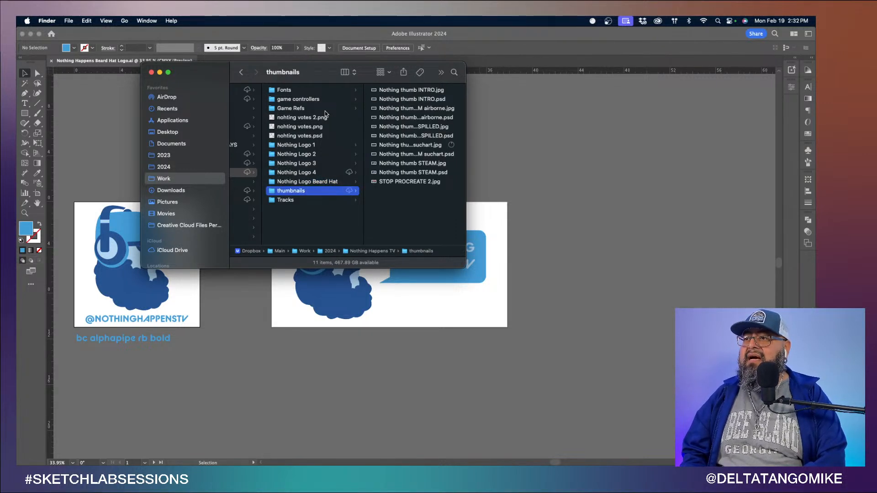
pyautogui.press('Right')
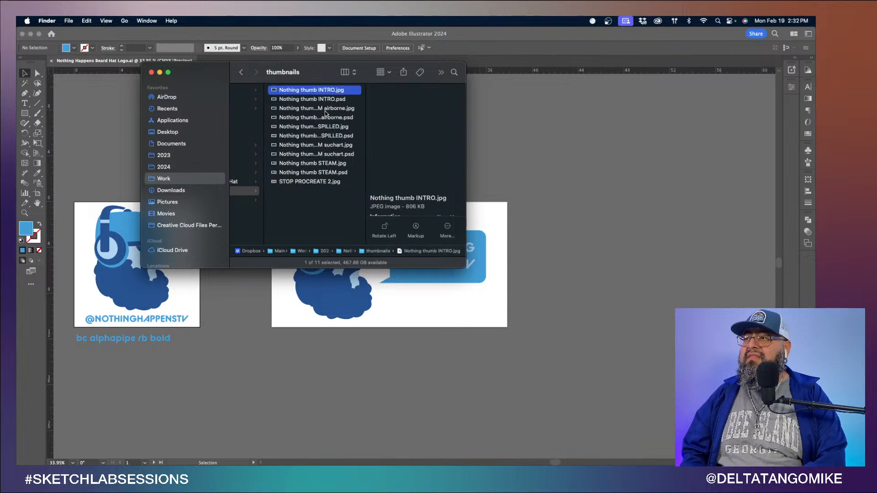
pyautogui.press('Down')
pyautogui.press('Down')
pyautogui.press('Down')
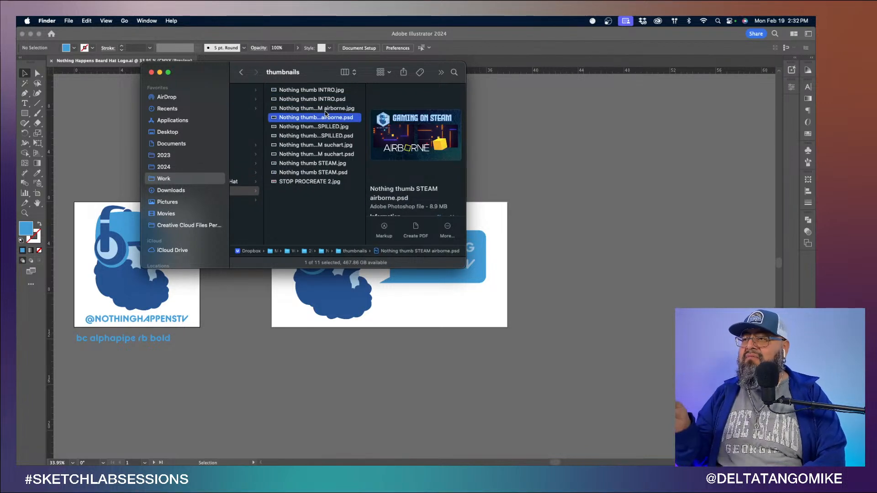
pyautogui.press('Left')
pyautogui.press('Down')
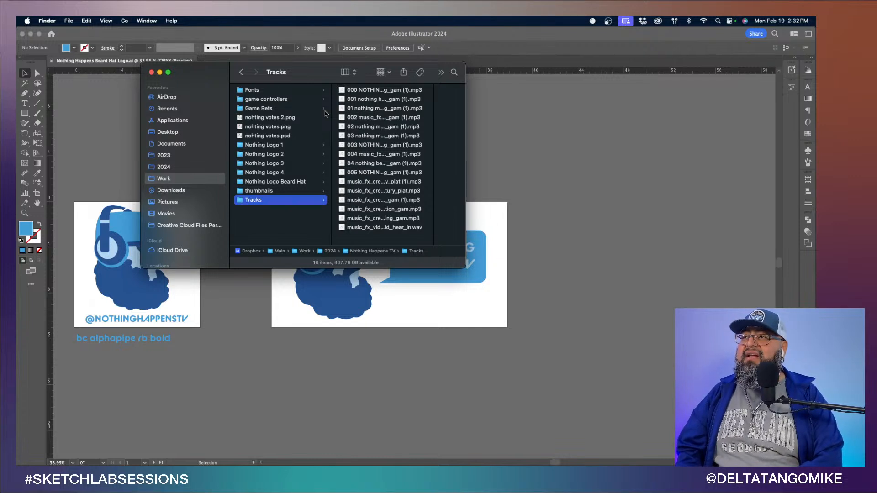
# Export all artboards as 300 ppi transparent PNG 'Nothing Happens Beard Hat Logo' to Nothing Logo Beard Hat
pyautogui.click(581, 189)
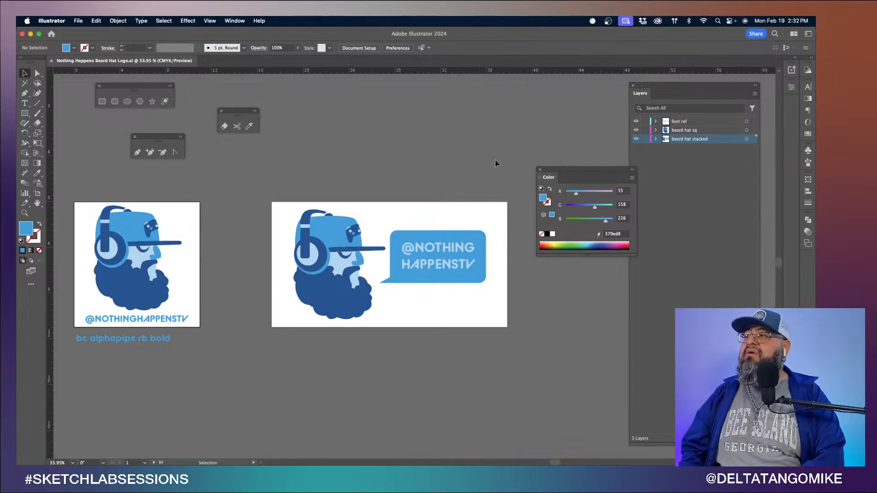
pyautogui.hscroll(-3, 462, 144)
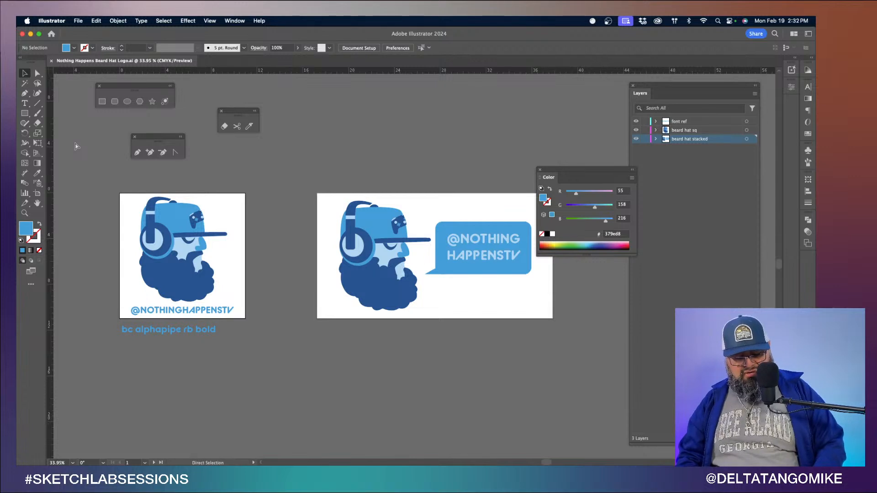
pyautogui.click(78, 21)
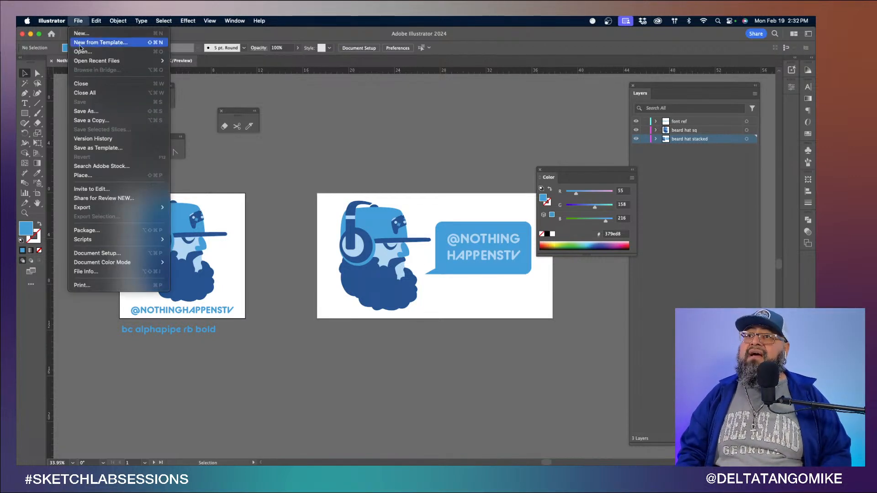
pyautogui.moveTo(124, 209)
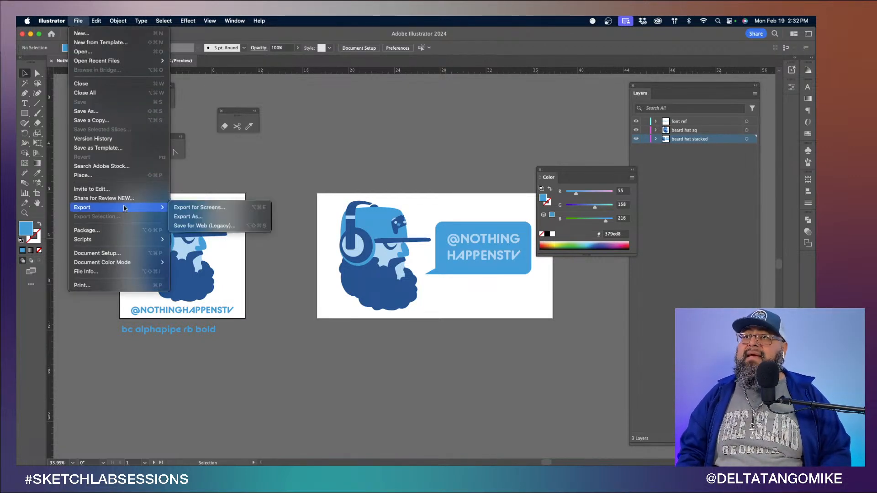
pyautogui.click(202, 219)
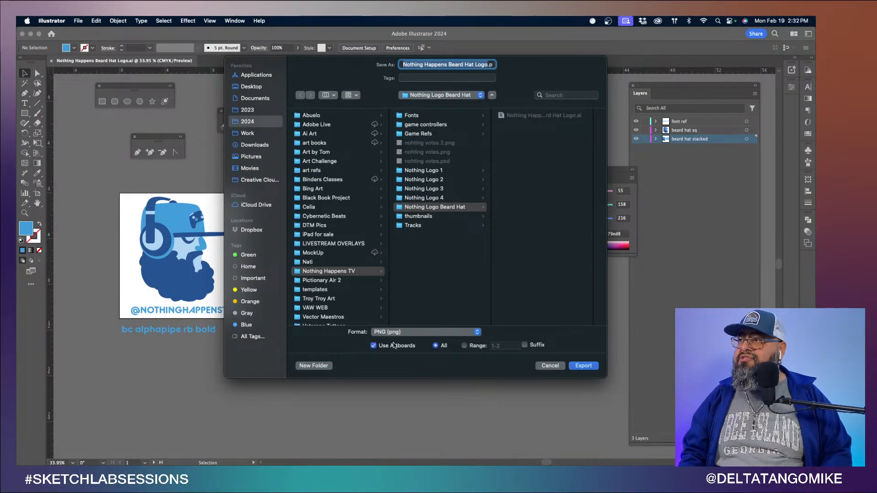
pyautogui.click(492, 138)
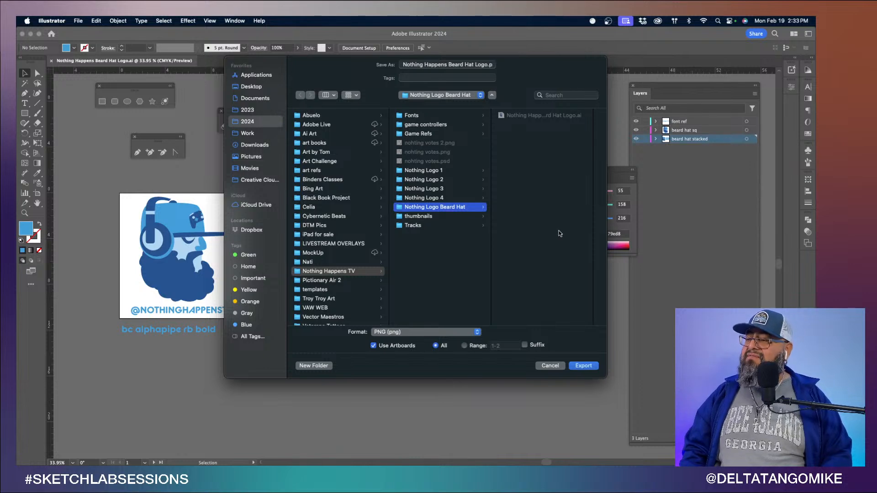
pyautogui.click(582, 366)
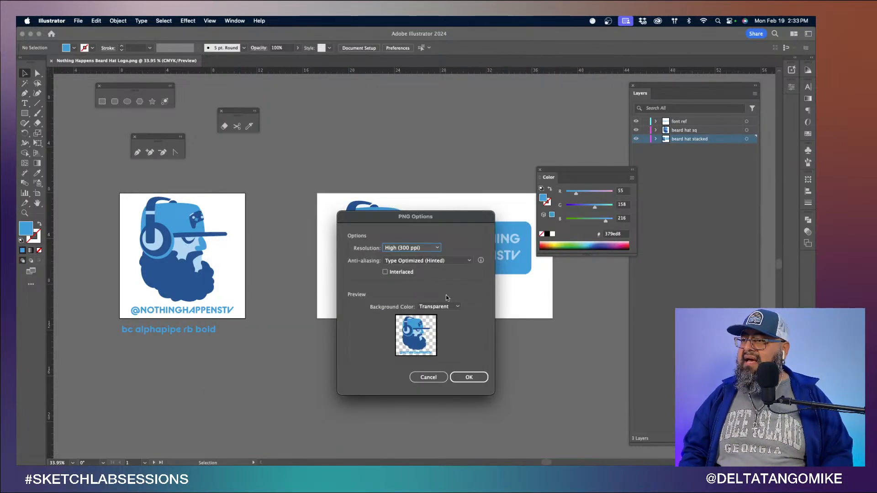
pyautogui.click(467, 378)
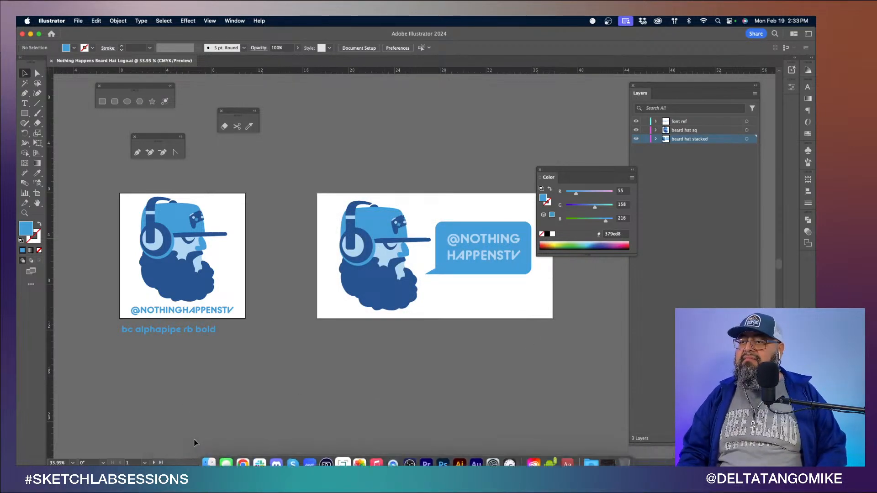
# Open the Nothing Logo Beard Hat folder in Finder and preview both exported PNGs
pyautogui.click(211, 454)
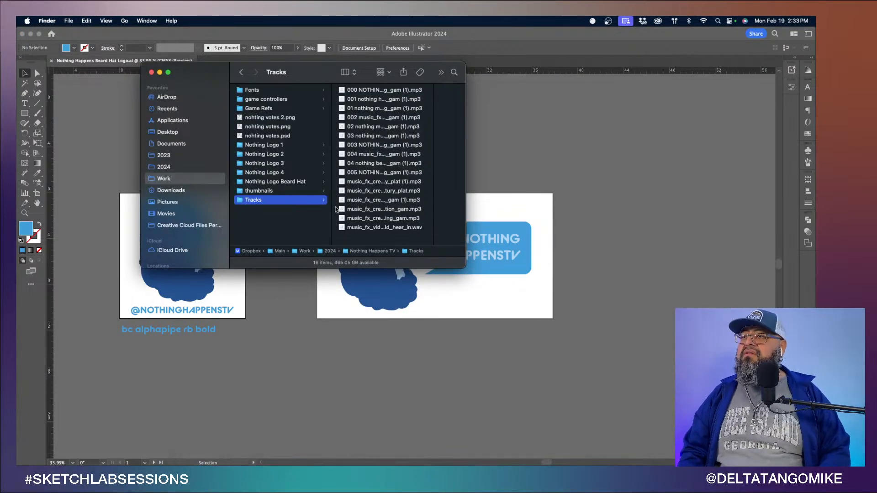
pyautogui.click(281, 183)
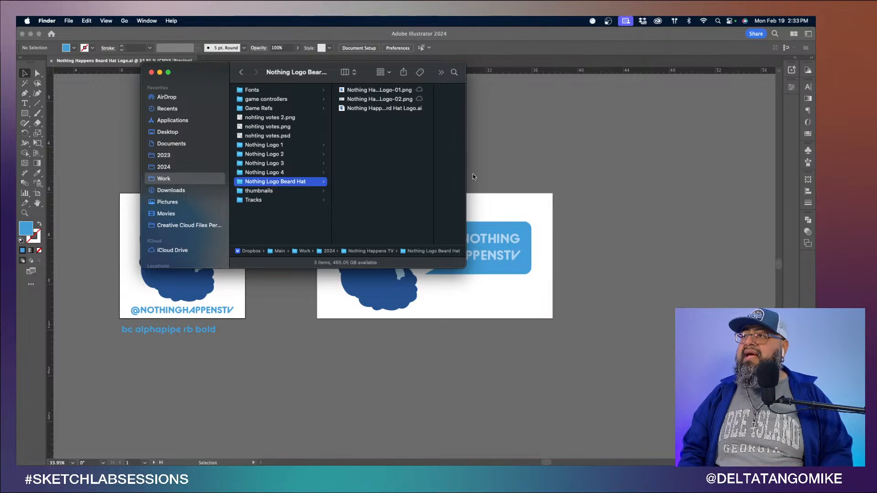
pyautogui.press('Right')
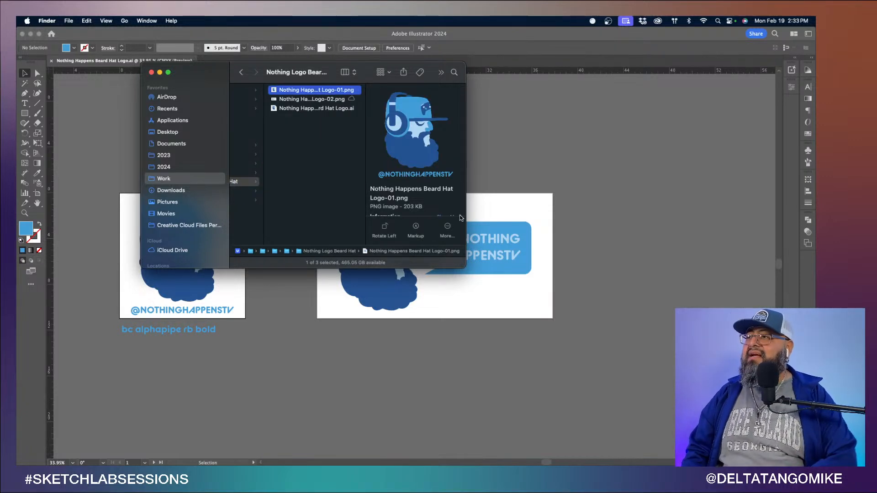
pyautogui.press('space')
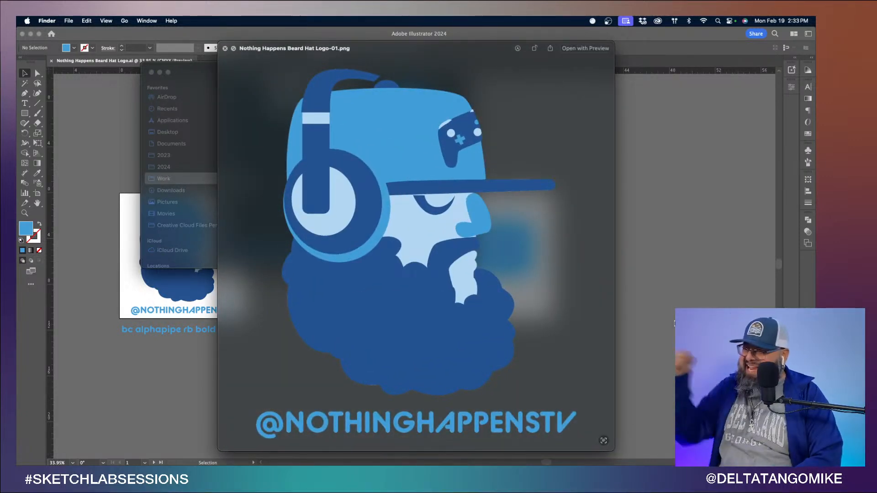
pyautogui.press('Down')
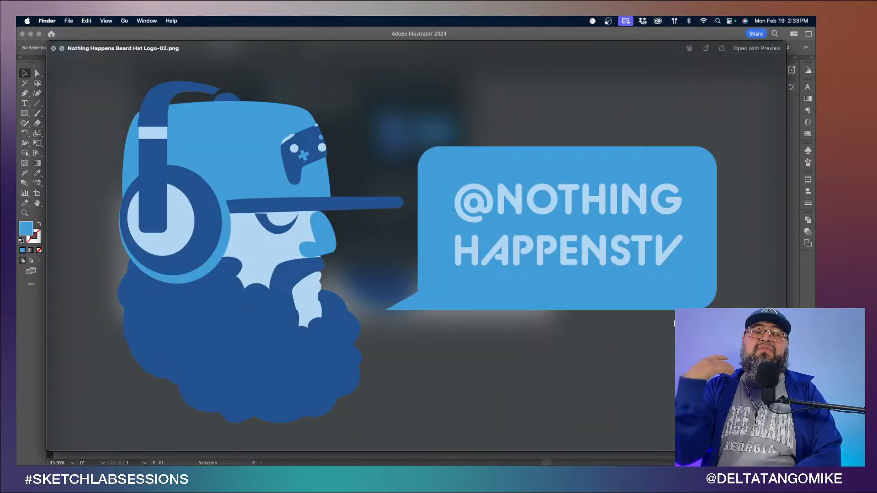
pyautogui.press('space')
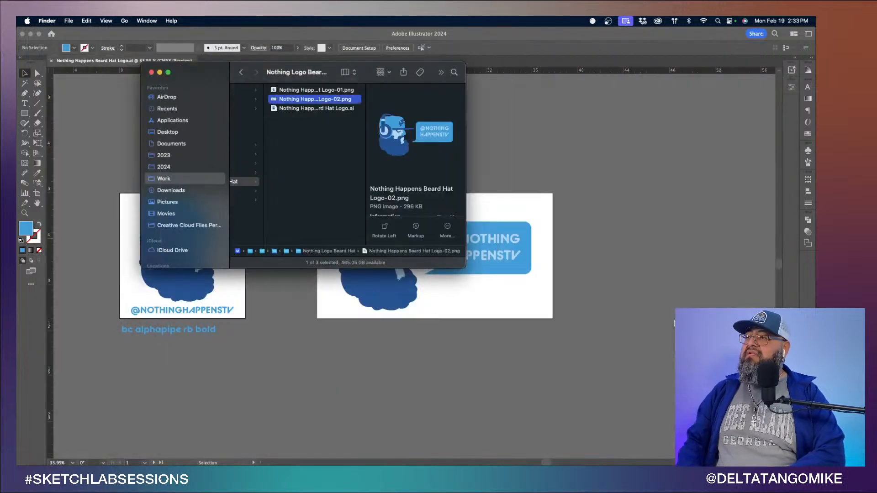
# Confirm Logo-01.png is 3300×3300 and Logo-02.png is 6181×3300
pyautogui.click(129, 88)
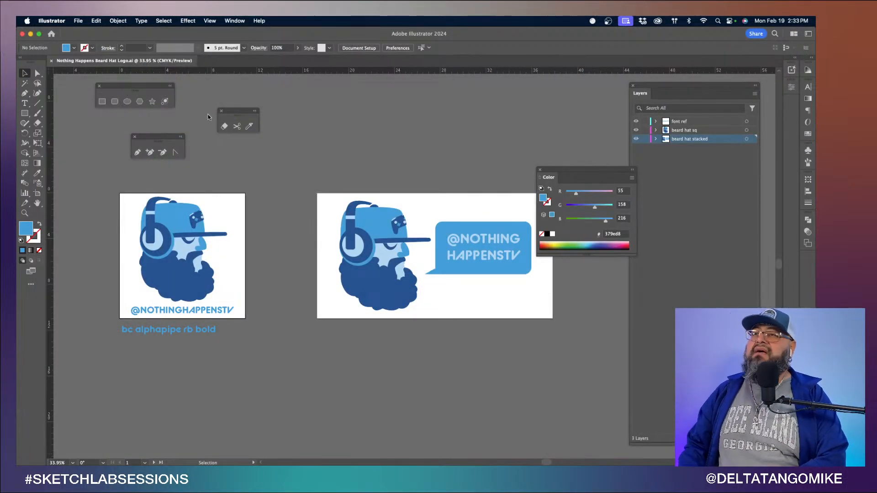
pyautogui.click(80, 19)
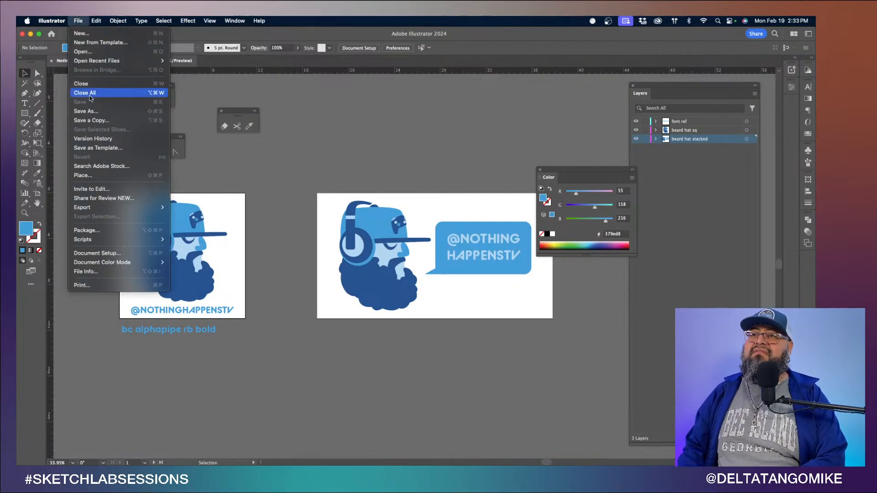
pyautogui.click(316, 165)
pyautogui.click(201, 437)
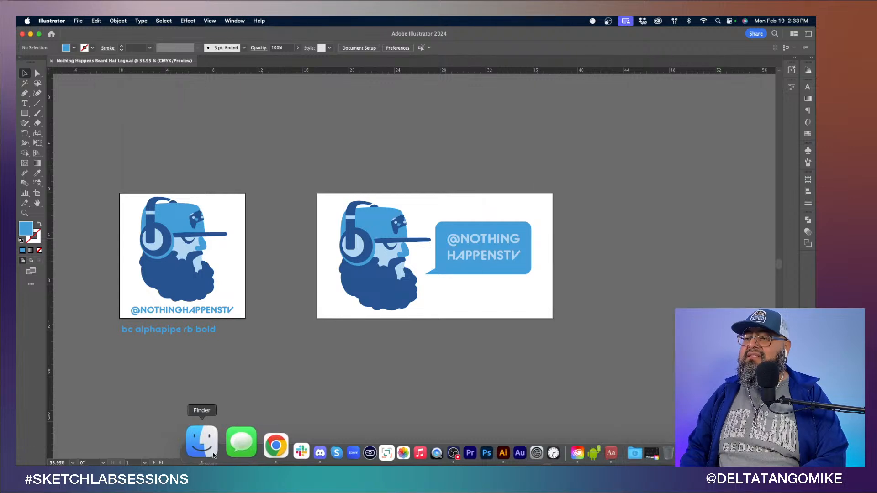
pyautogui.scroll(-3, 450, 174)
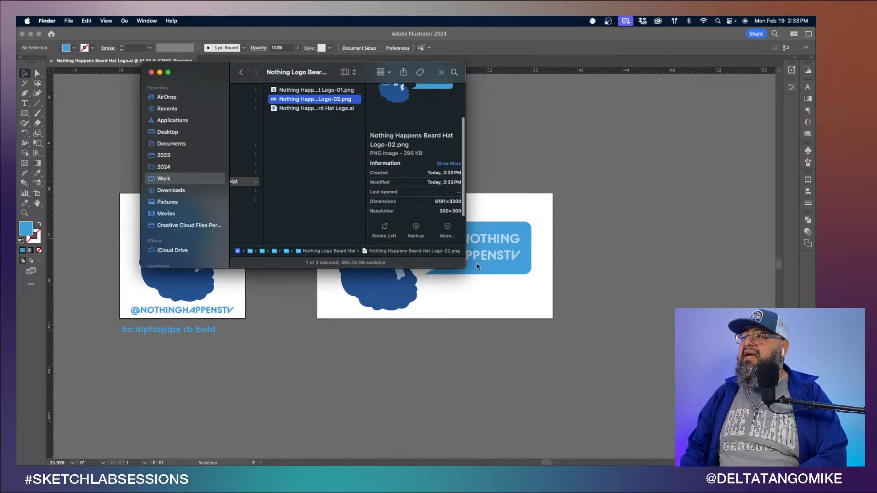
pyautogui.moveTo(463, 263); pyautogui.dragTo(518, 367)
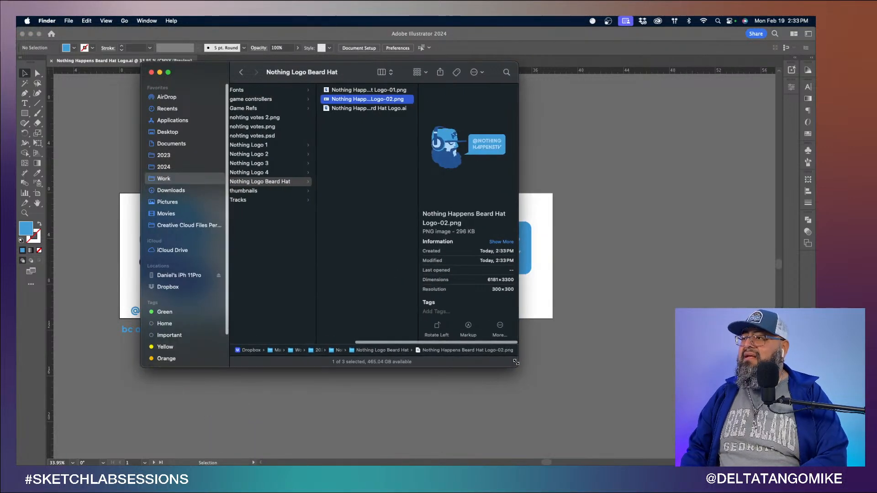
pyautogui.press('Up')
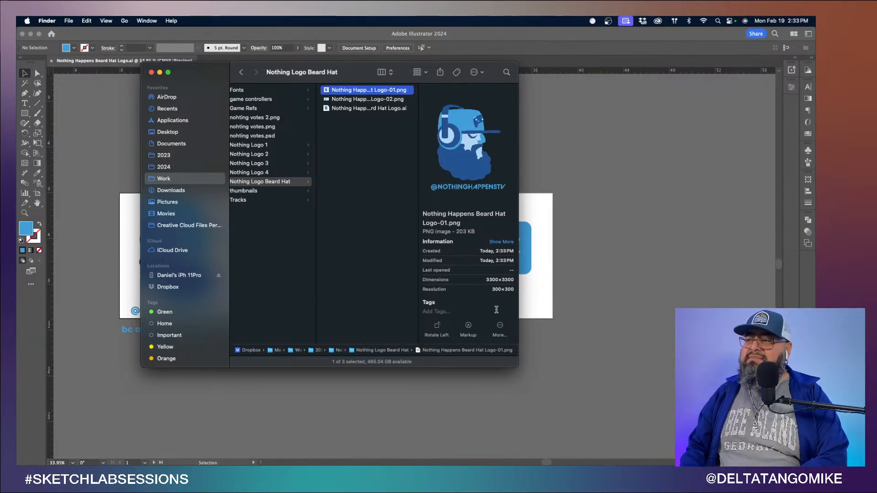
pyautogui.click(592, 241)
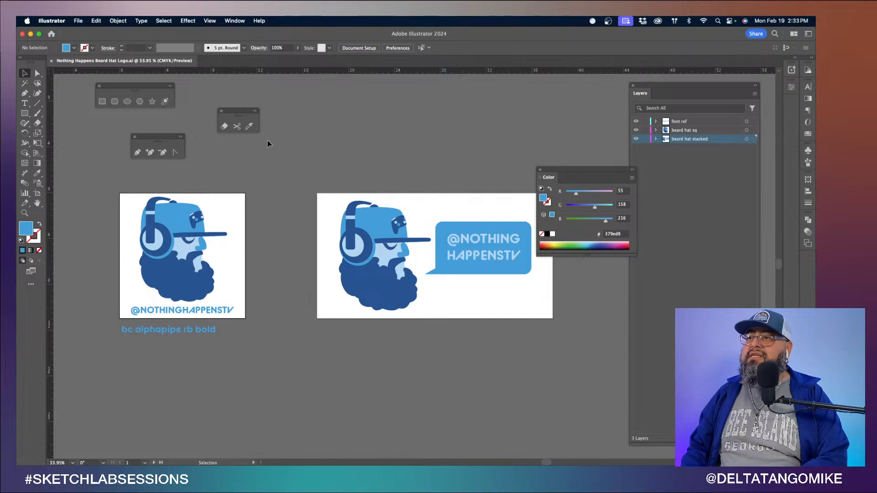
pyautogui.click(78, 20)
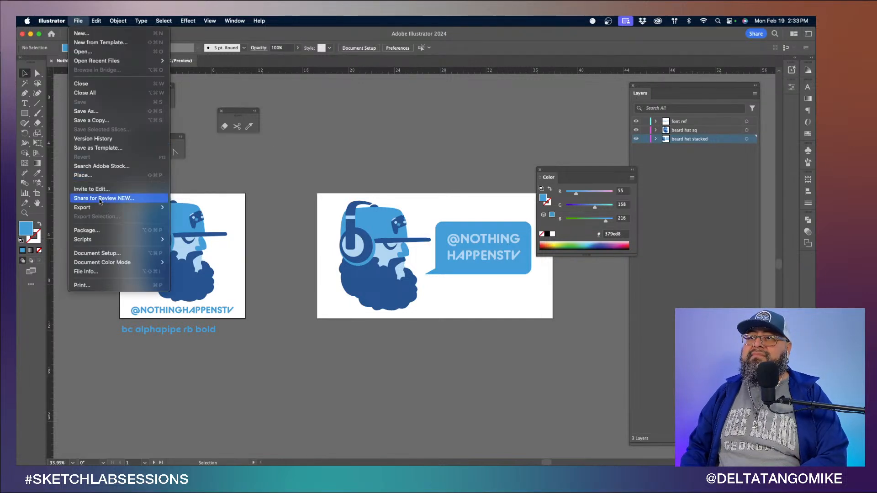
# Export both artboards as JPEG (jpg) at Screen (72 ppi) resolution
pyautogui.moveTo(111, 206)
pyautogui.click(188, 217)
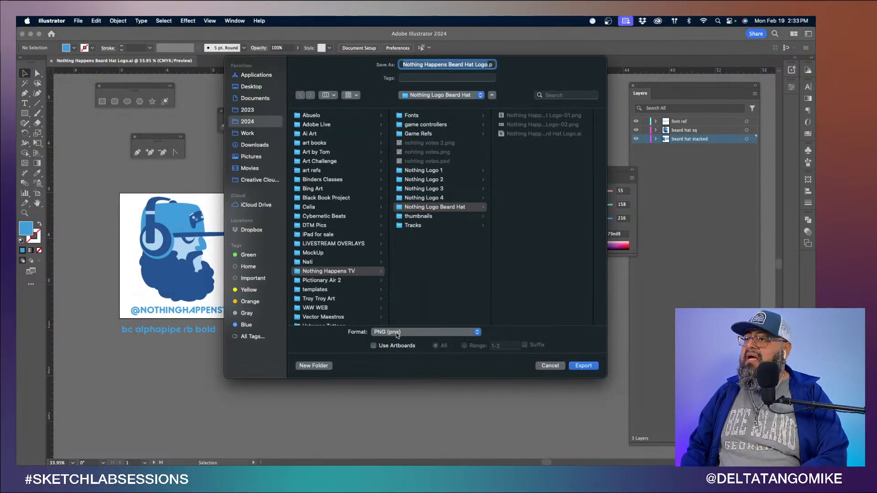
pyautogui.click(417, 334)
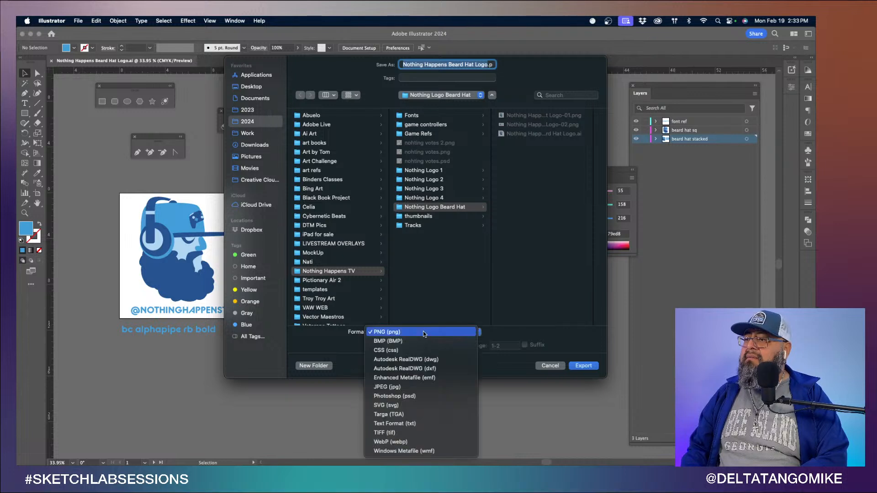
pyautogui.click(409, 387)
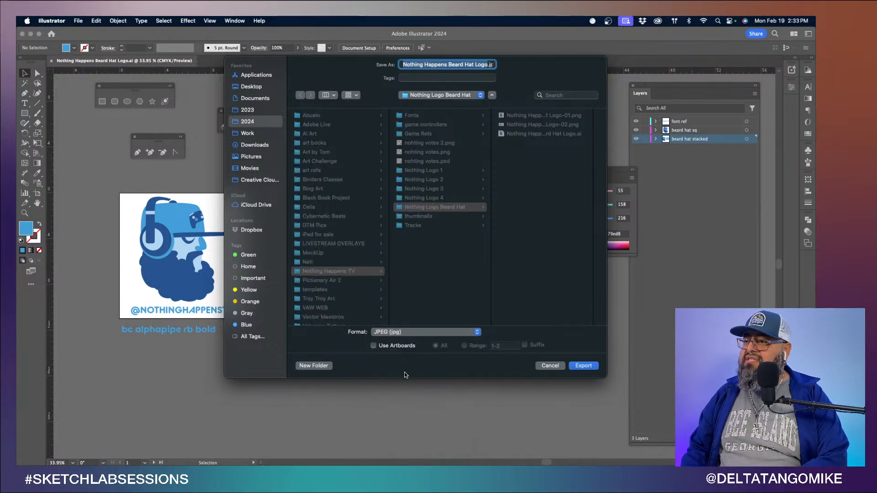
pyautogui.click(584, 366)
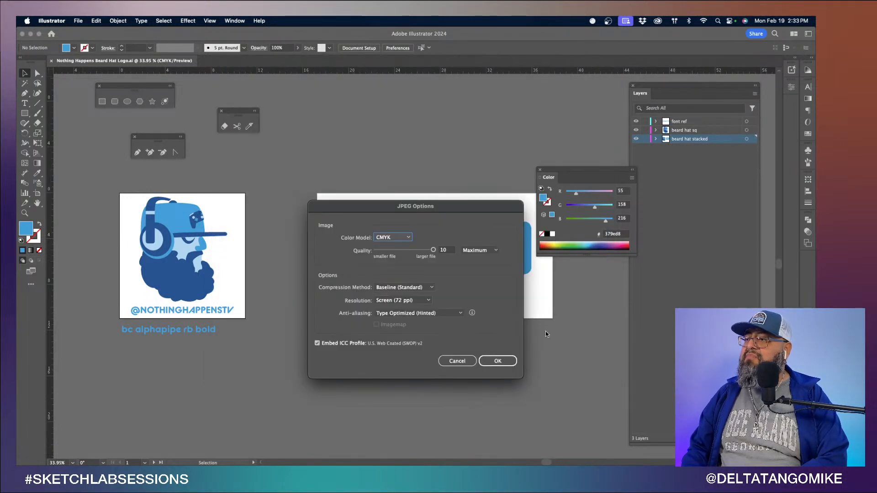
pyautogui.click(429, 301)
pyautogui.click(430, 302)
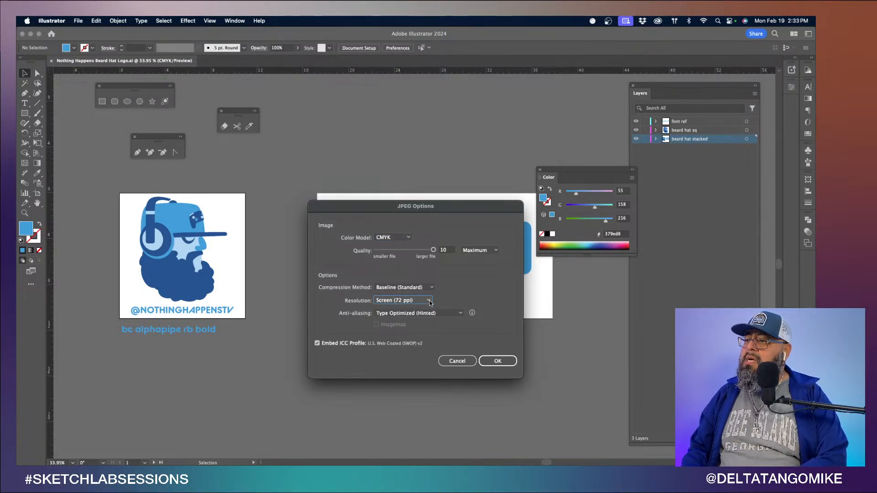
pyautogui.click(497, 361)
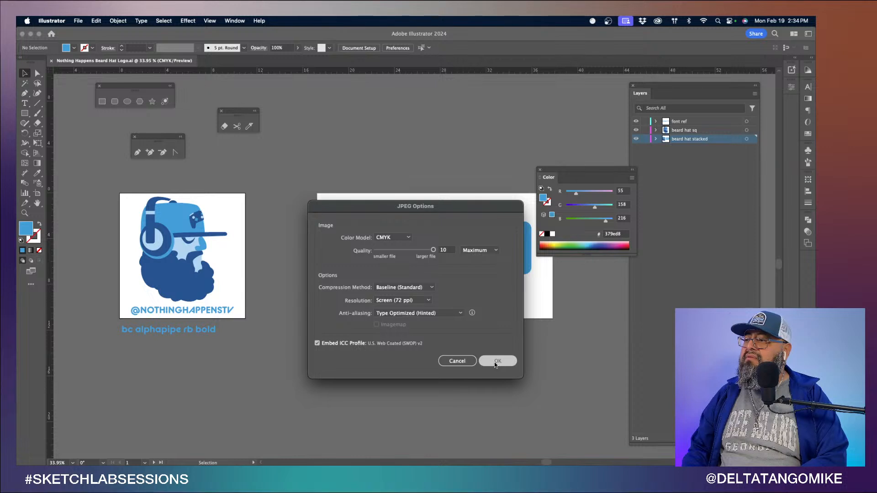
pyautogui.moveTo(105, 464)
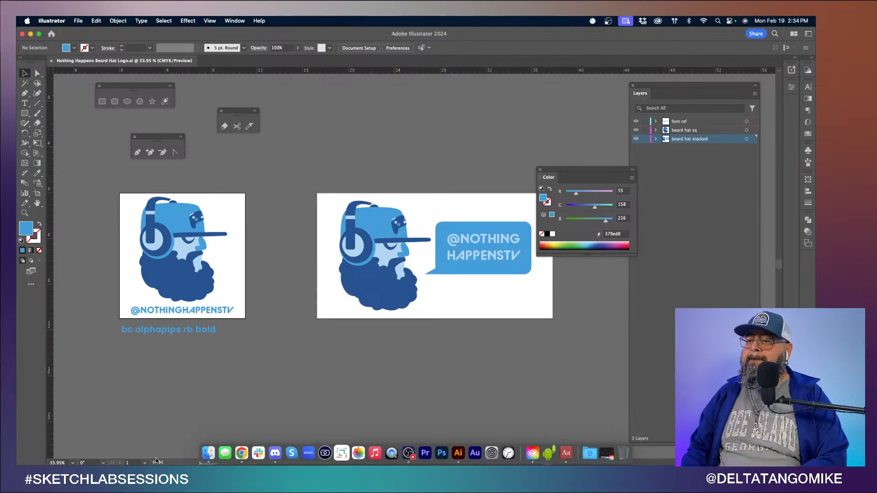
pyautogui.click(209, 452)
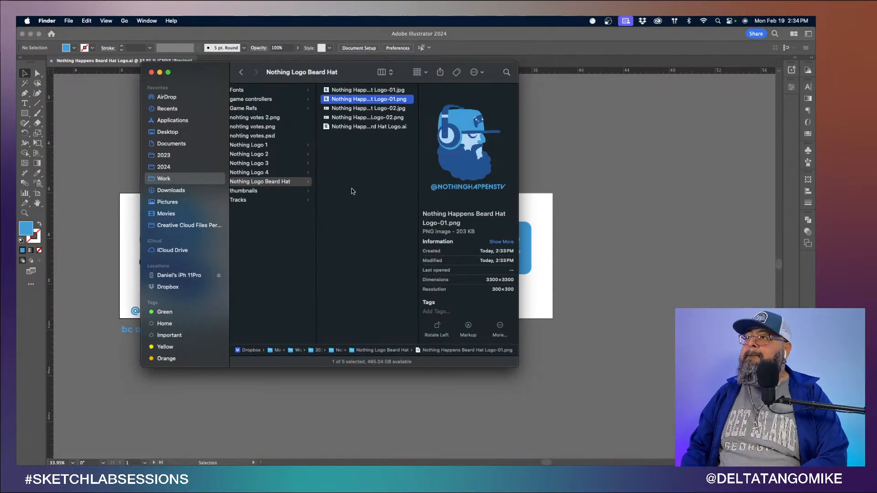
# Read the JPEG sizes: Logo-02.jpg 1485×792 and Logo-01.jpg 792×792
pyautogui.press('Down')
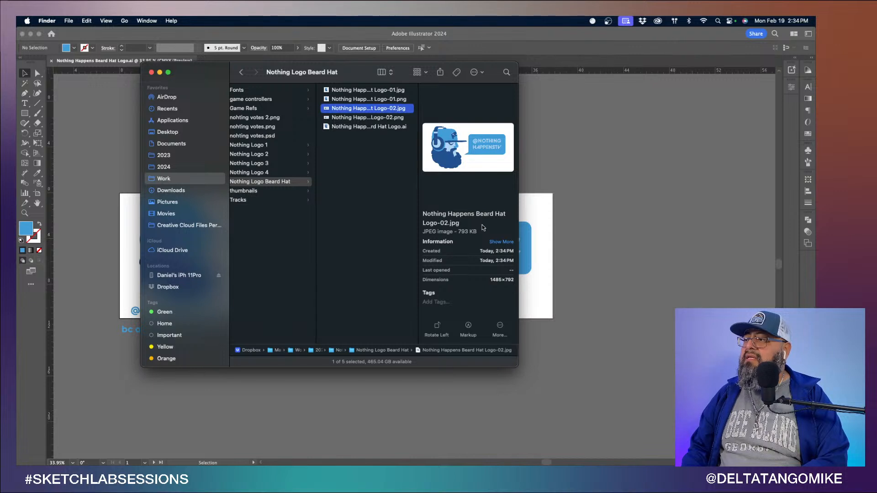
pyautogui.press('Up')
pyautogui.press('Up')
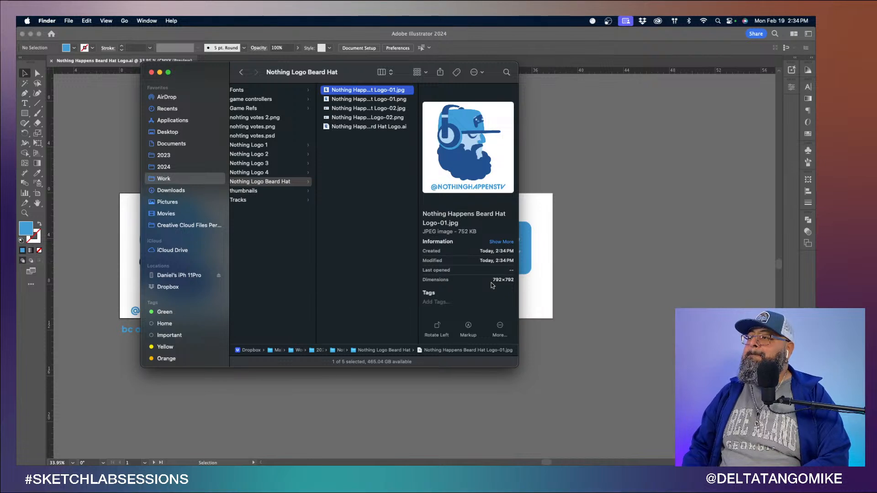
pyautogui.click(535, 275)
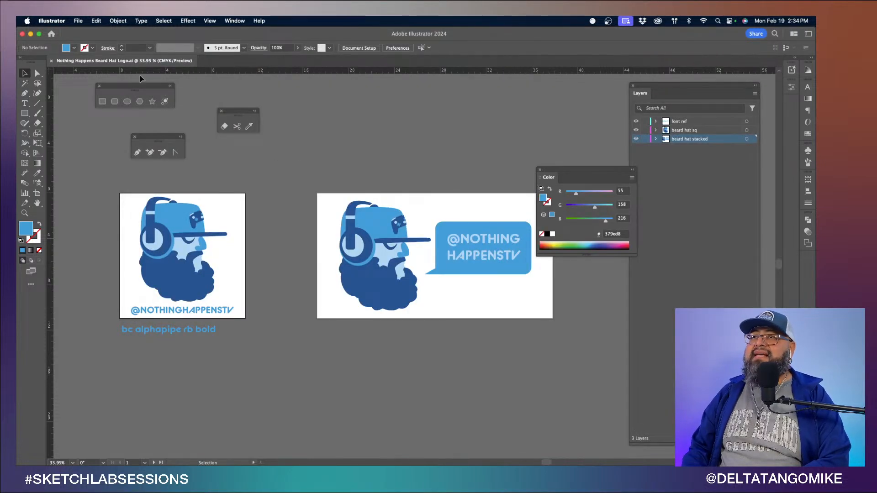
# Re-export both artboards as Medium (150 ppi) JPEGs, replacing the earlier JPEG files
pyautogui.click(78, 21)
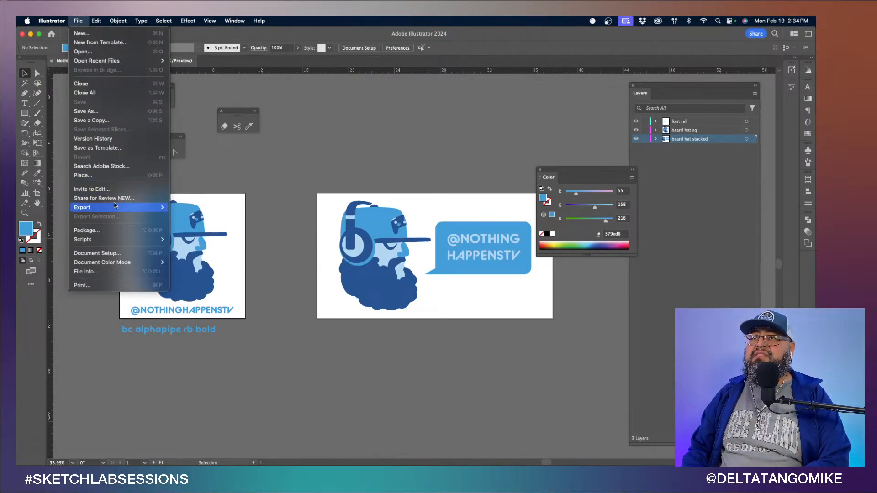
pyautogui.moveTo(115, 207)
pyautogui.click(187, 216)
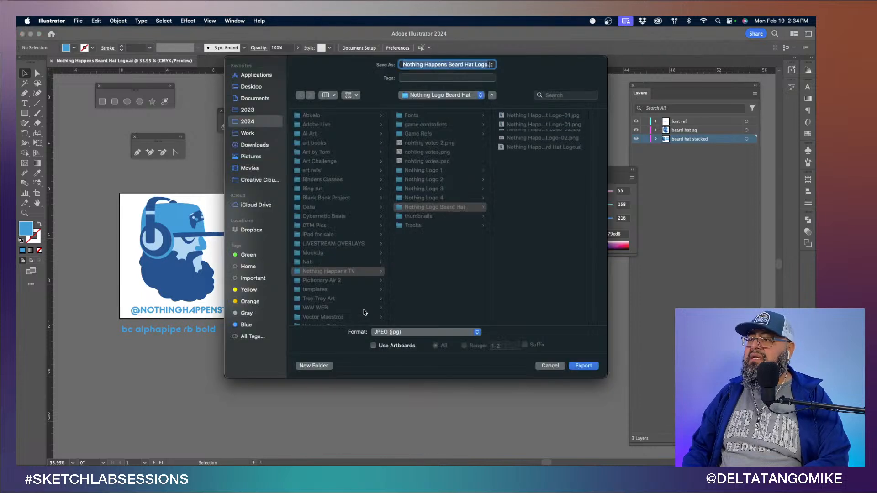
pyautogui.click(396, 346)
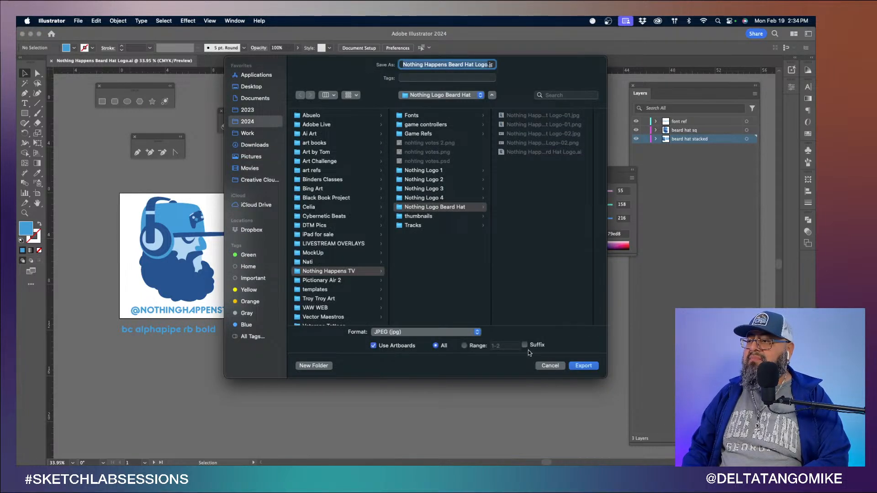
pyautogui.click(583, 365)
pyautogui.click(410, 301)
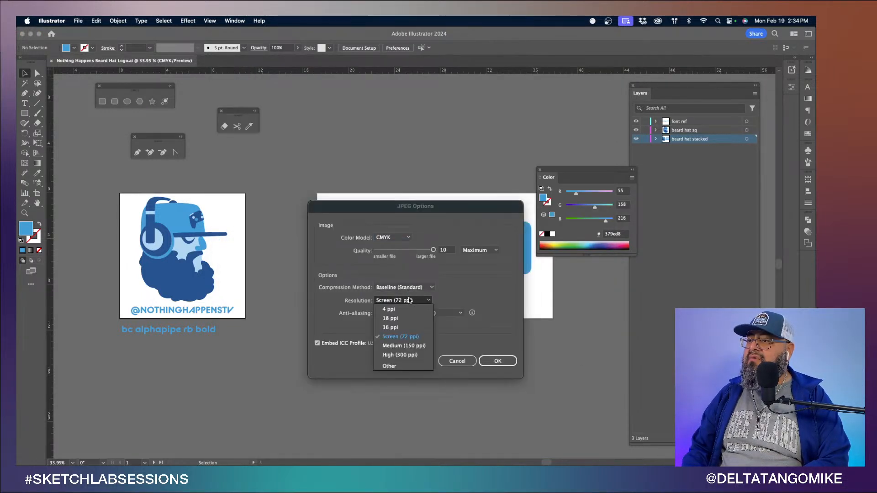
pyautogui.click(404, 345)
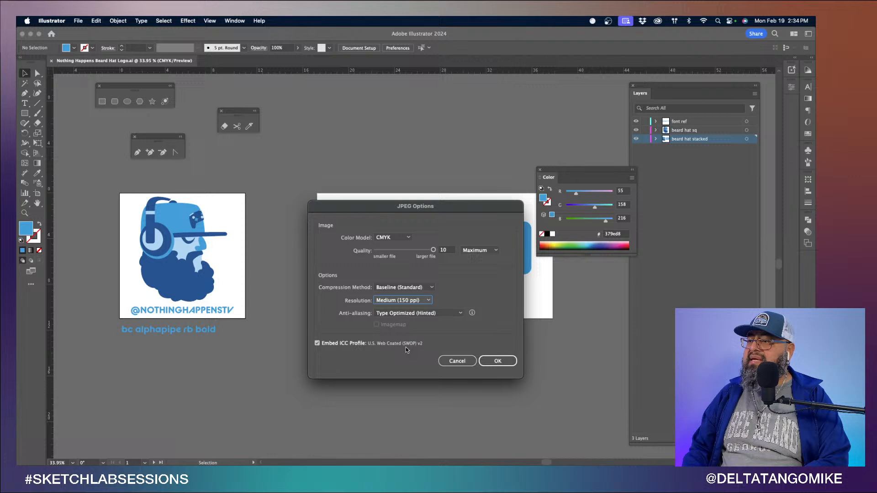
pyautogui.click(502, 363)
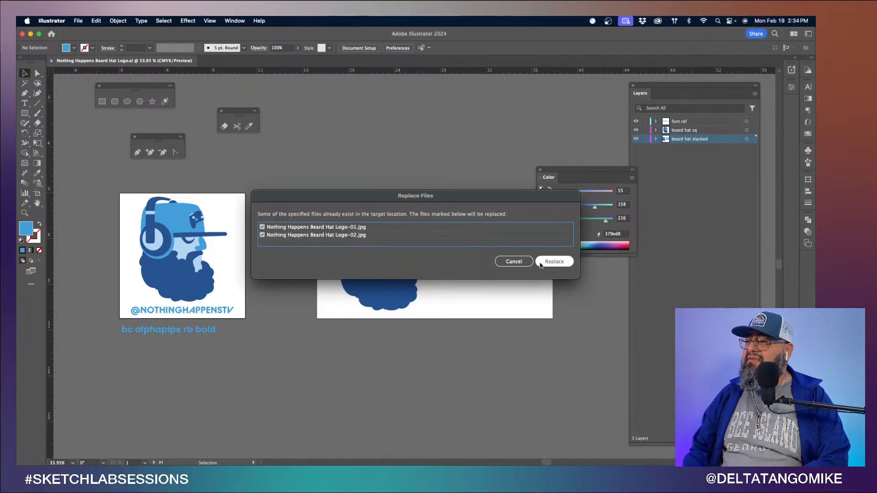
pyautogui.click(554, 261)
pyautogui.moveTo(200, 463)
pyautogui.click(217, 445)
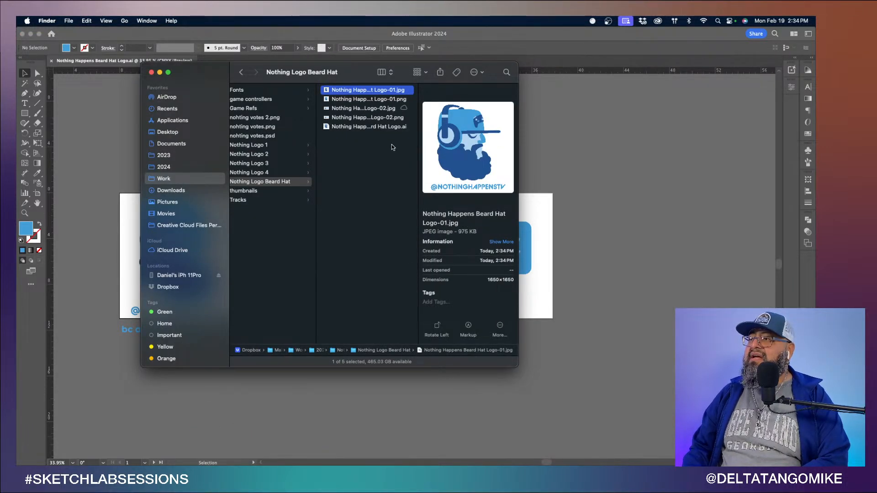
# Quick Look Logo-02.jpg in Finder to confirm its 3091×1650 size, then return to Illustrator
pyautogui.press('Down')
pyautogui.press('Down')
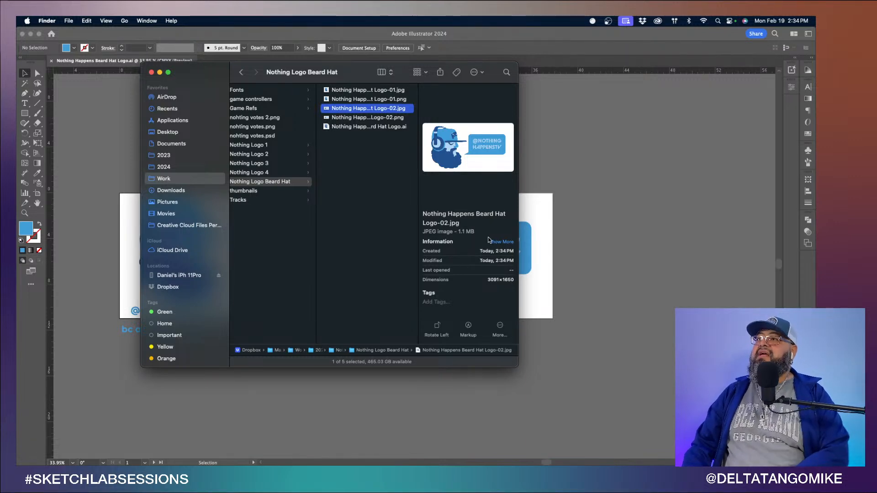
pyautogui.press('space')
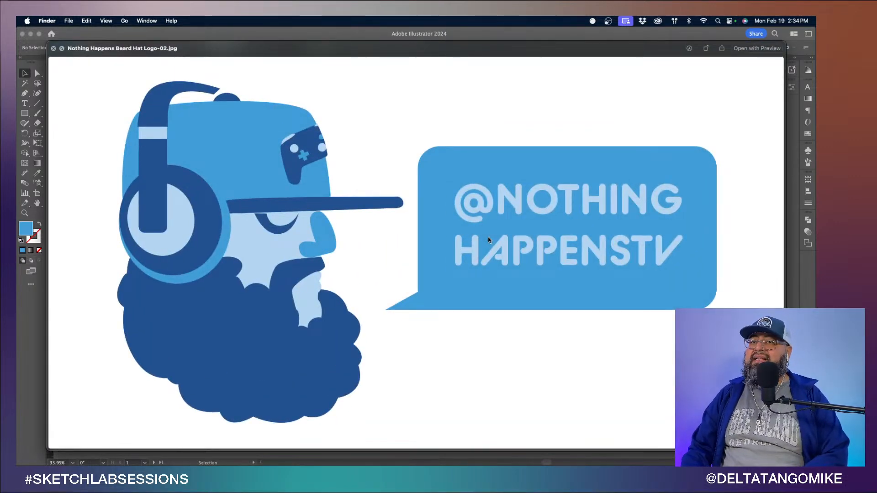
pyautogui.press('space')
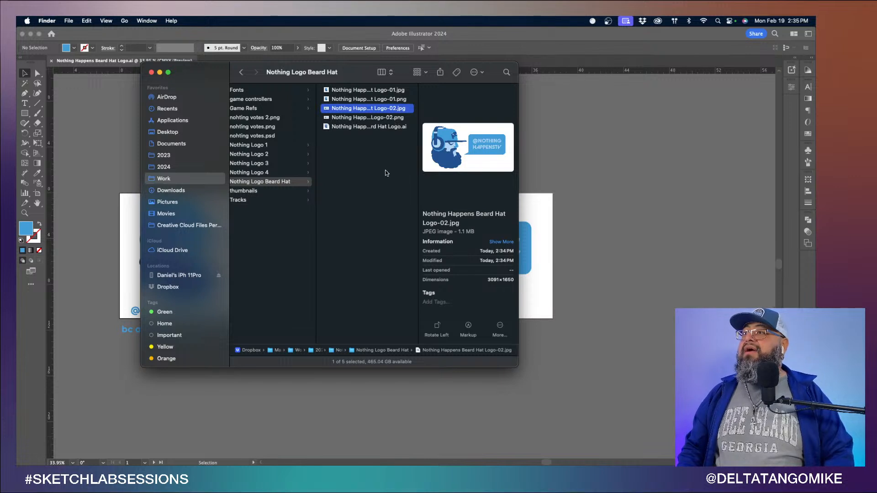
pyautogui.click(560, 194)
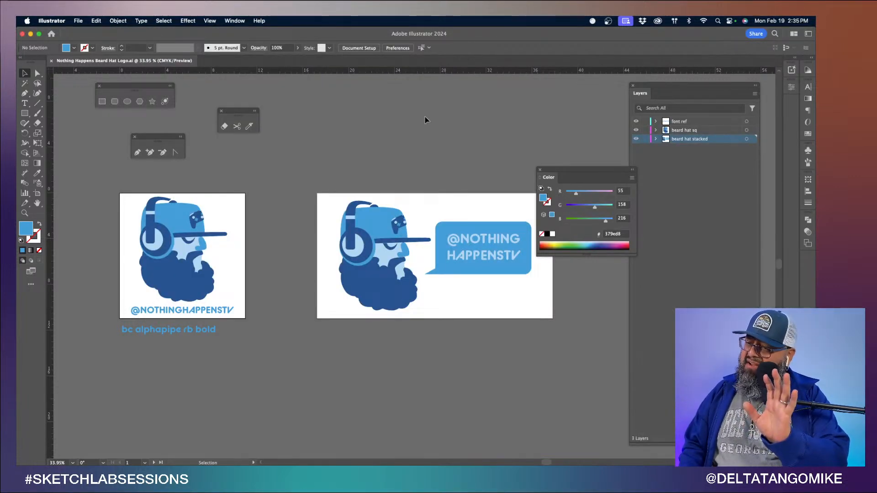
# Quit Illustrator and move the Finder window aside to uncover the browser
pyautogui.click(42, 21)
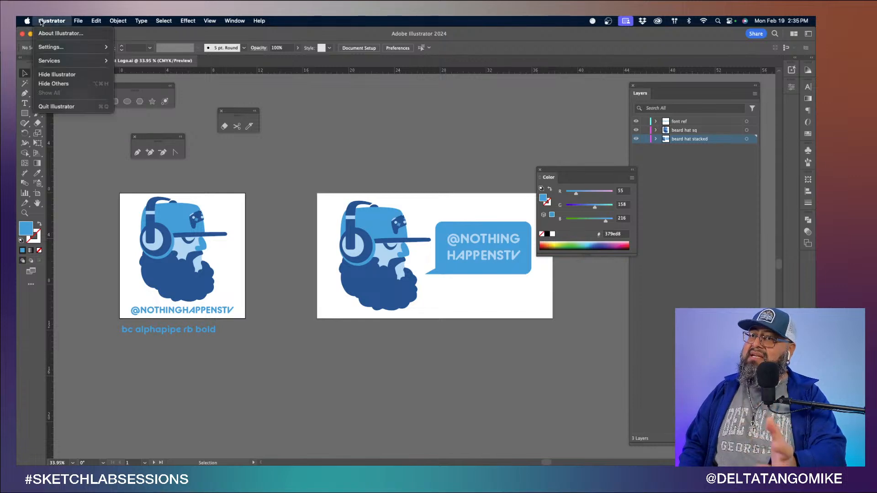
pyautogui.click(58, 106)
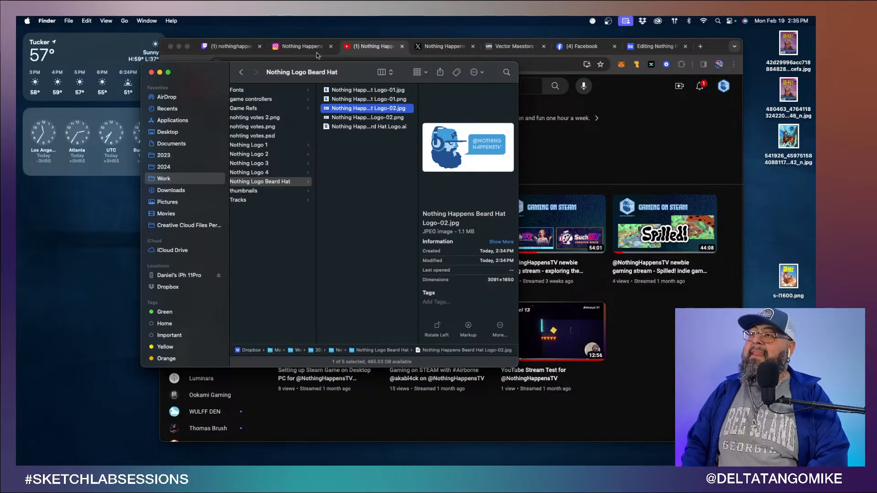
pyautogui.moveTo(356, 80); pyautogui.dragTo(270, 100)
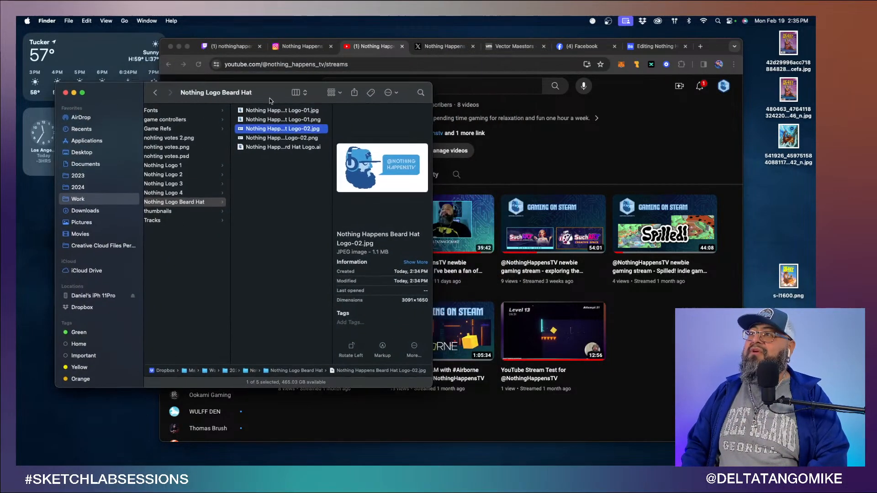
# Open express.adobe.com in a new browser tab and bring up the Creative Cloud app window
pyautogui.click(701, 48)
pyautogui.write('exp')
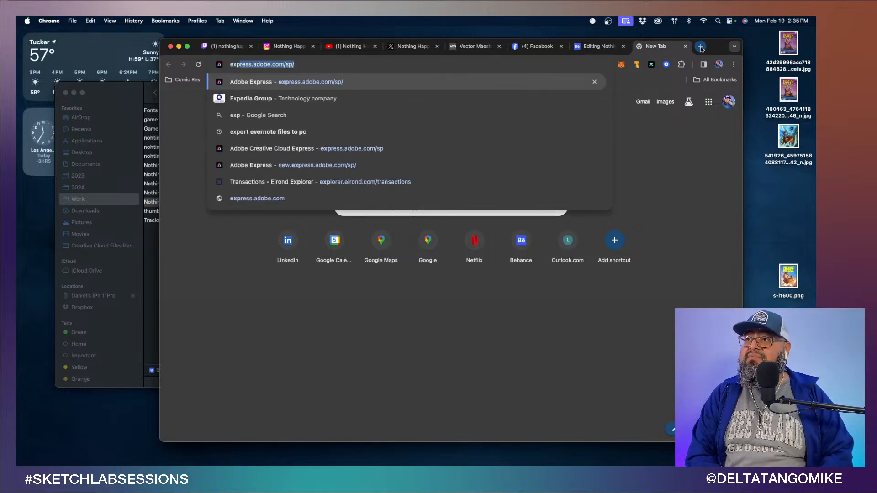
pyautogui.press('Return')
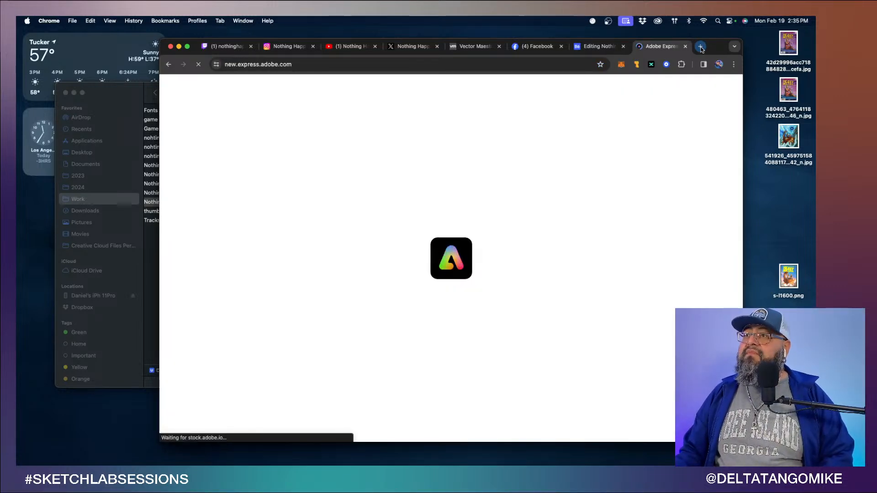
pyautogui.click(658, 21)
pyautogui.moveTo(519, 83); pyautogui.dragTo(380, 88)
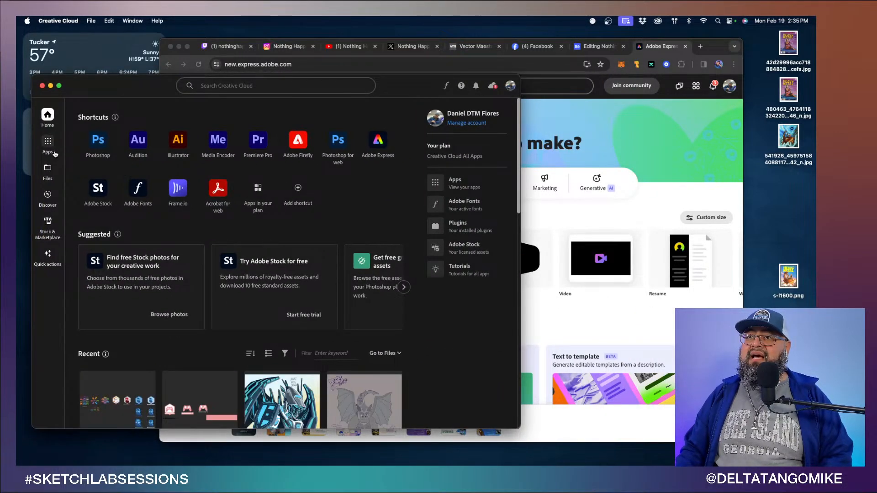
# Filter the Creative Cloud Apps list to Web, browse it, then minimize the window
pyautogui.click(53, 152)
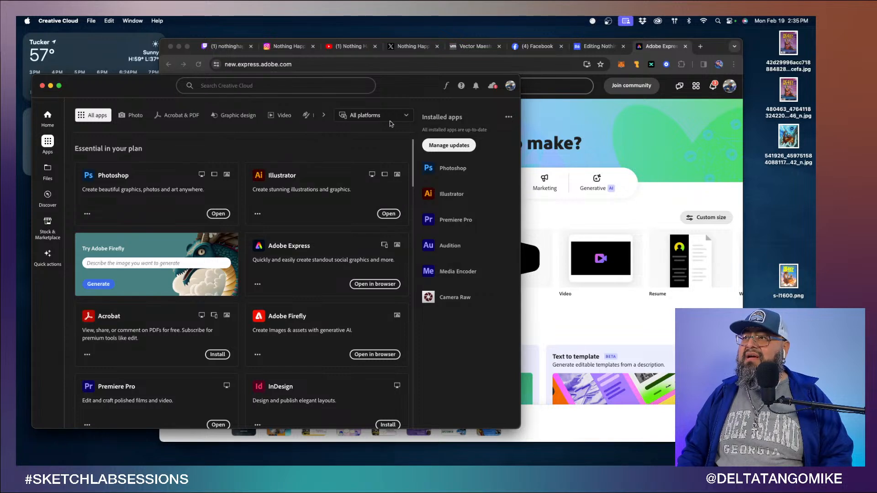
pyautogui.click(404, 118)
pyautogui.click(361, 159)
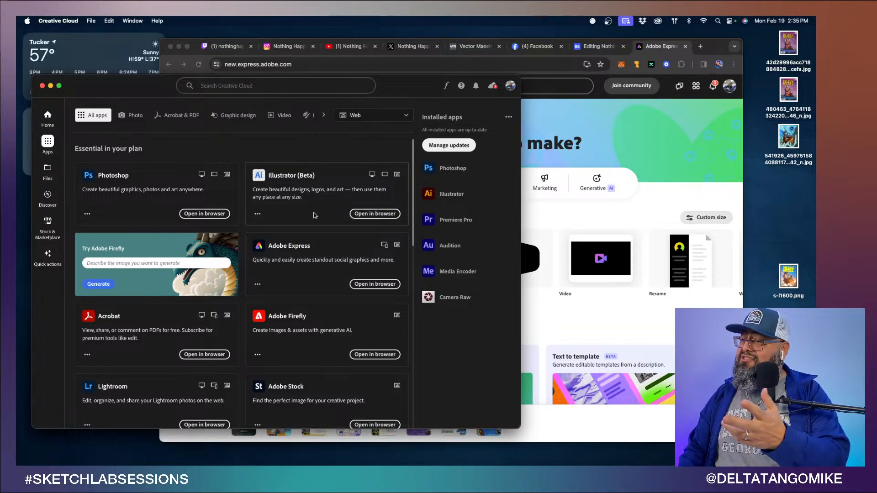
pyautogui.scroll(-2, 308, 241)
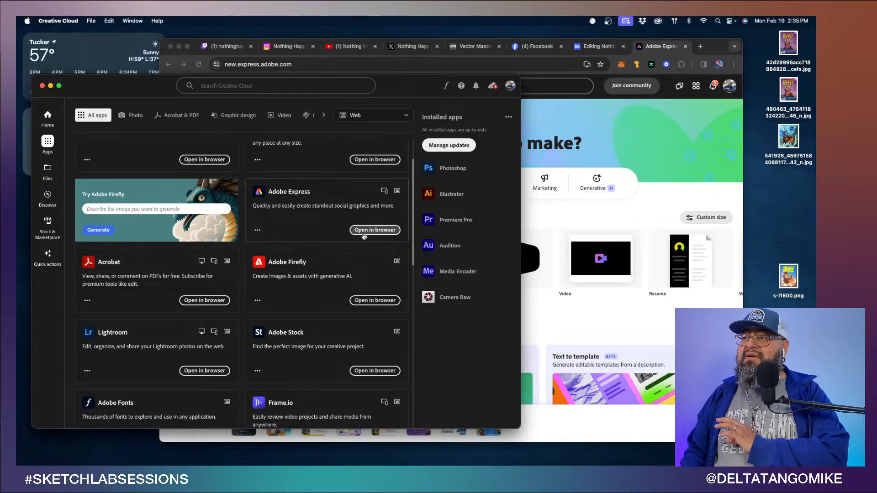
pyautogui.scroll(2, 183, 192)
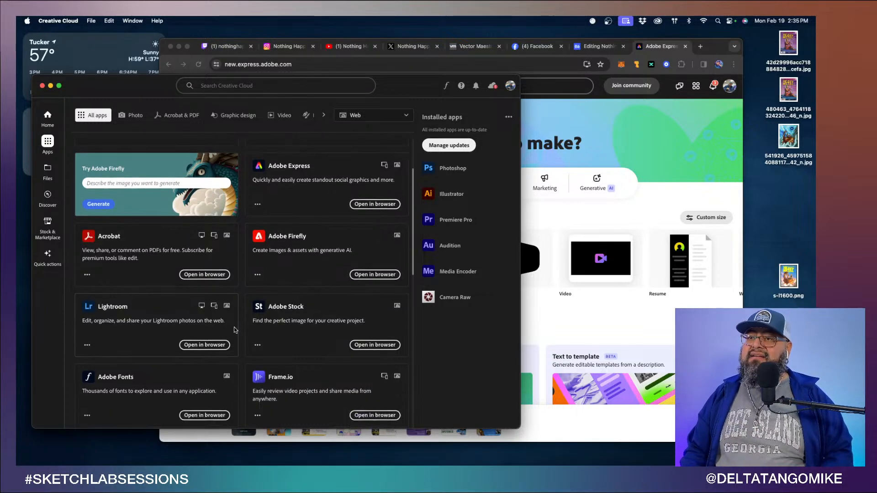
pyautogui.click(51, 86)
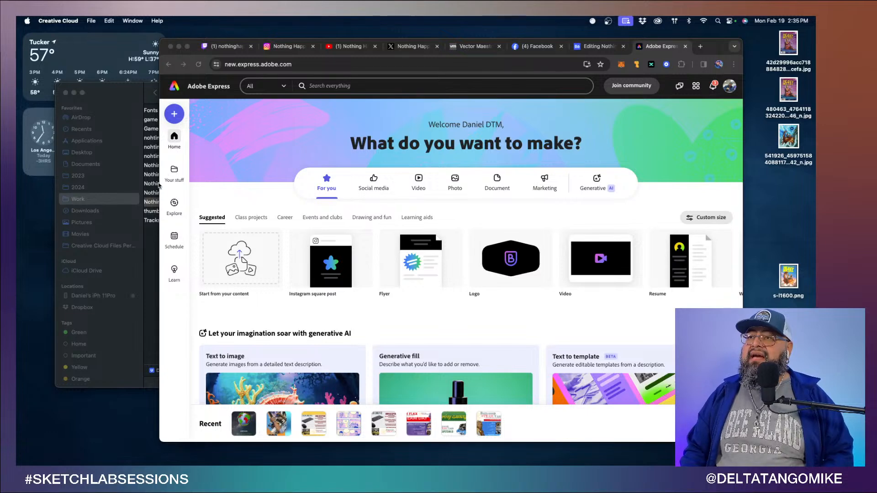
# Open Your stuff > Brands showing Art Is King and ButtercupSTEAM, cancelling a new-brand dialog
pyautogui.click(173, 172)
pyautogui.click(173, 172)
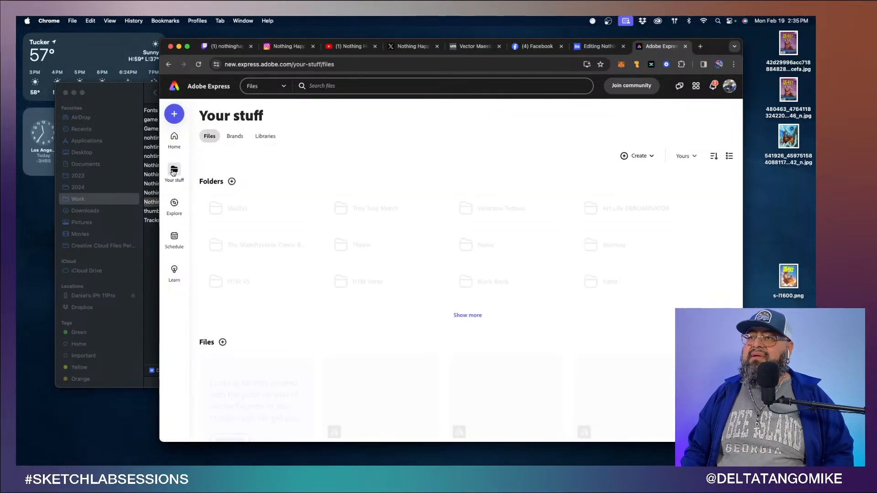
pyautogui.click(242, 137)
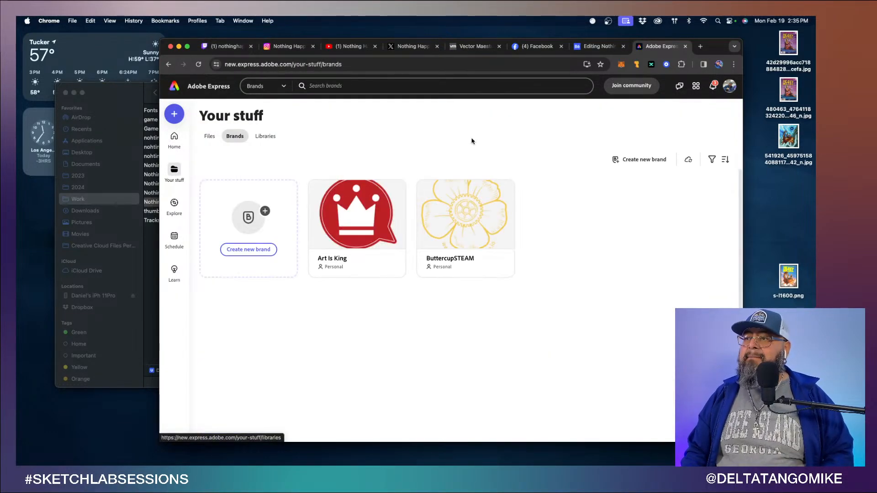
pyautogui.click(261, 256)
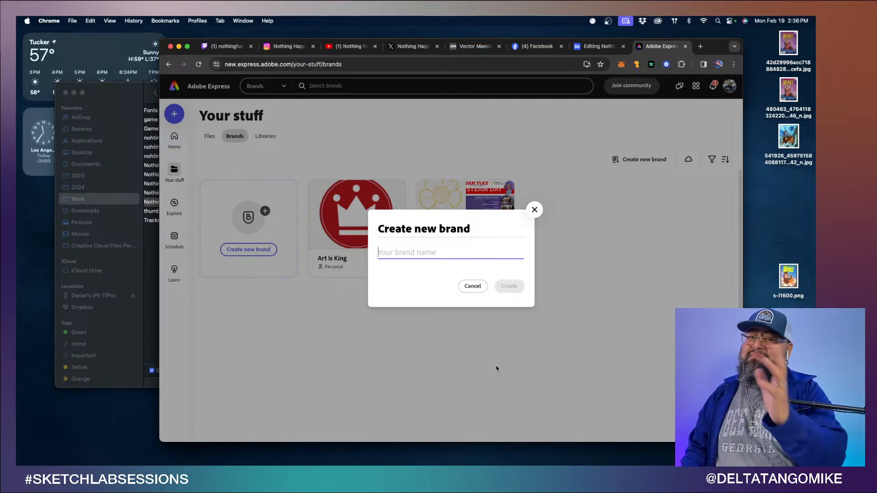
pyautogui.click(572, 374)
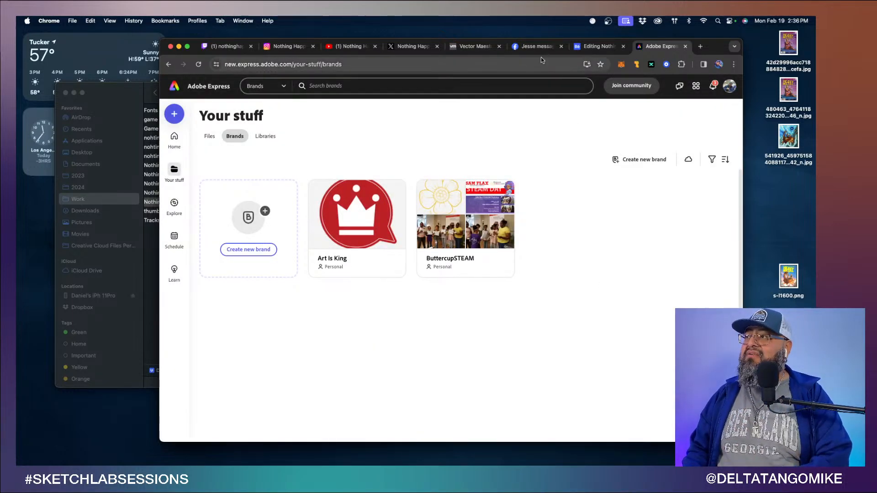
# Revisit the Facebook logo-voting post with the photo viewer closed, then switch to the Twitch tab
pyautogui.click(528, 49)
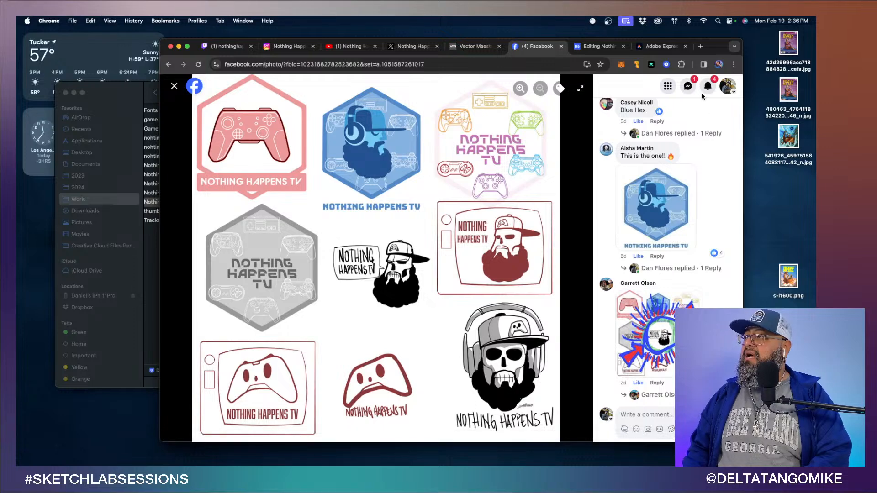
pyautogui.click(175, 86)
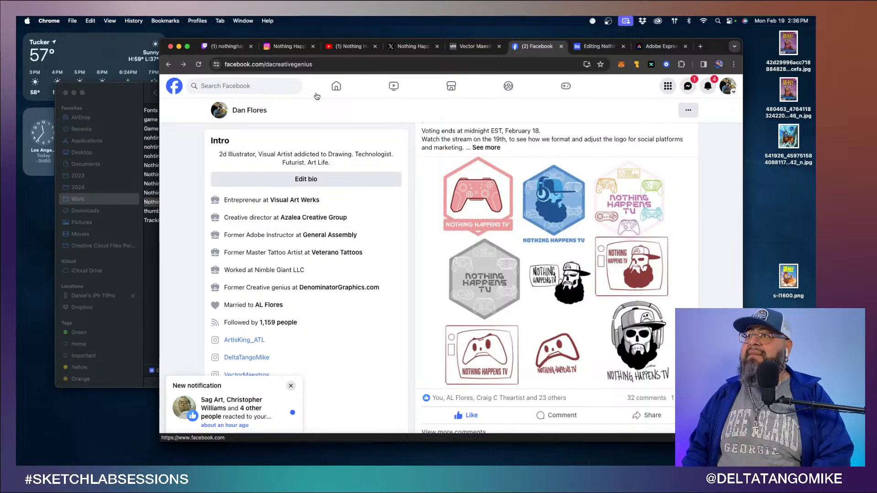
pyautogui.press('super+1')
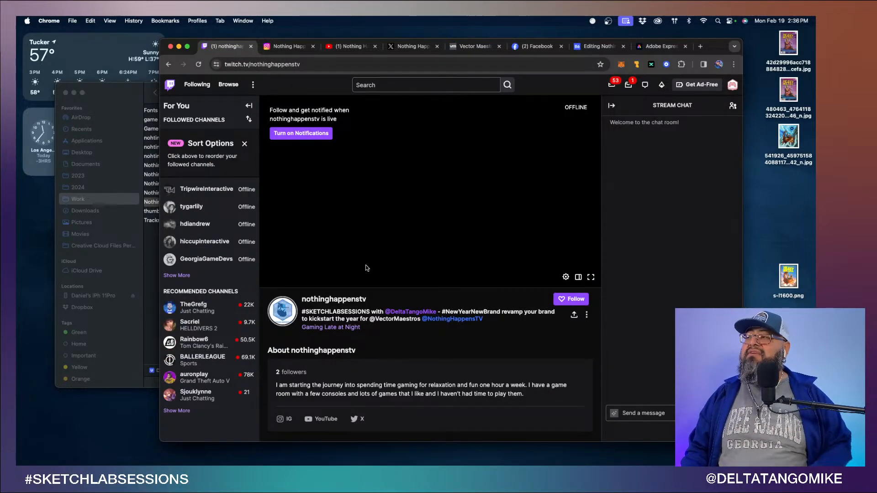
# Log out of the personal Twitch account, log in to the channel account, and enter the emailed verification code
pyautogui.click(732, 85)
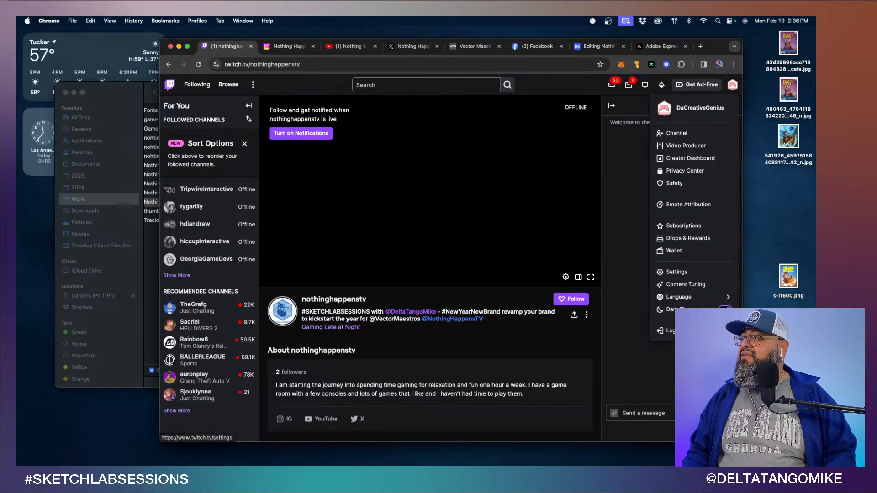
pyautogui.click(670, 331)
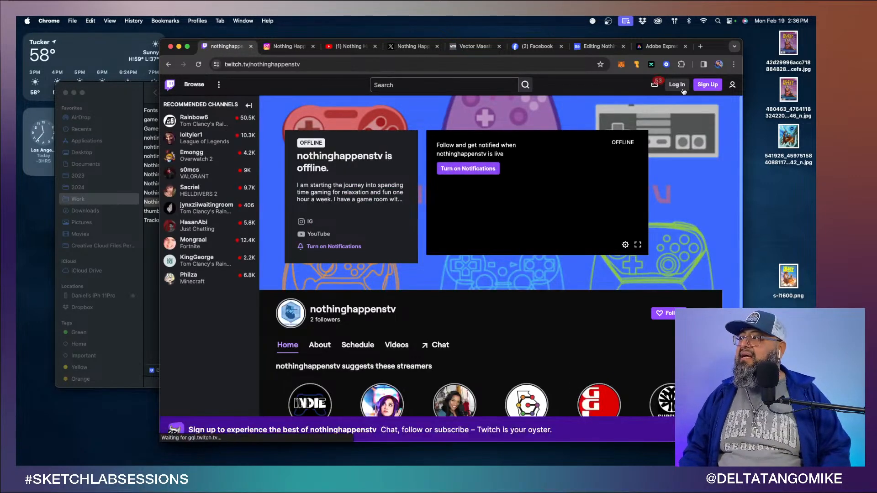
pyautogui.click(676, 85)
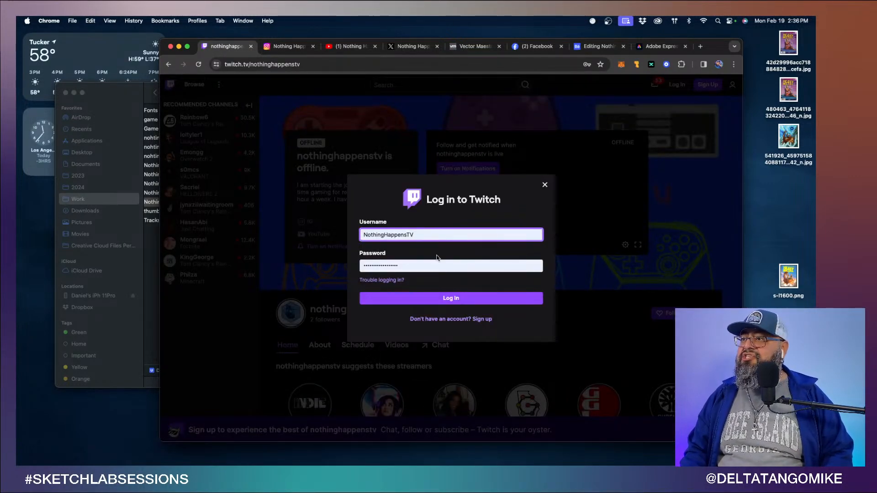
pyautogui.click(482, 302)
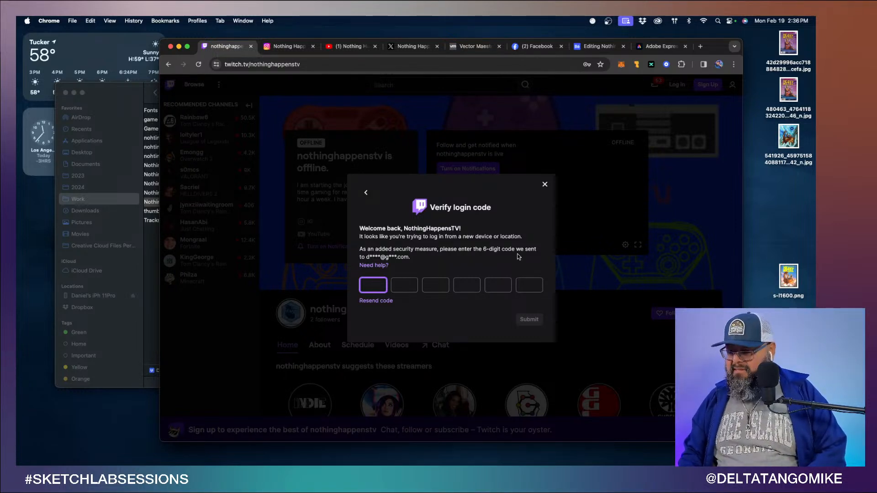
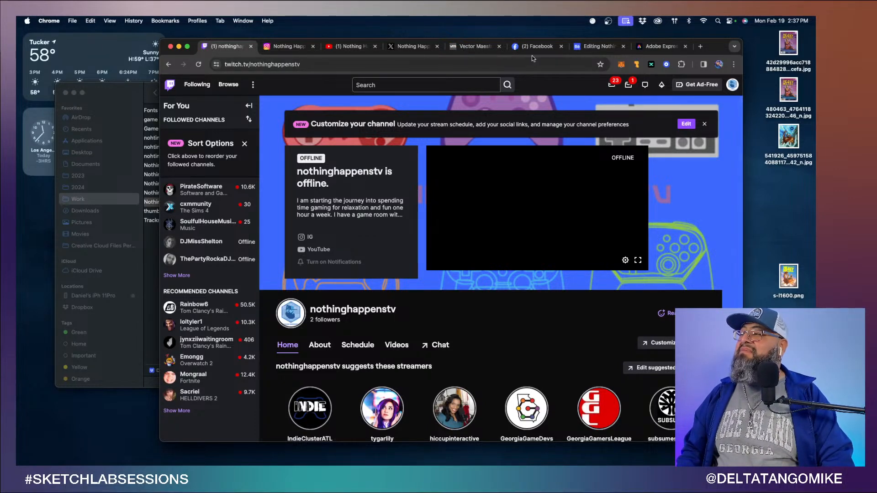
# Enlarge the logo collage on the Facebook post, then switch to the Behance editing tab
pyautogui.click(539, 46)
pyautogui.click(603, 236)
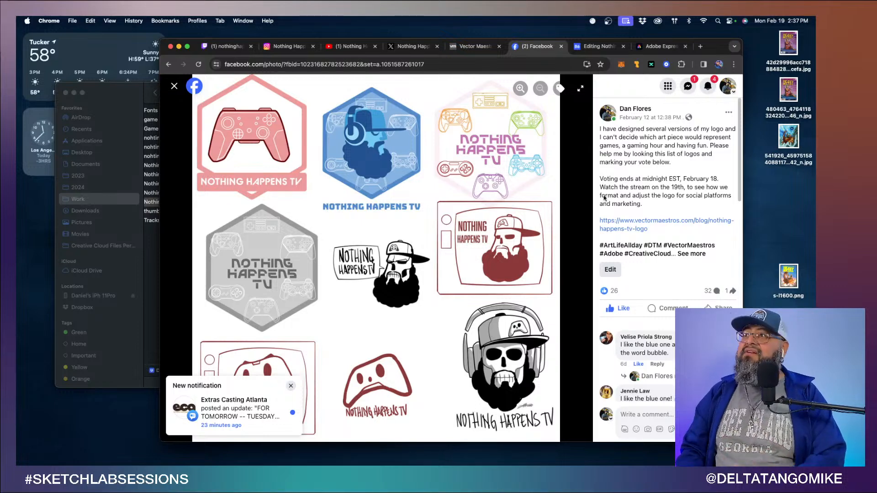
pyautogui.click(598, 46)
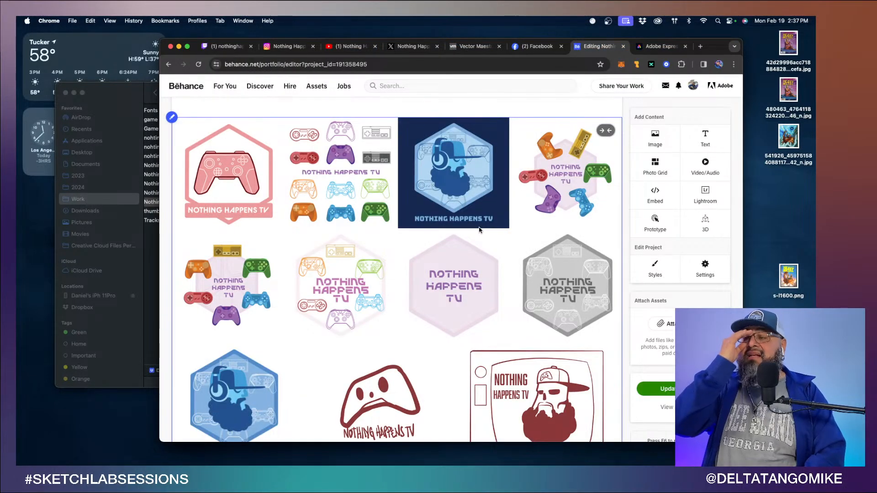
# Scroll through the Behance project's logo designs, then go back to the Twitch tab
pyautogui.scroll(-10, 479, 230)
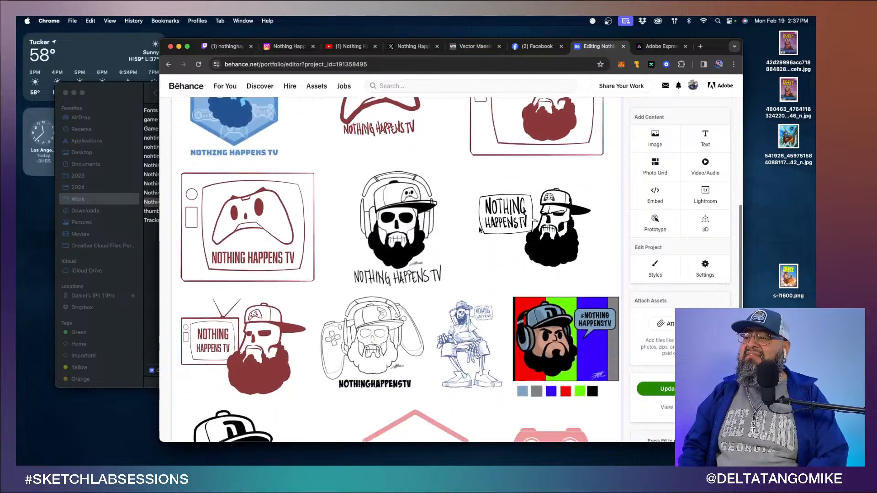
pyautogui.scroll(-5, 479, 229)
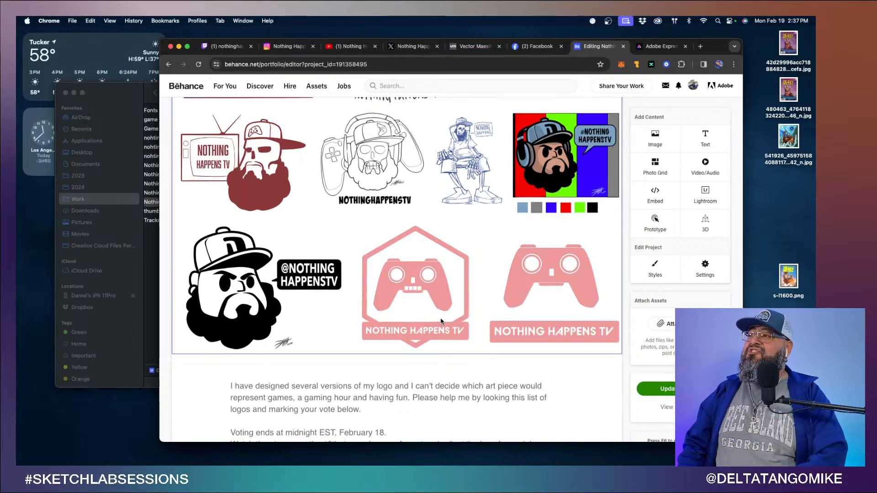
pyautogui.scroll(5, 441, 321)
pyautogui.click(226, 46)
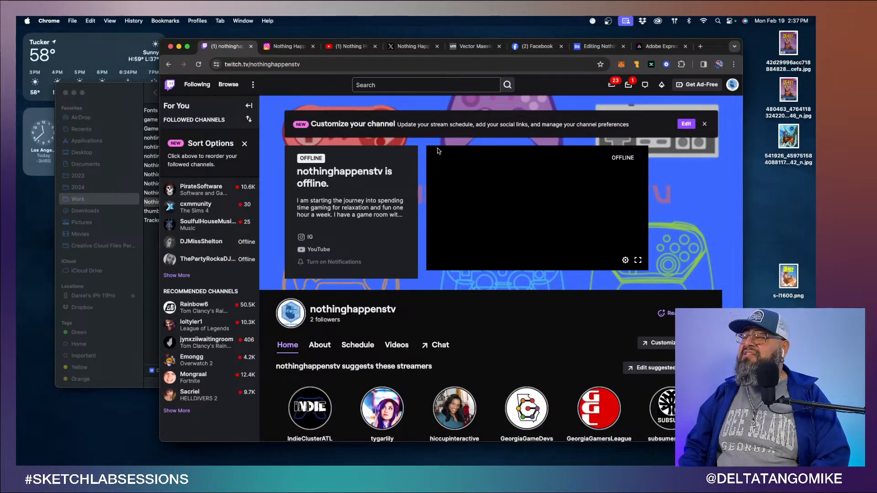
# Upload Logo-01.jpg from the Nothing Logo Beard Hat folder as the profile picture, zoomed slightly, and save
pyautogui.click(686, 125)
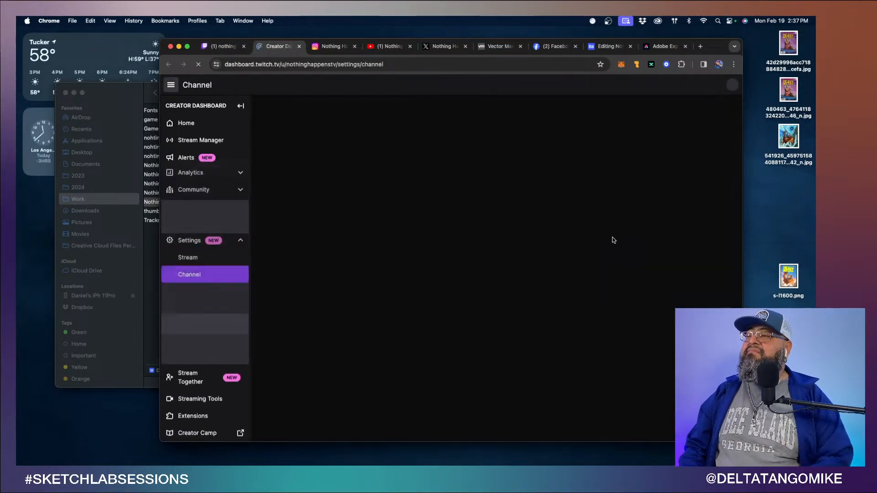
pyautogui.click(324, 120)
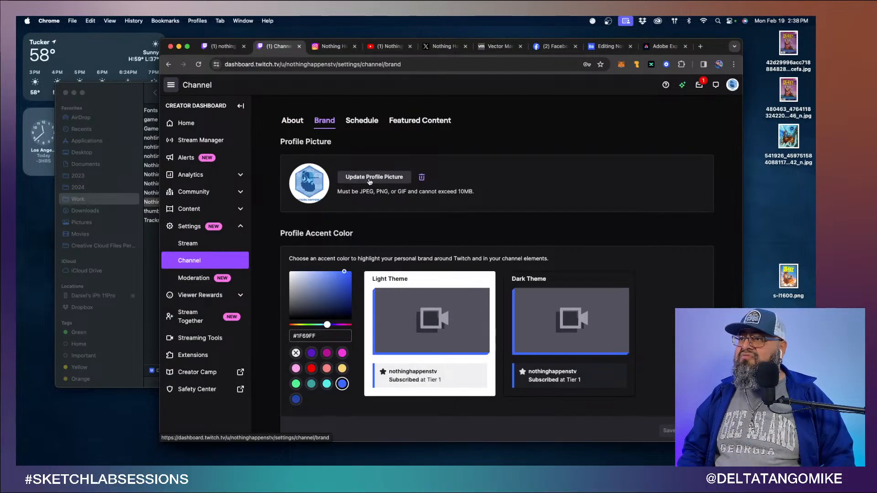
pyautogui.click(384, 177)
pyautogui.click(456, 222)
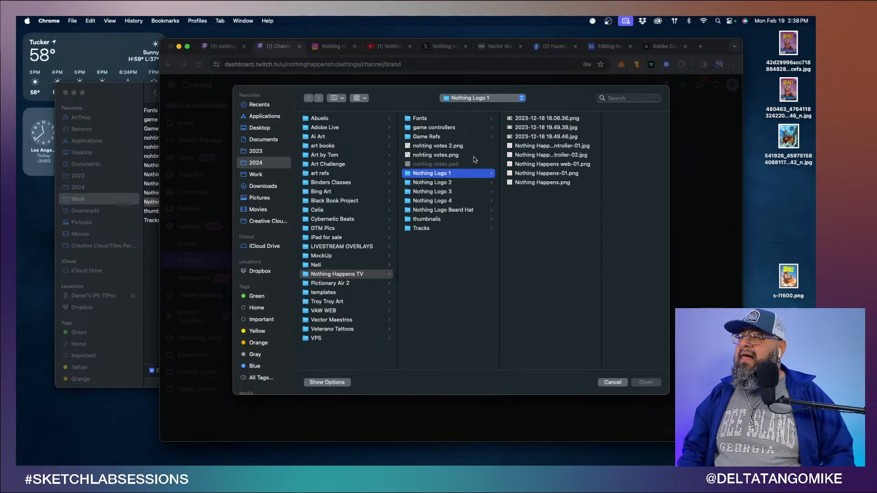
pyautogui.click(447, 211)
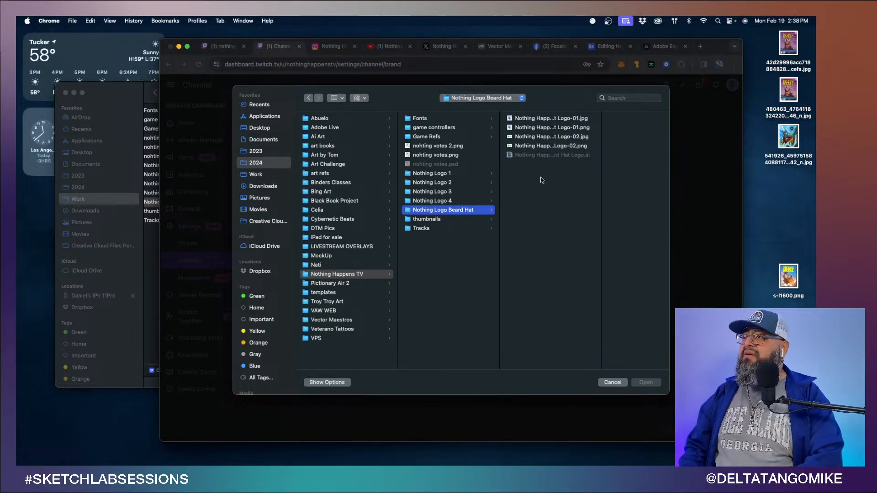
pyautogui.press('Right')
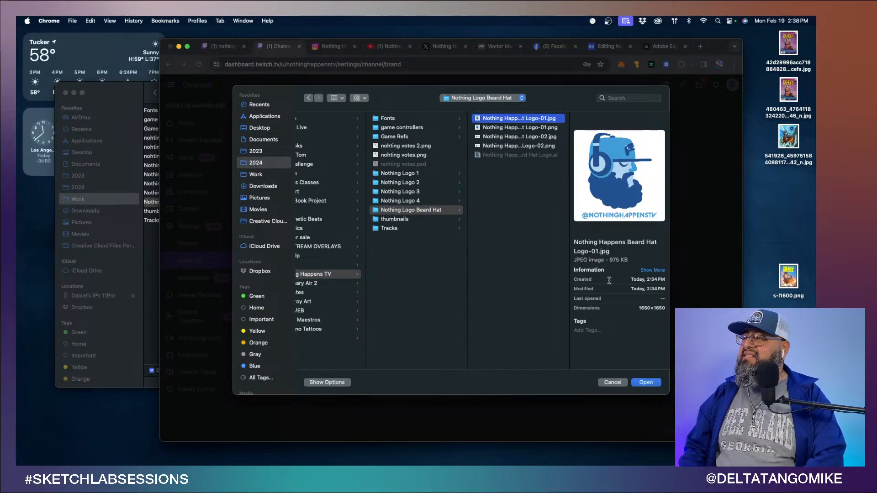
pyautogui.click(646, 383)
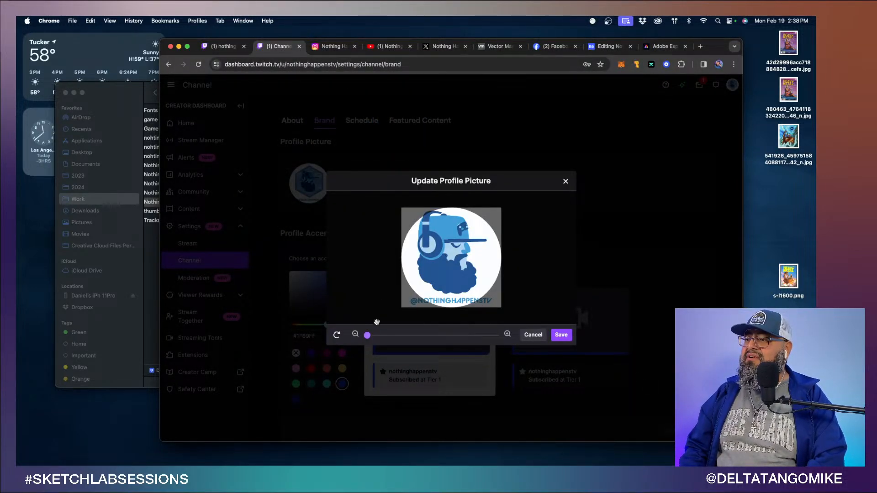
pyautogui.moveTo(367, 336); pyautogui.dragTo(374, 337)
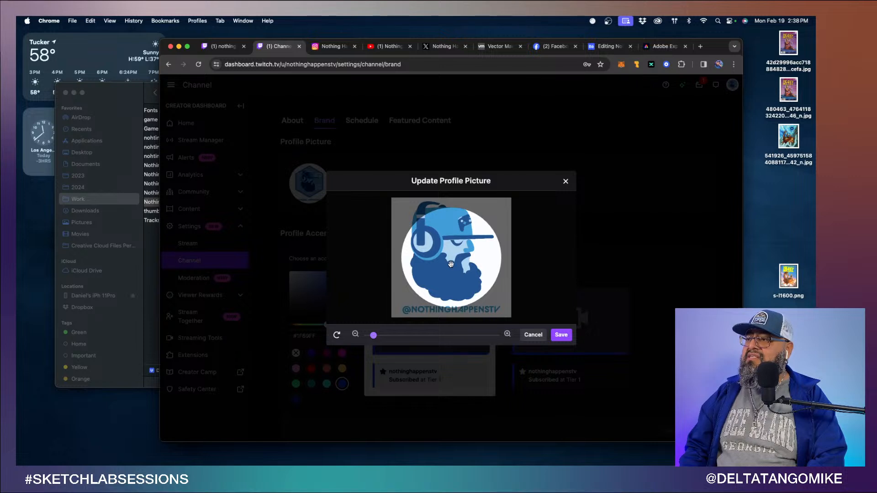
pyautogui.moveTo(451, 264); pyautogui.dragTo(453, 269)
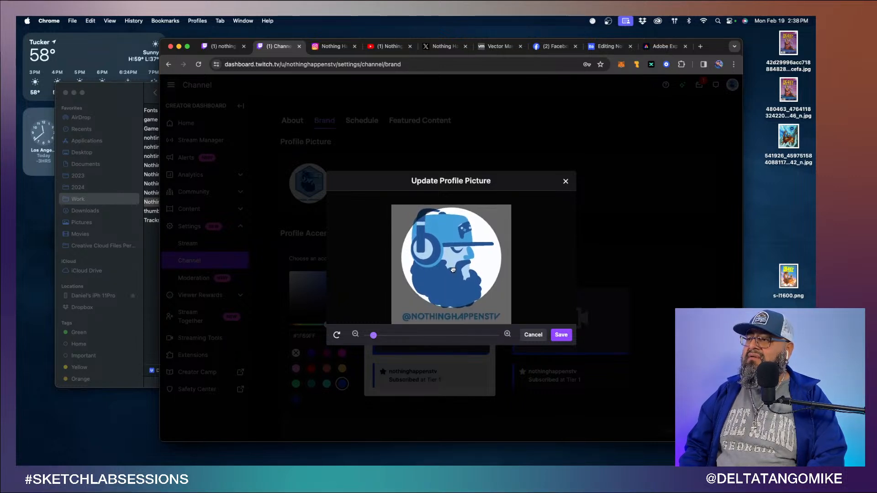
pyautogui.click(561, 335)
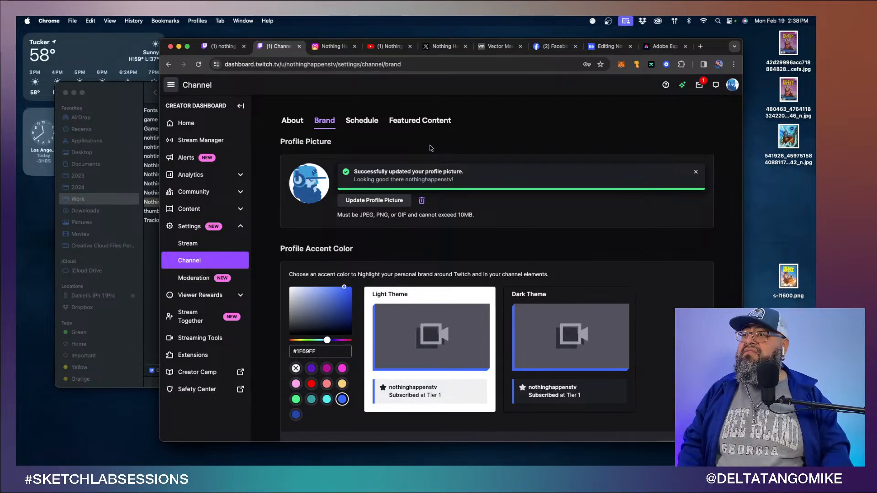
# Look over the Twitch brand settings and the notifications list
pyautogui.scroll(-3, 669, 297)
pyautogui.scroll(-3, 669, 297)
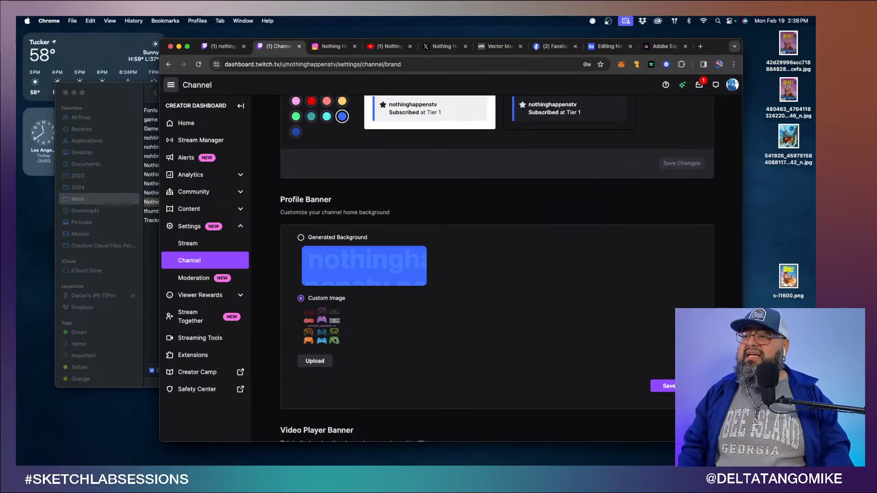
pyautogui.scroll(6, 604, 320)
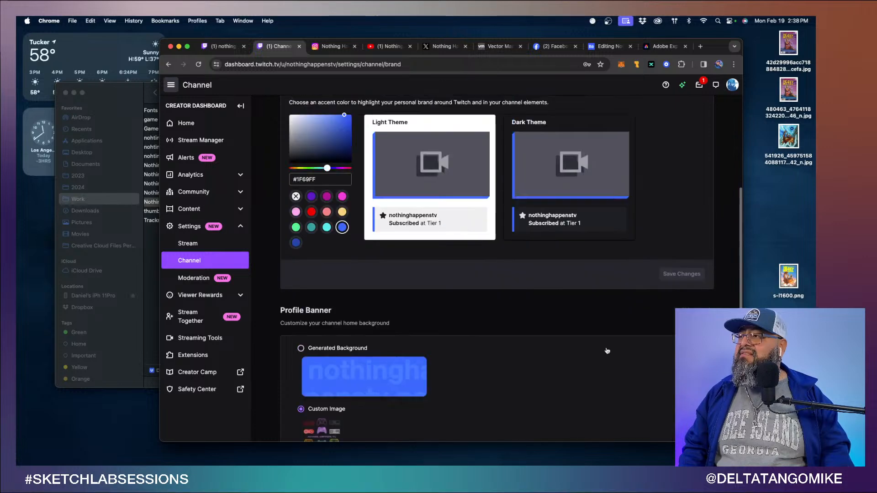
pyautogui.click(700, 86)
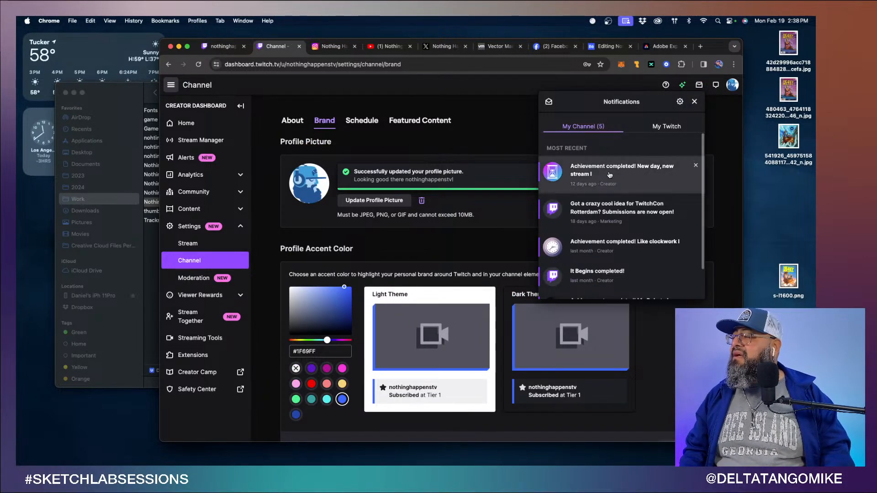
pyautogui.click(719, 151)
# Reload the public Twitch channel page to confirm the new logo avatar, then go to Instagram
pyautogui.click(223, 47)
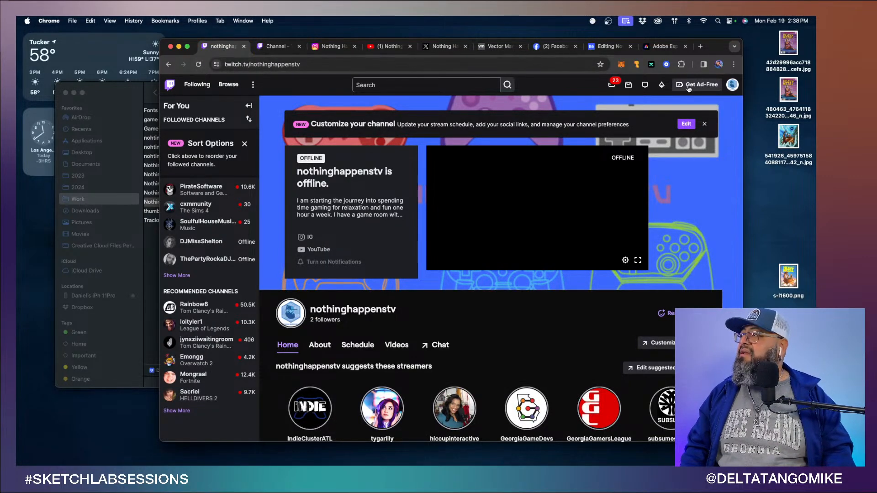
pyautogui.click(198, 64)
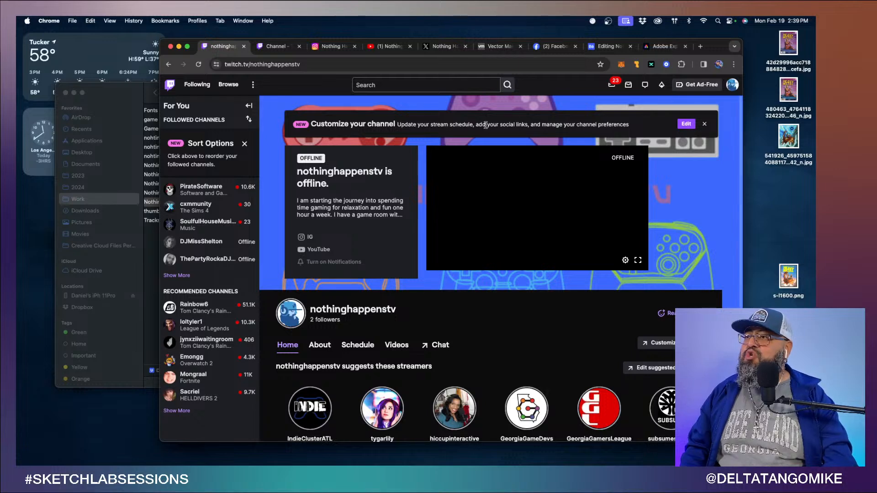
pyautogui.click(327, 46)
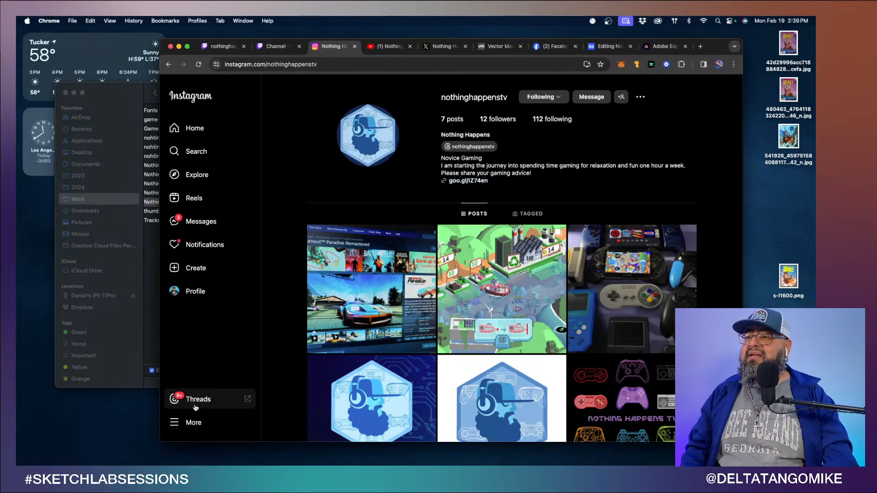
# Look through Instagram's Switch accounts list without switching, then go to the YouTube channel
pyautogui.click(196, 422)
pyautogui.click(218, 371)
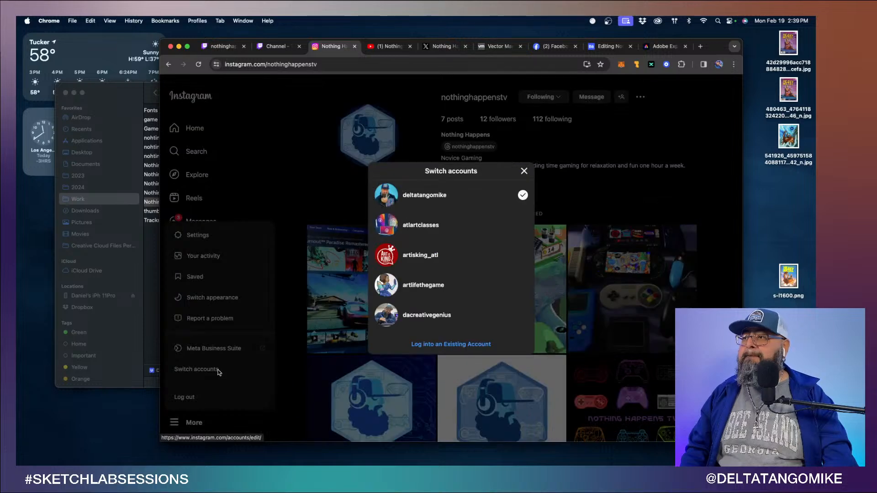
pyautogui.scroll(-1, 427, 299)
pyautogui.scroll(1, 427, 299)
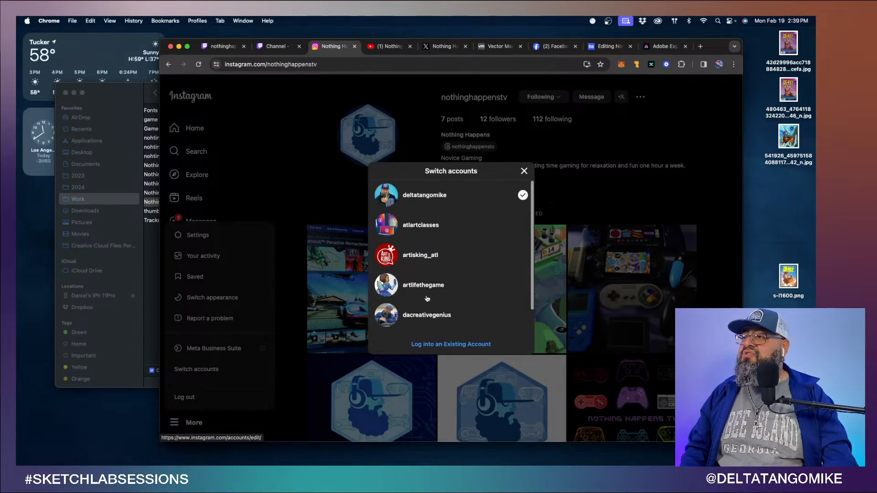
pyautogui.click(682, 185)
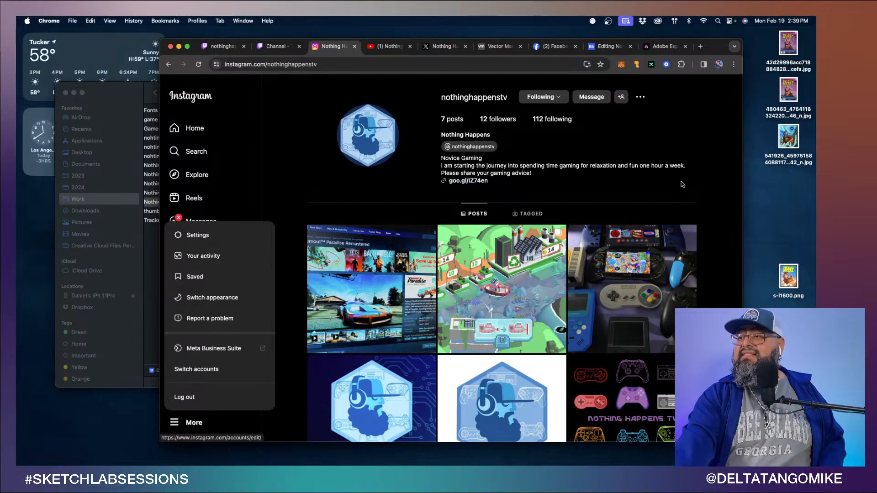
pyautogui.click(710, 145)
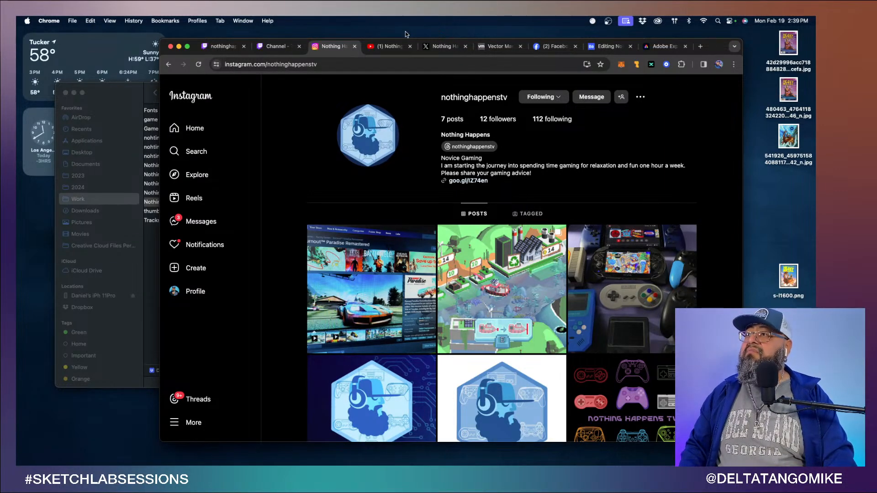
pyautogui.click(391, 47)
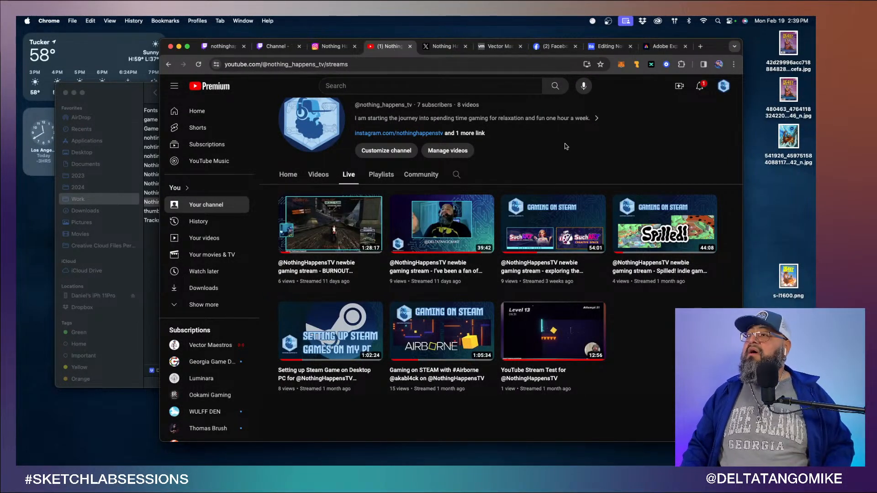
pyautogui.click(392, 151)
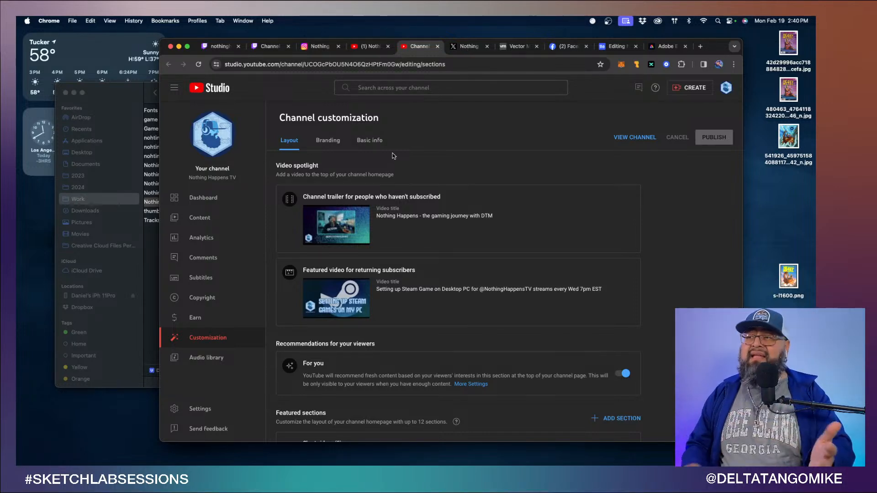
pyautogui.click(327, 146)
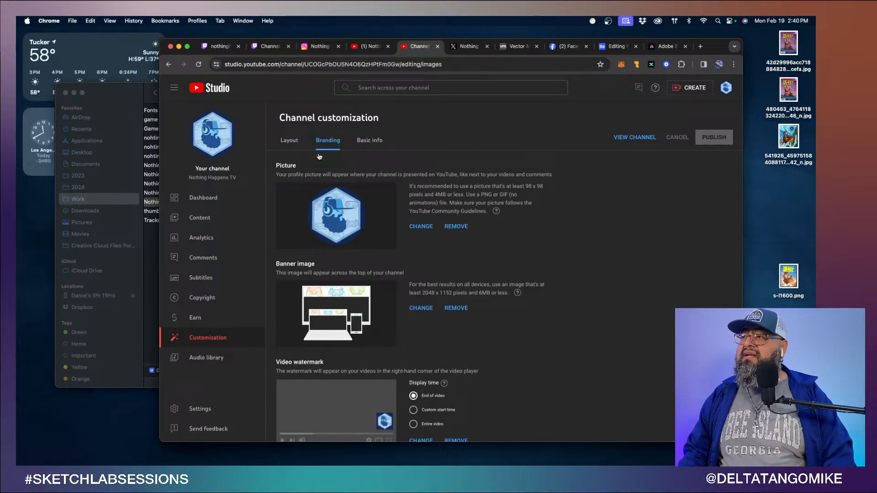
pyautogui.click(416, 227)
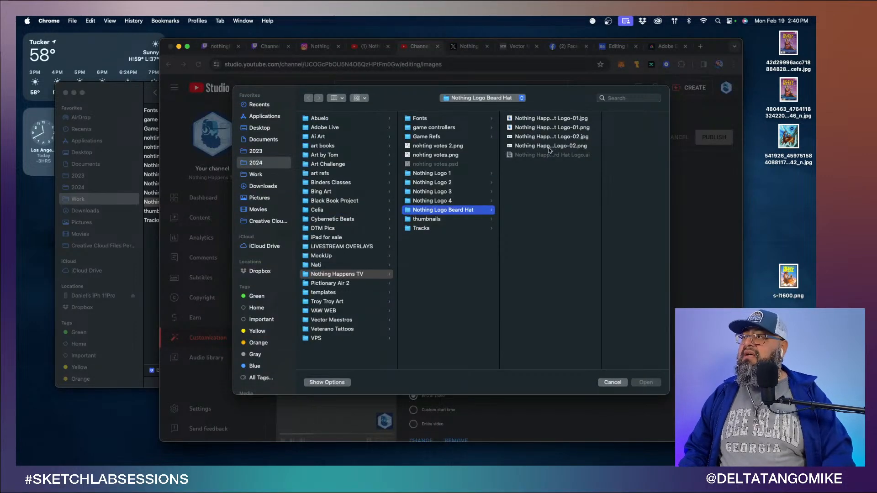
pyautogui.click(565, 119)
pyautogui.press('Return')
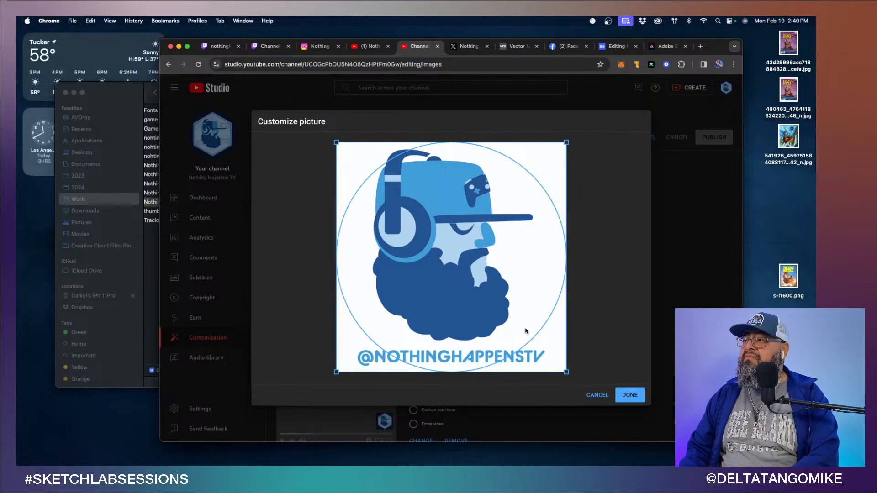
pyautogui.moveTo(566, 372); pyautogui.dragTo(540, 348)
pyautogui.moveTo(466, 293); pyautogui.dragTo(474, 293)
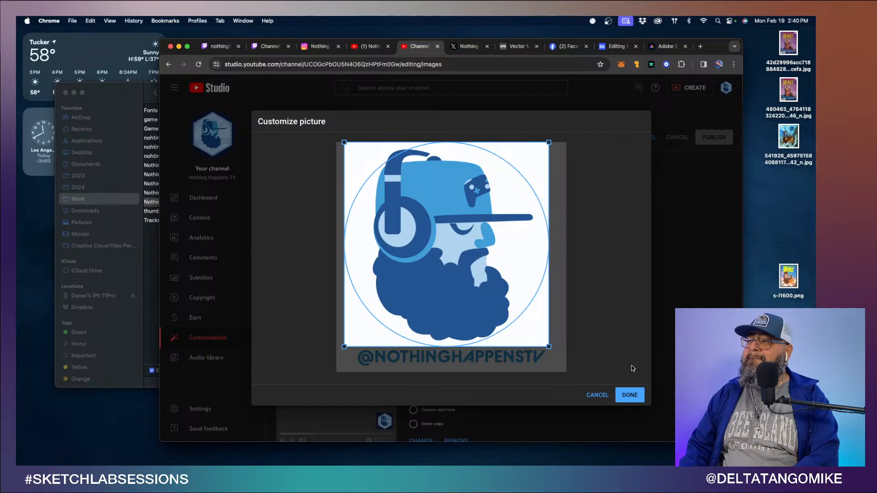
pyautogui.click(630, 396)
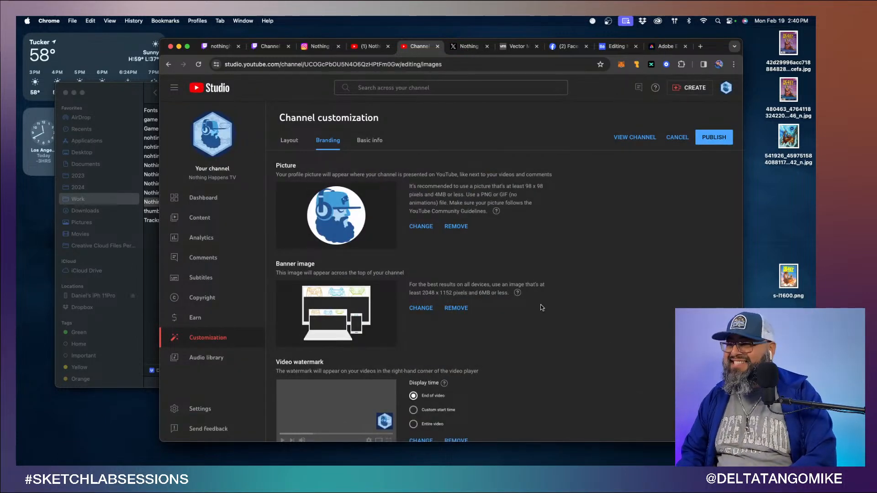
pyautogui.scroll(-1, 538, 320)
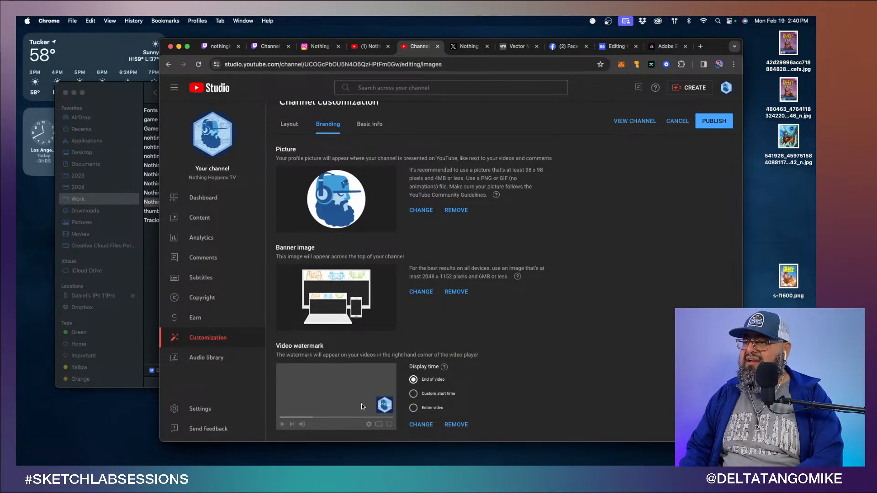
# Set the Logo-01 PNG as the video watermark, publish the branding changes, and reload Studio
pyautogui.click(421, 425)
pyautogui.click(558, 137)
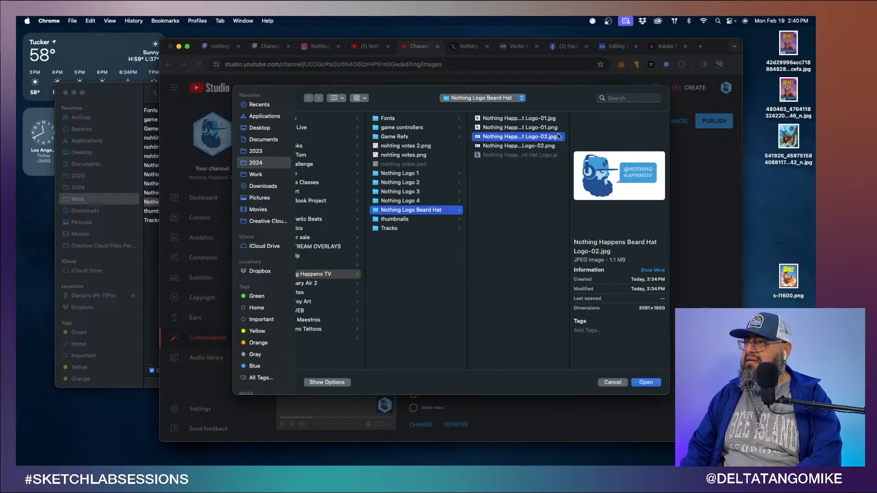
pyautogui.press('Up')
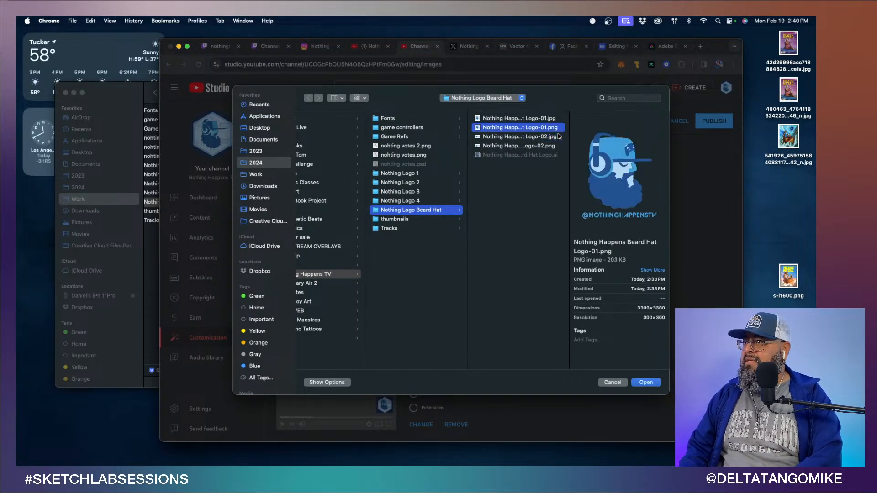
pyautogui.click(645, 382)
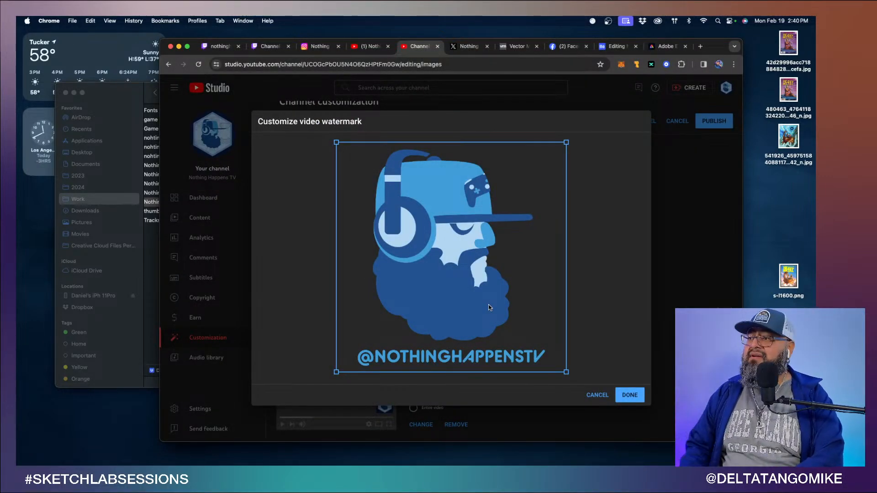
pyautogui.click(623, 396)
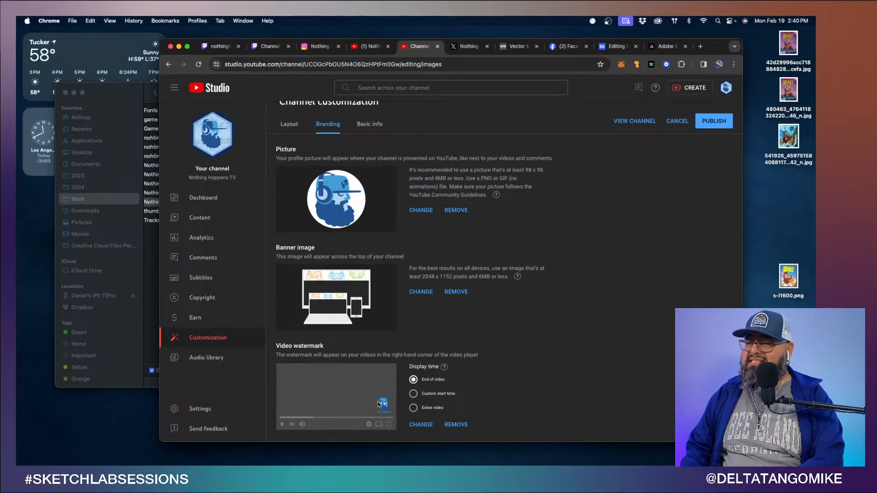
pyautogui.click(711, 121)
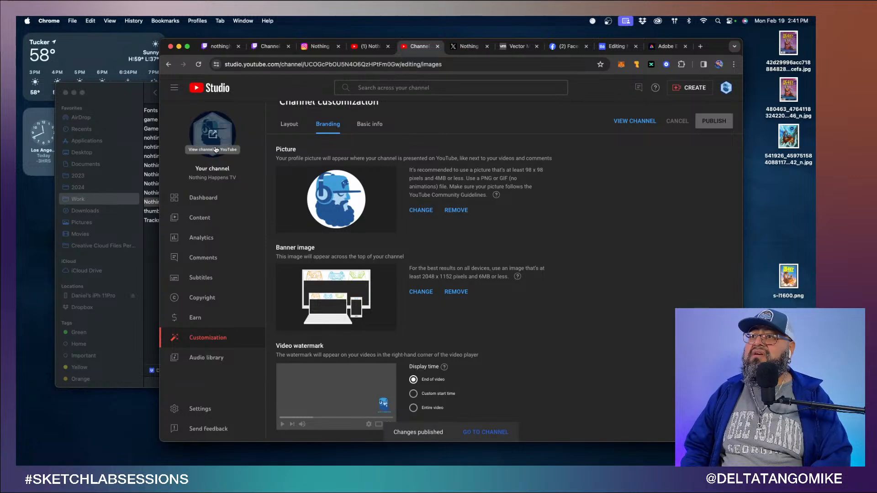
pyautogui.click(198, 64)
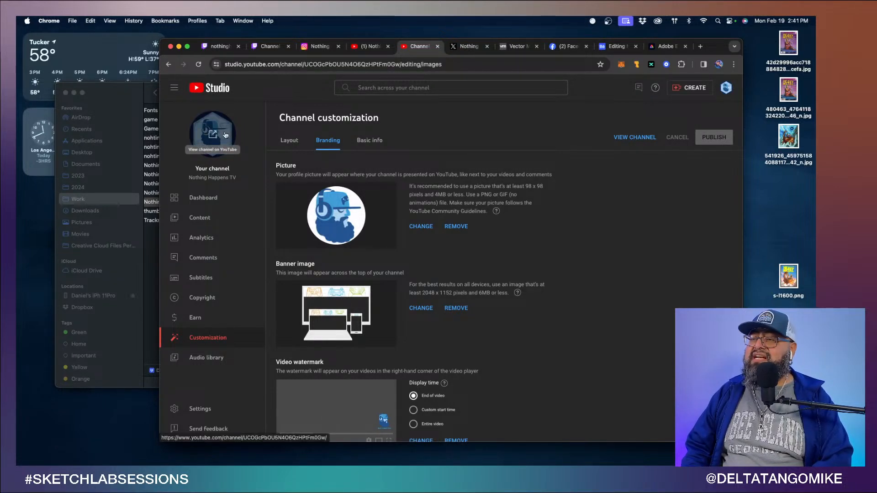
# Review the Basic info settings, then reload the public YouTube channel page to check the avatar
pyautogui.click(357, 140)
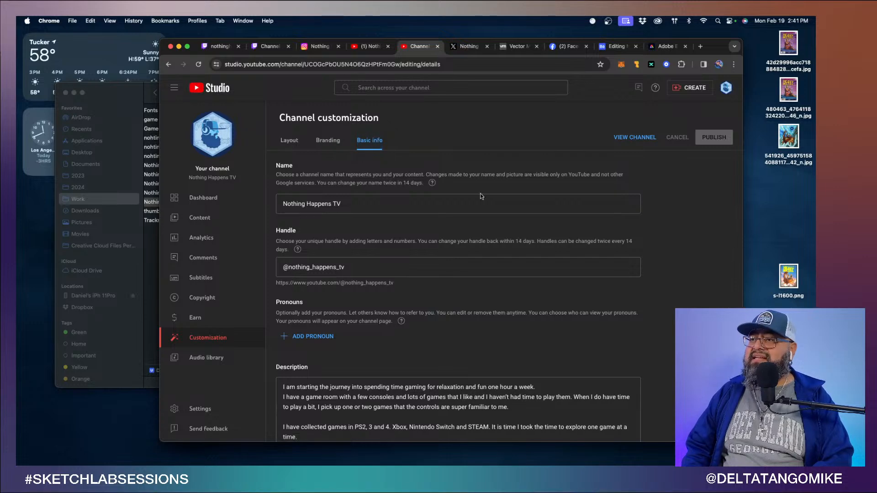
pyautogui.scroll(-1, 512, 258)
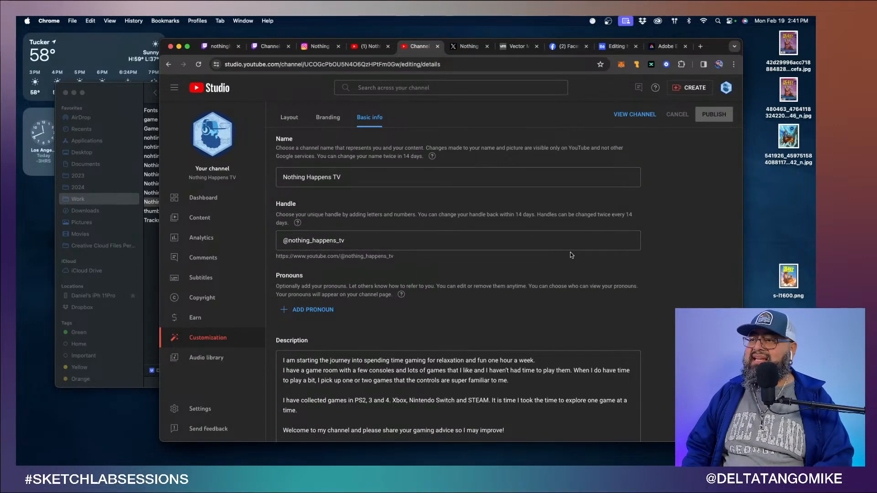
pyautogui.scroll(-3, 659, 289)
pyautogui.scroll(2, 659, 289)
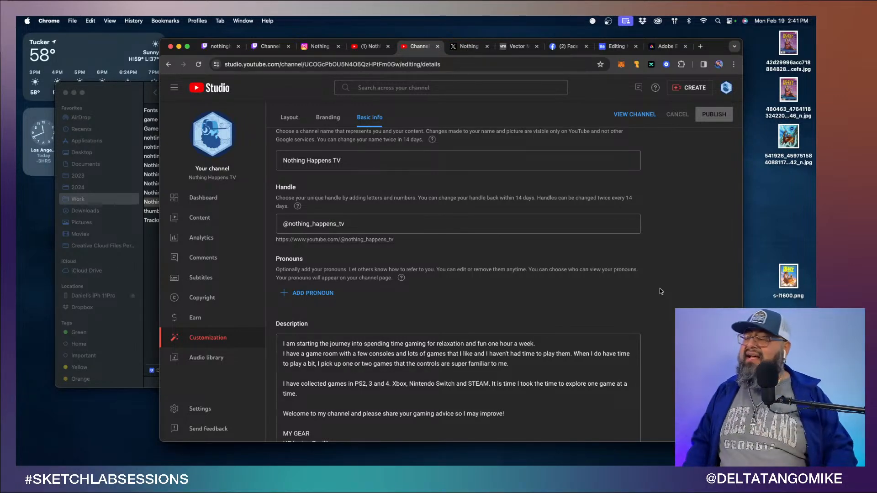
pyautogui.scroll(-5, 660, 290)
pyautogui.scroll(-10, 660, 291)
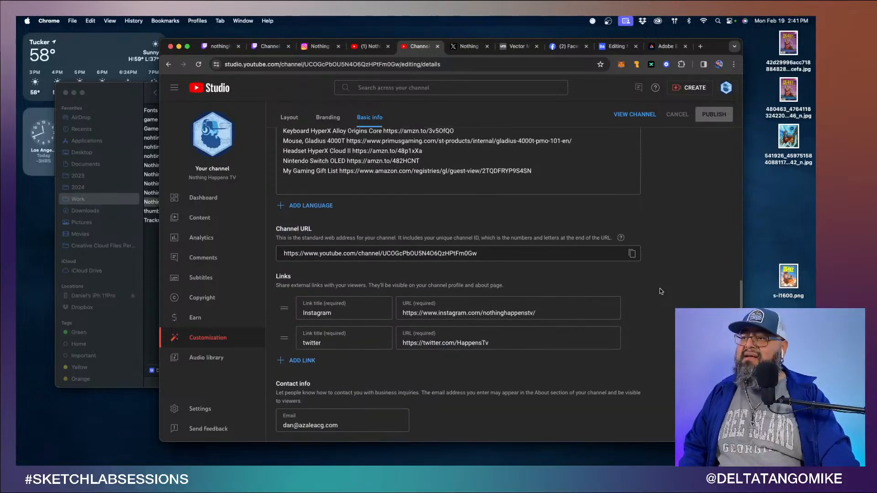
pyautogui.click(367, 48)
pyautogui.click(198, 64)
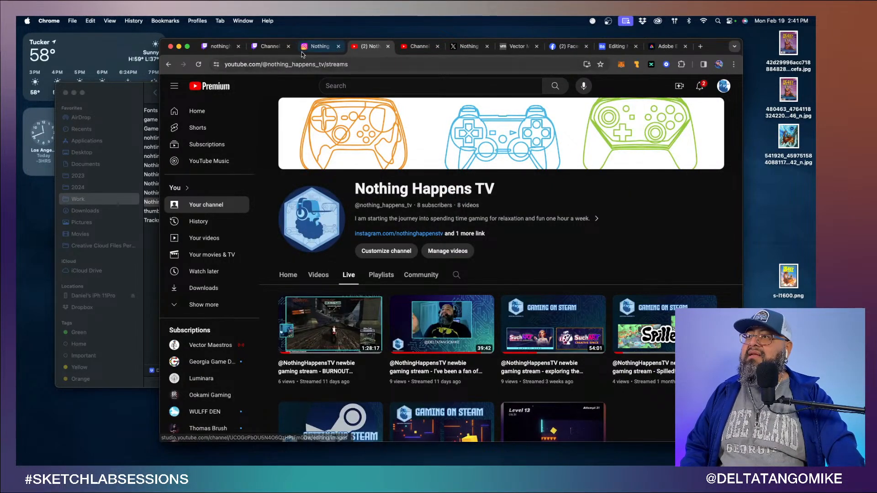
# Reopen the public channel from Studio, pause the channel trailer, and move to the X profile
pyautogui.click(399, 48)
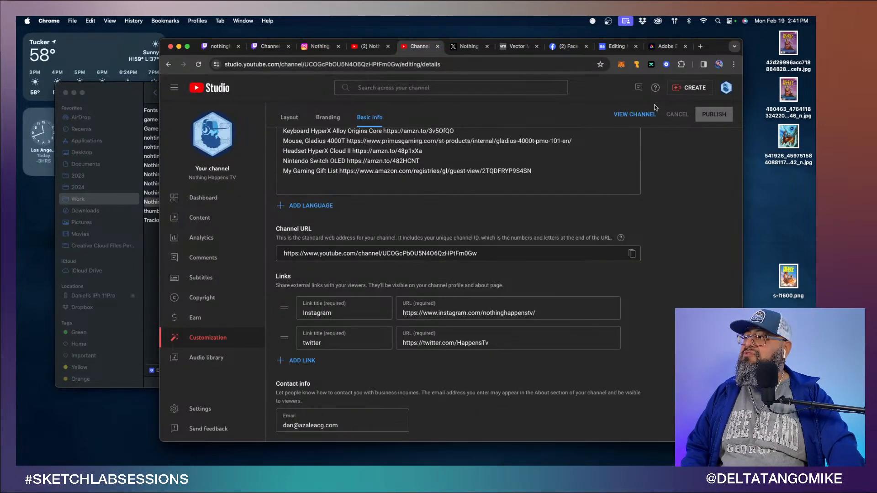
pyautogui.click(649, 116)
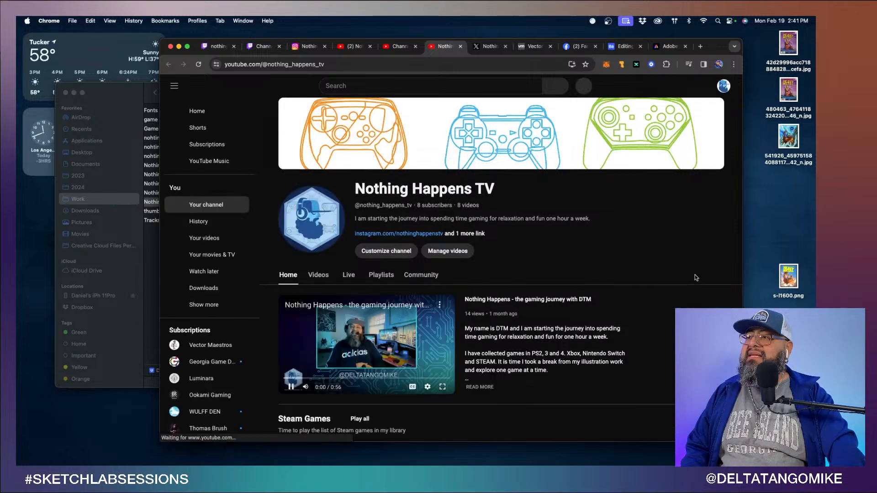
pyautogui.click(291, 387)
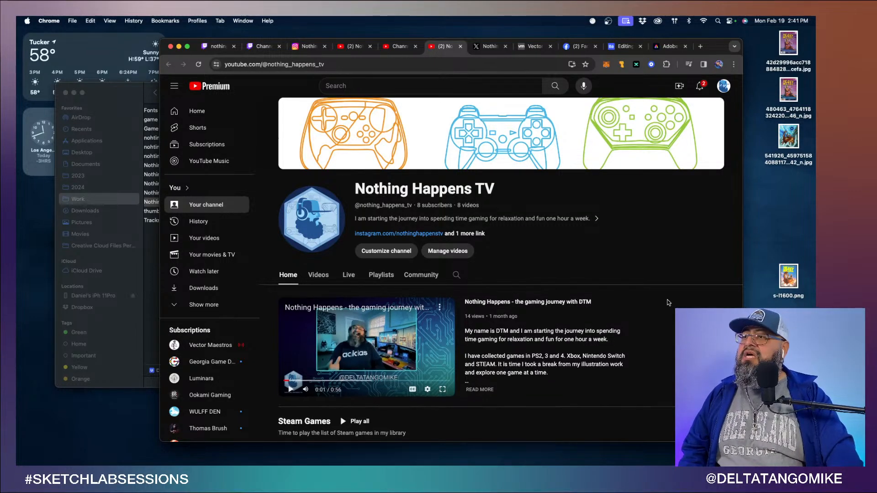
pyautogui.scroll(-4, 668, 303)
pyautogui.scroll(4, 668, 303)
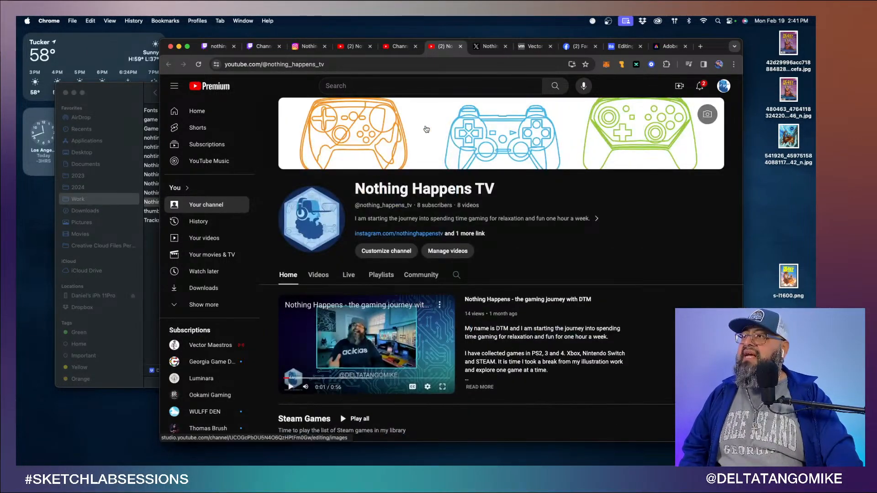
pyautogui.click(484, 48)
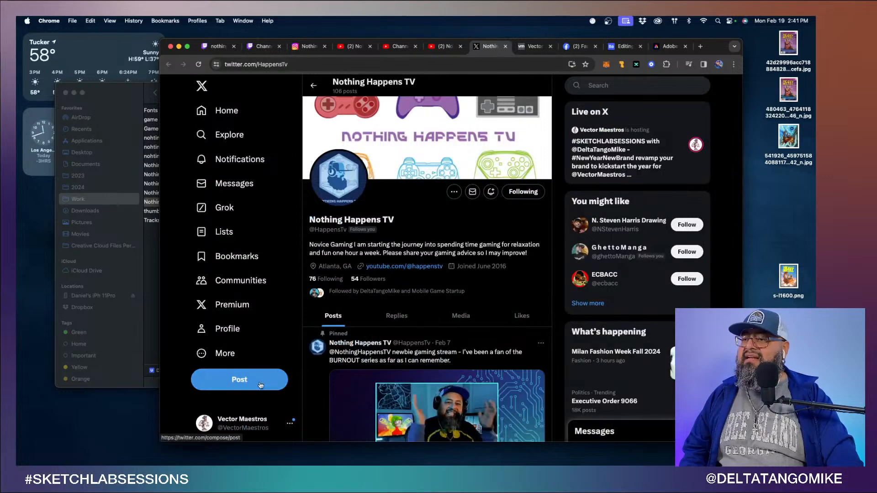
# Review the signed-in X accounts under Manage accounts, then return to the Instagram profile
pyautogui.click(259, 427)
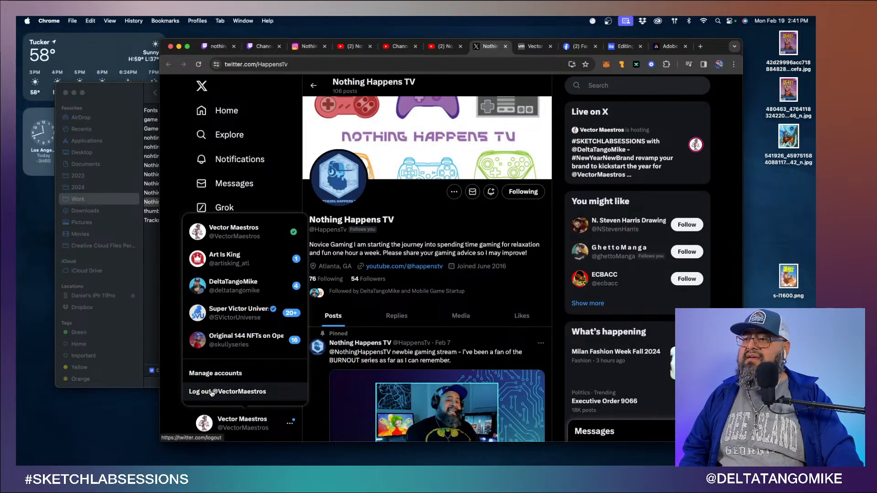
pyautogui.click(219, 376)
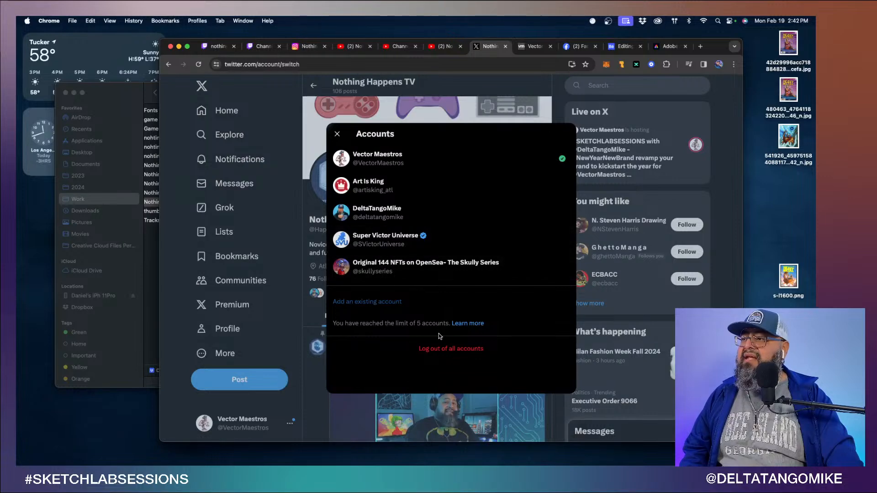
pyautogui.click(612, 314)
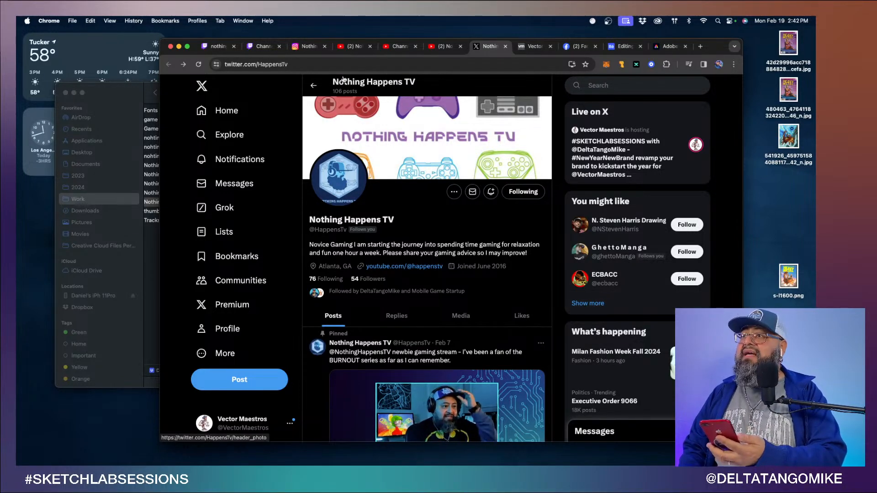
pyautogui.click(309, 48)
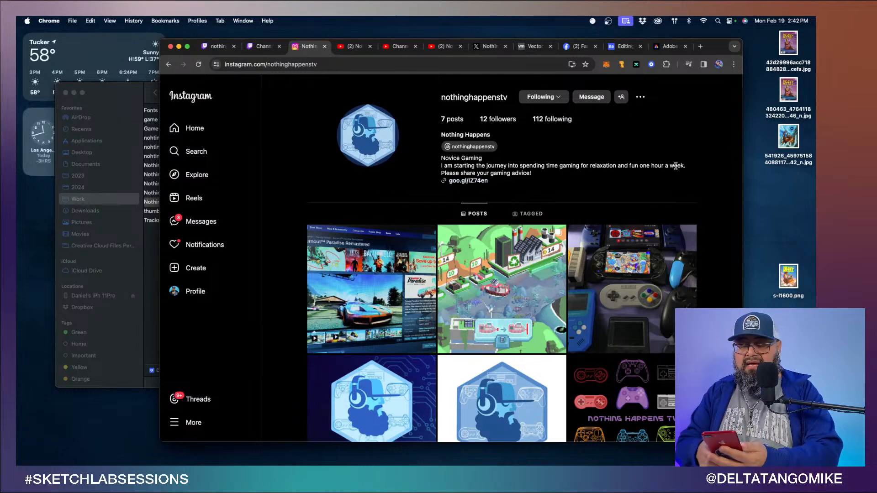
# Check Dropbox's recent sync activity and bring the Nothing Logo Beard Hat folder forward
pyautogui.click(642, 21)
pyautogui.click(128, 88)
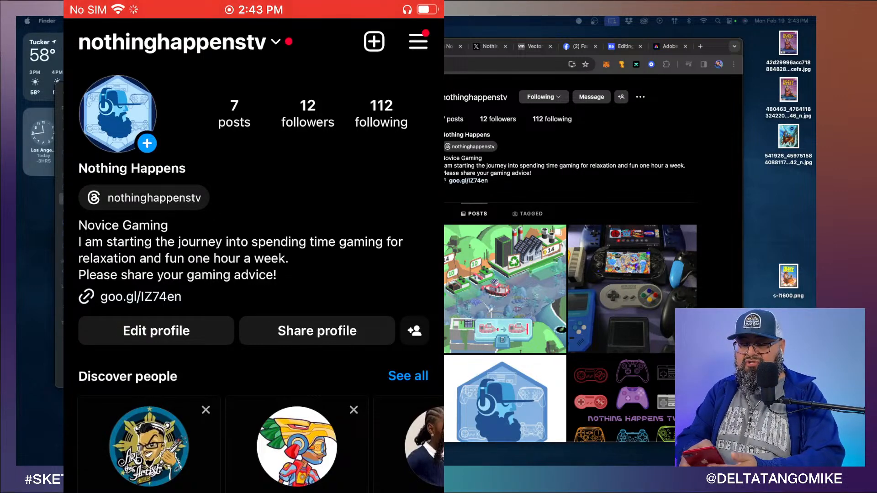
# Save the bearded headphone logo image from Dropbox onto the iPhone
pyautogui.click(156, 331)
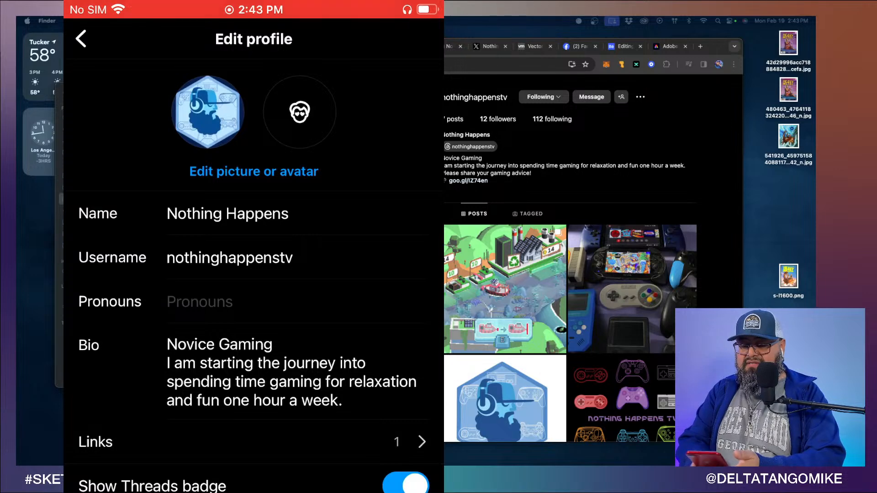
pyautogui.press('Home')
pyautogui.press('Home')
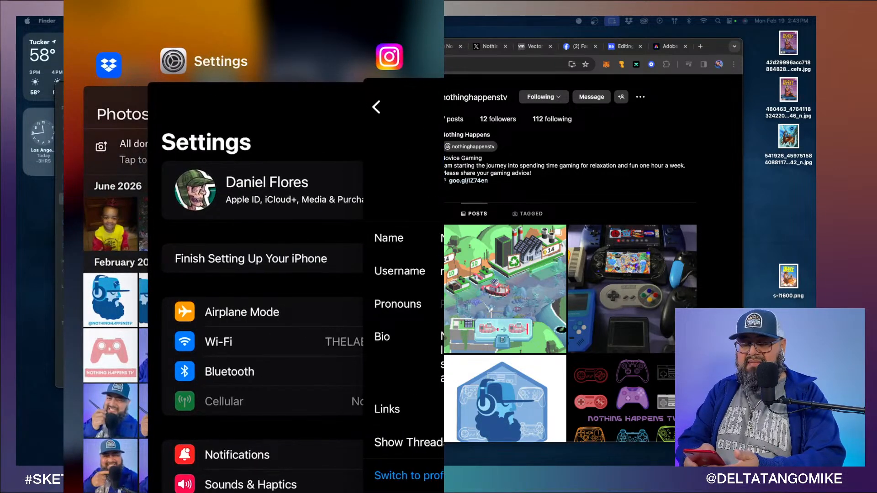
pyautogui.click(115, 283)
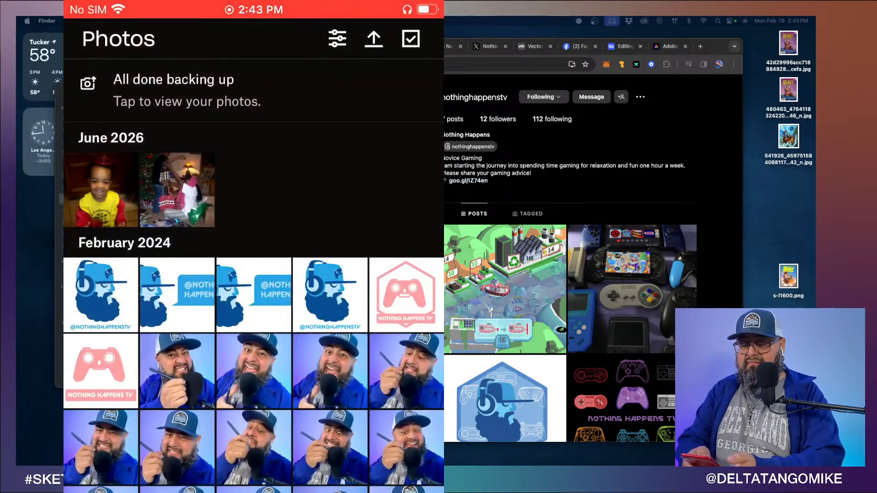
pyautogui.click(100, 295)
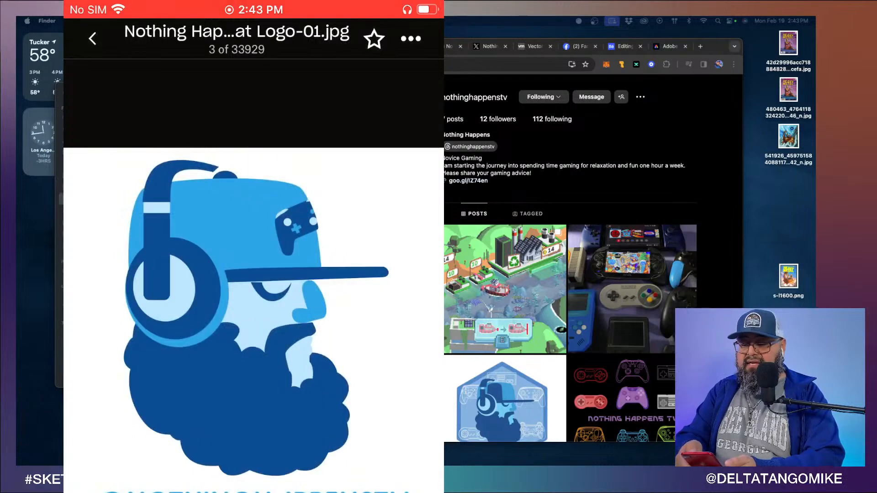
pyautogui.click(411, 38)
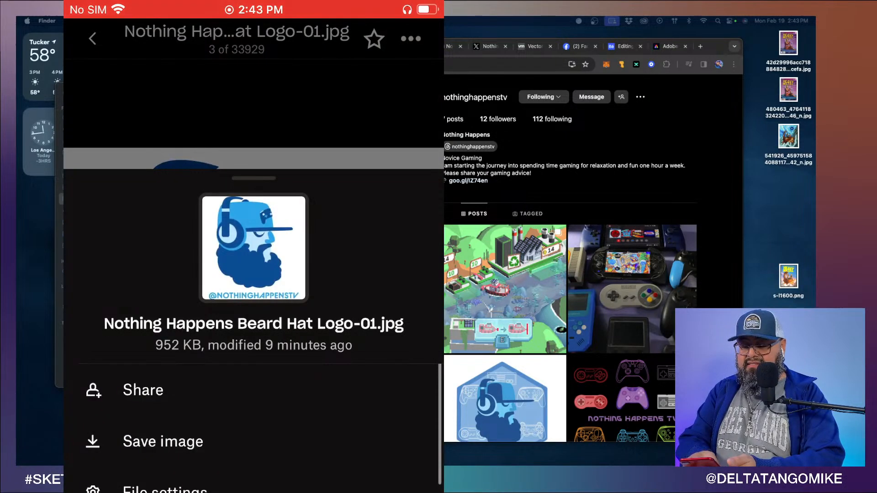
pyautogui.click(165, 440)
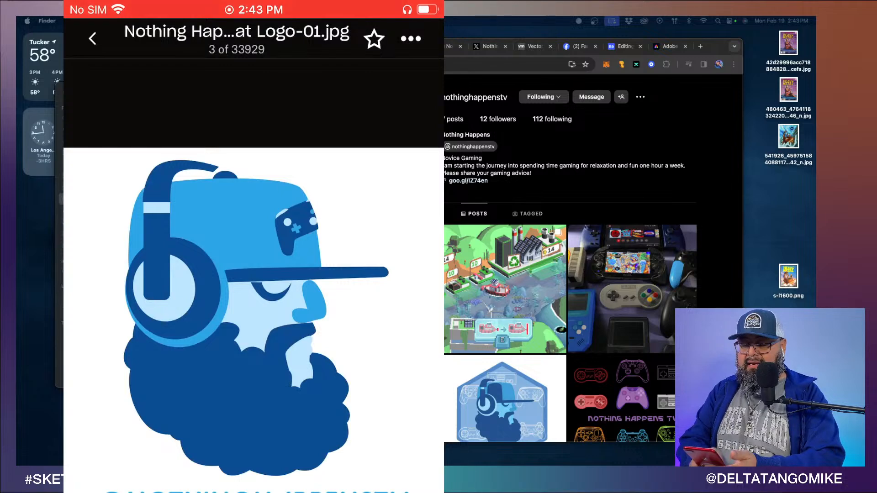
# Set the saved logo from the library as the Instagram profile picture, then go to the home screen
pyautogui.press('Home')
pyautogui.press('Home')
pyautogui.click(254, 264)
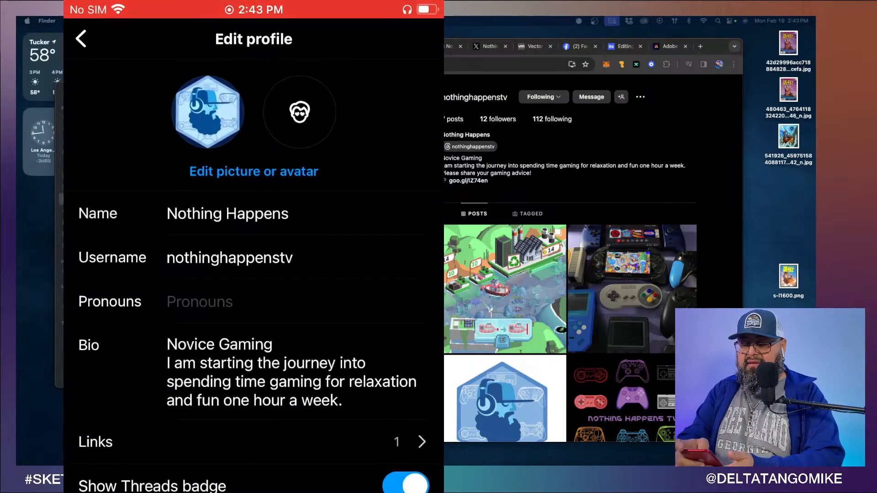
pyautogui.click(253, 172)
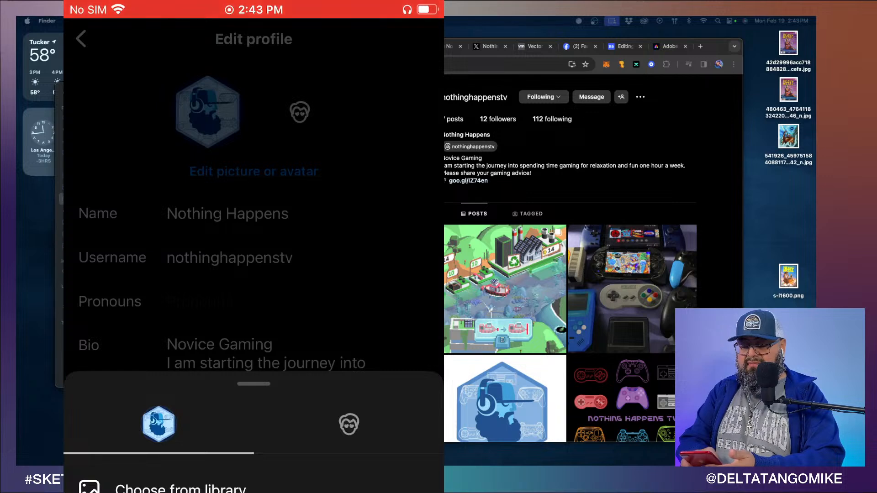
pyautogui.click(180, 487)
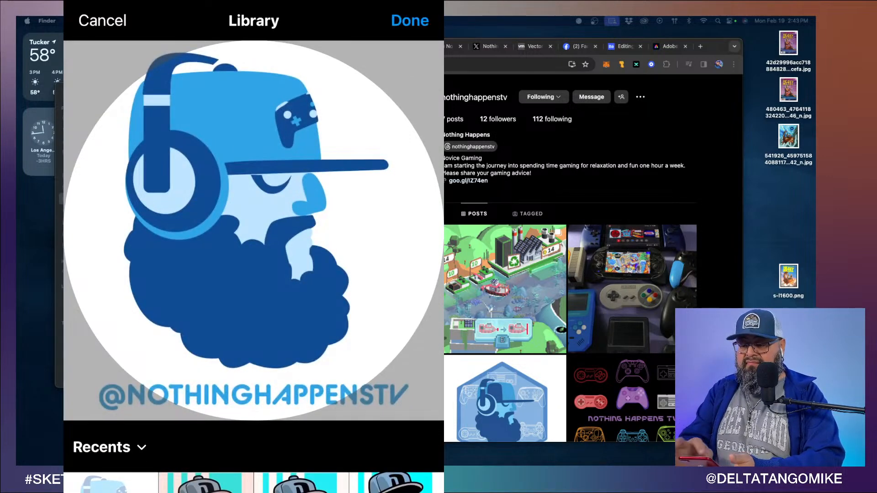
pyautogui.scroll(3, 254, 231)
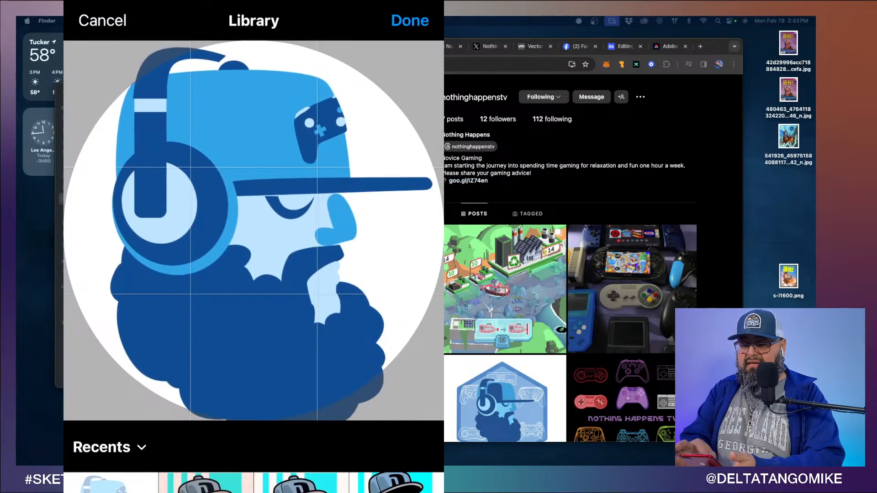
pyautogui.scroll(-1, 254, 230)
pyautogui.click(410, 21)
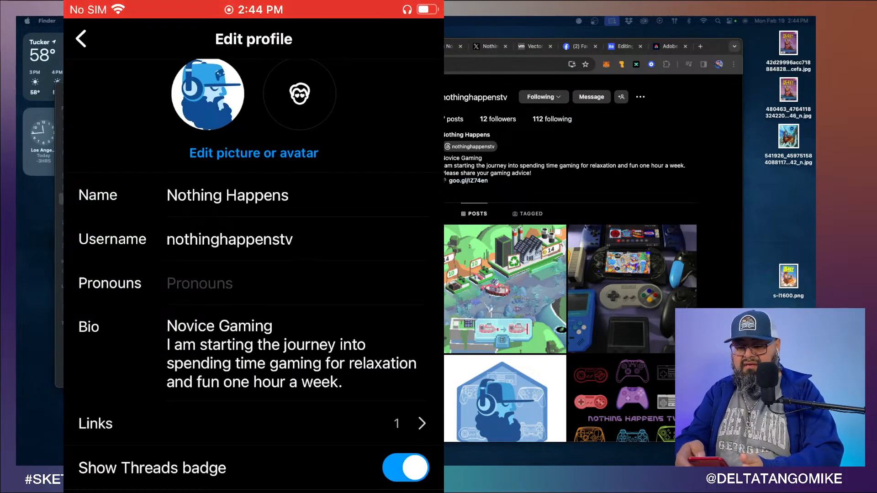
pyautogui.click(81, 38)
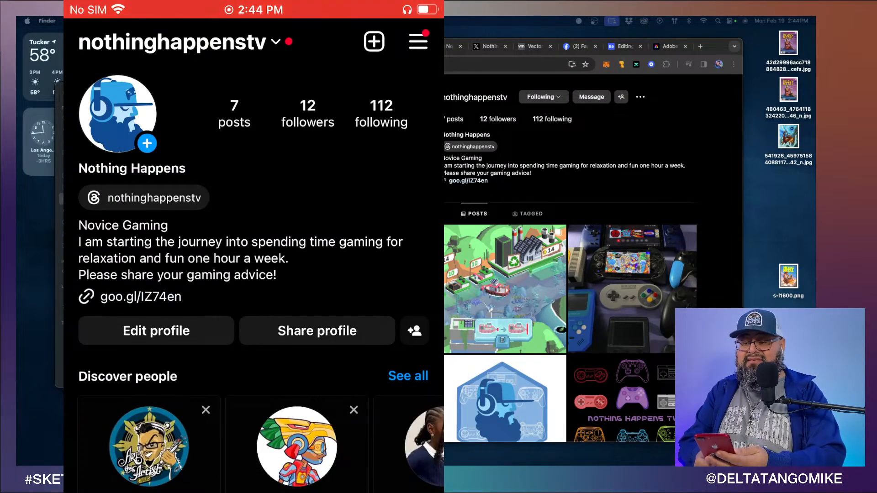
pyautogui.press('Home')
pyautogui.press('Home')
pyautogui.press('Home')
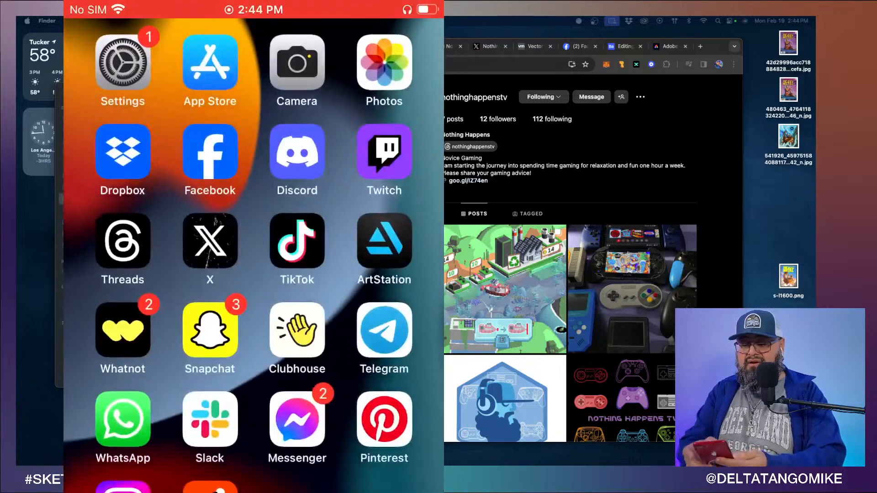
# Open the Nothing Happens TV profile editor in the X app on the iPhone
pyautogui.click(210, 241)
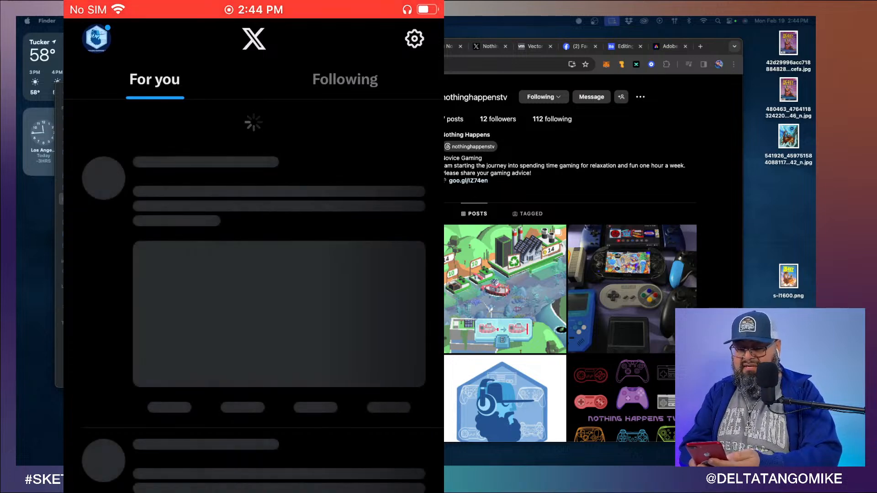
pyautogui.click(96, 38)
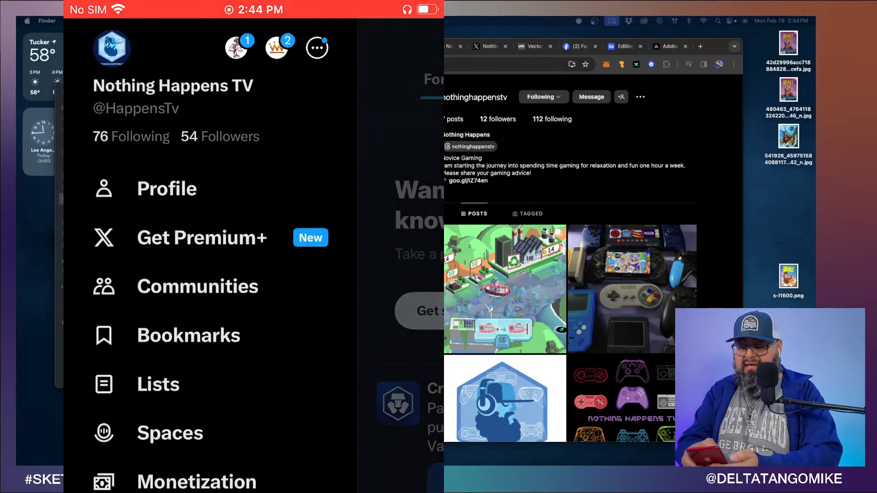
pyautogui.click(167, 188)
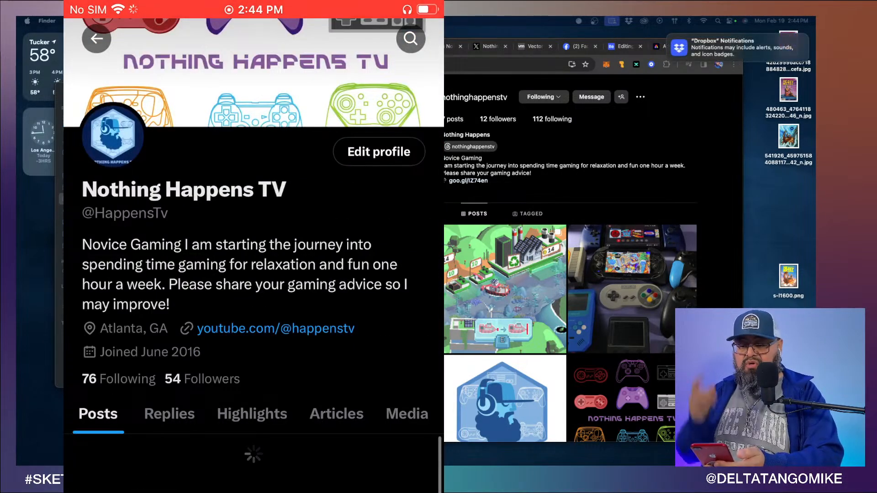
pyautogui.click(379, 152)
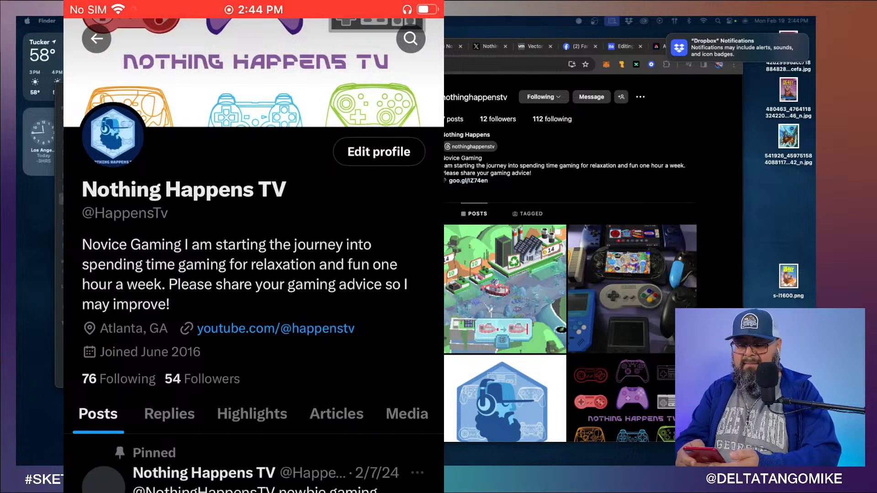
# Crop the blue bearded logo as the new avatar, save the profile, and skip announcing it
pyautogui.click(116, 218)
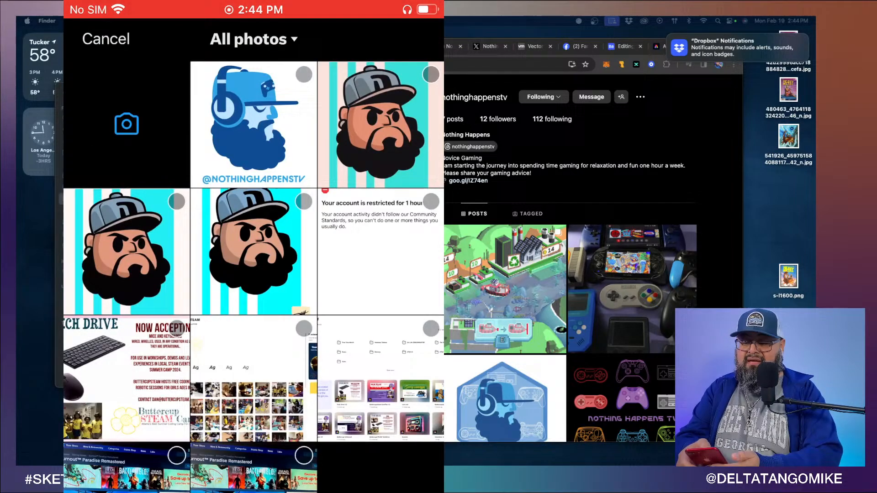
pyautogui.click(253, 124)
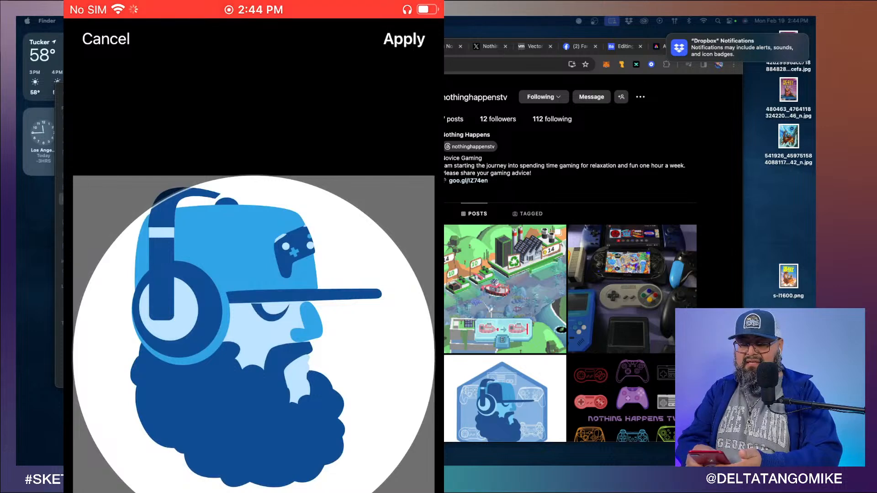
pyautogui.scroll(2, 256, 351)
pyautogui.moveTo(256, 333); pyautogui.dragTo(263, 358)
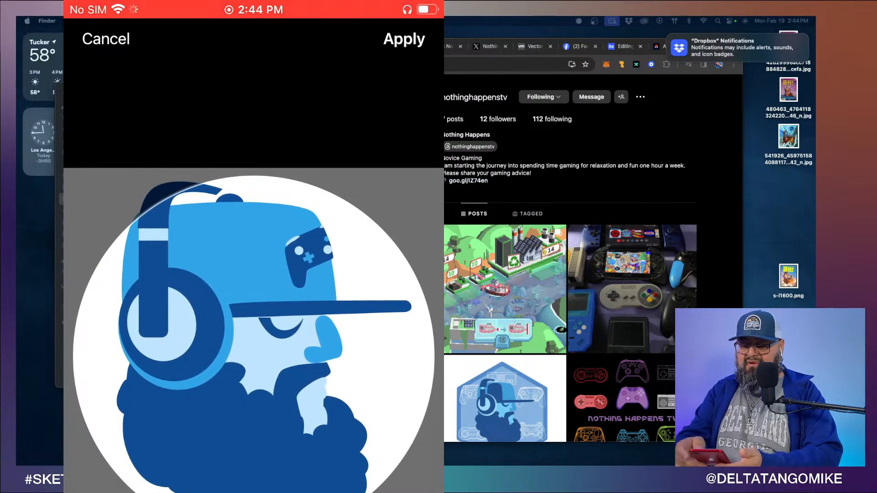
pyautogui.click(403, 39)
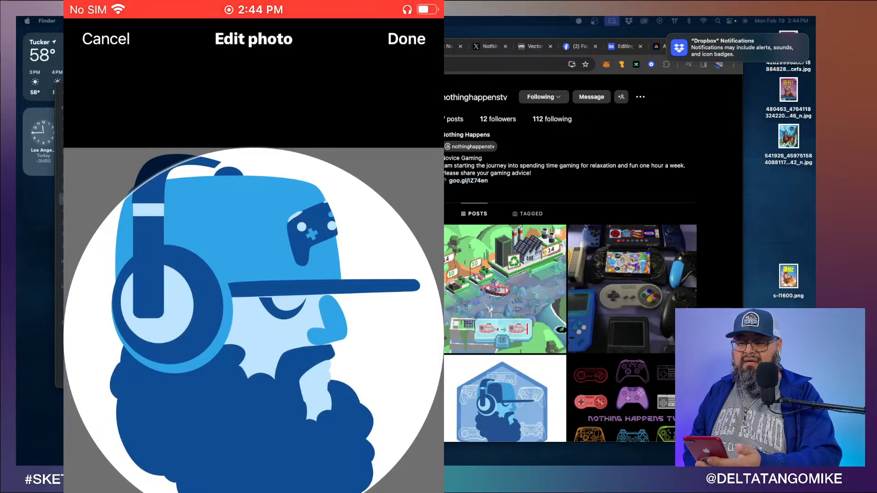
pyautogui.click(406, 39)
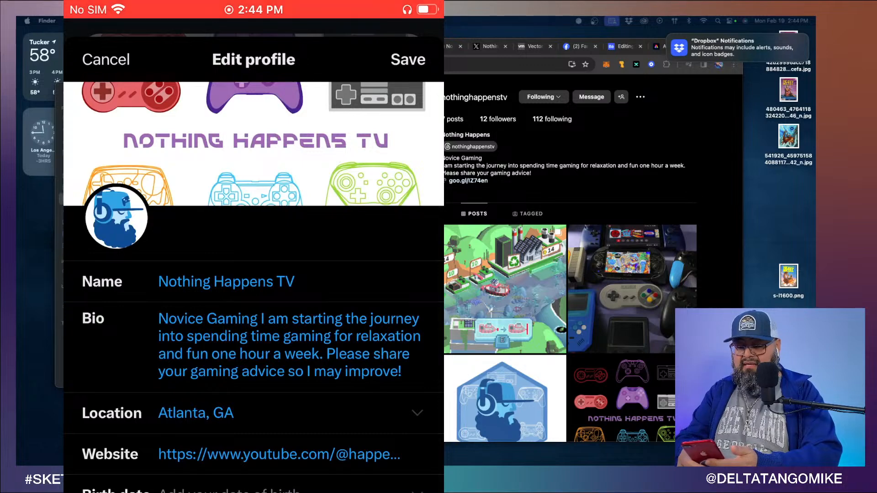
pyautogui.click(408, 59)
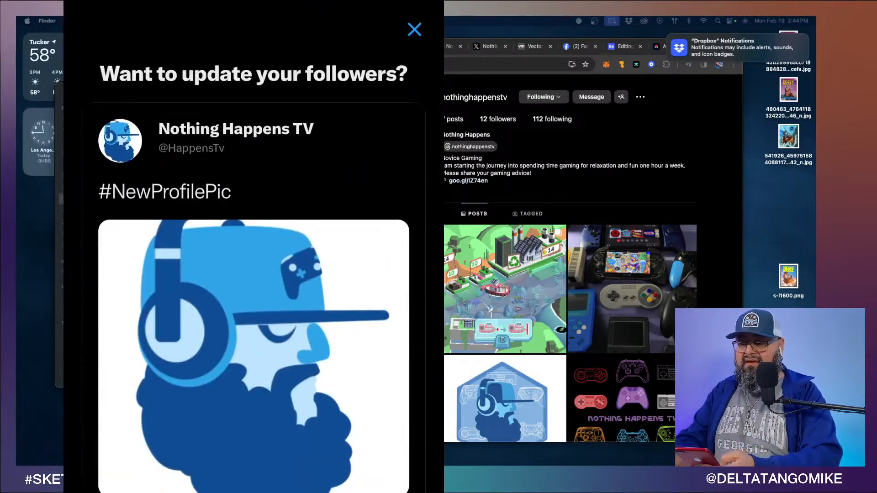
pyautogui.click(414, 29)
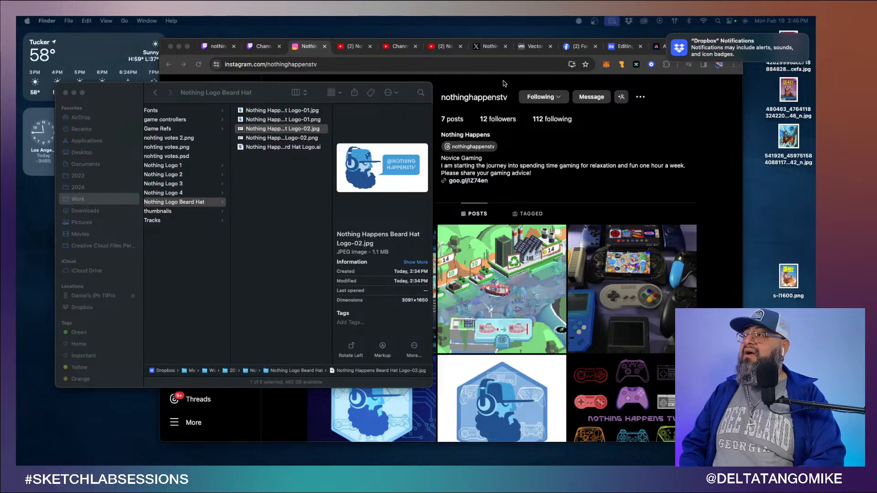
# Reload the Instagram profile in Chrome to show the round bearded avatar, then move to X
pyautogui.click(681, 119)
pyautogui.click(199, 64)
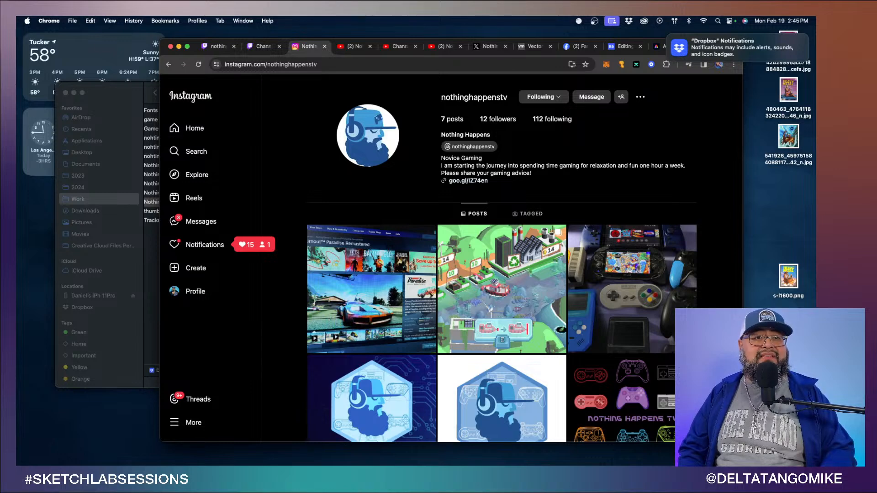
pyautogui.click(17, 149)
pyautogui.scroll(-5, 503, 297)
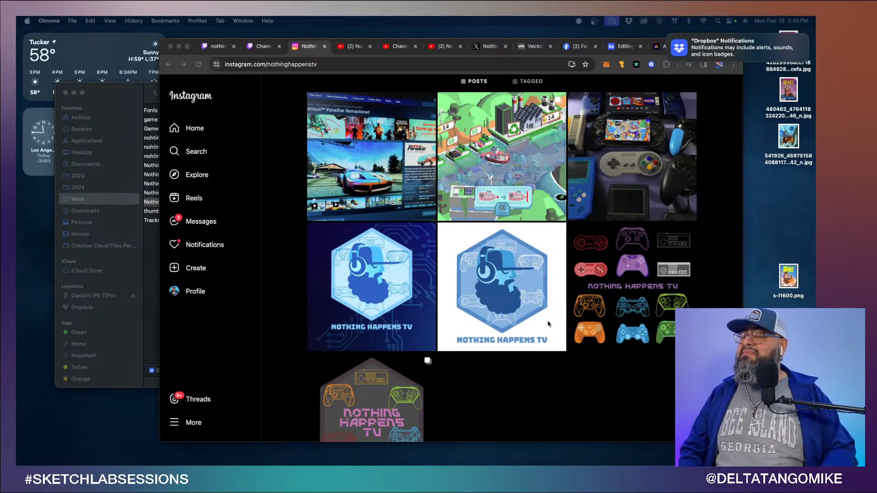
pyautogui.scroll(5, 548, 324)
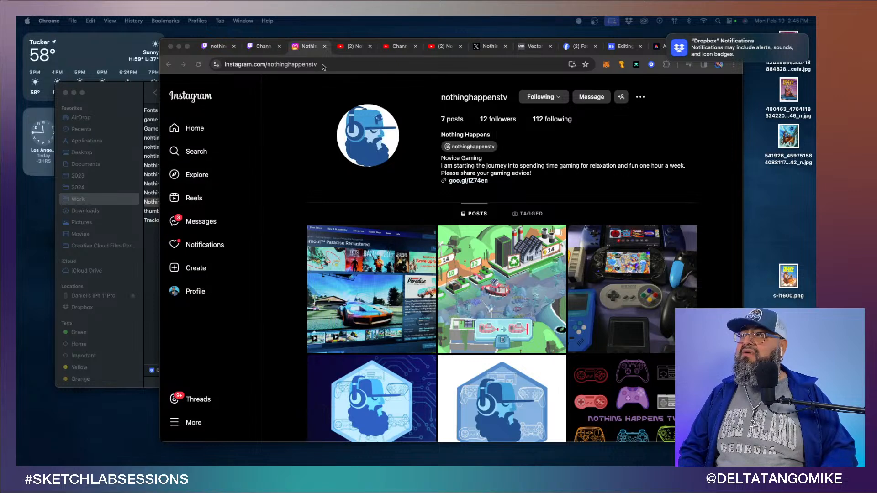
pyautogui.click(489, 47)
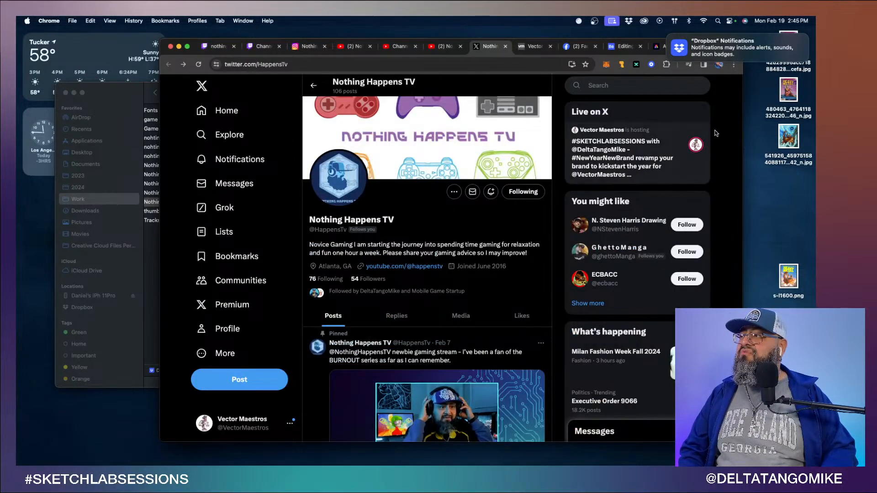
# Reload the Nothing Happens TV X profile and view the new bearded avatar full size
pyautogui.click(198, 64)
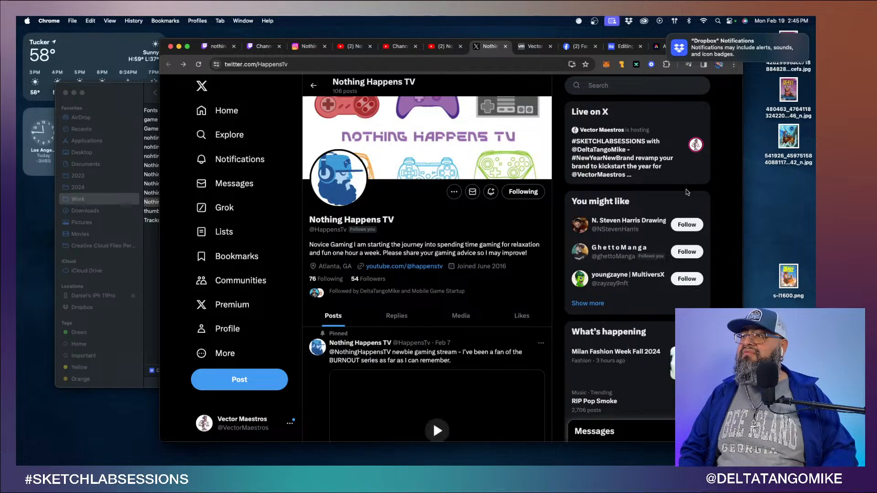
pyautogui.click(337, 189)
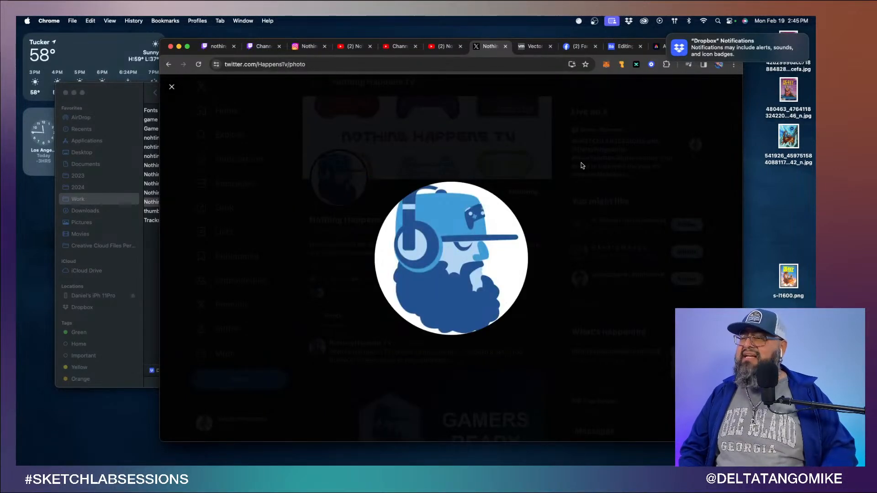
pyautogui.click(582, 166)
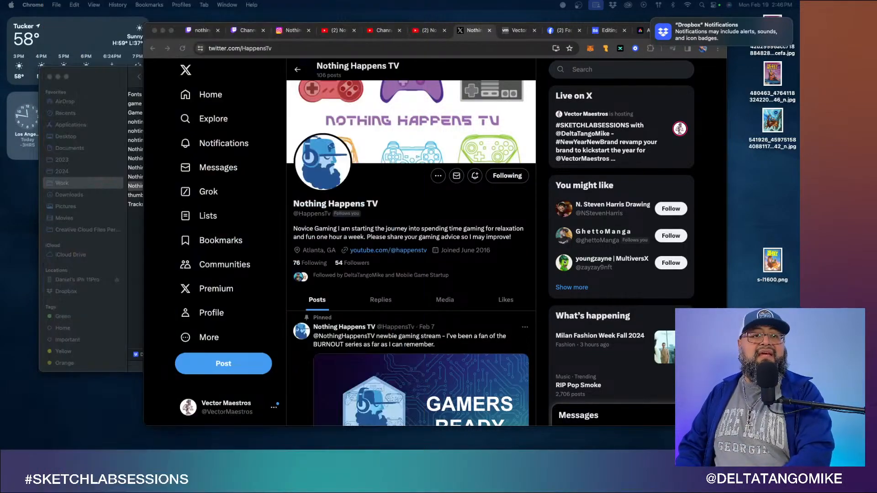
# Bring the browser forward and switch to the YouTube channel page
pyautogui.click(706, 151)
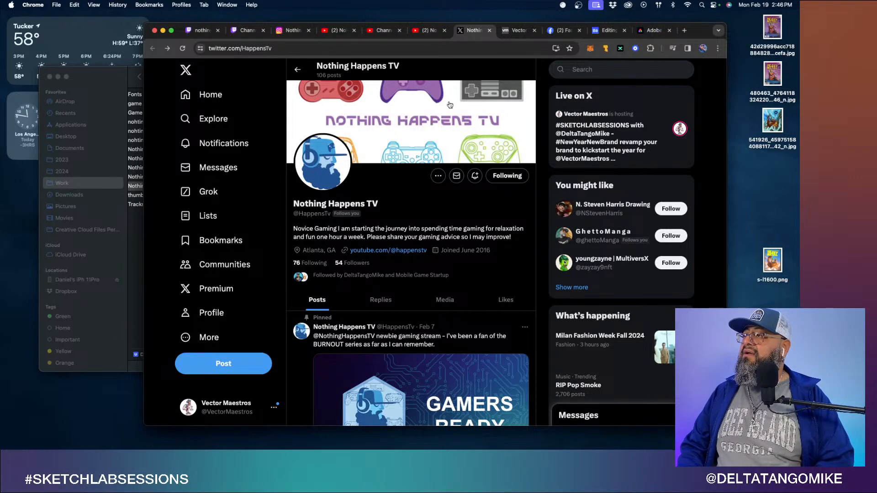
pyautogui.scroll(-1, 465, 263)
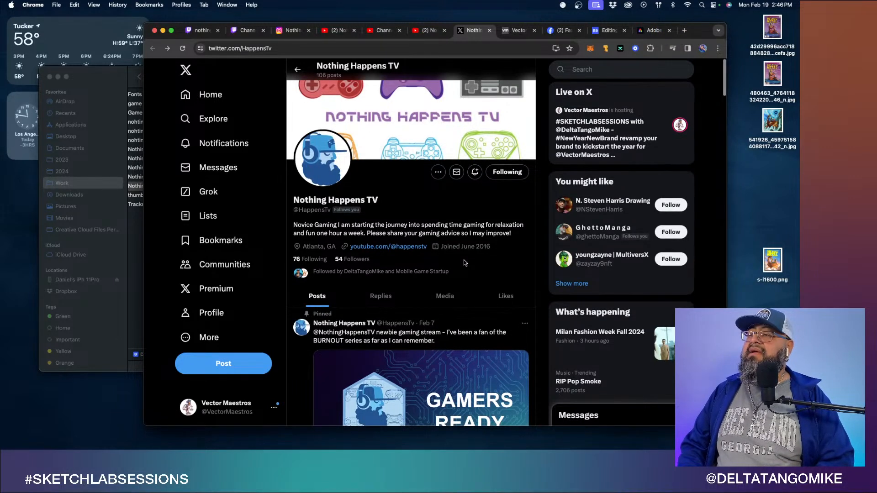
pyautogui.click(425, 30)
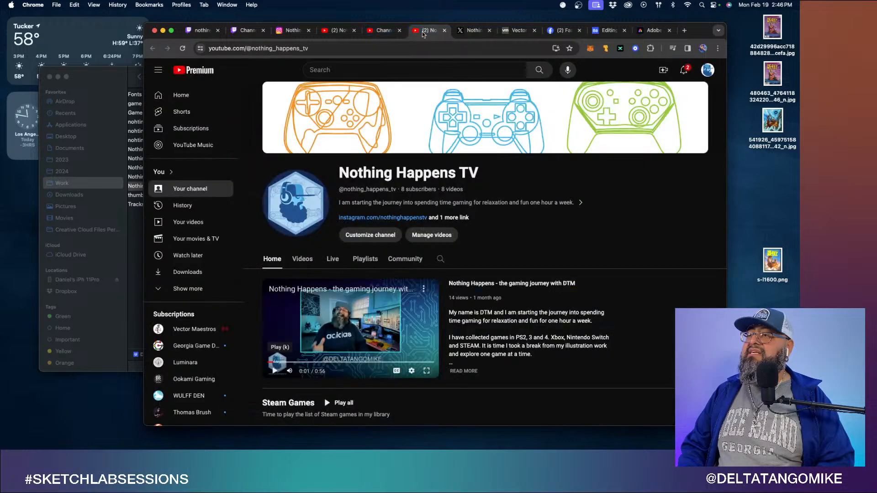
# Reload the YouTube channel and Studio pages to check the bearded avatar, pausing the trailer
pyautogui.click(182, 48)
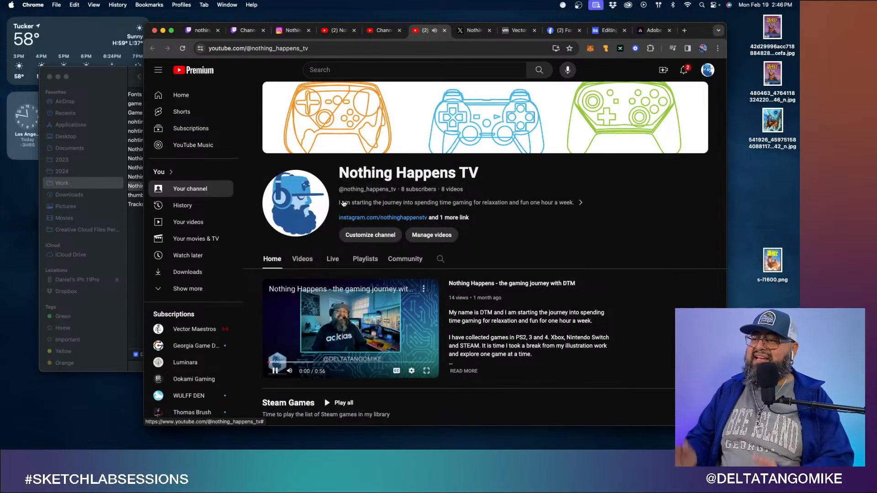
pyautogui.click(275, 371)
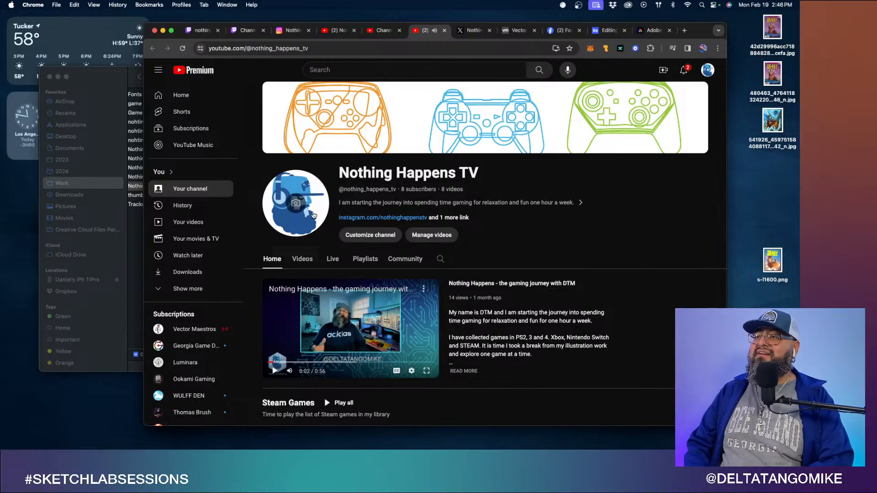
pyautogui.click(382, 30)
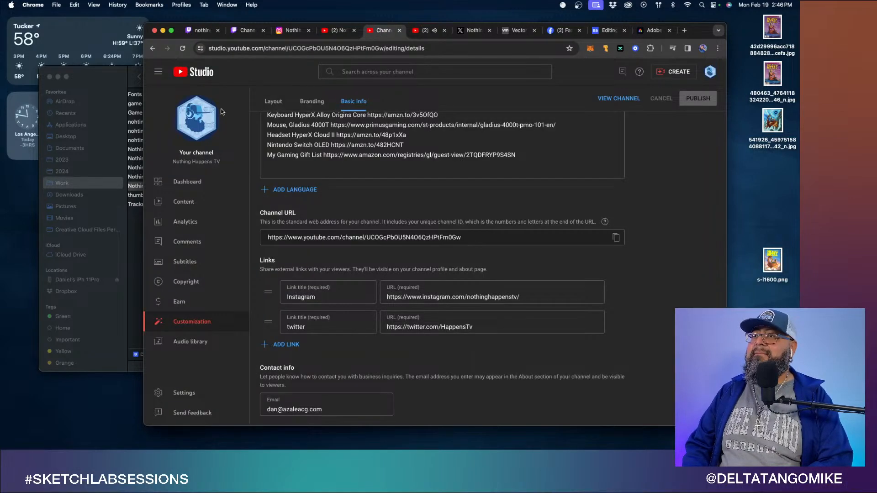
pyautogui.click(182, 48)
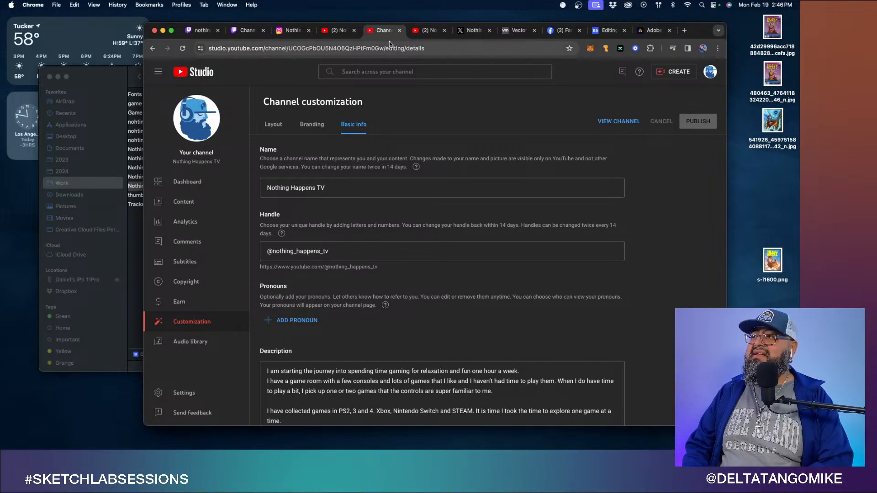
# Close the YouTube Studio and duplicate channel tabs, then go to Twitch brand settings
pyautogui.click(400, 30)
pyautogui.click(399, 30)
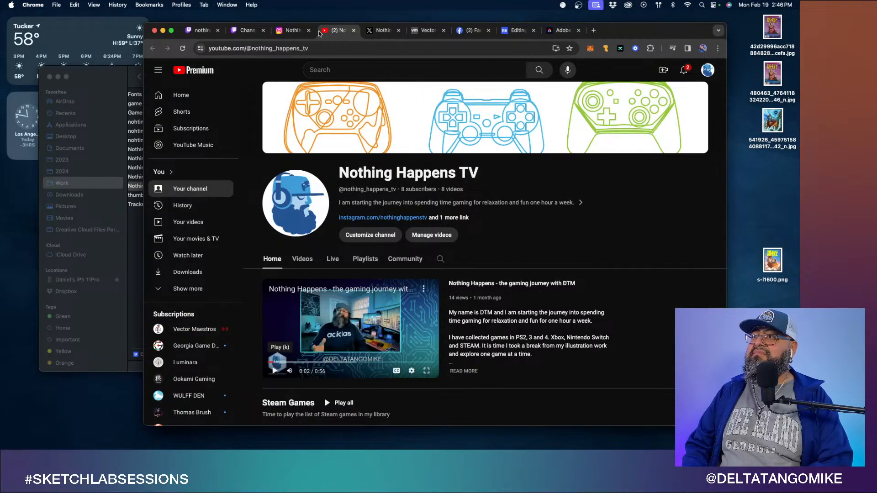
pyautogui.click(245, 32)
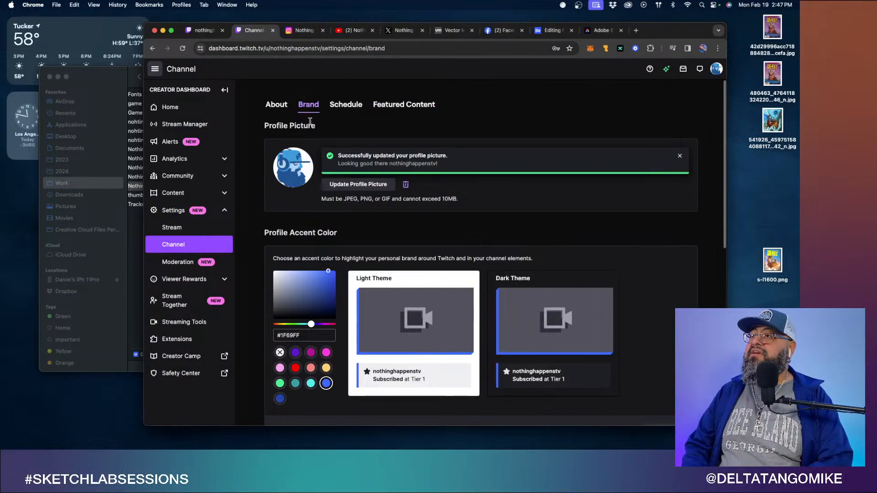